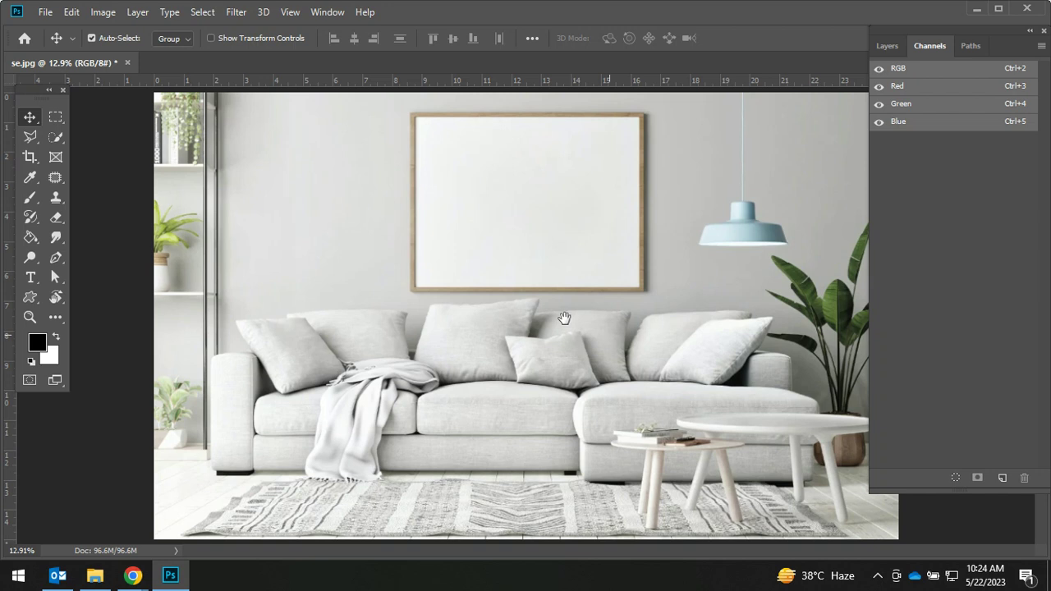
Step: Zoom in on the right-hand pillow and show the Layers panel with its Background layer
key(ctrl)
mouse_move(739, 340)
mouse_down()
mouse_move(619, 381)
mouse_move(648, 346)
mouse_up()
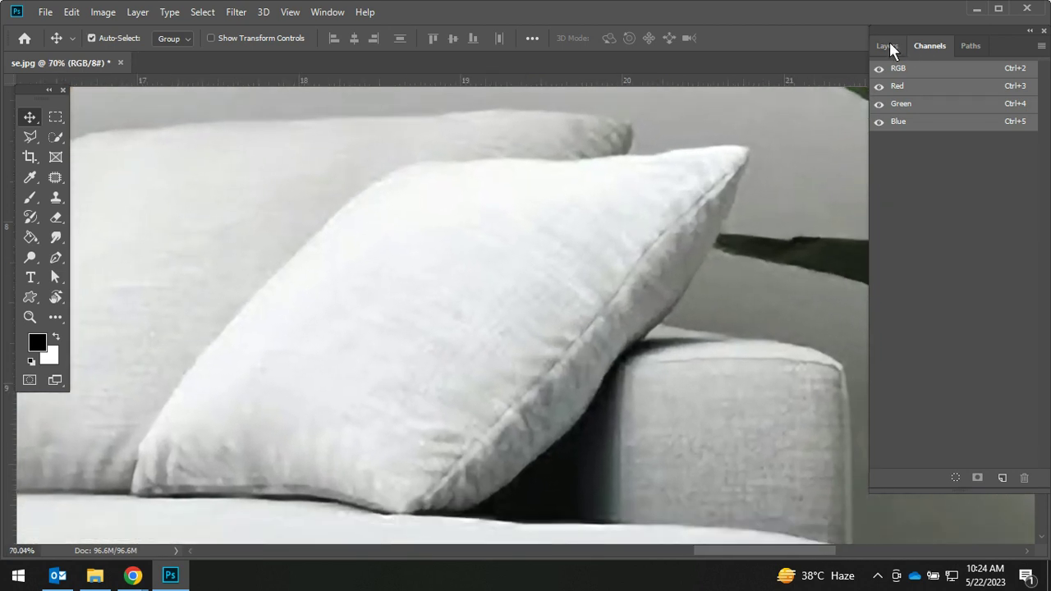
click(888, 46)
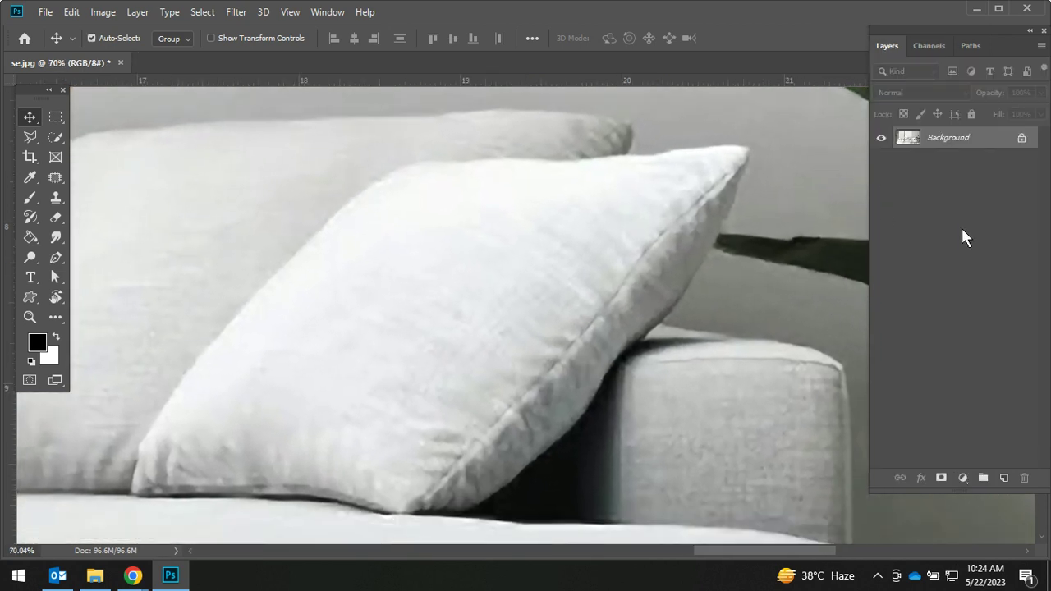
Step: With the Pen tool, place anchors from the pillow's top corner down its right edge
click(63, 261)
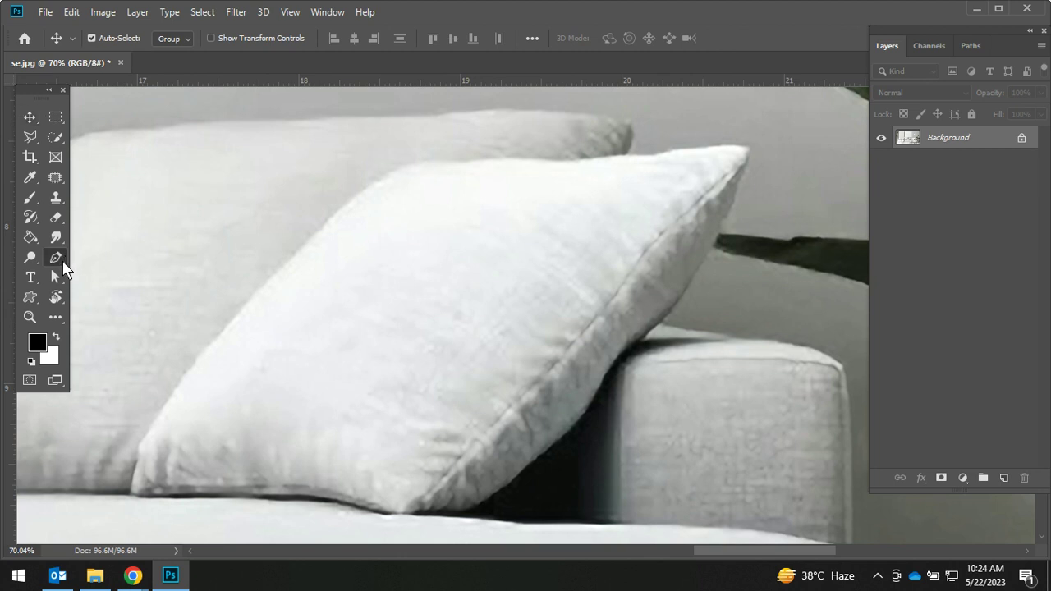
click(752, 151)
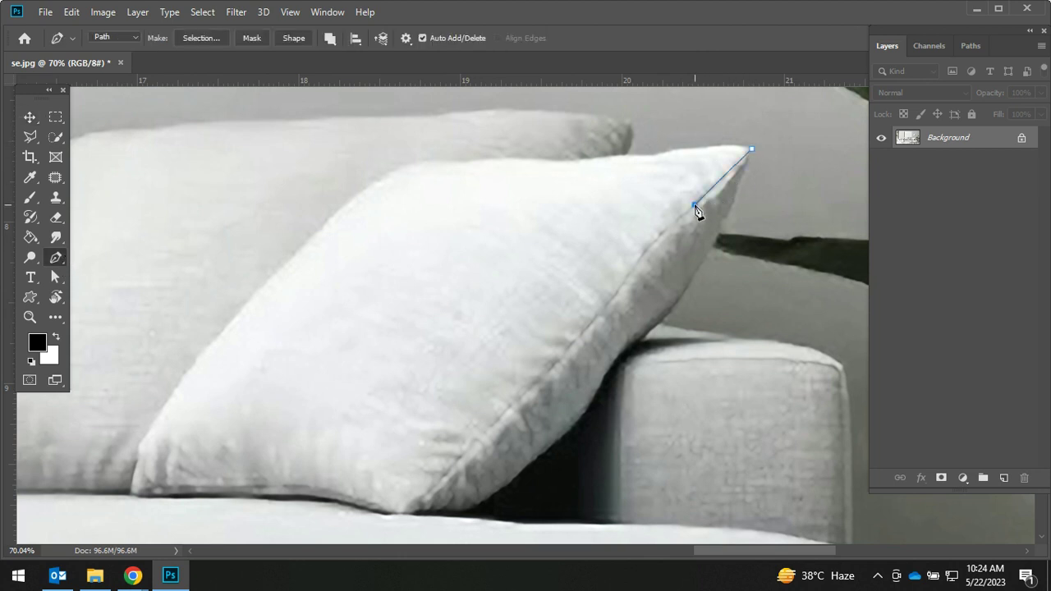
click(632, 272)
click(580, 335)
click(471, 450)
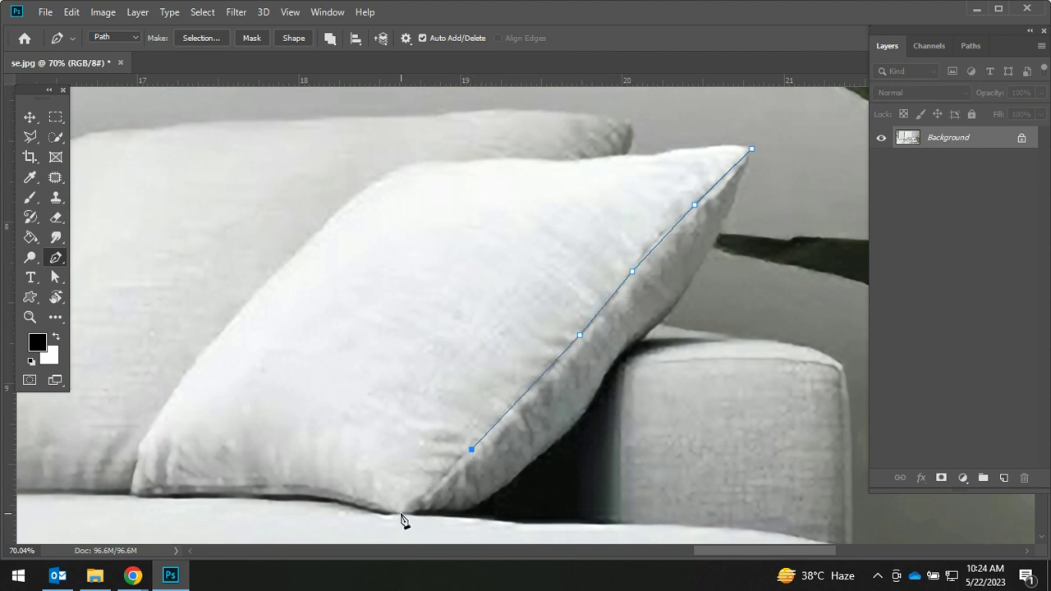
drag(748, 135, 784, 253)
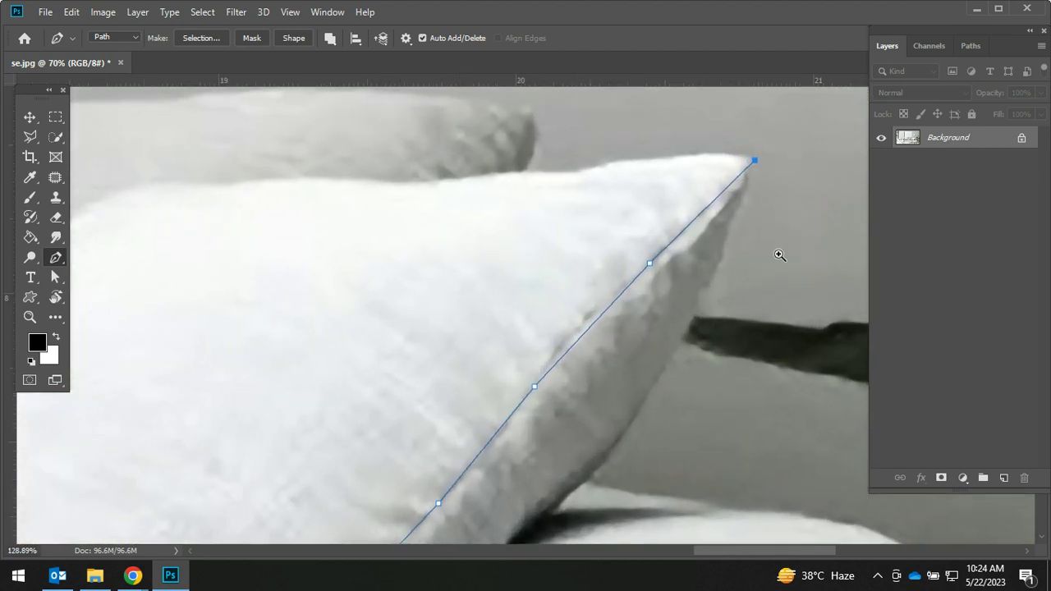
Step: Reshape the right-edge anchors and curves to hug the pillow, undoing a mistaken anchor removal
ctrl+click(650, 269)
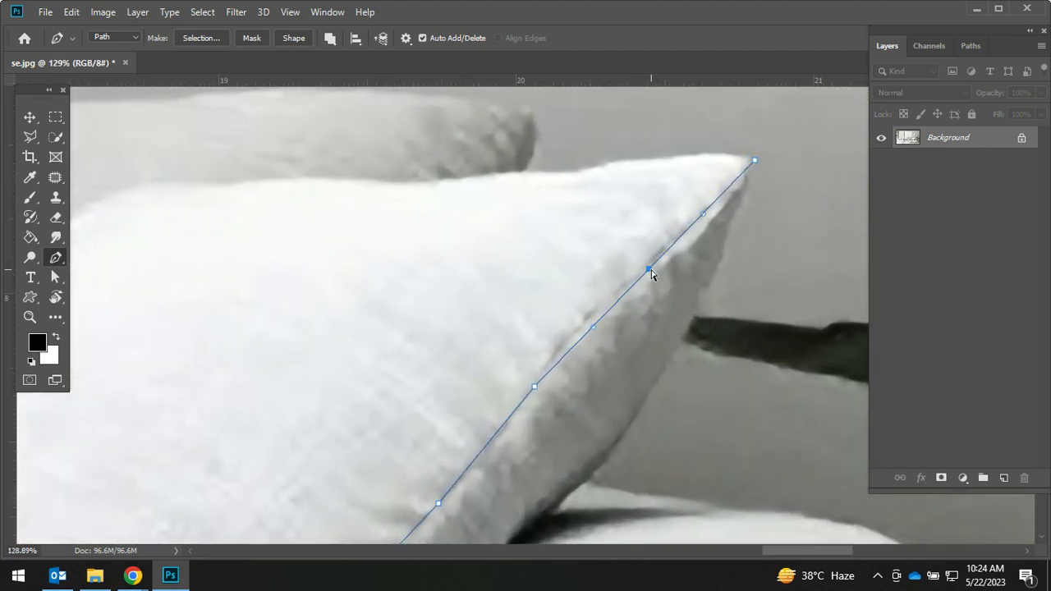
drag(594, 384, 604, 308)
drag(603, 252, 587, 250)
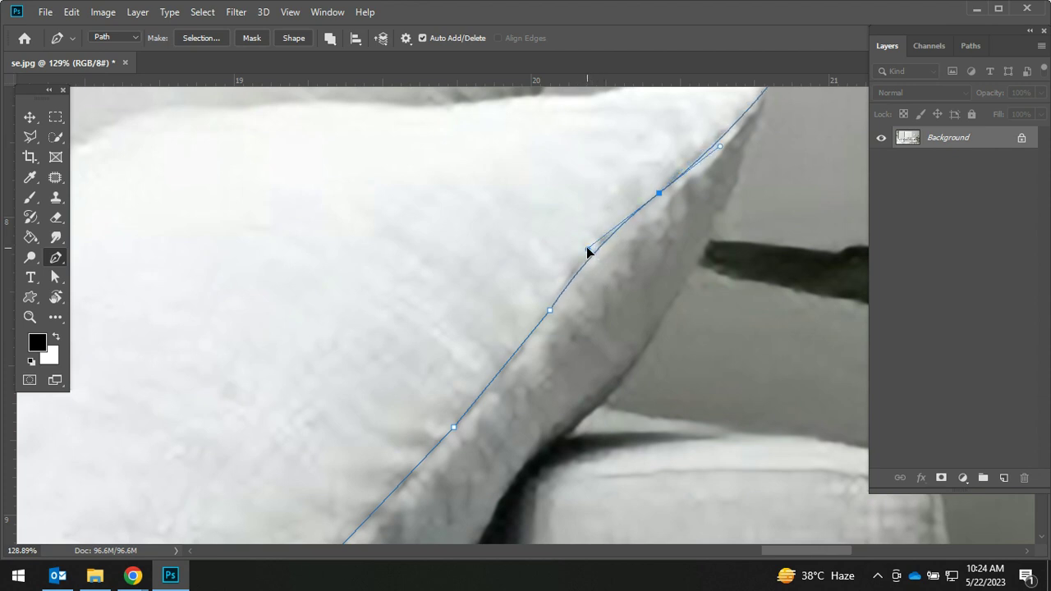
click(550, 311)
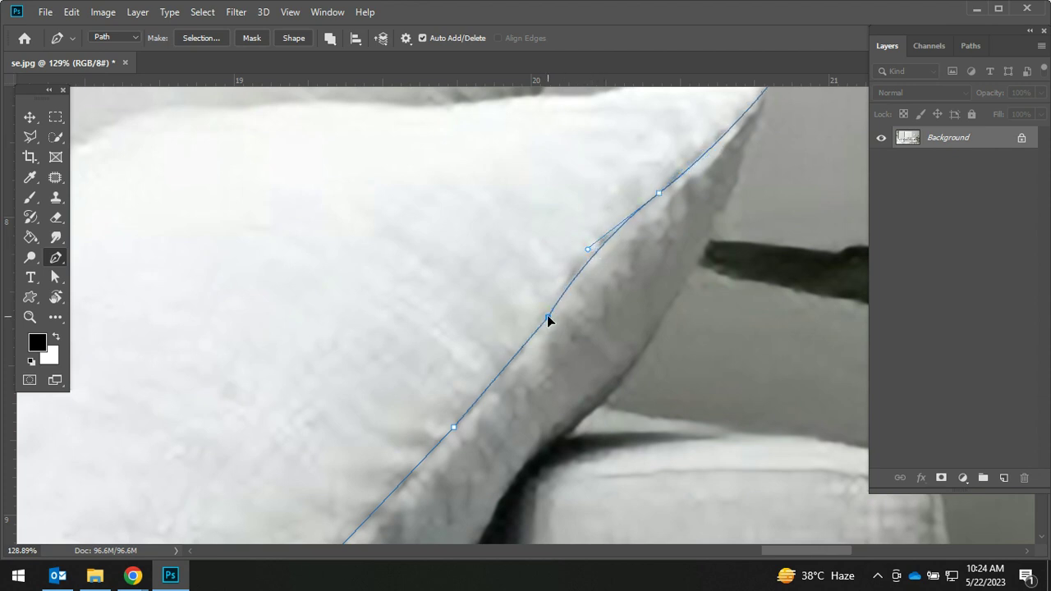
click(547, 316)
click(500, 376)
drag(542, 430, 605, 244)
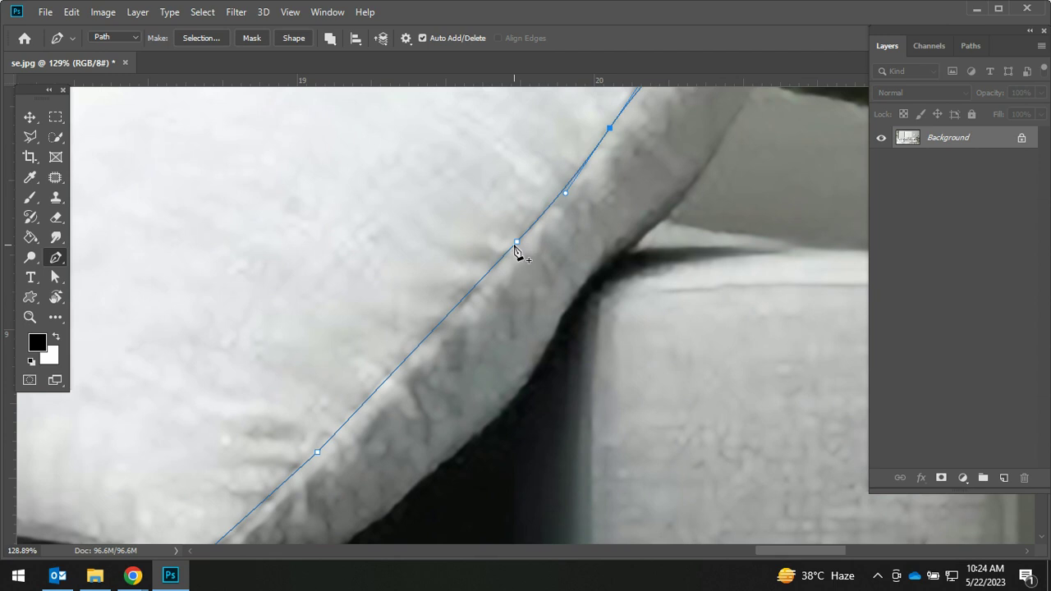
mouse_move(515, 243)
mouse_down()
mouse_move(506, 241)
mouse_move(659, 131)
mouse_up()
click(466, 327)
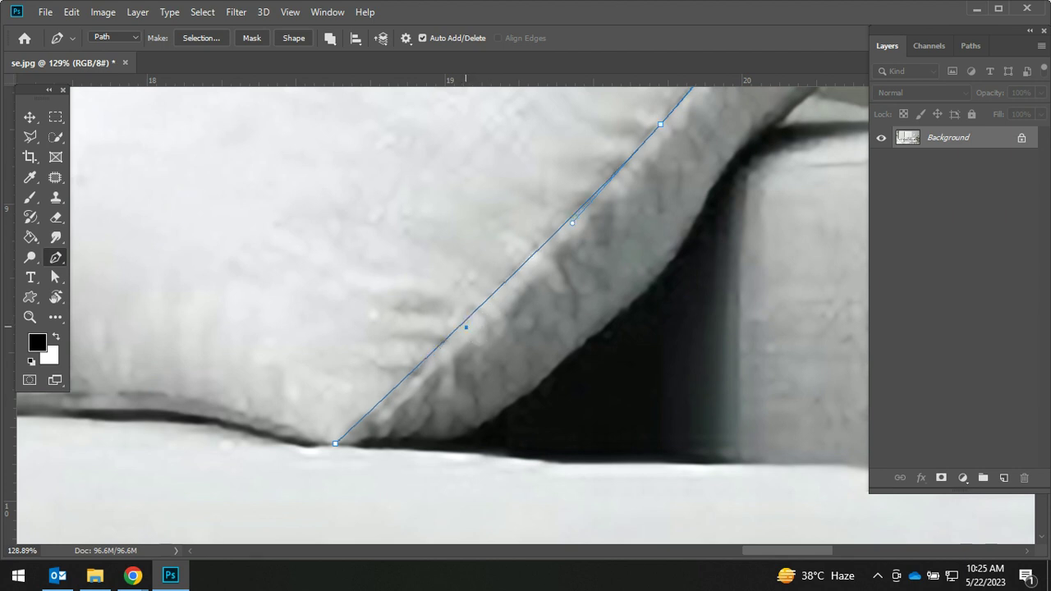
key(ctrl+z)
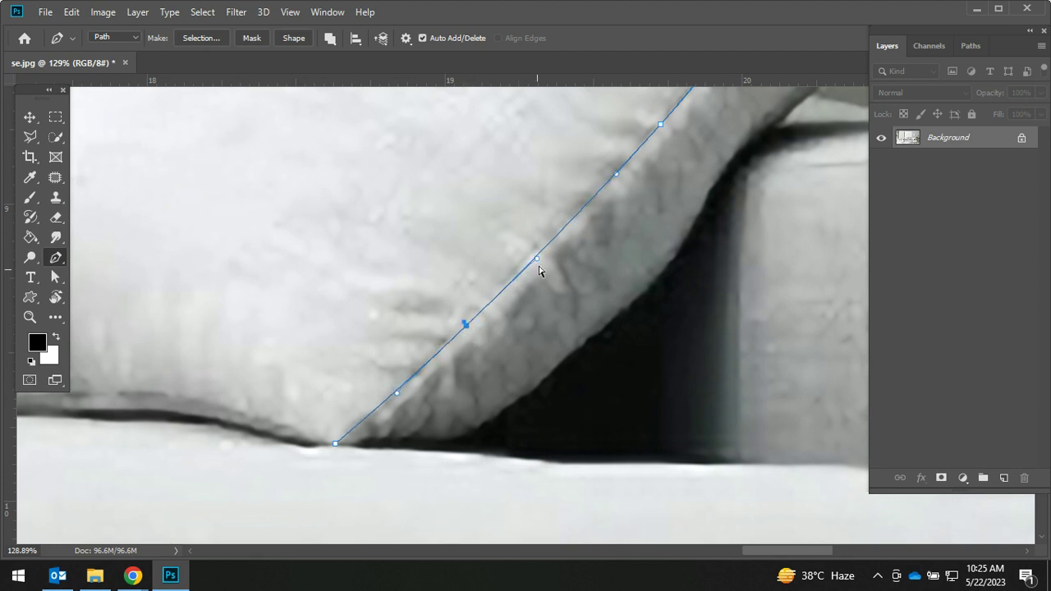
drag(534, 260, 529, 256)
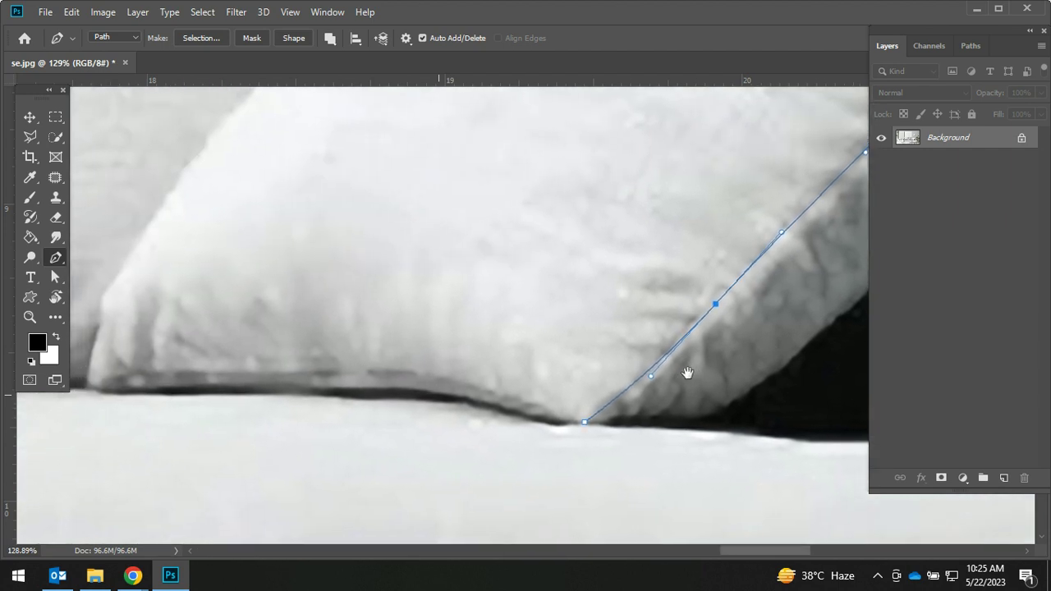
Step: Continue the path along the pillow's bottom edge to its lower left corner
scroll(512, 406, left, 5)
click(584, 422)
click(387, 372)
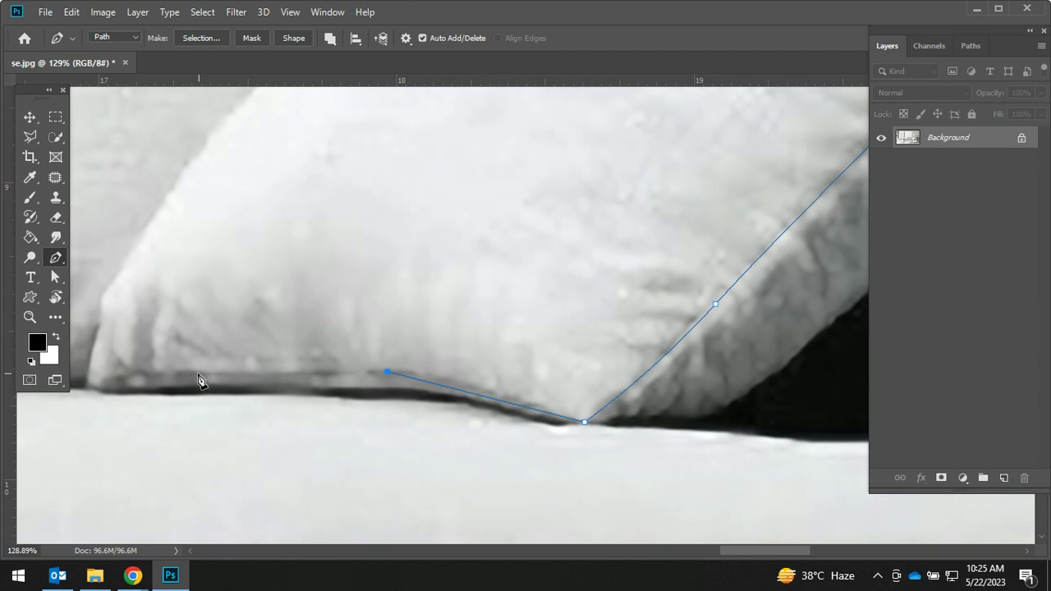
click(97, 384)
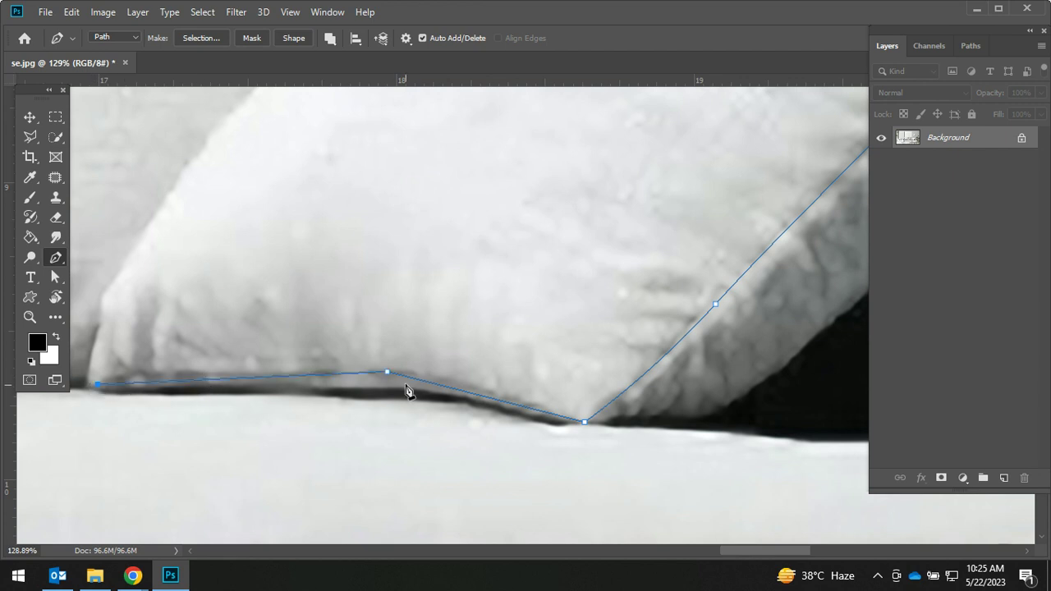
Step: Curve the bottom-edge segments to fit and start the path up the left side
drag(476, 396, 477, 389)
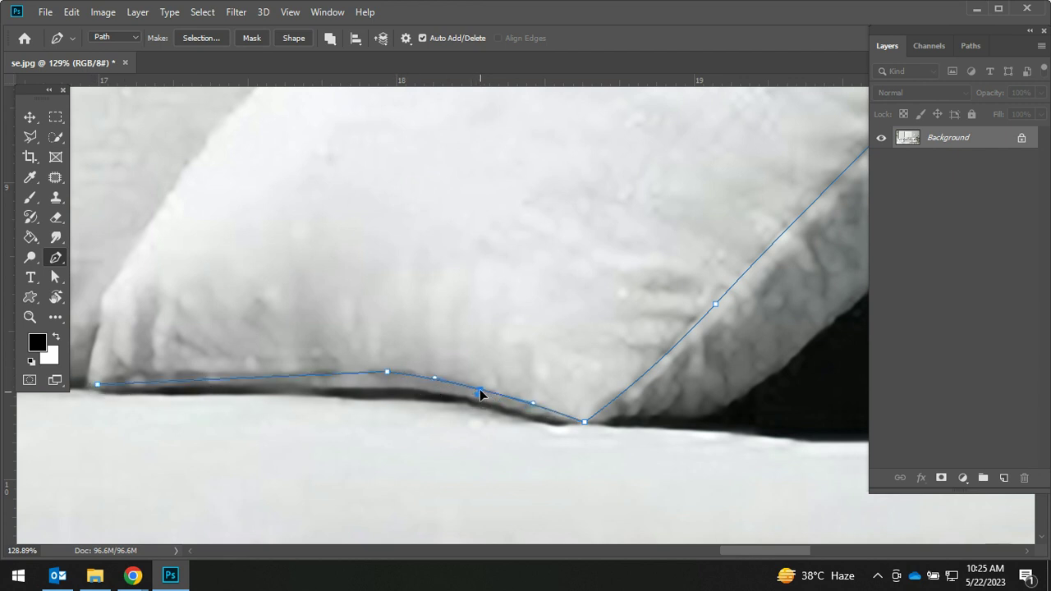
drag(264, 382, 234, 377)
drag(387, 372, 386, 379)
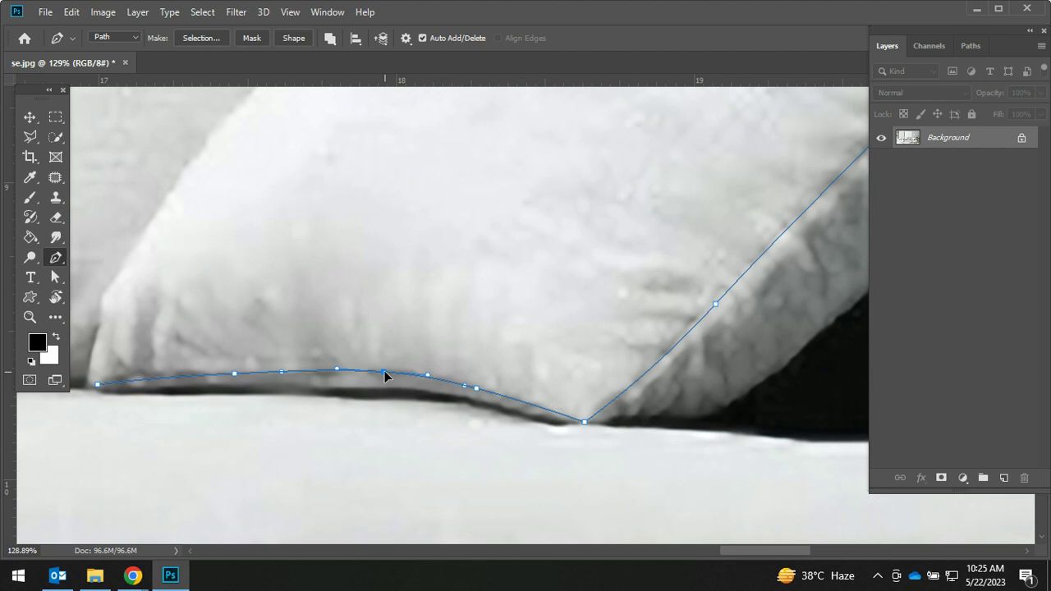
drag(386, 375, 558, 404)
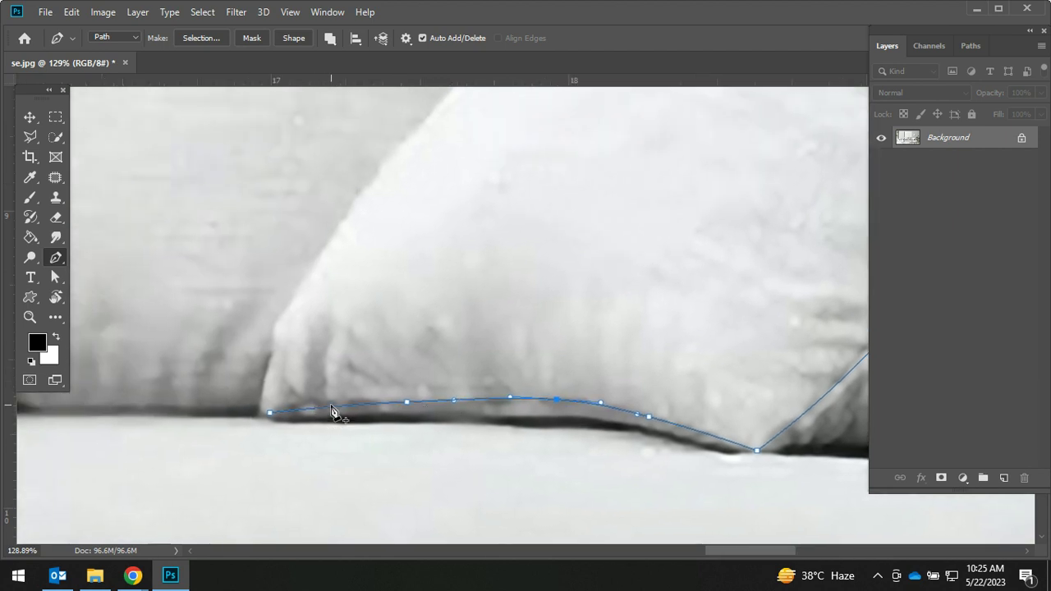
drag(319, 409, 326, 405)
scroll(324, 414, up, 3)
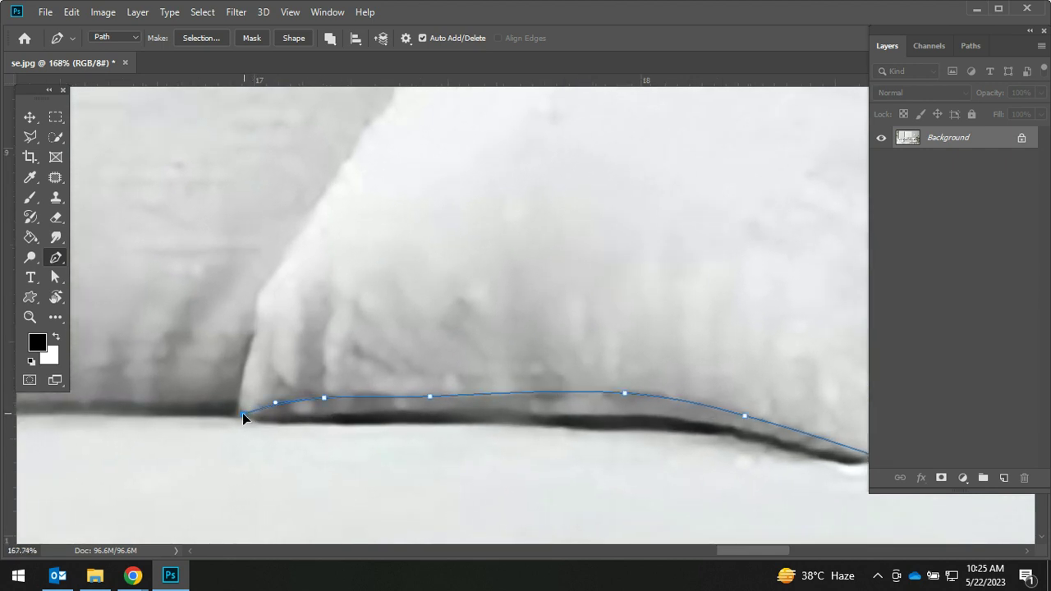
click(242, 414)
Step: Extend the path up the pillow's left side and curve its lower-left segments to fit
click(254, 320)
click(362, 143)
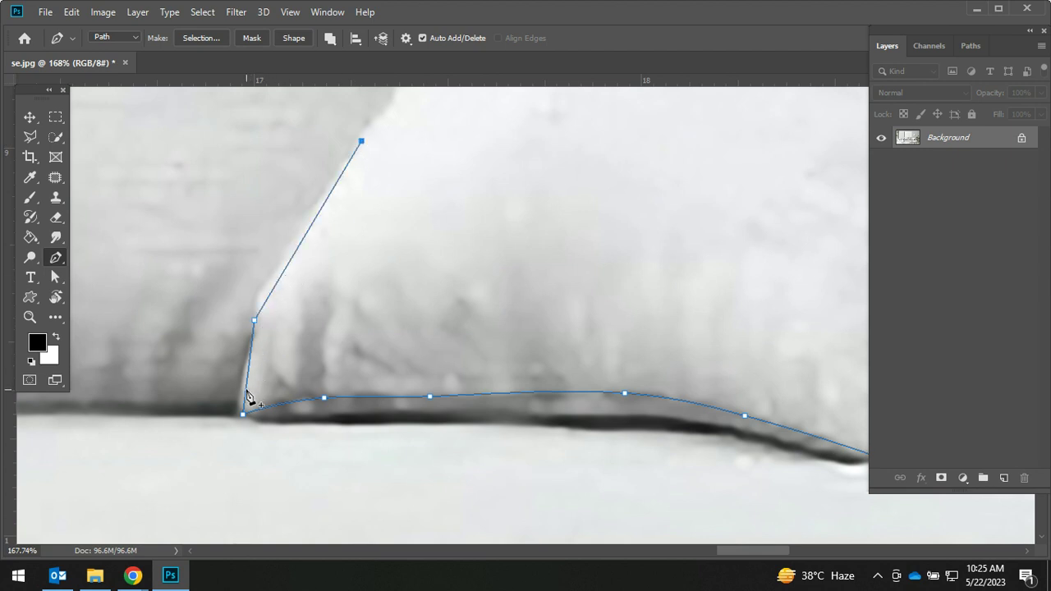
drag(247, 392, 253, 356)
drag(243, 395, 234, 397)
click(256, 321)
click(287, 289)
drag(288, 289, 268, 282)
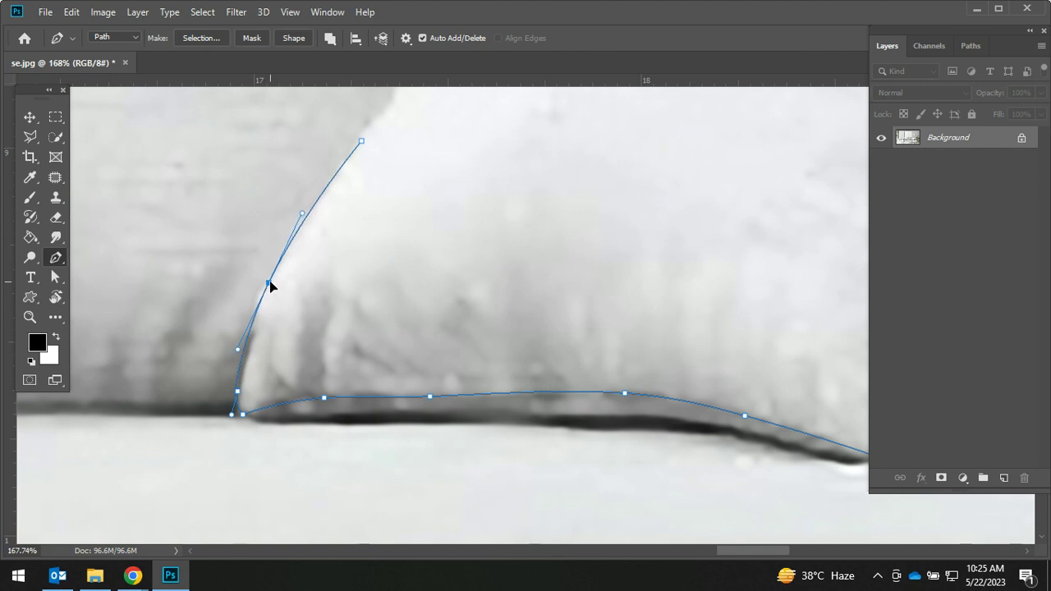
drag(244, 351, 254, 352)
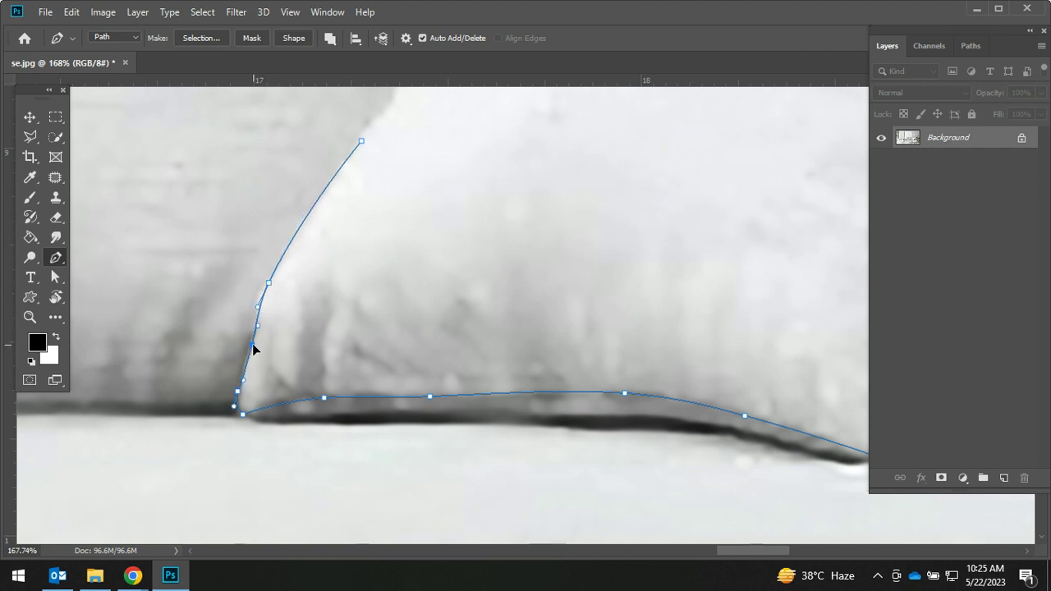
Step: Trace the pillow's upper left edge and rounded top with curved segments
drag(378, 222, 268, 500)
click(486, 163)
drag(382, 281, 375, 282)
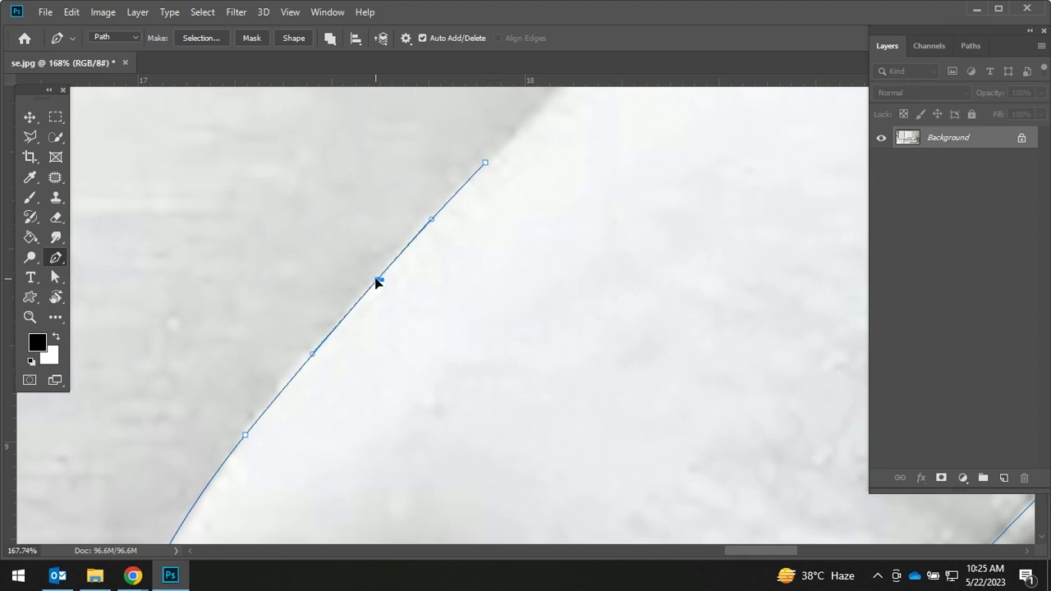
drag(547, 204, 266, 488)
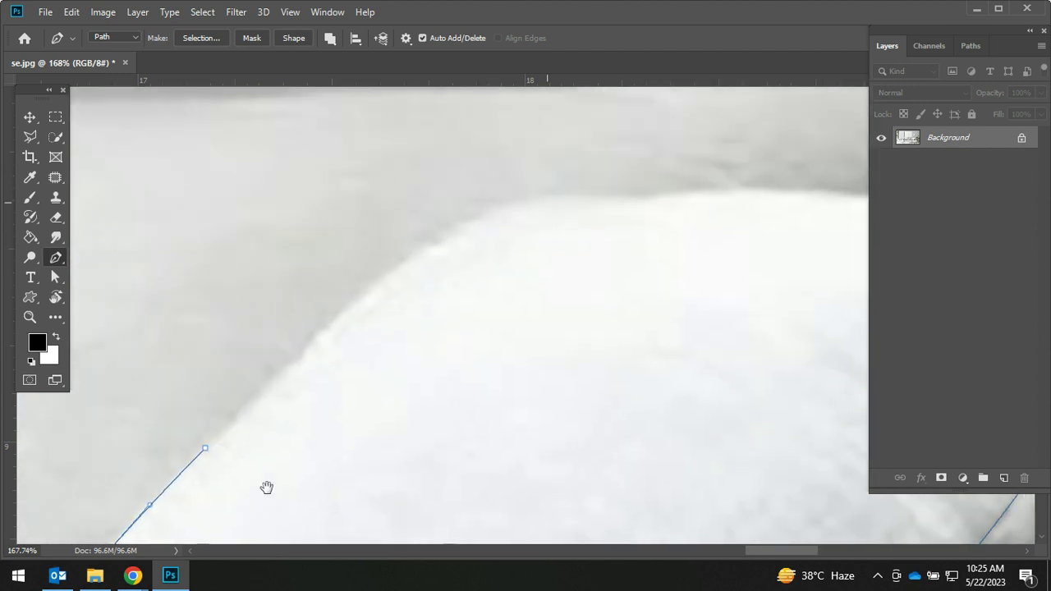
click(466, 222)
drag(372, 302, 365, 290)
mouse_move(634, 343)
mouse_down()
mouse_move(250, 453)
mouse_move(394, 425)
mouse_up()
click(409, 285)
drag(308, 297, 316, 282)
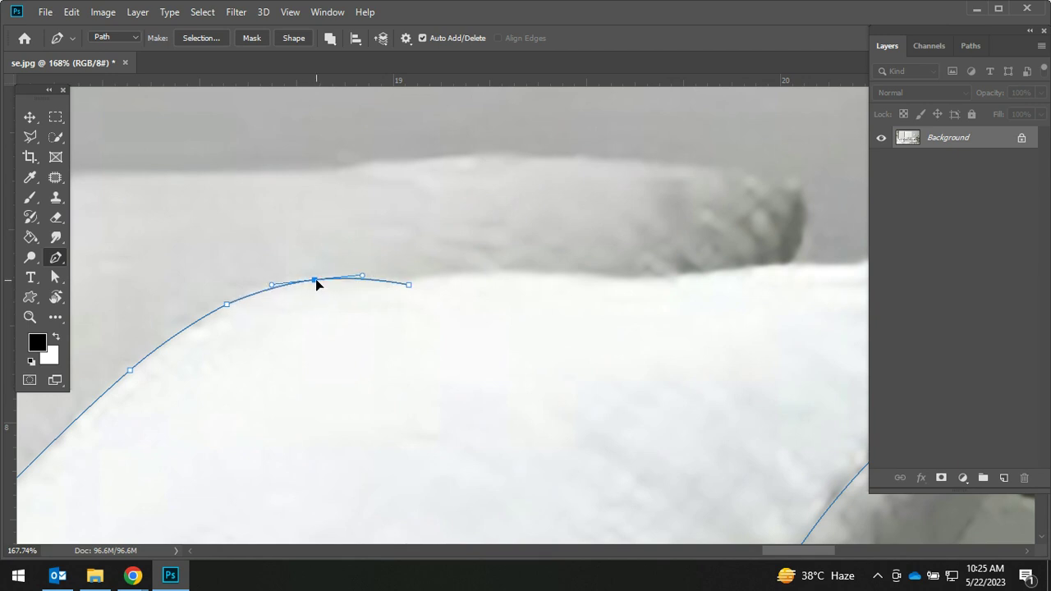
Step: Carry the path along the top edge toward the corner, smoothing its anchors
drag(561, 324, 445, 363)
click(538, 321)
mouse_move(436, 324)
mouse_down()
mouse_move(359, 313)
mouse_move(378, 319)
mouse_up()
drag(662, 383, 430, 408)
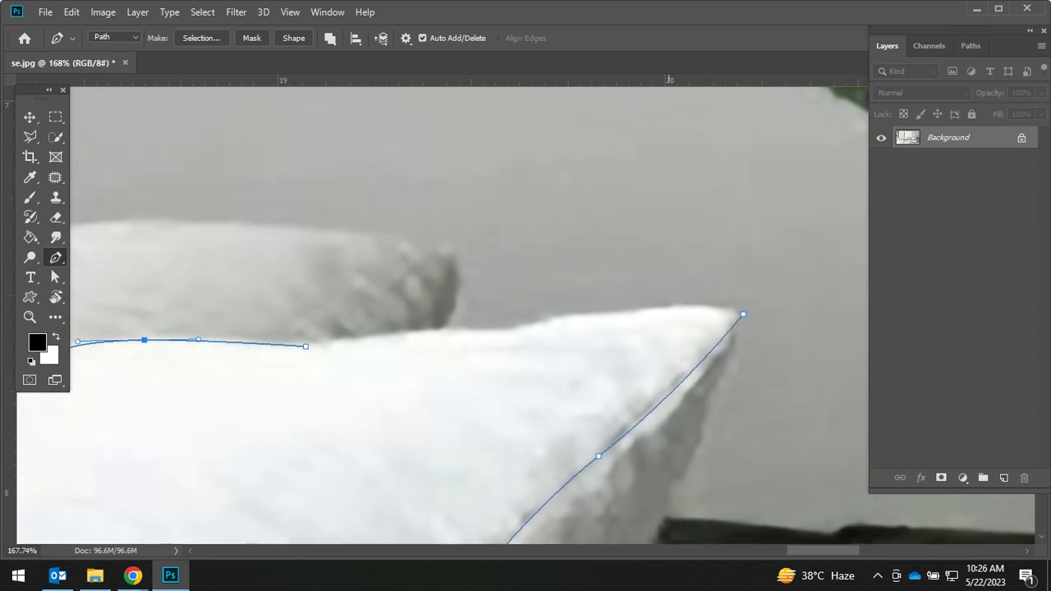
click(500, 336)
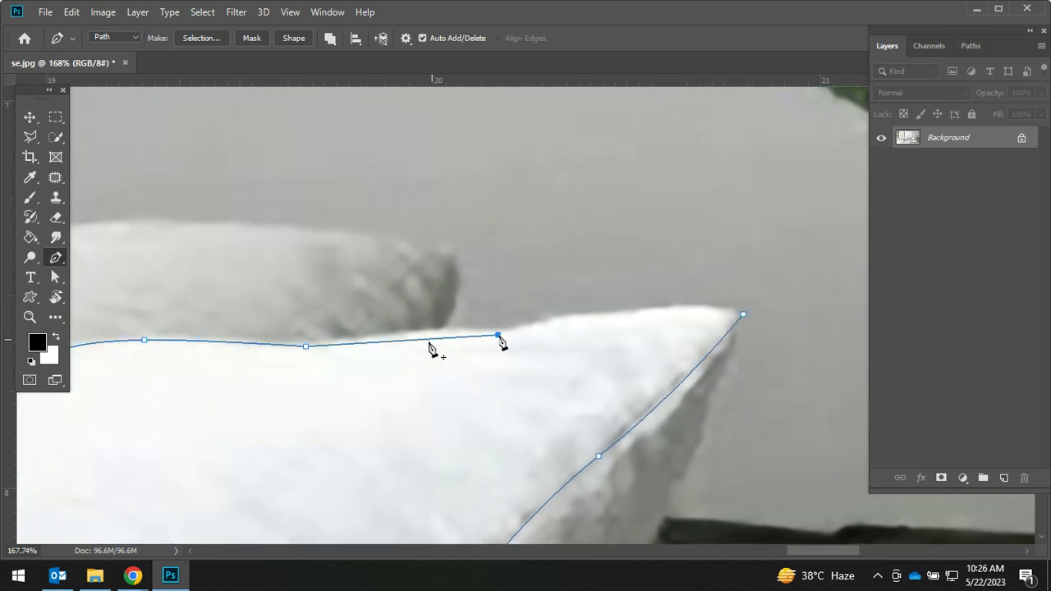
drag(427, 344, 426, 333)
click(306, 350)
click(310, 345)
drag(311, 346, 317, 344)
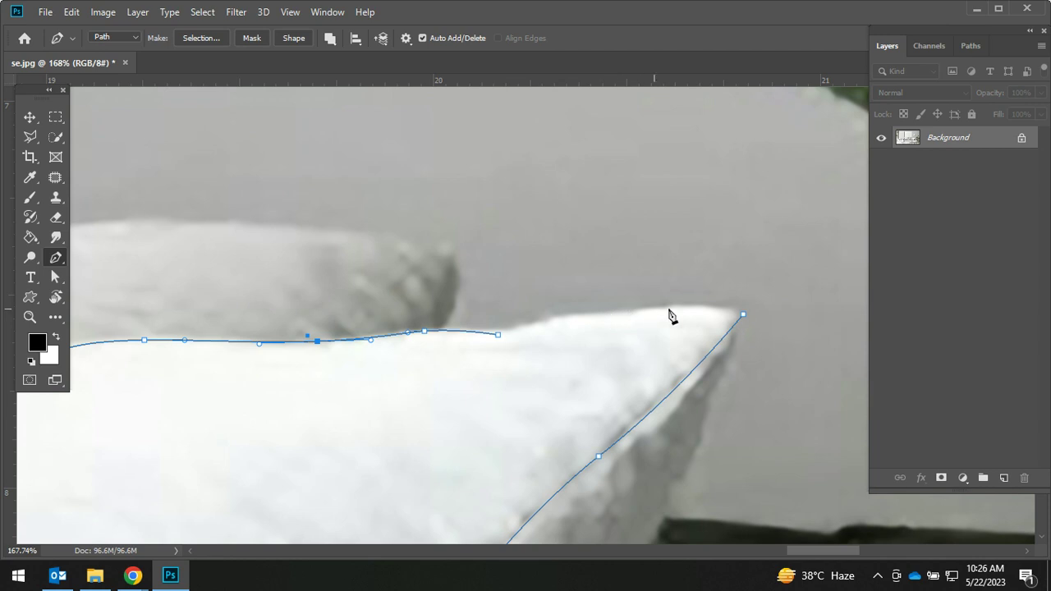
Step: Close the path at the pillow's pointed top corner and fine-tune the top-edge anchors
click(743, 315)
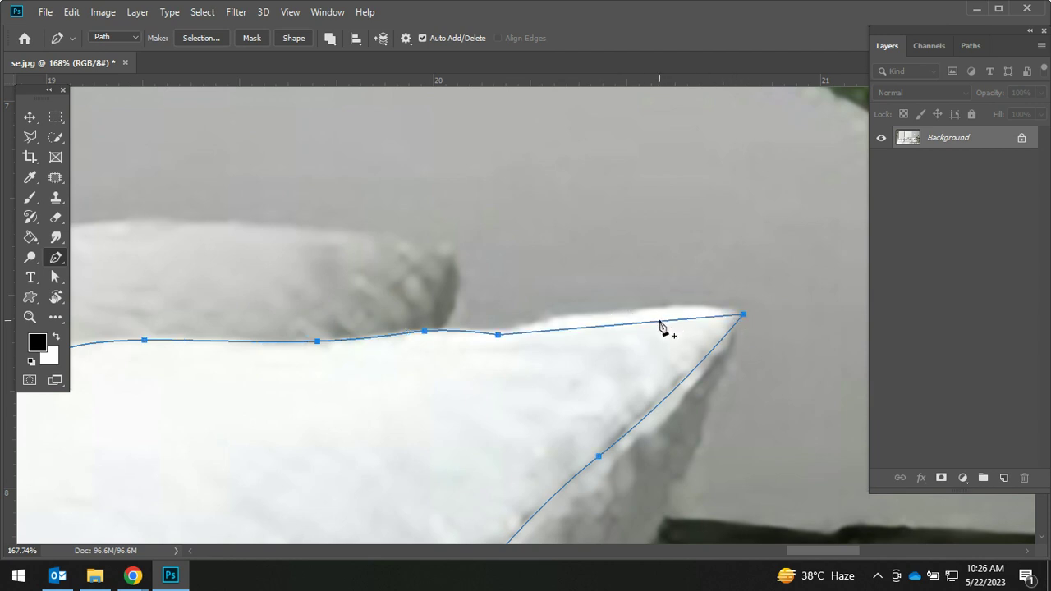
drag(661, 326, 664, 306)
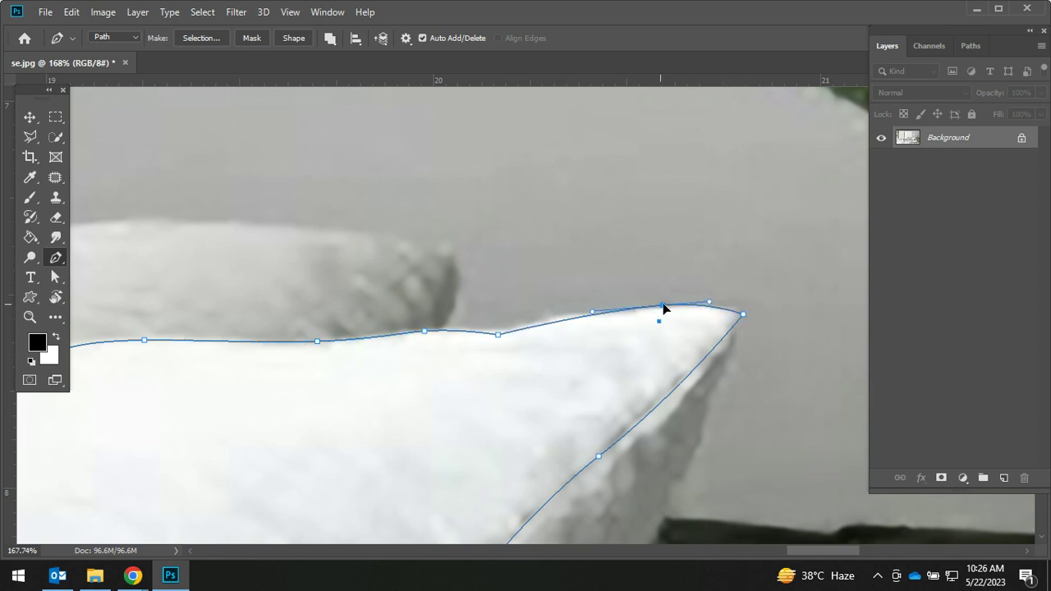
click(560, 316)
drag(497, 334, 514, 330)
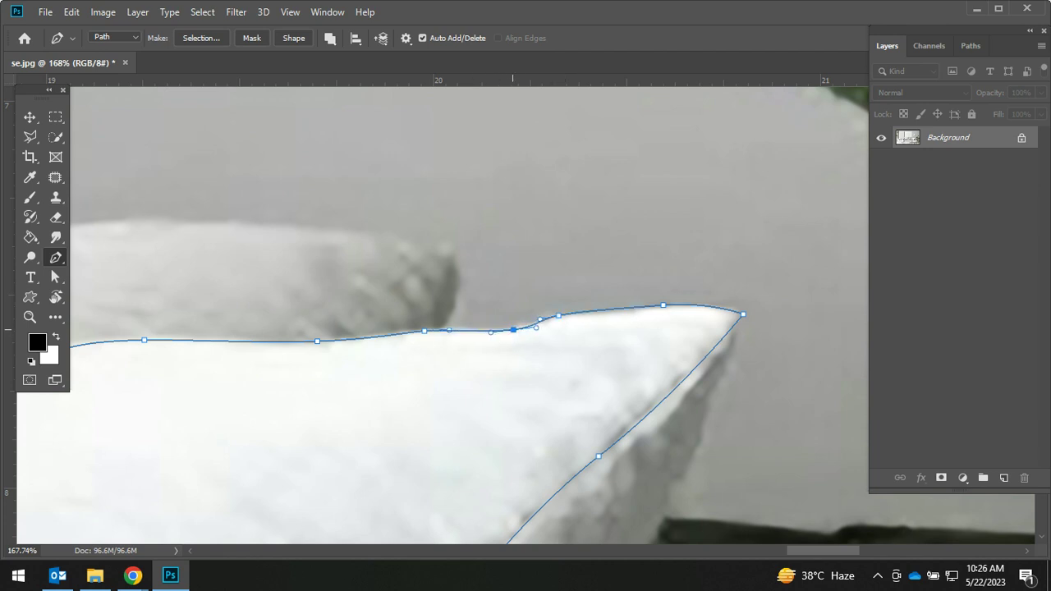
ctrl+click(559, 317)
drag(558, 317, 562, 320)
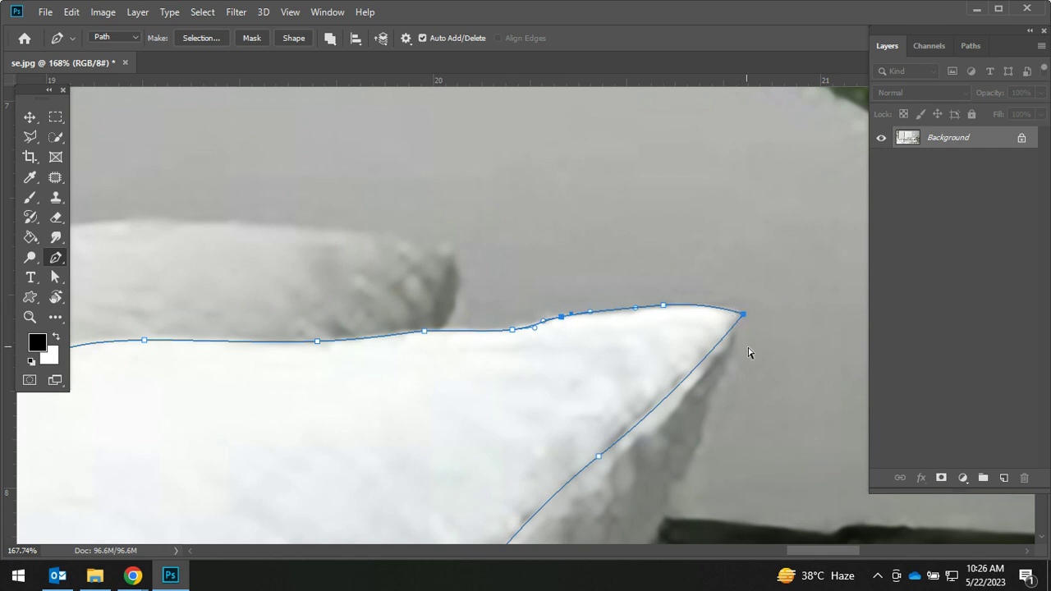
drag(745, 319, 746, 311)
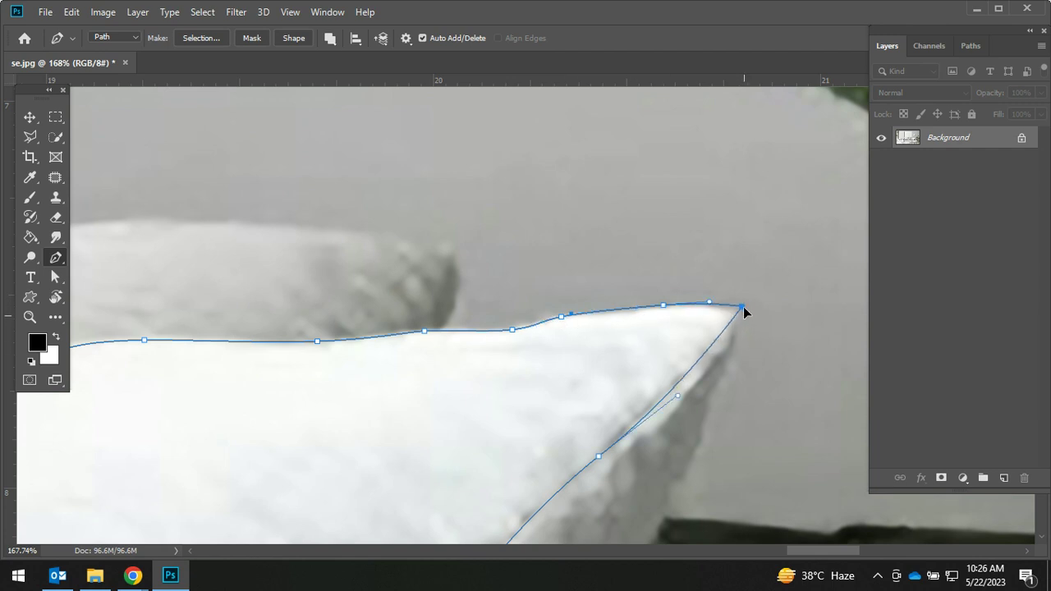
ctrl+click(741, 313)
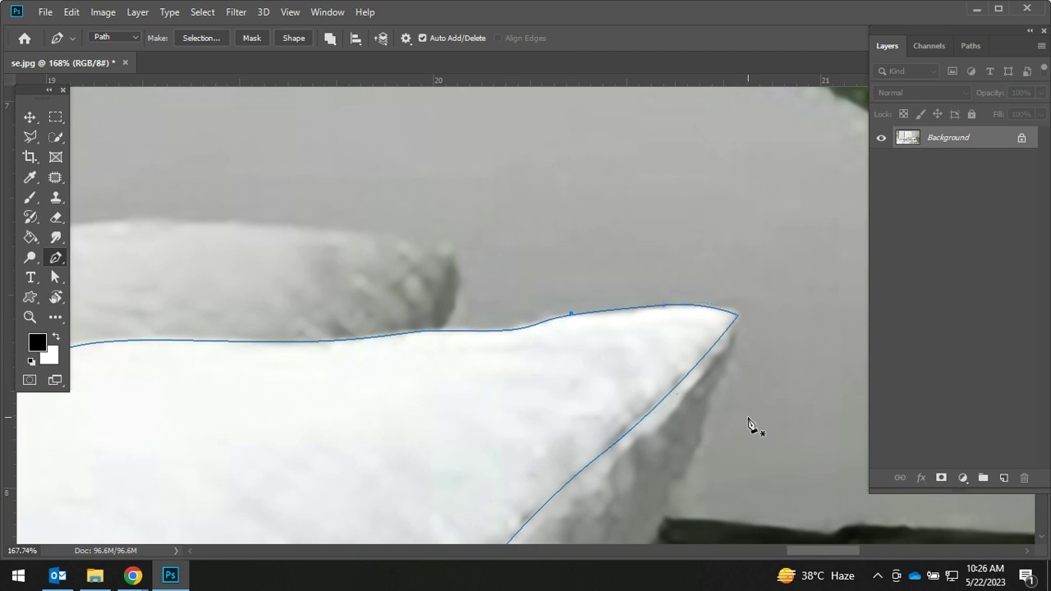
scroll(748, 423, down, 6)
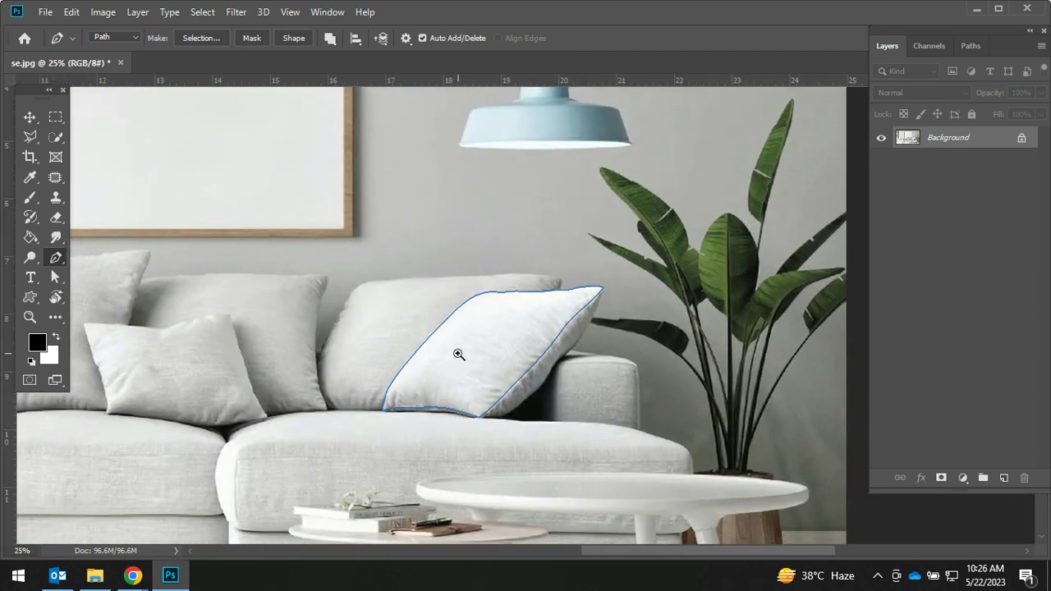
scroll(510, 436, up, 2)
Step: Select all anchors of the pillow path and make a new selection with 1-pixel feather
scroll(528, 460, up, 3)
drag(271, 145, 751, 483)
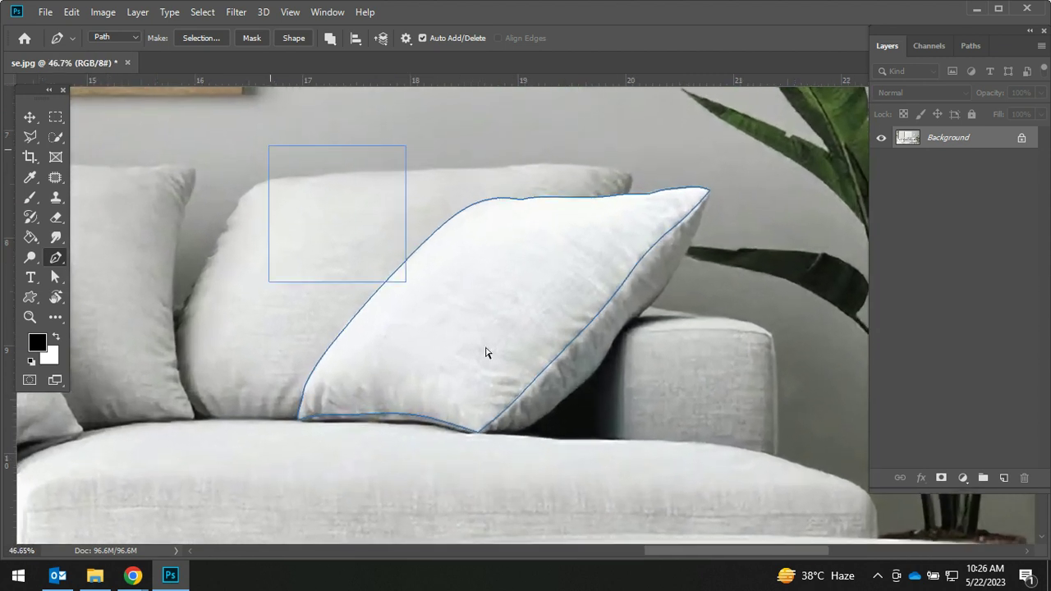
right_click(542, 341)
click(575, 284)
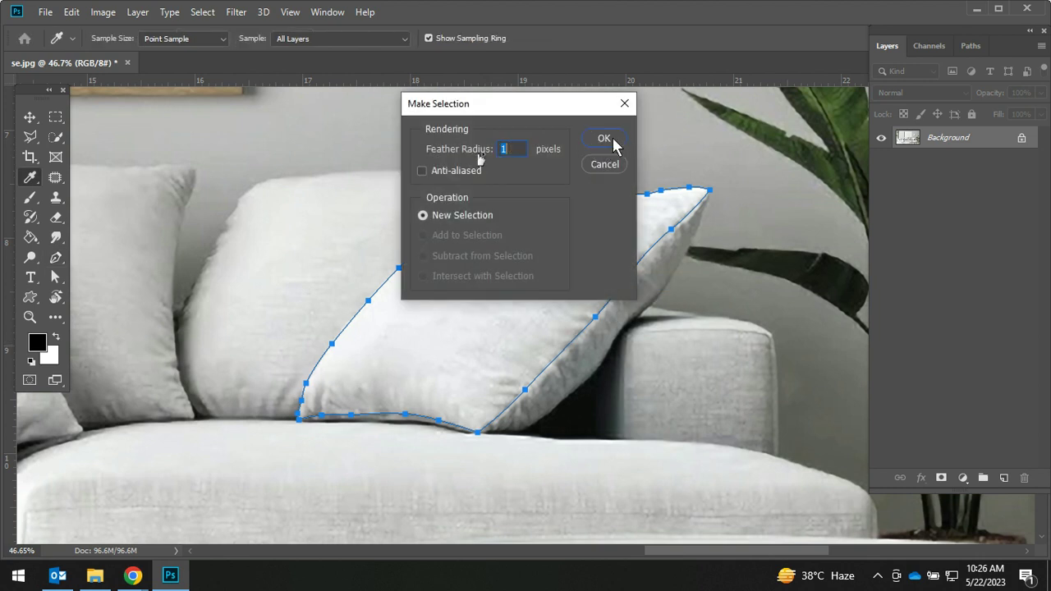
click(612, 142)
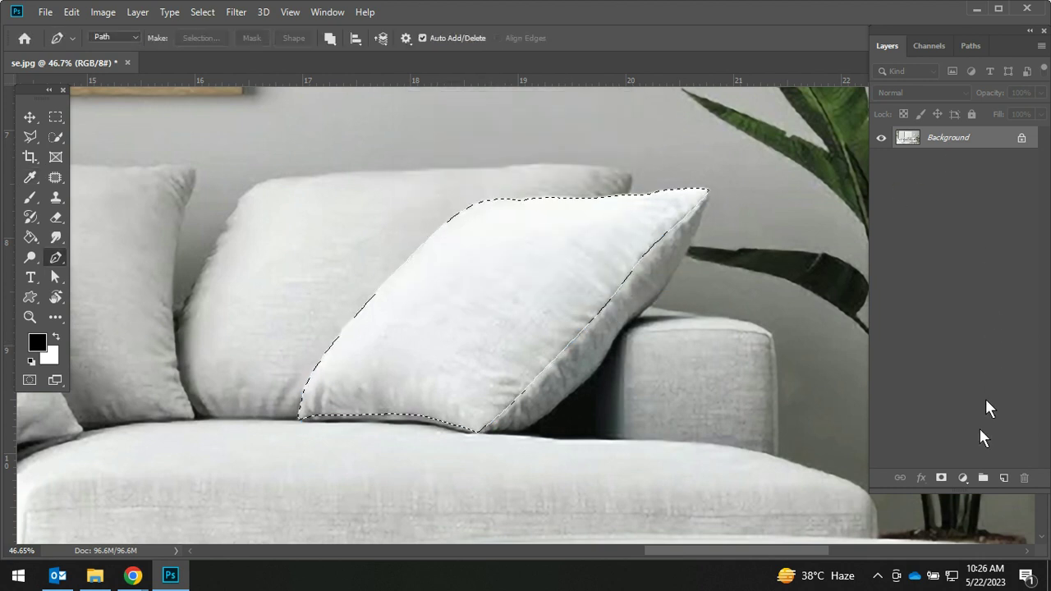
Step: Copy the front pillow selection to Layer 1 and reselect the Background layer
key(ctrl+j)
drag(528, 282, 798, 282)
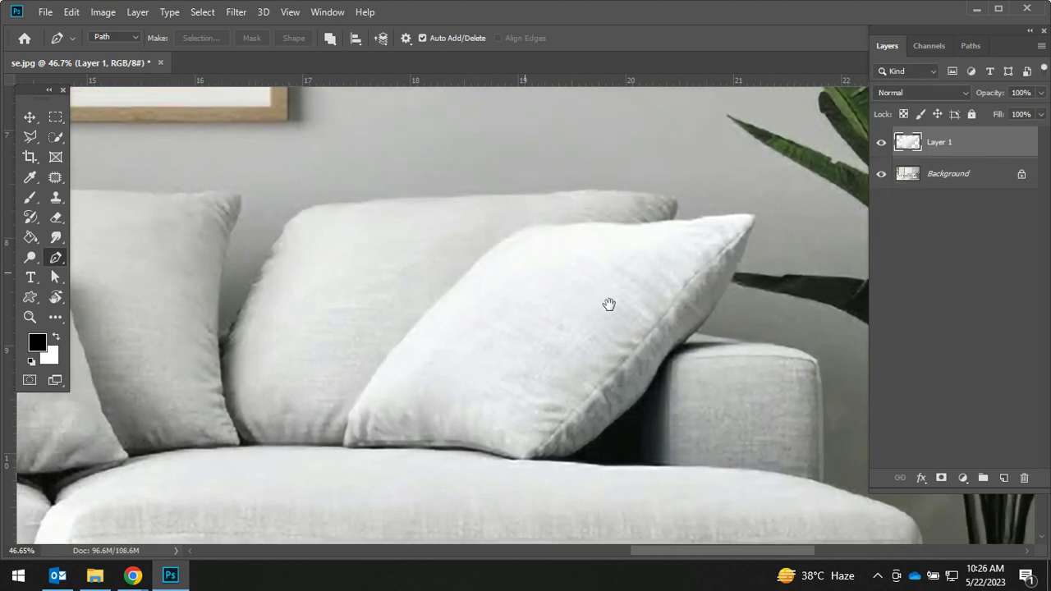
click(940, 182)
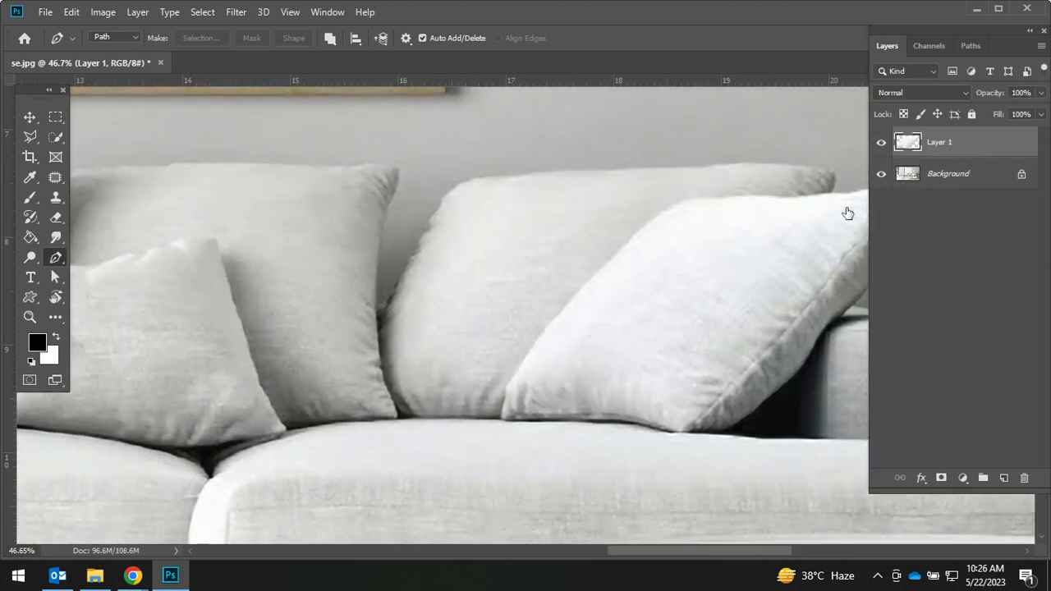
Step: Zoom in on the back pillow with the standard Pen tool still active
scroll(793, 195, up, 2)
scroll(764, 213, up, 2)
drag(734, 230, 622, 231)
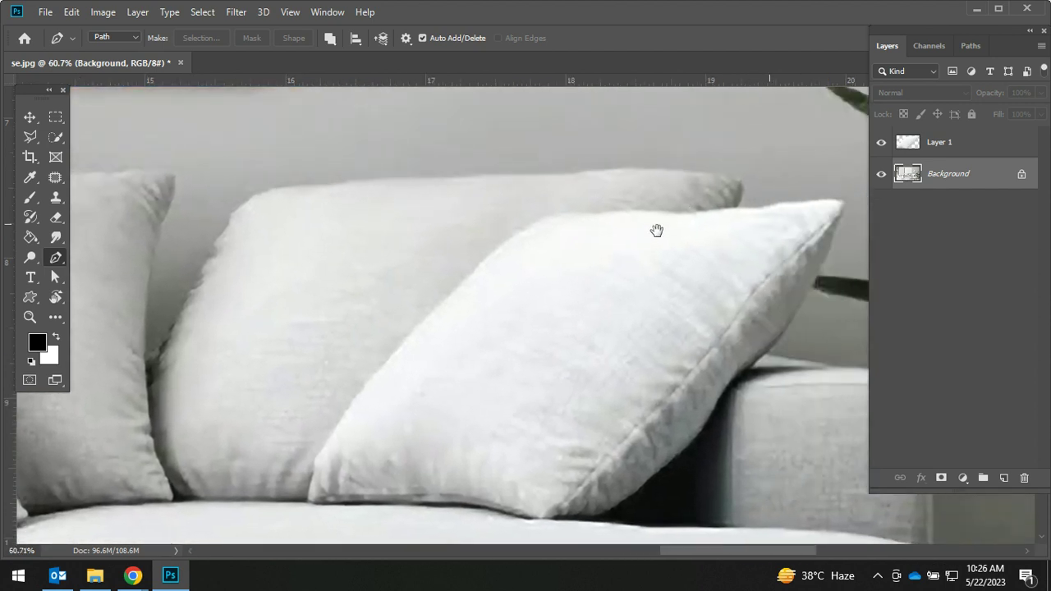
right_click(45, 258)
click(131, 259)
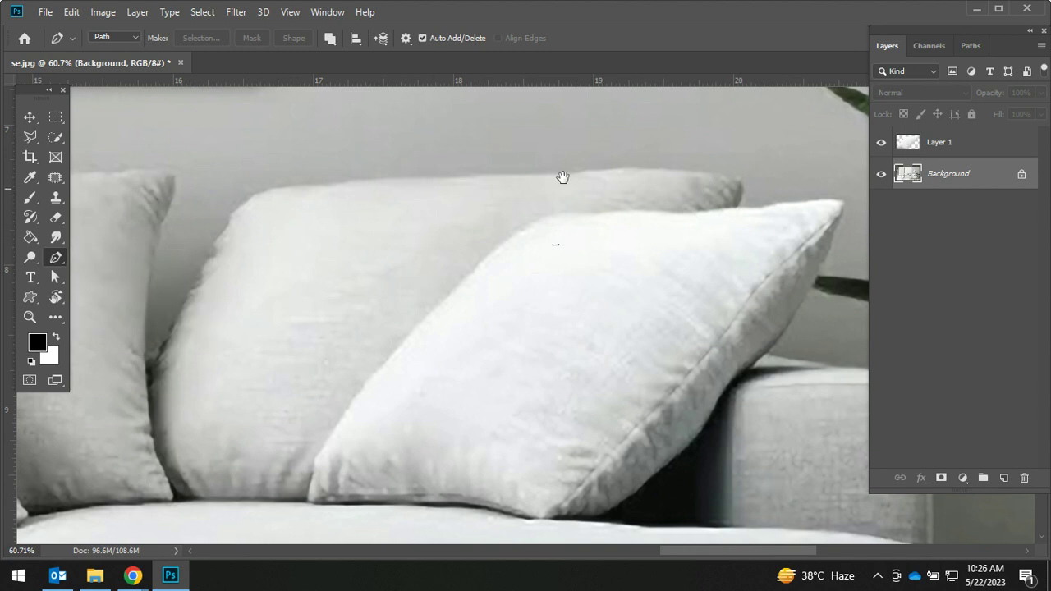
scroll(685, 145, up, 3)
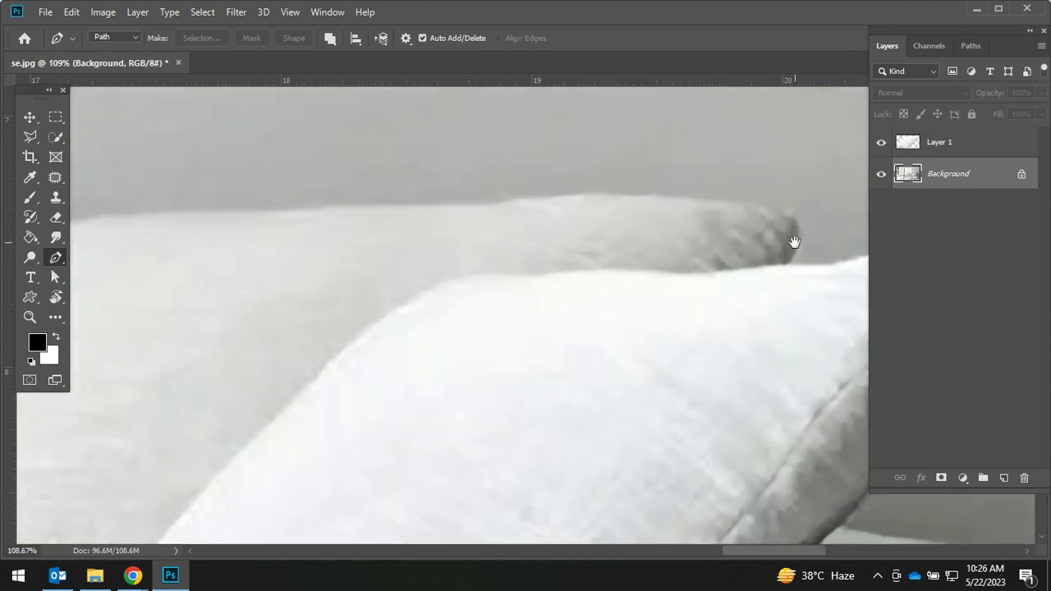
scroll(709, 340, up, 2)
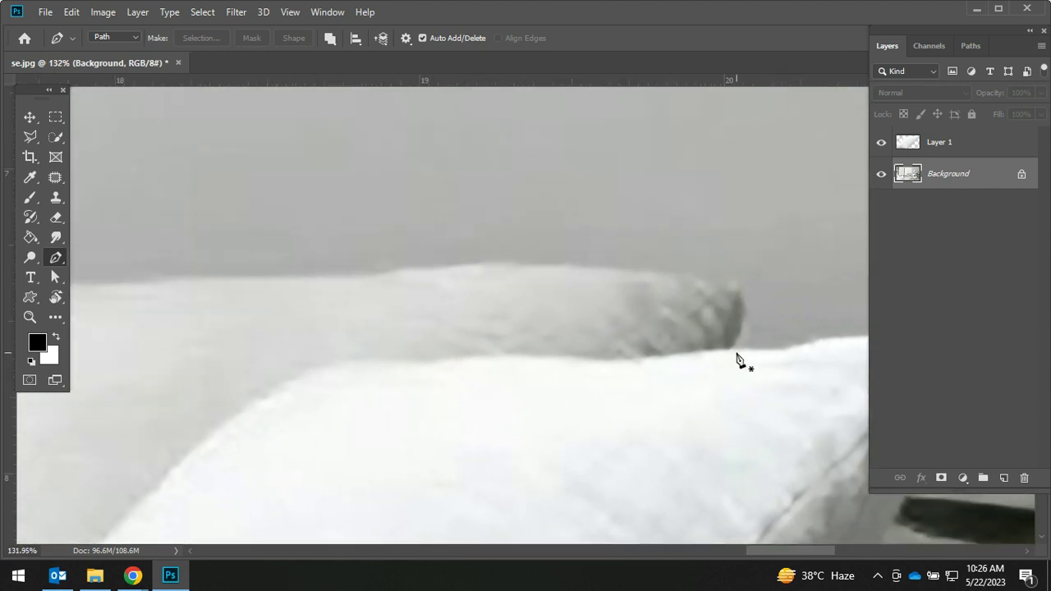
Step: Start a path where the pillows meet, curving around the back pillow's right end onto its top
click(720, 366)
click(739, 331)
click(740, 284)
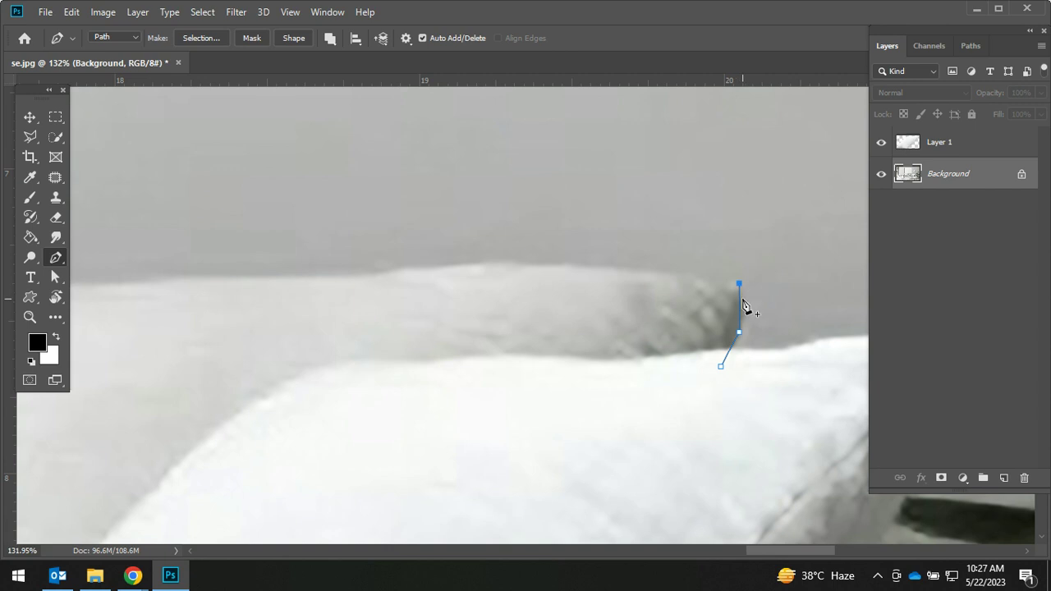
drag(739, 325, 746, 320)
drag(640, 296, 784, 300)
click(540, 288)
mouse_move(678, 297)
mouse_down()
mouse_move(586, 298)
mouse_move(604, 288)
mouse_up()
click(609, 293)
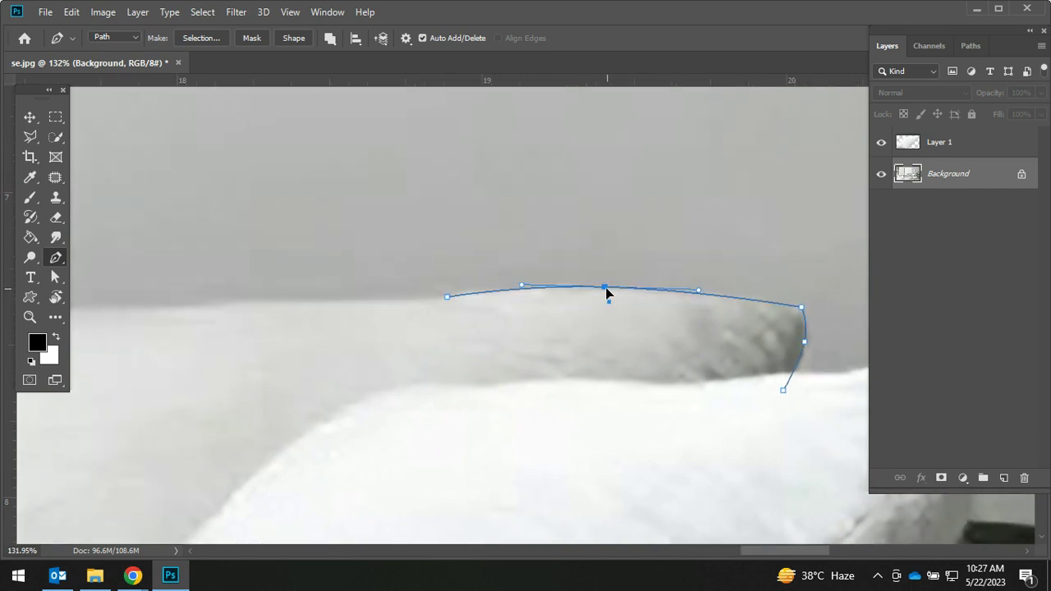
Step: Extend and curve the path along the back pillow's top edge, undoing a stray segment
drag(414, 318, 811, 348)
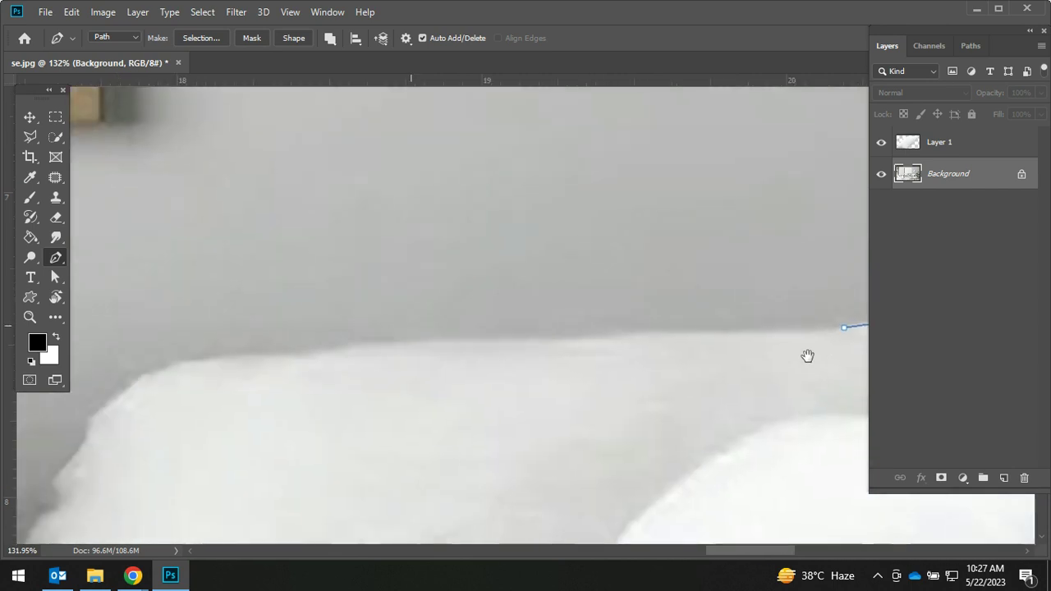
click(305, 357)
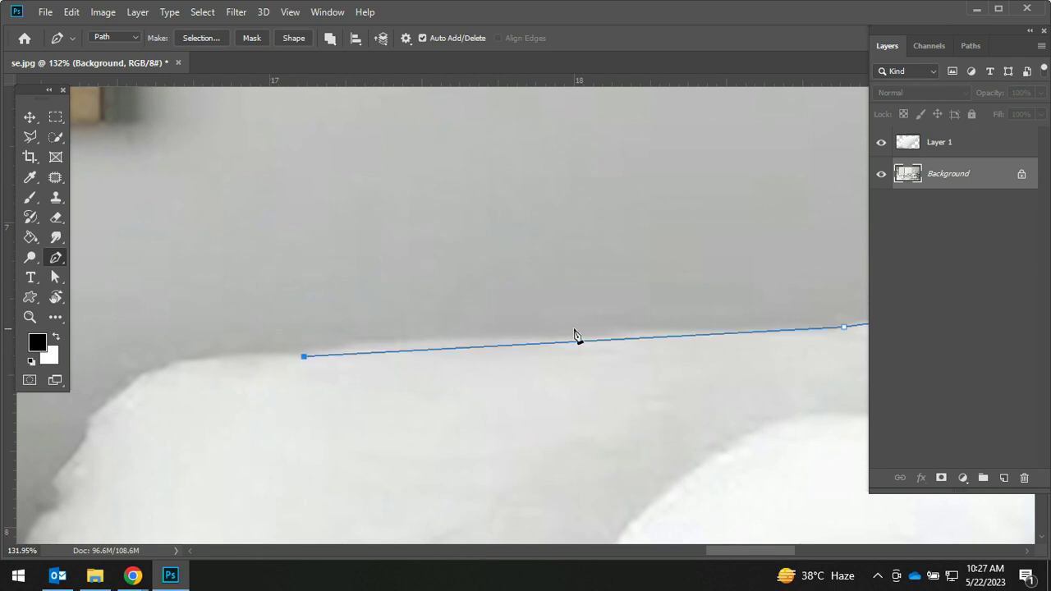
click(509, 346)
drag(495, 348, 456, 337)
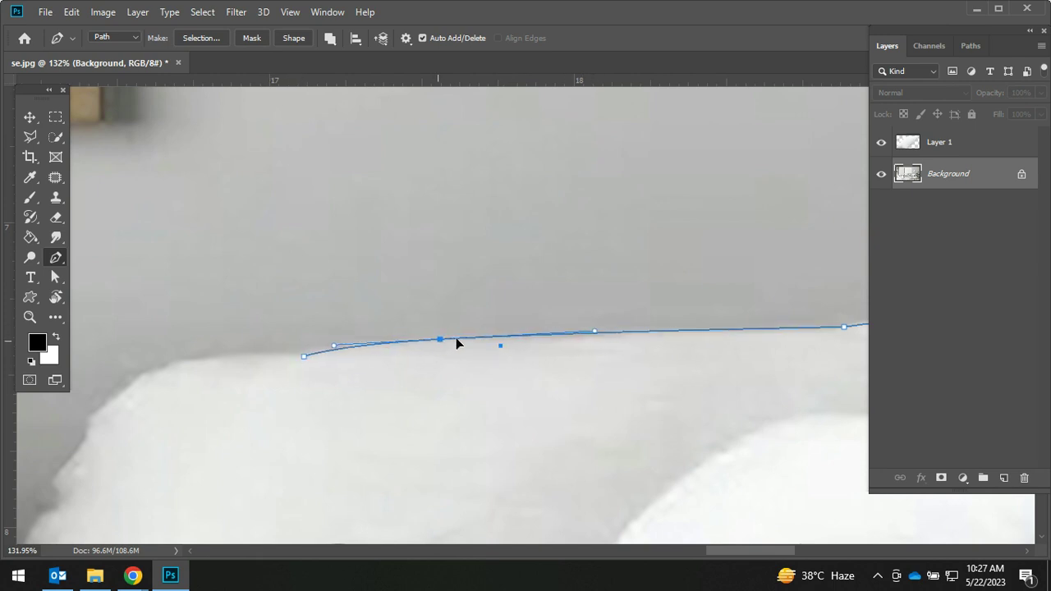
click(713, 332)
drag(715, 336, 650, 380)
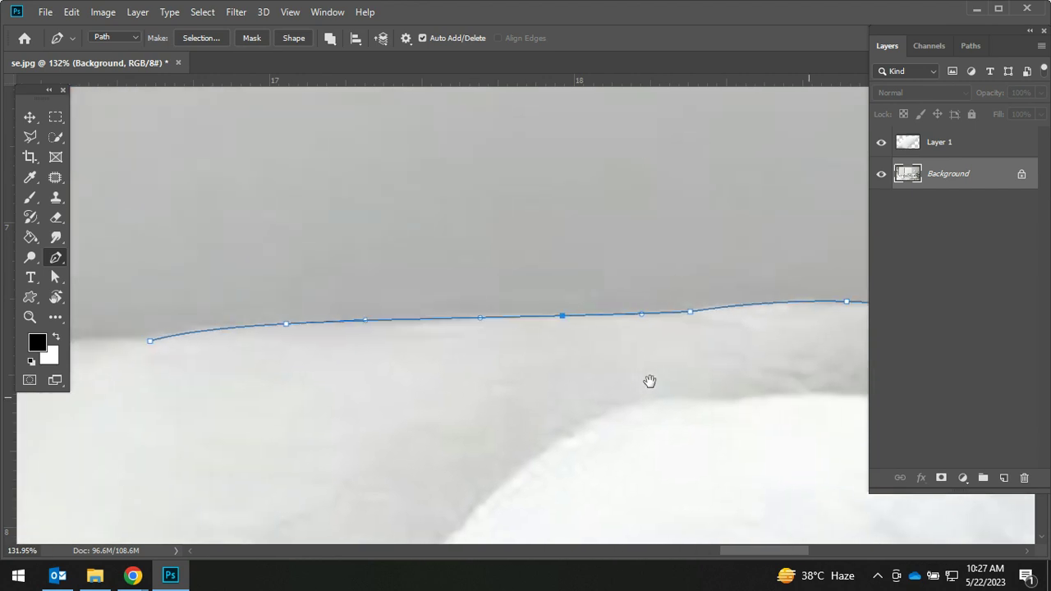
click(686, 313)
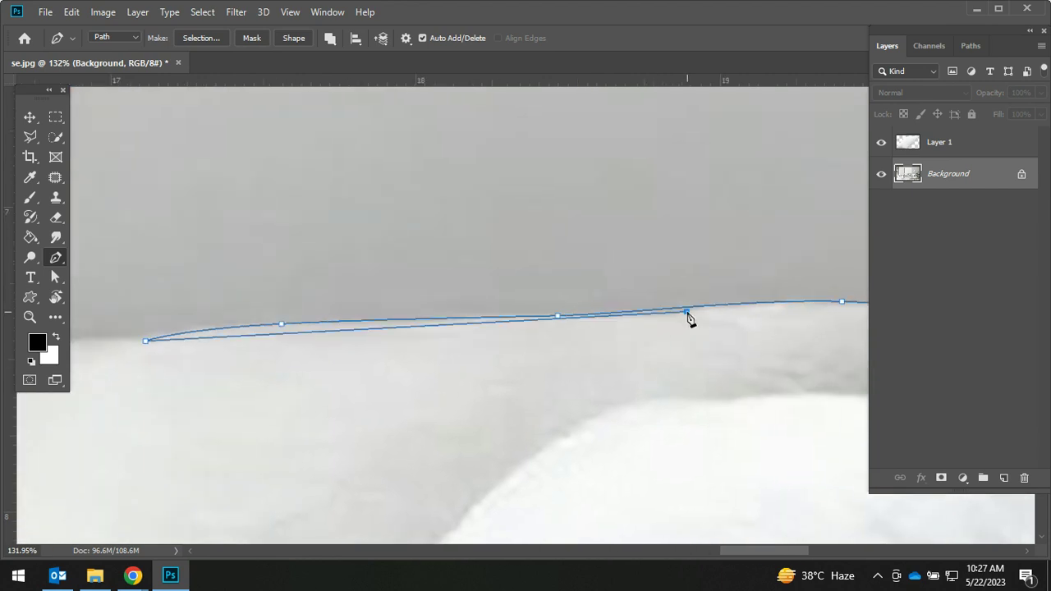
key(ctrl+z)
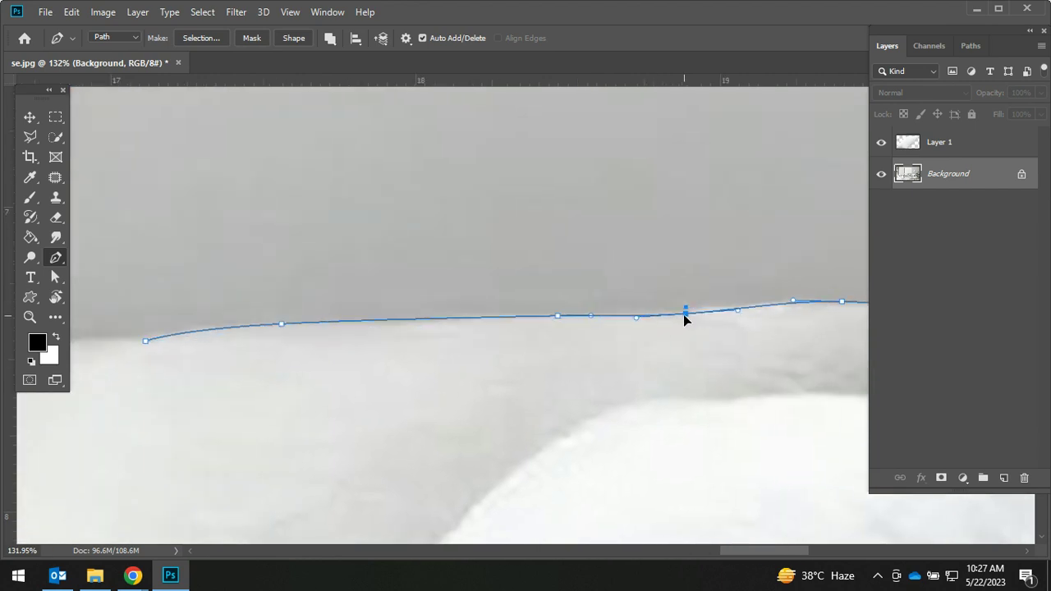
drag(686, 314, 686, 310)
Step: Curve the path around the back pillow's top-left corner with a smoother anchor
drag(186, 332, 622, 241)
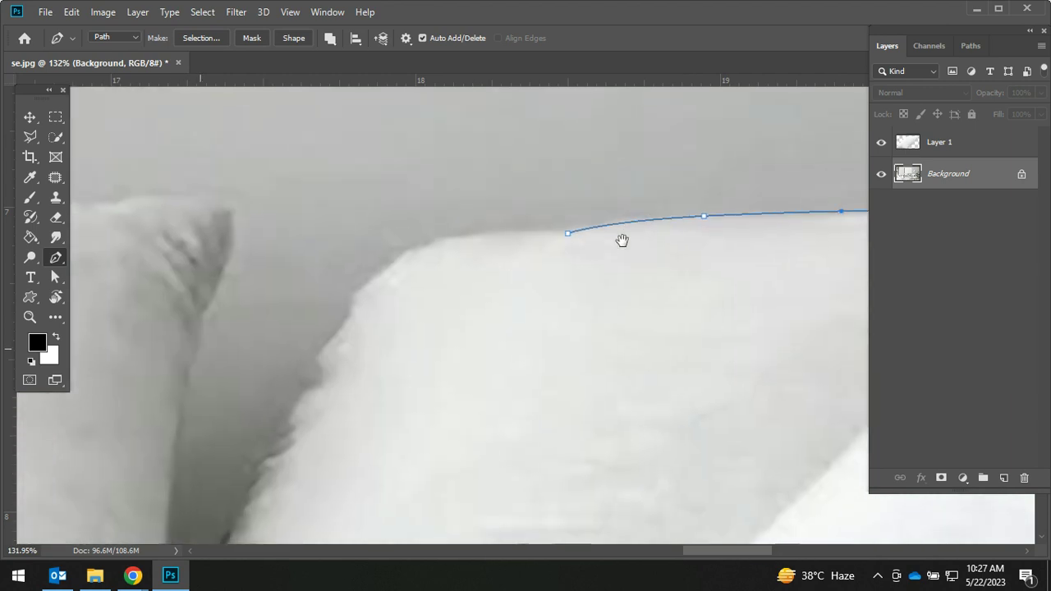
click(353, 298)
drag(455, 267, 434, 244)
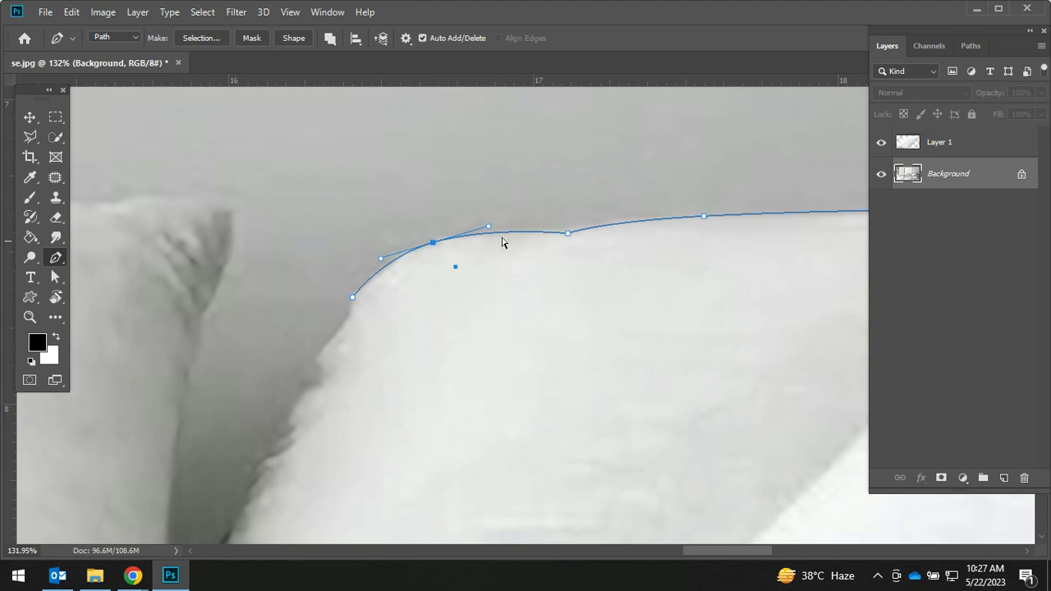
click(568, 234)
click(564, 230)
Step: Continue the path down the back pillow's left side to its lower left
drag(539, 298, 591, 176)
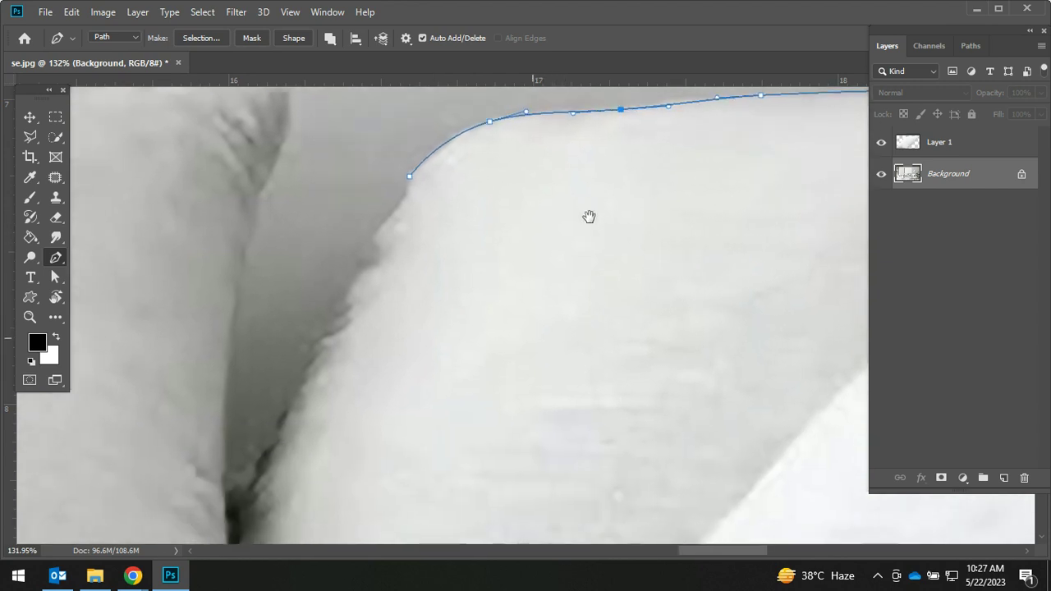
click(337, 314)
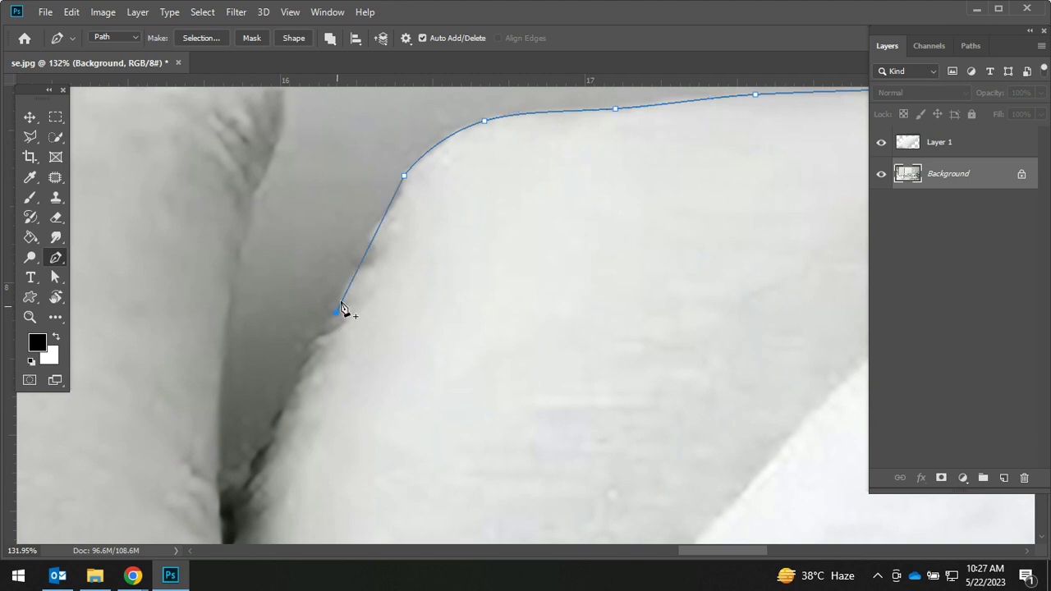
drag(375, 236, 371, 236)
drag(365, 358, 402, 241)
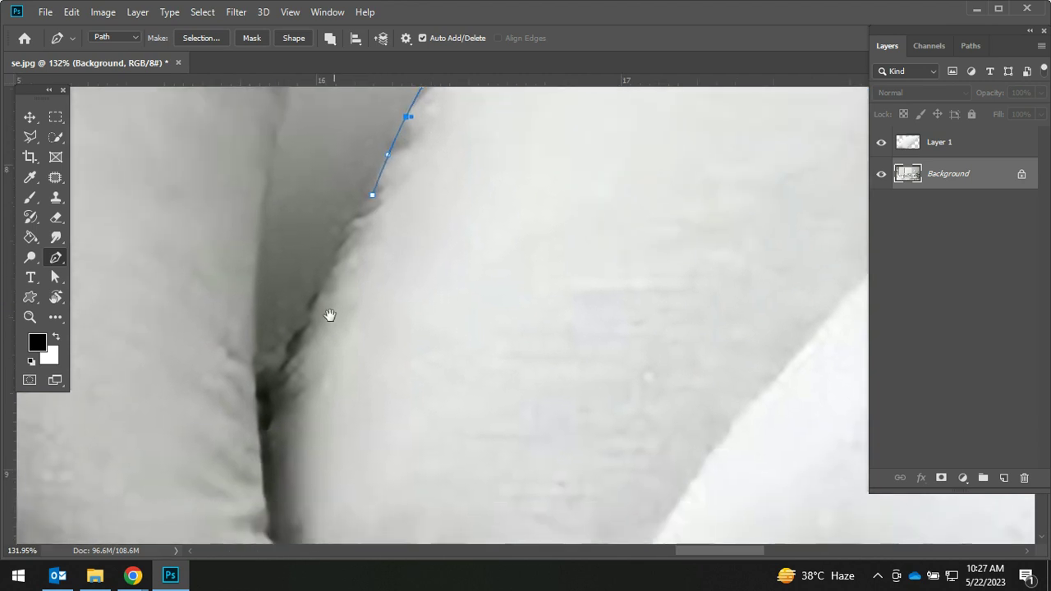
click(274, 392)
click(318, 290)
Step: Trace the back pillow's lower left edge to its bottom corner and along the bottom edge
drag(352, 400, 364, 186)
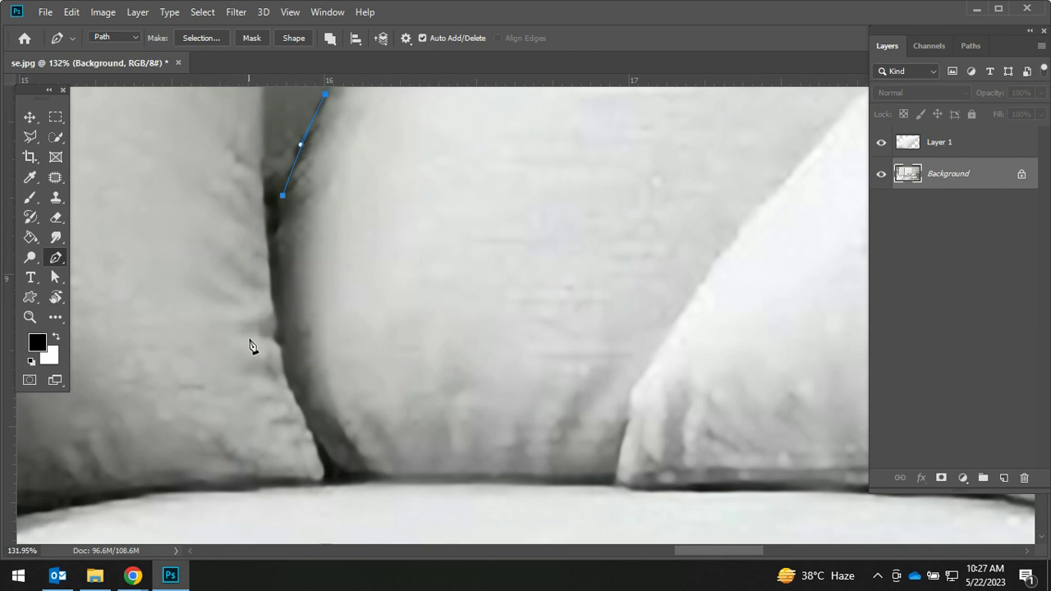
drag(244, 359, 257, 290)
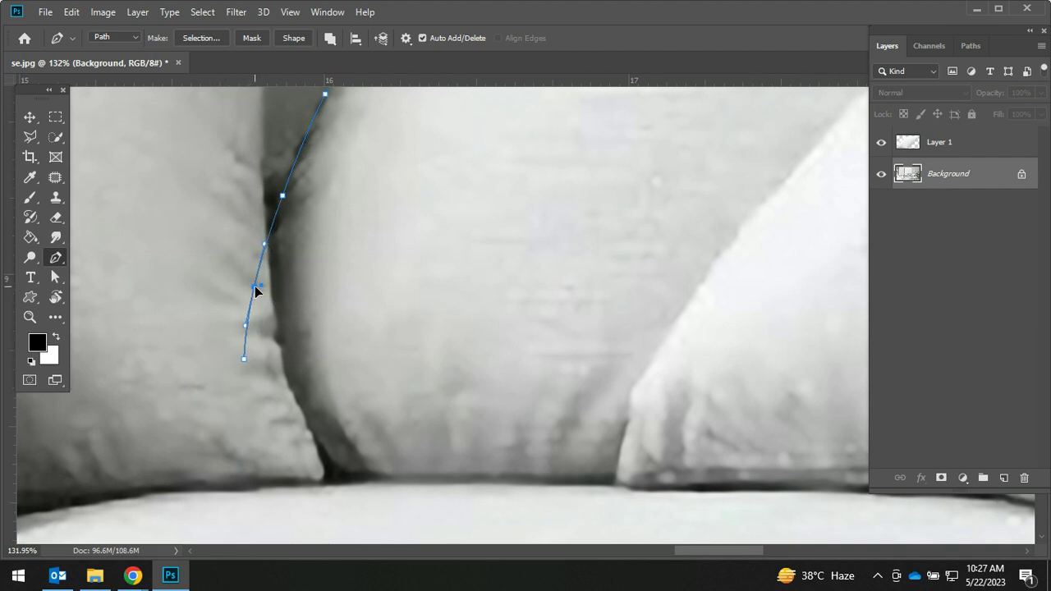
drag(369, 502, 349, 472)
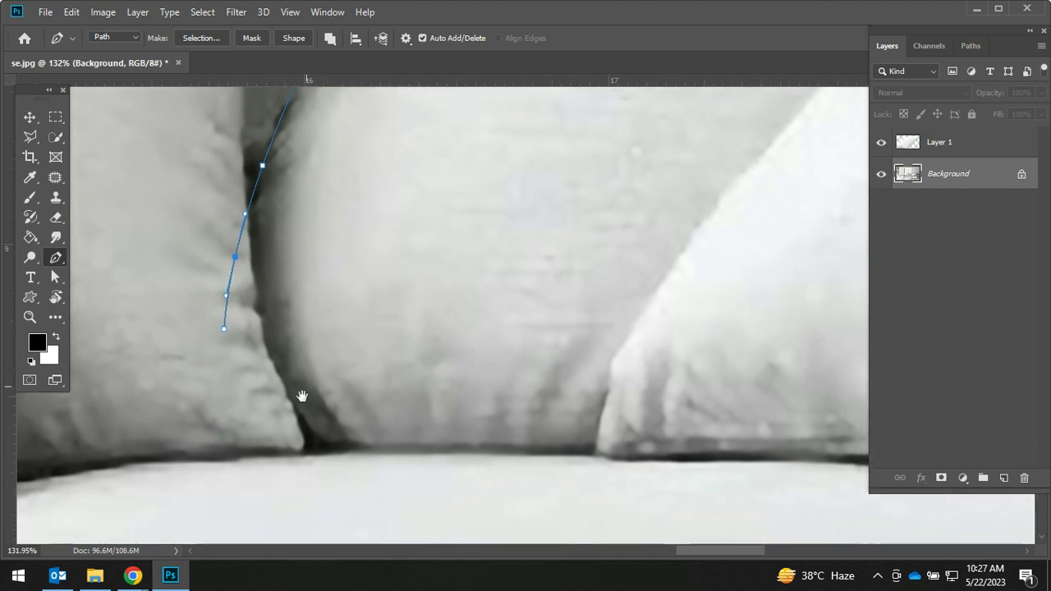
click(277, 447)
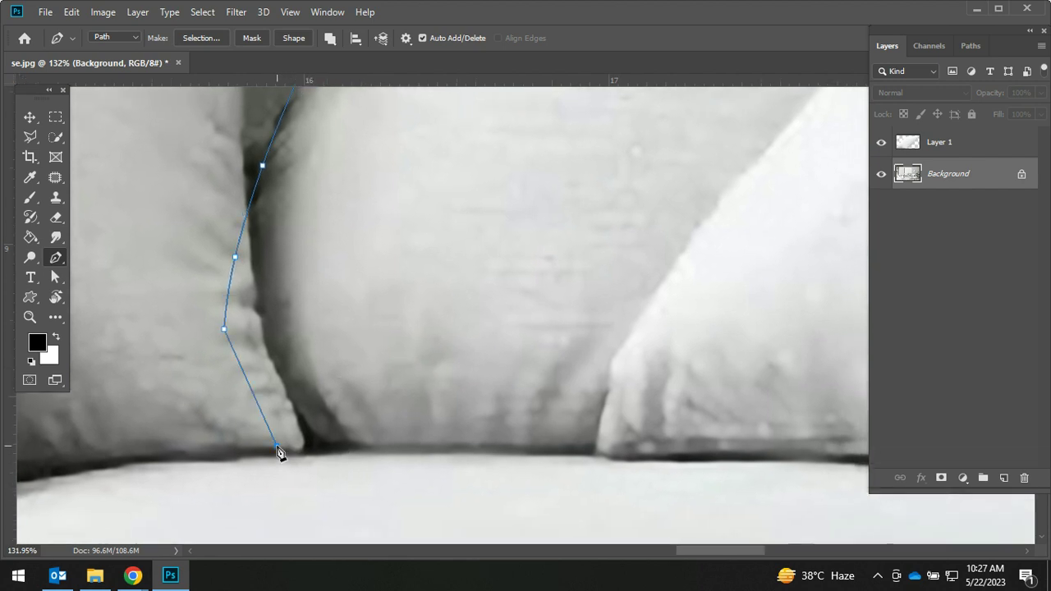
click(432, 449)
click(432, 450)
Step: Place anchors along the front pillow's top to the junction and close the back pillow path
scroll(469, 335, right, 5)
click(347, 211)
scroll(364, 460, up, 4)
scroll(364, 460, right, 1)
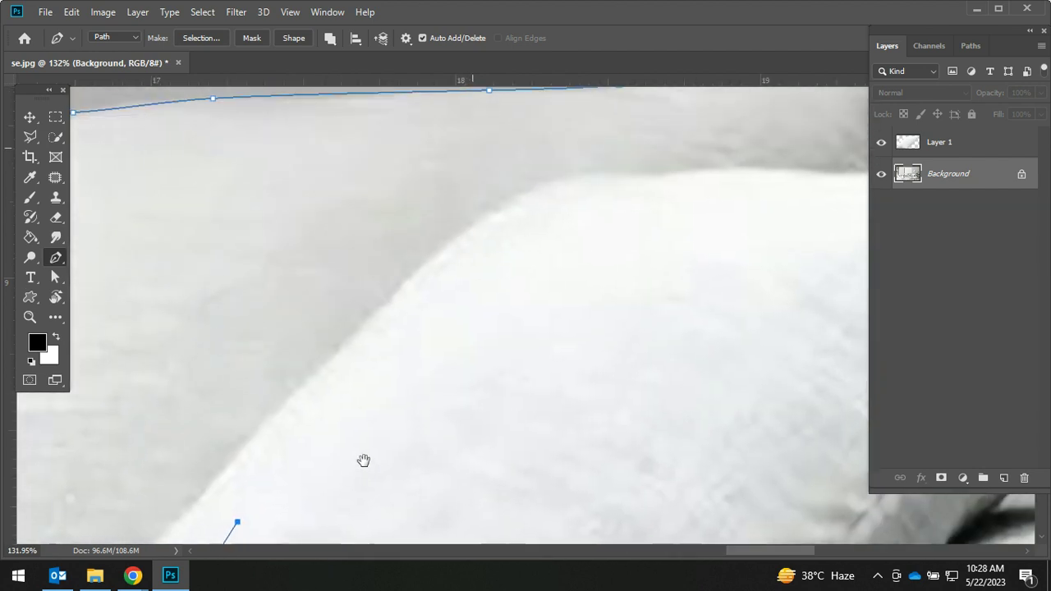
click(542, 217)
scroll(542, 218, right, 3)
scroll(542, 217, up, 1)
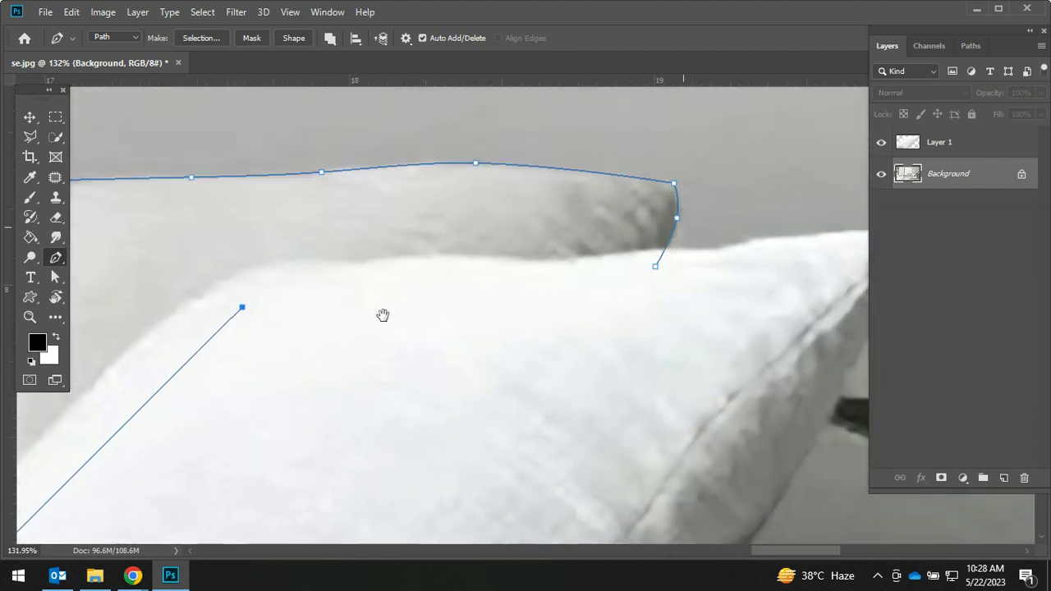
click(569, 284)
click(657, 267)
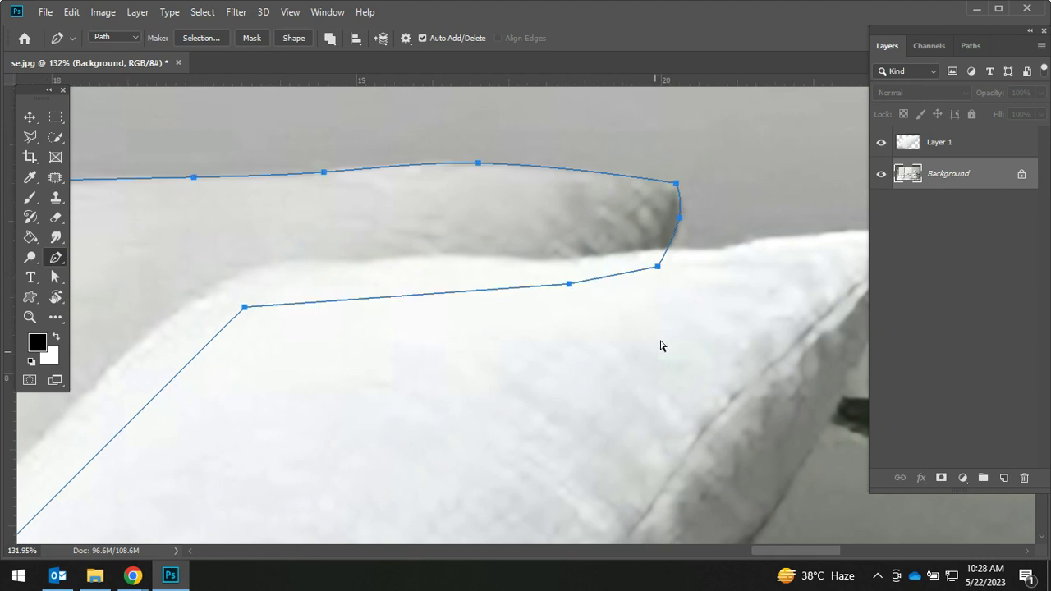
scroll(656, 357, down, 2)
scroll(619, 328, down, 2)
scroll(366, 305, left, 2)
scroll(367, 305, down, 1)
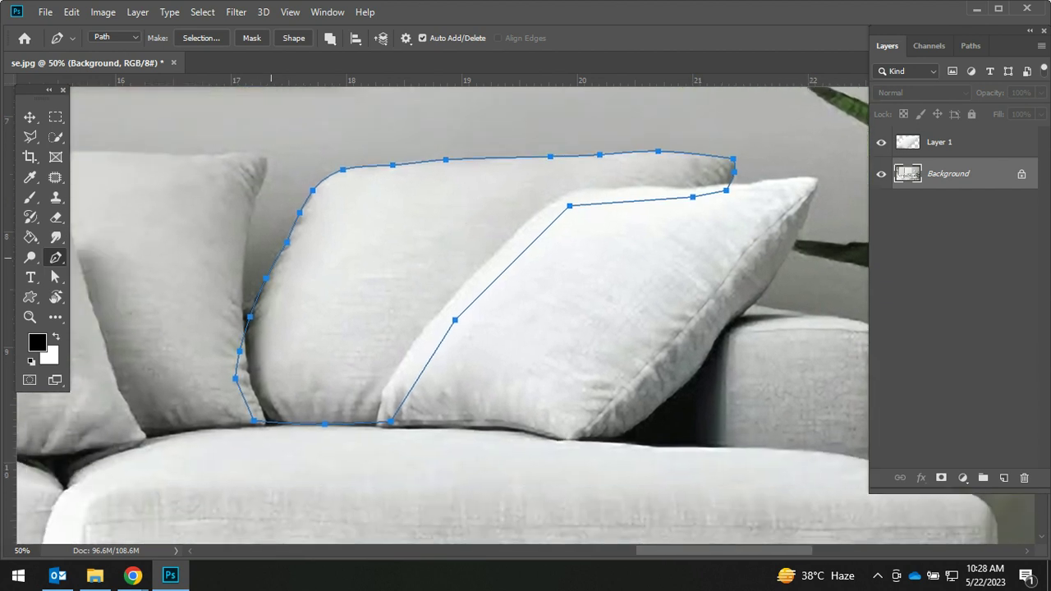
Step: Make a 1-pixel feathered selection from the back pillow path and copy it to Layer 2
right_click(357, 286)
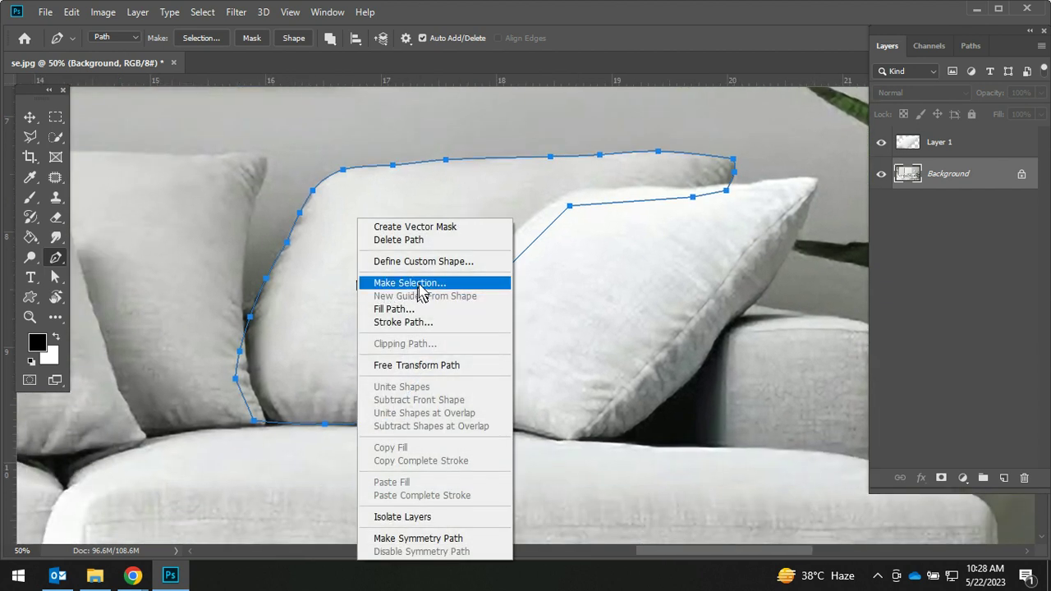
click(417, 283)
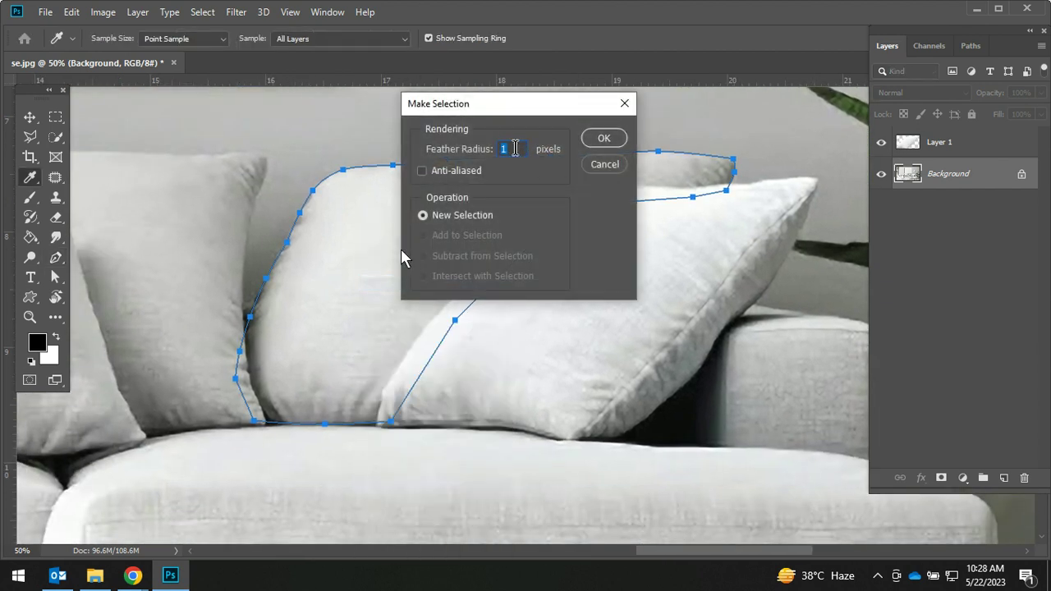
click(604, 138)
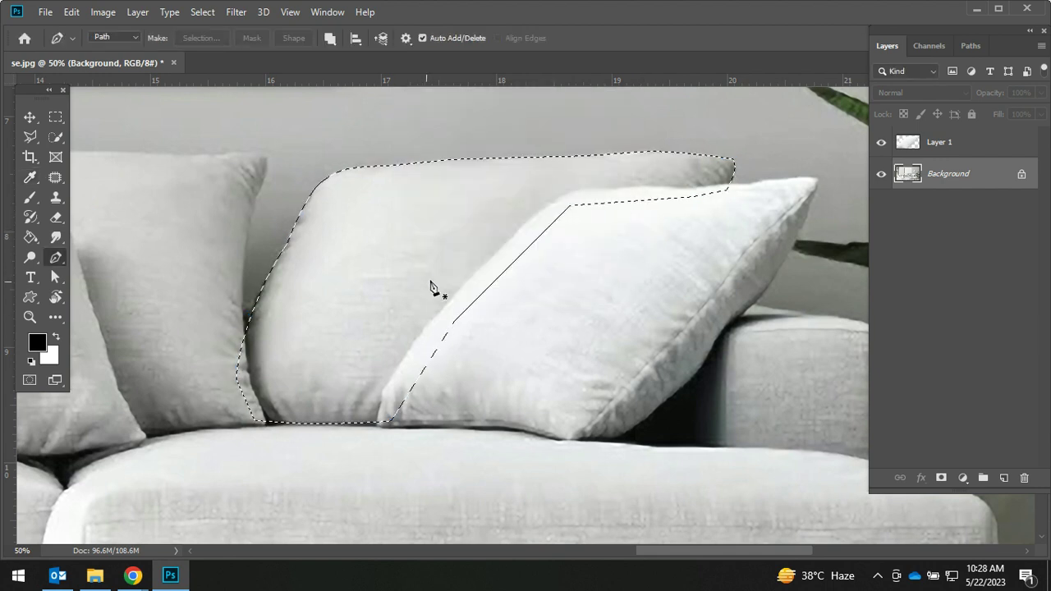
drag(603, 246, 621, 272)
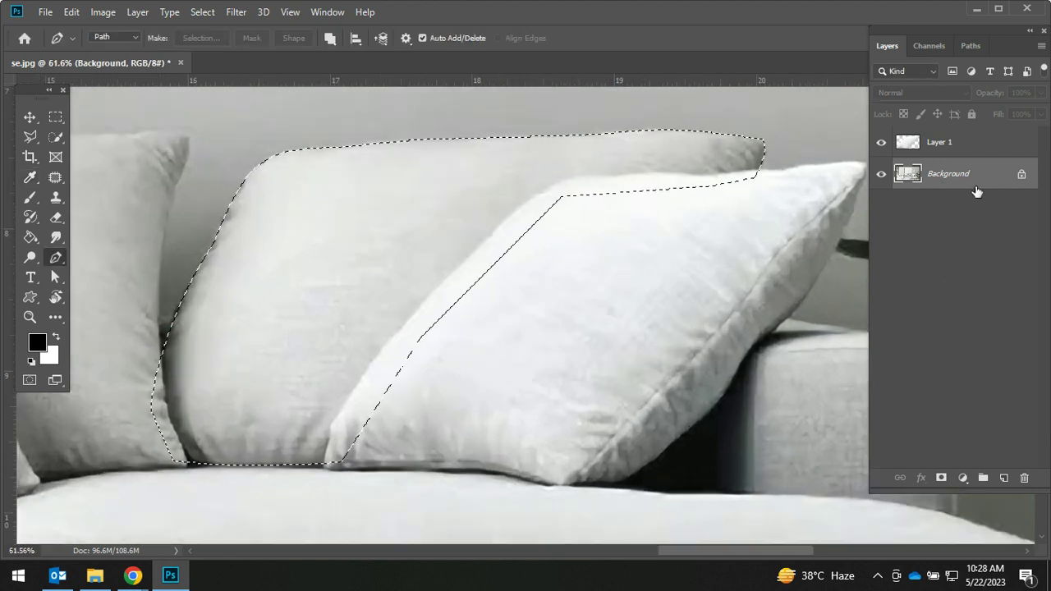
key(ctrl+j)
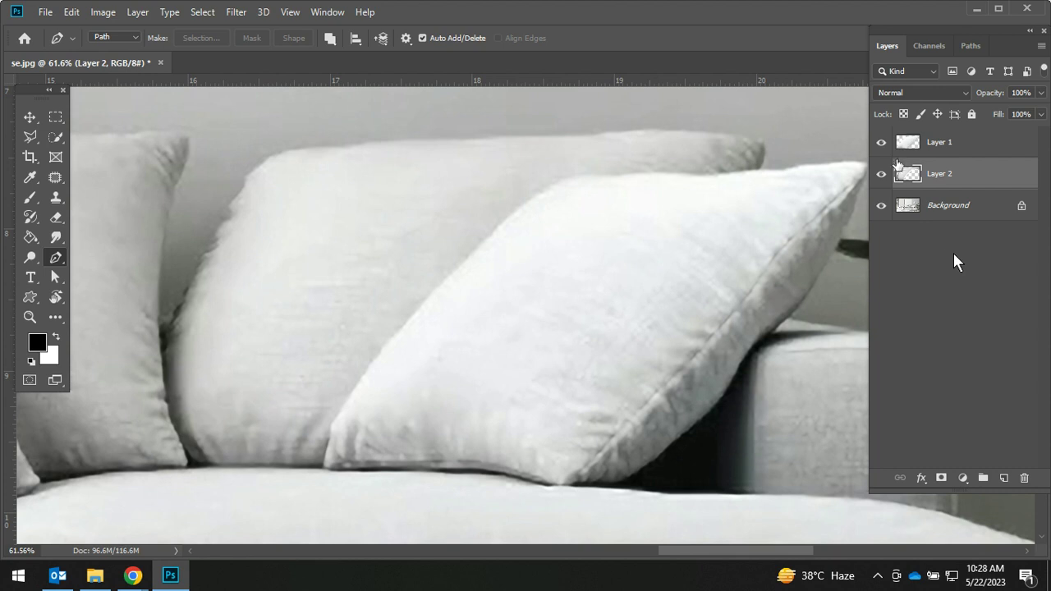
Step: Load Layer 1's front-pillow outline as a selection and hide Background and Layer 1
ctrl+click(908, 151)
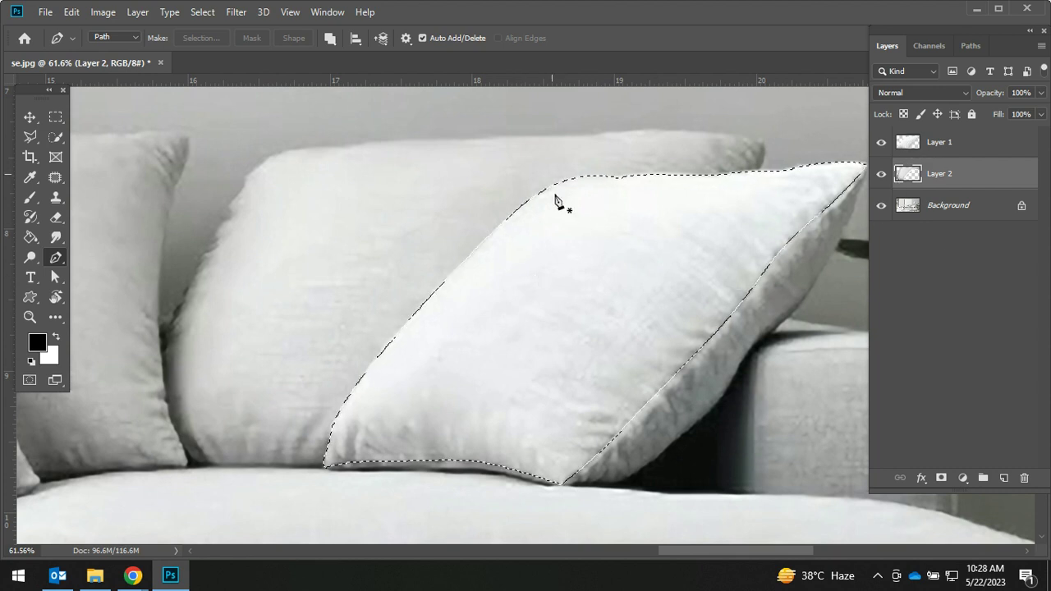
key(v)
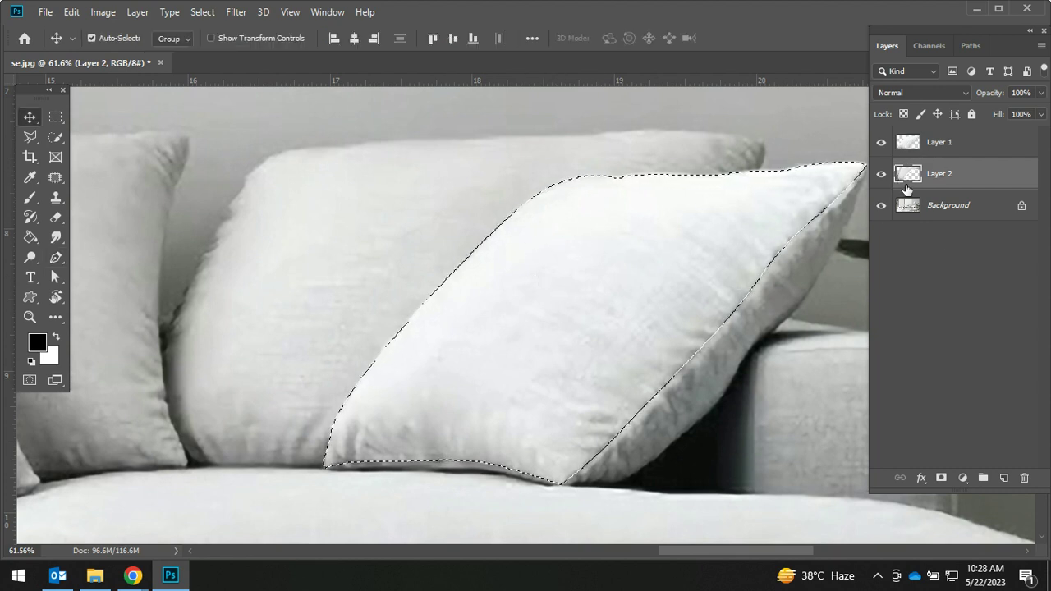
click(961, 146)
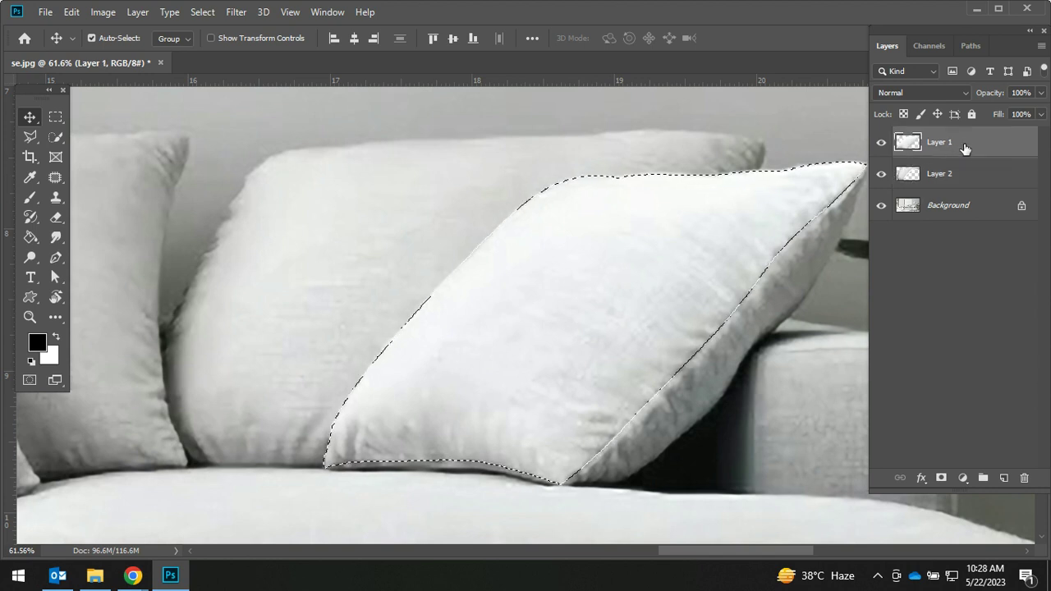
click(881, 205)
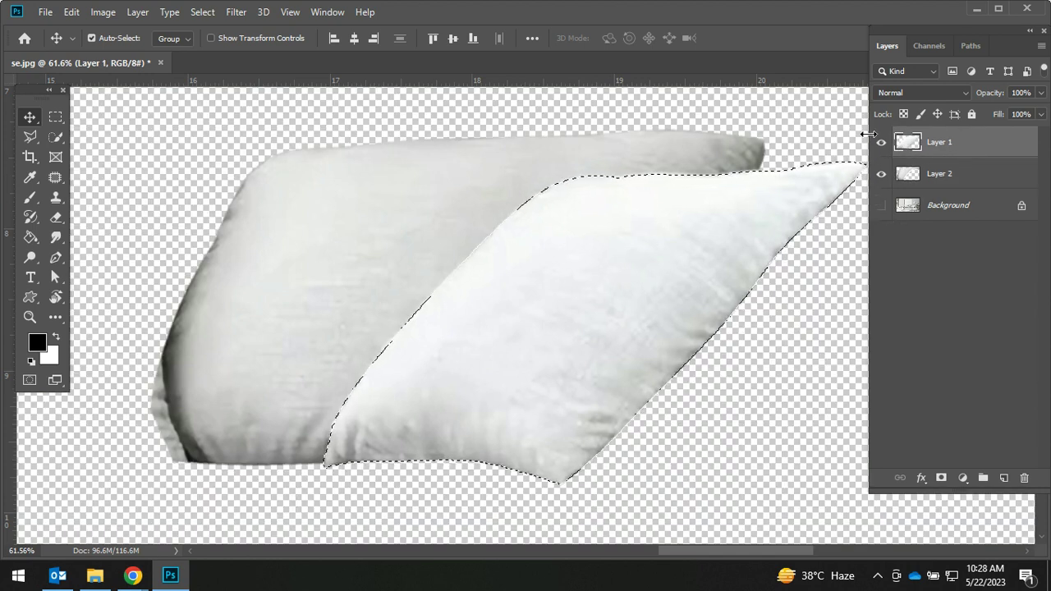
click(882, 143)
click(881, 145)
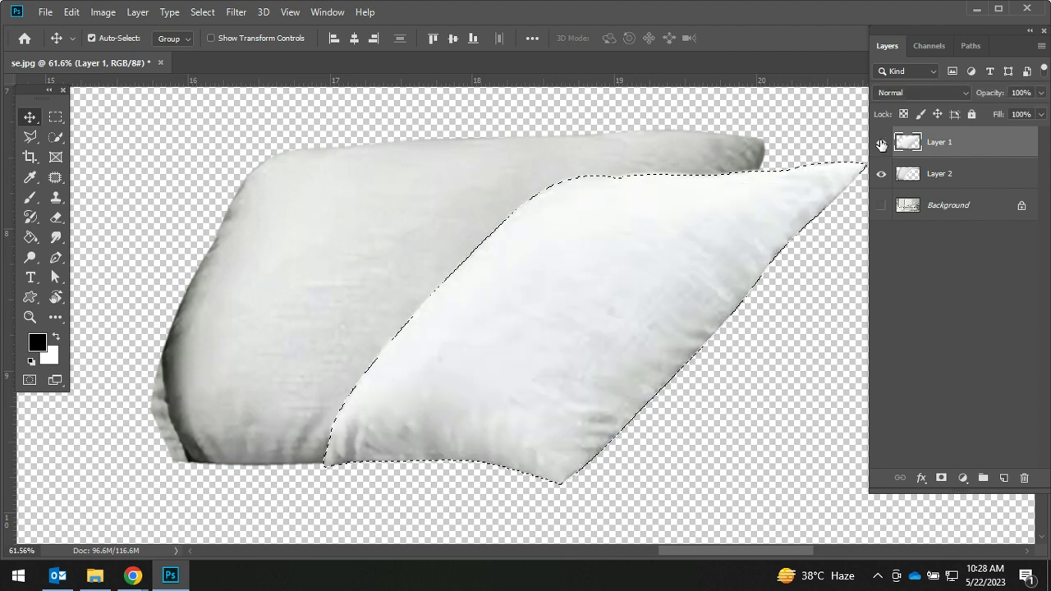
click(881, 145)
Step: Delete the front pillow's overlapping area from Layer 2, leaving only the back pillow
click(881, 176)
click(969, 181)
click(881, 176)
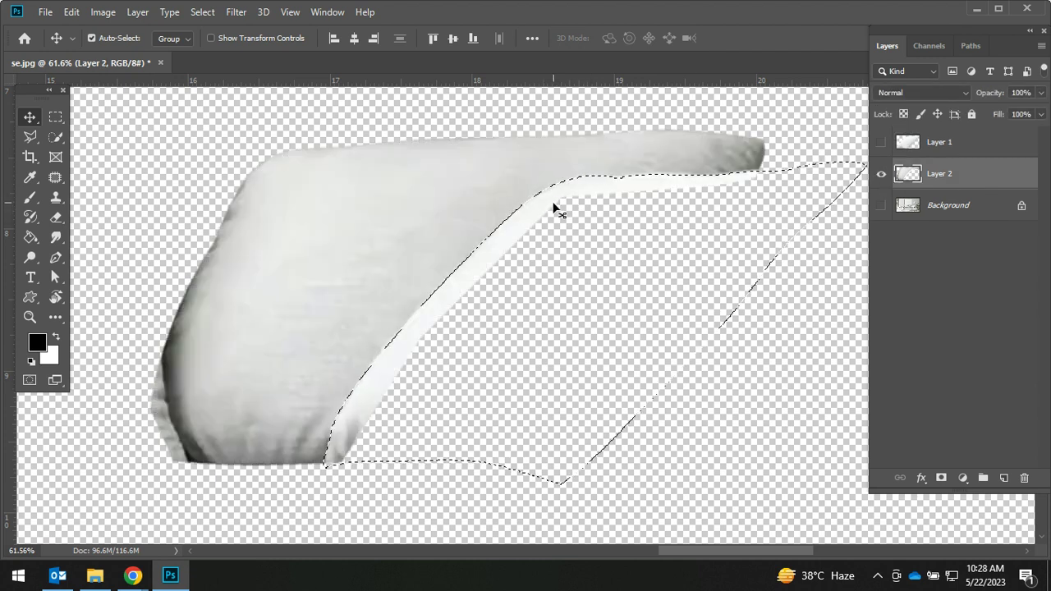
key(Delete)
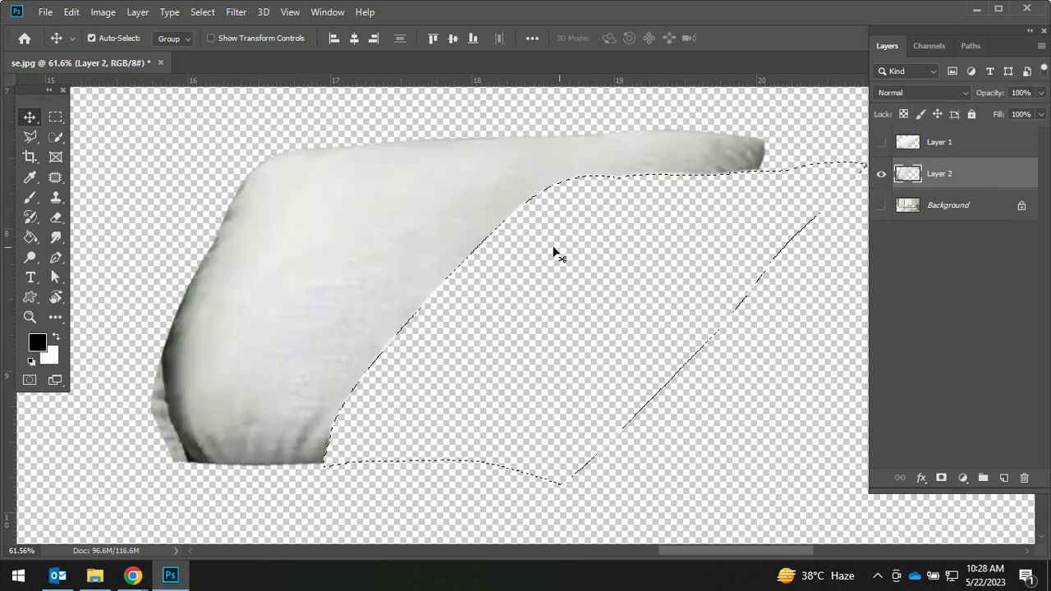
Step: Zoom in to inspect the back pillow's cut edge, then zoom back out and recentre
key(ctrl+d)
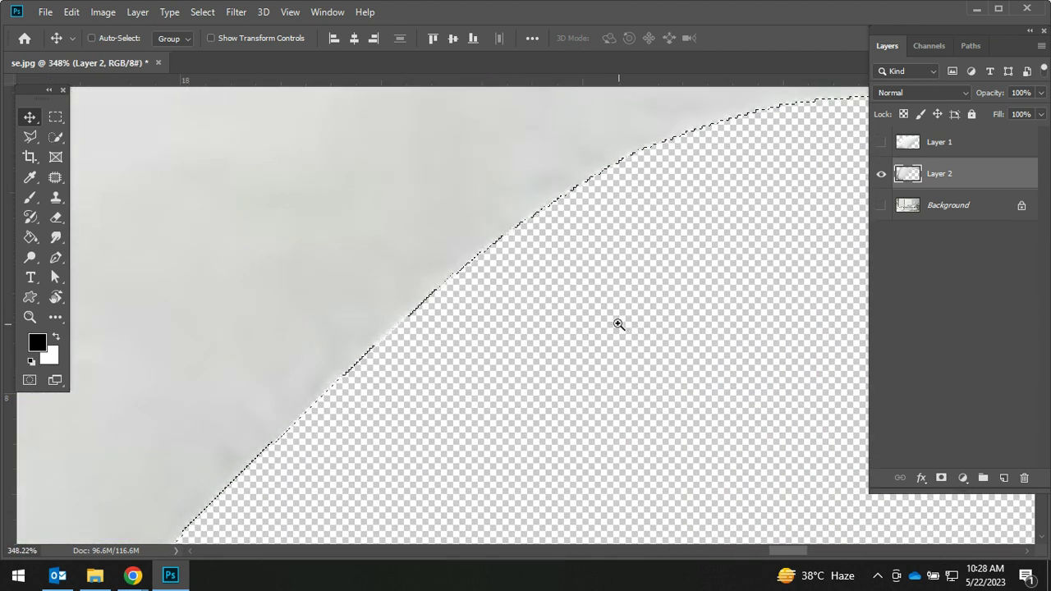
drag(509, 243, 549, 260)
scroll(549, 260, down, 5)
key(ctrl+shift+d)
scroll(621, 417, down, 3)
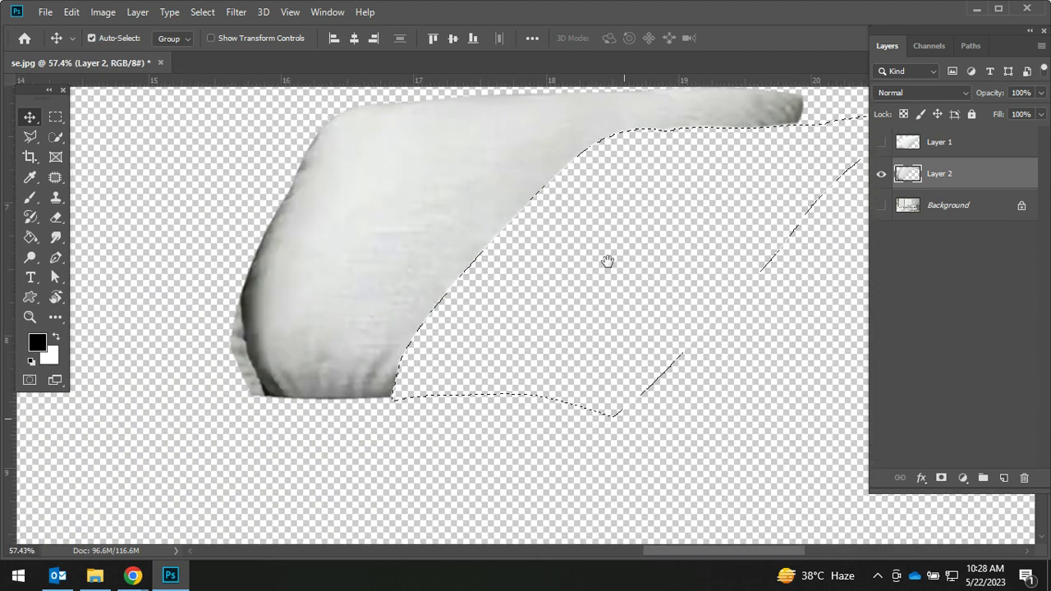
drag(540, 192, 570, 220)
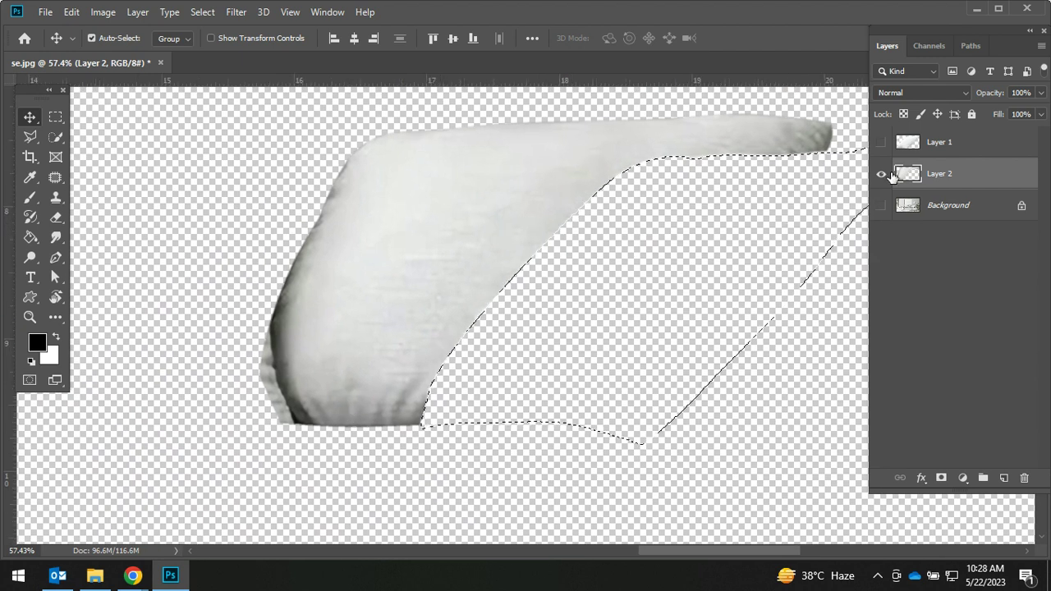
Step: Compare the pillow layers by toggling visibility, ending with all three layers shown
click(882, 143)
click(882, 205)
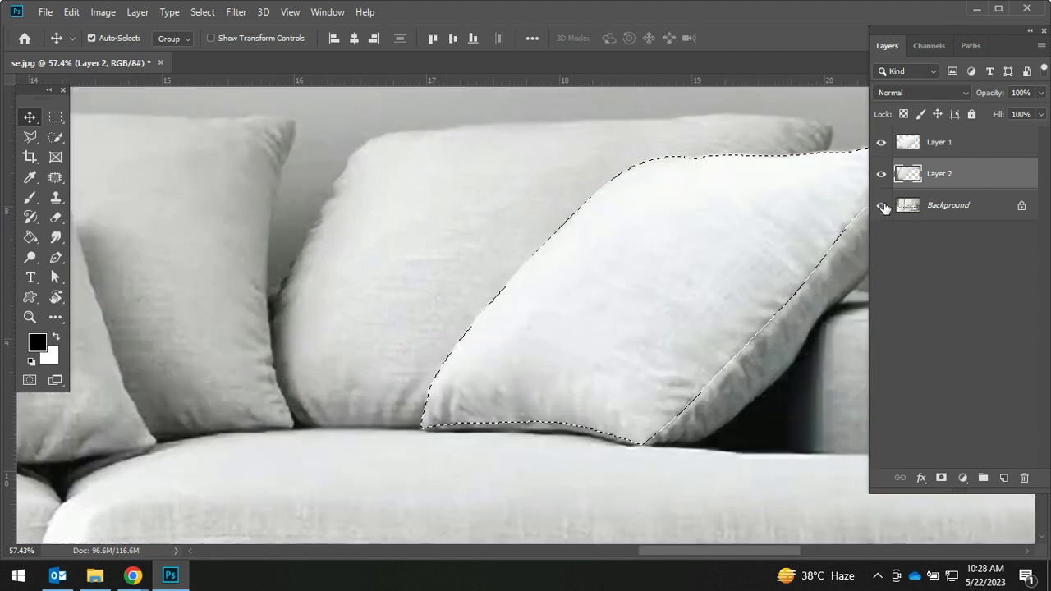
click(882, 206)
click(882, 143)
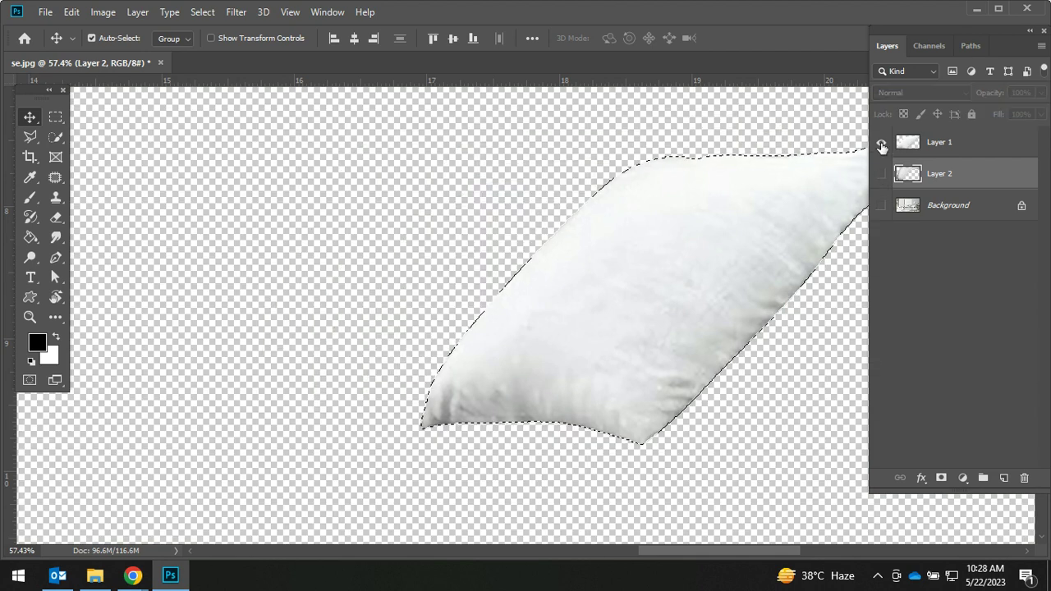
click(882, 174)
click(882, 174)
click(882, 174)
click(881, 174)
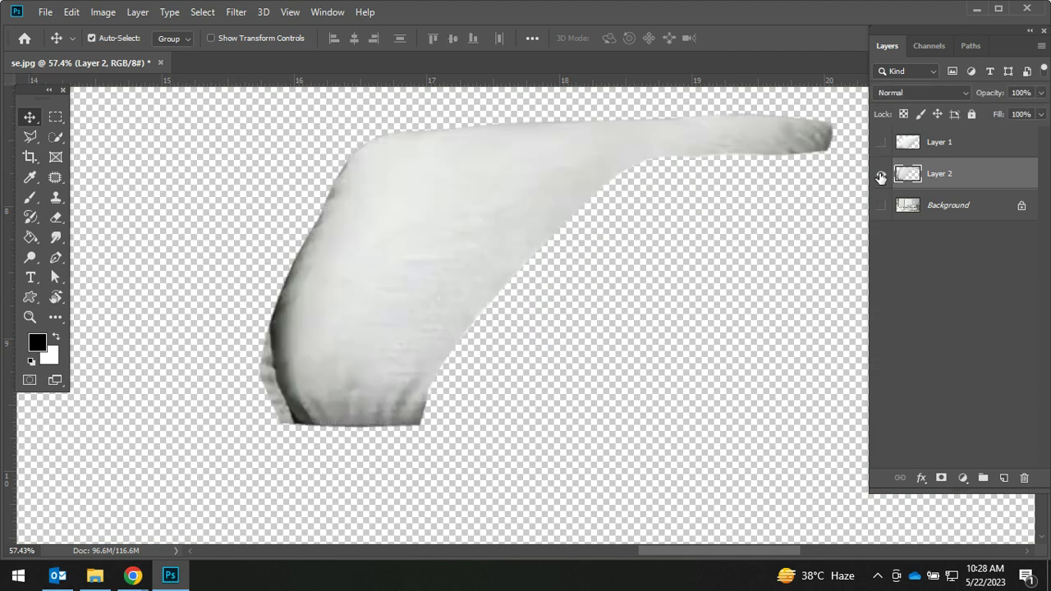
click(882, 143)
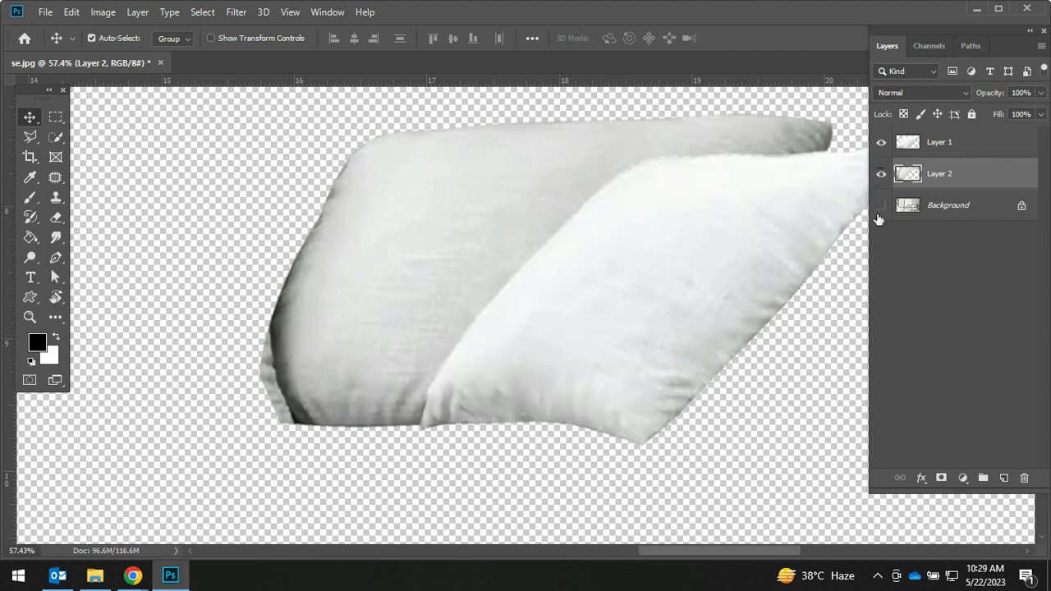
click(880, 207)
Step: Inspect Layer 1 and Layer 2 contents by toggling visibility, leaving all layers visible
key(ctrl+minus)
key(ctrl+minus)
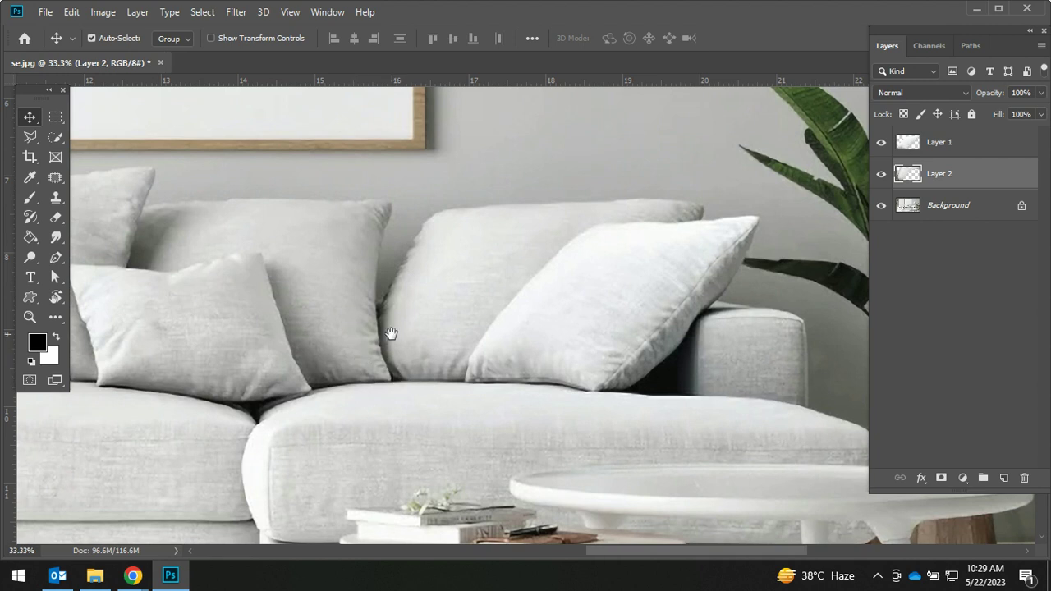
drag(391, 334, 448, 341)
scroll(534, 329, up, 2)
scroll(557, 345, up, 3)
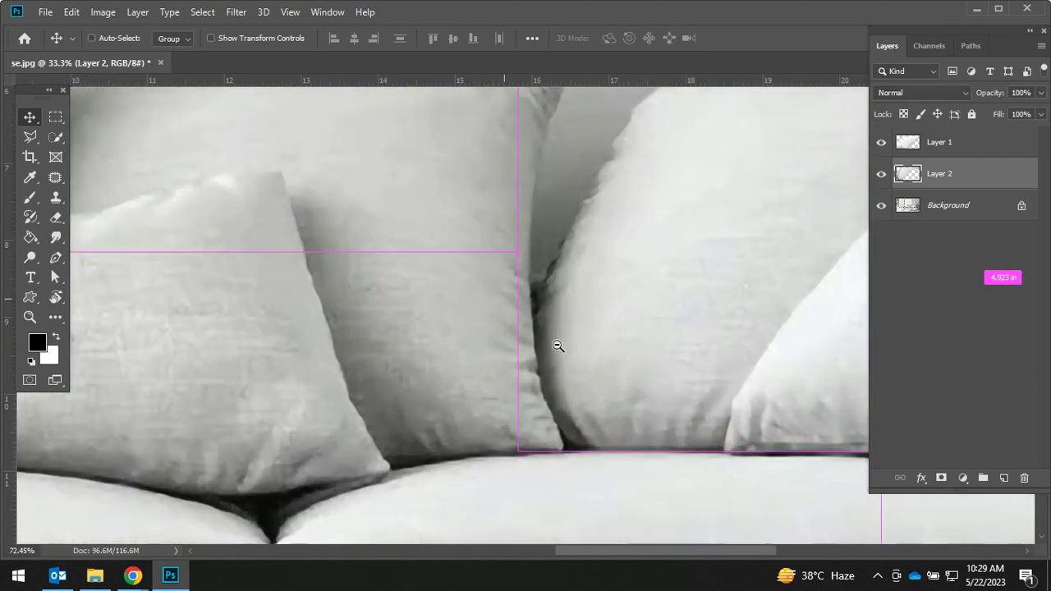
scroll(534, 329, down, 2)
drag(507, 305, 587, 336)
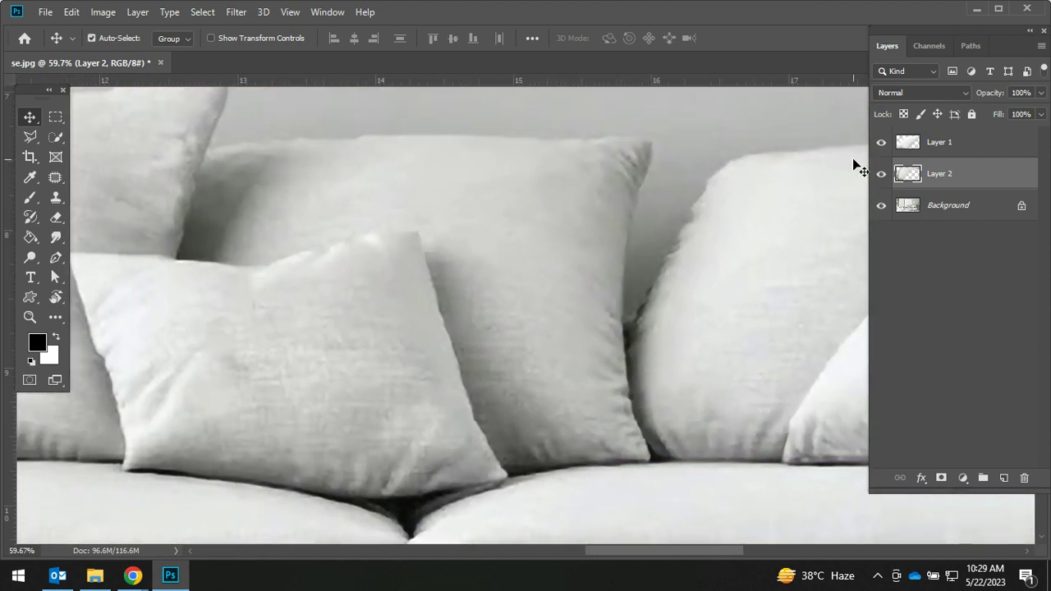
click(881, 142)
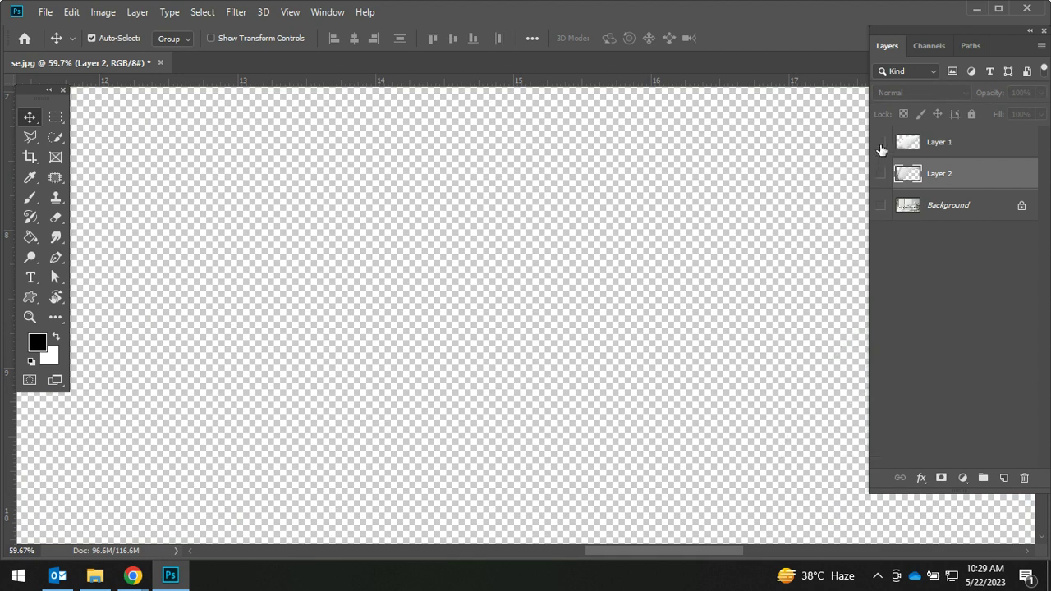
click(882, 174)
click(881, 174)
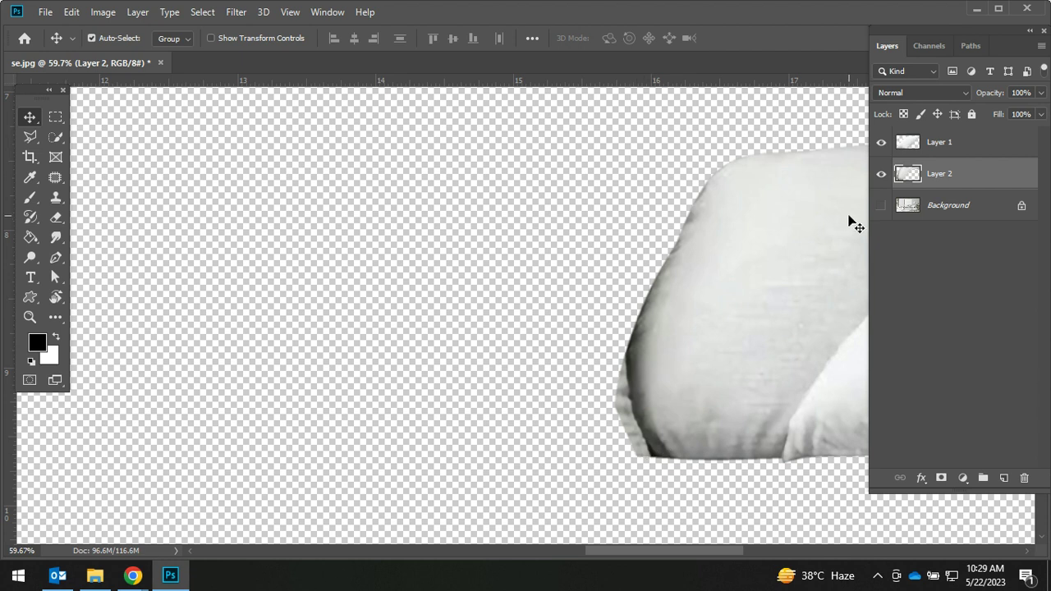
click(881, 206)
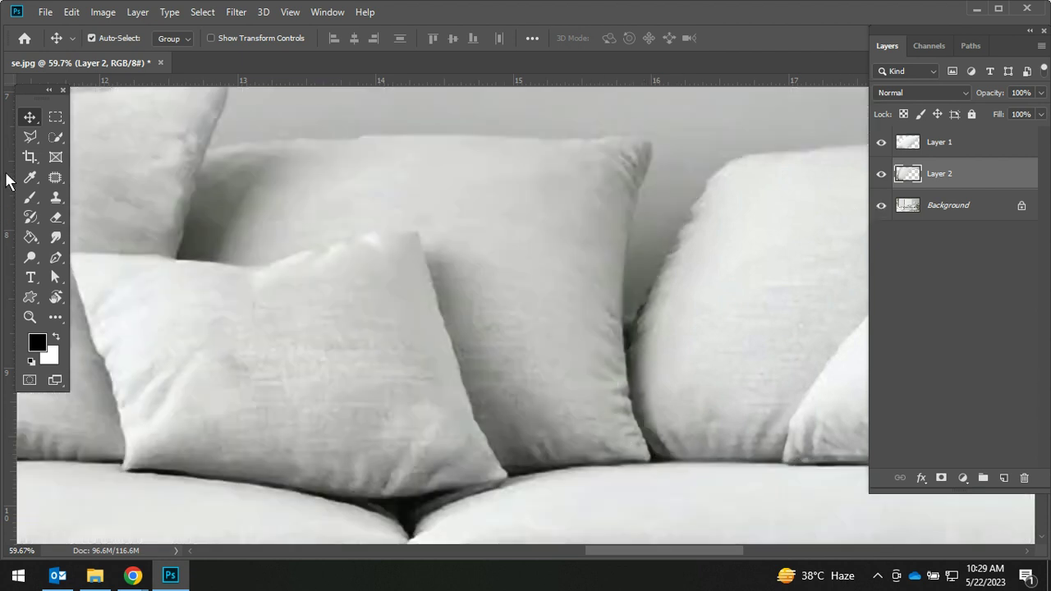
Step: Make the Background layer active and switch to the Pen tool
click(954, 213)
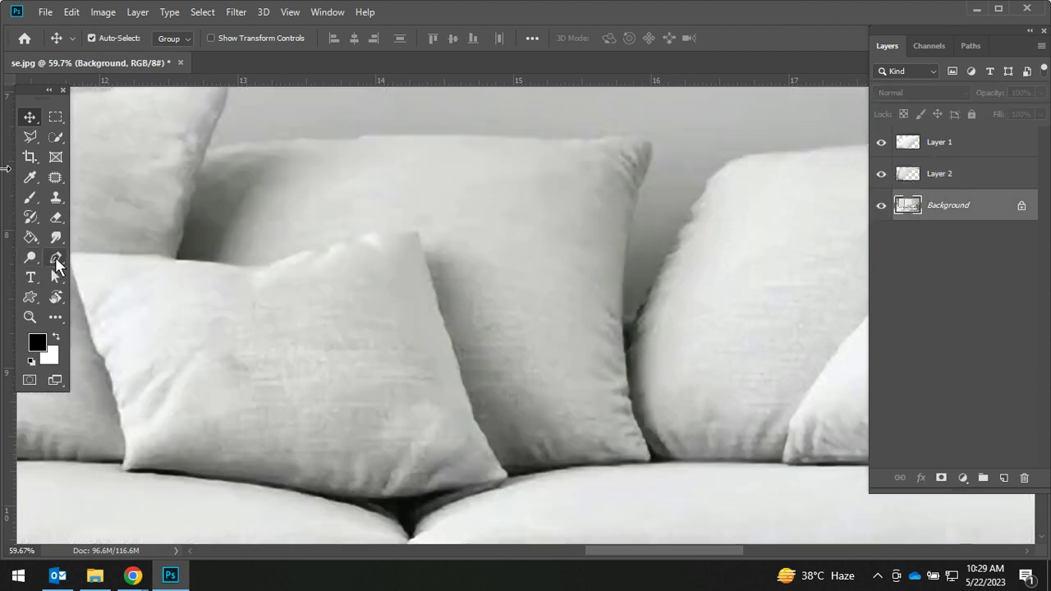
click(56, 259)
scroll(629, 149, up, 1)
scroll(629, 149, up, 2)
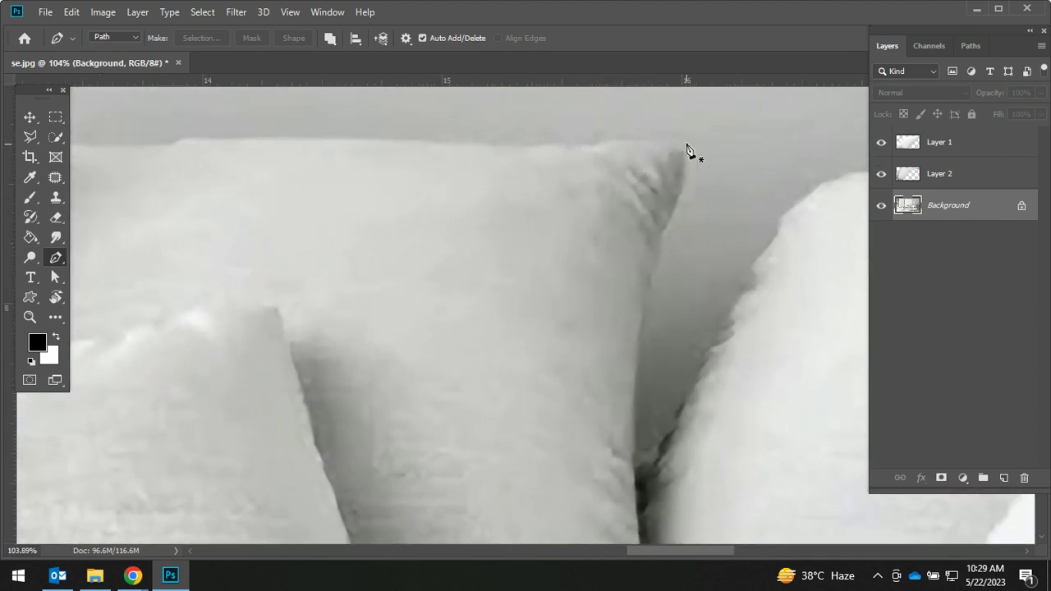
Step: Place curved Pen anchors down the back pillow's right edge to the seat crease
click(685, 150)
drag(669, 210, 680, 199)
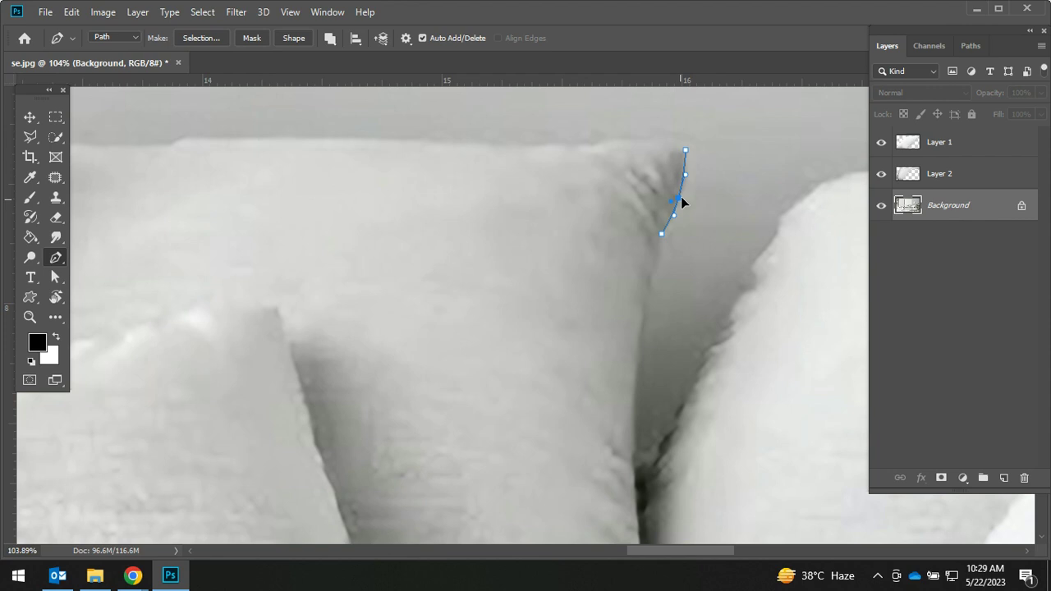
drag(647, 324, 639, 256)
click(631, 345)
drag(644, 256, 633, 242)
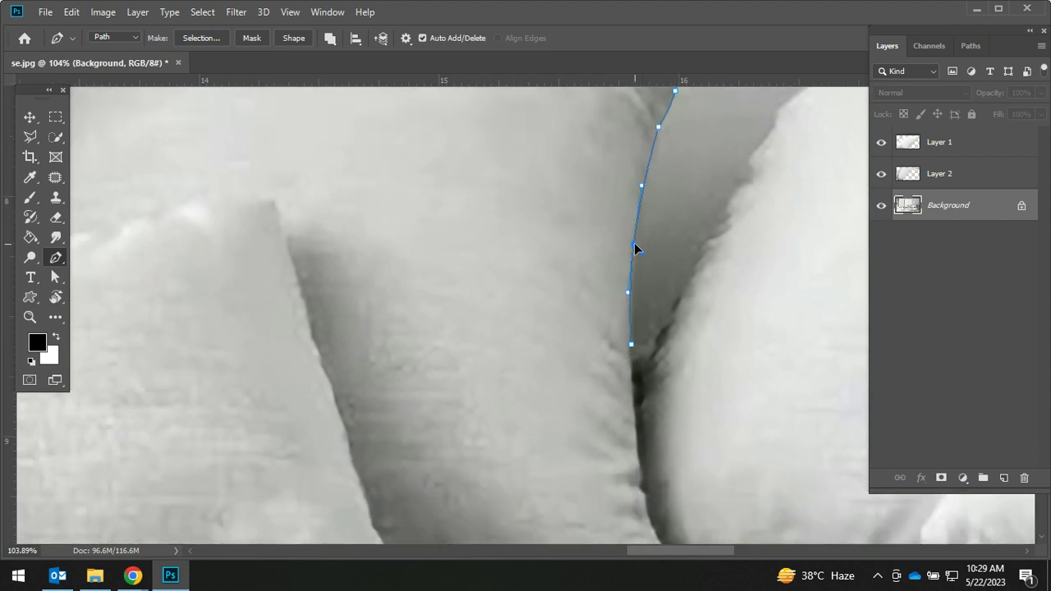
drag(672, 419, 658, 236)
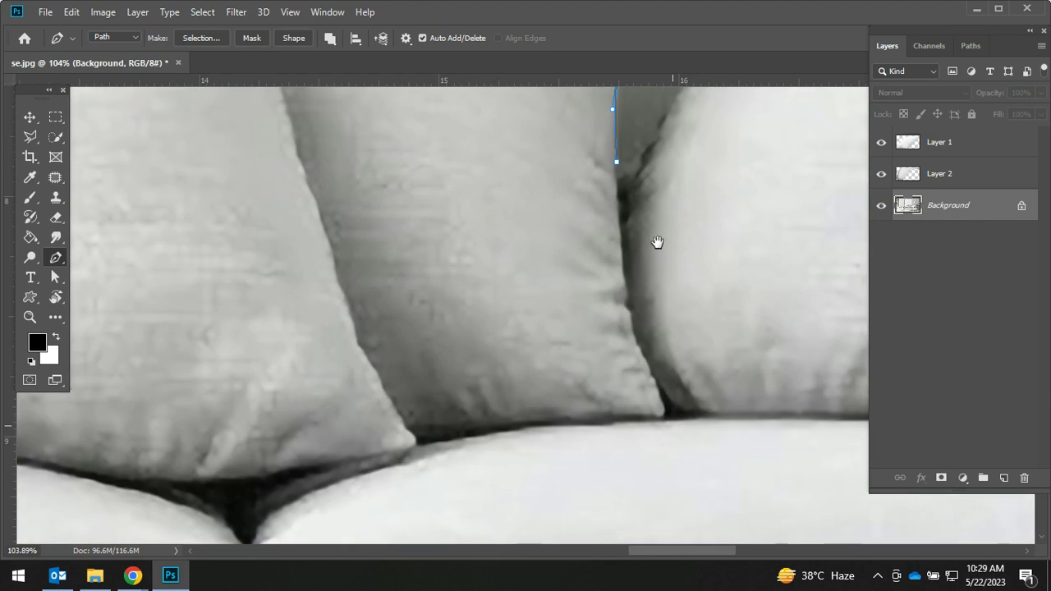
click(665, 411)
drag(643, 300, 629, 311)
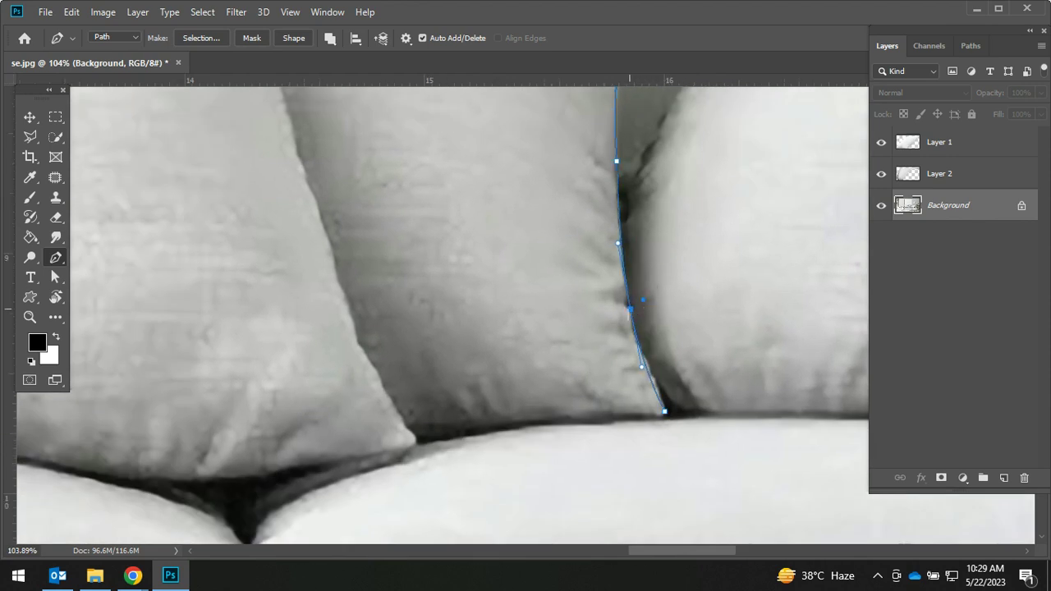
scroll(615, 396, up, 3)
click(669, 378)
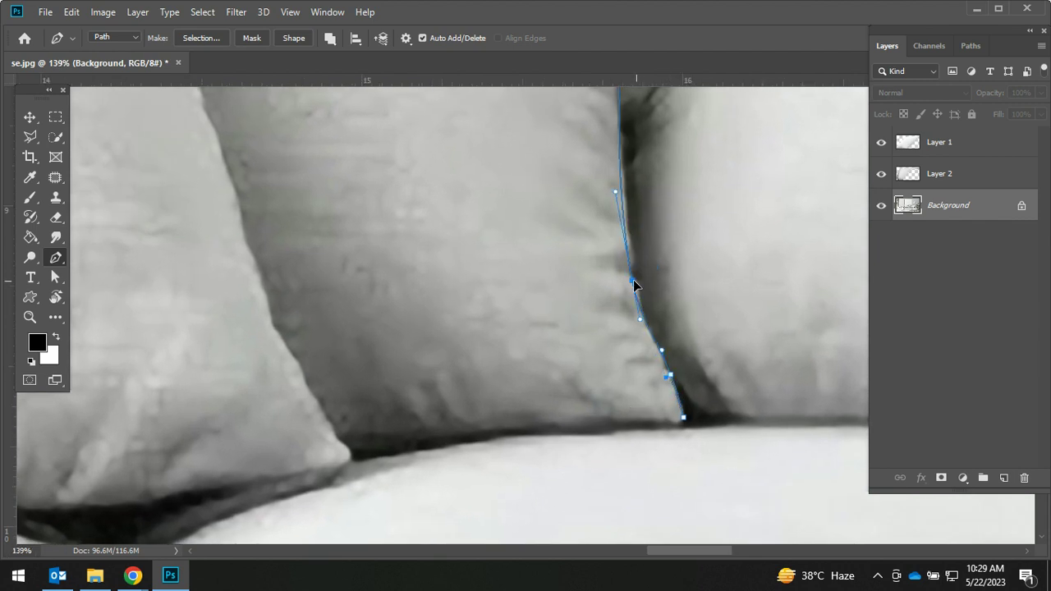
scroll(611, 334, up, 3)
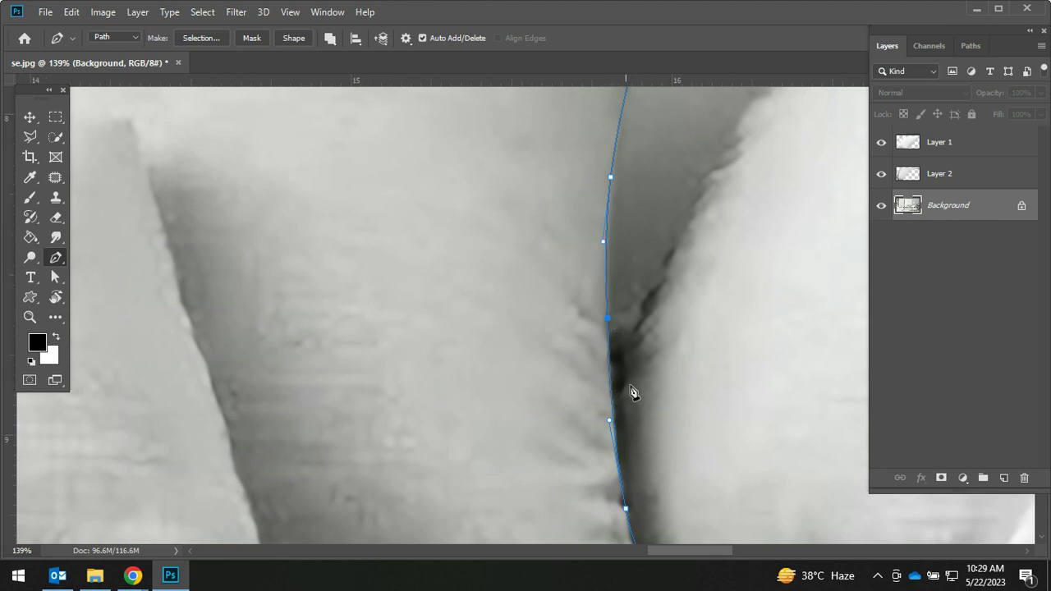
drag(637, 453, 660, 233)
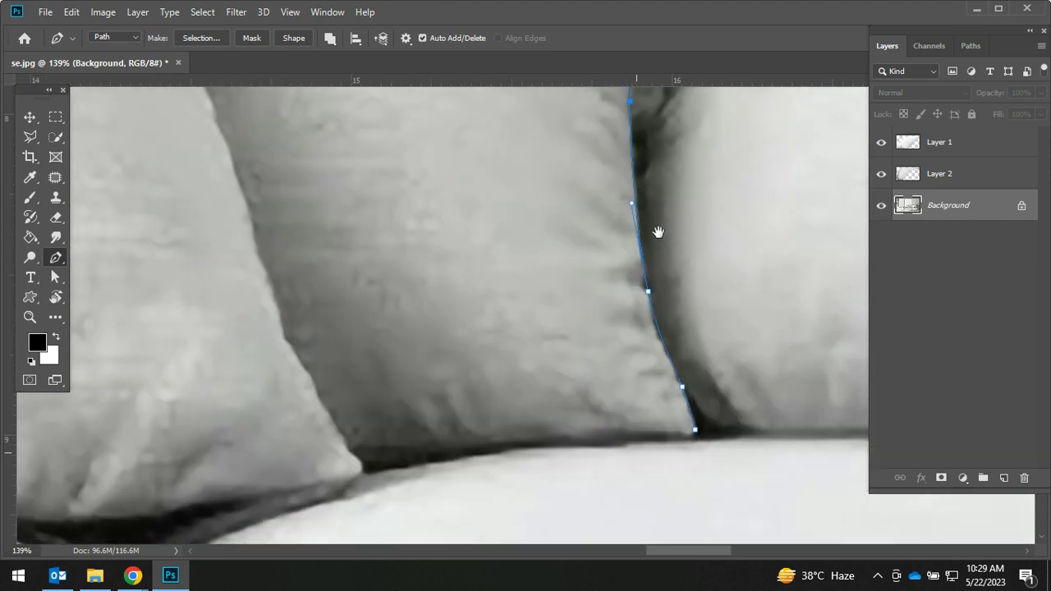
Step: Extend the path along the pillow's bottom seam and up the front pillow's edge
click(352, 451)
click(289, 448)
click(569, 438)
drag(573, 437, 581, 437)
drag(697, 434, 641, 433)
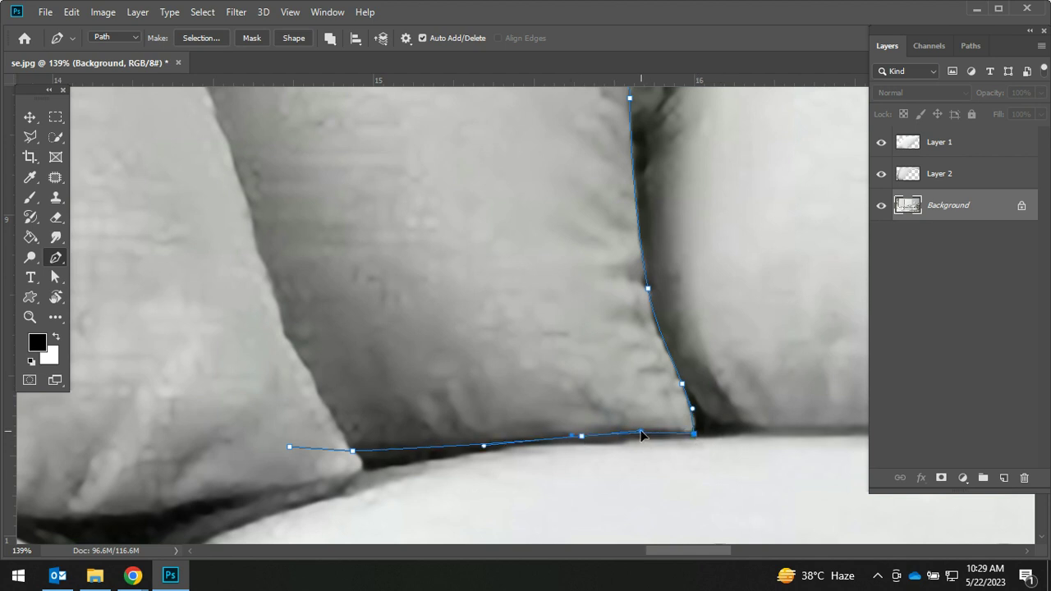
drag(356, 454, 373, 460)
drag(290, 361, 508, 389)
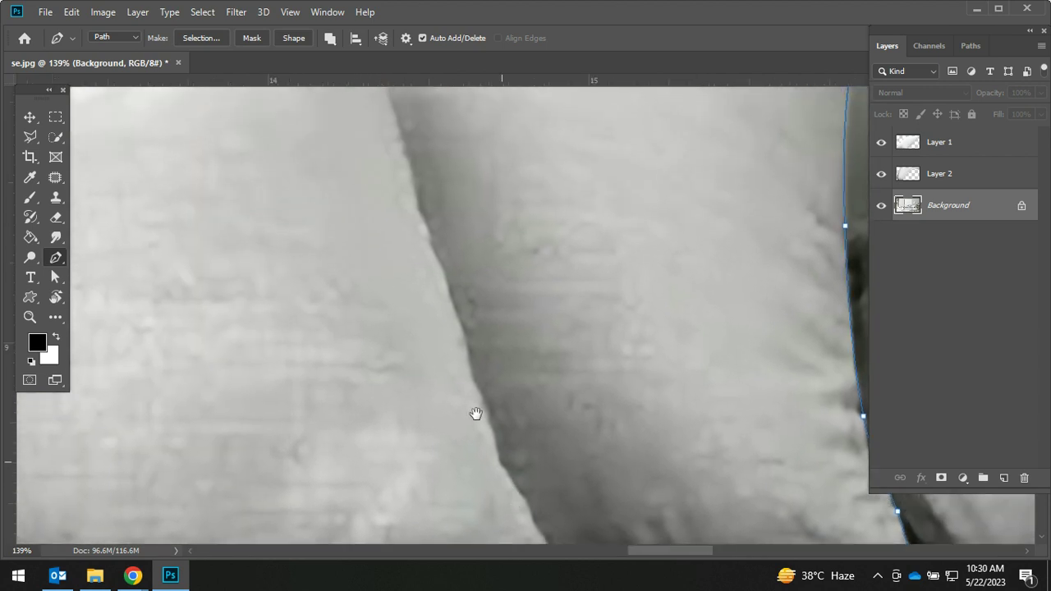
click(381, 231)
drag(362, 142, 467, 388)
click(439, 323)
drag(342, 331, 754, 243)
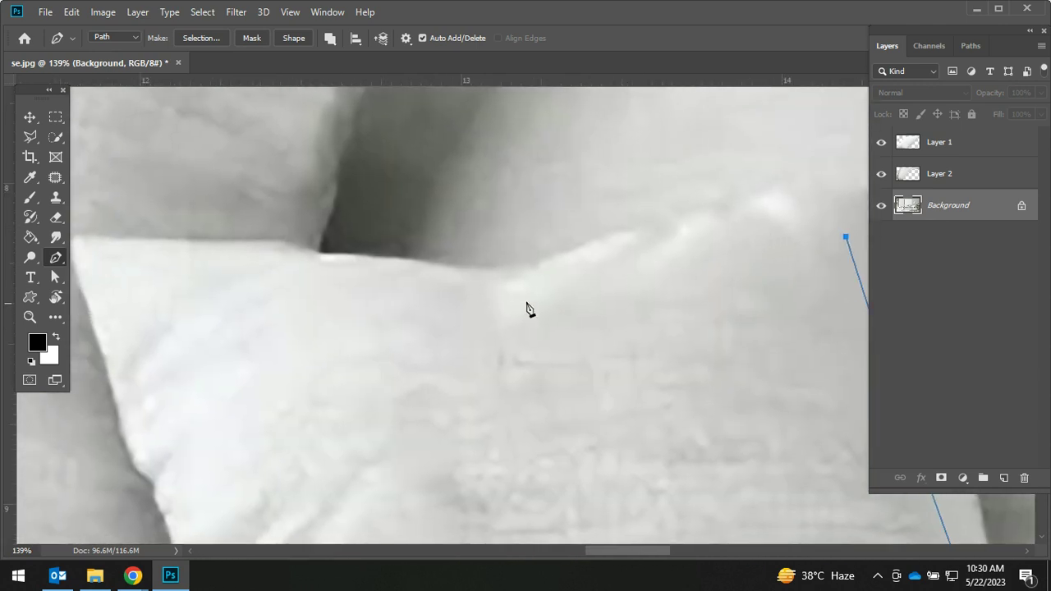
Step: Continue the path along the front pillow's top to the back pillow's top-left corner
click(606, 286)
click(486, 310)
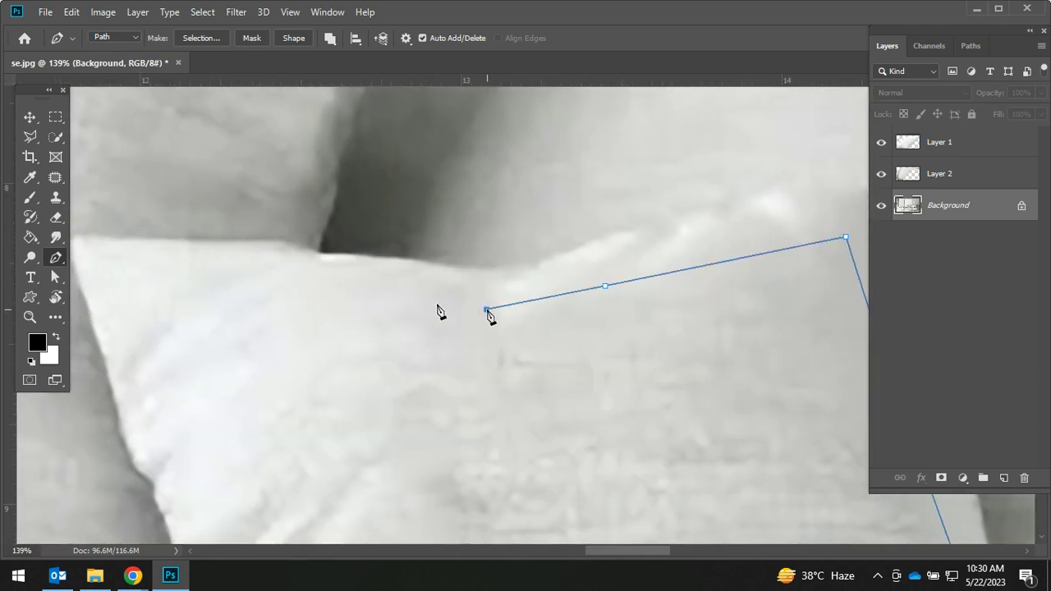
click(279, 287)
scroll(319, 296, up, 3)
click(326, 251)
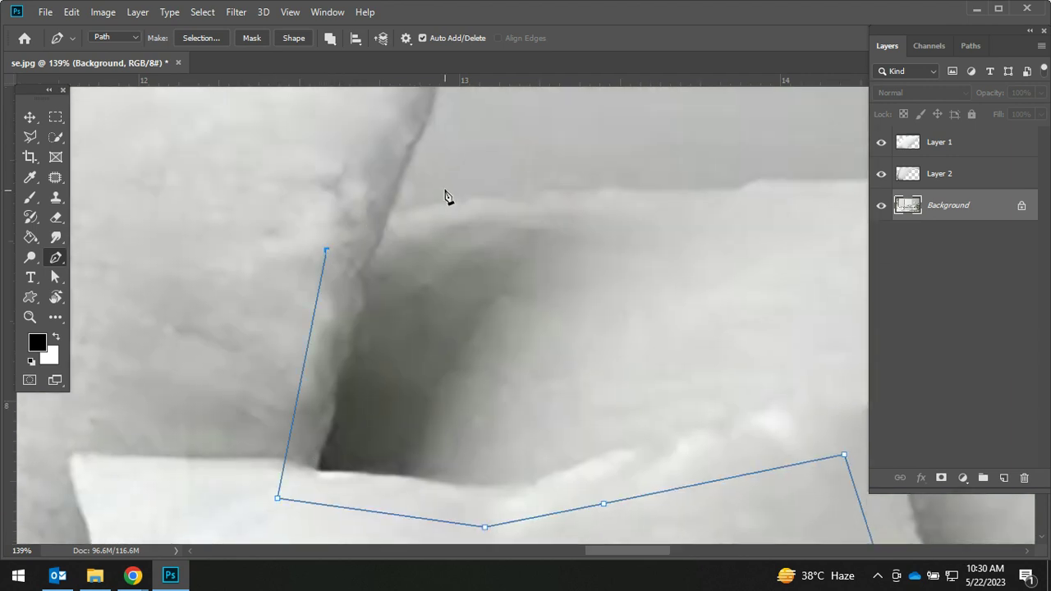
key(ctrl+z)
click(336, 220)
click(741, 192)
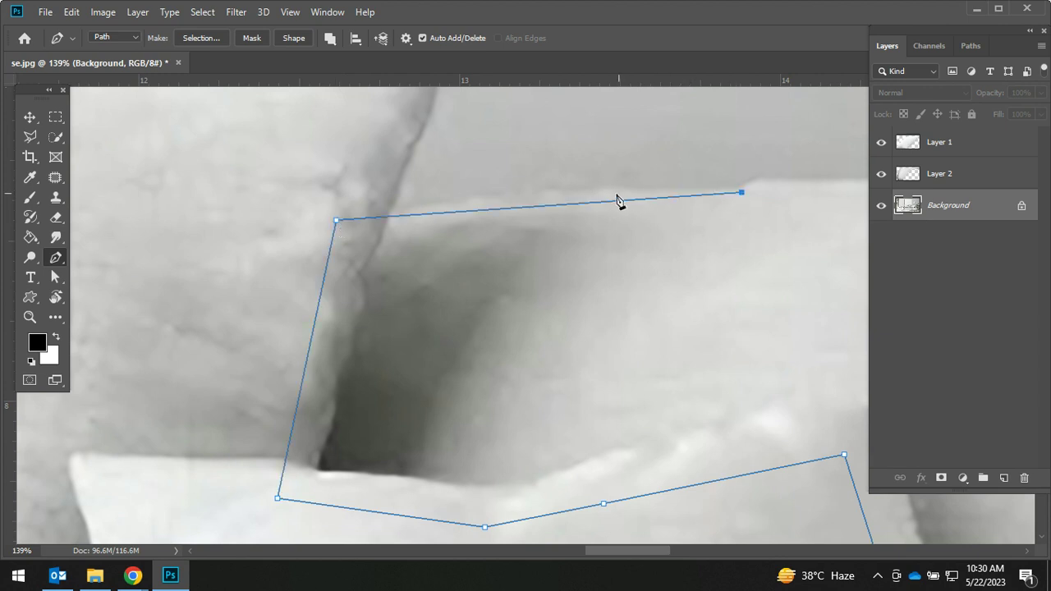
drag(590, 202, 576, 195)
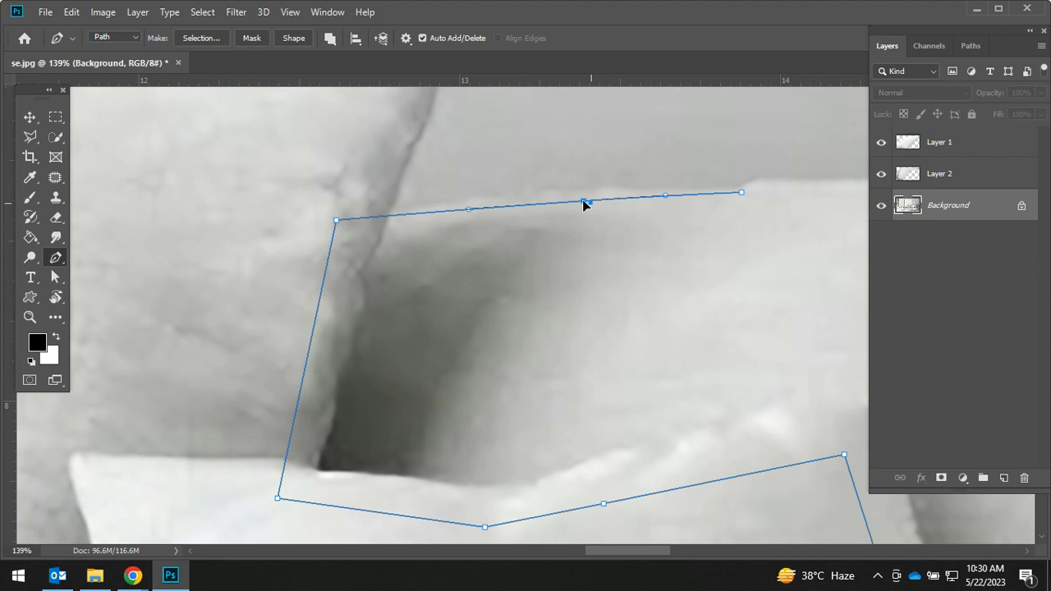
drag(763, 271, 465, 296)
Step: Trace the pillow's top edge to the top-right corner and close the path at the start
key(Tab)
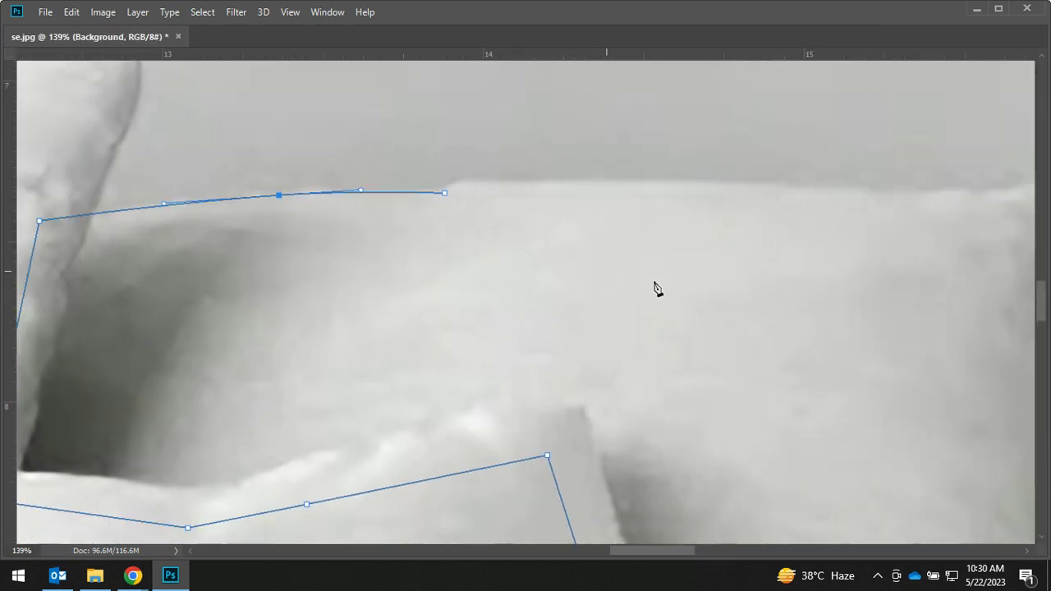
scroll(689, 276, down, 3)
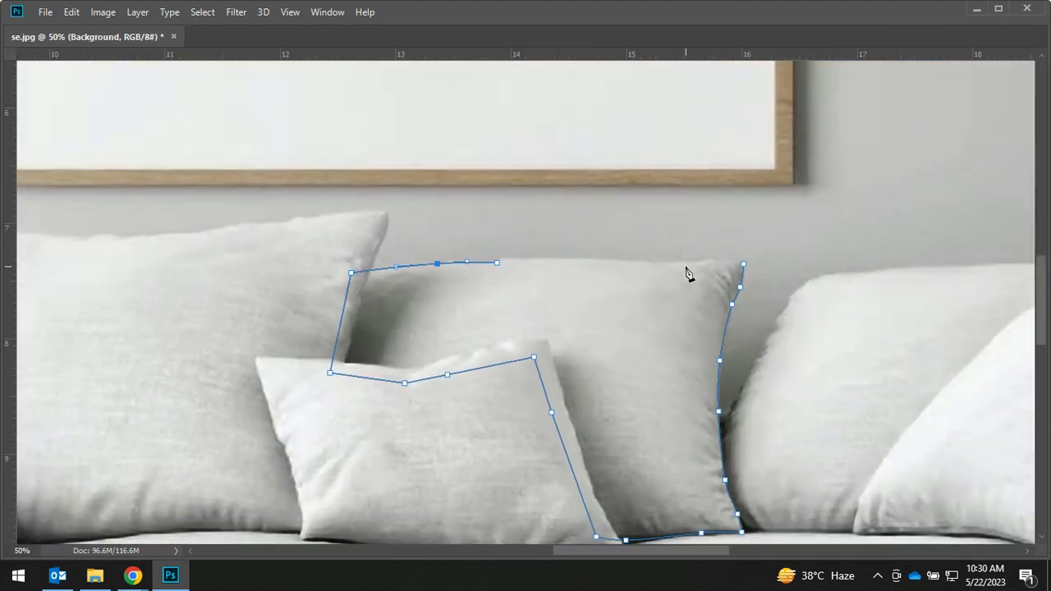
key(Tab)
scroll(460, 275, up, 1)
scroll(463, 276, up, 1)
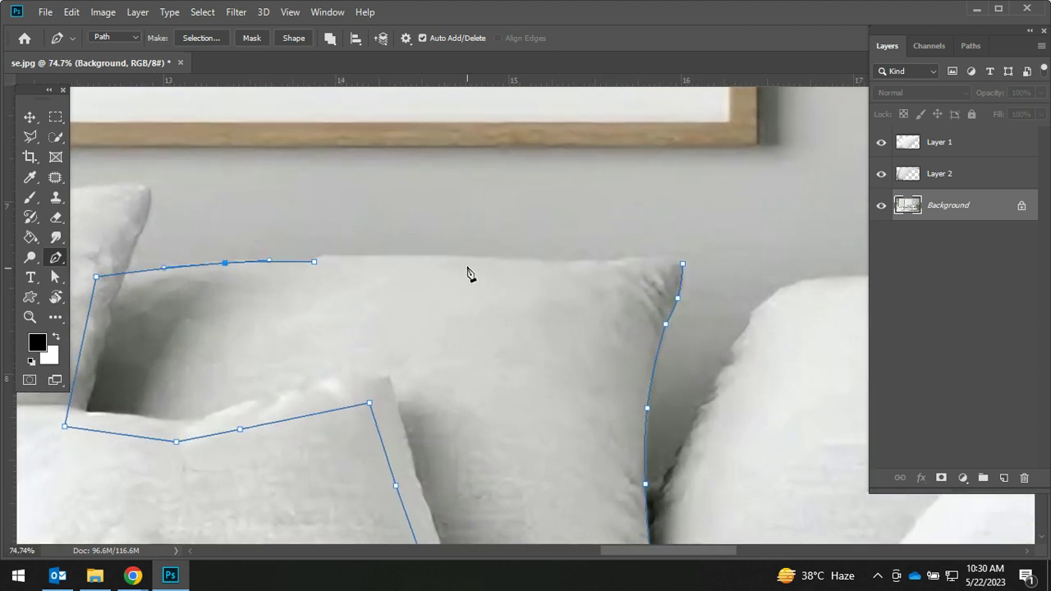
click(489, 263)
scroll(292, 234, up, 2)
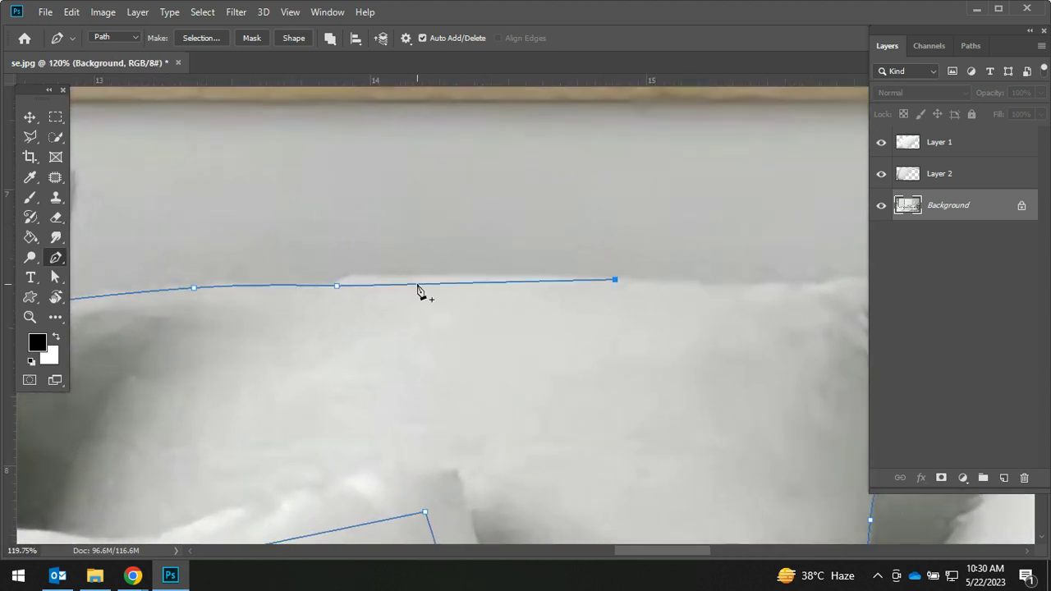
drag(417, 286, 388, 274)
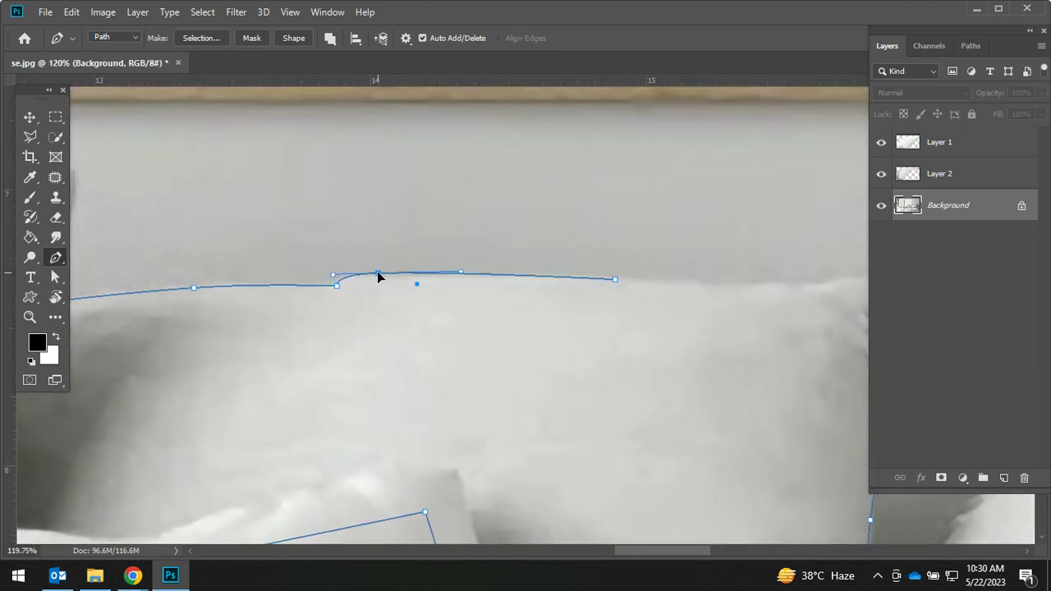
drag(713, 278, 436, 279)
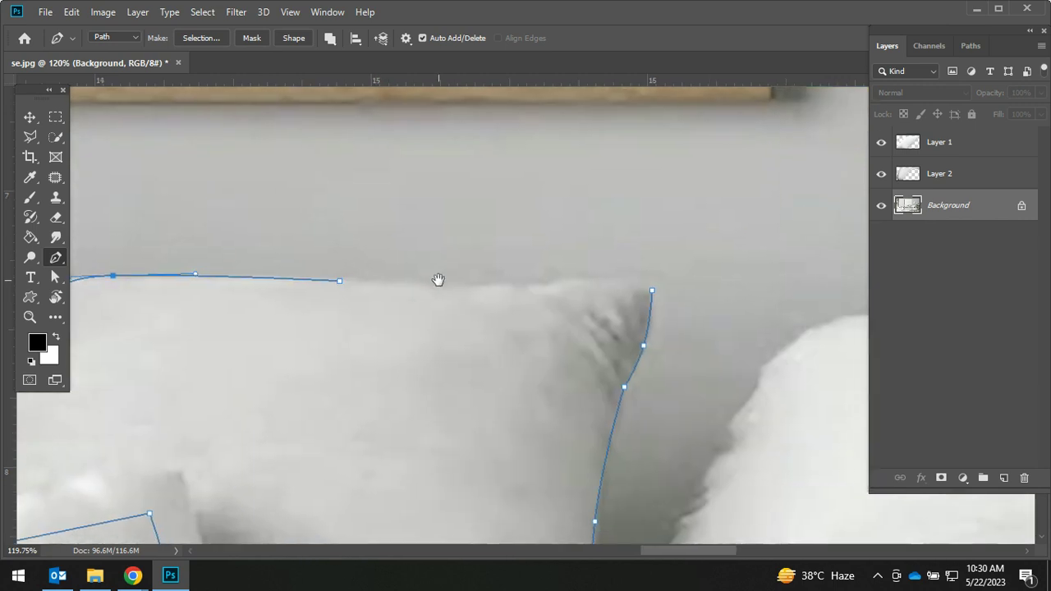
click(548, 287)
drag(487, 288, 489, 287)
click(340, 282)
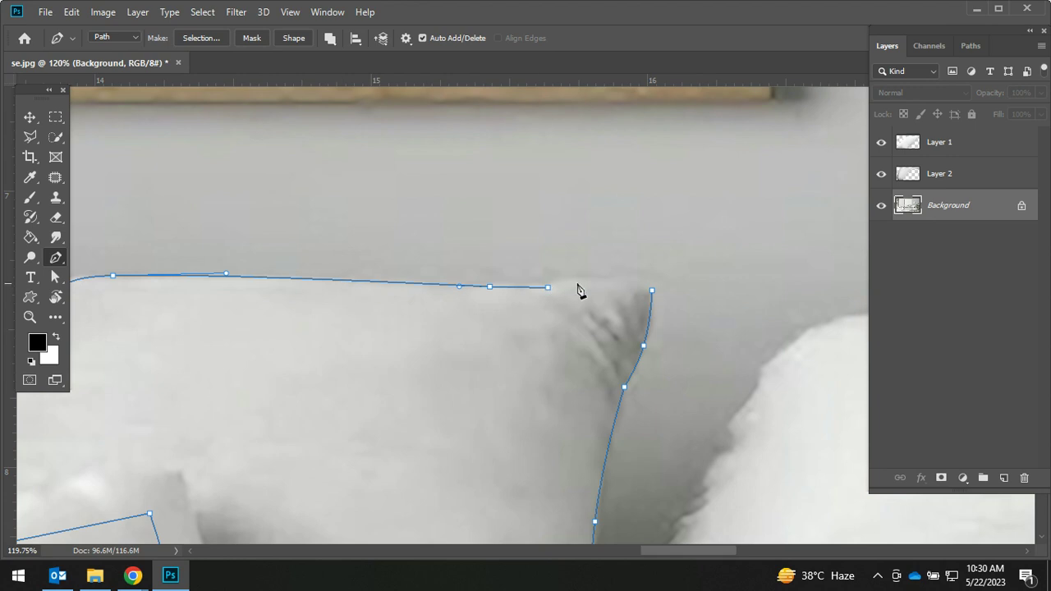
mouse_move(652, 290)
mouse_down()
mouse_move(592, 281)
mouse_move(643, 281)
mouse_up()
ctrl+click(468, 400)
key(ctrl+minus)
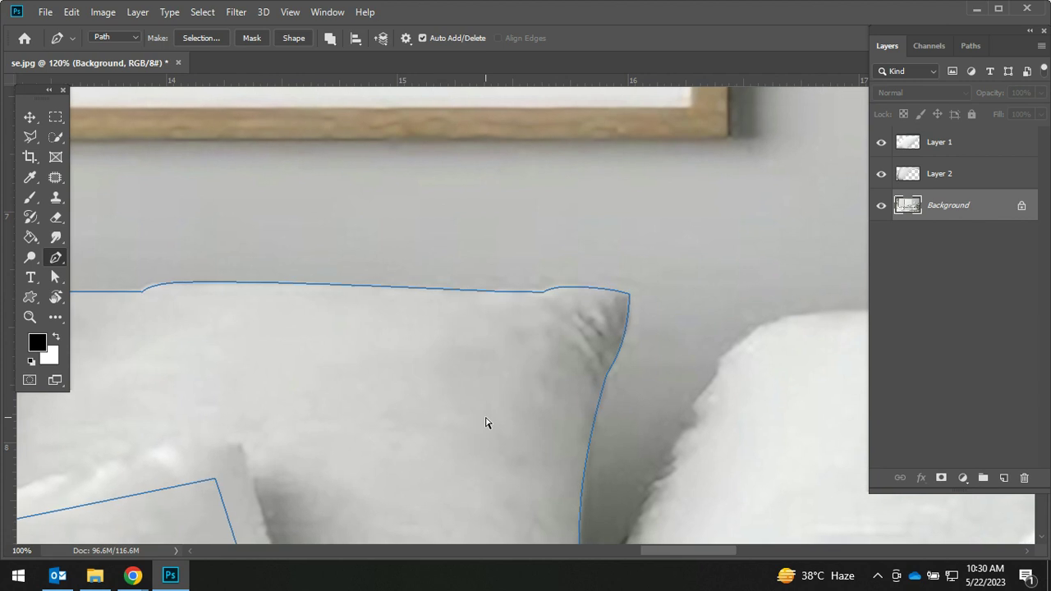
Step: Convert the closed pillow path into a selection with Make Selection
key(ctrl+minus)
drag(370, 422, 599, 340)
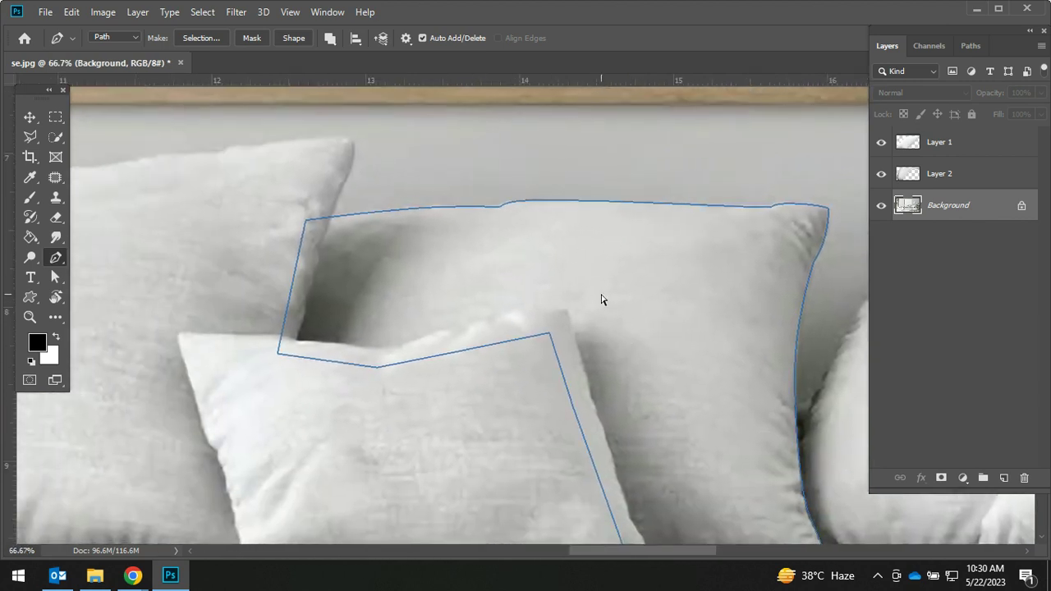
right_click(588, 217)
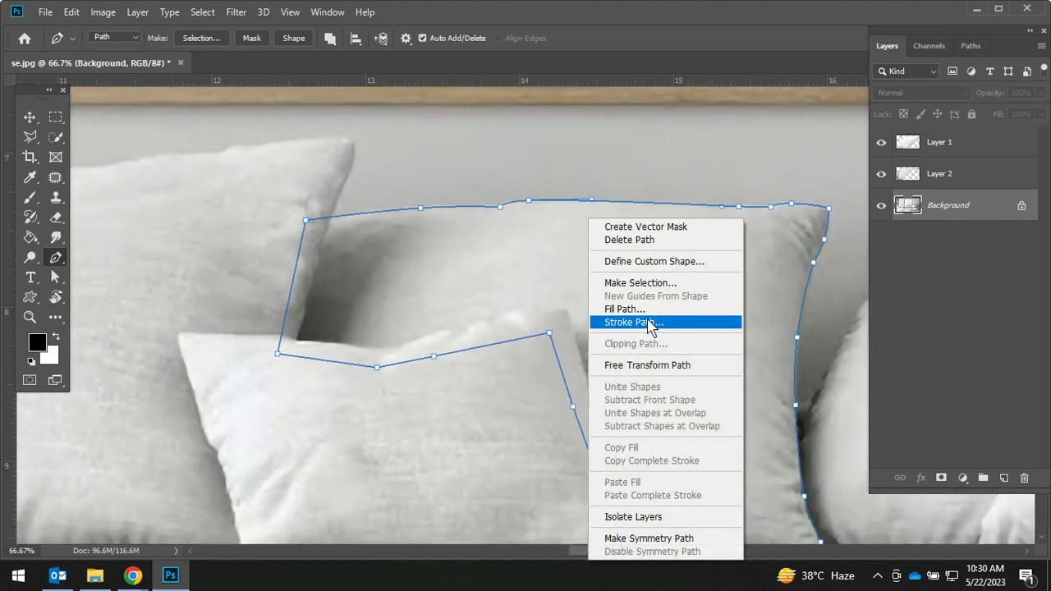
click(658, 282)
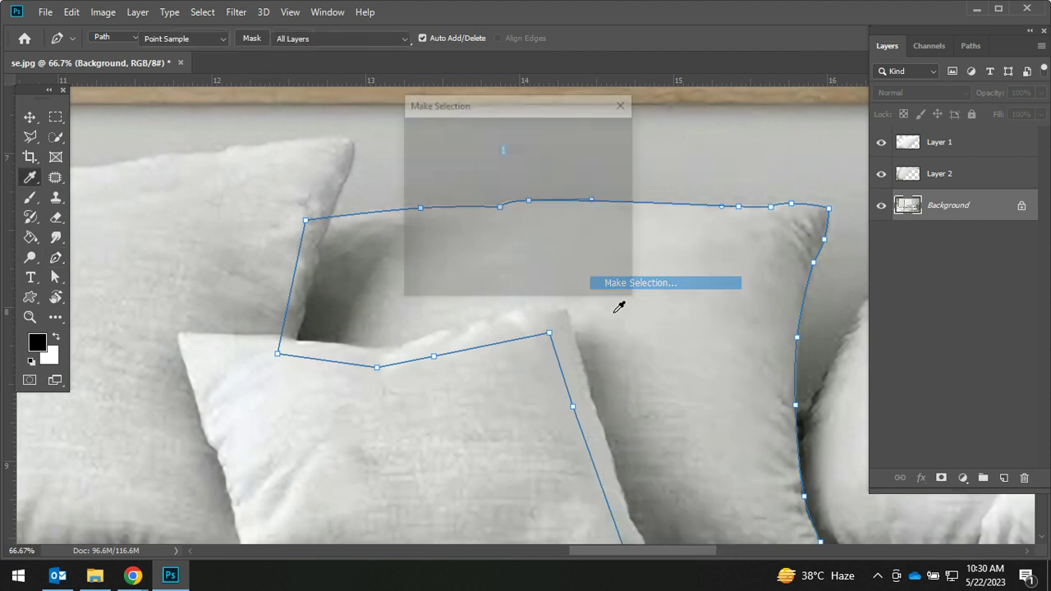
click(601, 139)
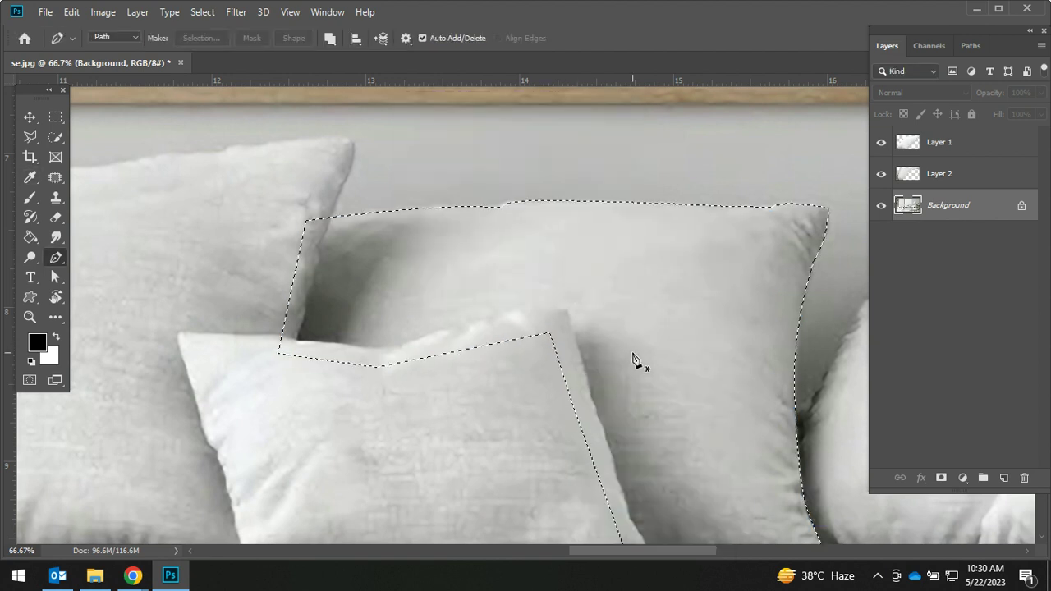
Step: Copy the reselected back pillow onto a new Layer 3
key(ctrl+d)
key(ctrl+minus)
key(ctrl+shift+d)
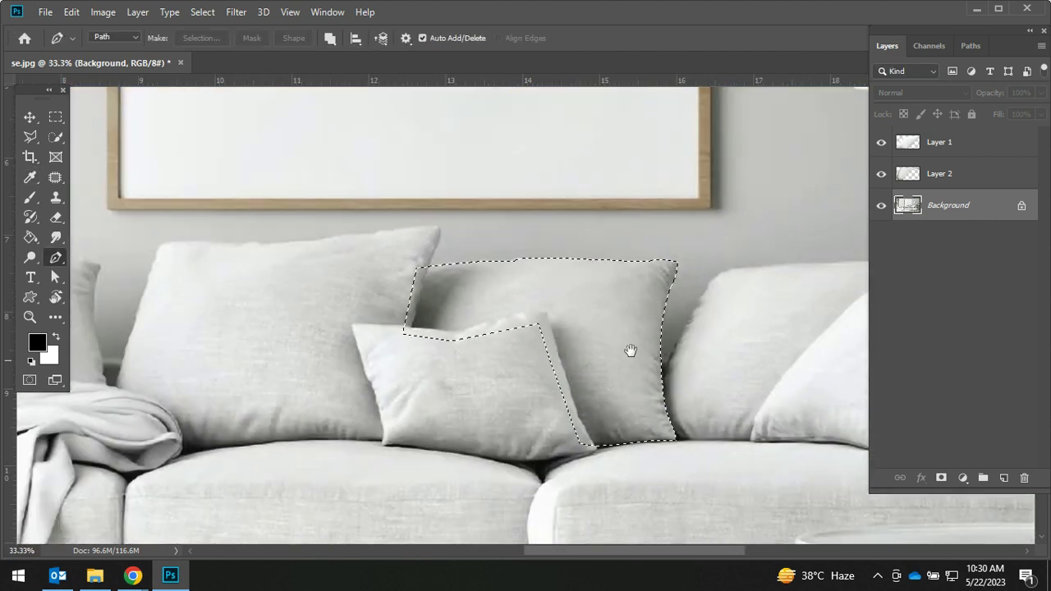
scroll(629, 350, right, 1)
scroll(601, 320, up, 1)
scroll(610, 347, up, 1)
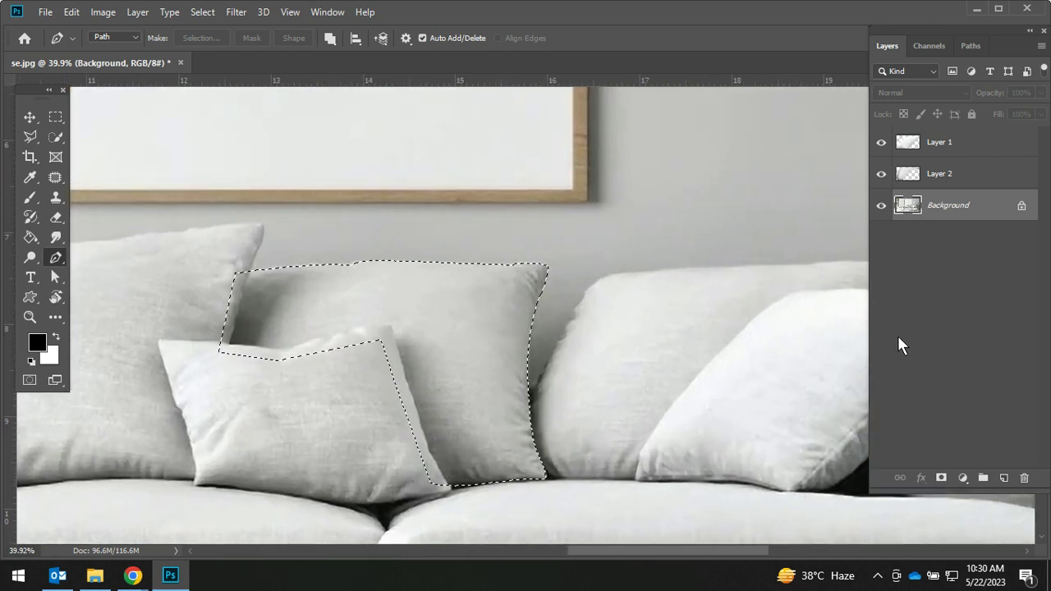
key(ctrl+j)
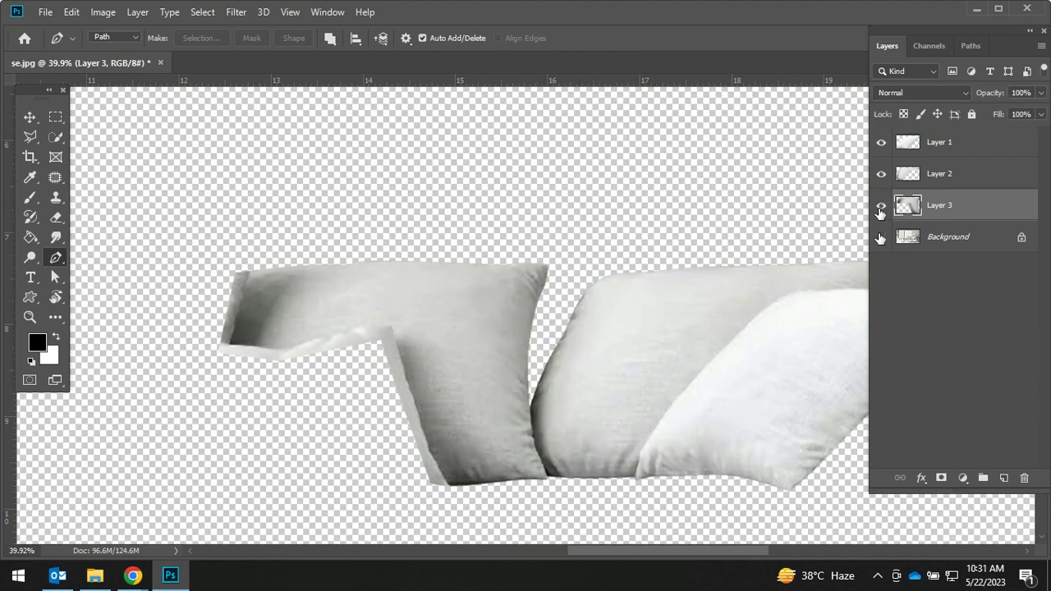
click(880, 210)
click(879, 210)
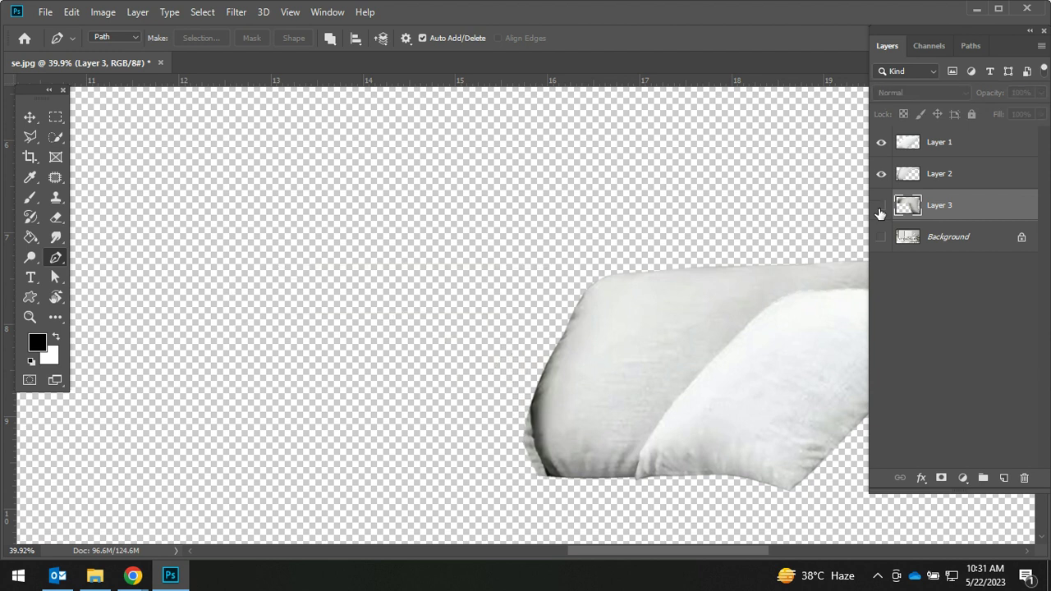
click(880, 211)
click(880, 210)
ctrl+click(908, 207)
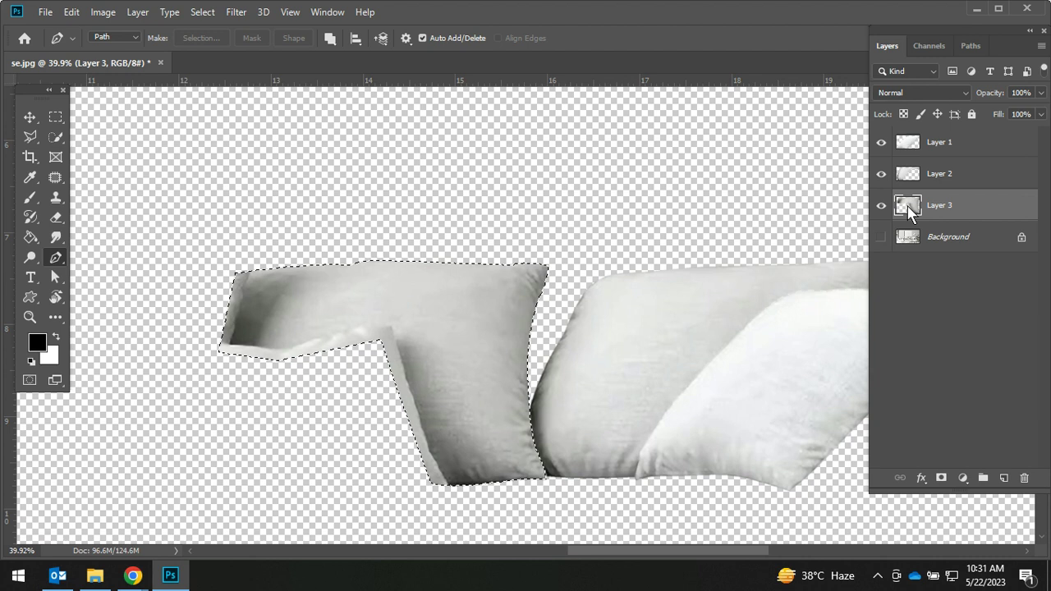
click(881, 173)
click(882, 206)
click(881, 173)
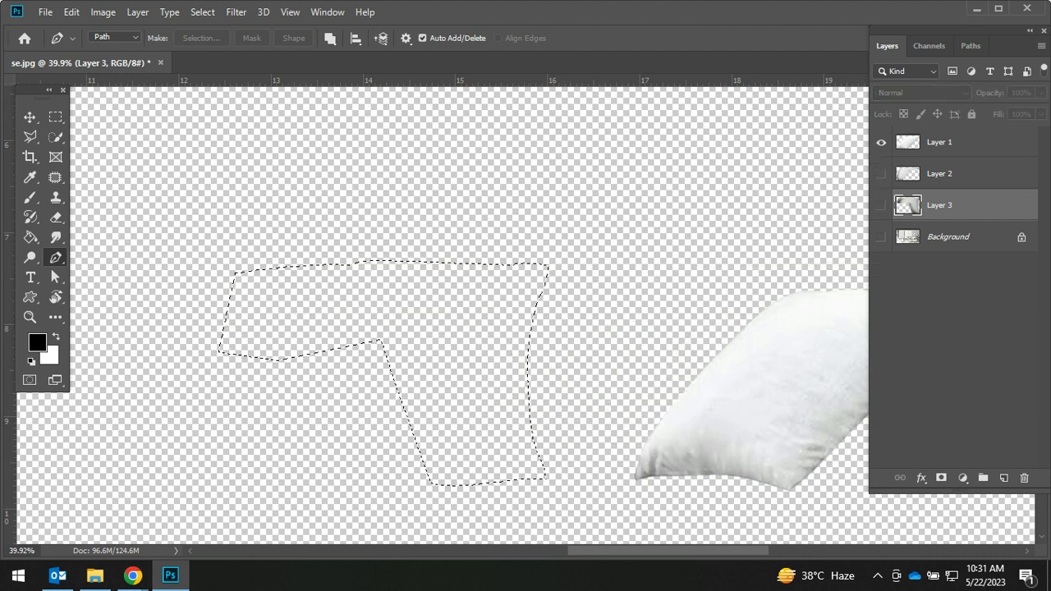
click(970, 182)
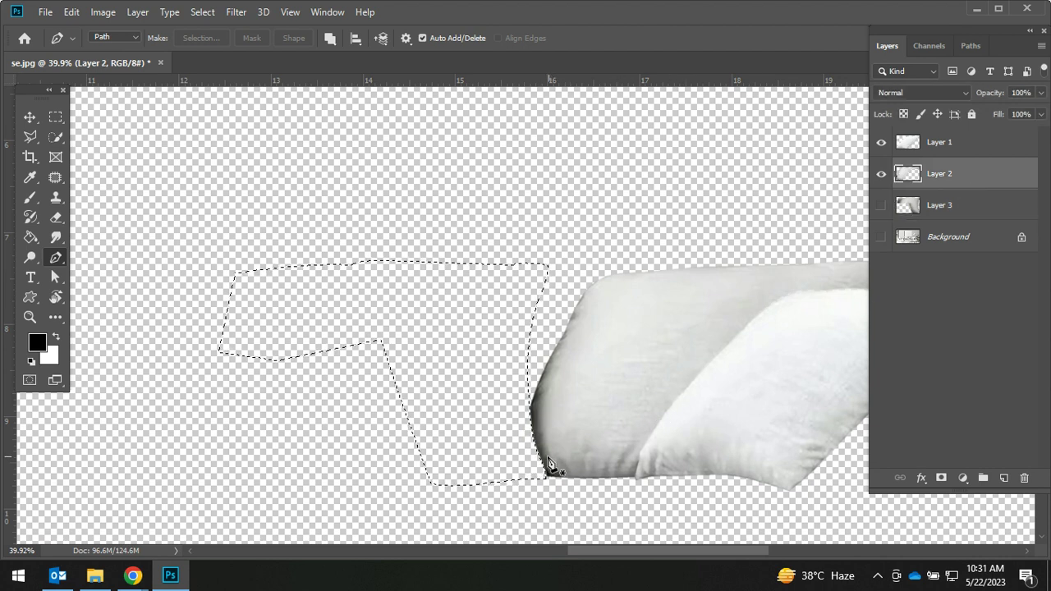
mouse_move(561, 483)
mouse_down()
mouse_move(592, 469)
mouse_move(597, 432)
mouse_move(591, 457)
mouse_move(601, 445)
mouse_up()
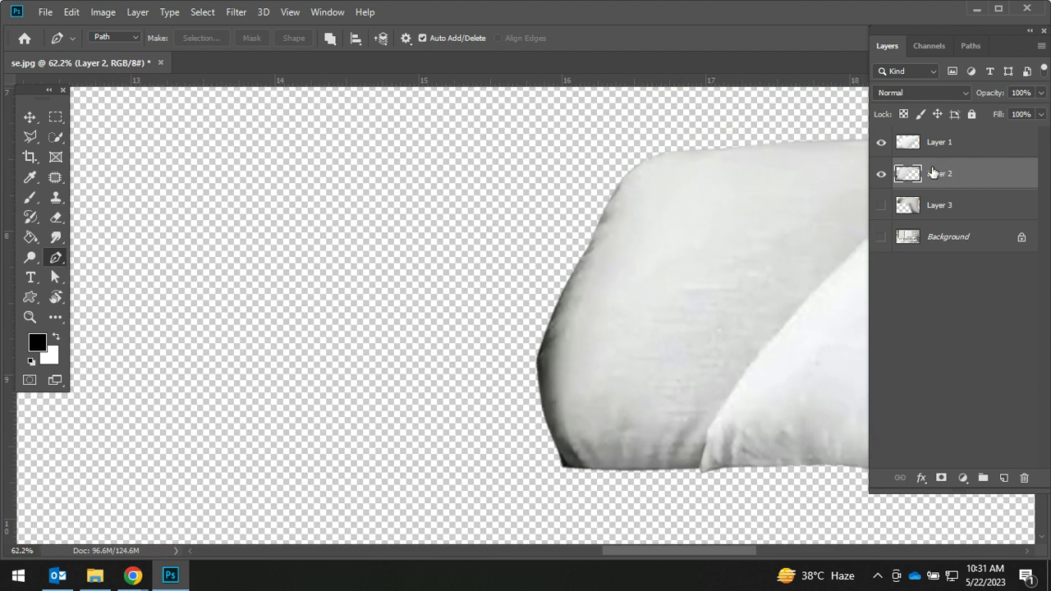
click(881, 206)
click(881, 207)
click(881, 207)
click(882, 238)
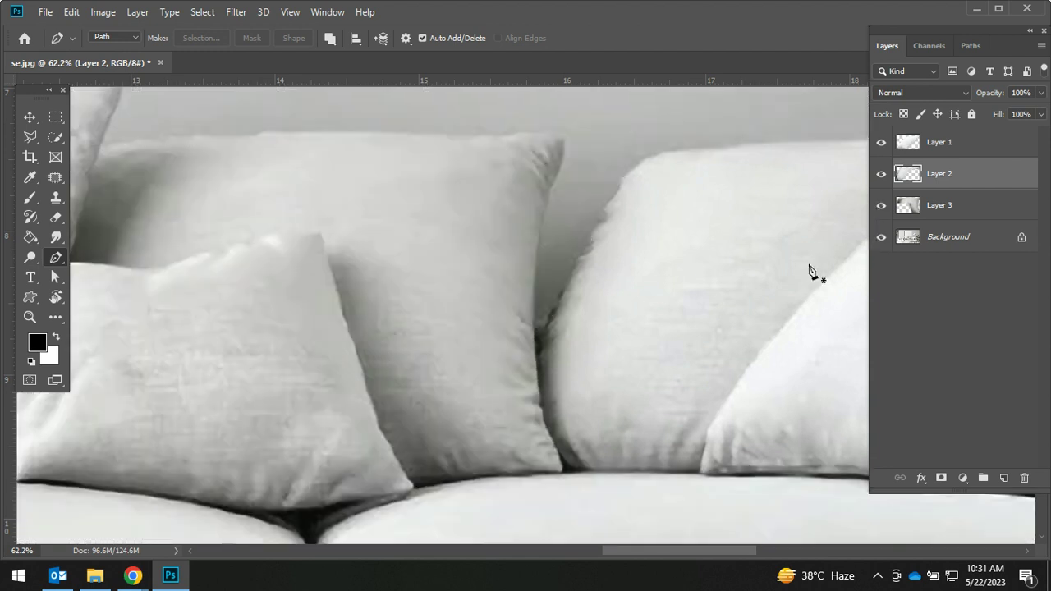
Step: Make the Background layer active and show only the original sofa photo
key(ctrl+minus)
key(ctrl+minus)
drag(341, 323, 564, 301)
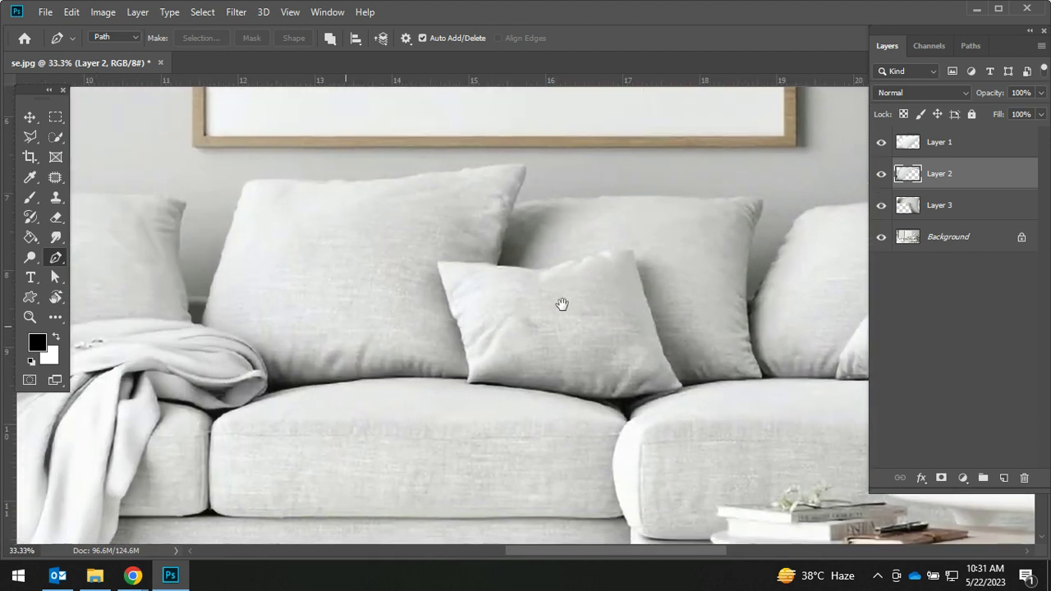
scroll(575, 352, up, 1)
scroll(616, 336, up, 1)
drag(616, 336, 577, 357)
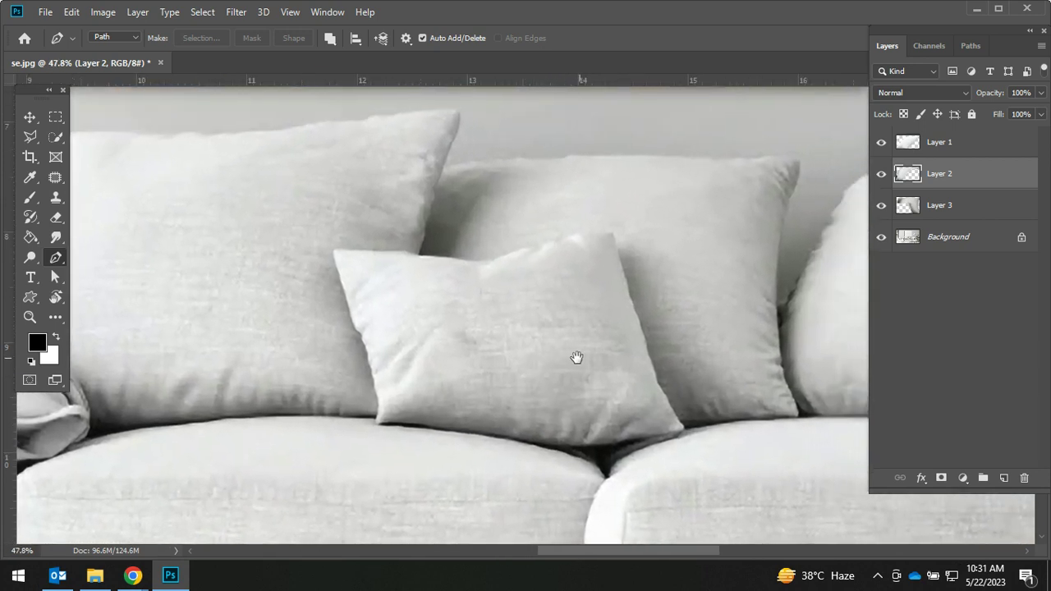
click(970, 243)
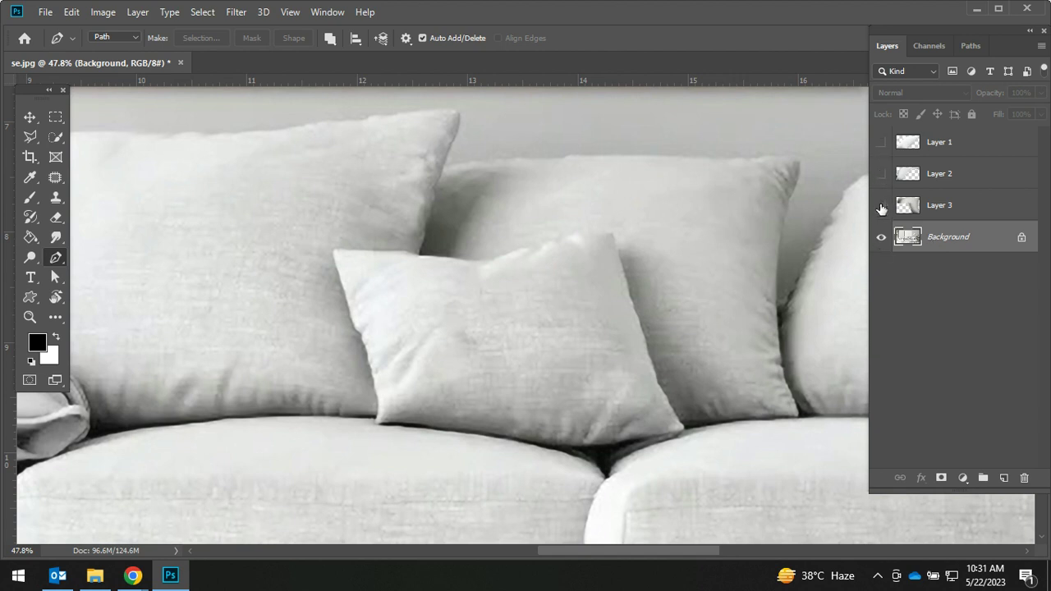
click(881, 238)
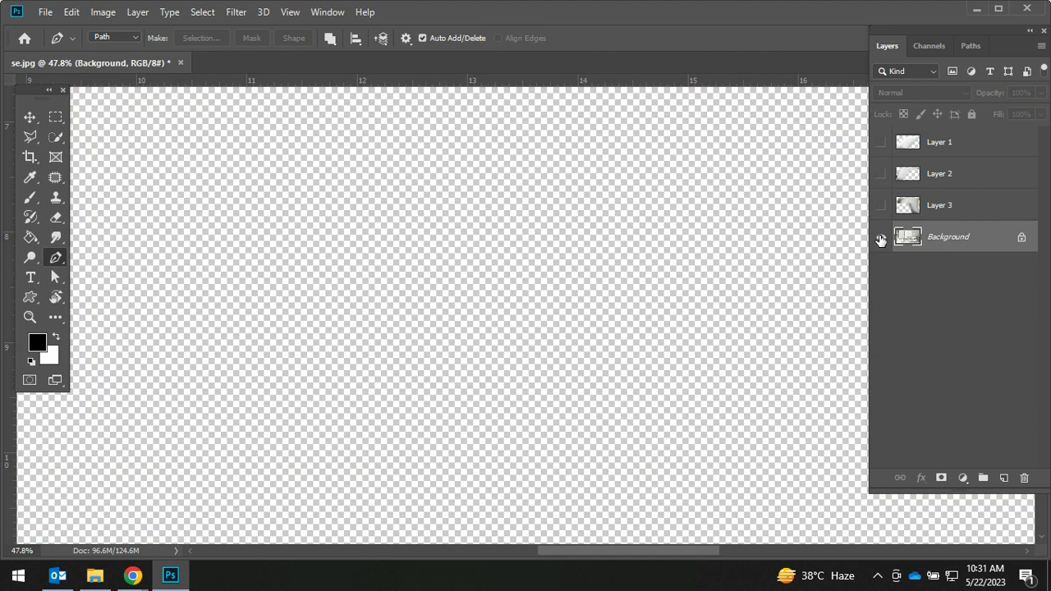
Step: Reload Layer 3's back-pillow outline as a selection
scroll(639, 307, up, 1)
scroll(641, 324, up, 1)
drag(496, 342, 438, 327)
ctrl+click(908, 207)
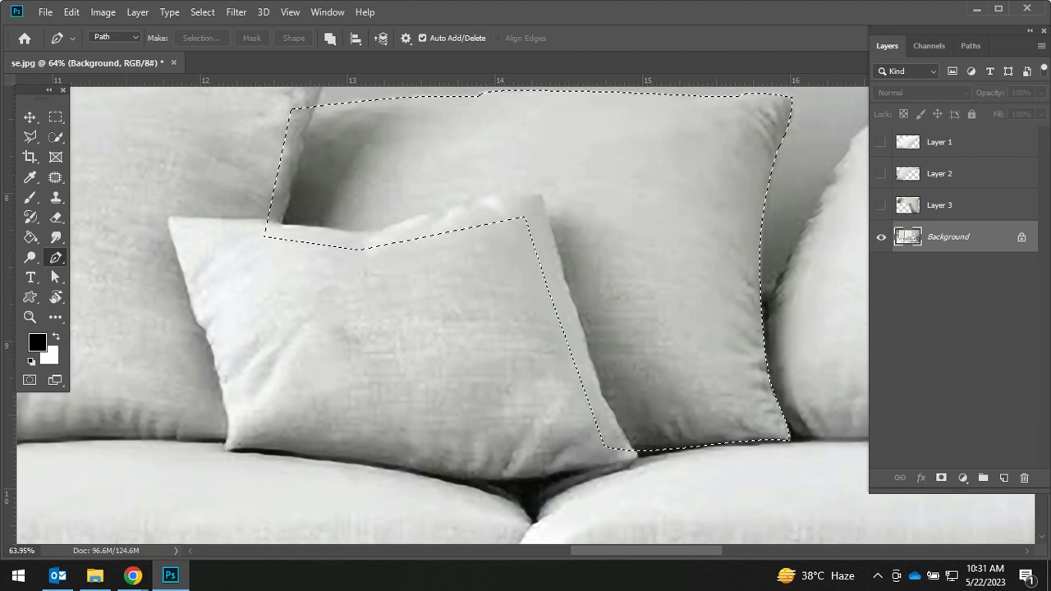
Step: Drop the old selection and paint over the front cushion with a smaller Quick Selection brush
key(ctrl+d)
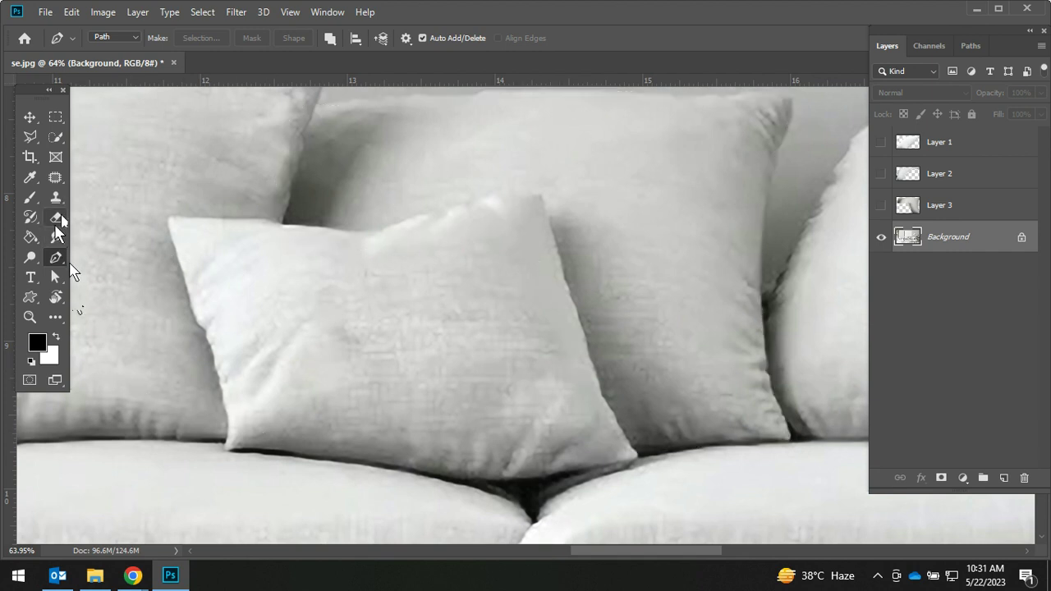
click(56, 138)
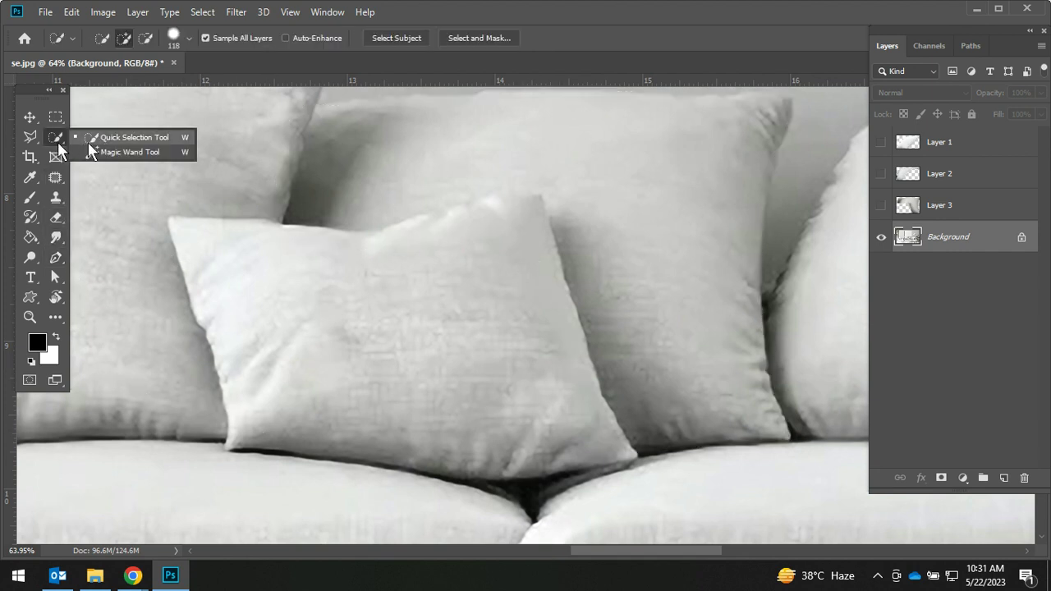
key(bracketleft)
key(bracketleft)
mouse_move(275, 275)
mouse_down()
mouse_move(264, 258)
mouse_move(521, 224)
mouse_up()
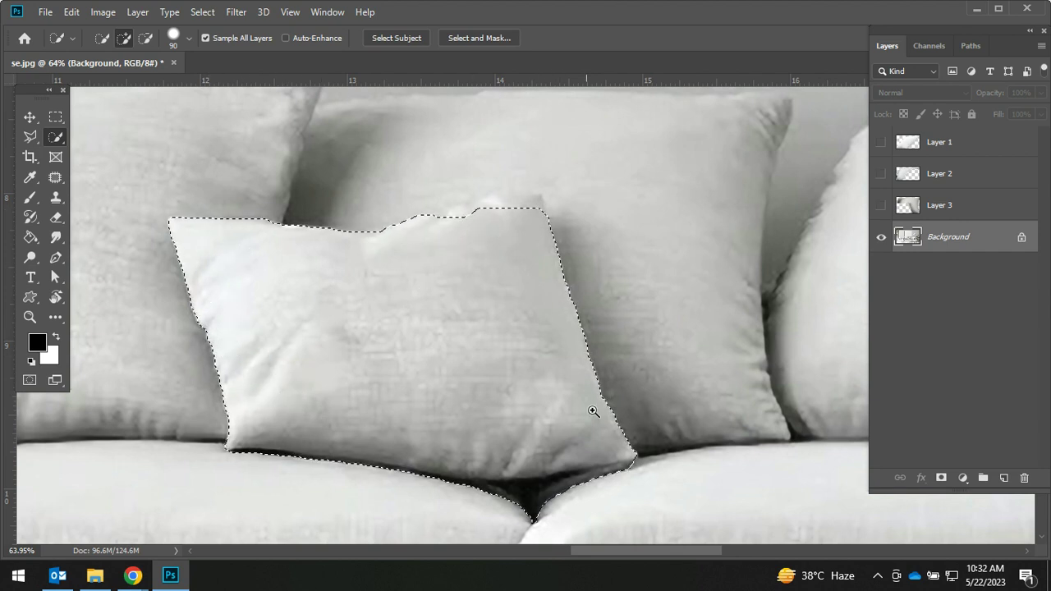
mouse_move(543, 237)
mouse_down()
mouse_move(575, 239)
mouse_move(549, 235)
mouse_move(633, 272)
mouse_up()
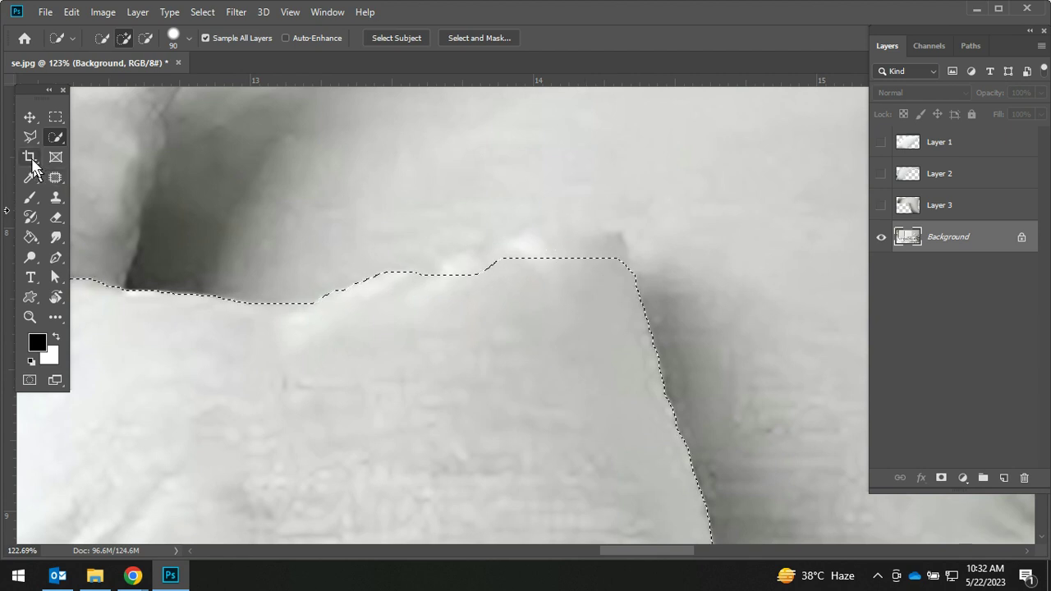
drag(29, 136, 69, 153)
click(98, 138)
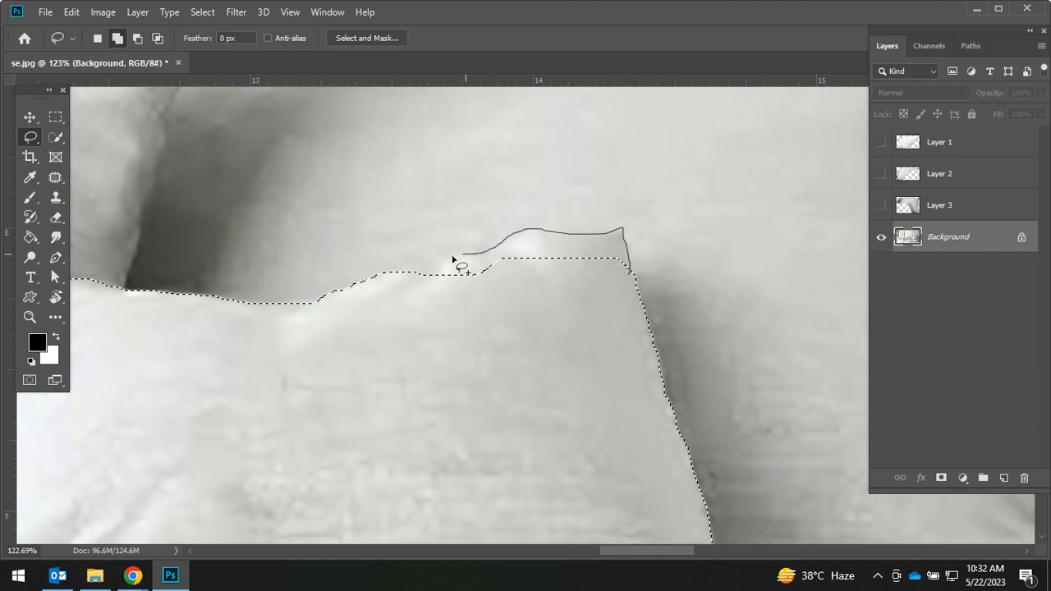
Step: Add the missed top sliver to the small cushion's selection
drag(630, 309, 632, 318)
drag(463, 495, 643, 217)
mouse_move(225, 266)
mouse_down()
mouse_move(584, 244)
mouse_move(375, 481)
mouse_move(428, 296)
mouse_move(277, 368)
mouse_up()
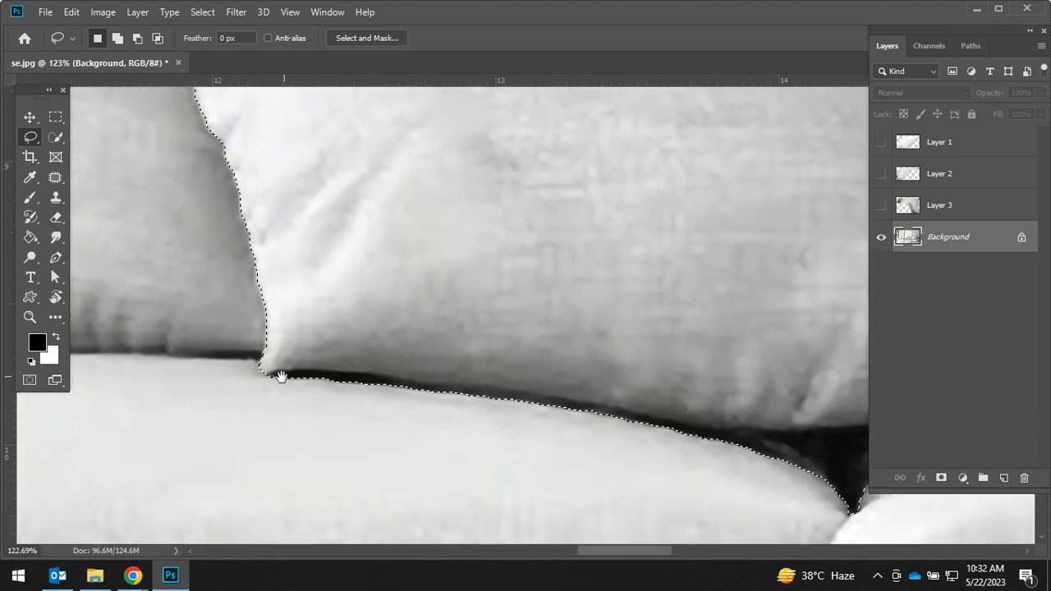
mouse_move(364, 378)
mouse_down()
mouse_move(324, 413)
mouse_move(177, 375)
mouse_up()
Step: Subtract the sofa area and dark crease from the cushion's bottom edge
key(alt)
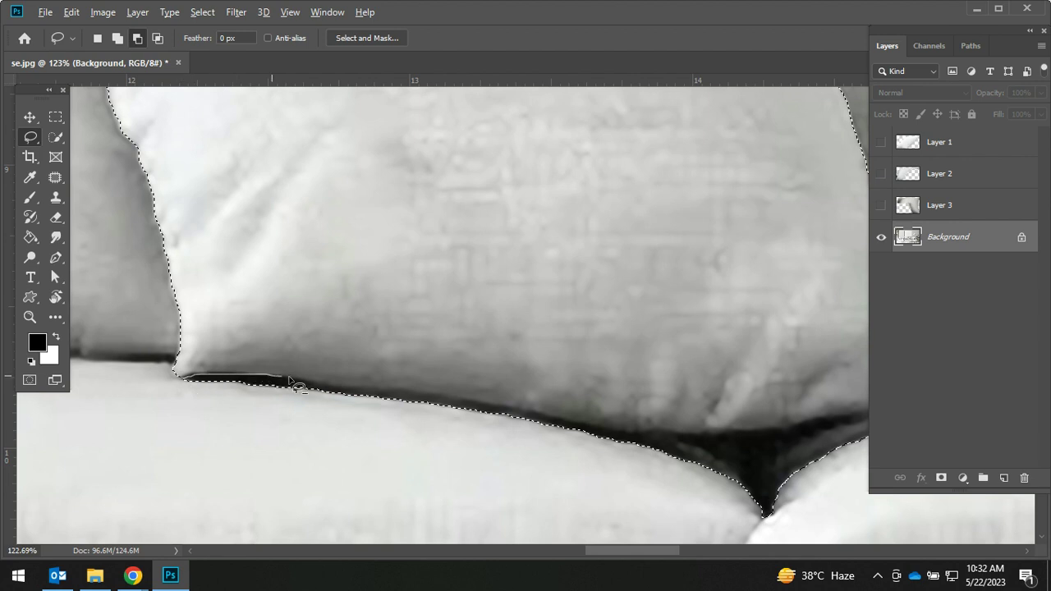
drag(150, 402, 155, 406)
drag(441, 498, 289, 488)
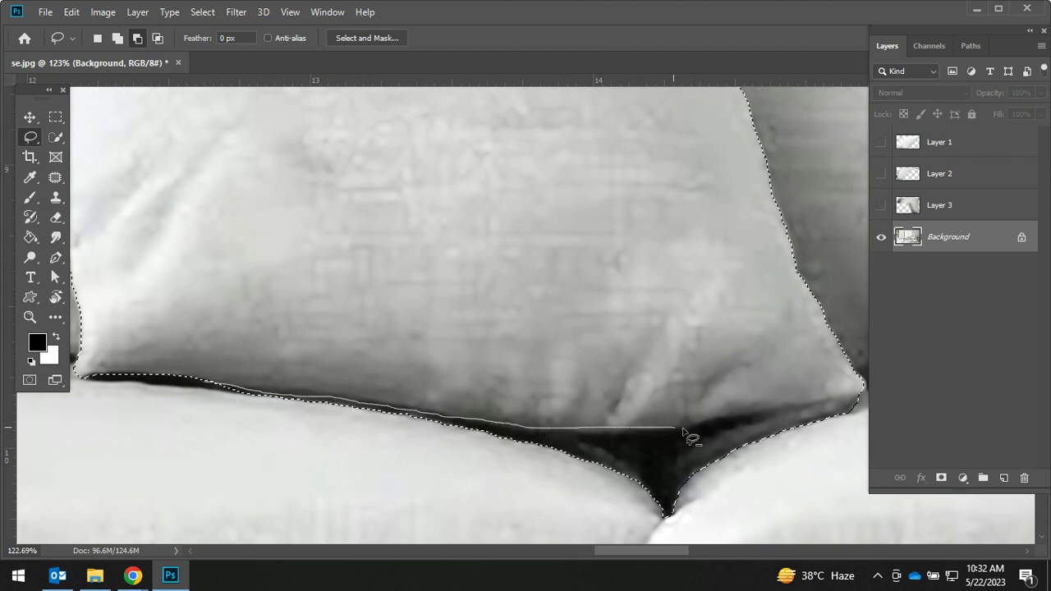
mouse_move(608, 546)
mouse_down()
mouse_move(193, 420)
mouse_move(169, 397)
mouse_up()
mouse_move(583, 465)
mouse_down()
mouse_move(249, 411)
mouse_move(239, 439)
mouse_up()
key(alt)
mouse_move(370, 401)
mouse_down()
mouse_move(317, 418)
mouse_move(362, 401)
mouse_up()
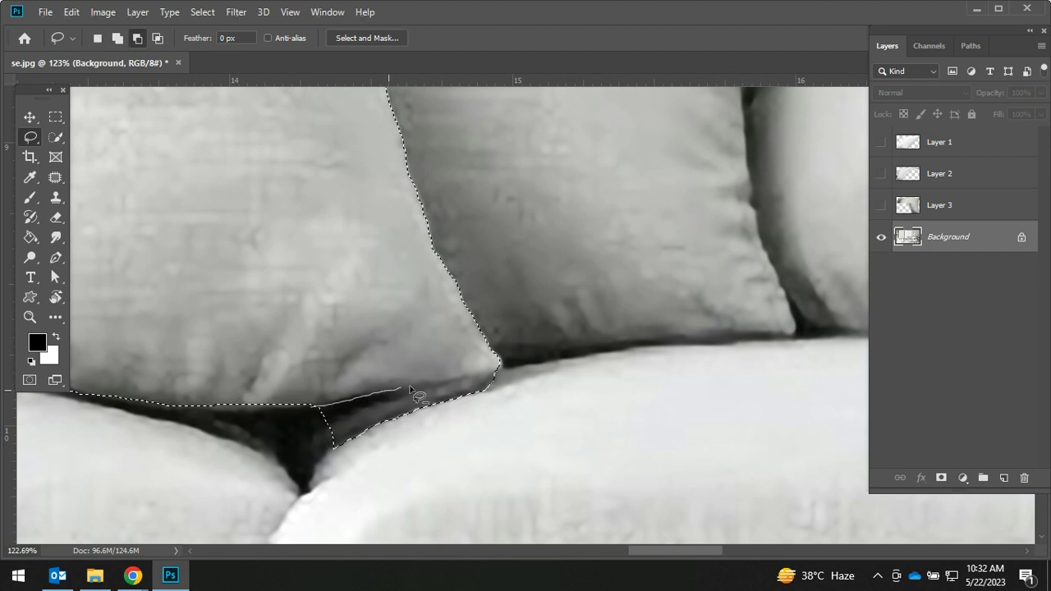
drag(304, 465, 308, 469)
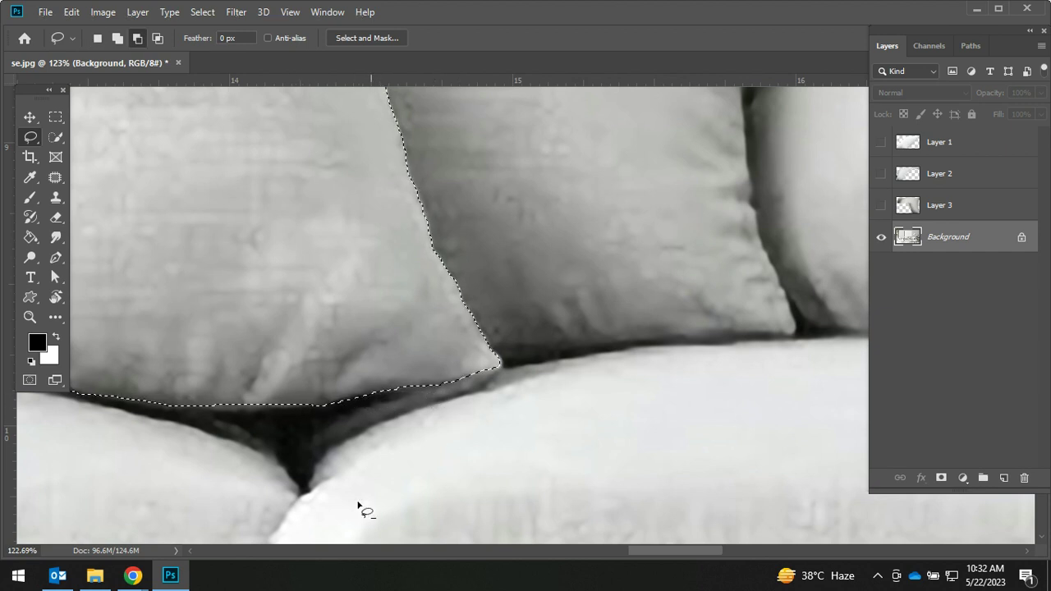
Step: Correct the cushion's bottom edge and right corner, then zoom out to review
scroll(341, 427, up, 2)
drag(282, 396, 357, 392)
drag(450, 376, 282, 418)
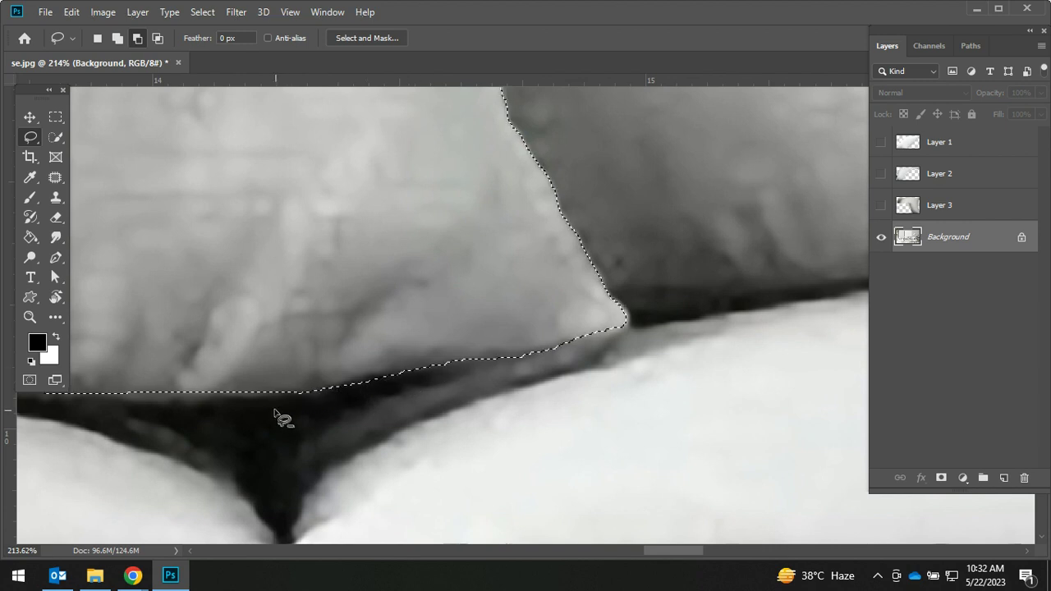
drag(475, 364, 566, 344)
key(ctrl+d)
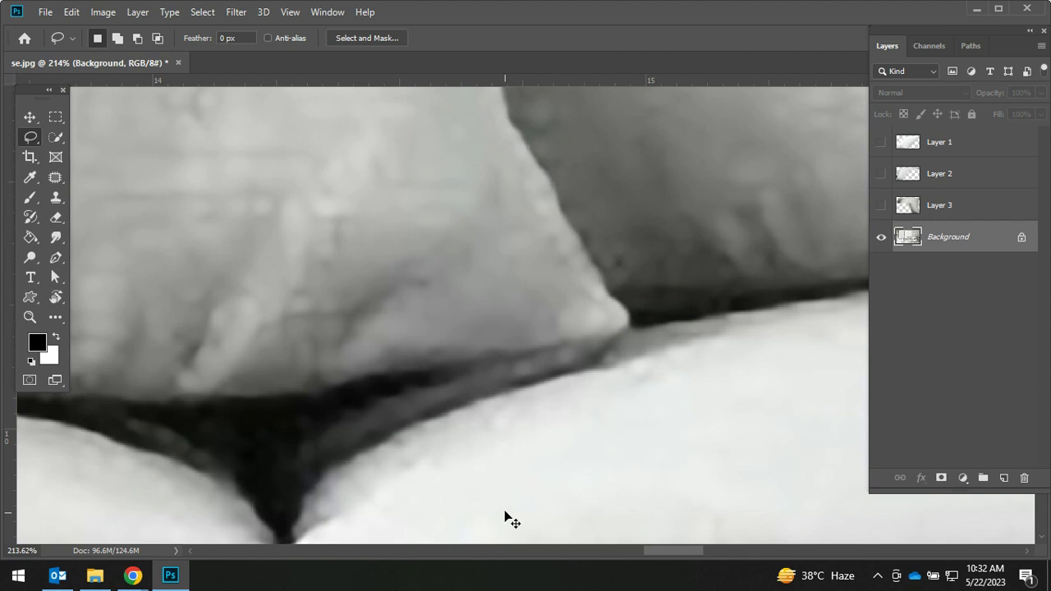
key(ctrl+1)
Step: Add the missing stretch of the cushion's top edge to the selection
mouse_move(505, 514)
mouse_down()
mouse_move(463, 211)
mouse_move(476, 290)
mouse_move(547, 345)
mouse_move(570, 282)
mouse_up()
mouse_move(556, 211)
mouse_down()
mouse_move(603, 268)
mouse_move(519, 369)
mouse_up()
scroll(520, 369, up, 1)
key(shift)
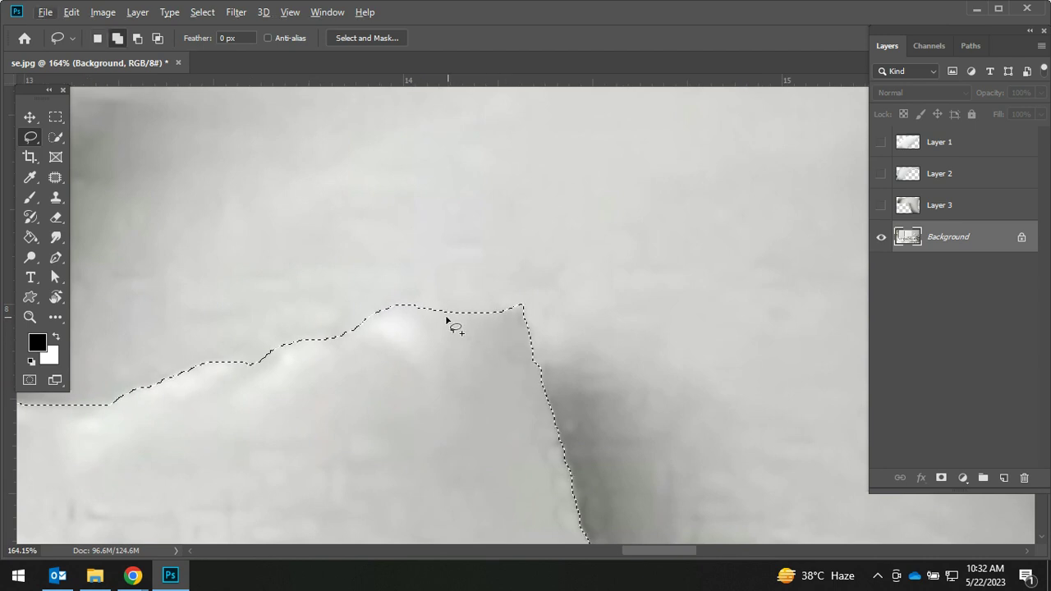
drag(433, 315, 530, 333)
scroll(525, 345, up, 3)
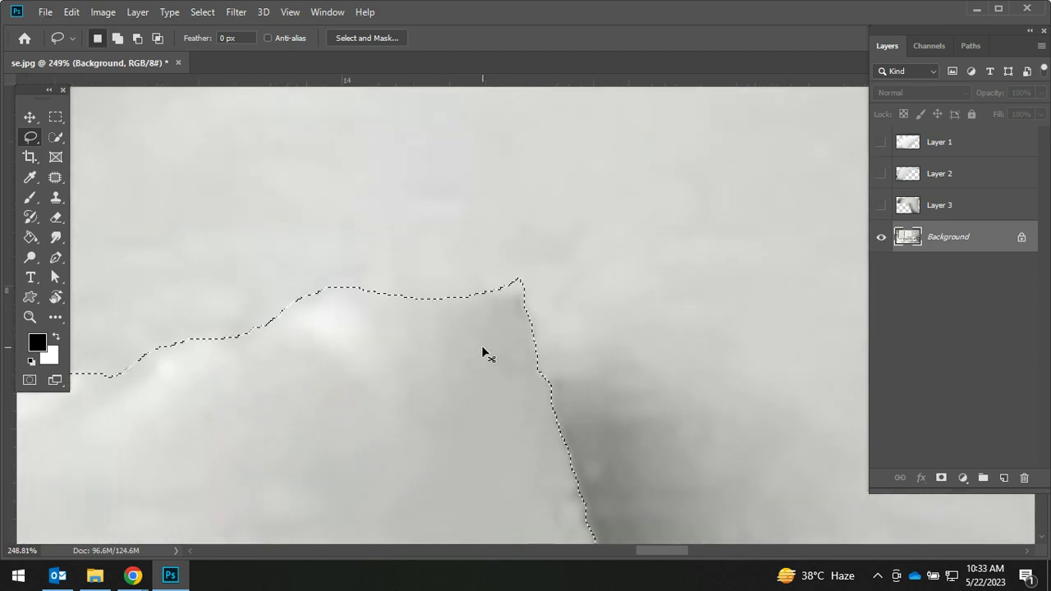
drag(357, 291, 420, 294)
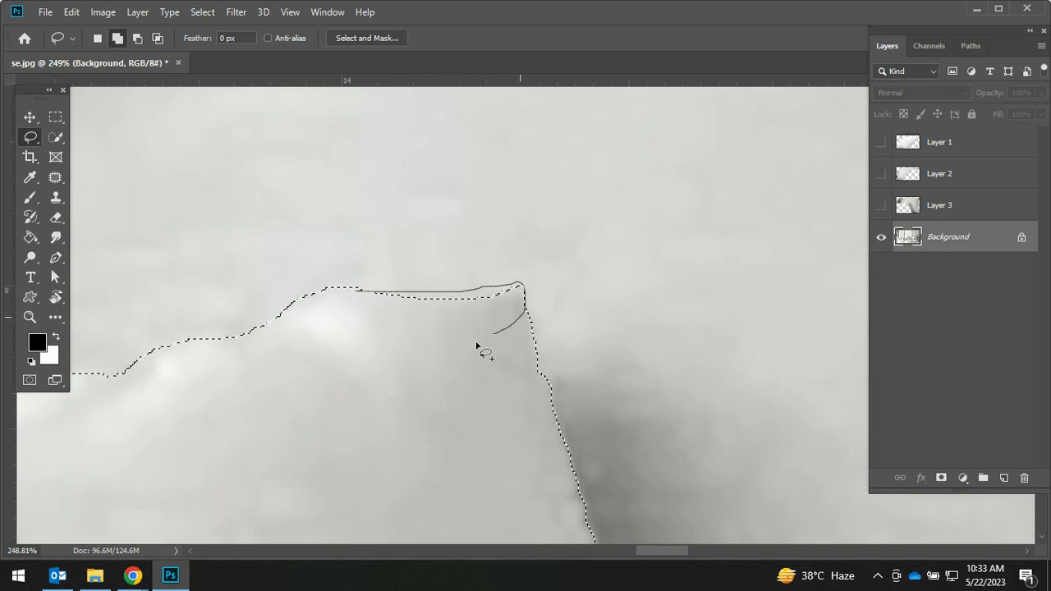
drag(361, 348, 365, 350)
click(399, 465)
scroll(398, 465, down, 5)
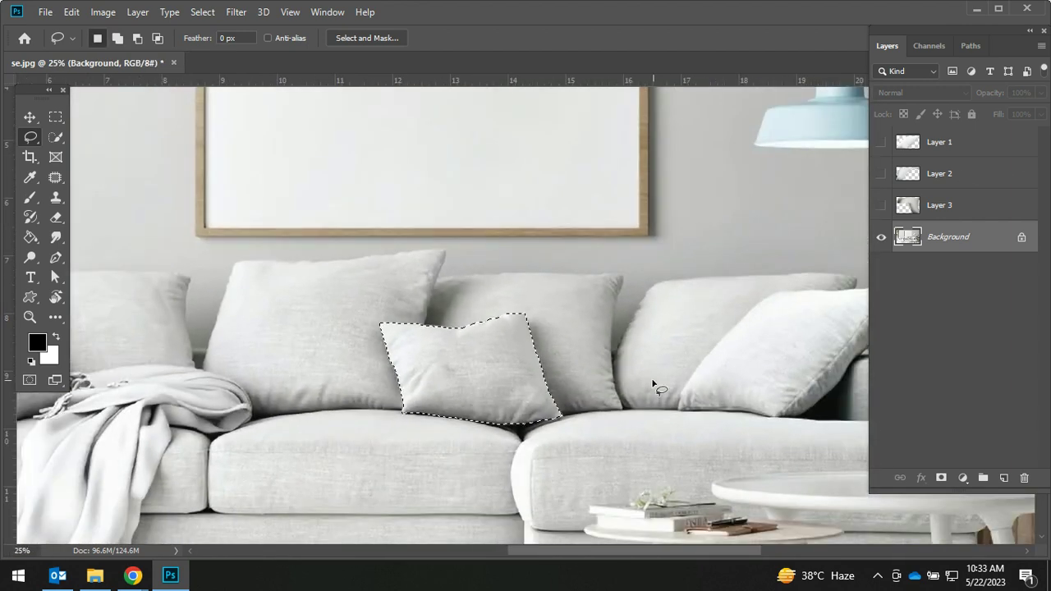
Step: Copy the small pillow onto Layer 4 and load its outline as a selection
key(ctrl+j)
drag(521, 362, 646, 352)
ctrl+click(898, 244)
scroll(718, 295, down, 1)
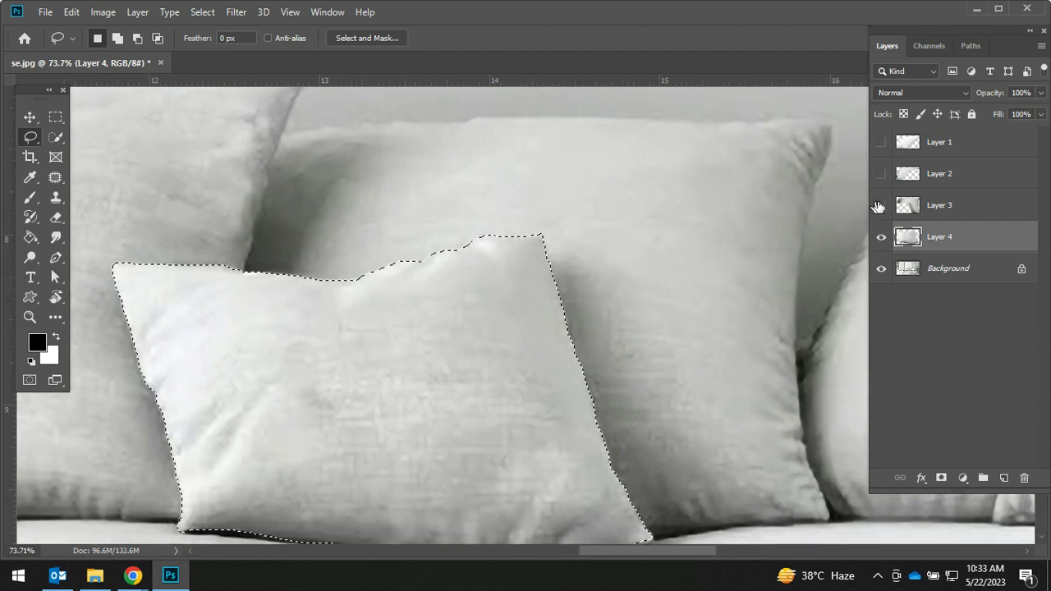
click(881, 268)
click(879, 207)
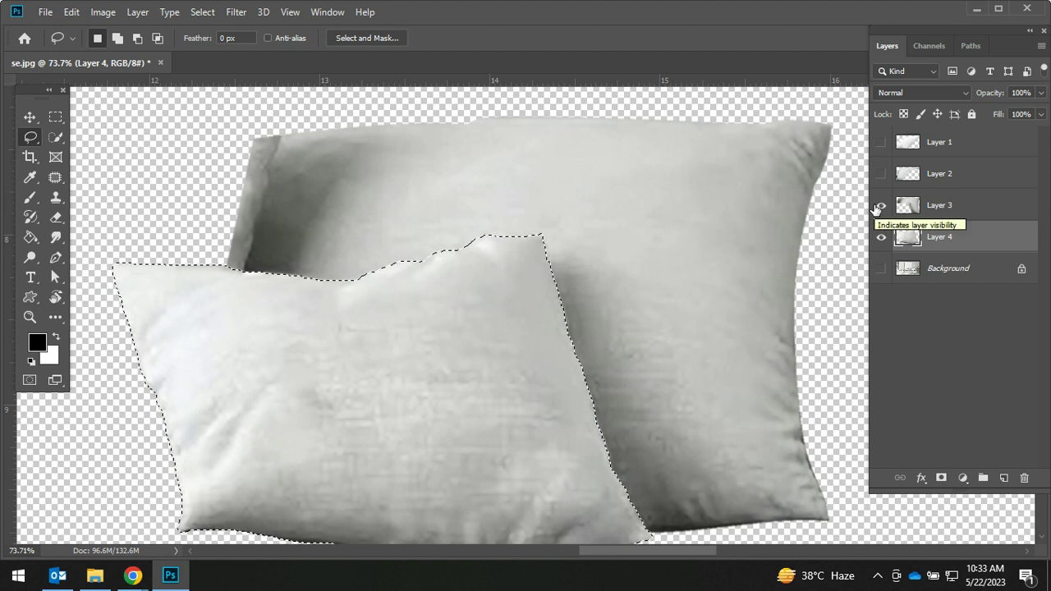
key(ctrl+minus)
key(ctrl+minus)
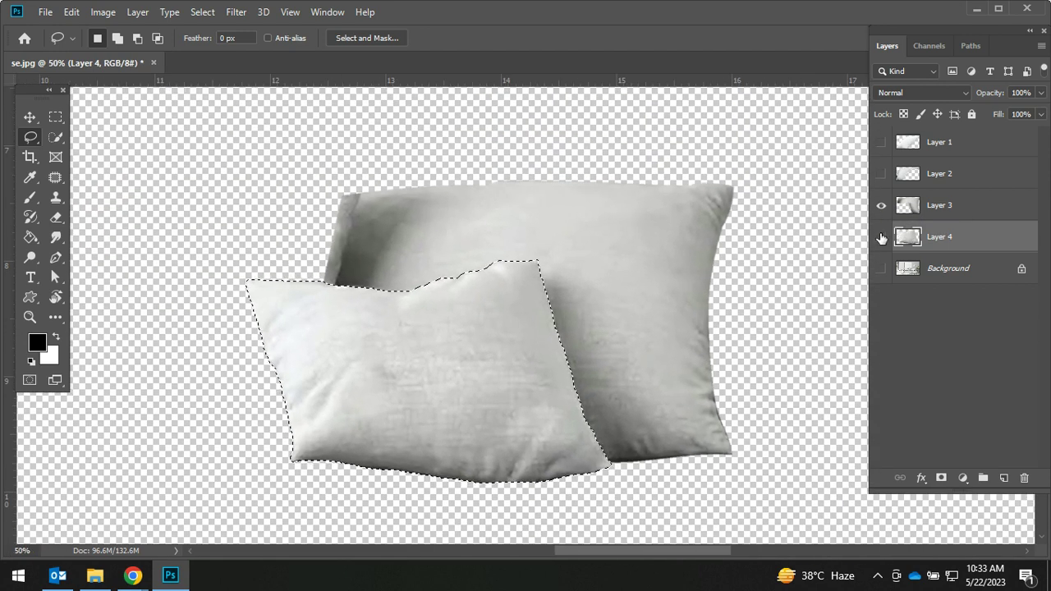
Step: Delete the small pillow's area from Layer 3's back pillow and deselect
click(882, 238)
click(882, 237)
click(880, 237)
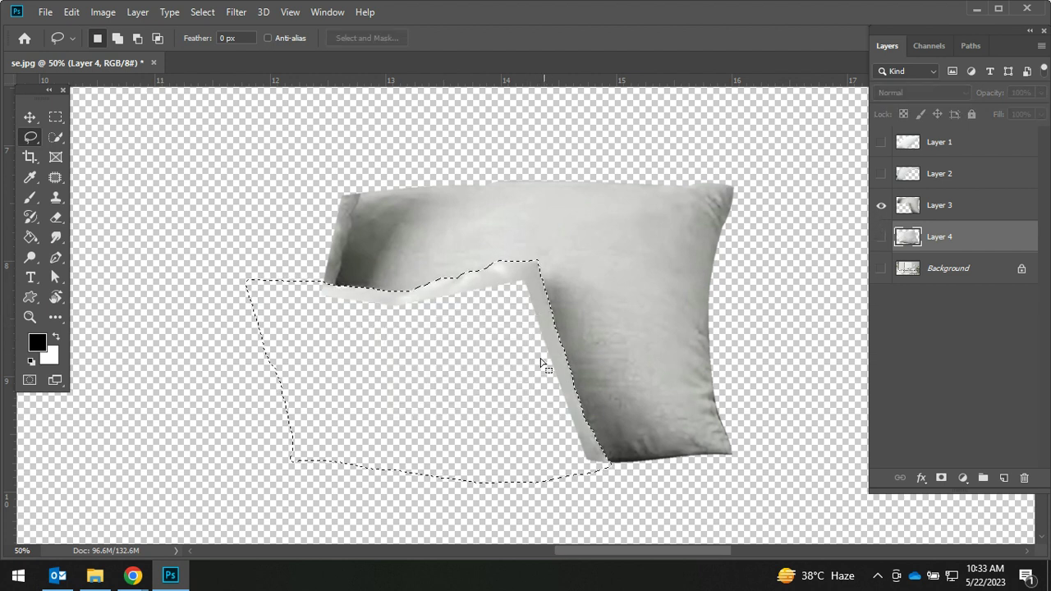
click(957, 209)
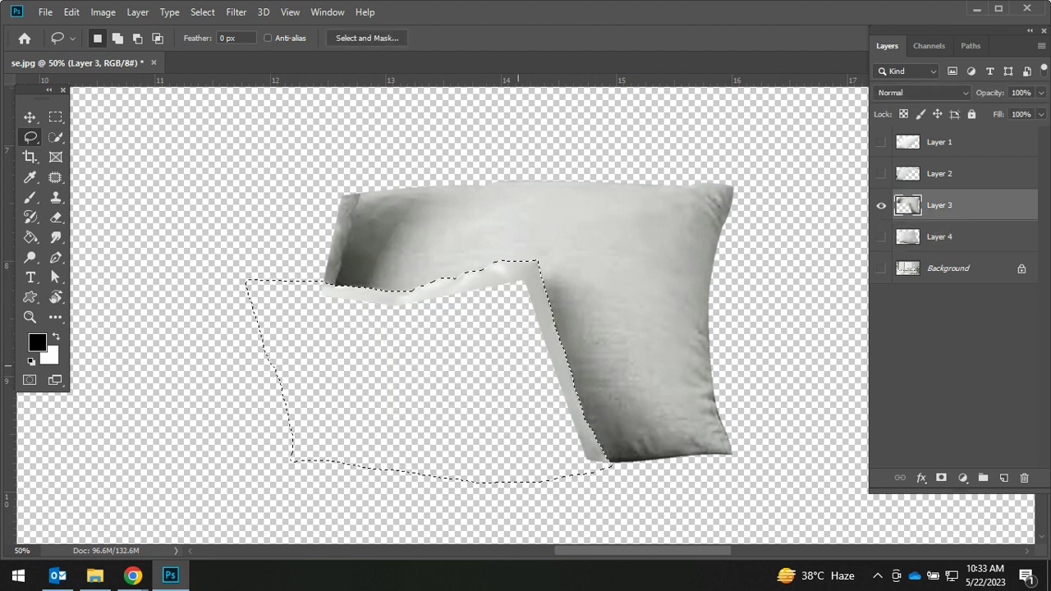
key(Delete)
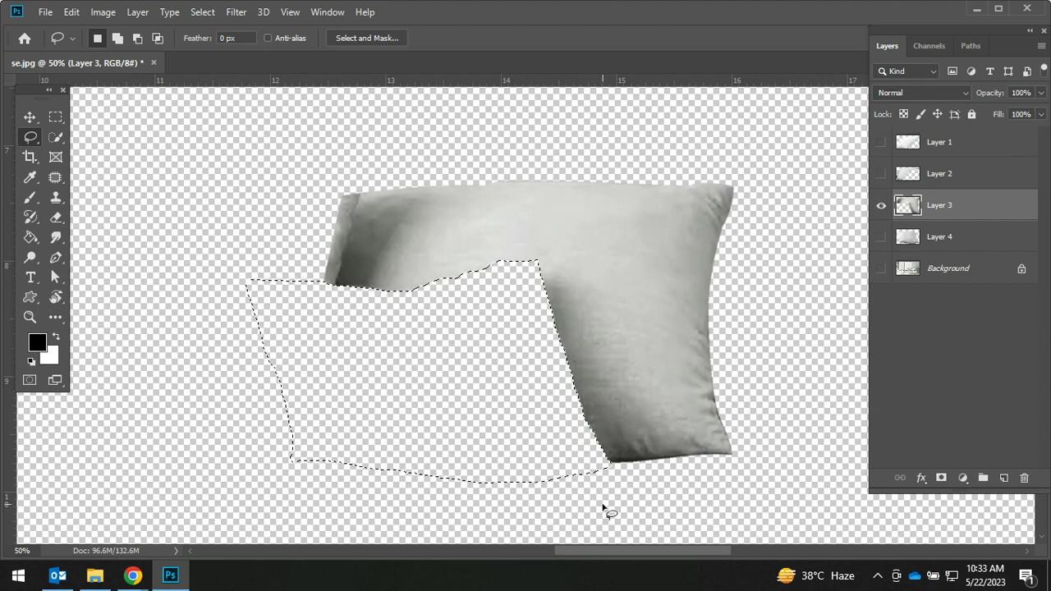
key(ctrl+d)
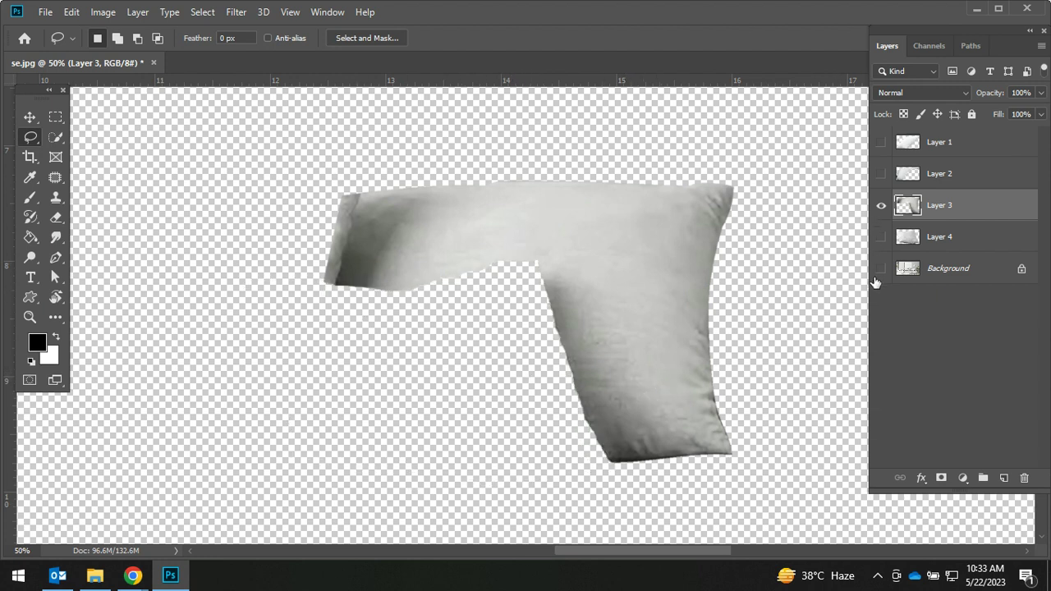
Step: Load Layer 3's pillow outline as a selection with the Background layer active
click(881, 268)
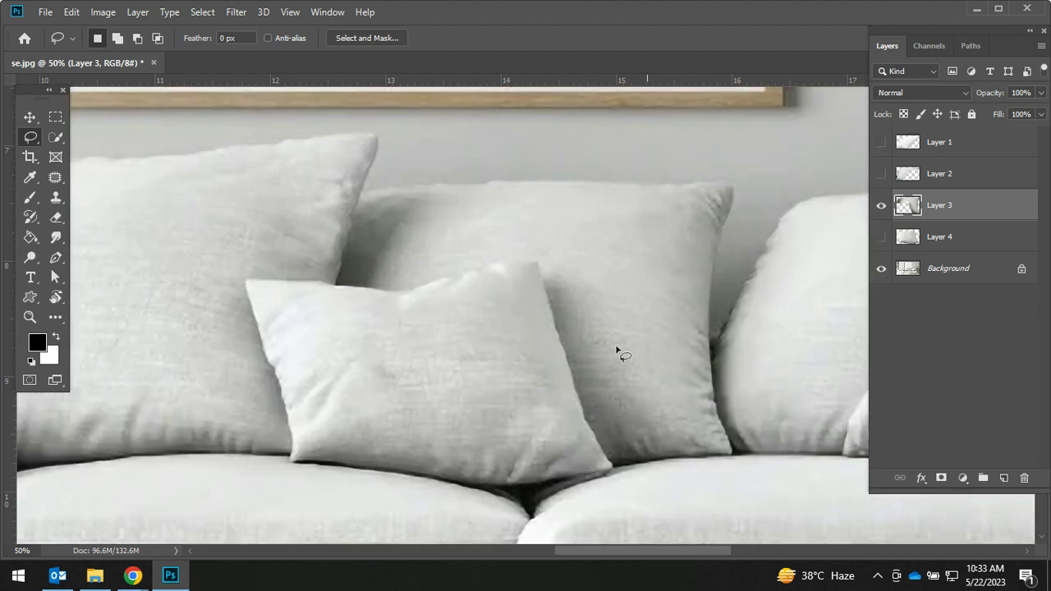
mouse_move(379, 363)
mouse_down()
mouse_move(652, 401)
mouse_move(596, 376)
mouse_up()
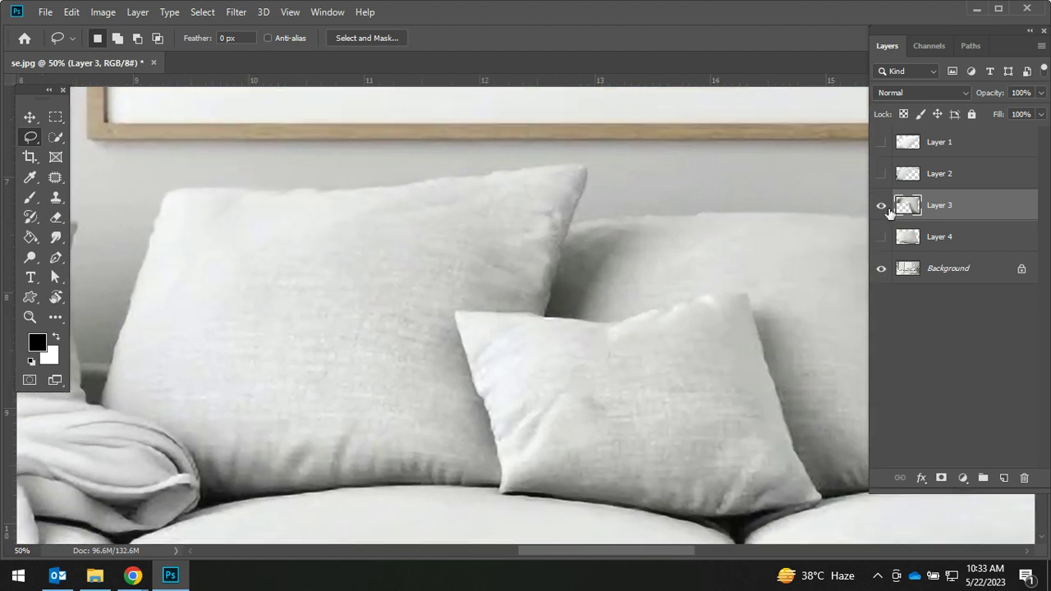
ctrl+click(907, 207)
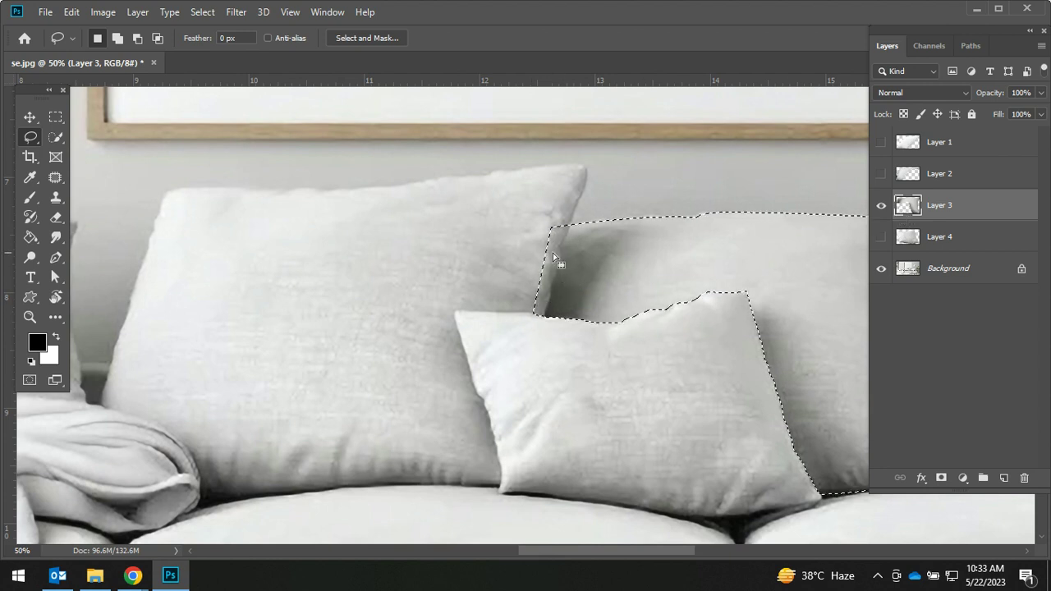
click(881, 206)
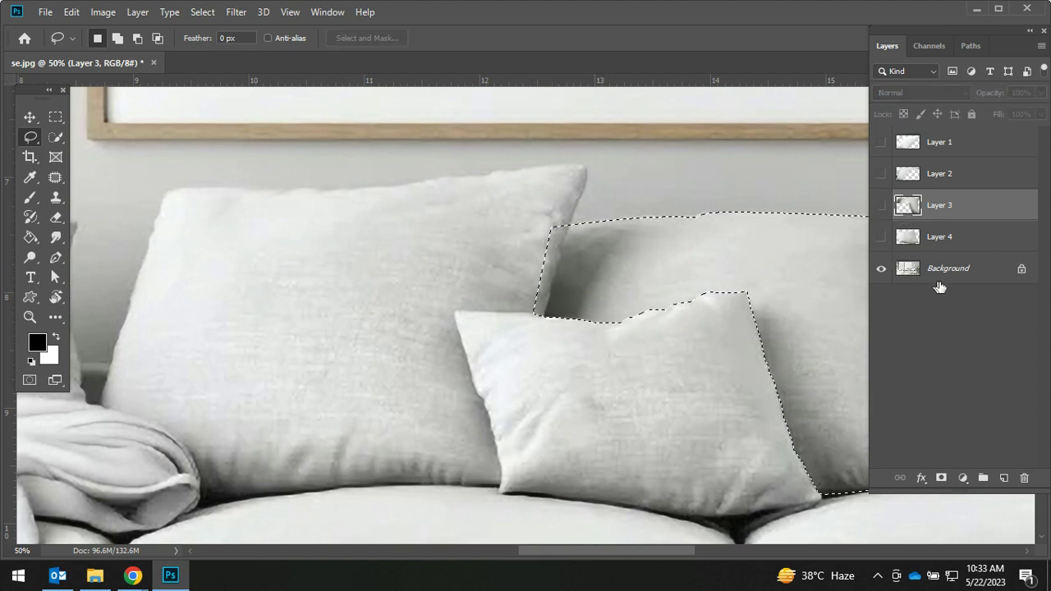
click(945, 276)
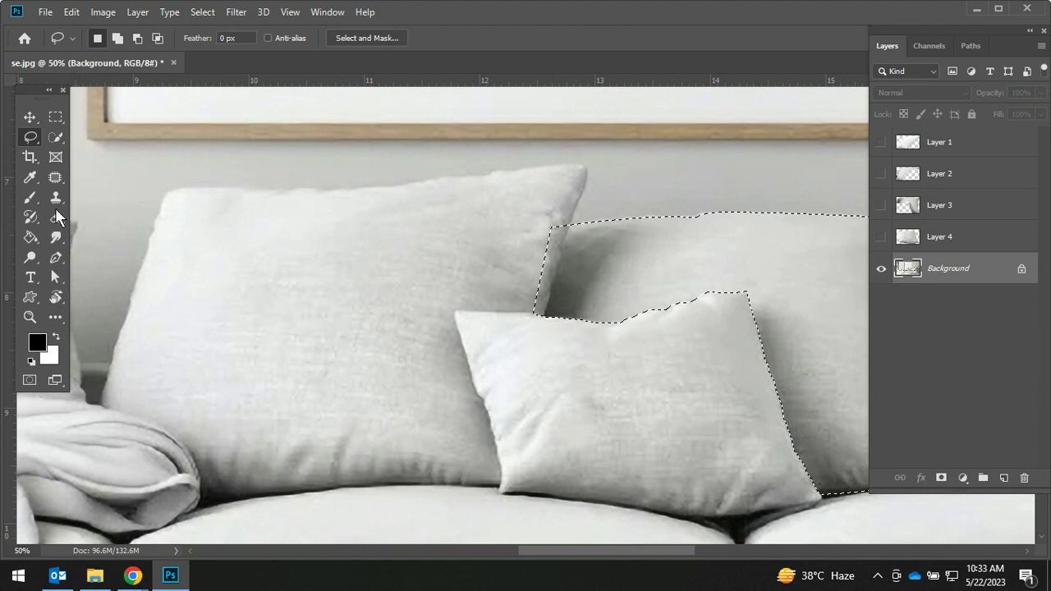
click(55, 255)
drag(444, 303, 514, 287)
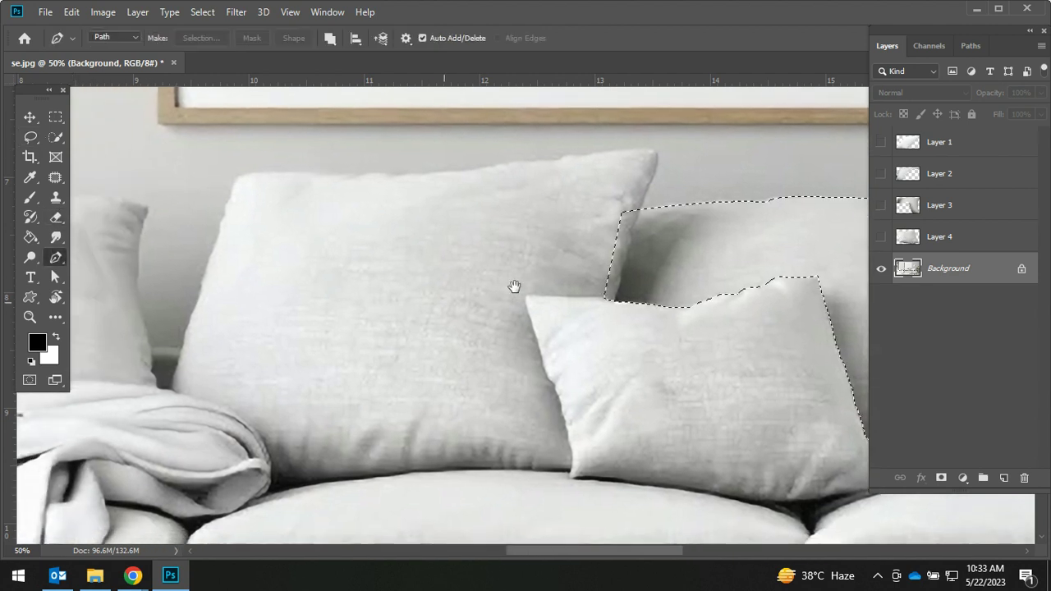
Step: Brush a Quick Selection over the large centre pillow
key(ctrl+d)
scroll(591, 315, left, 2)
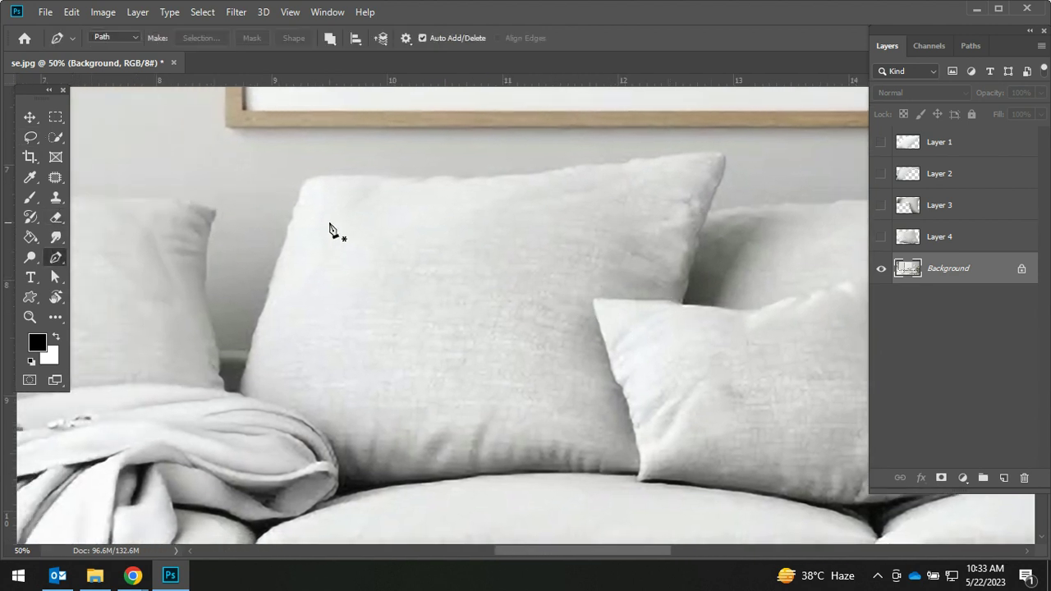
click(53, 138)
click(107, 138)
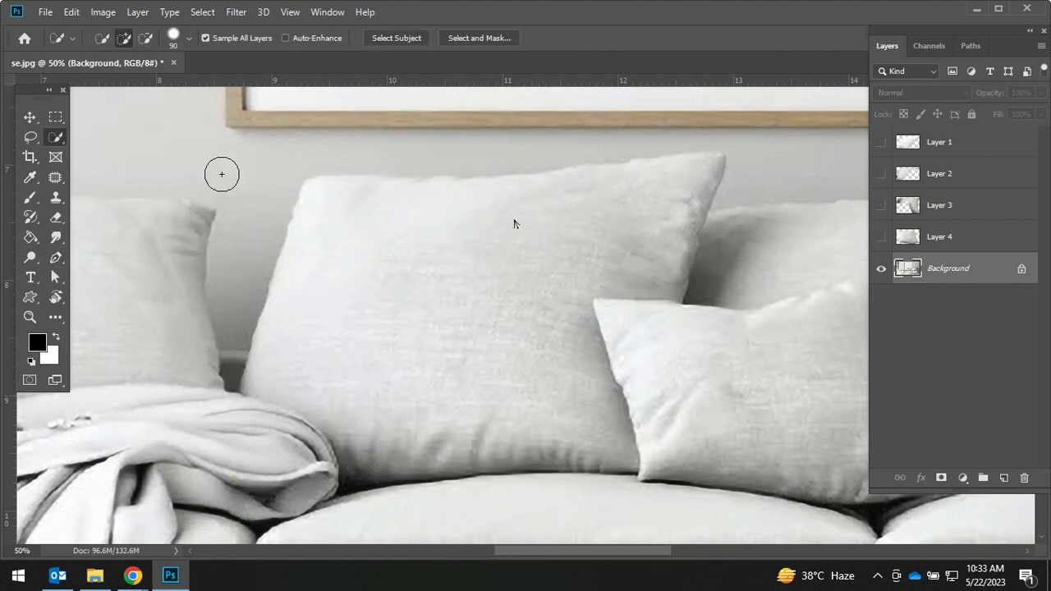
drag(339, 191, 486, 215)
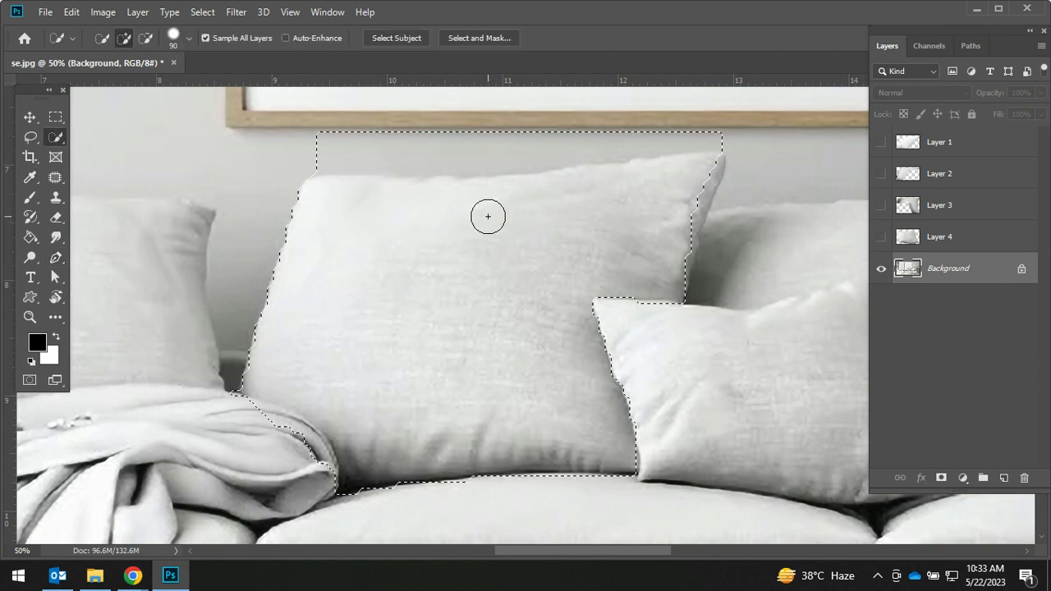
key(ctrl+d)
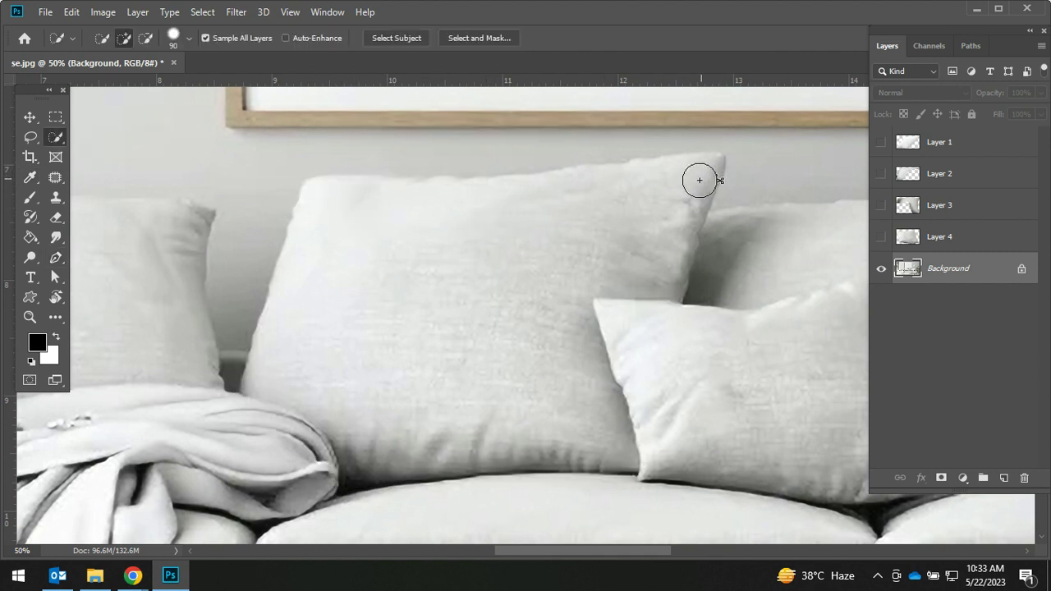
drag(698, 180, 563, 214)
key(ctrl+d)
Step: Set brush hardness to 93% and trim the selection at the pillow's top-right corner
click(188, 39)
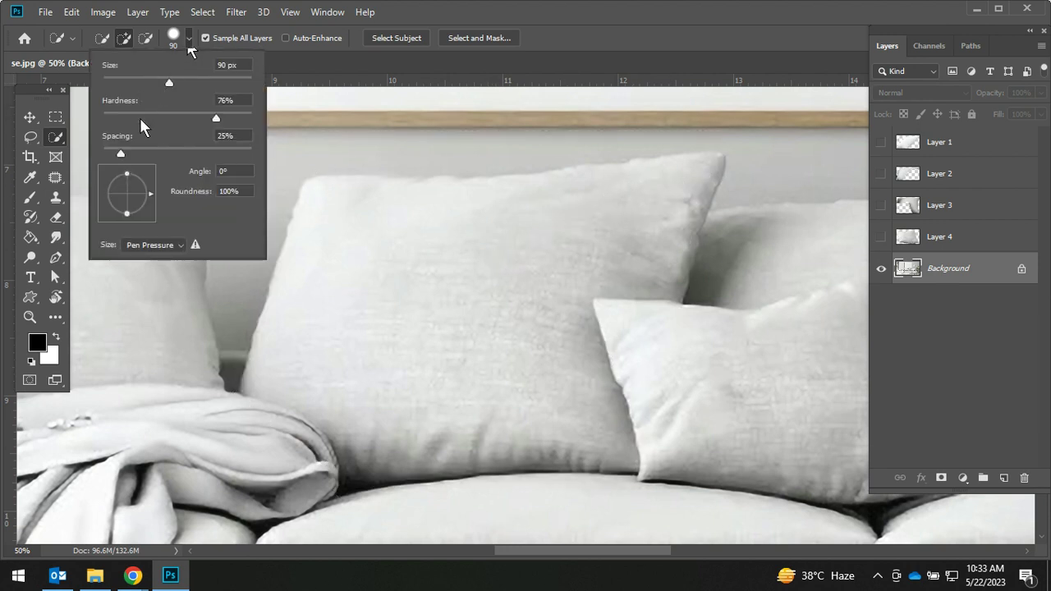
drag(216, 117, 241, 117)
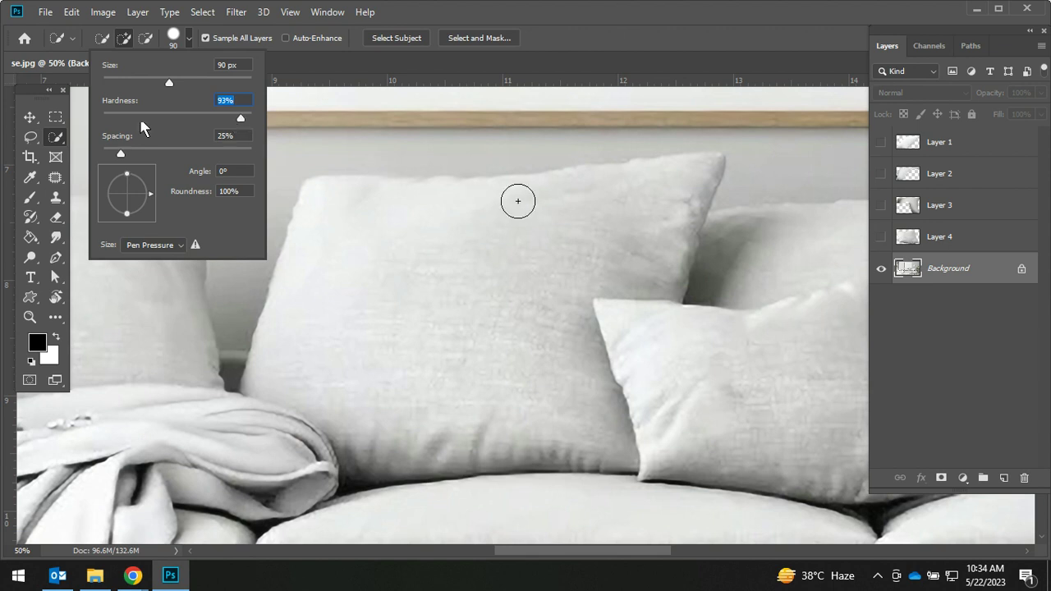
click(629, 192)
mouse_move(629, 192)
mouse_down()
mouse_move(535, 218)
mouse_move(352, 237)
mouse_move(320, 142)
mouse_move(534, 118)
mouse_move(687, 118)
mouse_up()
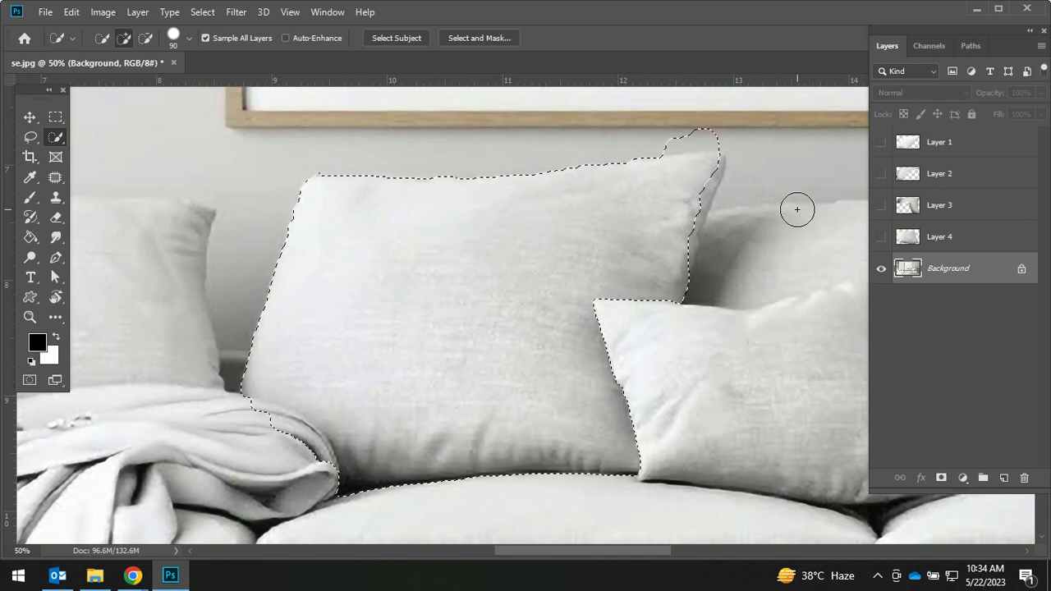
drag(650, 130, 703, 119)
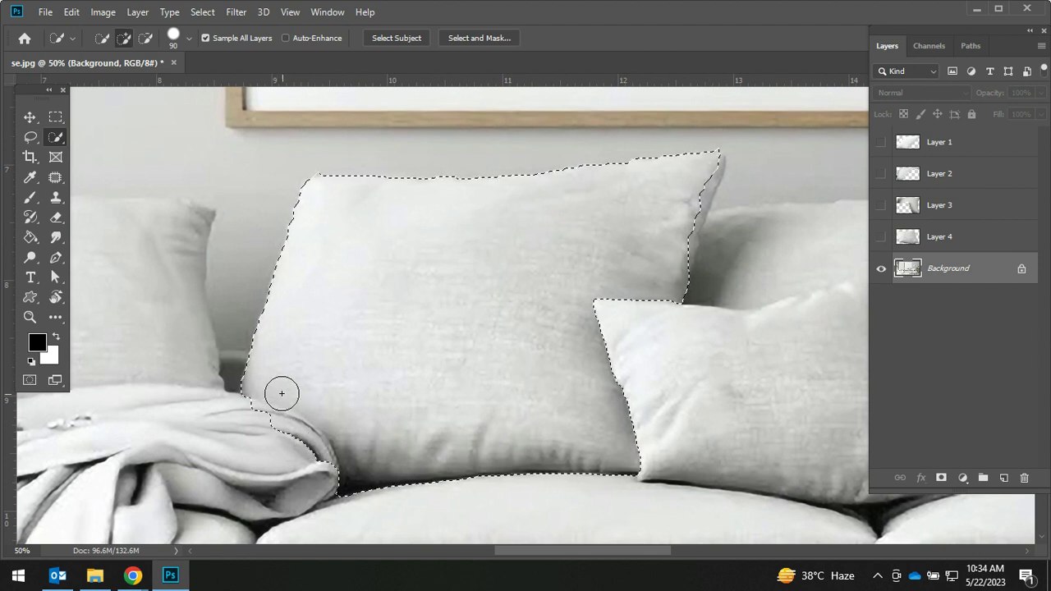
Step: Switch to the Lasso tool and zoom in on the pillow's bottom edge
right_click(34, 134)
click(90, 137)
mouse_move(605, 472)
mouse_down()
mouse_move(667, 481)
mouse_move(728, 394)
mouse_up()
drag(719, 427, 775, 432)
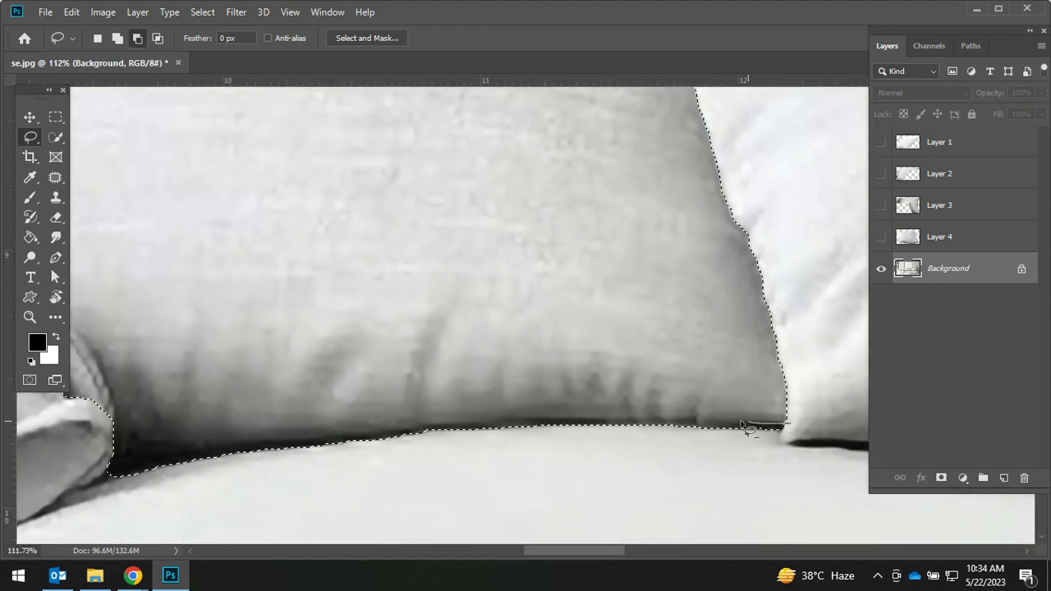
Step: Subtract the excess below the centre pillow's bottom edge
drag(532, 422, 479, 423)
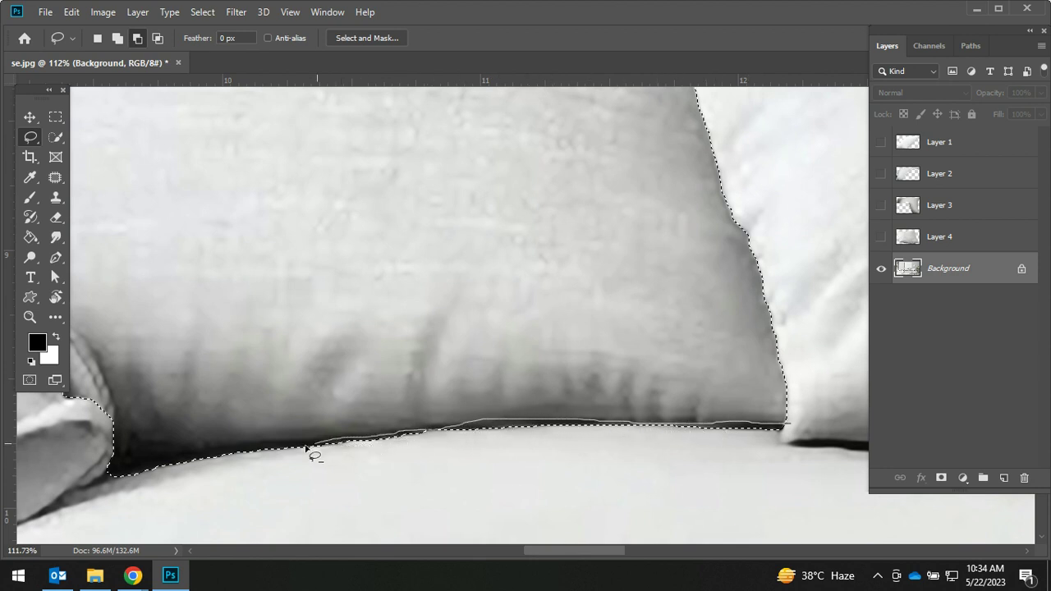
drag(313, 503, 805, 434)
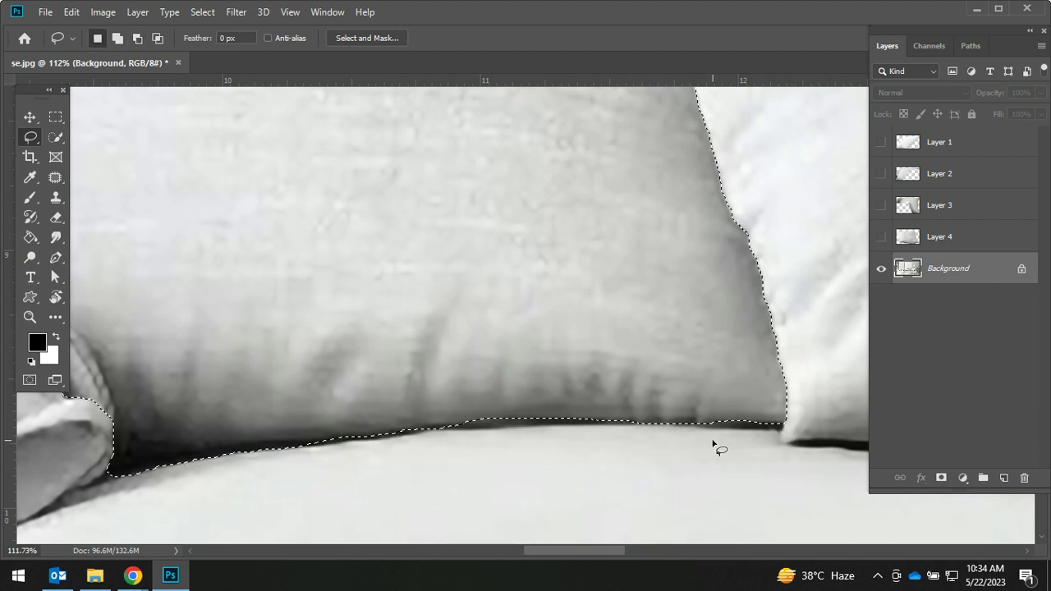
key(ctrl+d)
key(ctrl+z)
mouse_move(502, 455)
mouse_down()
mouse_move(746, 422)
mouse_move(496, 441)
mouse_up()
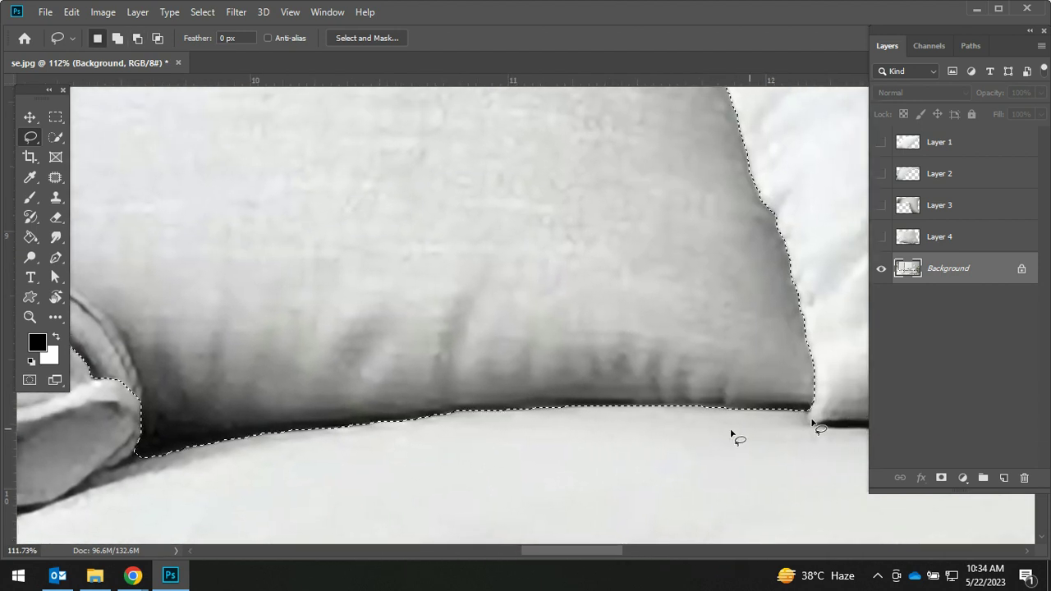
drag(333, 441, 567, 439)
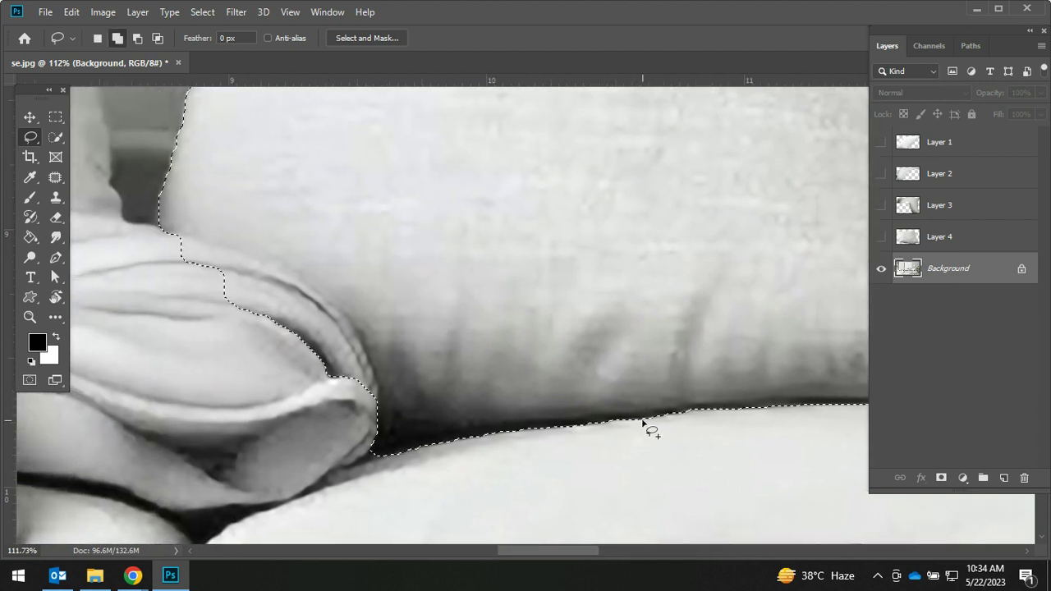
mouse_move(653, 422)
mouse_down()
mouse_move(415, 430)
mouse_move(671, 442)
mouse_up()
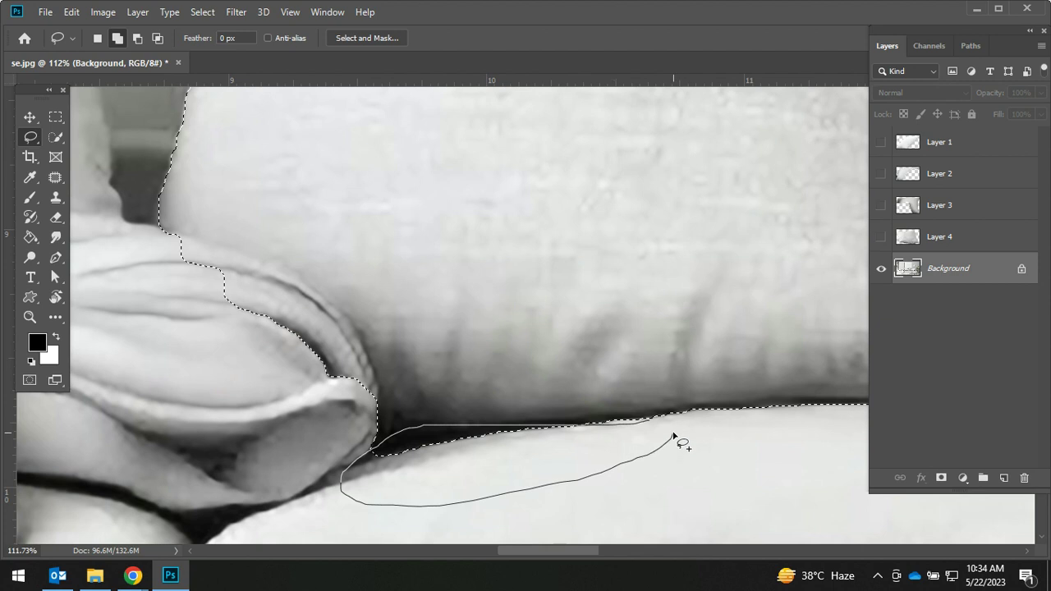
mouse_move(697, 415)
mouse_down()
mouse_move(519, 426)
mouse_move(358, 491)
mouse_move(687, 452)
mouse_up()
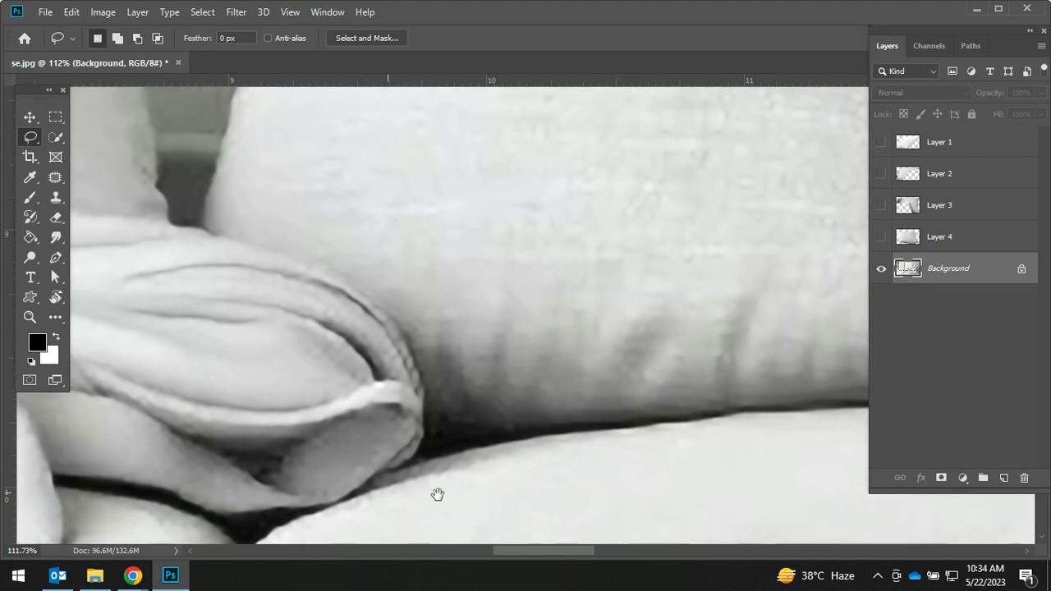
drag(434, 496, 479, 544)
Step: Remove the blanket fold where the pillow meets the blanket from the selection
drag(470, 508, 453, 396)
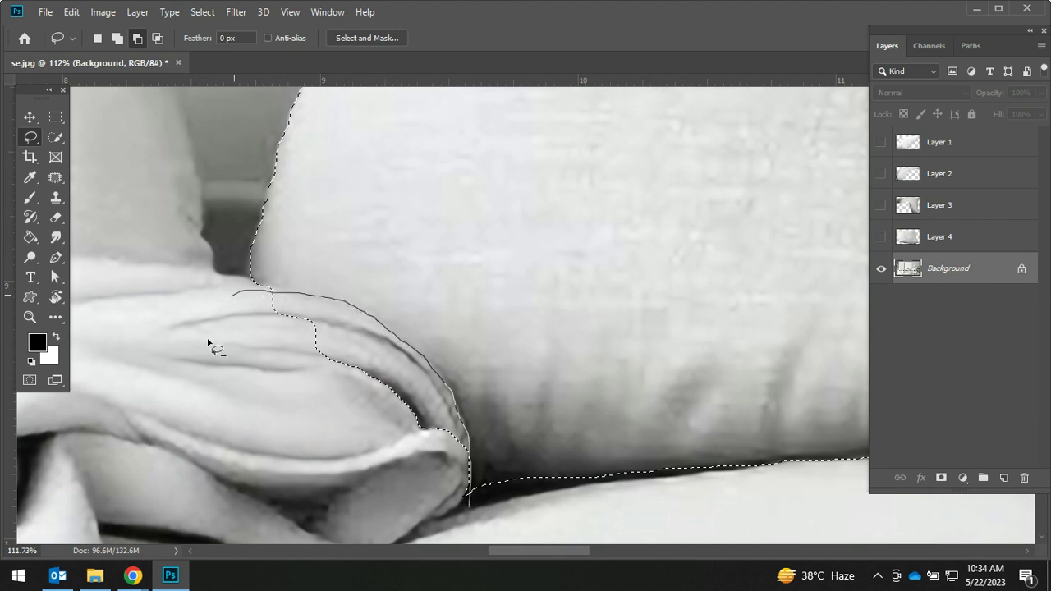
drag(278, 295, 473, 497)
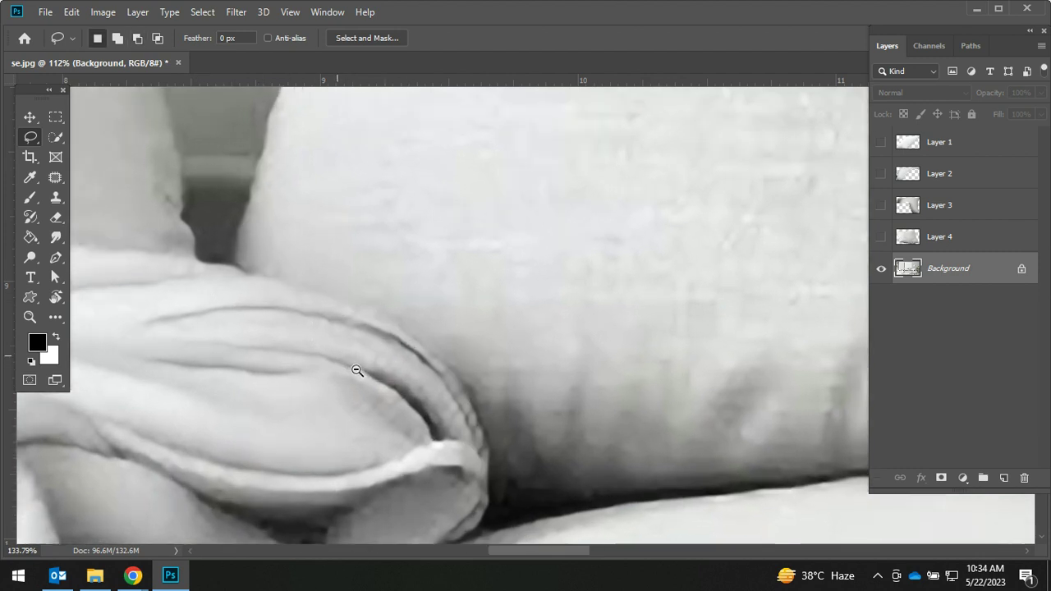
scroll(359, 369, up, 2)
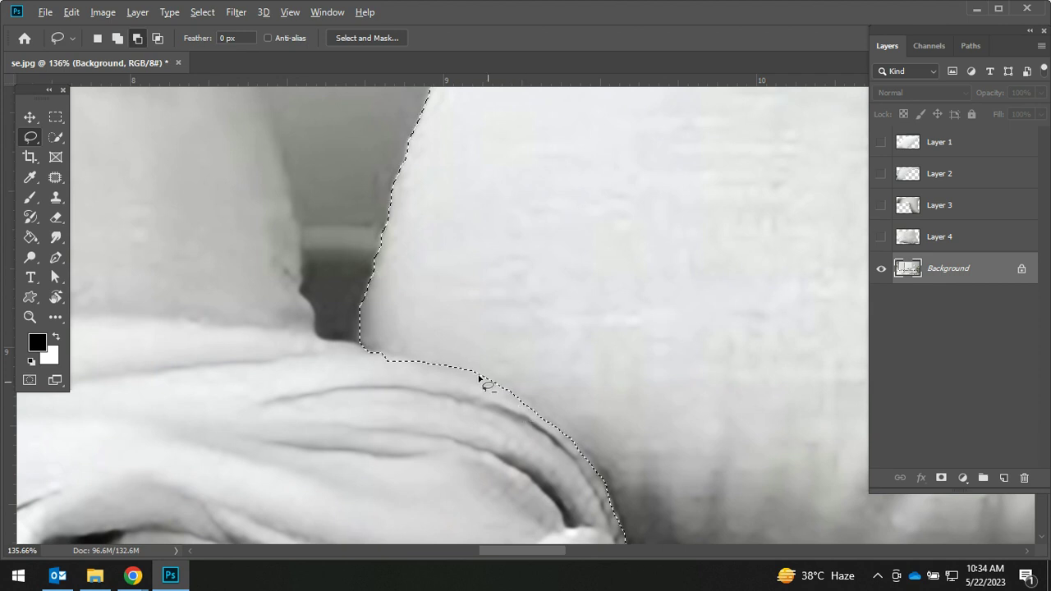
drag(497, 393, 464, 376)
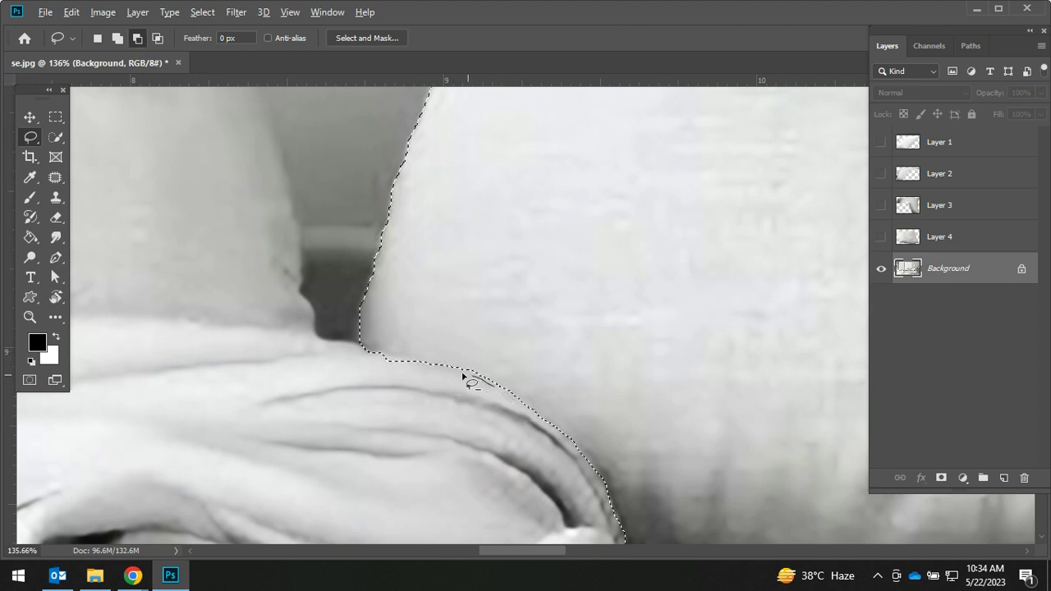
drag(310, 355, 469, 488)
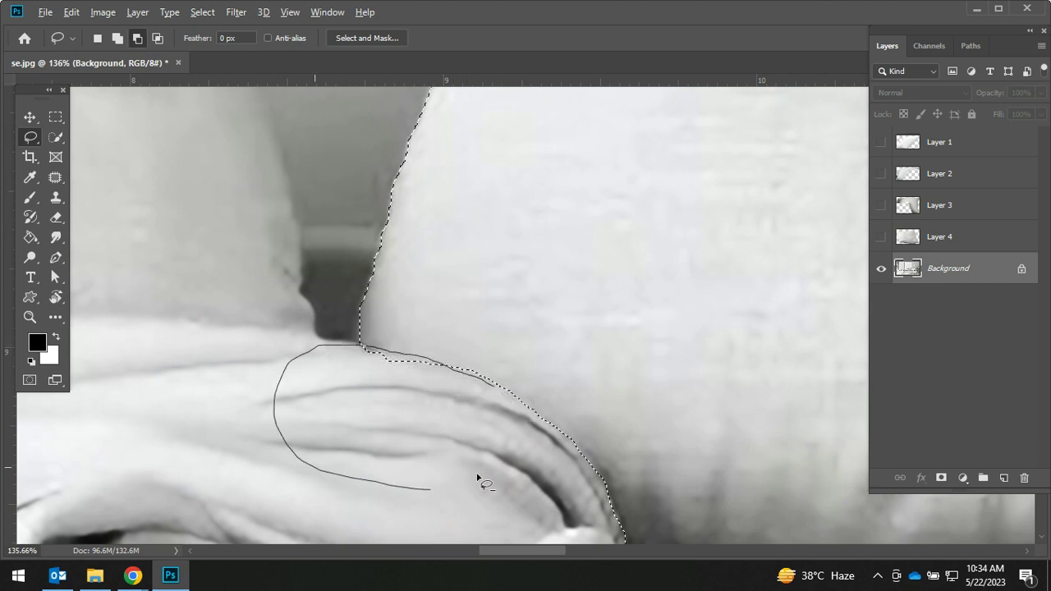
Step: Add the dark notch along the pillow's left edge and trim its top-left corner
mouse_move(490, 342)
mouse_down()
mouse_move(412, 347)
mouse_move(325, 478)
mouse_up()
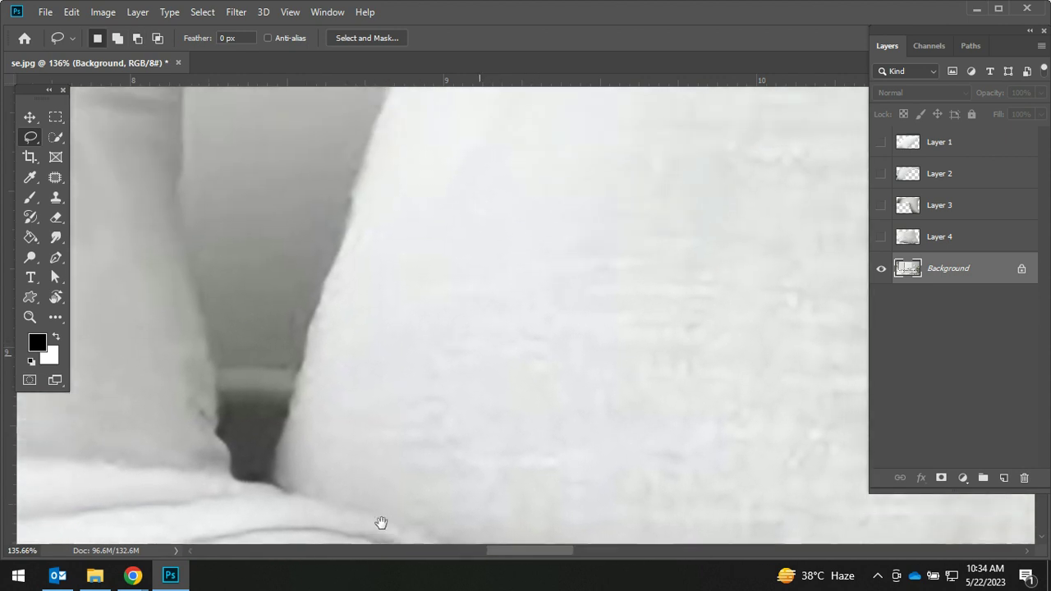
mouse_move(279, 431)
mouse_down()
mouse_move(257, 466)
mouse_move(286, 475)
mouse_up()
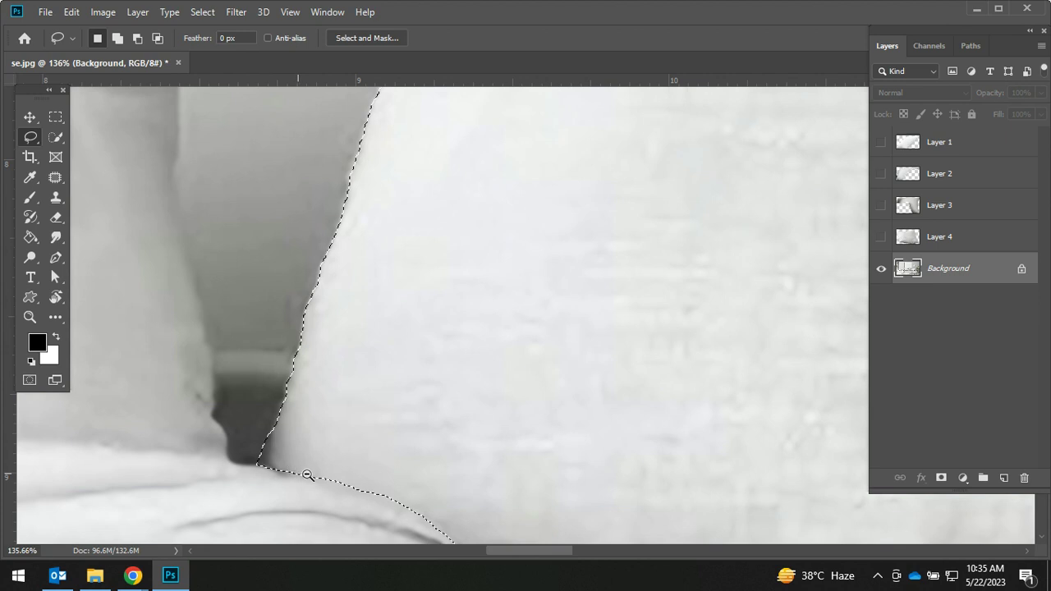
scroll(298, 476, up, 2)
mouse_move(267, 417)
mouse_down()
mouse_move(251, 464)
mouse_move(300, 481)
mouse_up()
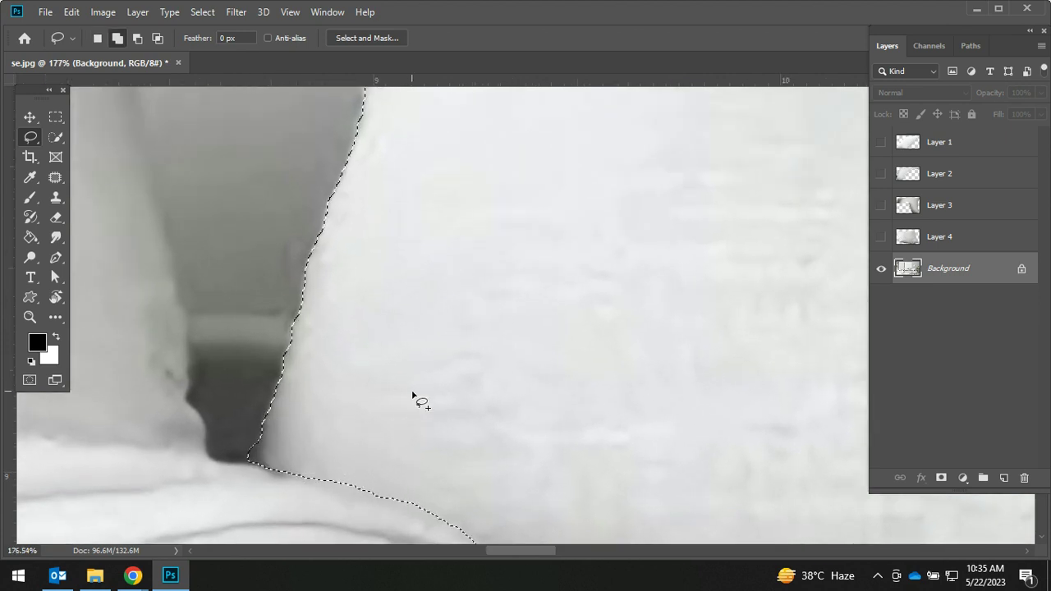
drag(451, 321, 351, 521)
mouse_move(486, 216)
mouse_down()
mouse_move(439, 375)
mouse_move(476, 300)
mouse_up()
mouse_move(164, 302)
mouse_down()
mouse_move(106, 245)
mouse_move(168, 302)
mouse_move(243, 309)
mouse_up()
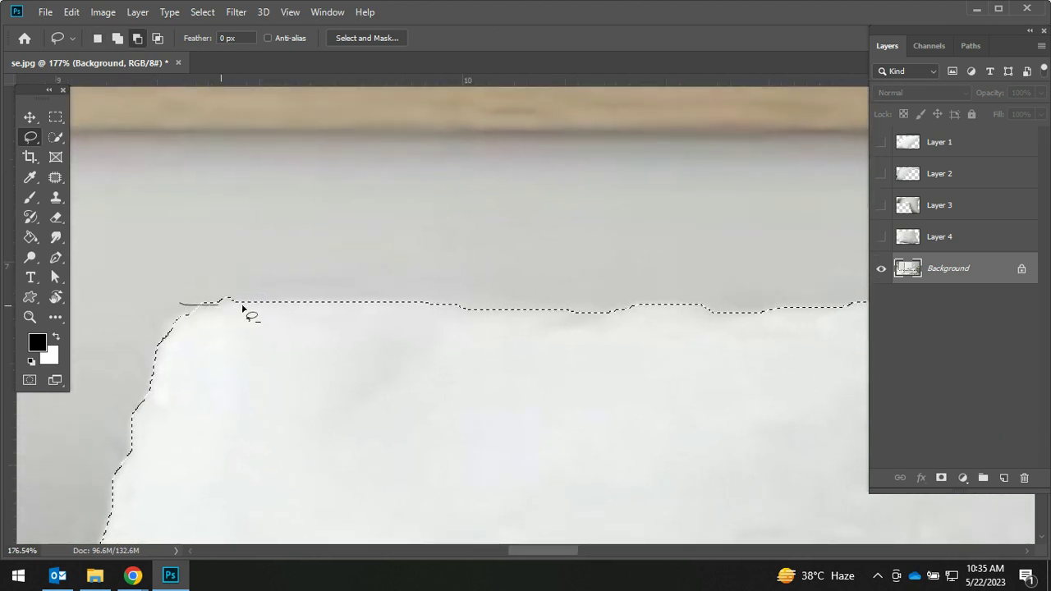
Step: Trim the wall sliver and excess at the pillow's top corner
drag(269, 264, 192, 305)
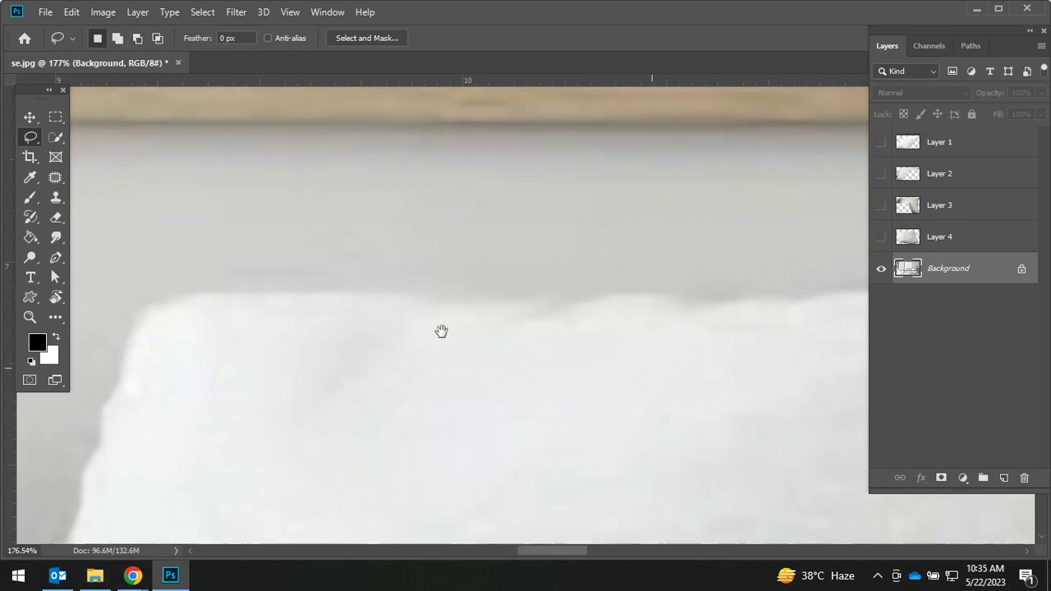
drag(537, 343, 297, 366)
drag(701, 357, 251, 303)
drag(669, 338, 517, 357)
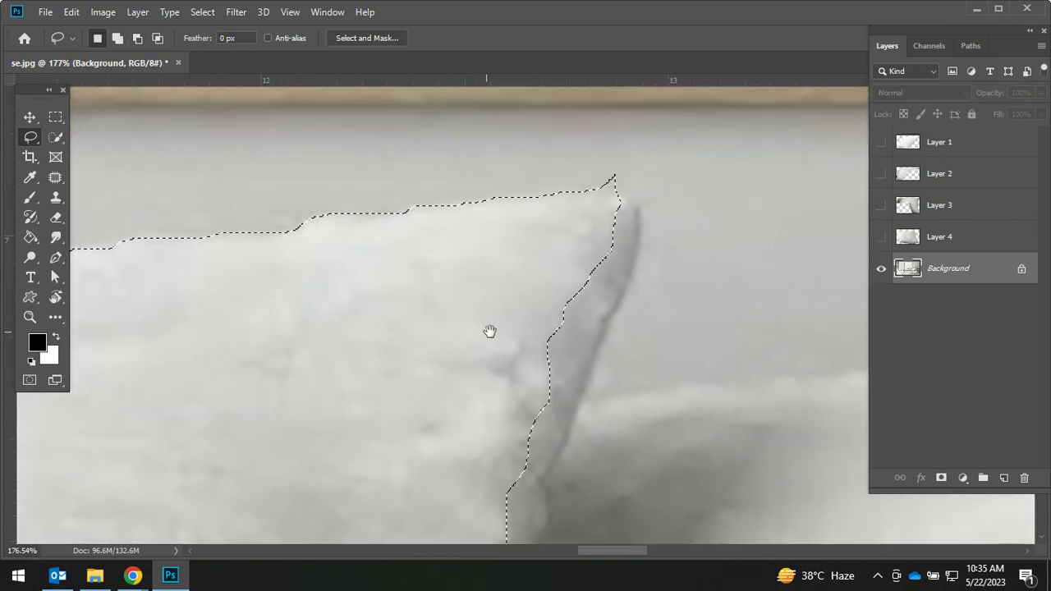
mouse_move(567, 191)
mouse_down()
mouse_move(658, 206)
mouse_move(634, 208)
mouse_up()
Step: Add the pillow's right edge and trim the excess outside it
key(shift)
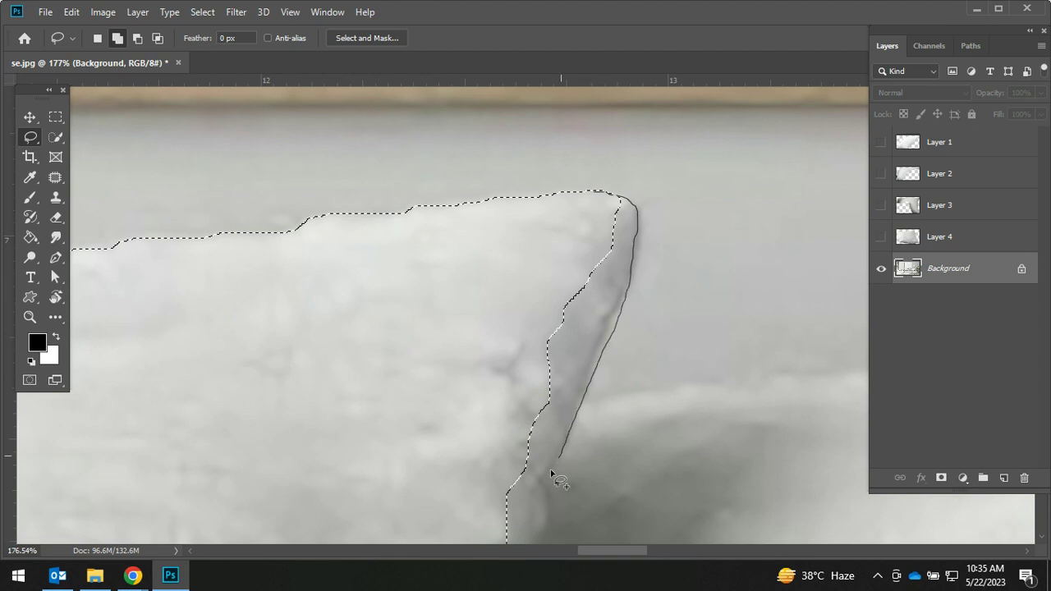
drag(629, 294, 411, 474)
scroll(600, 345, down, 2)
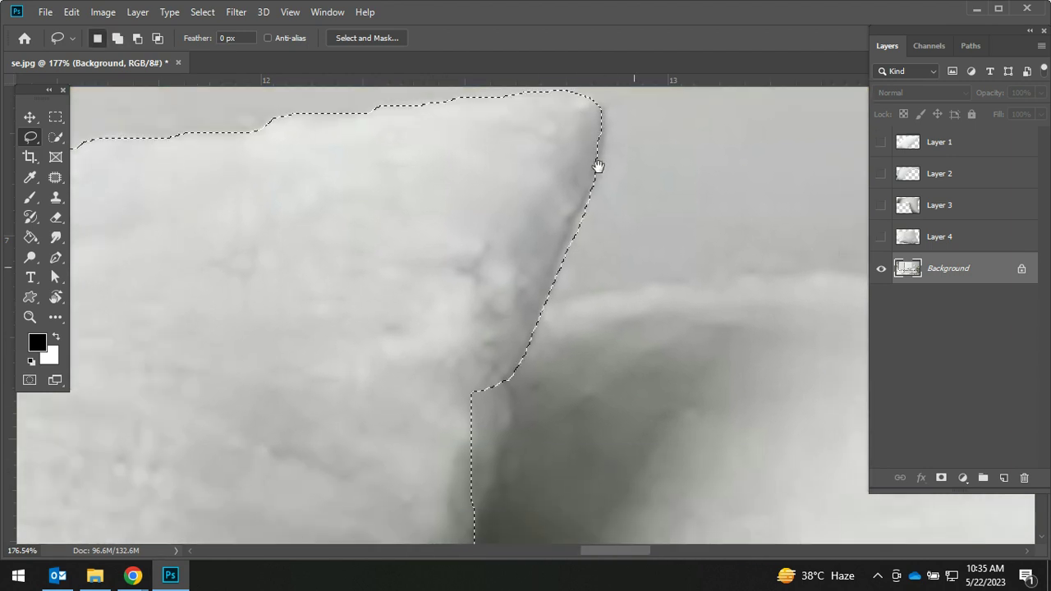
drag(612, 161, 585, 200)
drag(544, 329, 547, 332)
key(ctrl+d)
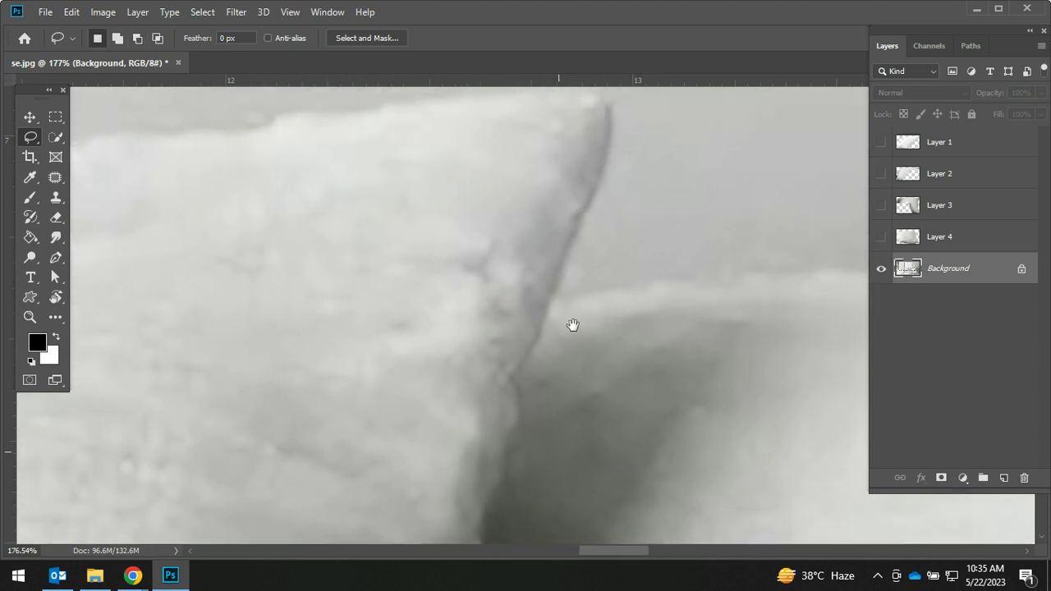
drag(605, 192, 585, 222)
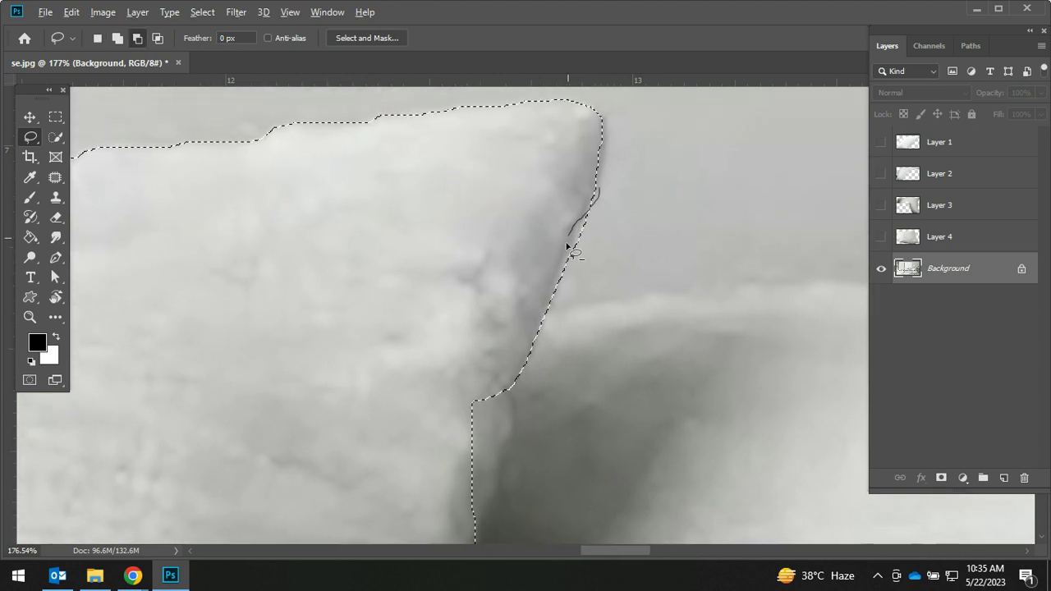
drag(552, 297, 551, 355)
drag(591, 403, 596, 223)
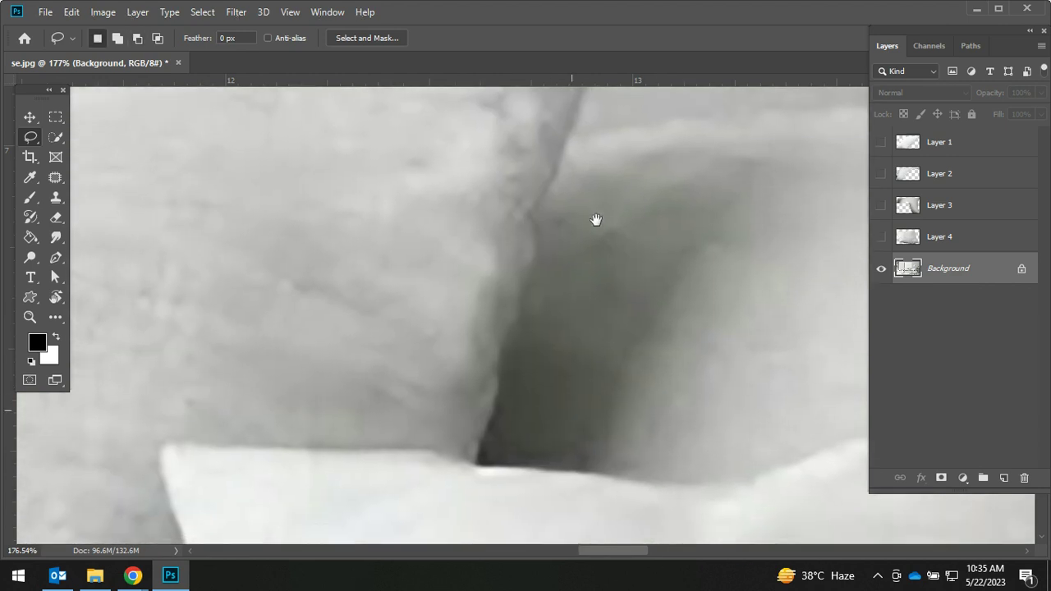
Step: Extend the selection down the dark crease and trim a stray spike
drag(532, 184, 536, 237)
drag(513, 300, 475, 446)
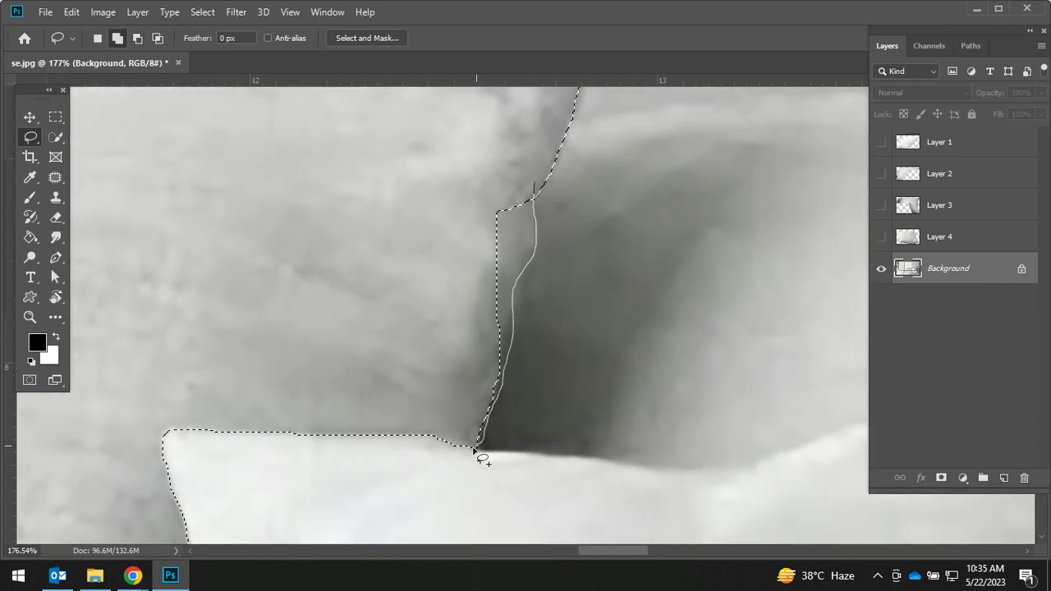
drag(475, 449, 524, 164)
drag(533, 202, 439, 253)
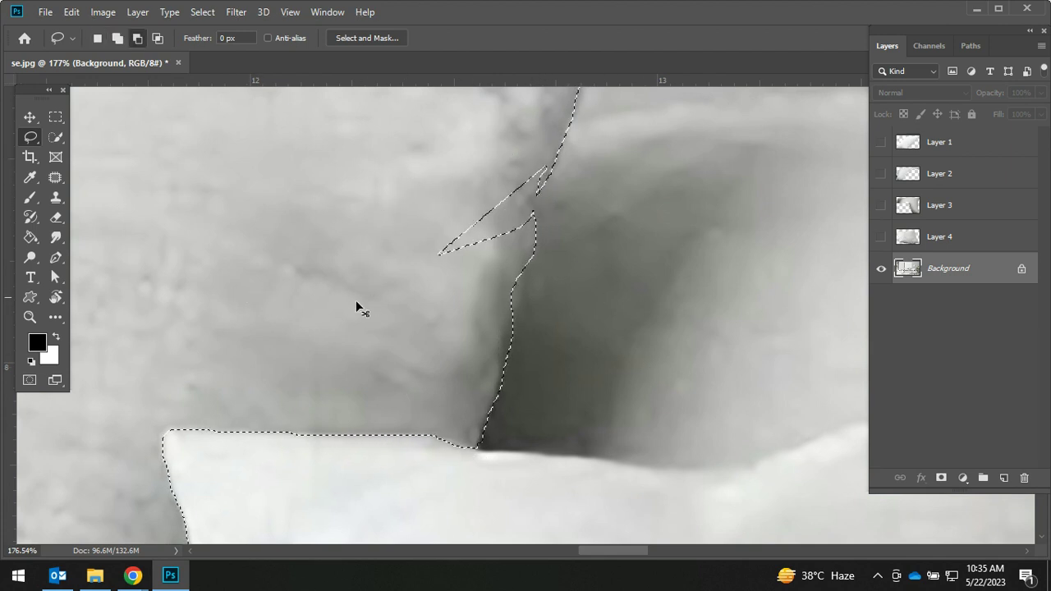
Step: Zoom out to check the whole pillow and copy it onto Layer 5
scroll(572, 306, down, 3)
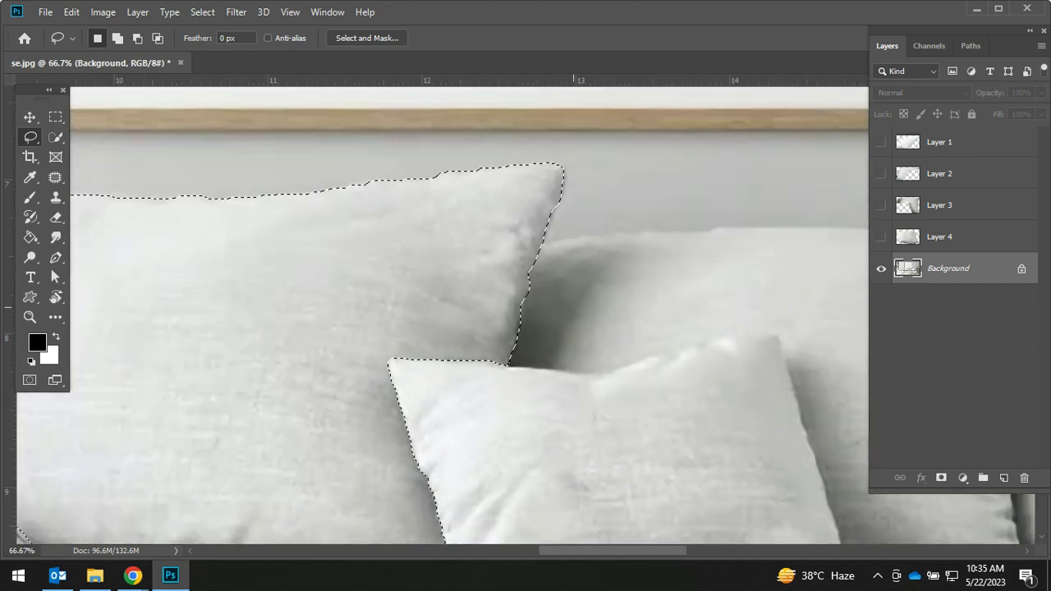
scroll(572, 306, down, 1)
scroll(572, 306, down, 2)
mouse_move(469, 298)
mouse_down()
mouse_move(559, 268)
mouse_move(603, 305)
mouse_up()
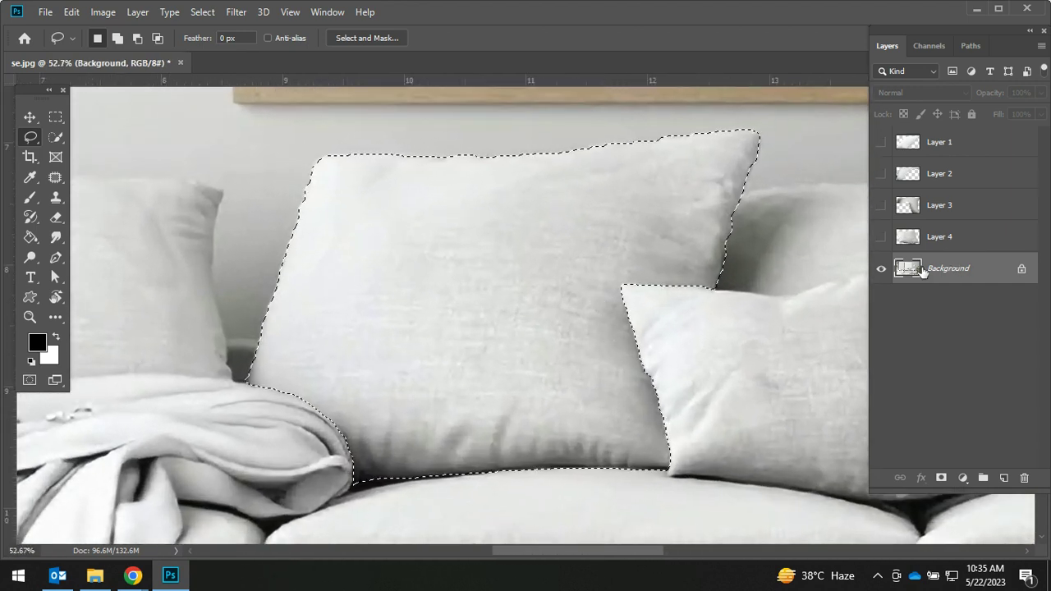
key(ctrl+j)
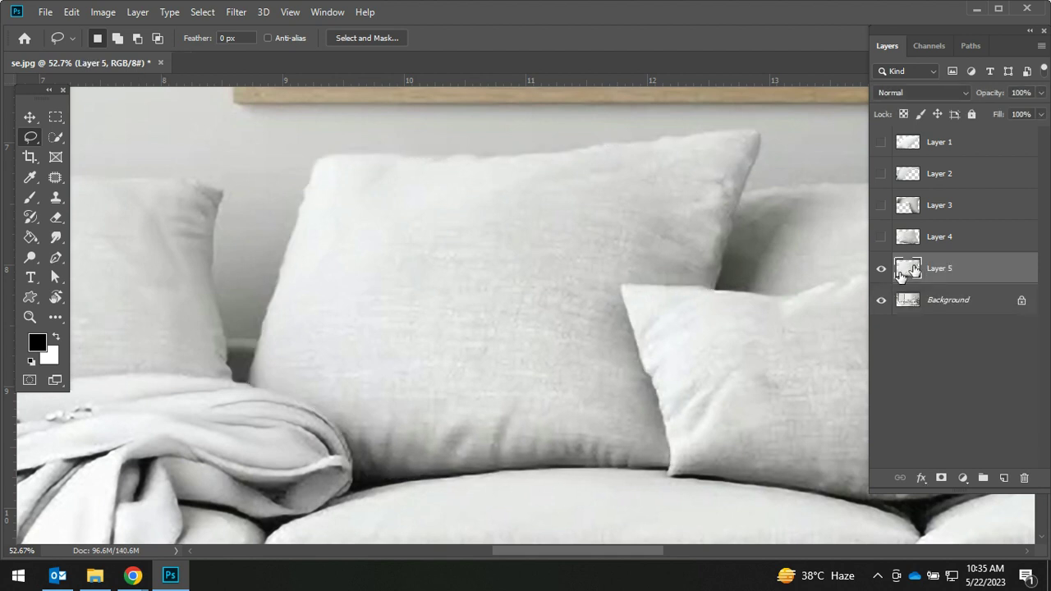
Step: Delete the Layer 5 pillow's overlapping pixels from Layer 3 and deselect
ctrl+click(910, 271)
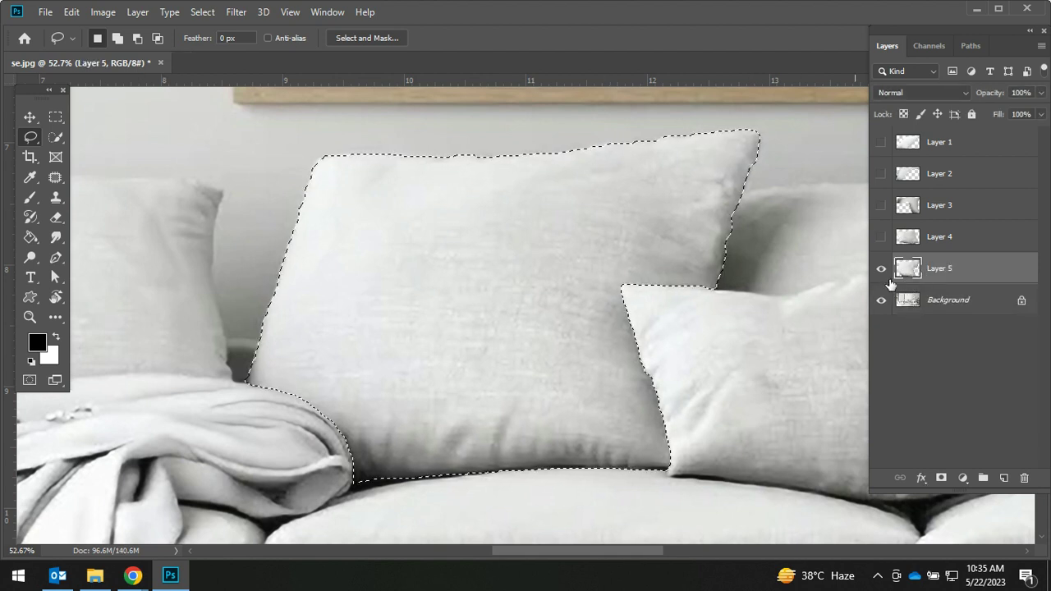
click(881, 205)
click(881, 269)
click(881, 299)
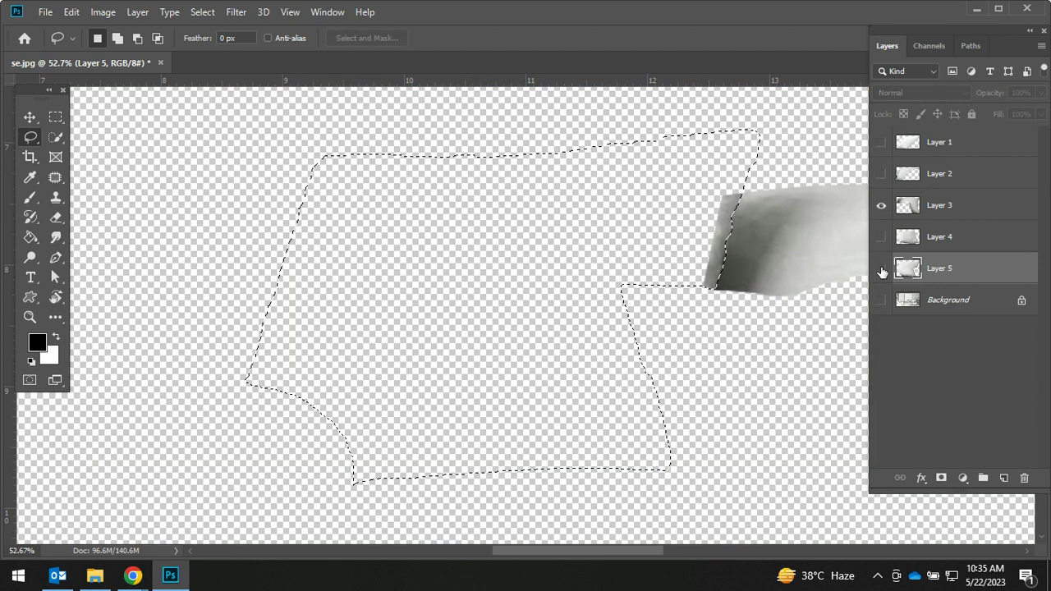
click(881, 206)
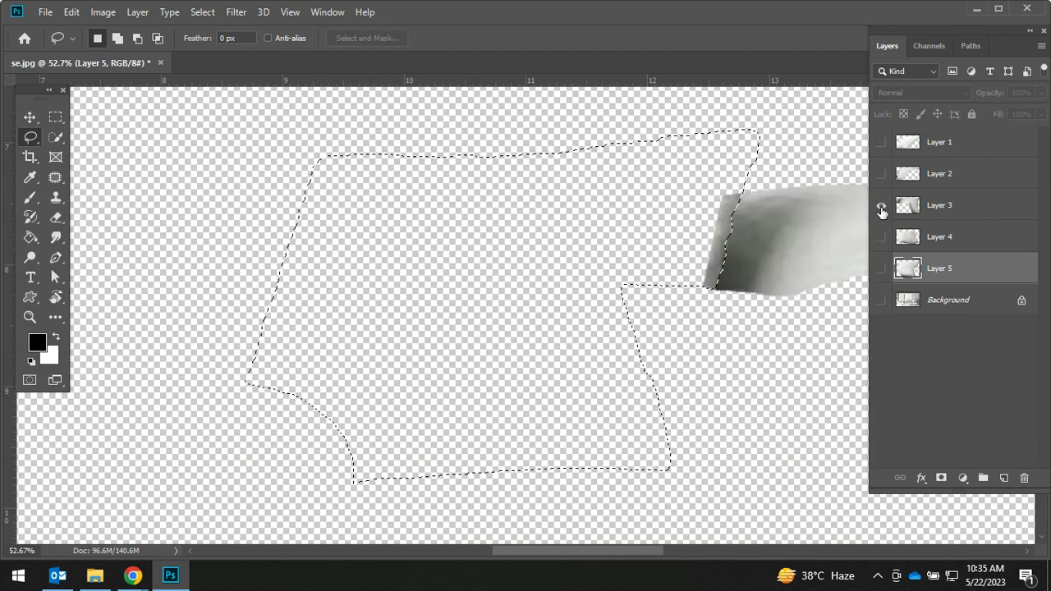
click(953, 210)
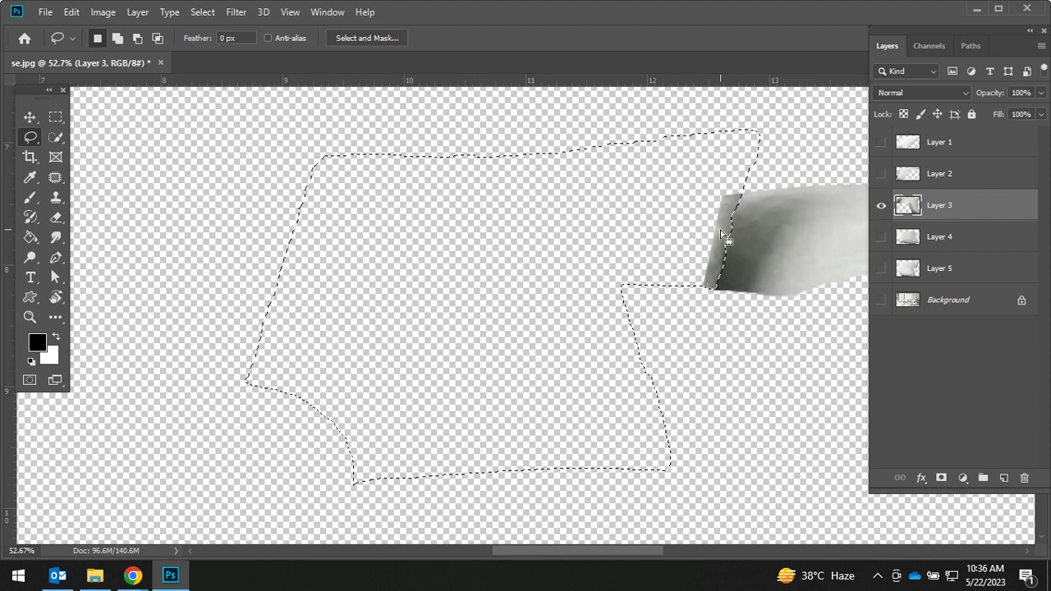
key(Delete)
key(ctrl+d)
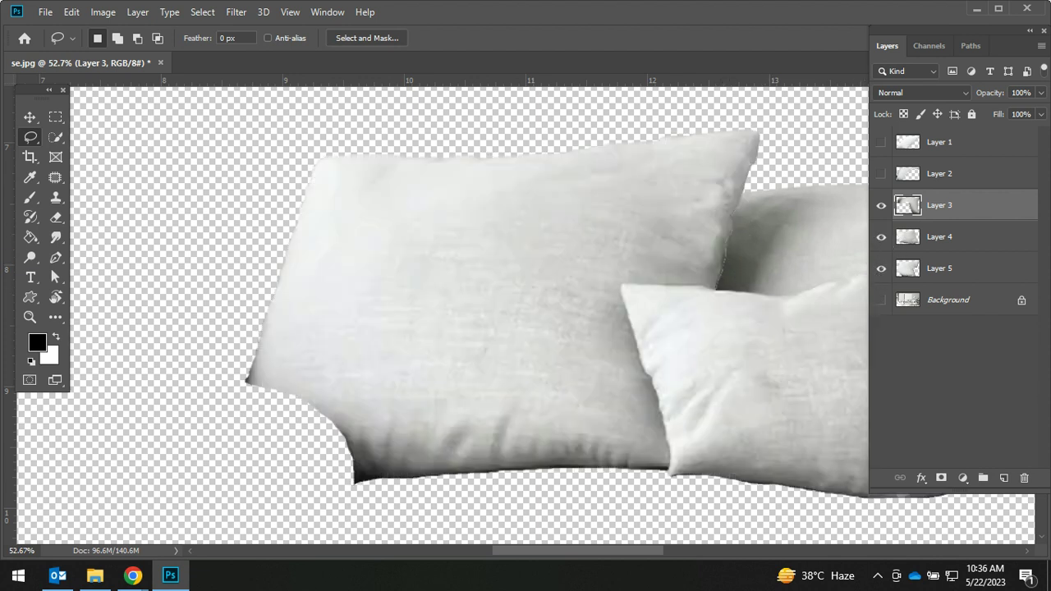
Step: Show all pillow layers again and make the Background photo the working layer
click(881, 301)
click(881, 301)
drag(272, 323, 782, 306)
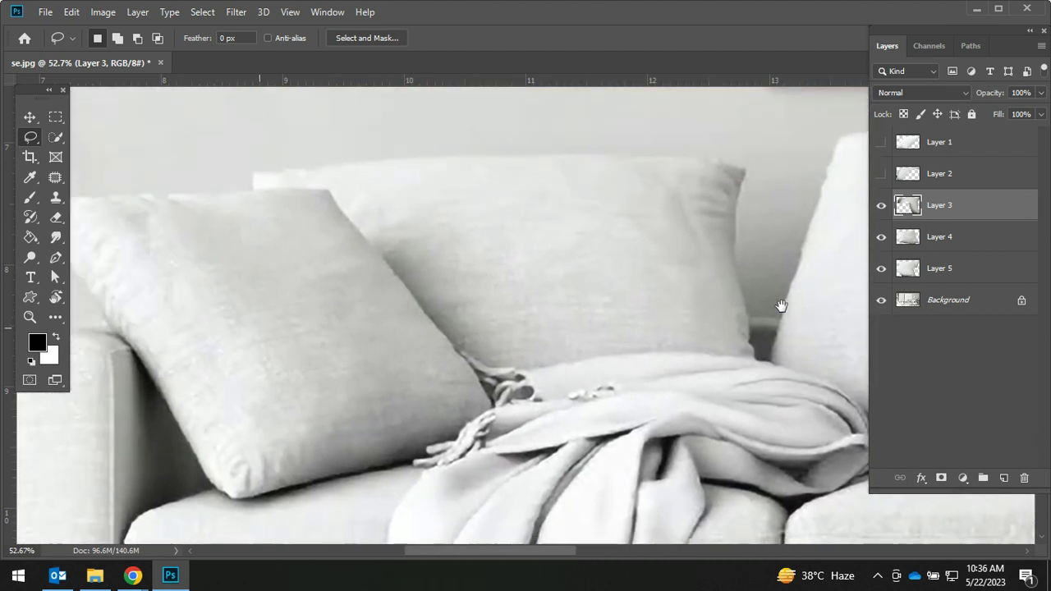
scroll(785, 316, down, 3)
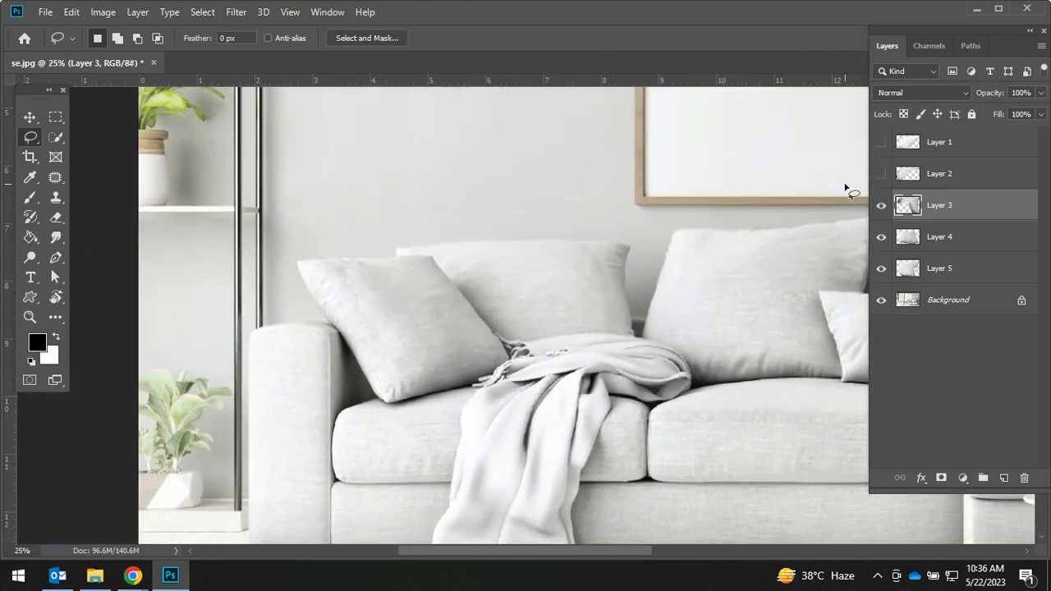
click(974, 310)
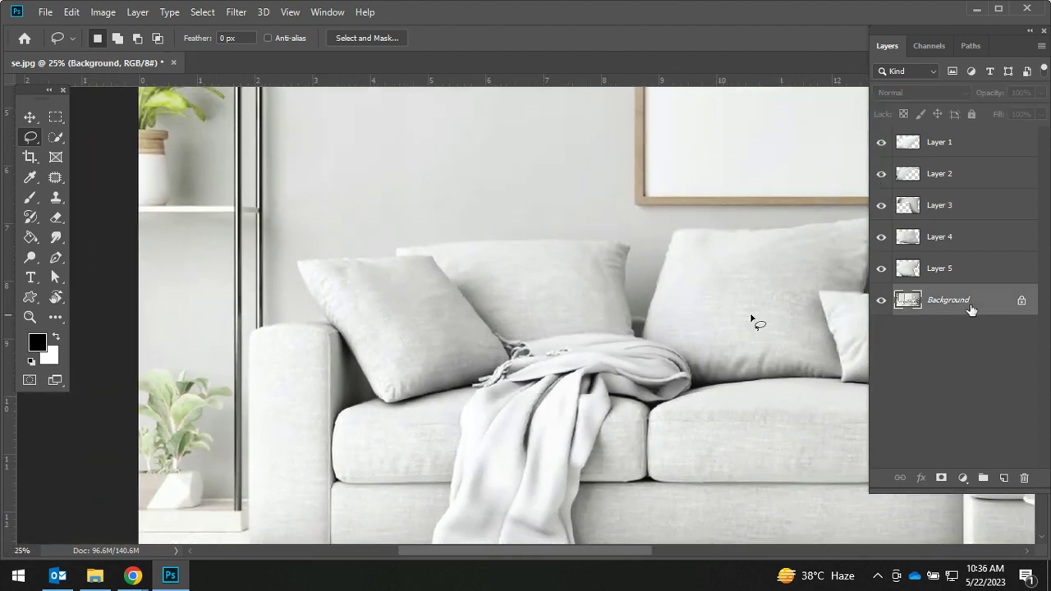
scroll(606, 321, up, 2)
scroll(630, 341, up, 2)
scroll(630, 341, up, 1)
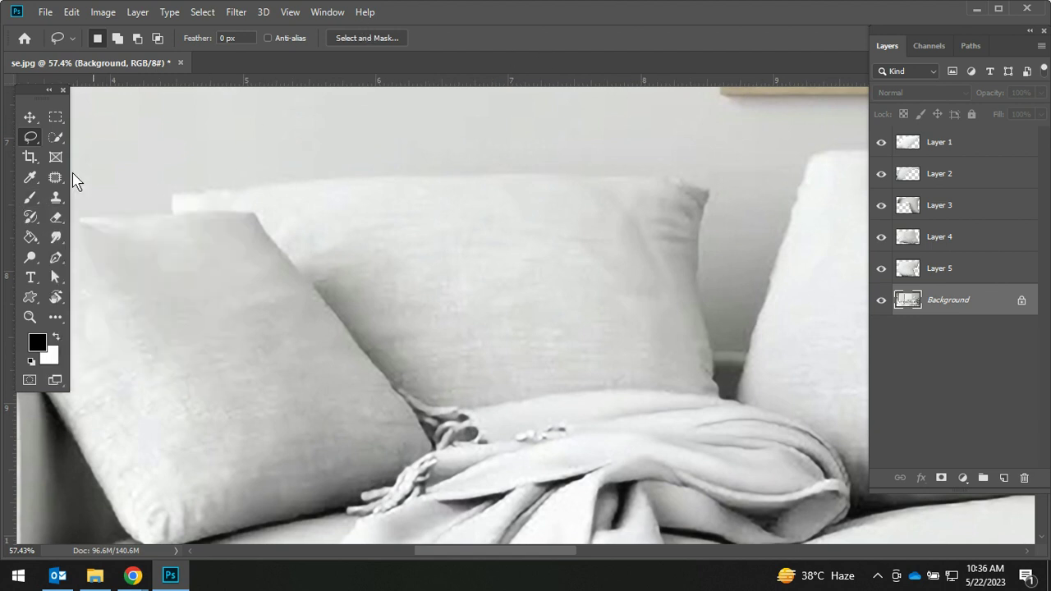
Step: With the Pen tool, start a path at the back pillow's top-right corner, curving down its right edge
click(55, 257)
mouse_move(710, 189)
mouse_down()
mouse_move(734, 215)
mouse_move(716, 210)
mouse_up()
click(710, 194)
click(693, 310)
drag(704, 246, 695, 246)
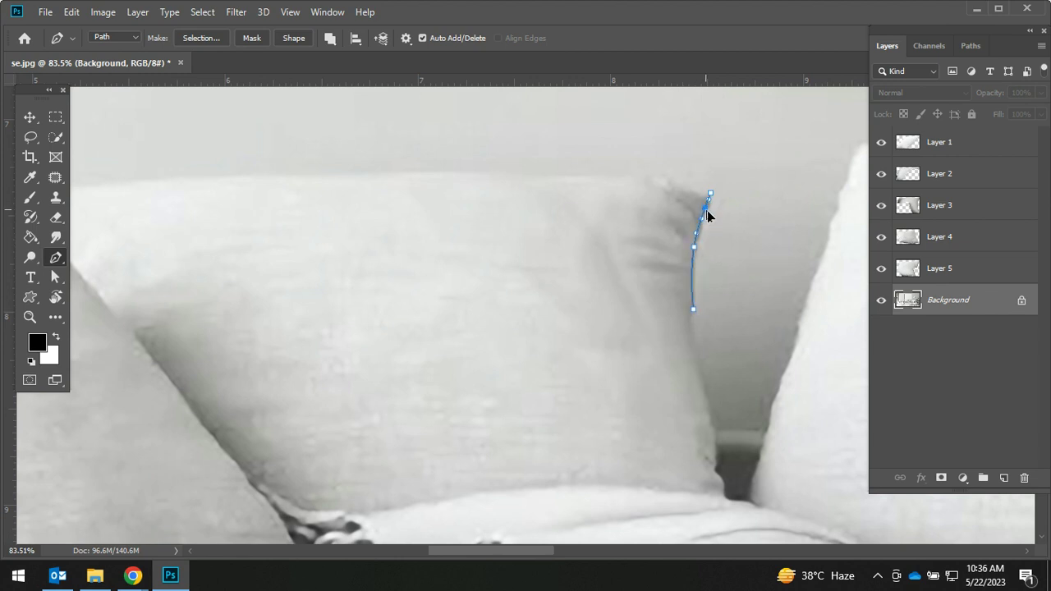
scroll(739, 279, up, 3)
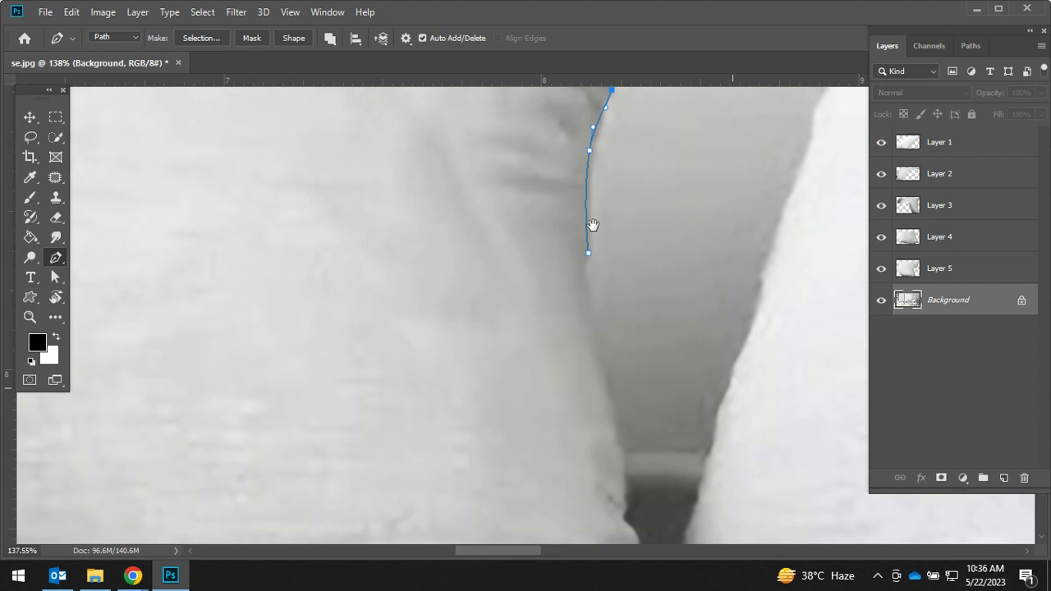
scroll(534, 169, up, 1)
scroll(535, 177, up, 2)
Step: Extend the curved path further down the pillow's right edge, smoothing out kinked points
drag(530, 172, 535, 178)
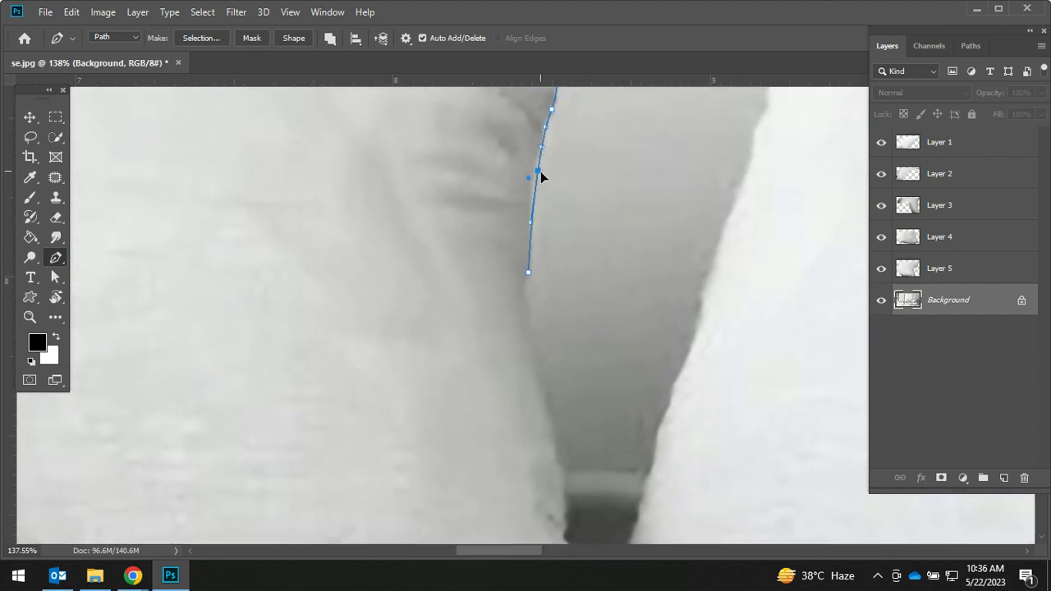
click(519, 309)
ctrl+click(535, 305)
click(528, 267)
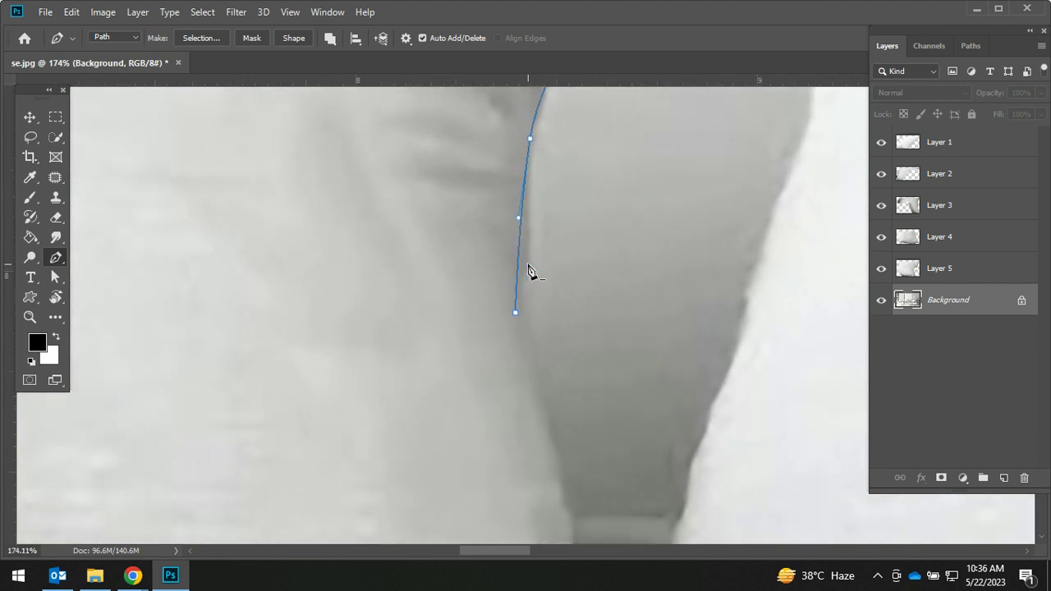
drag(517, 265, 529, 257)
mouse_move(534, 357)
mouse_down()
mouse_move(521, 164)
mouse_move(524, 277)
mouse_move(536, 296)
mouse_up()
click(527, 298)
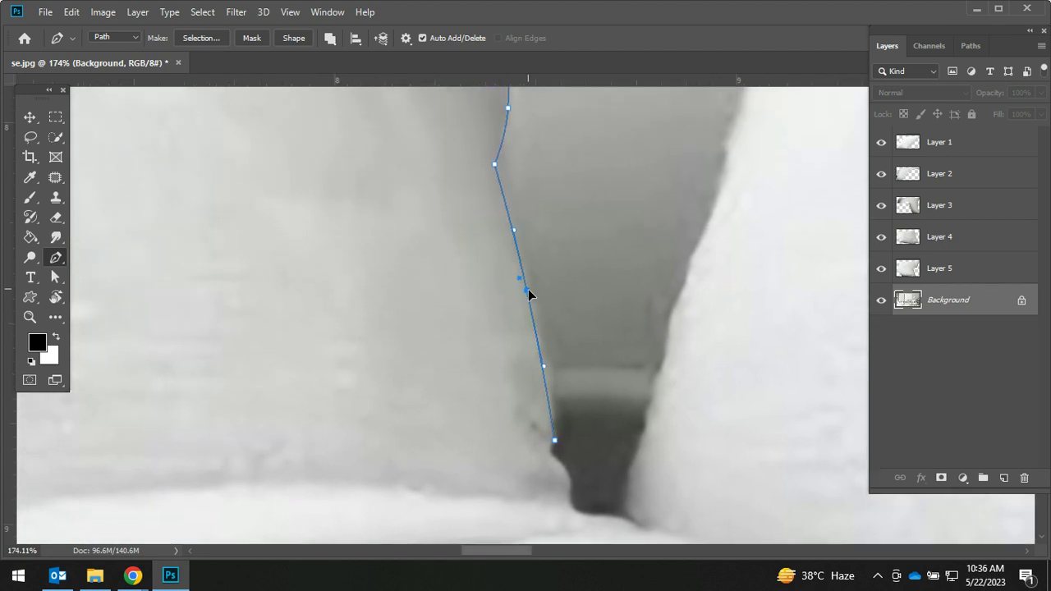
mouse_move(490, 172)
mouse_down()
mouse_move(516, 168)
mouse_move(502, 164)
mouse_up()
scroll(555, 329, down, 3)
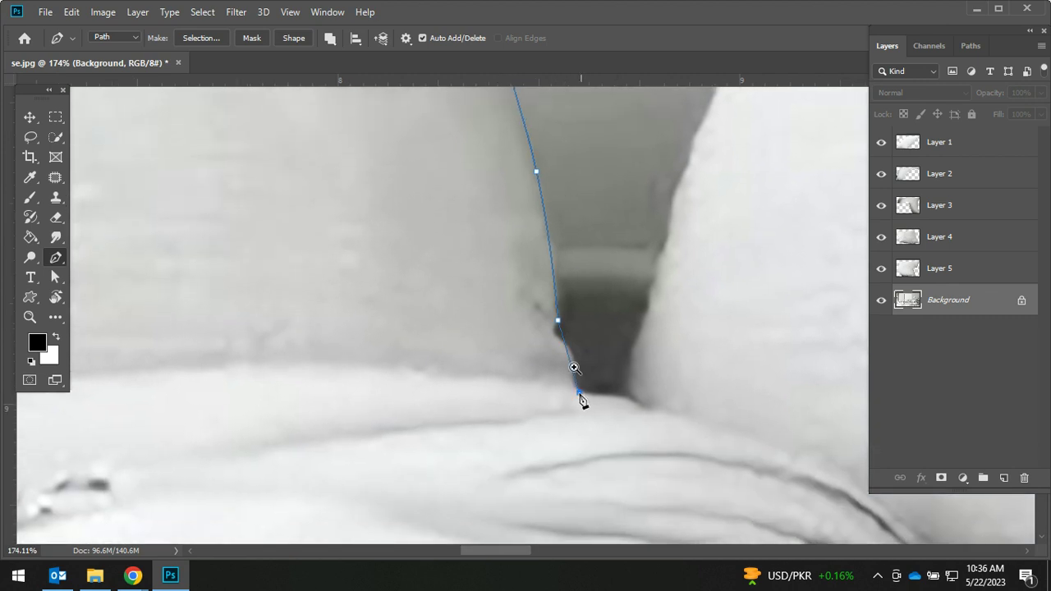
scroll(582, 400, up, 2)
scroll(579, 386, up, 2)
drag(563, 335, 569, 335)
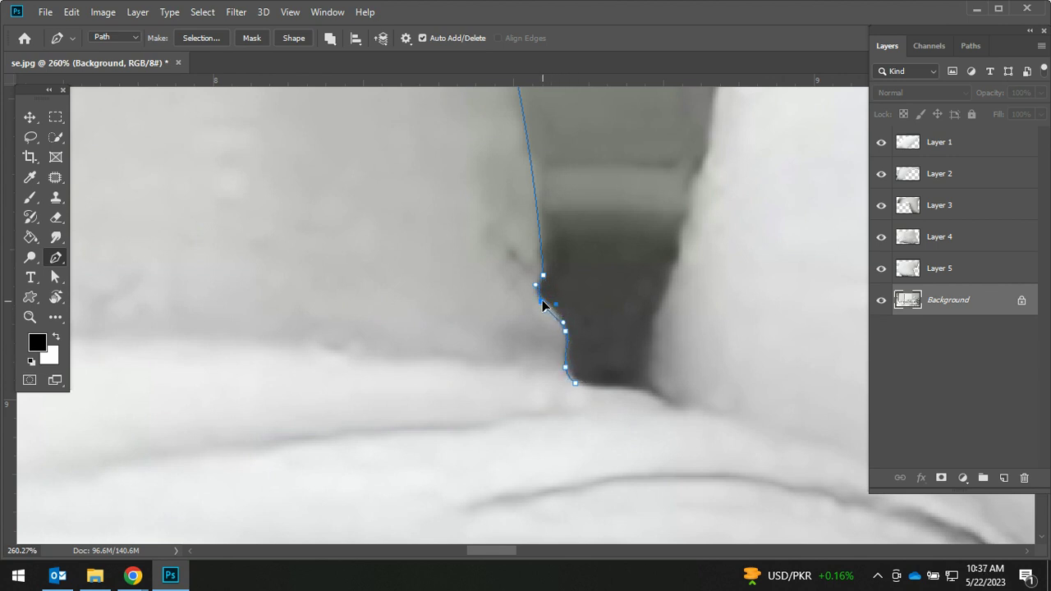
Step: Refine the curve around the pillow's bottom-right corner and undo a stray point
scroll(573, 332, up, 2)
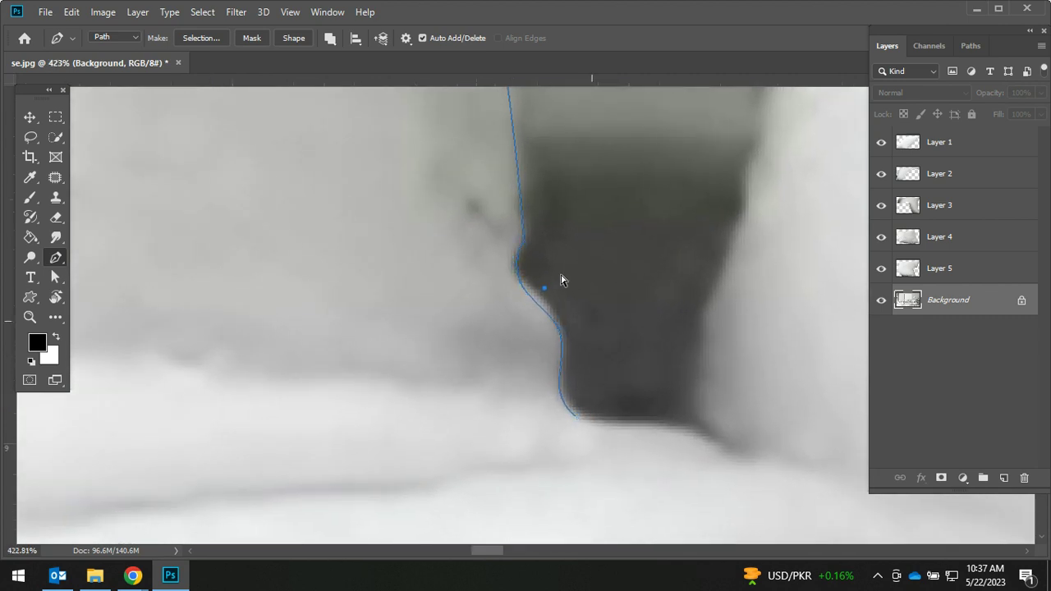
mouse_move(525, 245)
mouse_down()
mouse_move(535, 276)
mouse_move(528, 237)
mouse_up()
drag(561, 336, 554, 318)
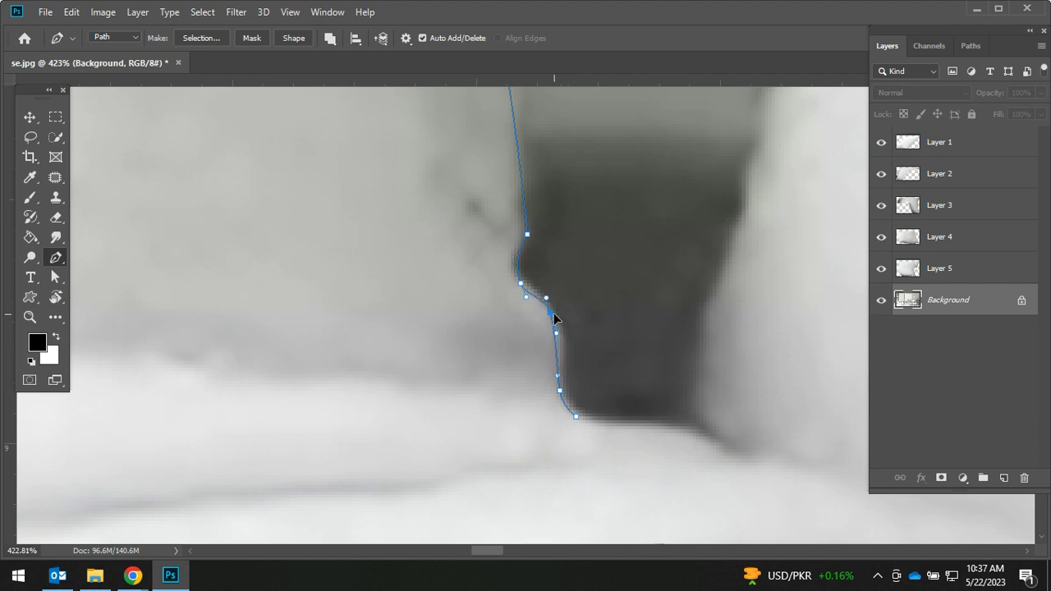
scroll(568, 423, down, 2)
scroll(569, 423, down, 2)
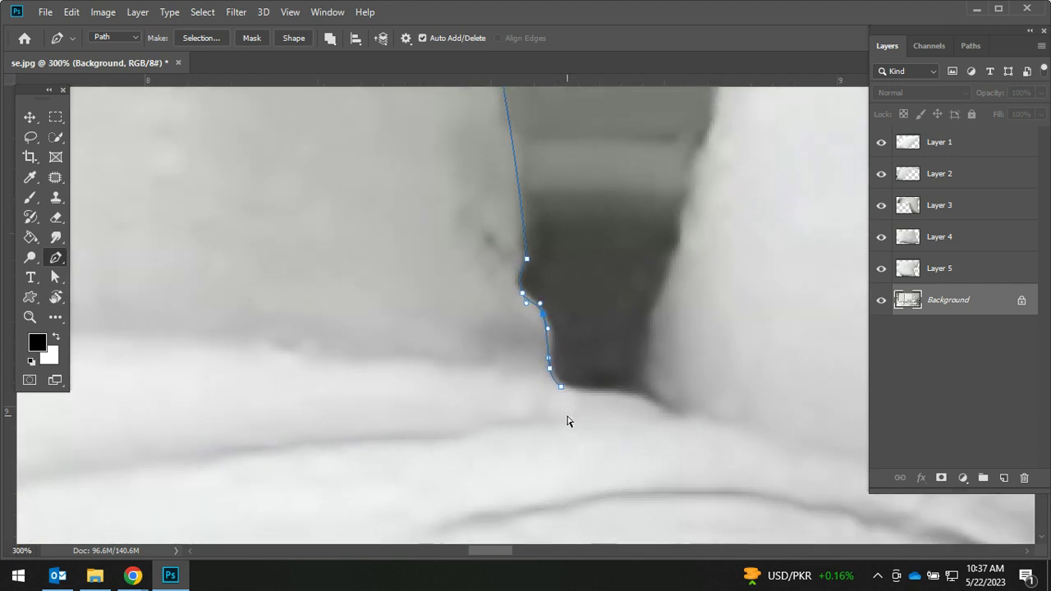
scroll(568, 423, down, 1)
drag(465, 352, 688, 363)
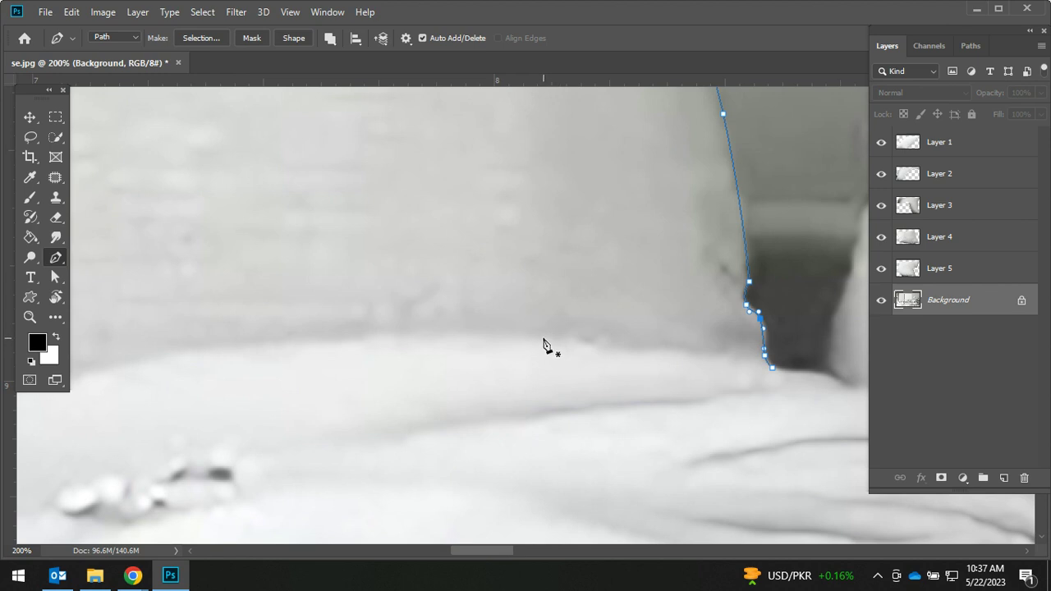
key(ctrl+z)
Step: Trace the pillow's bottom edge leftward along the throw with curved anchors
click(528, 336)
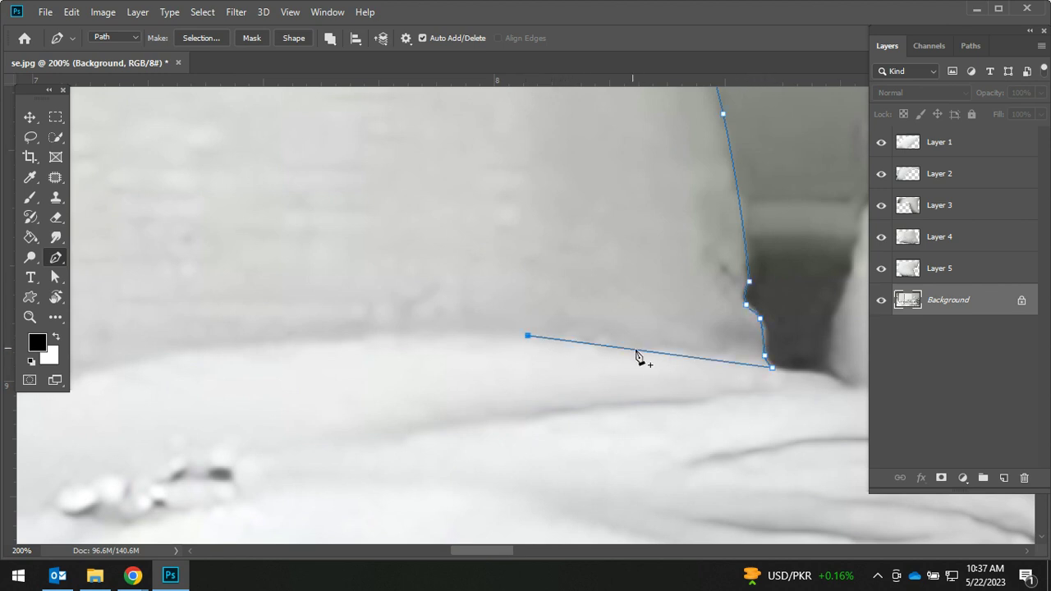
click(666, 354)
drag(665, 354, 665, 348)
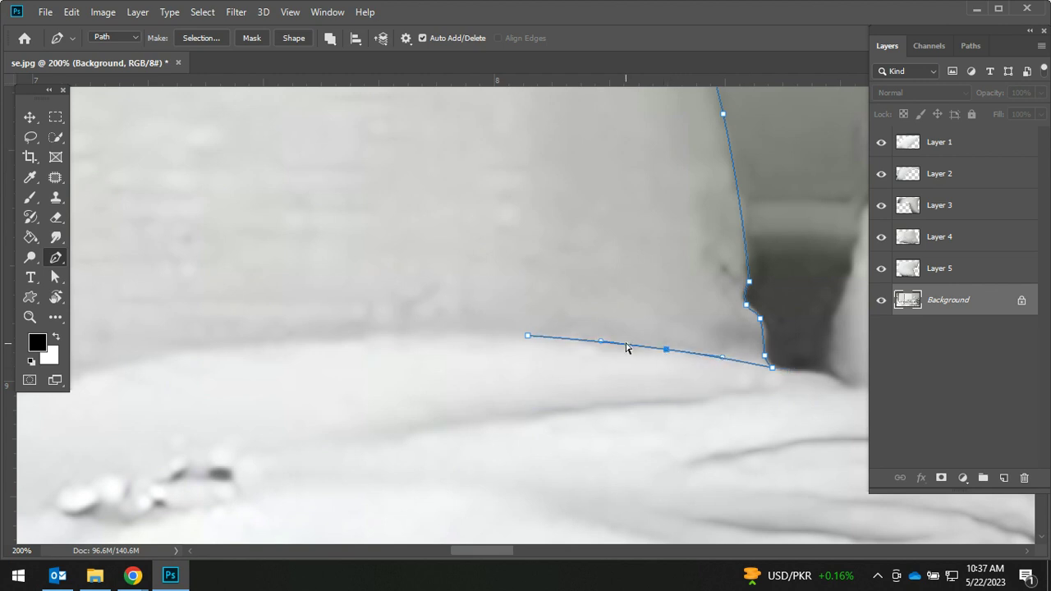
click(625, 348)
drag(572, 346, 568, 339)
drag(525, 340, 861, 256)
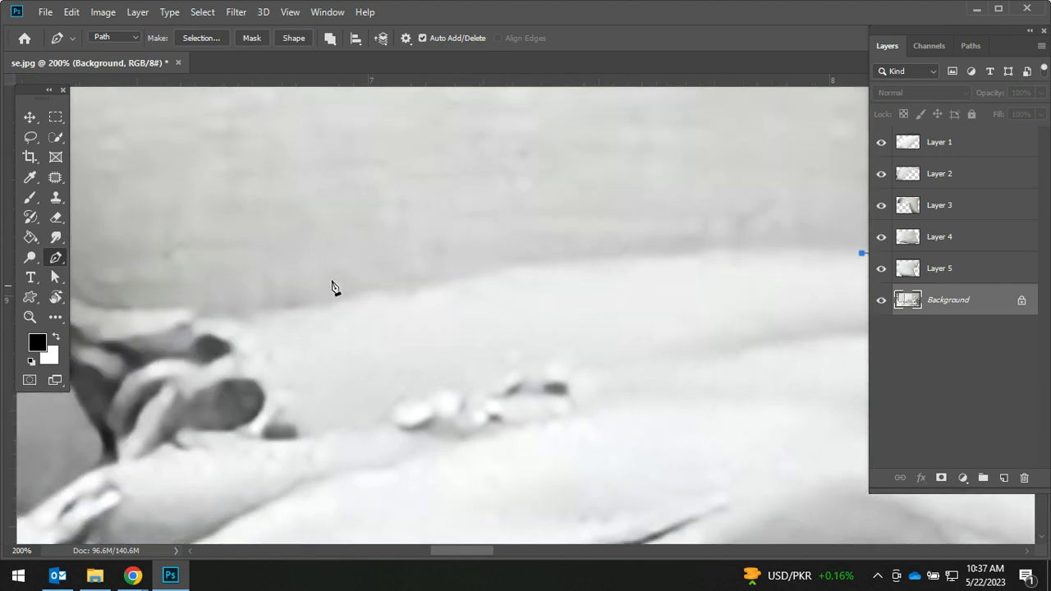
click(413, 291)
drag(665, 272, 647, 257)
drag(478, 296, 657, 328)
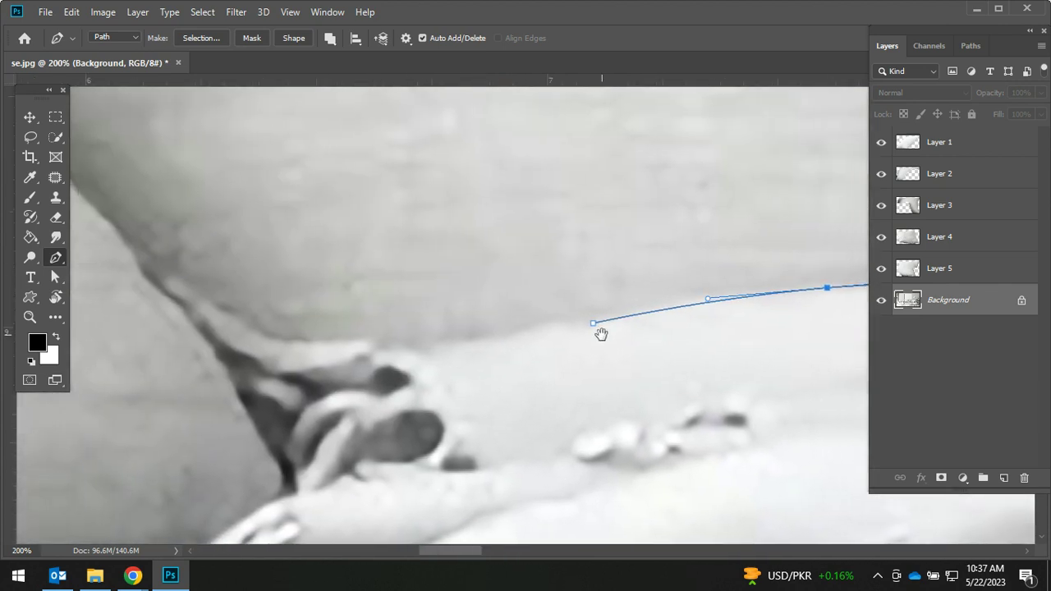
click(403, 351)
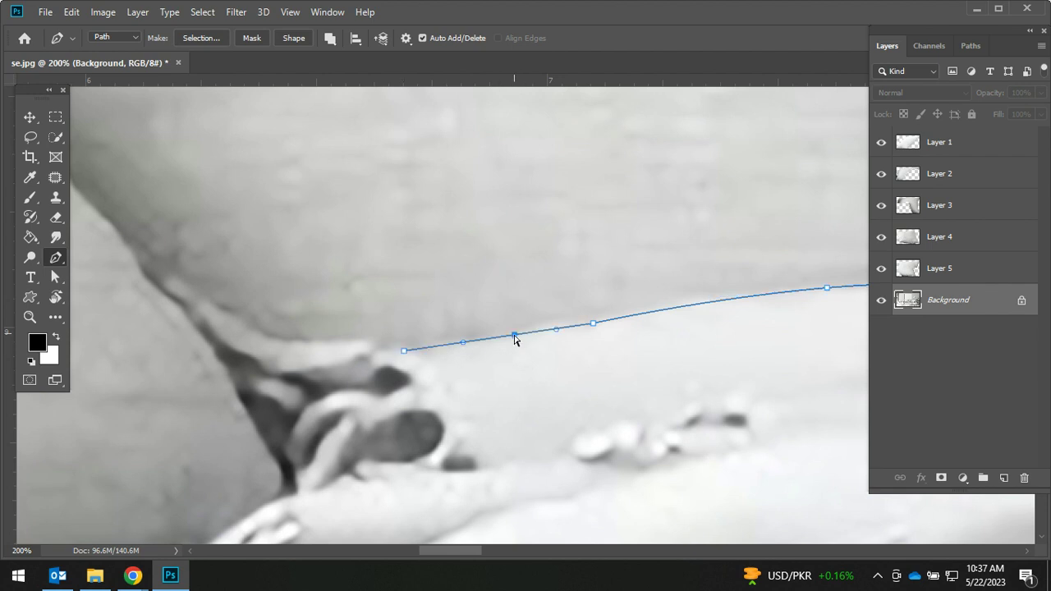
drag(465, 345, 457, 358)
mouse_move(537, 276)
mouse_down()
mouse_move(590, 290)
mouse_move(730, 279)
mouse_up()
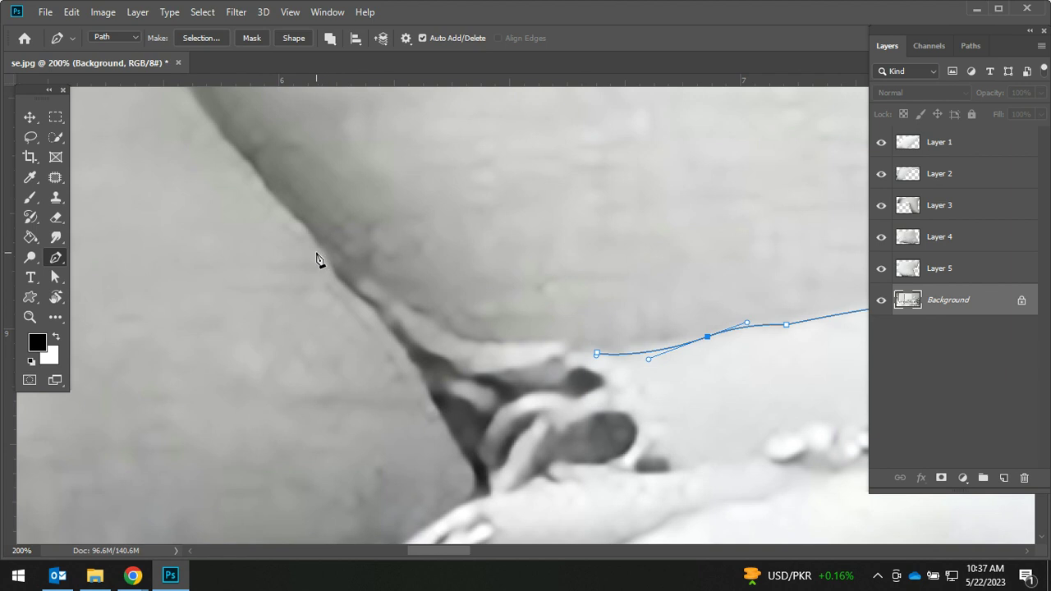
Step: Carry the path up the pillow's left side to its top corner where the pillows meet
click(247, 260)
scroll(422, 247, up, 1)
drag(480, 341, 465, 354)
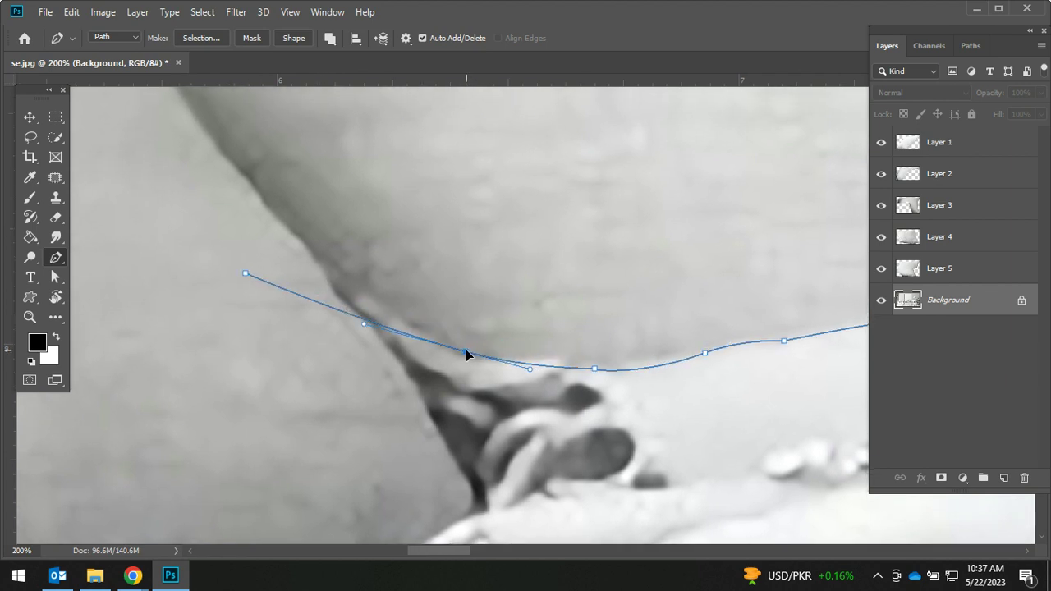
drag(548, 371, 548, 365)
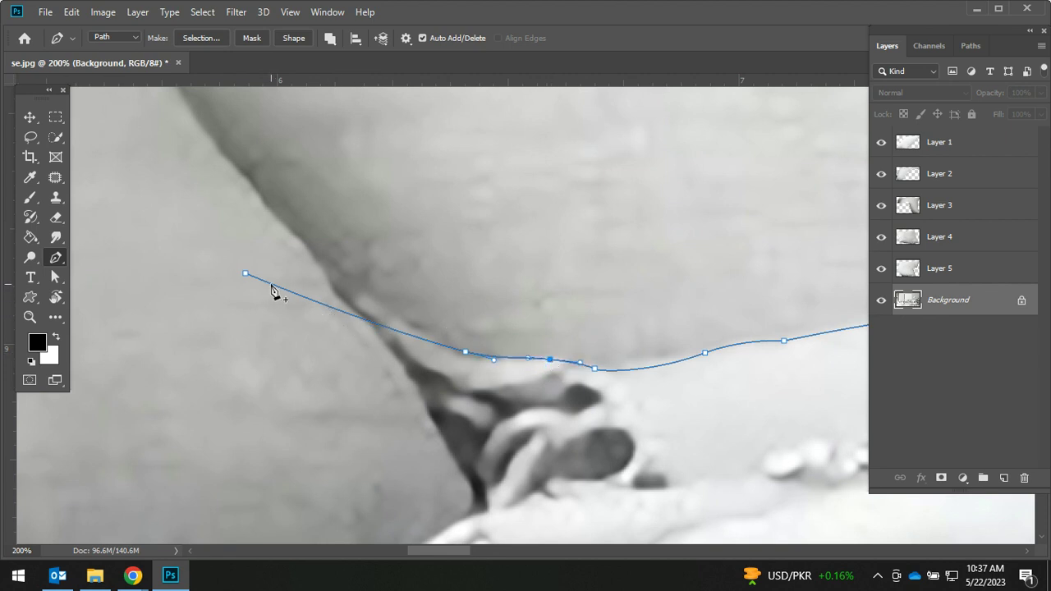
drag(244, 275, 204, 205)
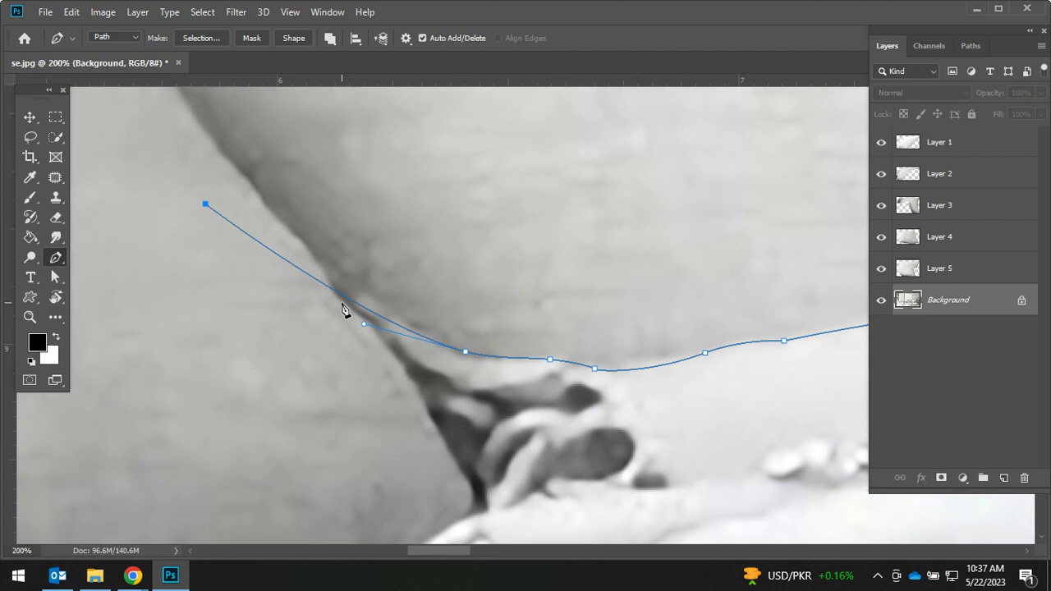
mouse_move(377, 315)
mouse_down()
mouse_move(375, 303)
mouse_move(336, 298)
mouse_up()
drag(255, 239, 424, 279)
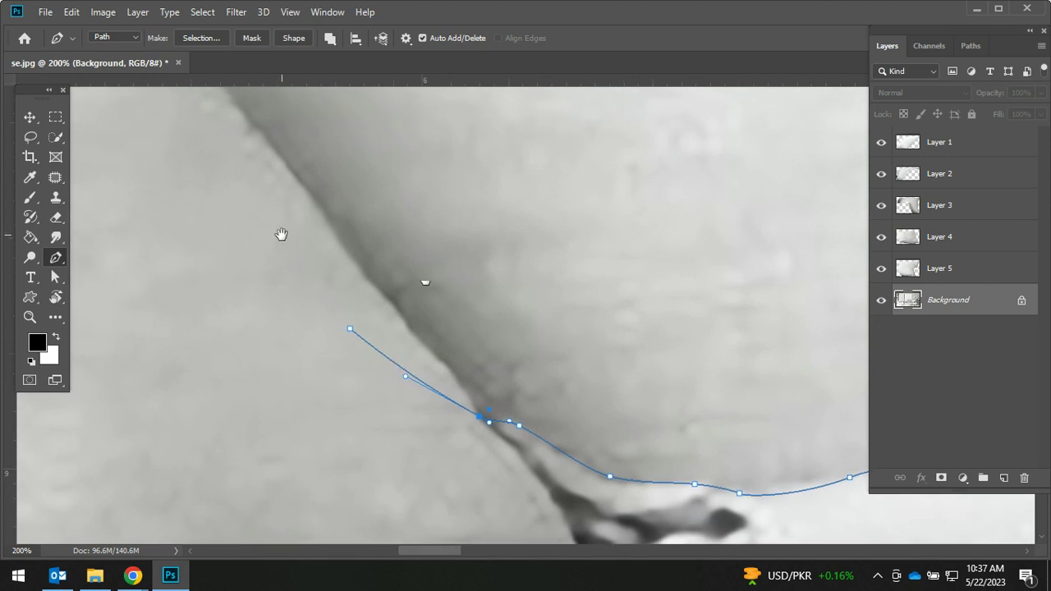
drag(325, 248, 378, 363)
click(221, 273)
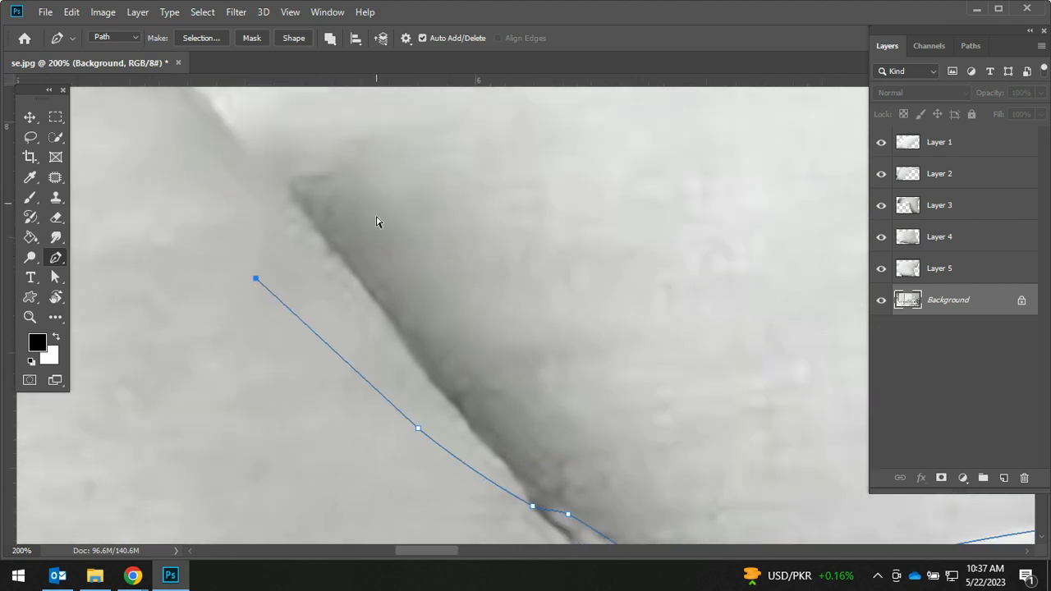
scroll(378, 223, down, 10)
scroll(436, 254, up, 3)
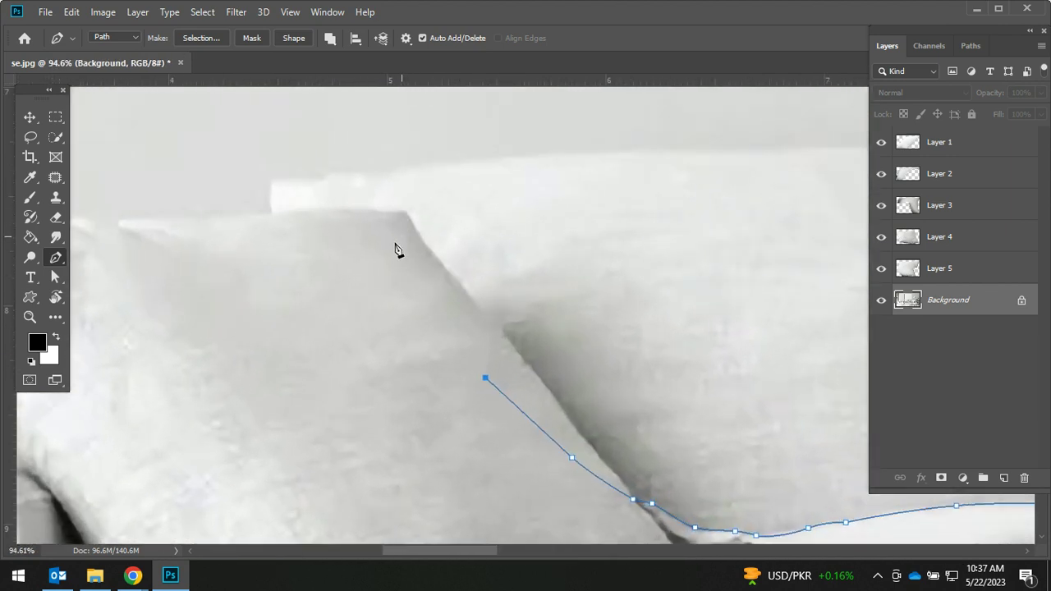
click(279, 238)
Step: Run the path along the middle back pillow's top edge, adjusting and removing anchors
scroll(285, 199, up, 2)
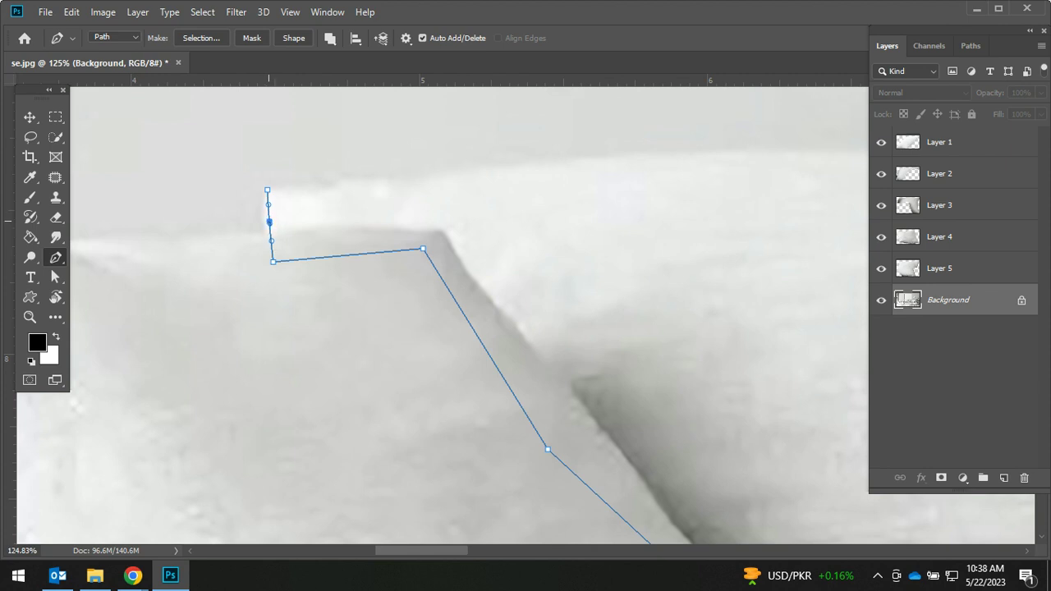
drag(465, 239, 353, 304)
click(561, 228)
click(355, 244)
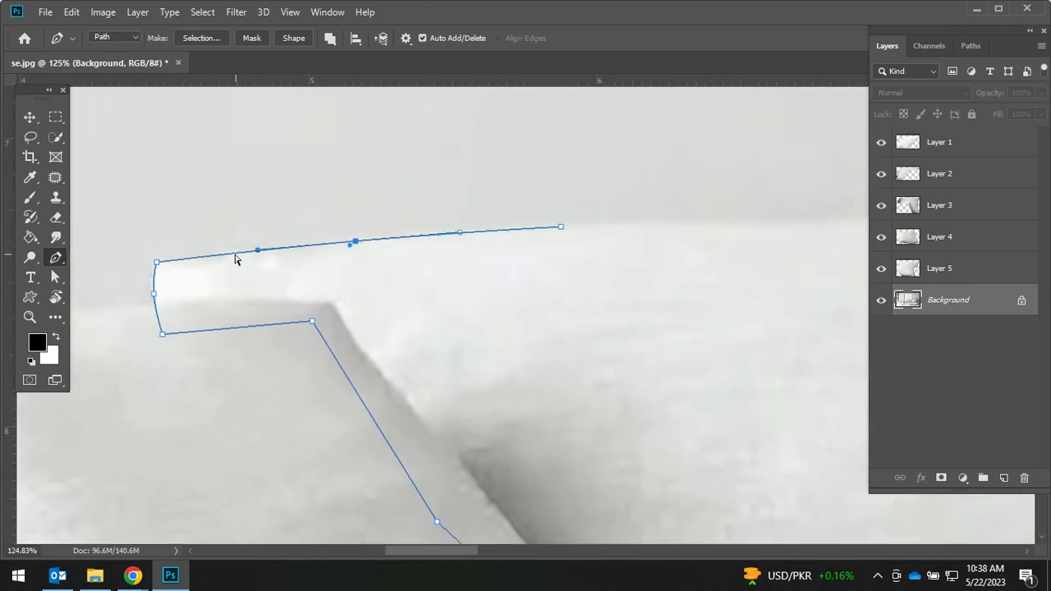
drag(160, 266, 154, 269)
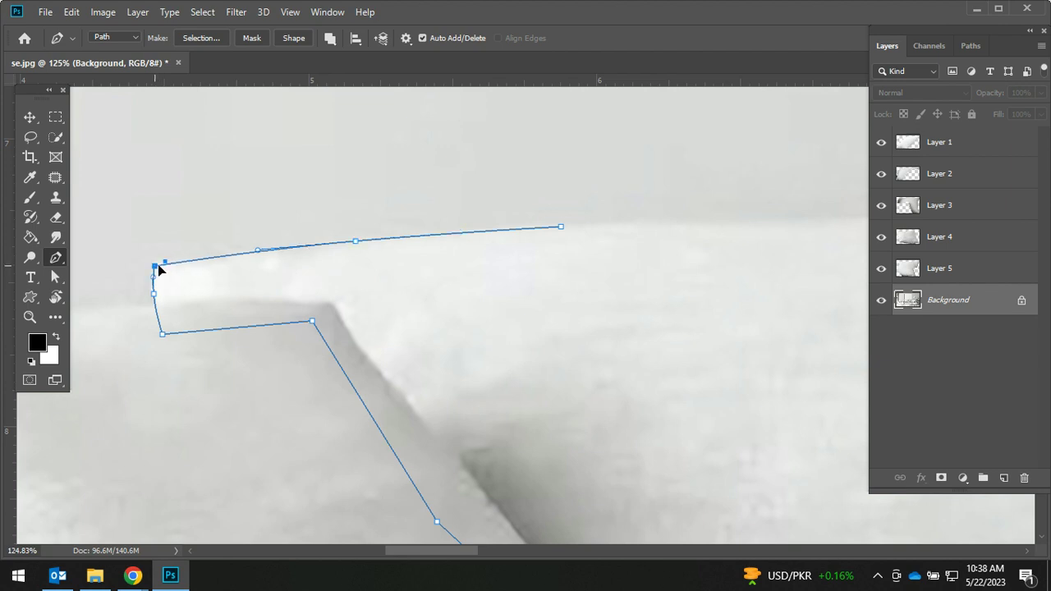
scroll(490, 237, right, 5)
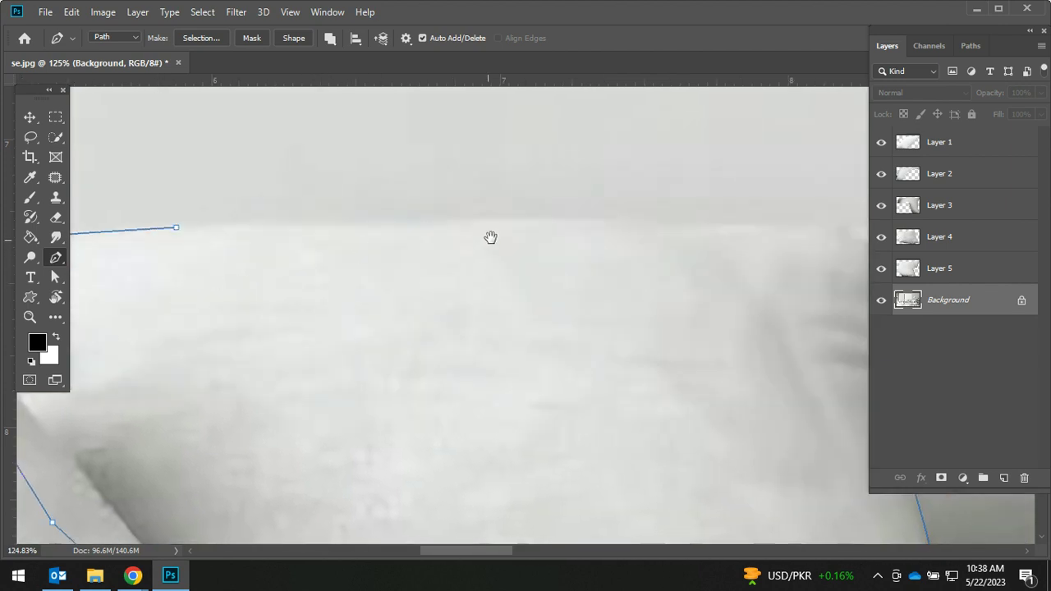
click(559, 220)
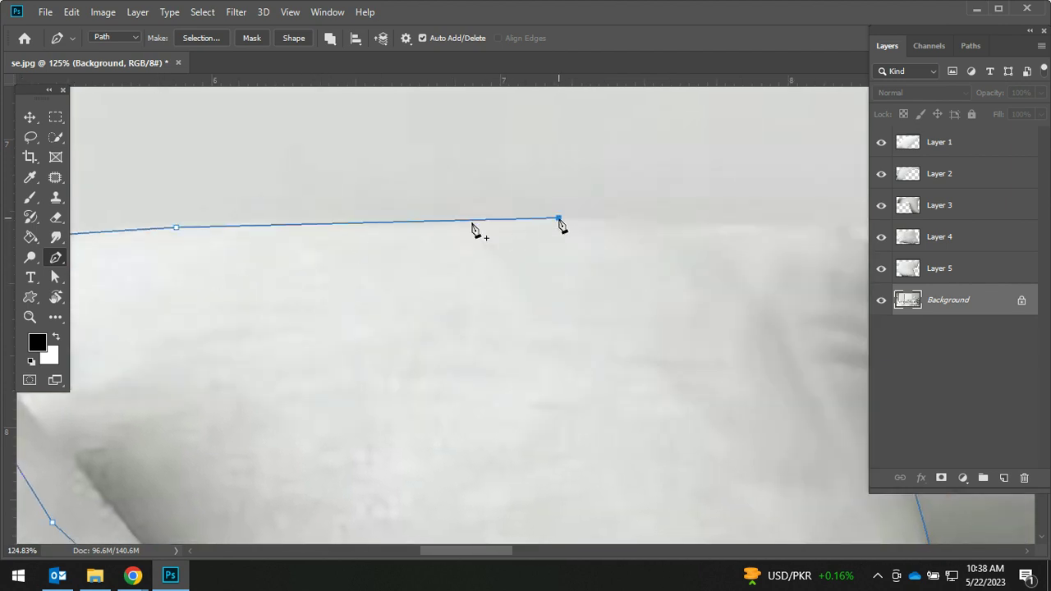
click(176, 229)
drag(336, 230, 253, 223)
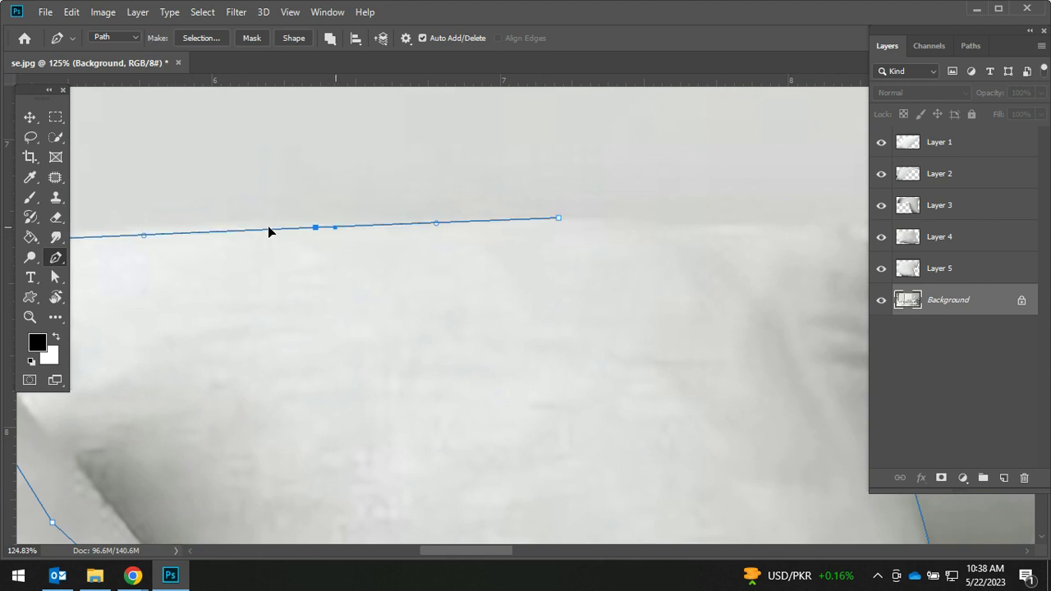
scroll(518, 268, left, 4)
drag(678, 276, 685, 273)
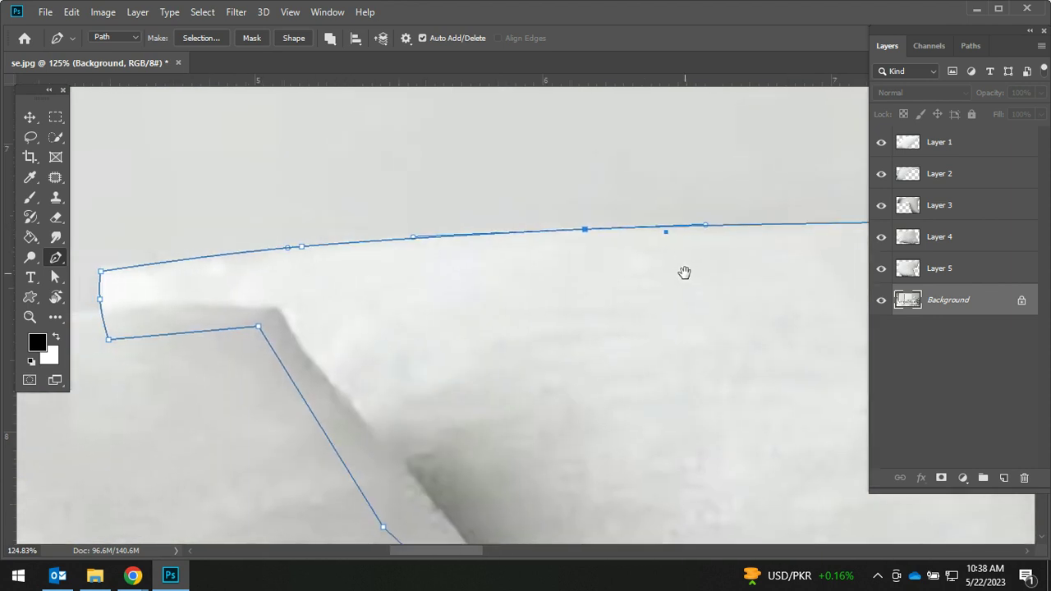
drag(102, 272, 99, 266)
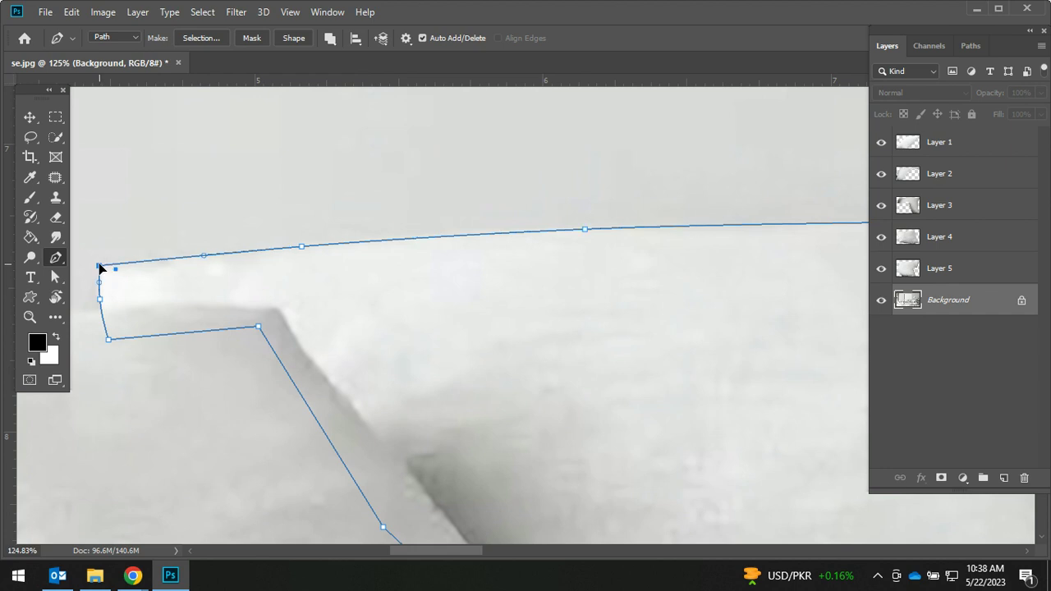
Step: Close the outline at the top-right corner and curve that corner to match the pillow
drag(854, 312, 125, 267)
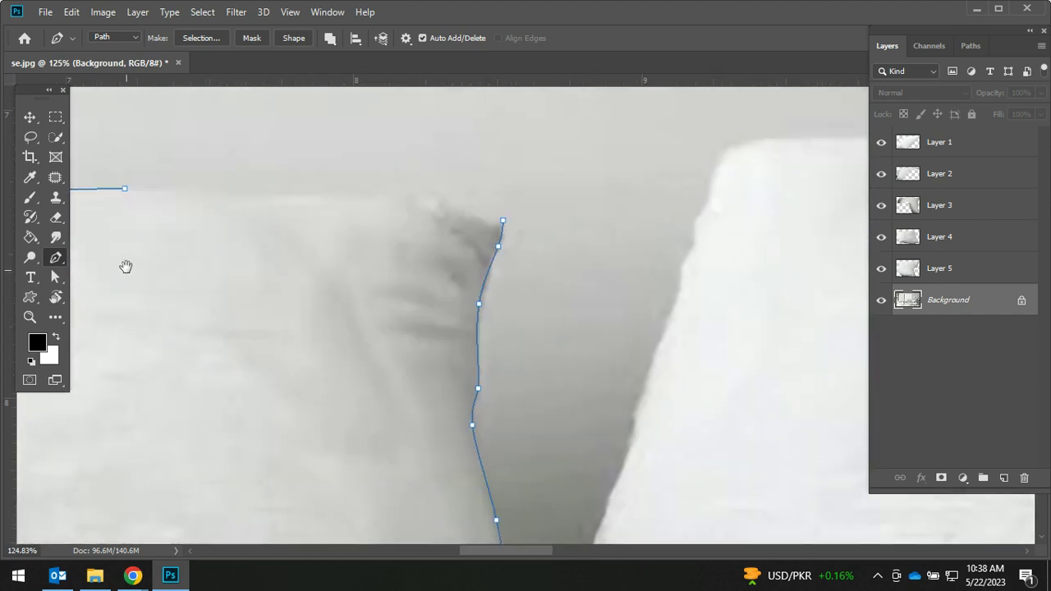
click(503, 221)
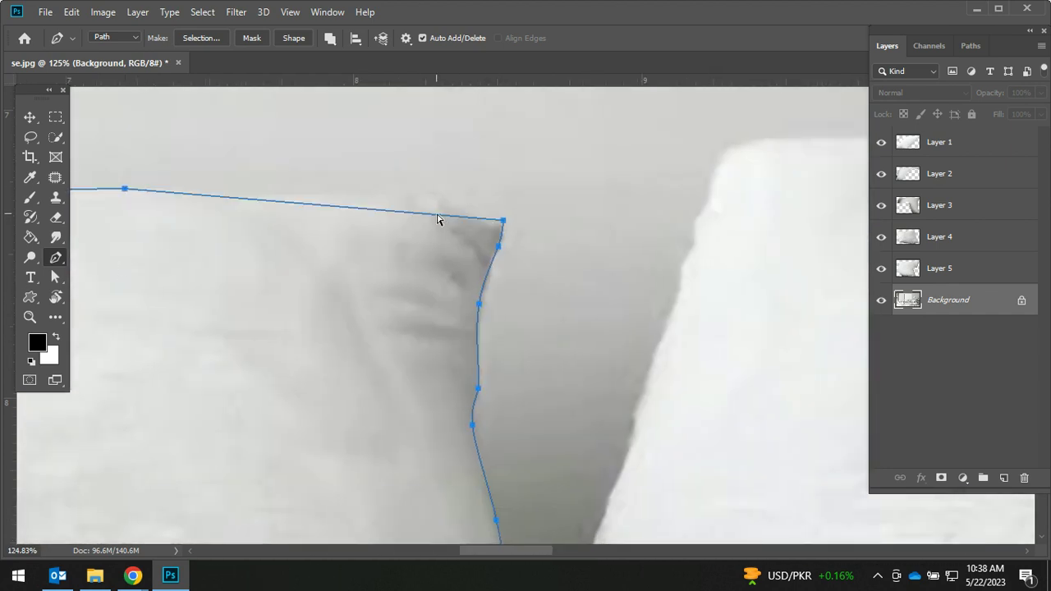
drag(438, 216, 472, 206)
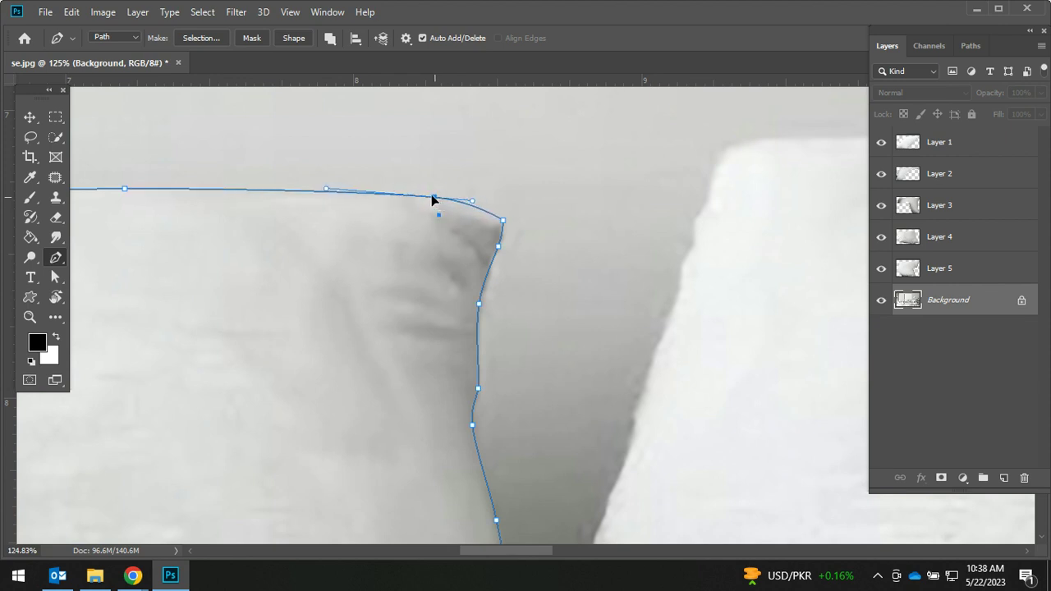
click(477, 207)
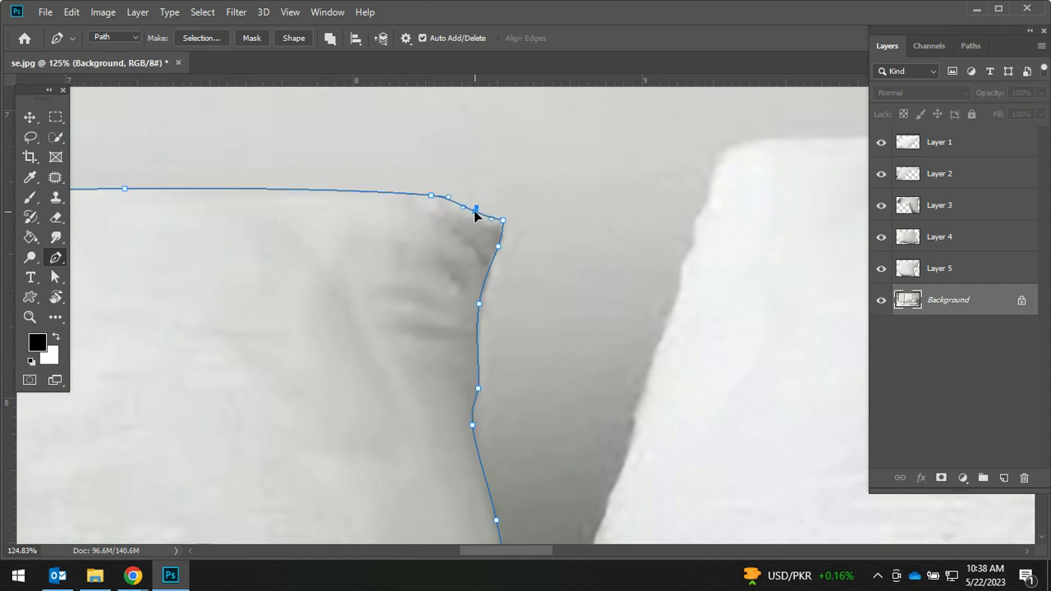
ctrl+click(521, 349)
scroll(509, 367, down, 1)
scroll(512, 366, down, 2)
mouse_move(498, 371)
mouse_down()
mouse_move(505, 274)
mouse_move(558, 239)
mouse_up()
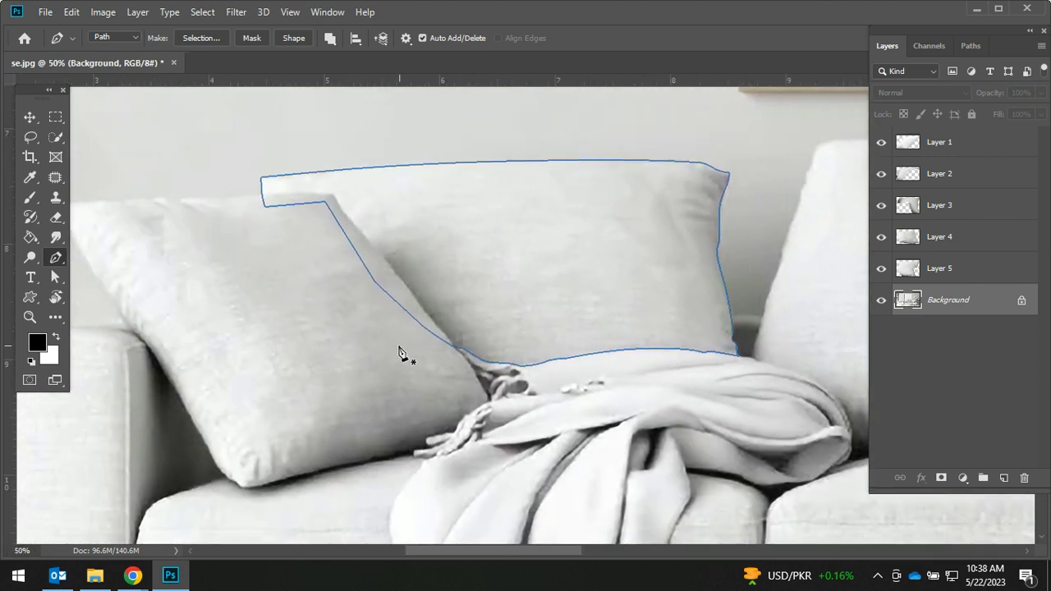
Step: Convert the pillow path to a selection and copy it onto new Layer 6
right_click(488, 207)
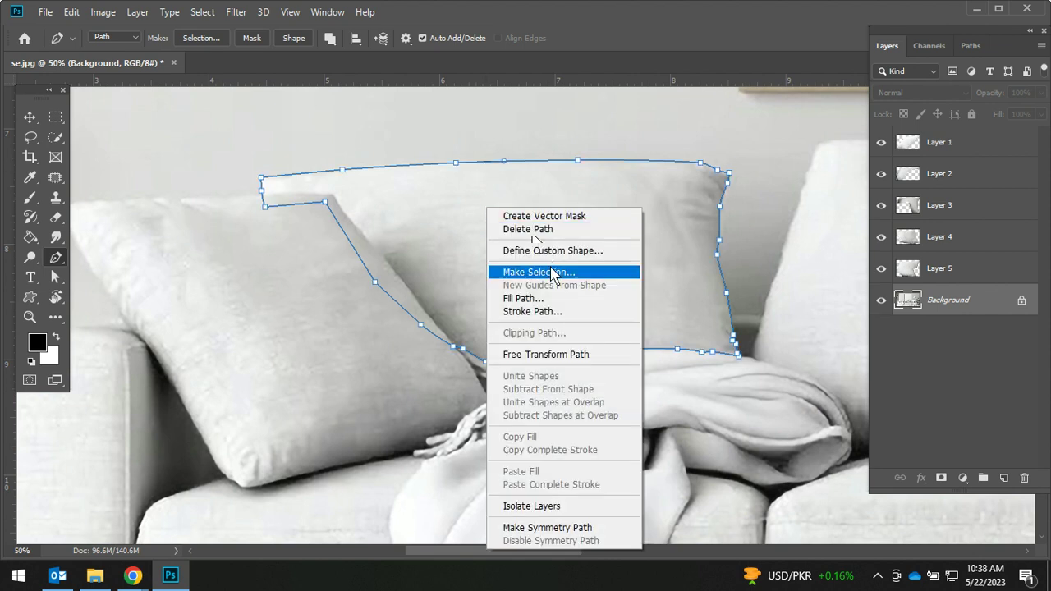
click(542, 272)
click(600, 141)
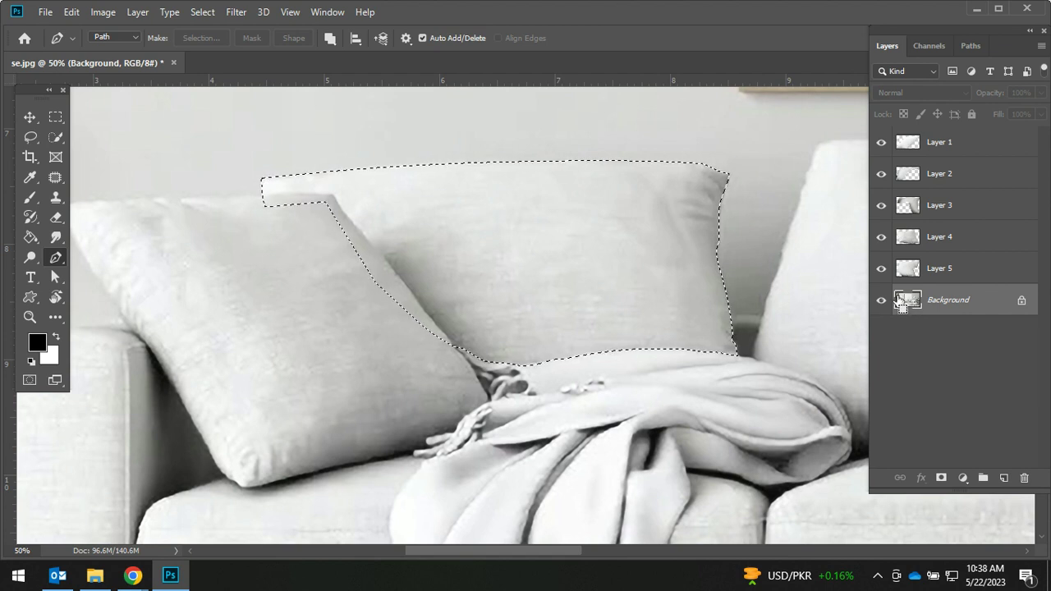
key(ctrl+j)
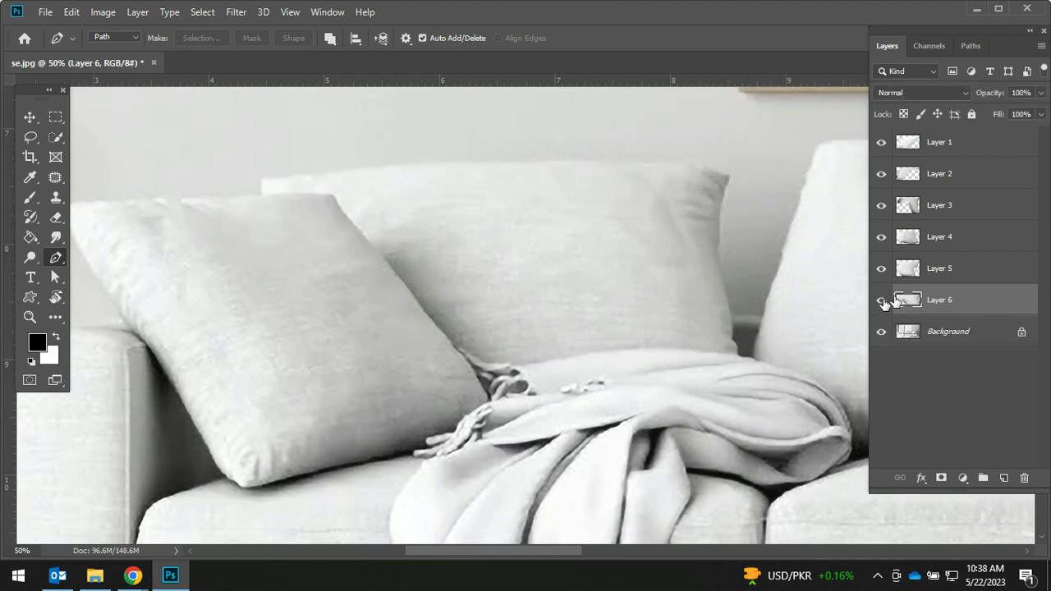
Step: Check the cushion layers' outlines, then make Background active with nothing selected
drag(690, 325, 519, 350)
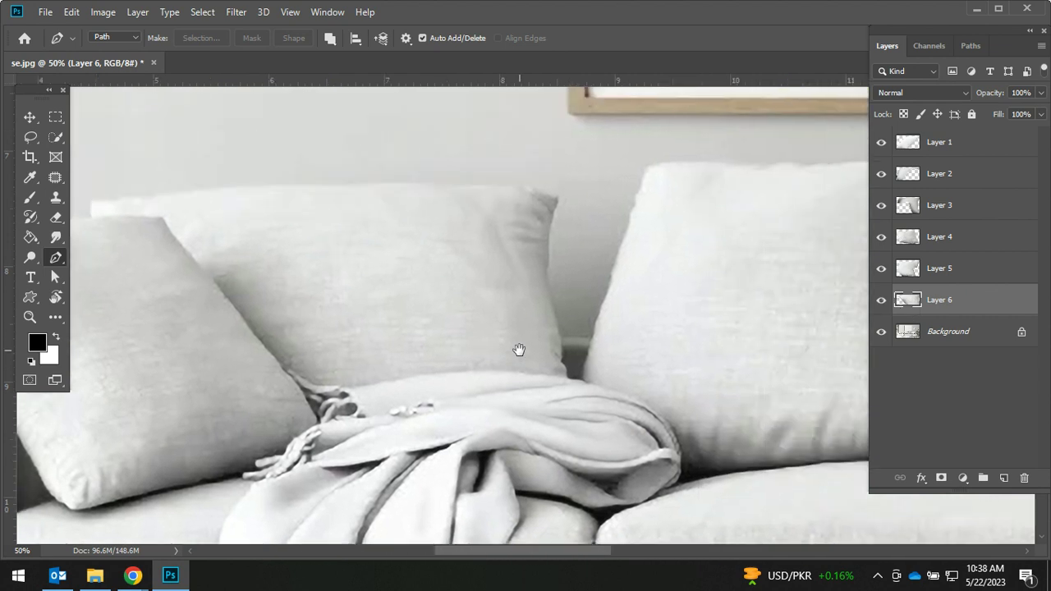
key(ctrl+minus)
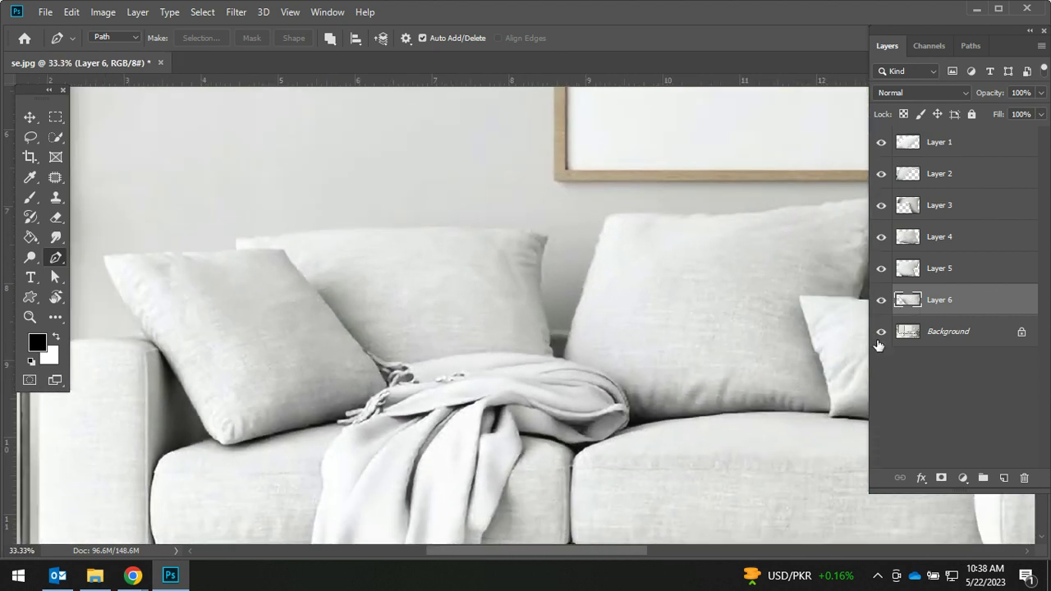
ctrl+click(913, 276)
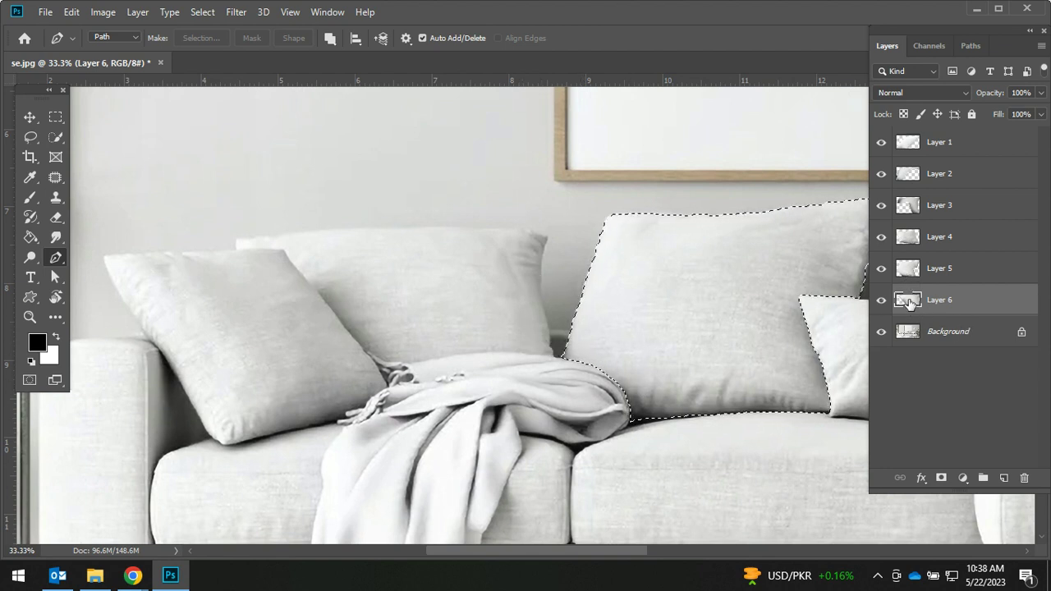
key(ctrl+d)
ctrl+click(908, 302)
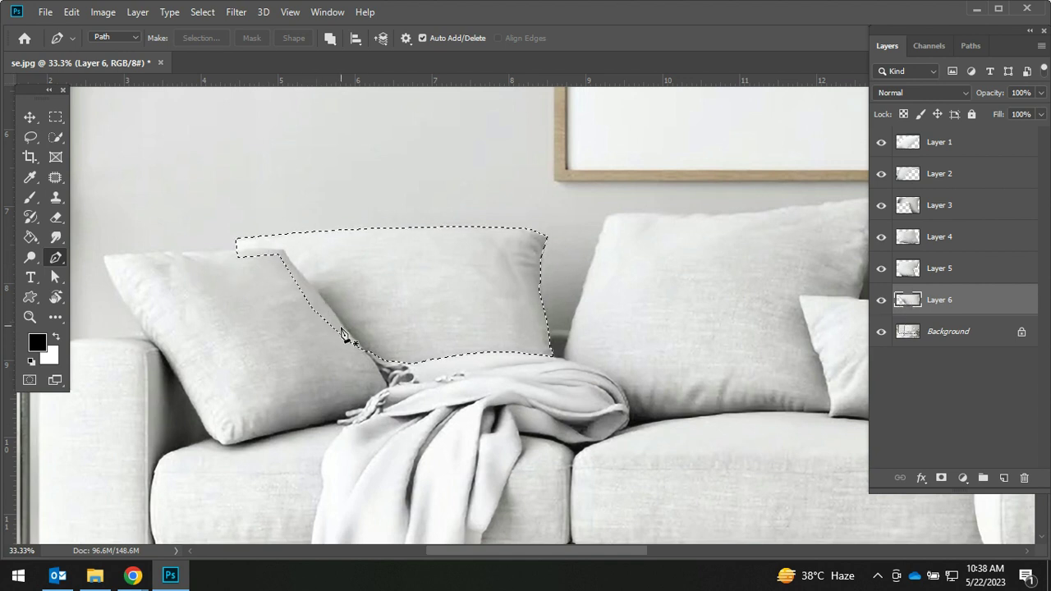
click(909, 336)
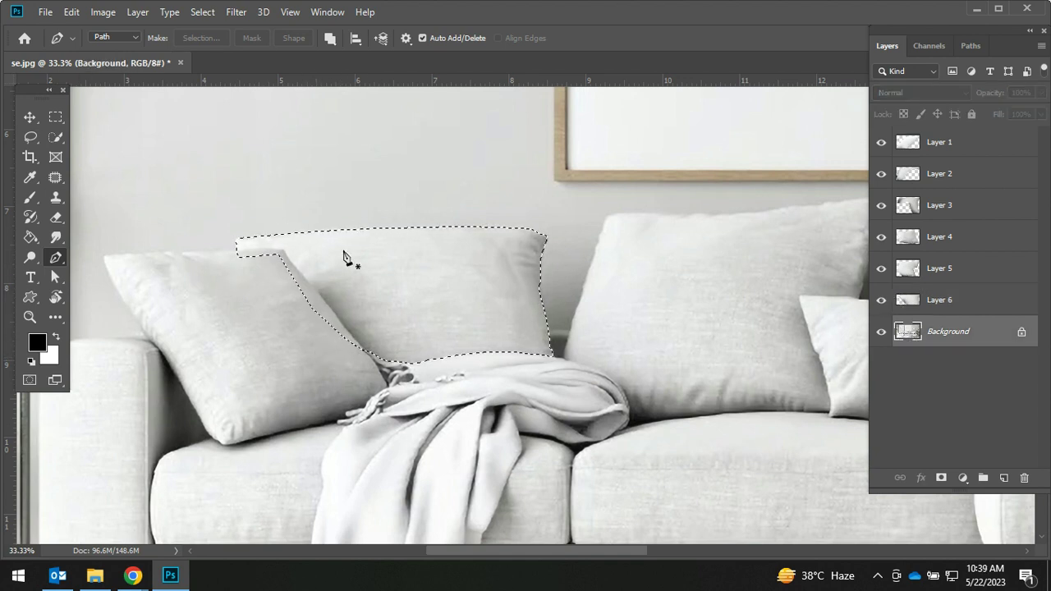
key(ctrl+d)
mouse_move(311, 359)
mouse_down()
mouse_move(347, 383)
mouse_move(509, 352)
mouse_up()
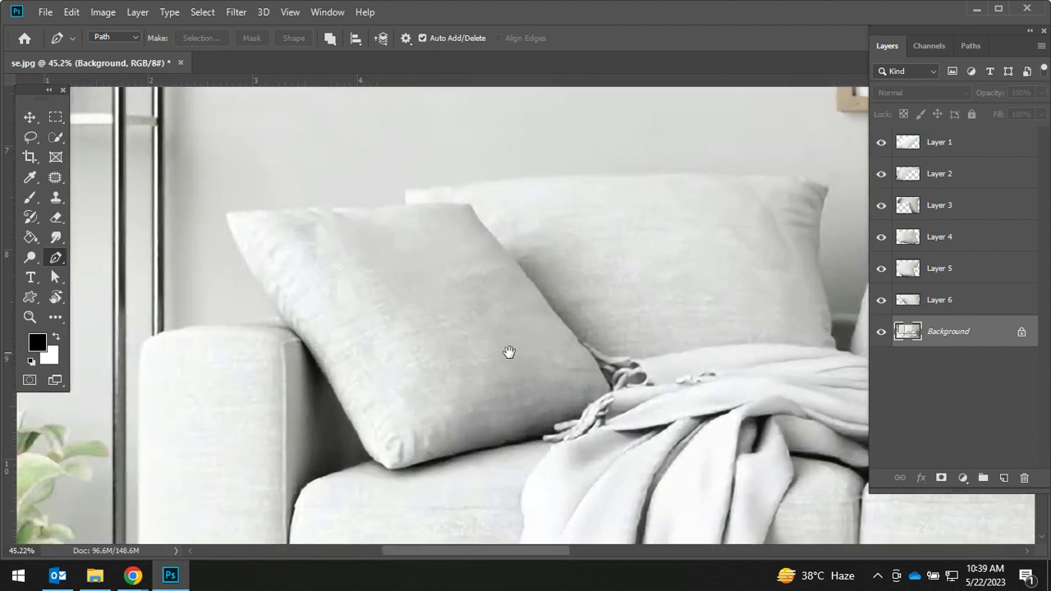
Step: Select the front left pillow with the Quick Selection Tool
right_click(55, 137)
click(107, 134)
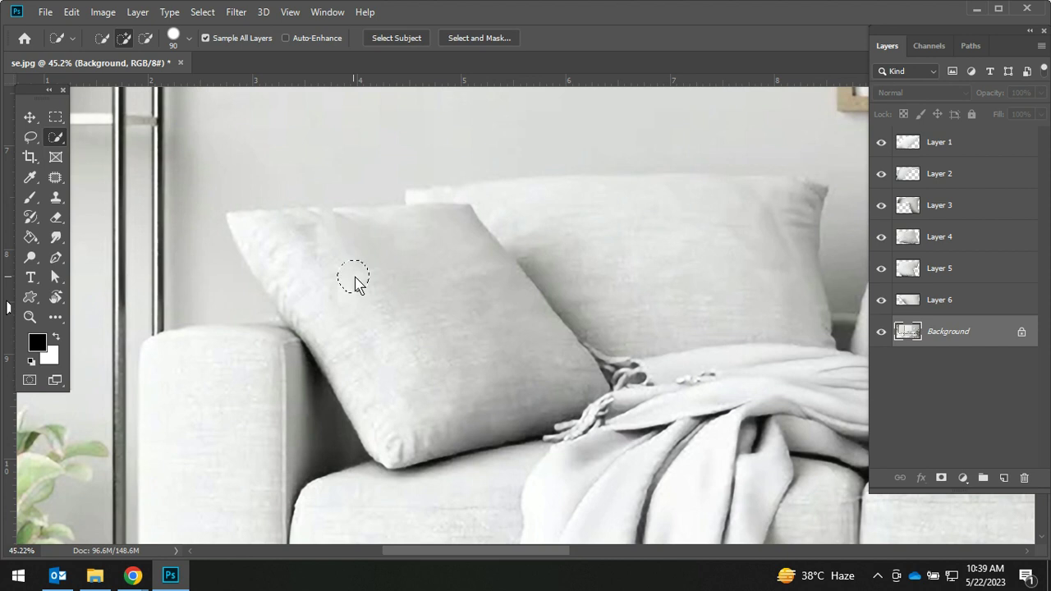
mouse_move(254, 228)
mouse_down()
mouse_move(444, 291)
mouse_move(387, 219)
mouse_move(326, 221)
mouse_move(322, 240)
mouse_move(554, 369)
mouse_up()
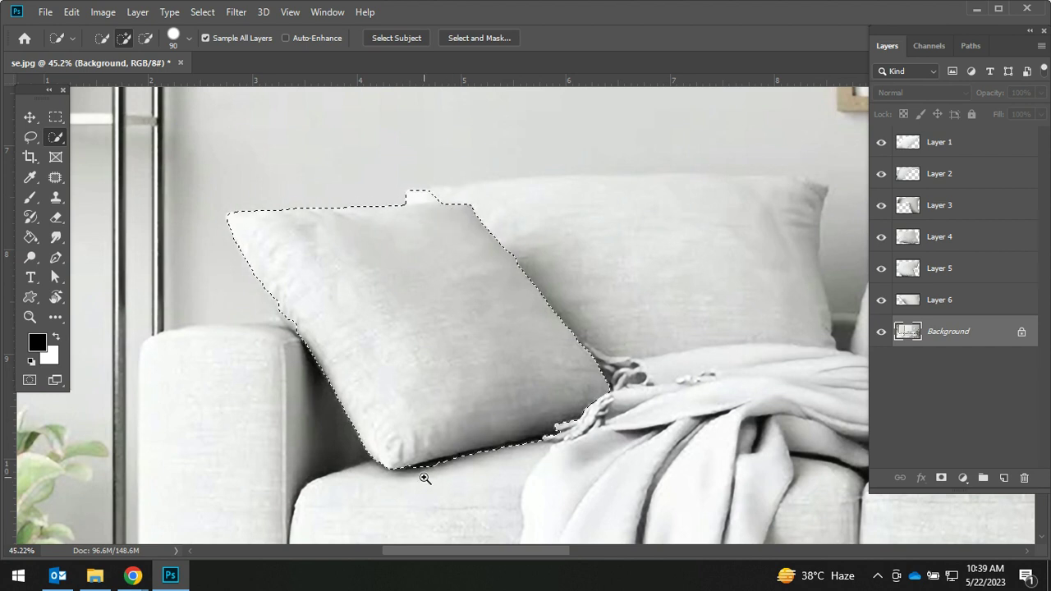
mouse_move(504, 457)
mouse_down()
mouse_move(578, 479)
mouse_move(563, 443)
mouse_move(527, 417)
mouse_move(595, 427)
mouse_up()
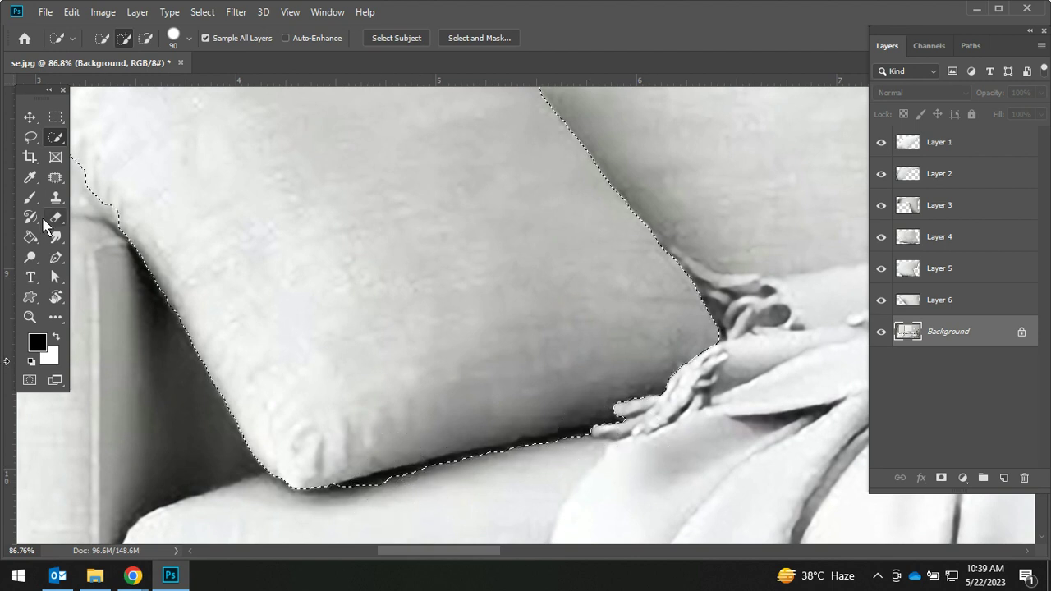
Step: Subtract the dark shadow from the selection's bottom edge using the Lasso with Alt
click(32, 145)
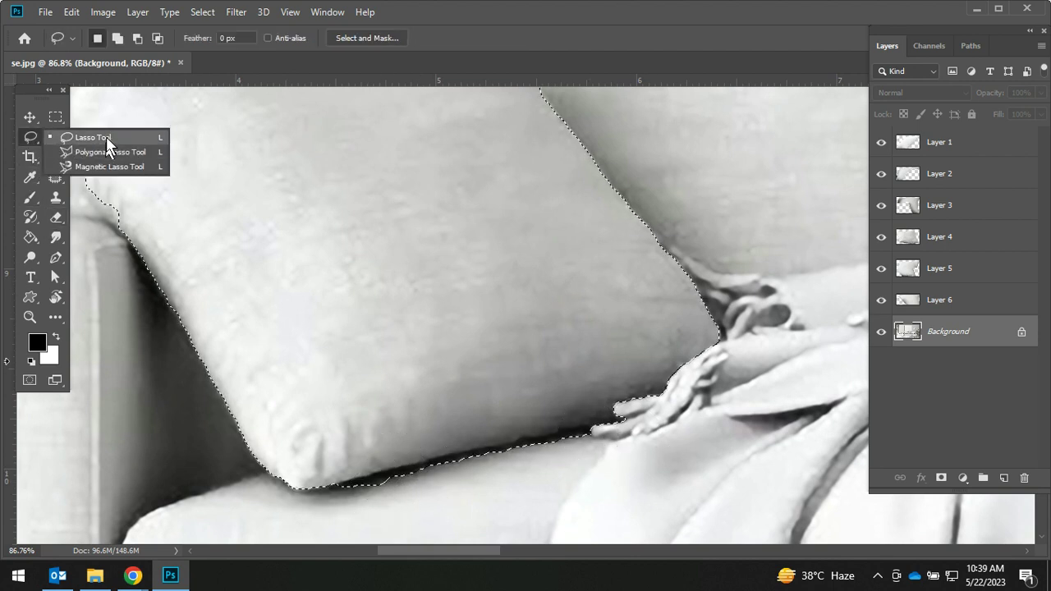
click(92, 138)
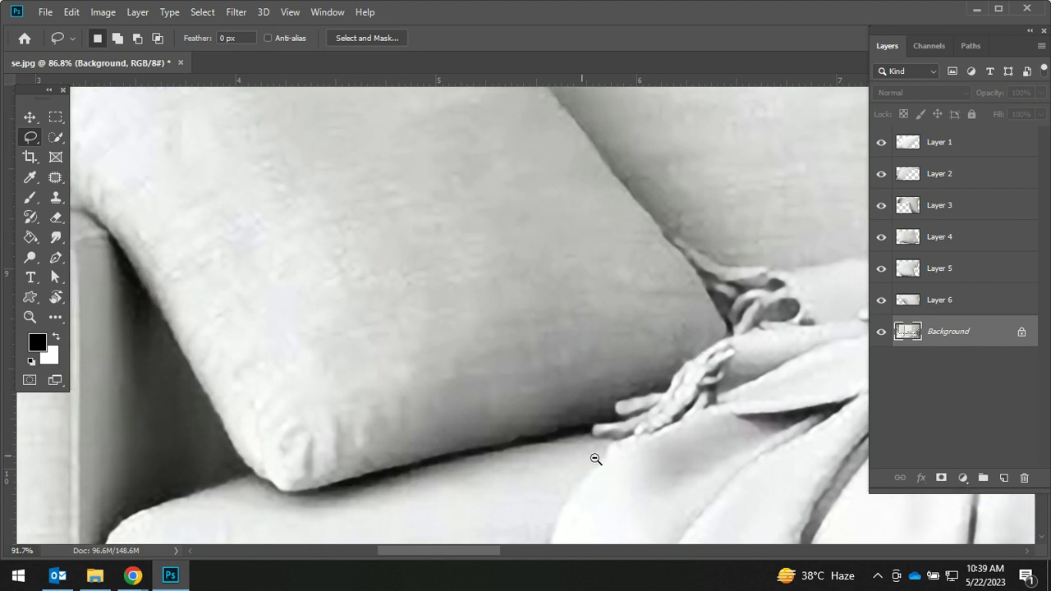
scroll(596, 457, up, 3)
key(shift)
key(alt)
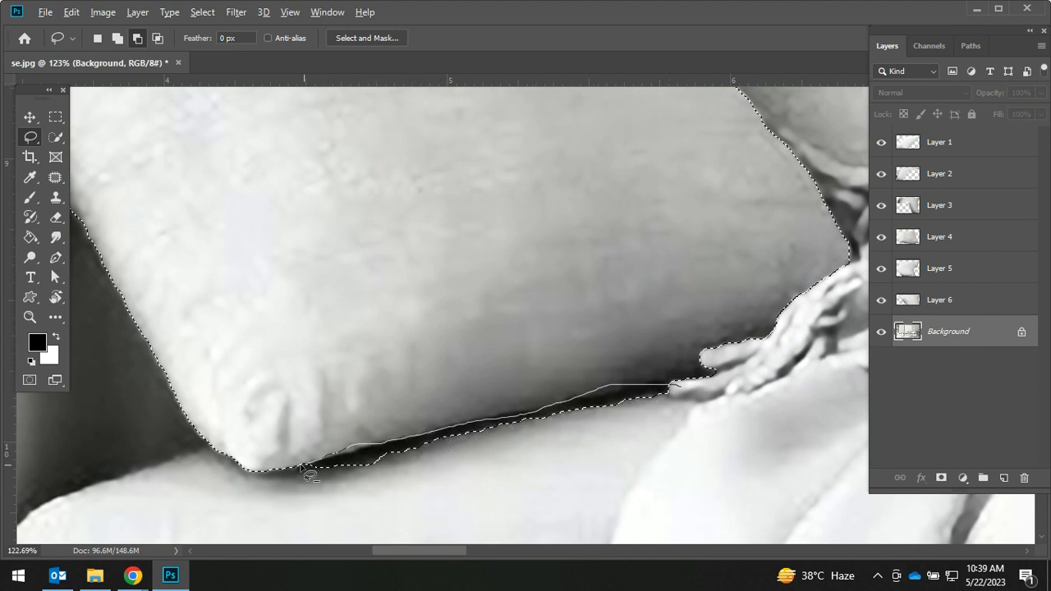
drag(408, 518, 715, 416)
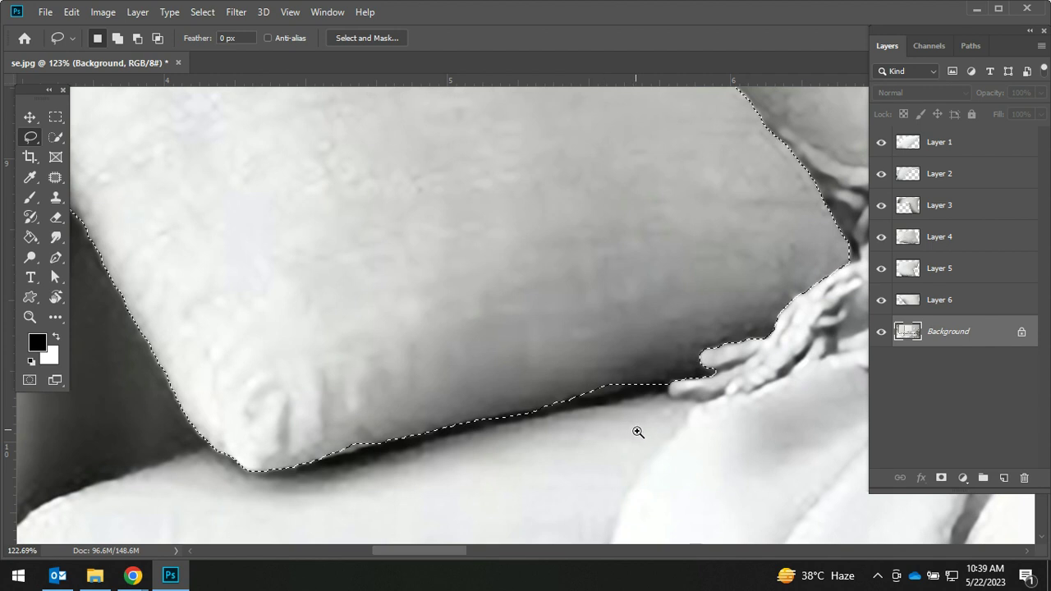
scroll(649, 434, up, 2)
key(alt)
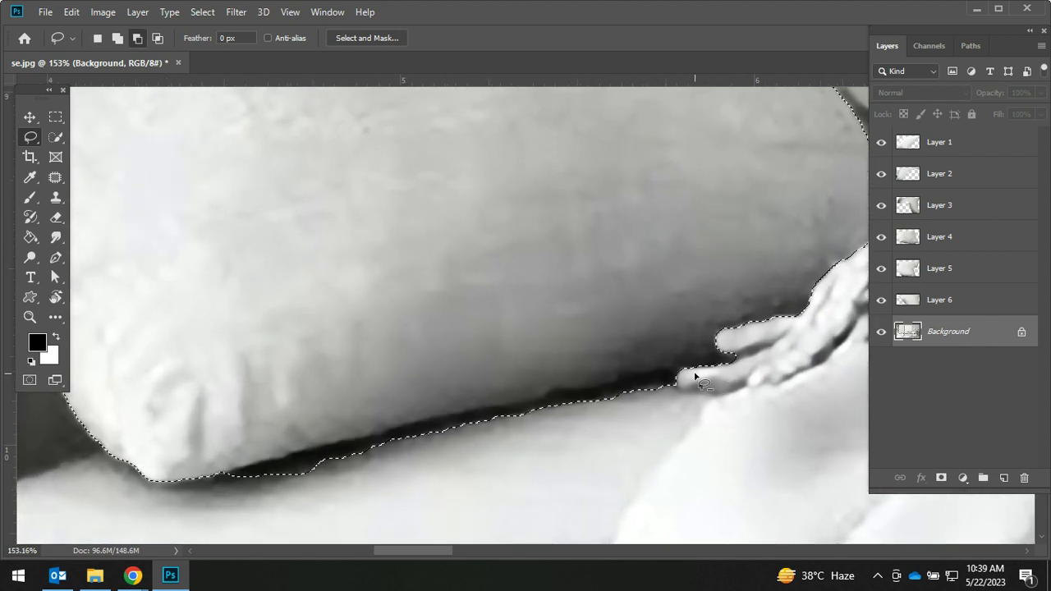
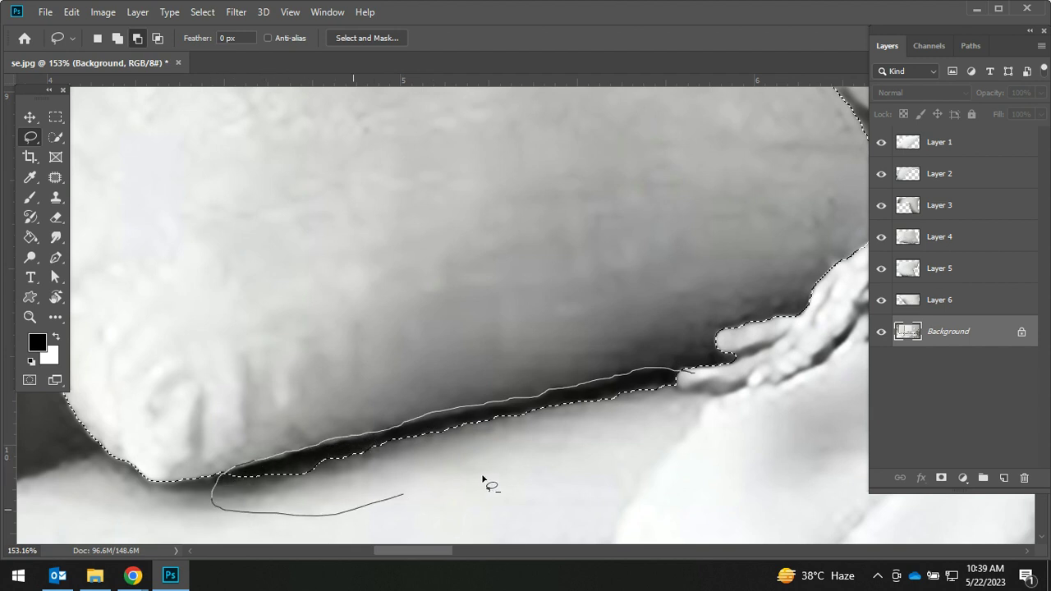
Step: Subtract the dark shadow band beside the hand from the pillow selection, undoing a misplaced notch
drag(211, 496, 739, 411)
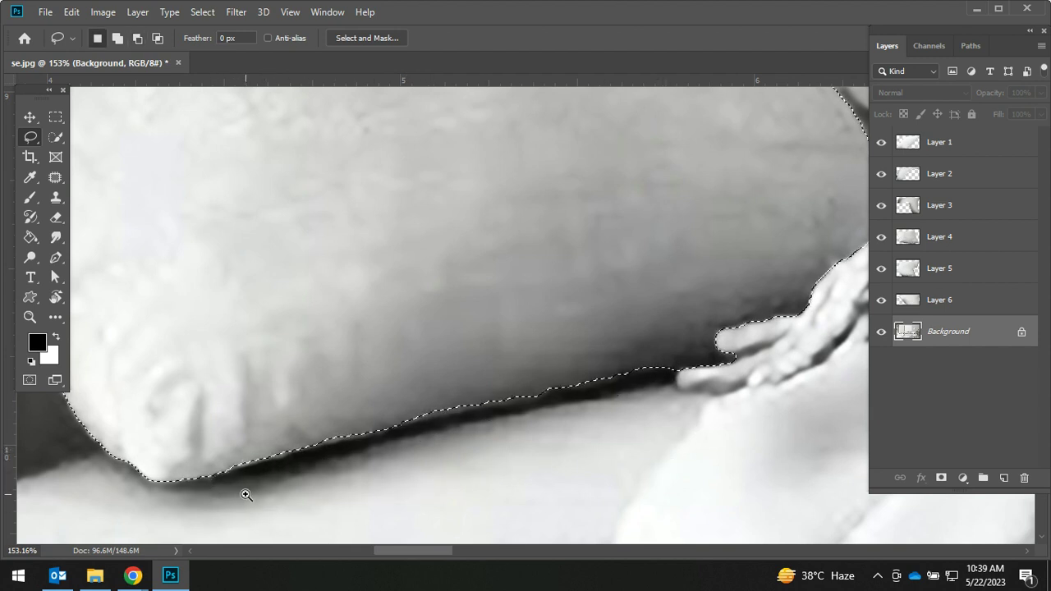
scroll(247, 493, up, 1)
drag(340, 429, 301, 442)
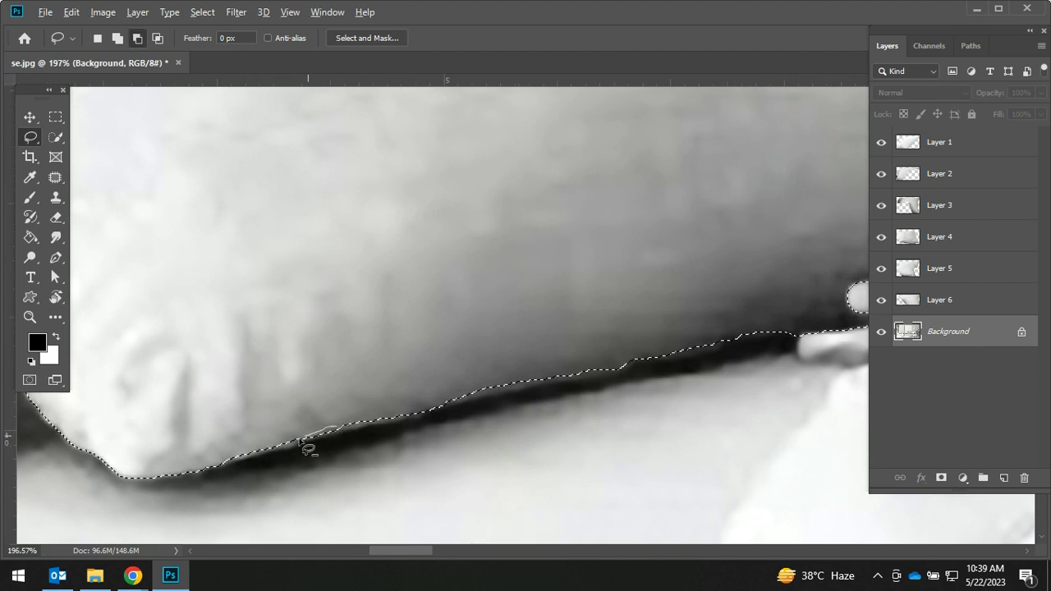
drag(172, 441, 328, 434)
key(ctrl+z)
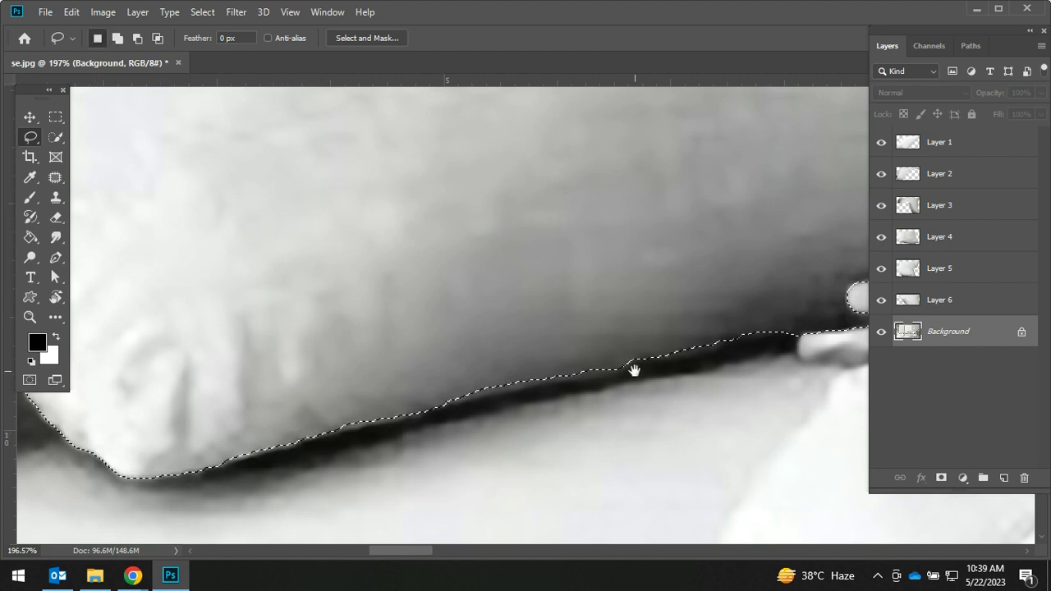
Step: Add the pillow's edge back and trim the selection along the pillow's bottom
drag(633, 369, 460, 393)
key(shift)
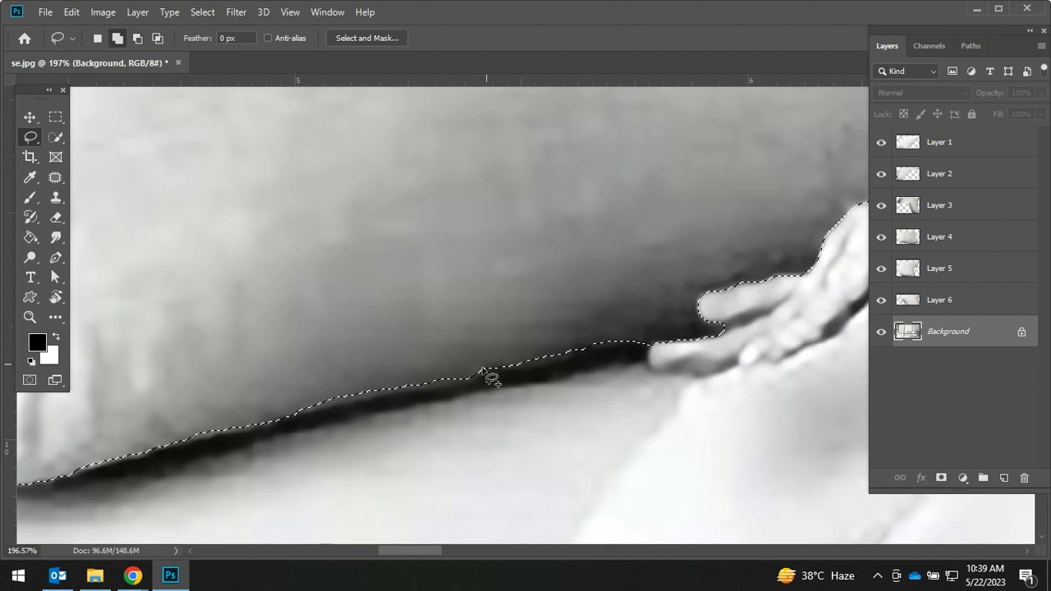
drag(395, 390, 398, 390)
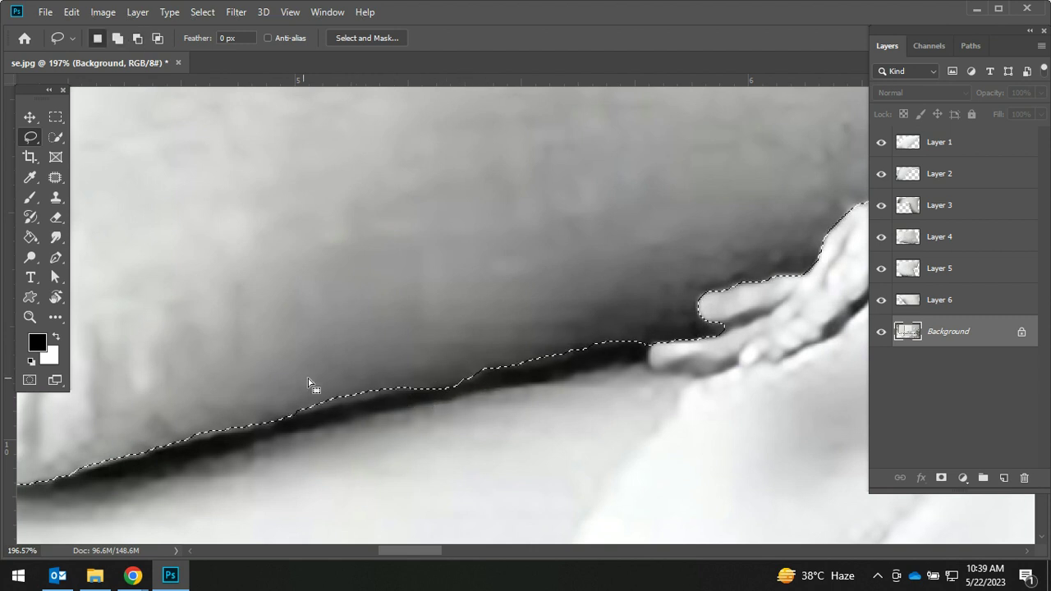
drag(563, 386, 385, 413)
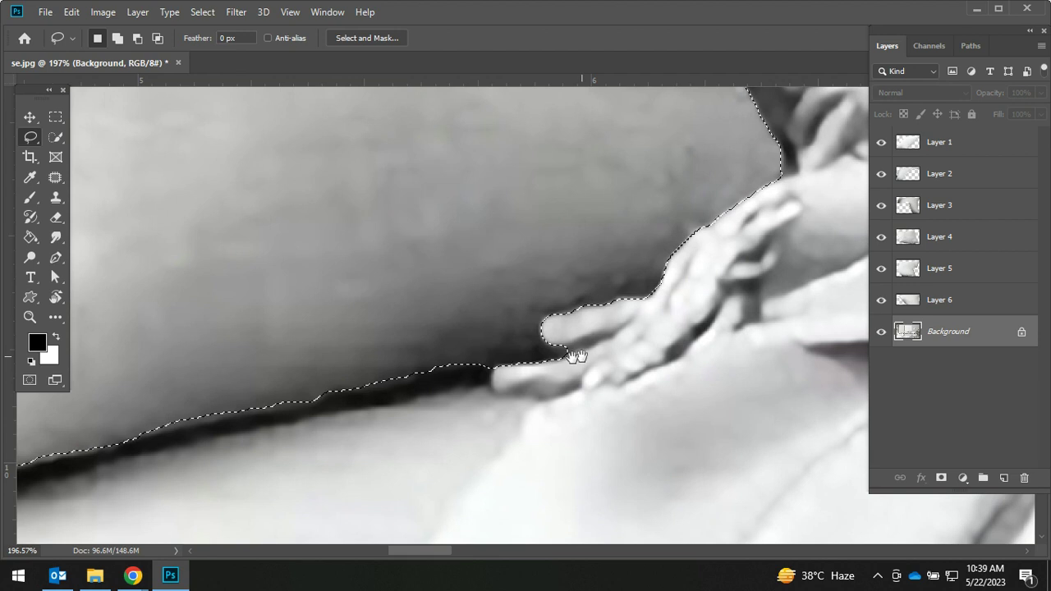
key(shift)
key(alt)
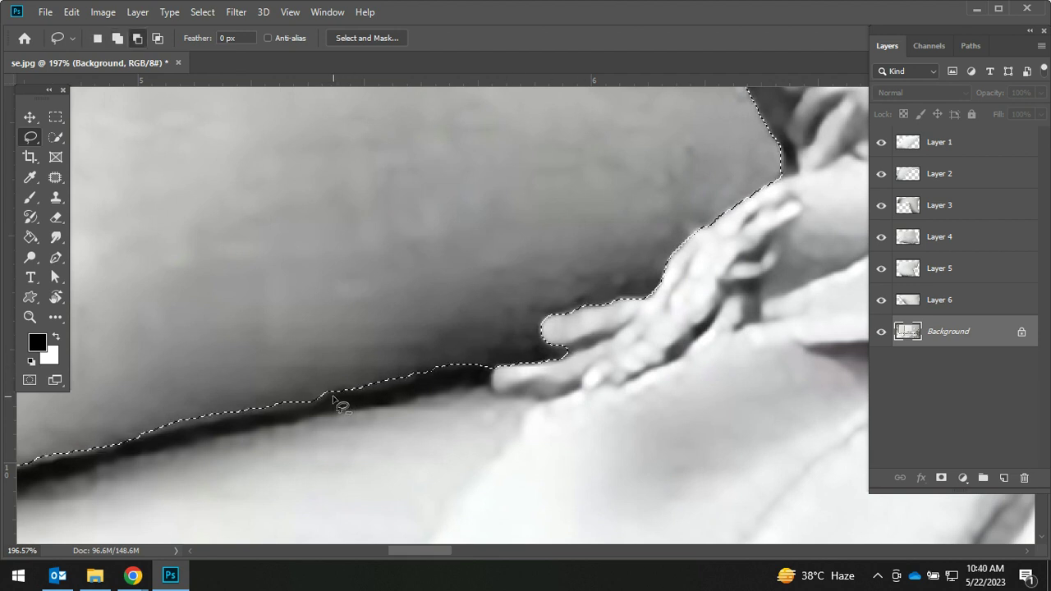
drag(220, 436, 340, 403)
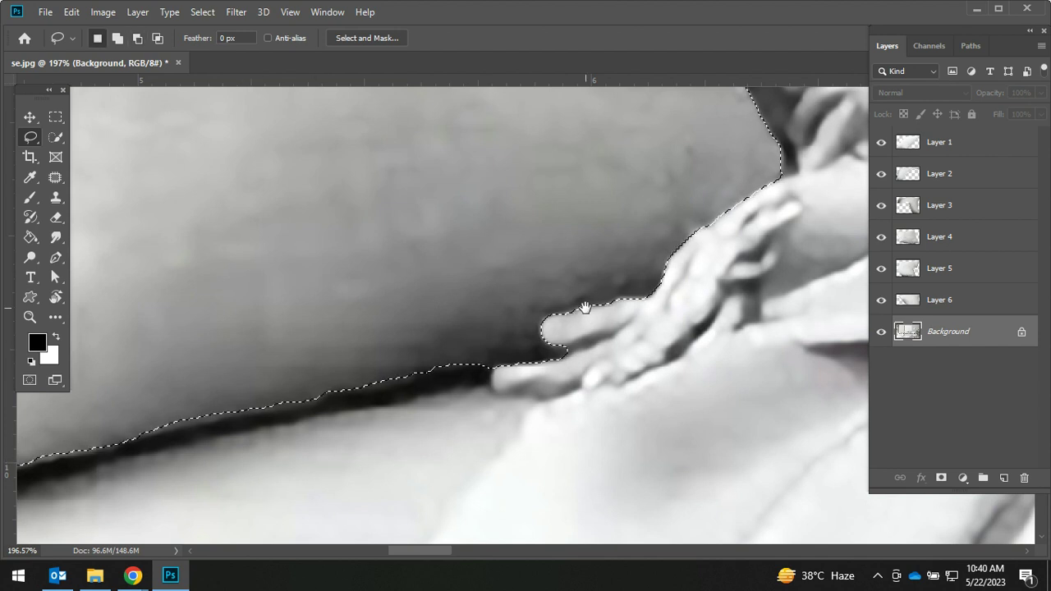
Step: Add a strip along the pillow's lower edge to the selection
key(space)
drag(582, 305, 632, 281)
key(shift)
drag(333, 371, 257, 400)
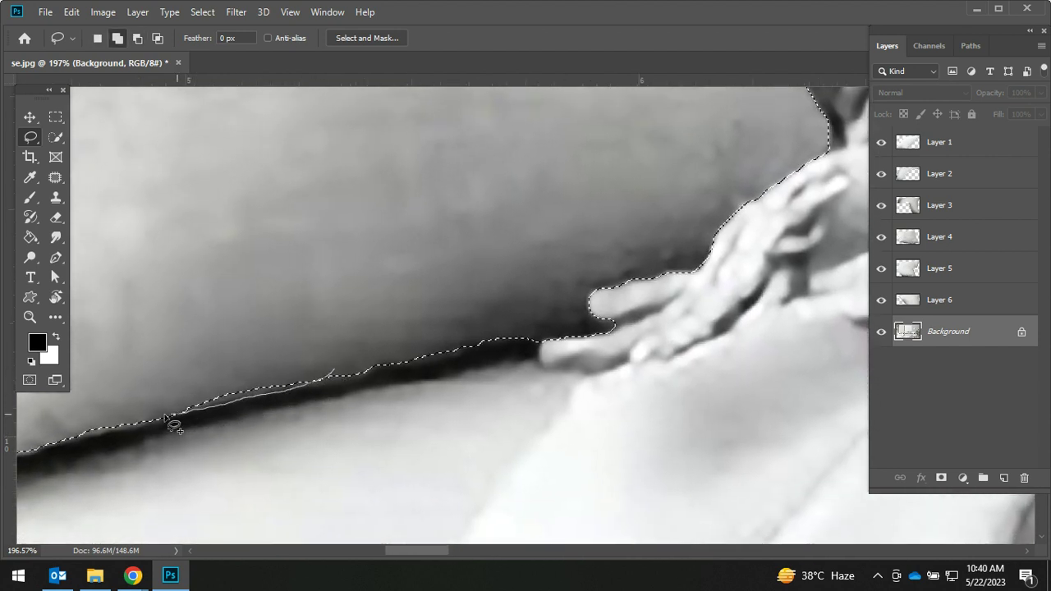
drag(308, 329, 320, 333)
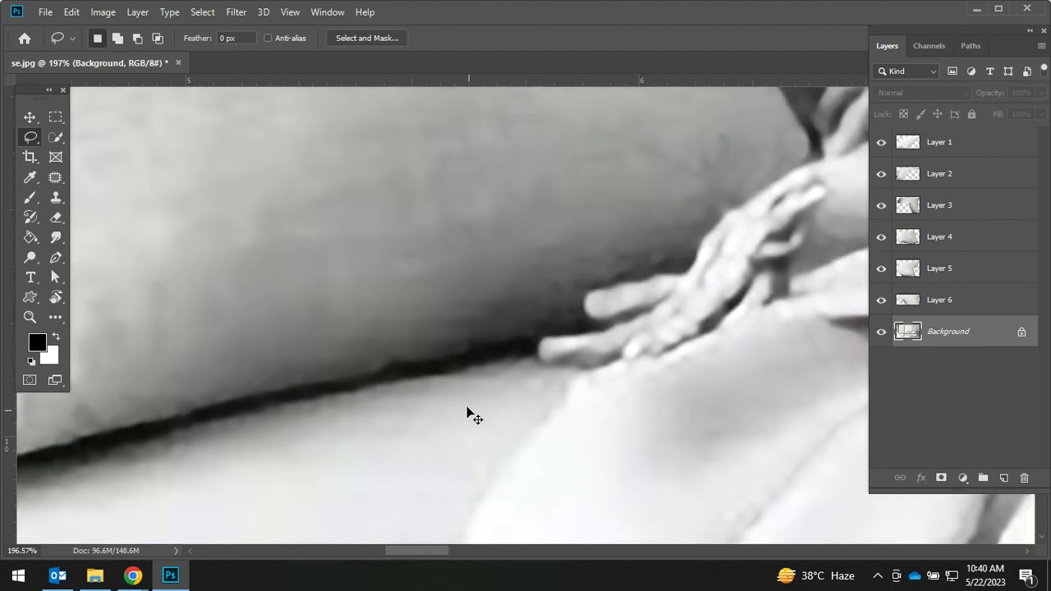
scroll(466, 405, down, 3)
scroll(347, 417, up, 2)
scroll(235, 183, up, 2)
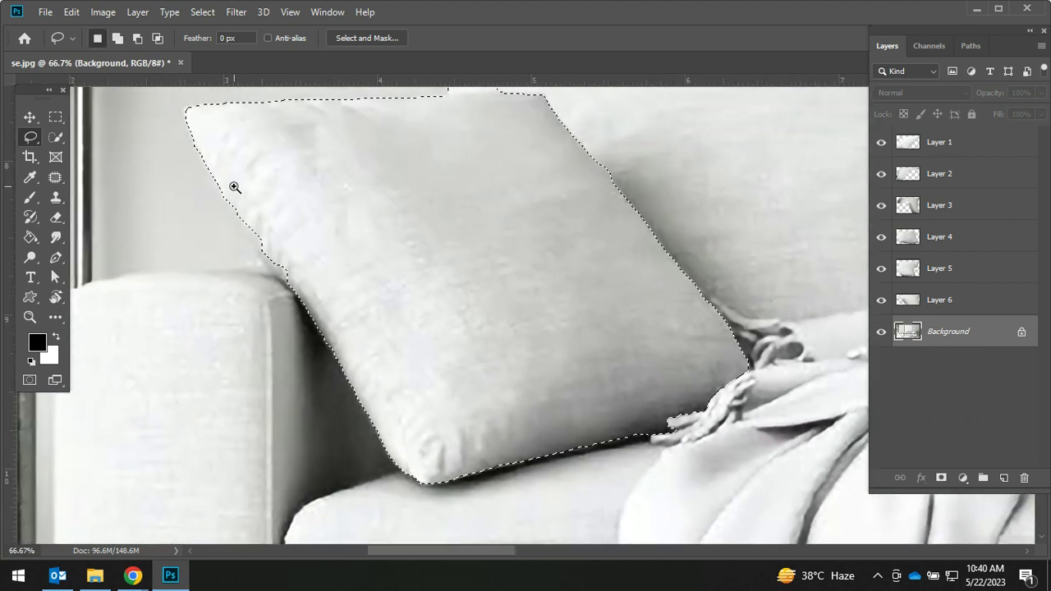
Step: Add the missing sliver at the pillow's left edge to the selection
scroll(285, 243, up, 2)
scroll(331, 315, up, 1)
scroll(331, 315, up, 1)
key(shift)
drag(261, 257, 265, 286)
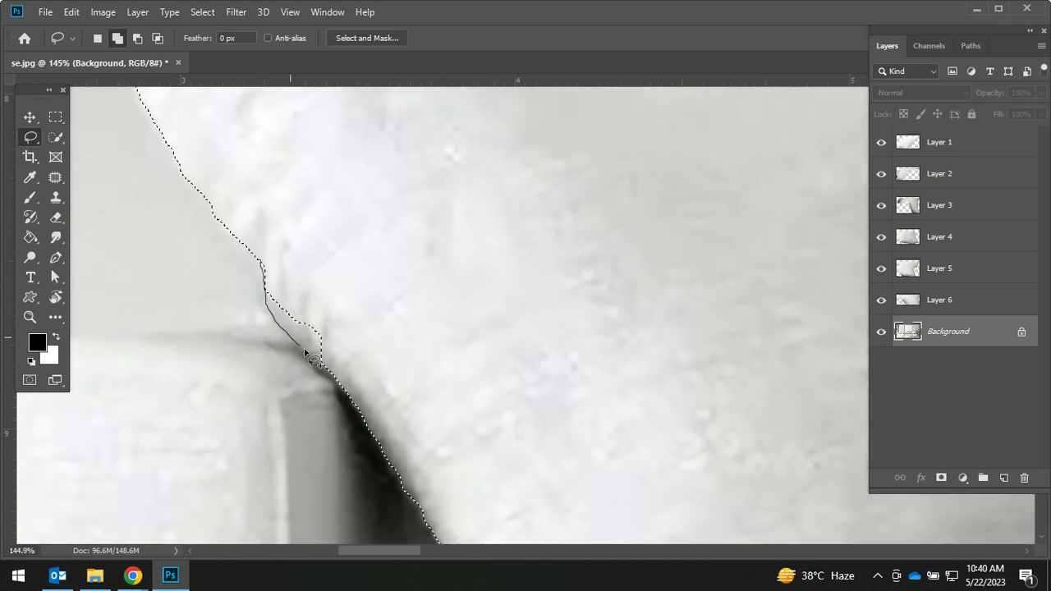
drag(302, 252, 329, 261)
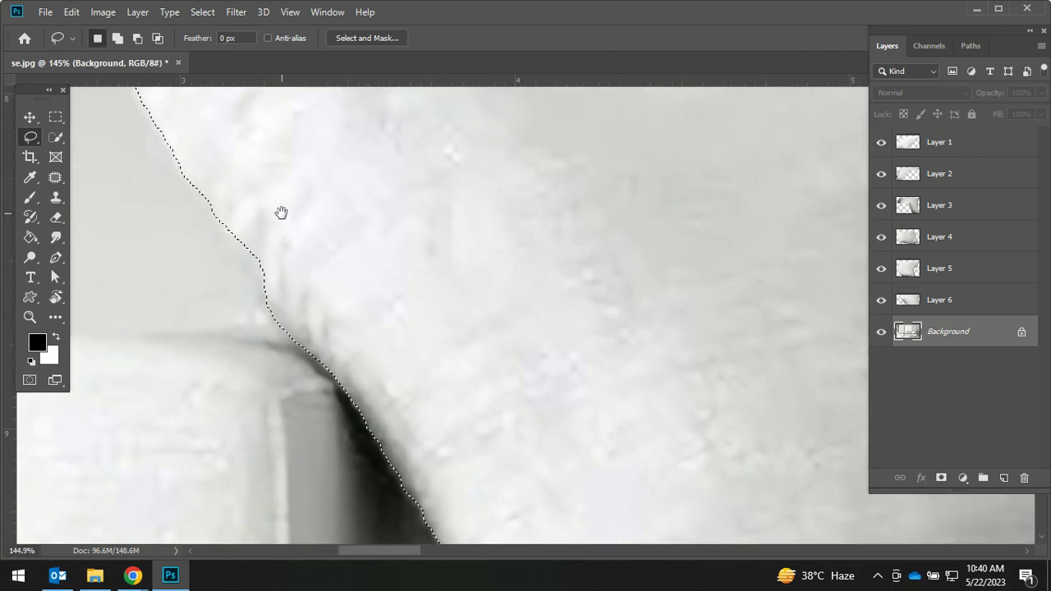
drag(282, 213, 429, 422)
key(shift)
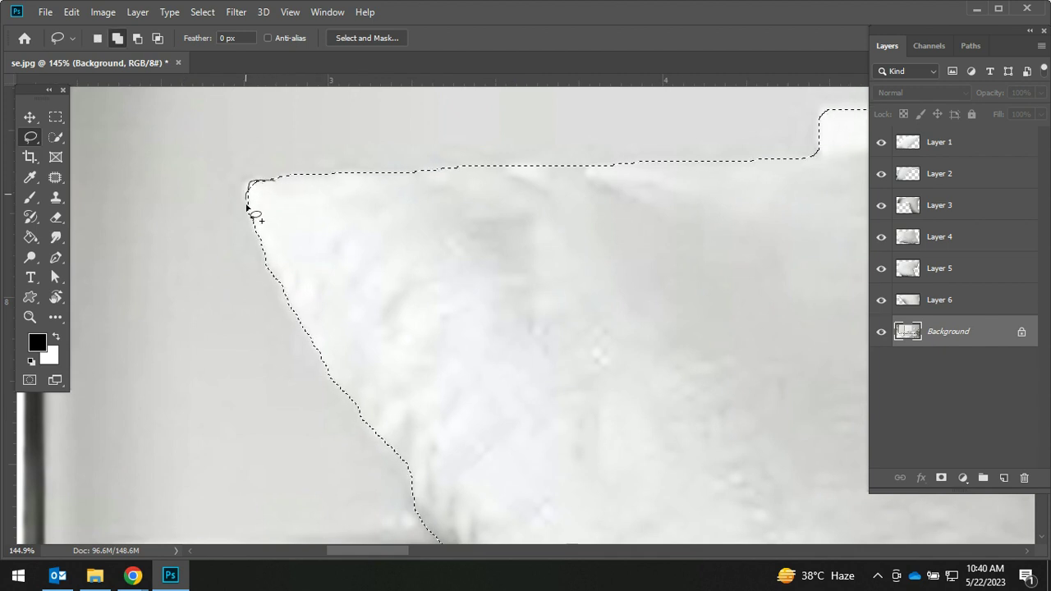
Step: Cut the bump out of the selection's top edge at actual-size view
scroll(293, 215, up, 3)
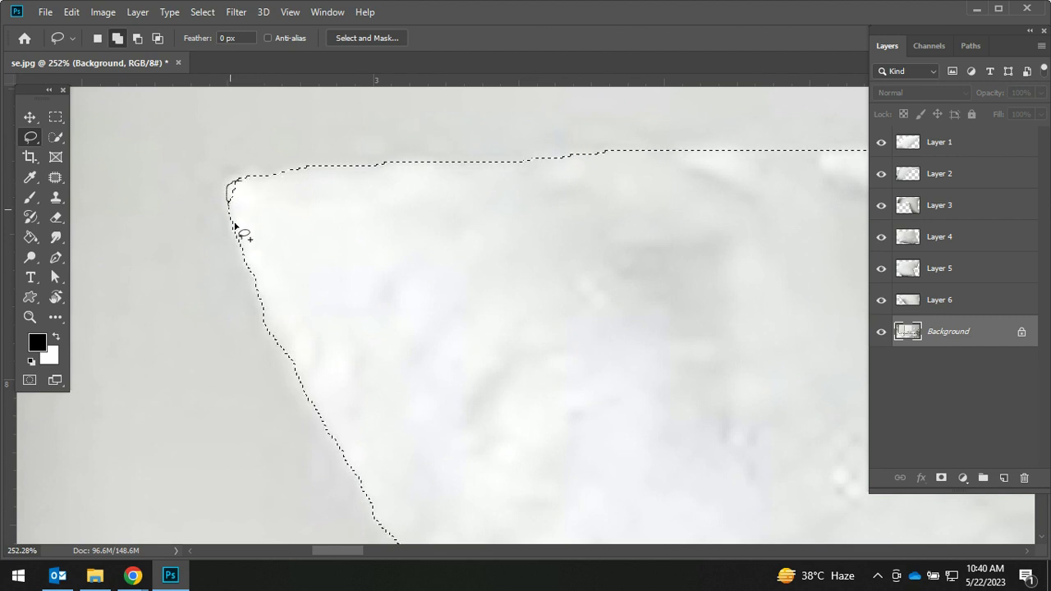
mouse_move(547, 326)
mouse_down()
mouse_move(425, 383)
mouse_move(619, 376)
mouse_move(552, 379)
mouse_up()
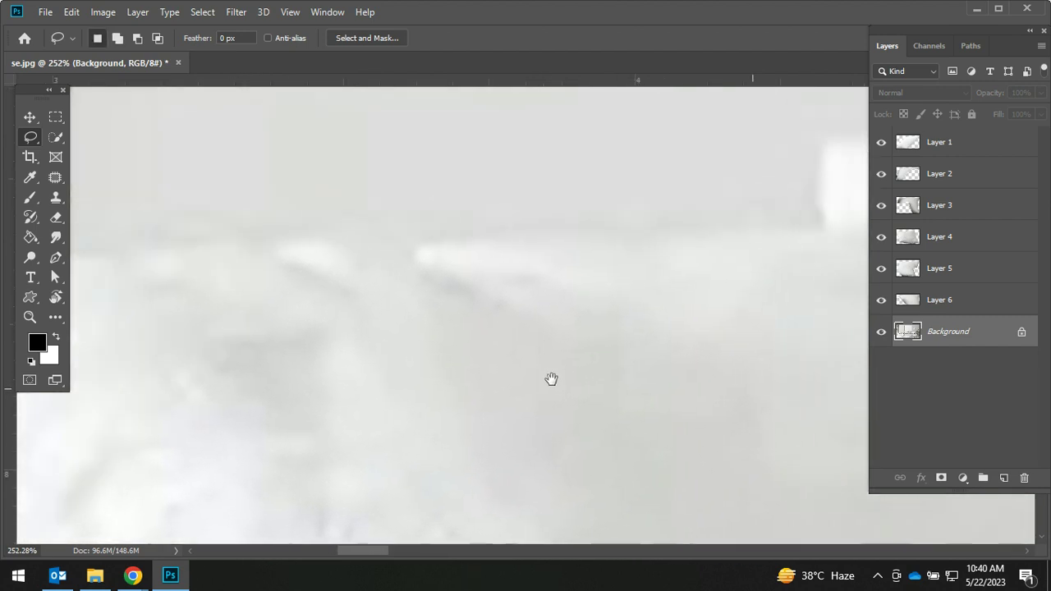
key(ctrl+1)
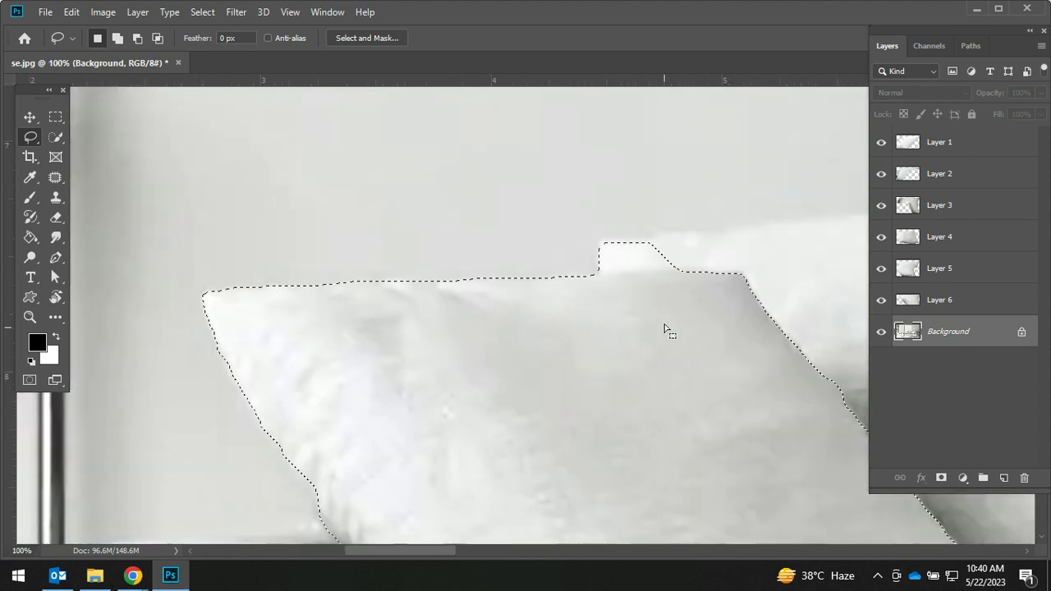
scroll(592, 319, up, 5)
drag(465, 197, 646, 253)
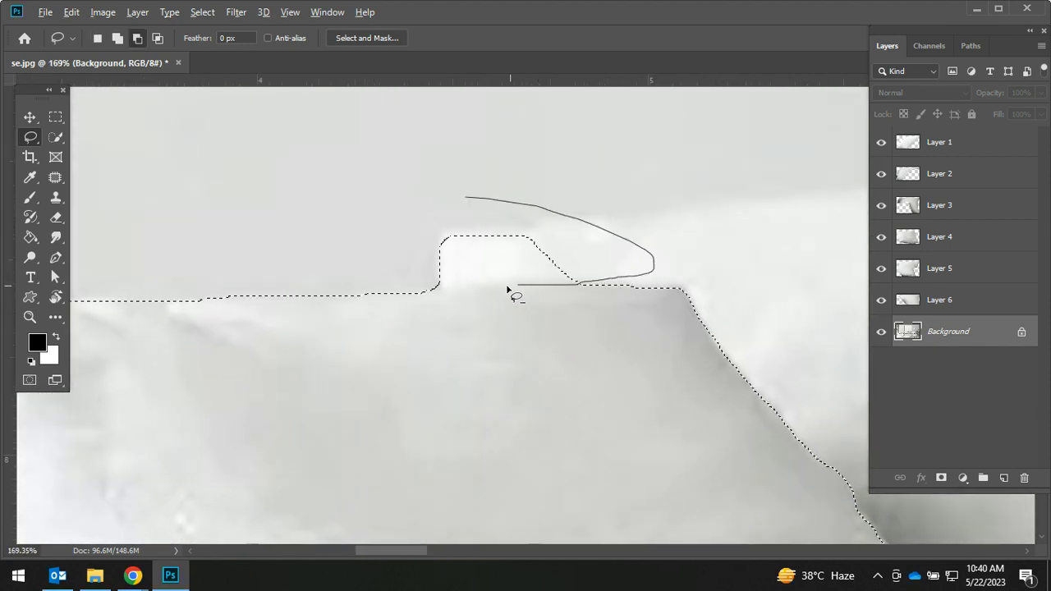
drag(426, 189, 465, 197)
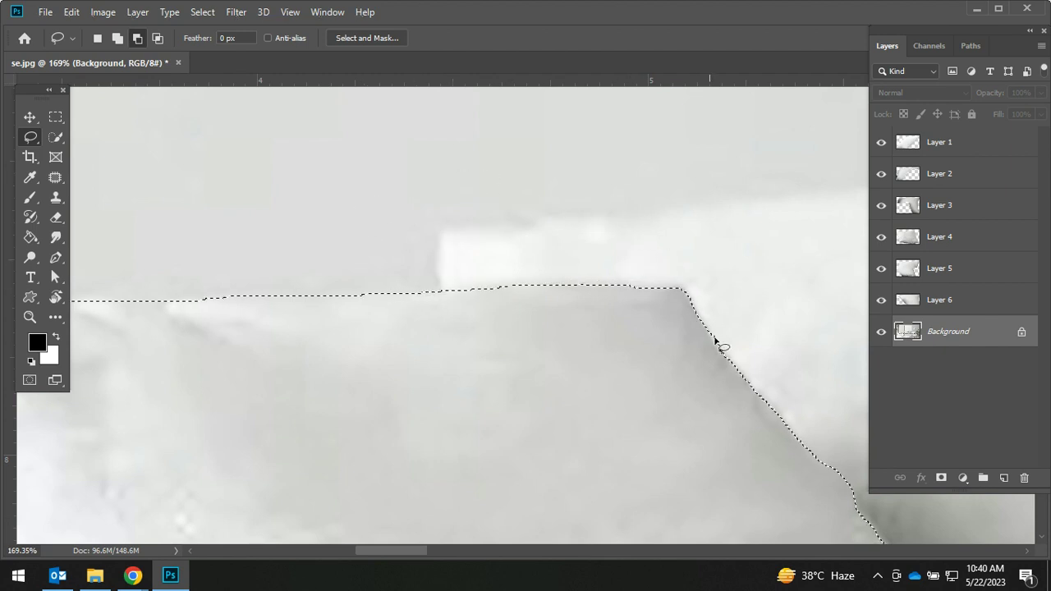
Step: Check the selection edge near the hands and copy the pillow onto new Layer 7
drag(717, 345, 502, 277)
drag(568, 413, 472, 275)
drag(511, 329, 462, 247)
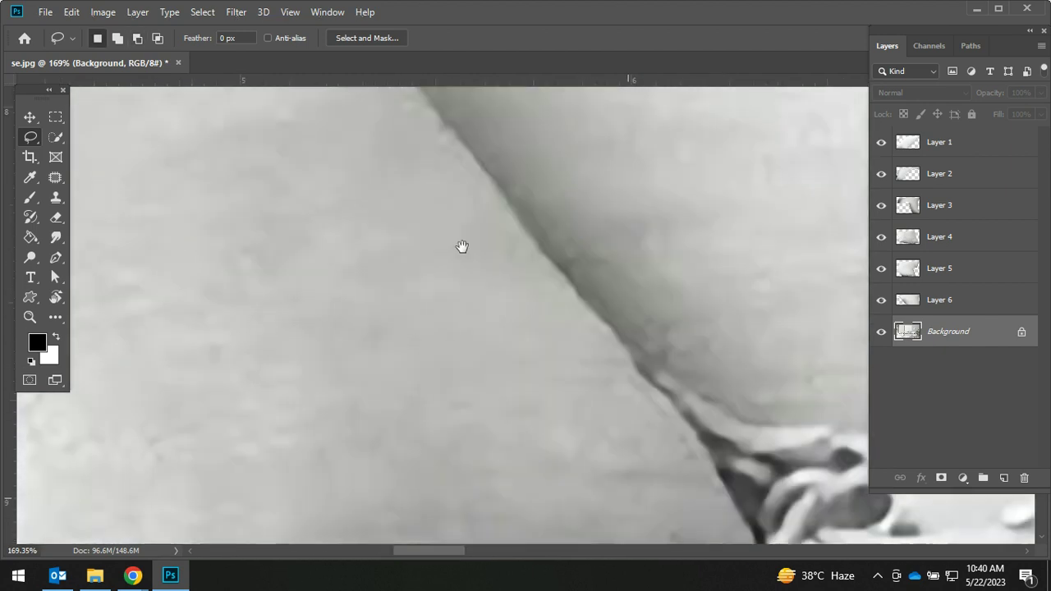
drag(805, 460, 572, 345)
mouse_move(508, 425)
mouse_down()
mouse_move(646, 275)
mouse_move(646, 251)
mouse_up()
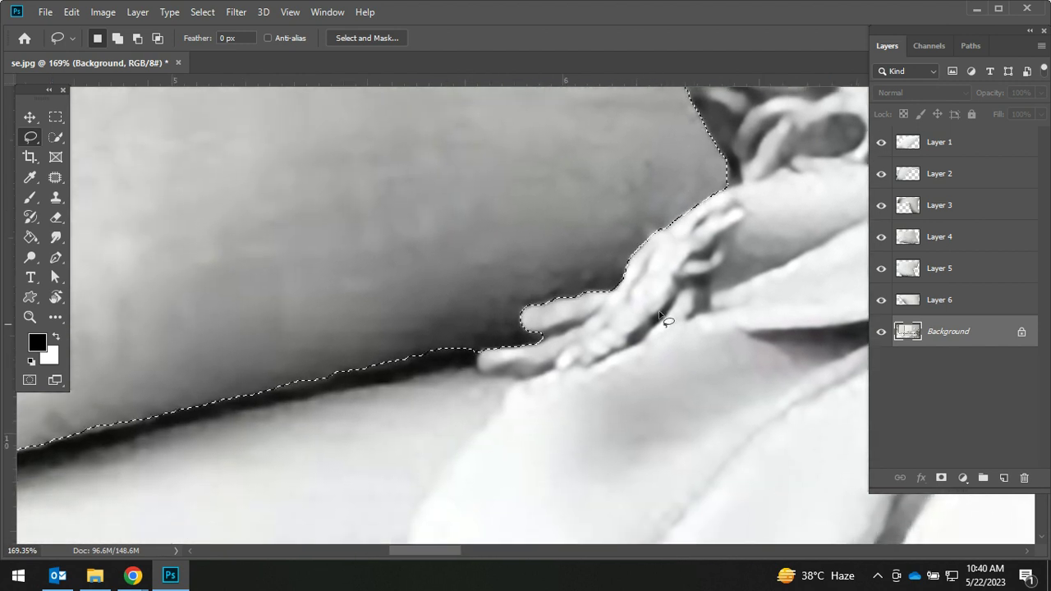
key(ctrl+j)
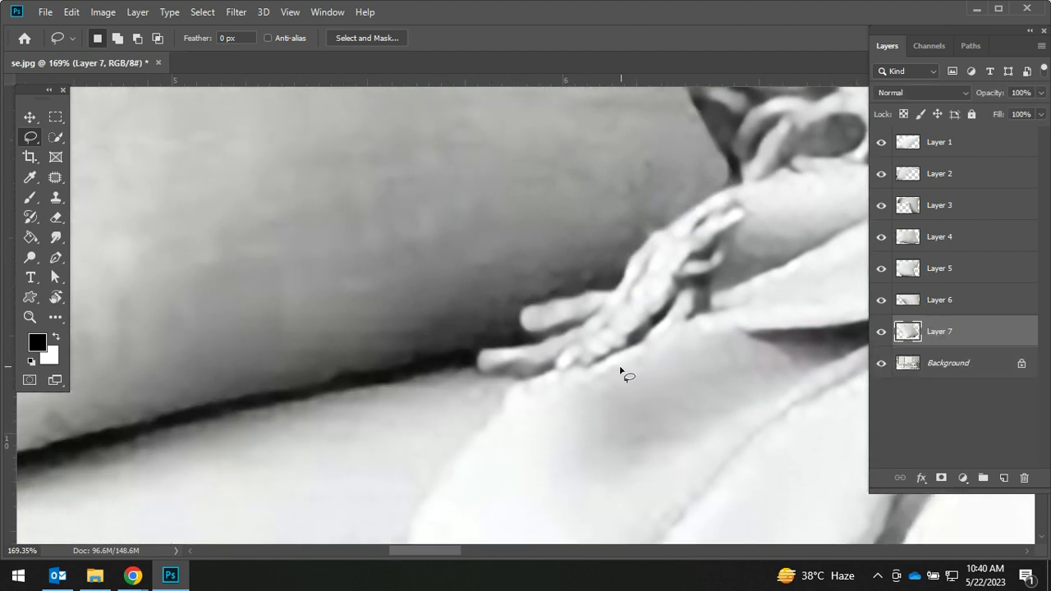
Step: Erase the front pillow area from Layer 6 using Layer 7's pillow selection, then deselect
scroll(607, 359, down, 5)
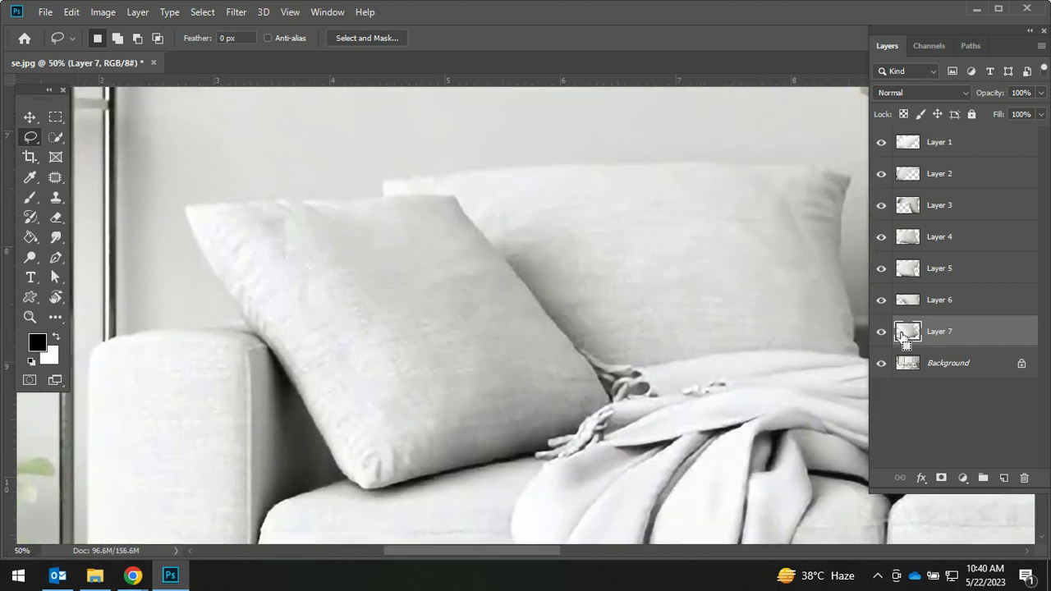
ctrl+click(906, 335)
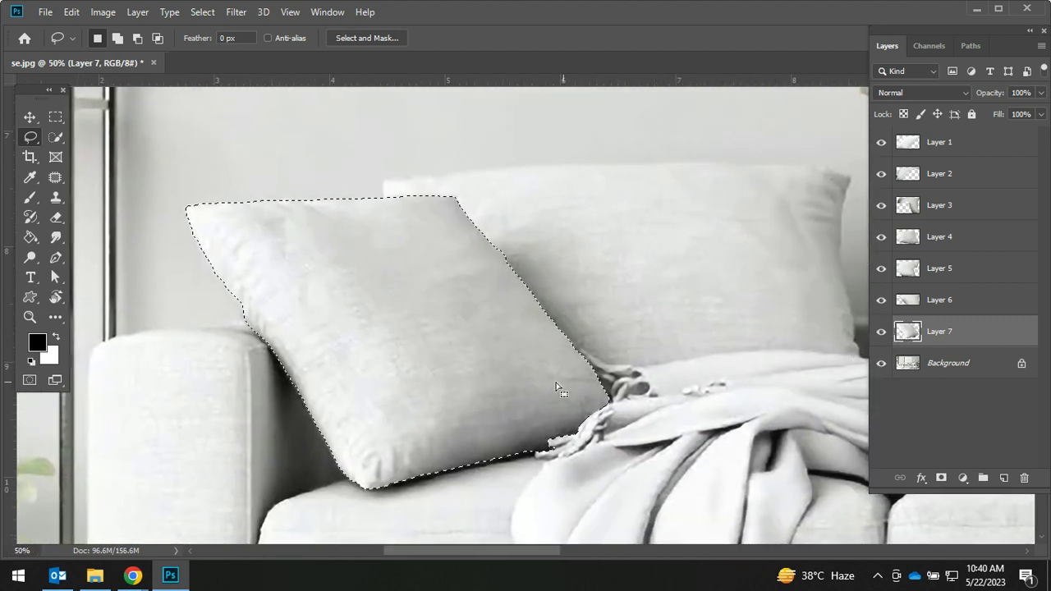
click(882, 300)
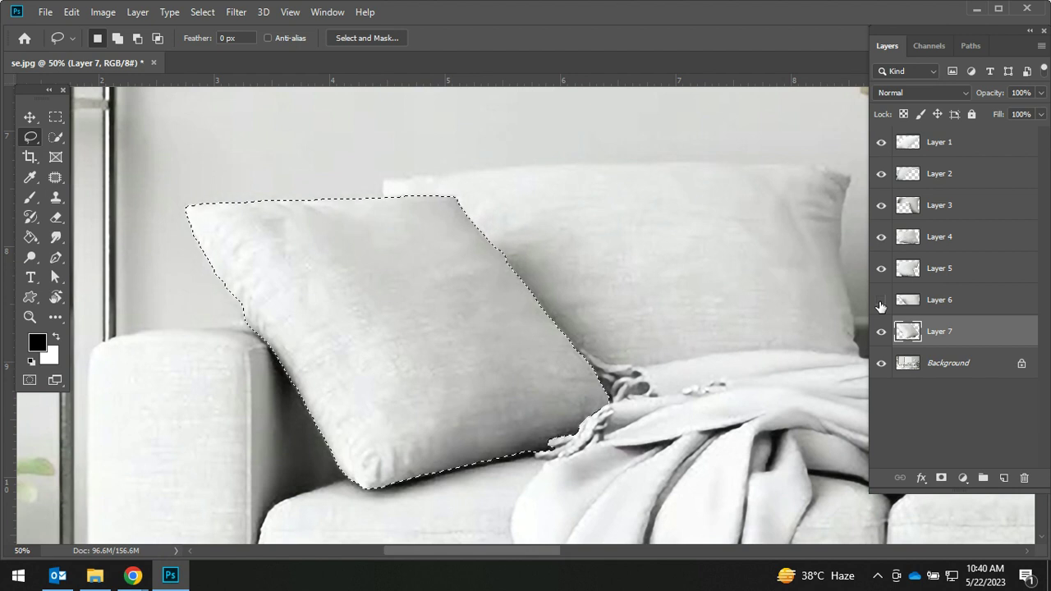
click(882, 364)
click(881, 300)
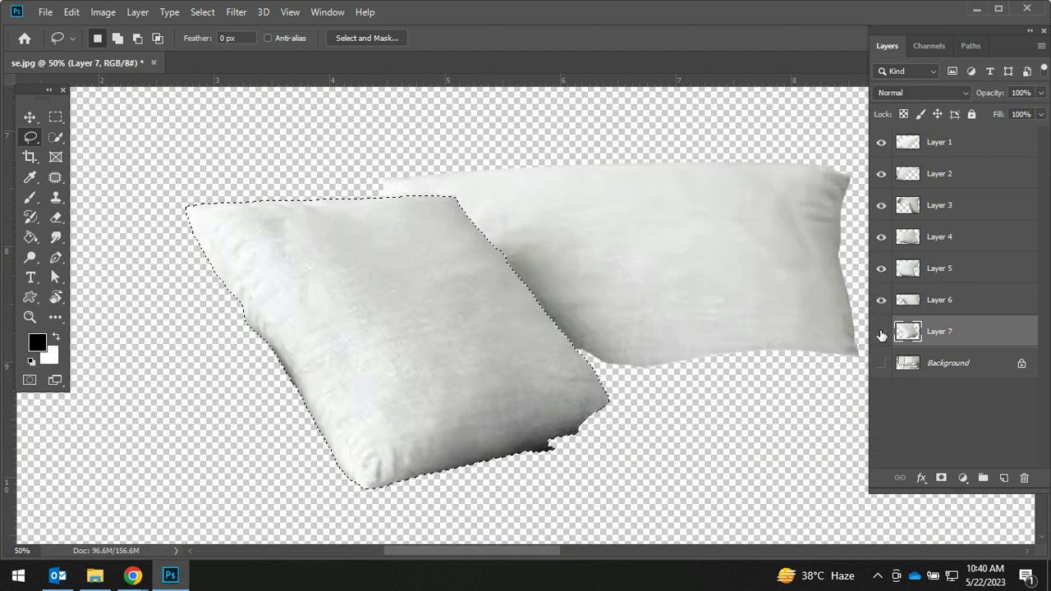
click(881, 331)
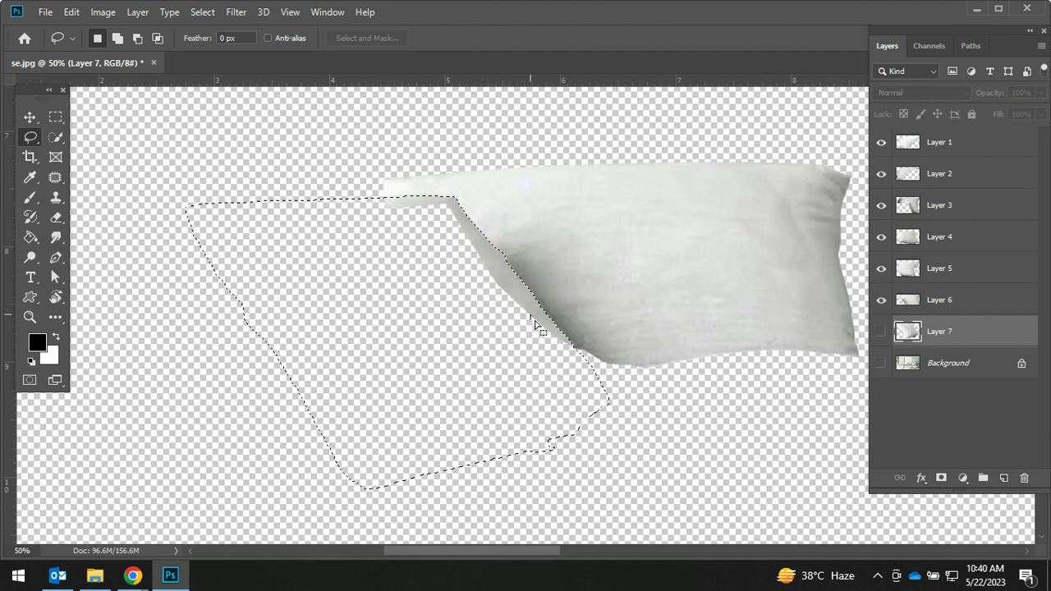
click(907, 302)
click(879, 332)
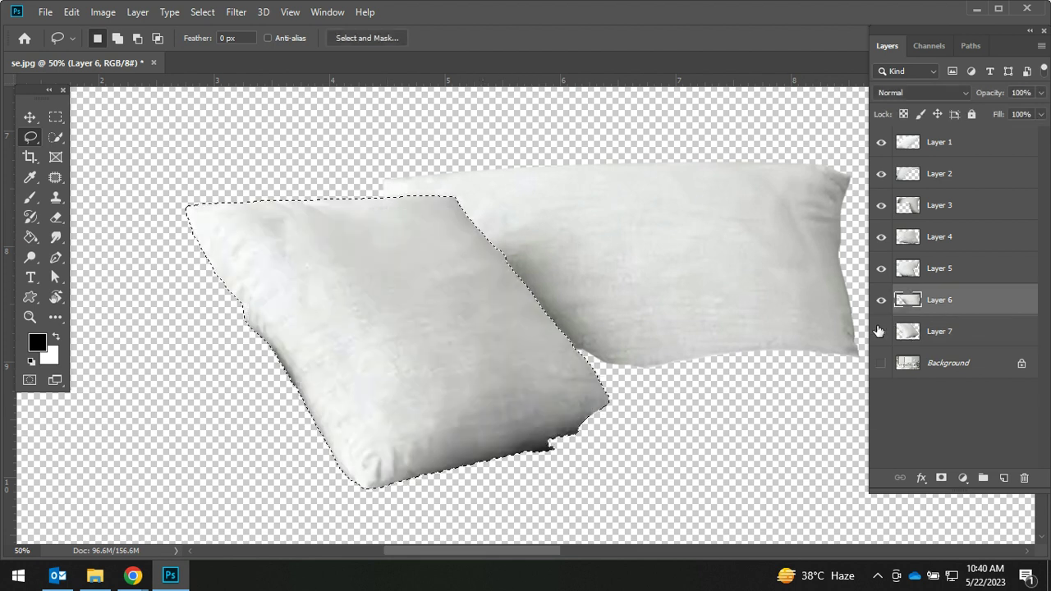
click(881, 334)
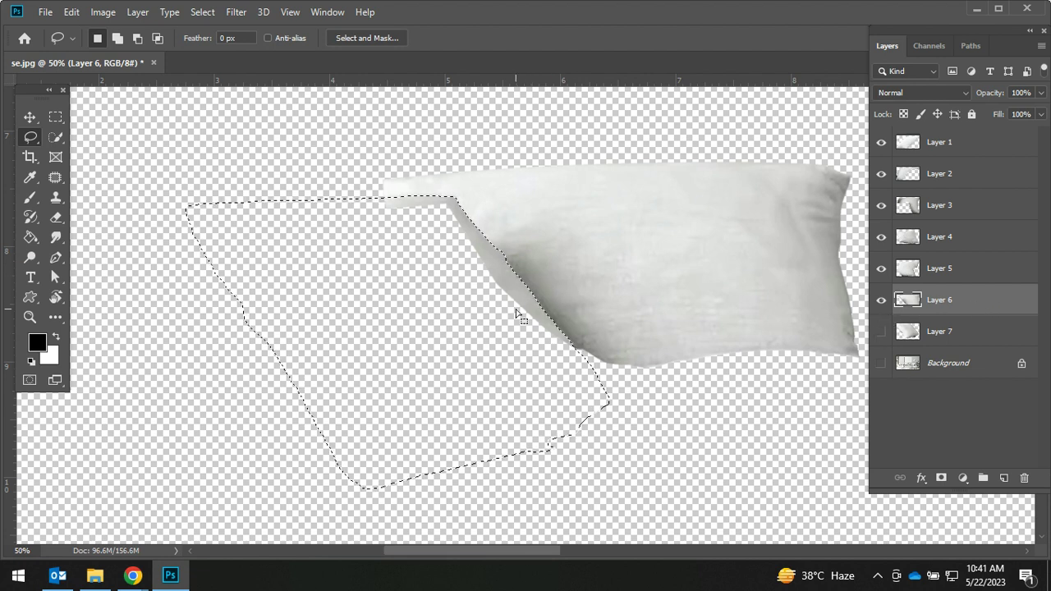
key(Delete)
key(ctrl+d)
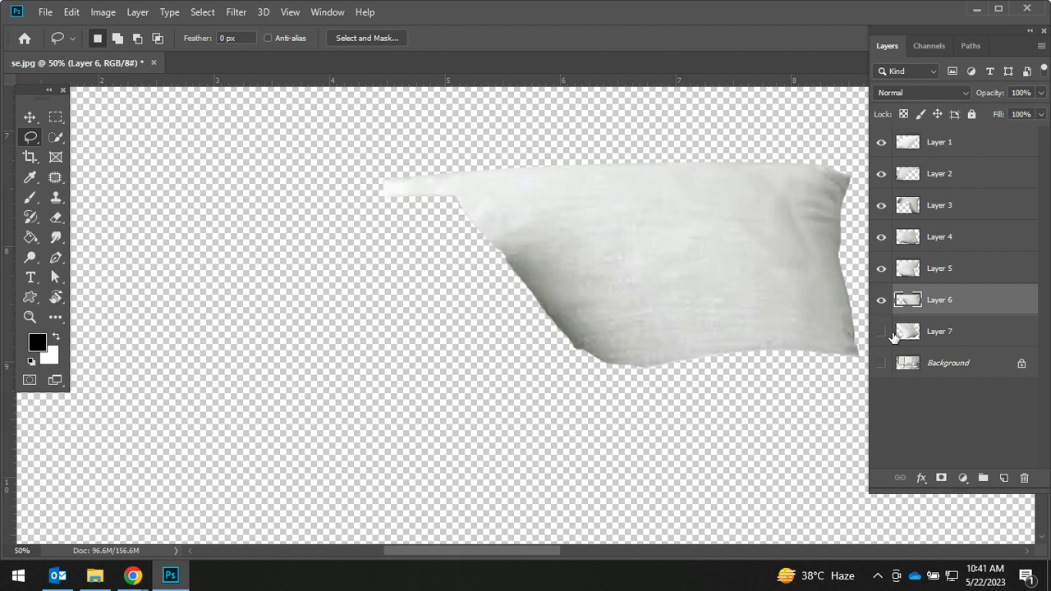
Step: Show Layer 7 and the Background again and fit the whole image on screen
click(879, 363)
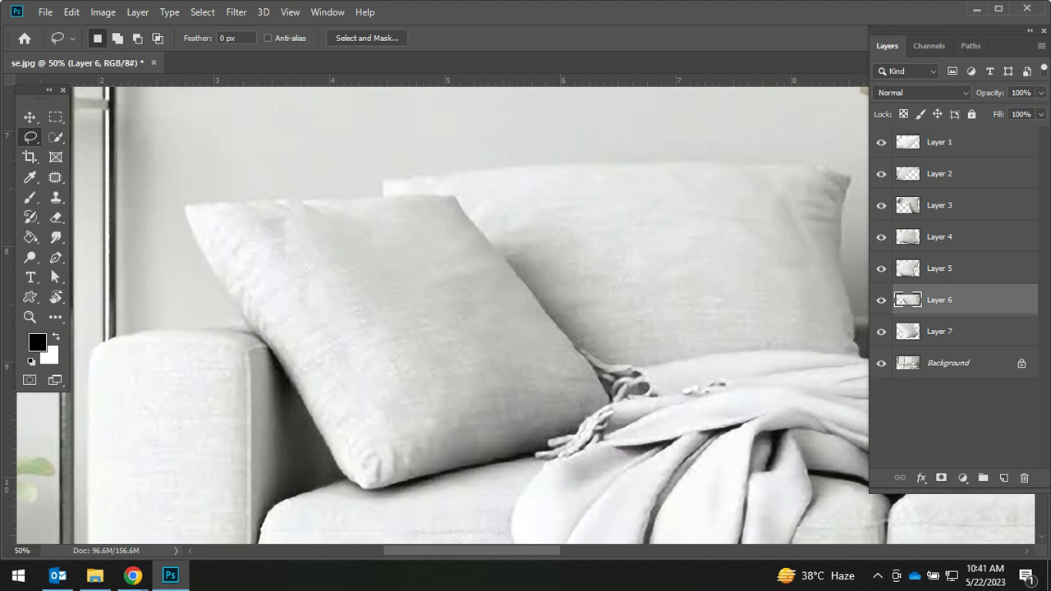
click(881, 331)
key(ctrl+0)
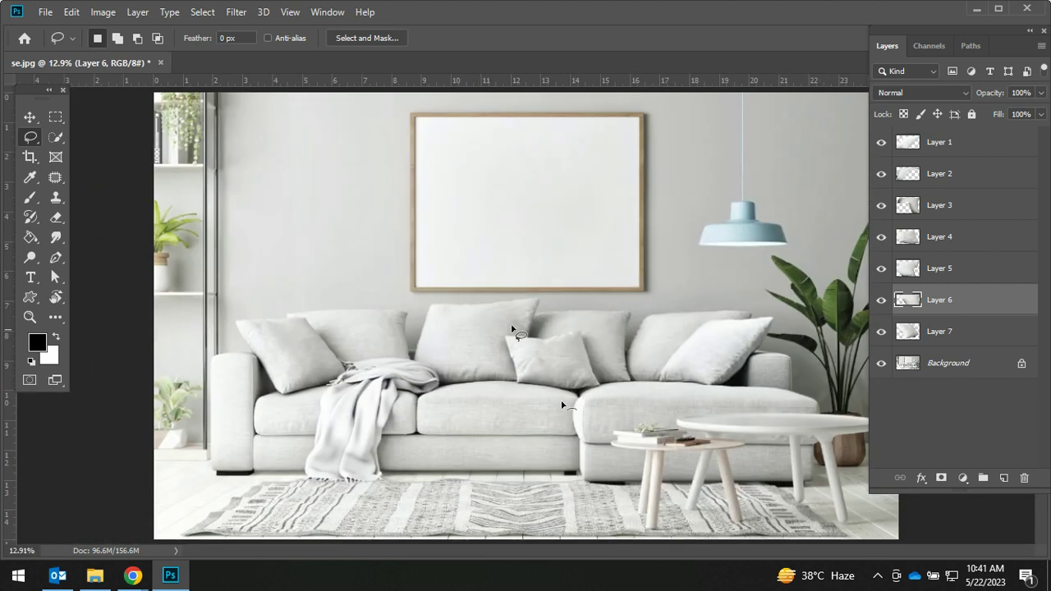
Step: Hide the Background and Layers 7 through 1 in turn, then turn all layers back on
click(881, 364)
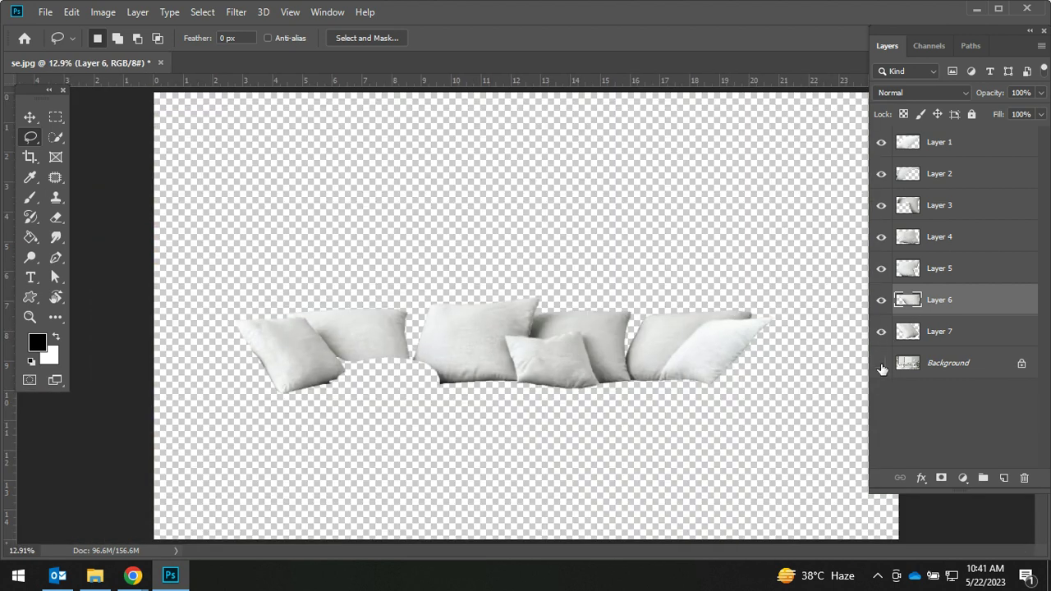
click(881, 332)
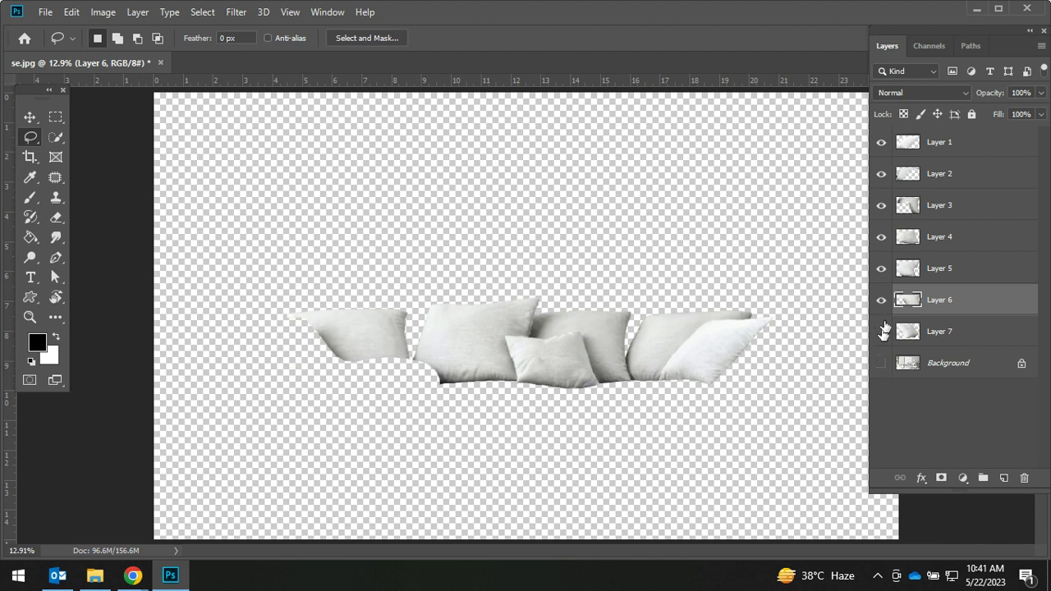
click(883, 331)
click(879, 273)
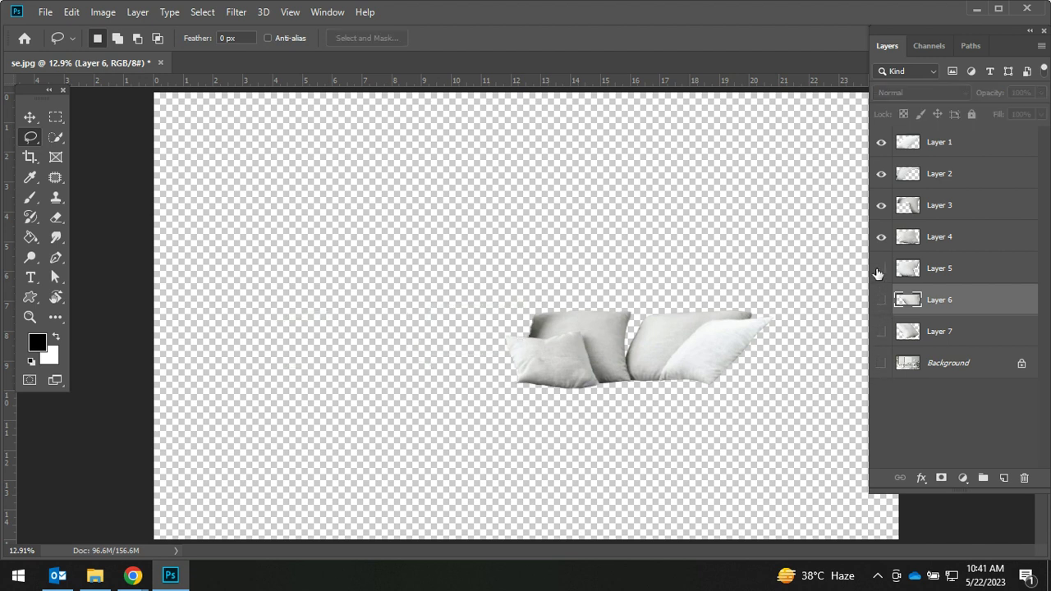
click(881, 238)
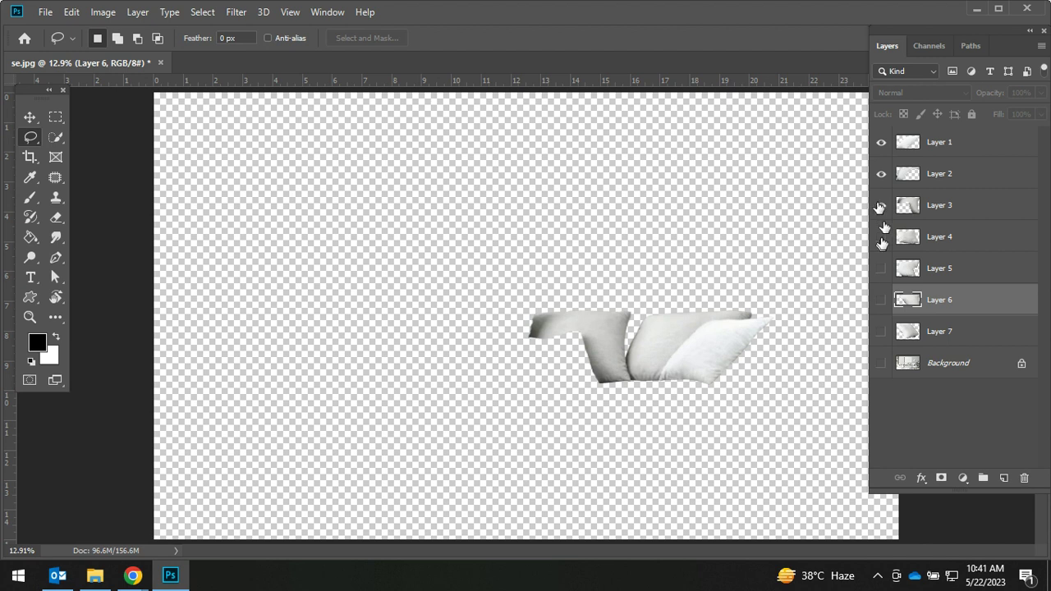
click(880, 207)
click(879, 176)
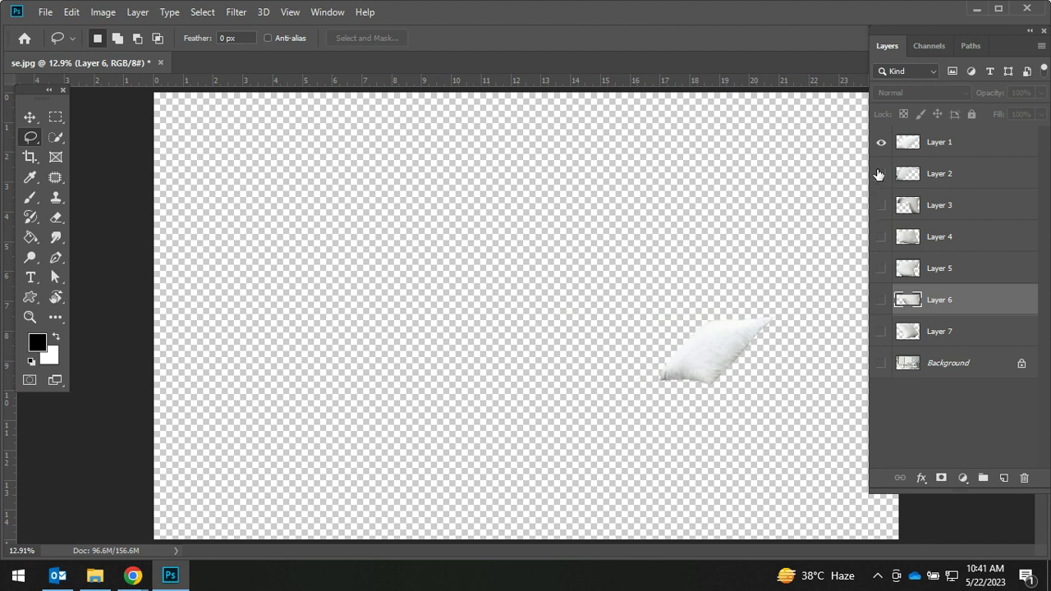
click(880, 144)
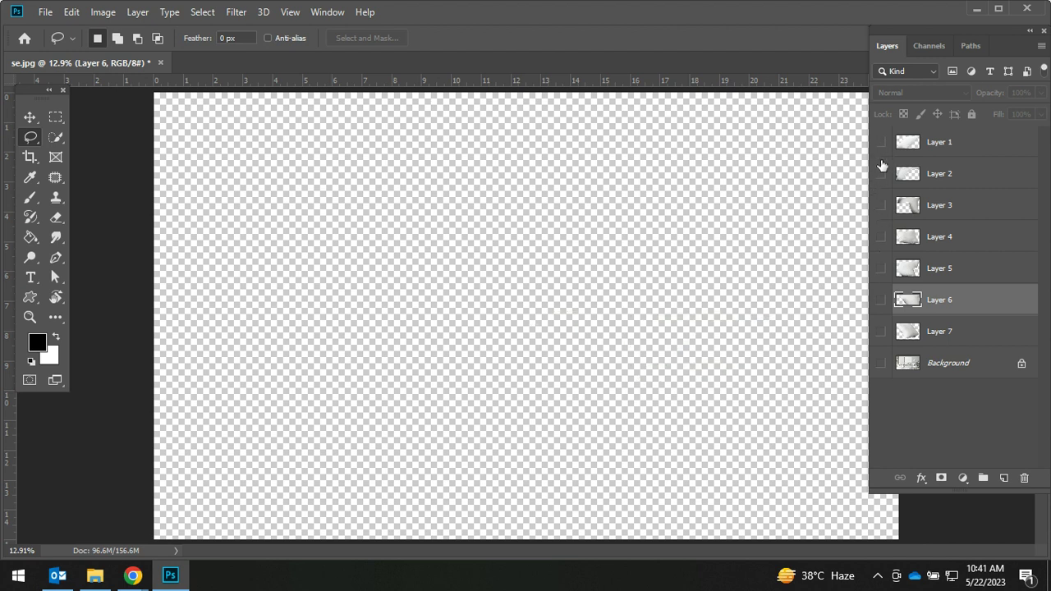
drag(879, 144, 882, 363)
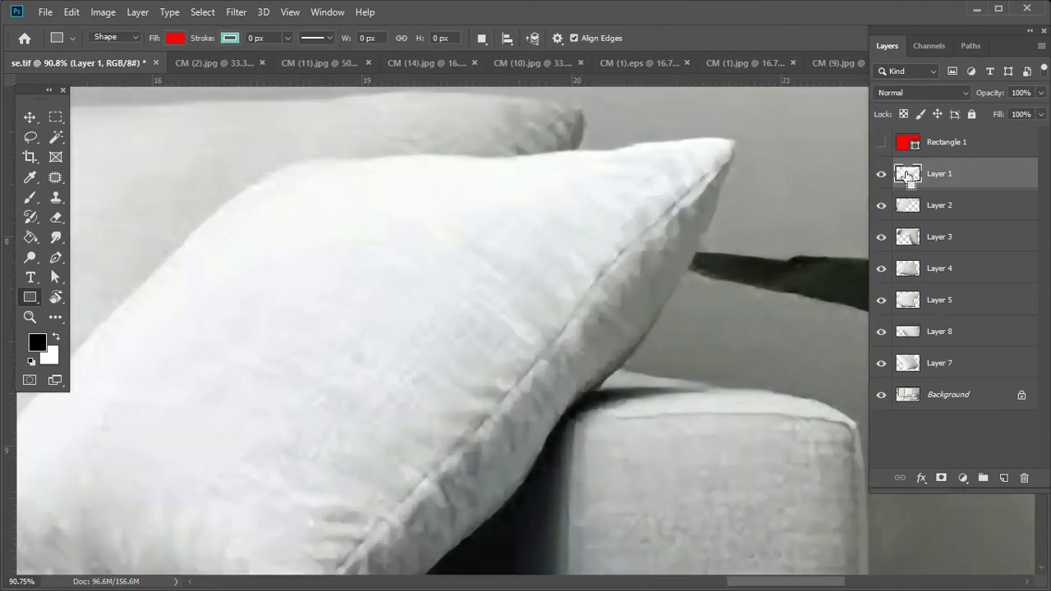
Step: Clear the old pillow selection and choose the Pen tool for path drawing
ctrl+click(908, 174)
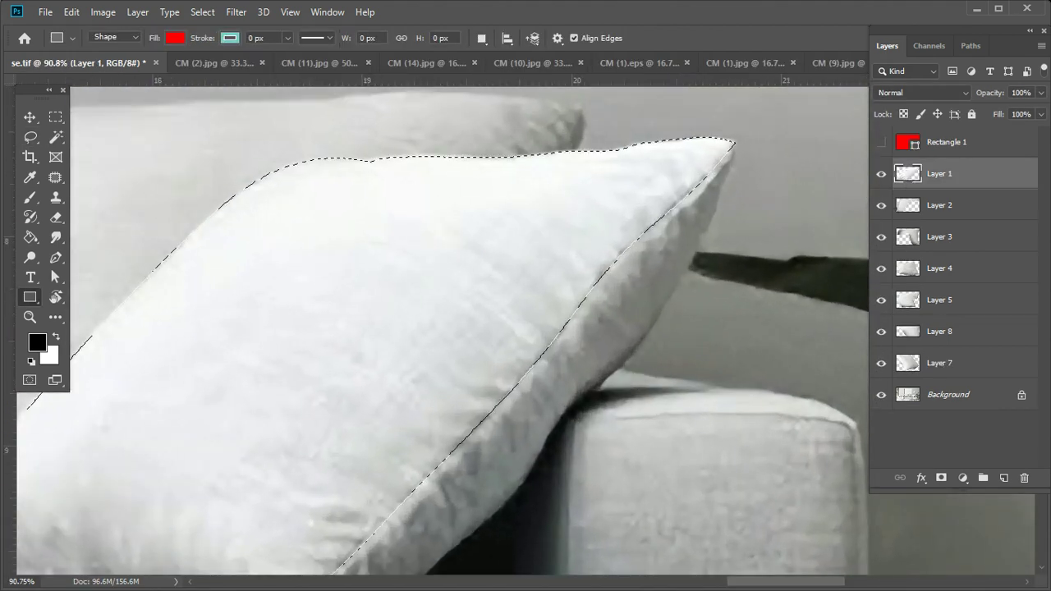
key(ctrl+minus)
key(ctrl+minus)
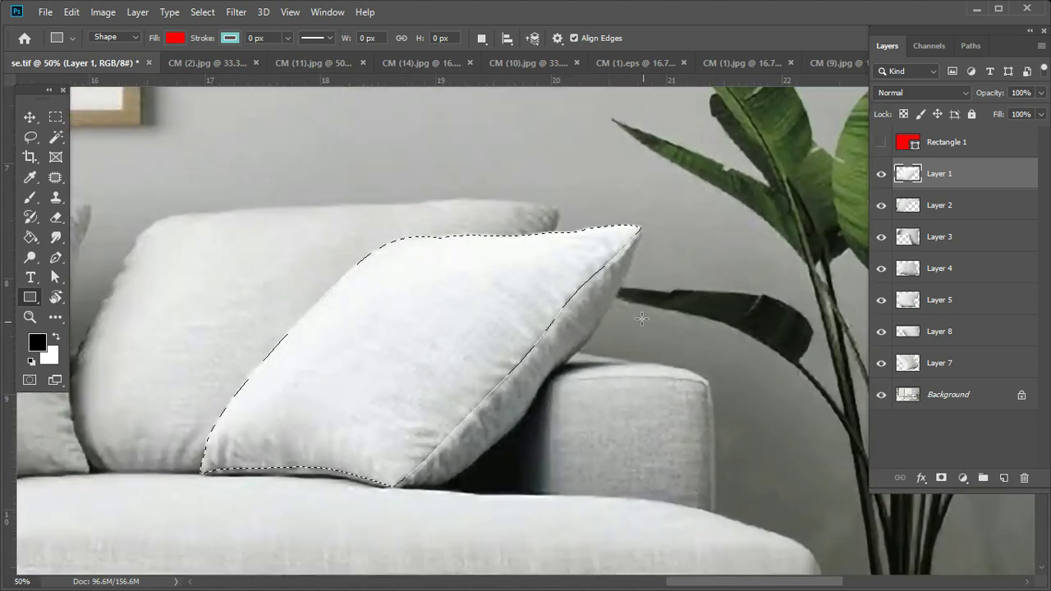
scroll(643, 316, up, 1)
key(ctrl+d)
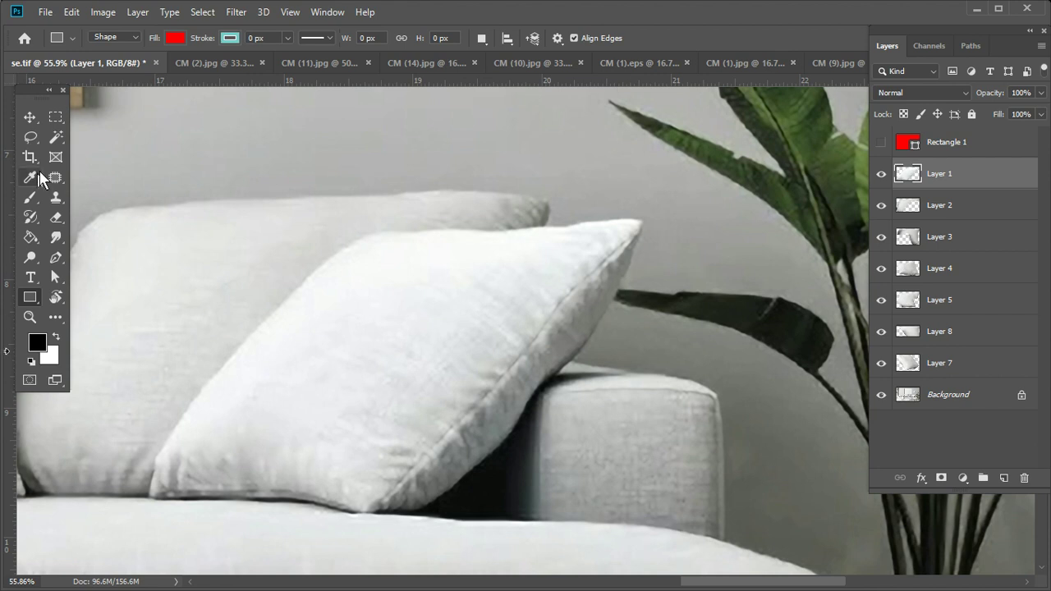
click(54, 262)
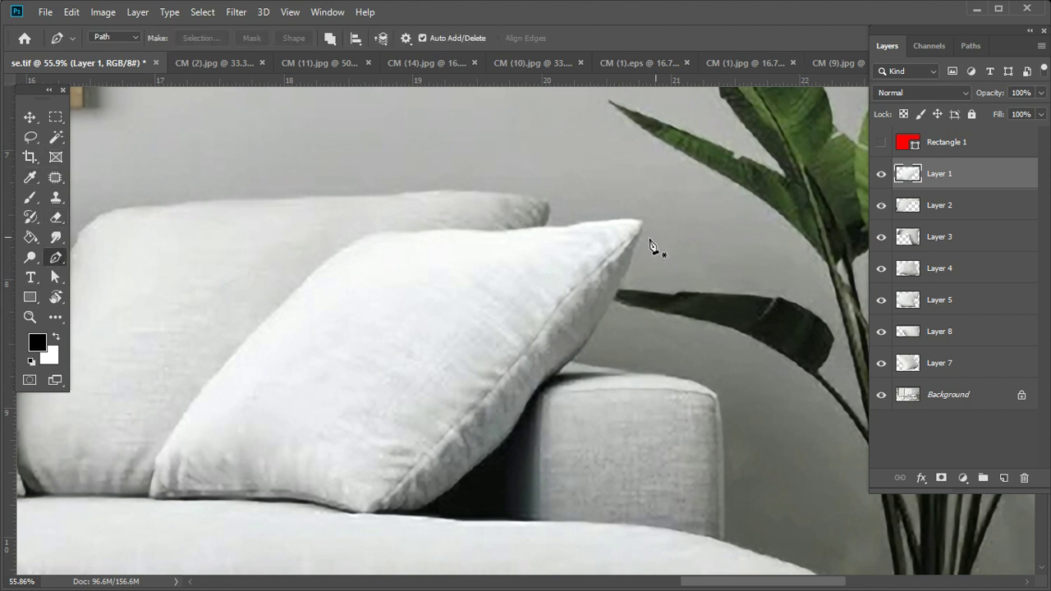
scroll(645, 239, up, 2)
scroll(676, 287, up, 1)
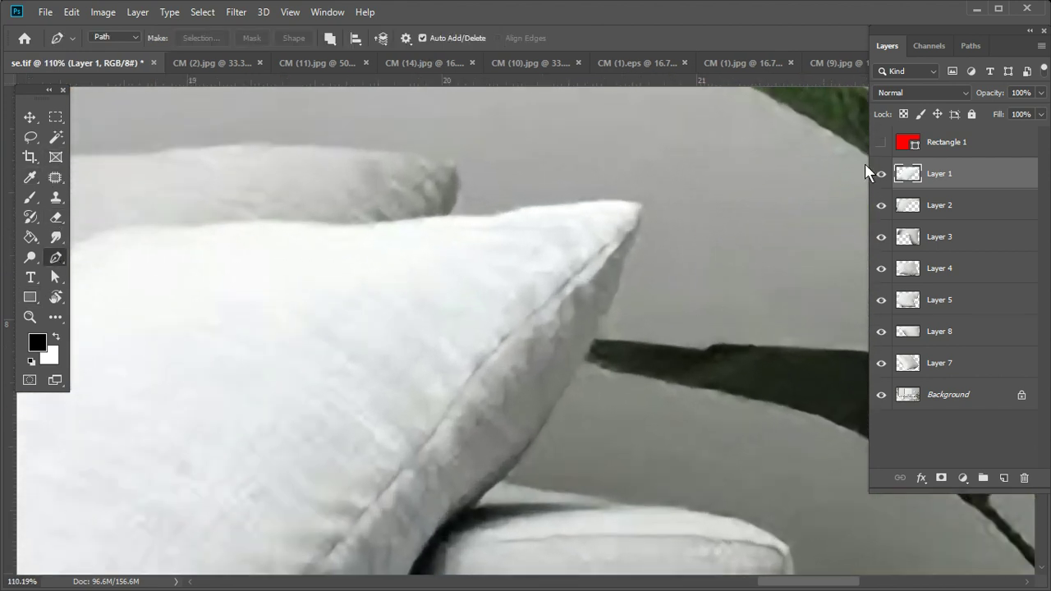
Step: Start the path at the pillow's top tip and curve its first segment along the edge
click(643, 206)
click(589, 354)
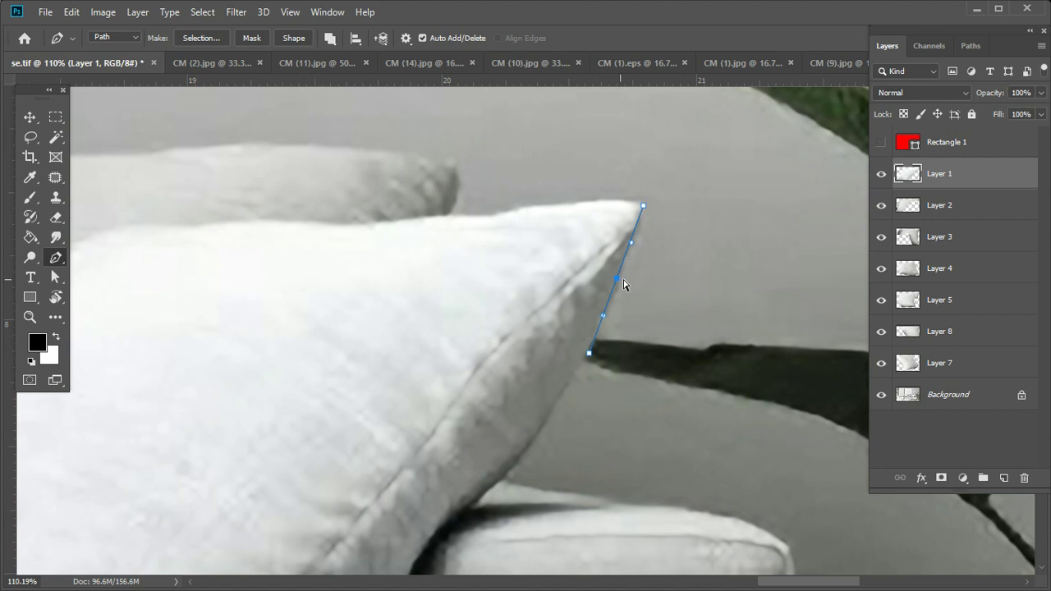
mouse_move(619, 285)
mouse_down()
mouse_move(628, 279)
mouse_move(618, 280)
mouse_up()
drag(631, 246, 653, 291)
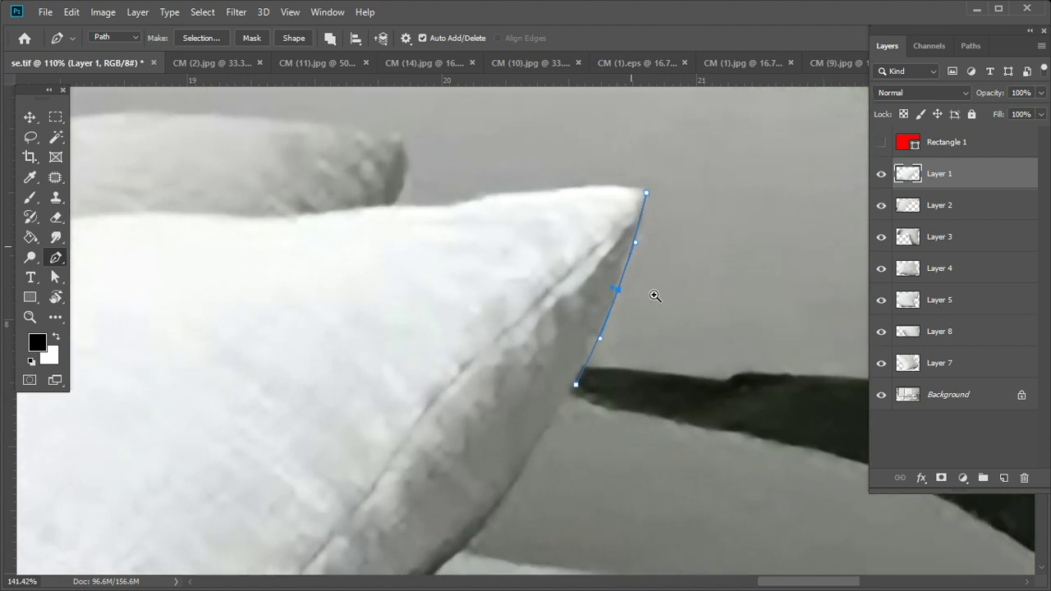
scroll(648, 240, up, 2)
ctrl+click(638, 241)
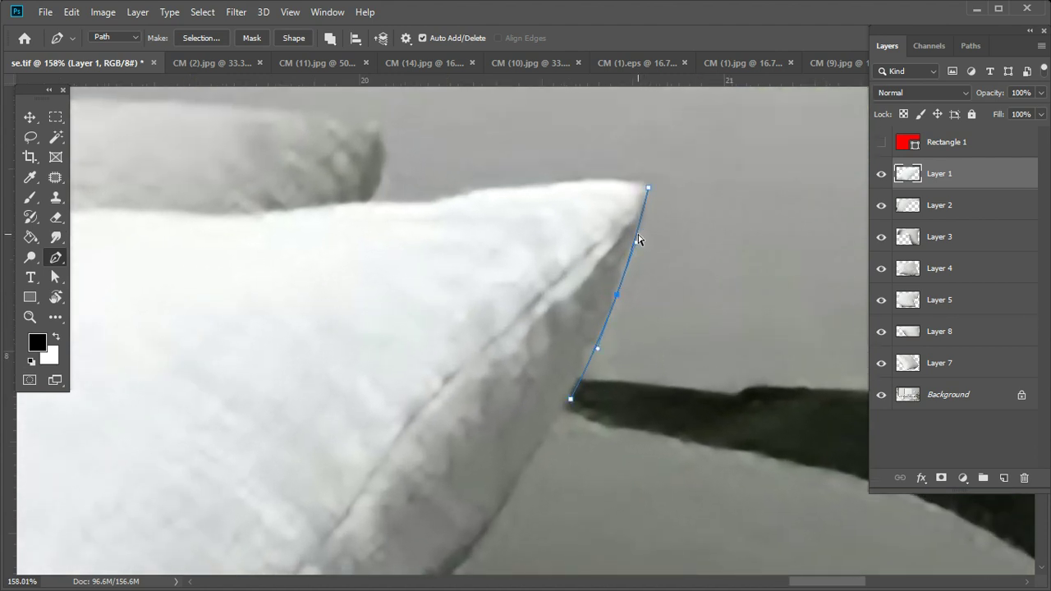
drag(640, 240, 640, 240)
drag(617, 297, 612, 303)
Step: Extend the path down the pillow's right edge, bending segments to hug it
drag(562, 409, 724, 118)
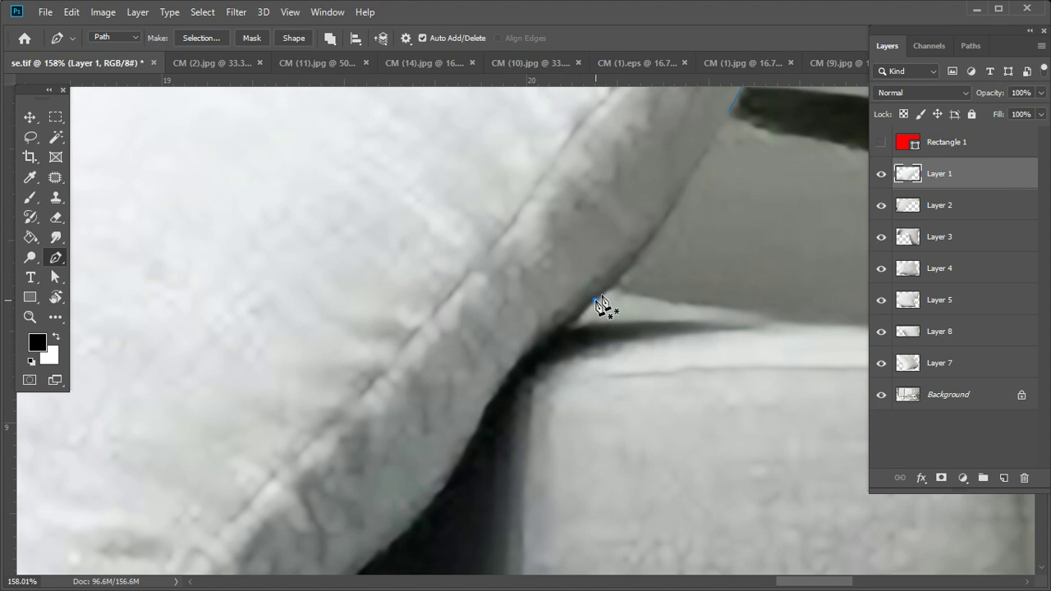
click(729, 113)
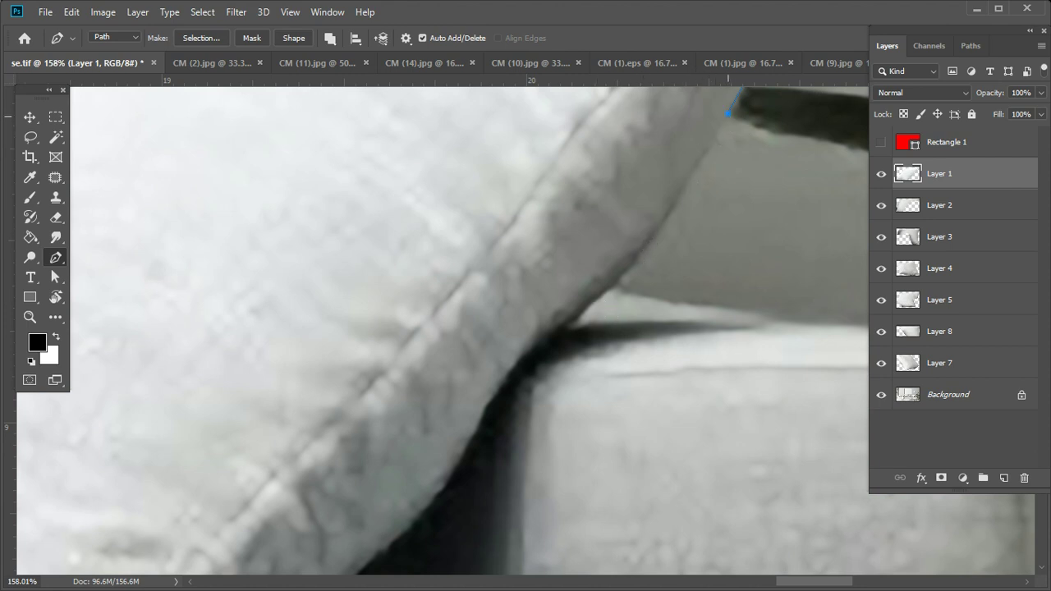
click(590, 303)
drag(666, 210, 667, 215)
drag(646, 300, 723, 206)
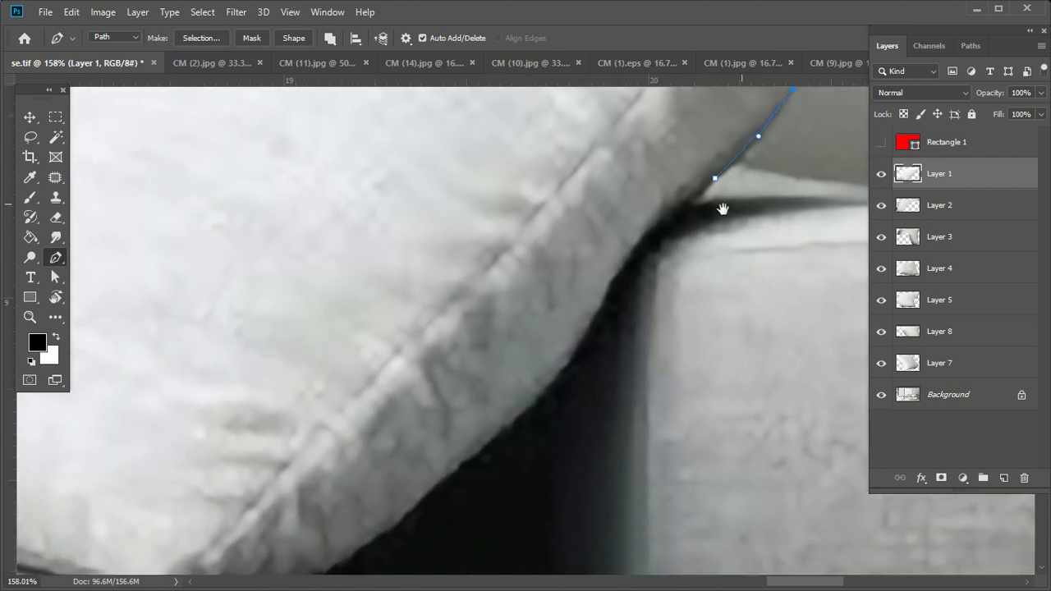
click(620, 269)
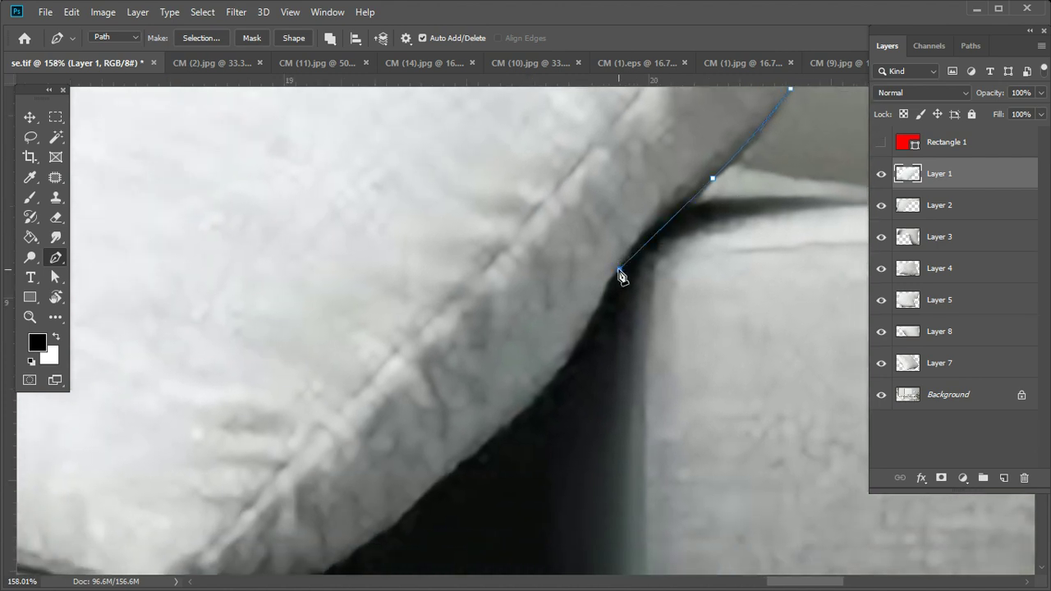
click(549, 387)
click(619, 269)
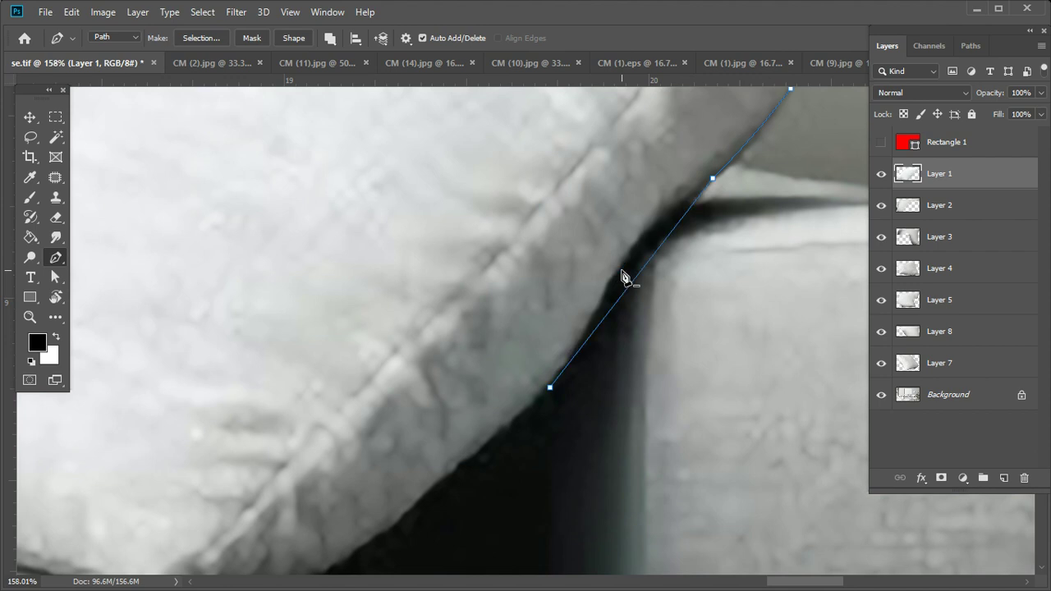
click(655, 237)
drag(659, 238, 645, 236)
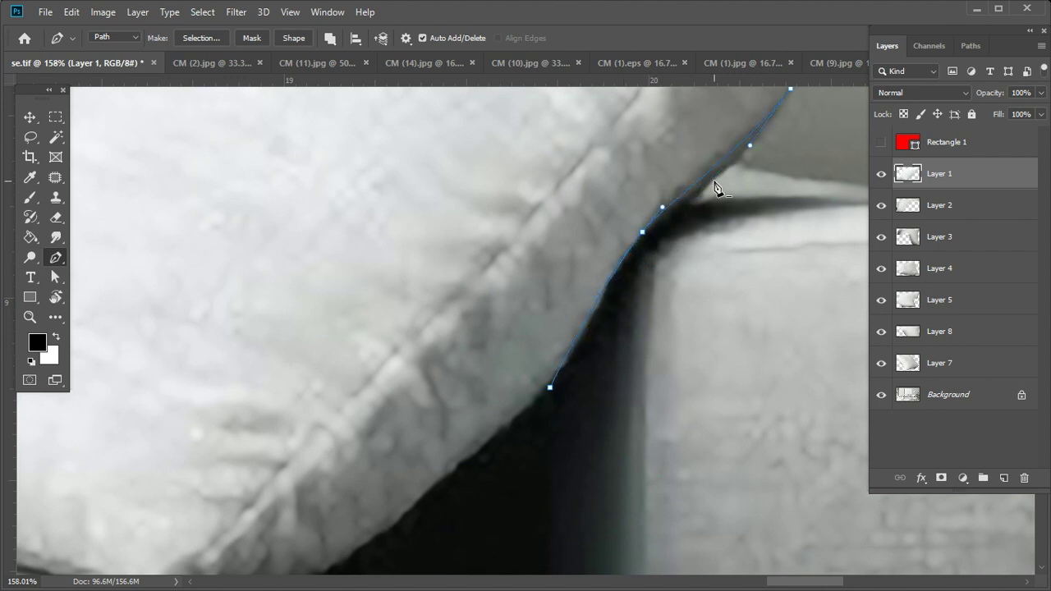
ctrl+click(743, 171)
Step: Continue the path to where the pillow meets the shadow, removing an extra anchor and refining the curve
scroll(739, 172, down, 5)
scroll(739, 172, left, 4)
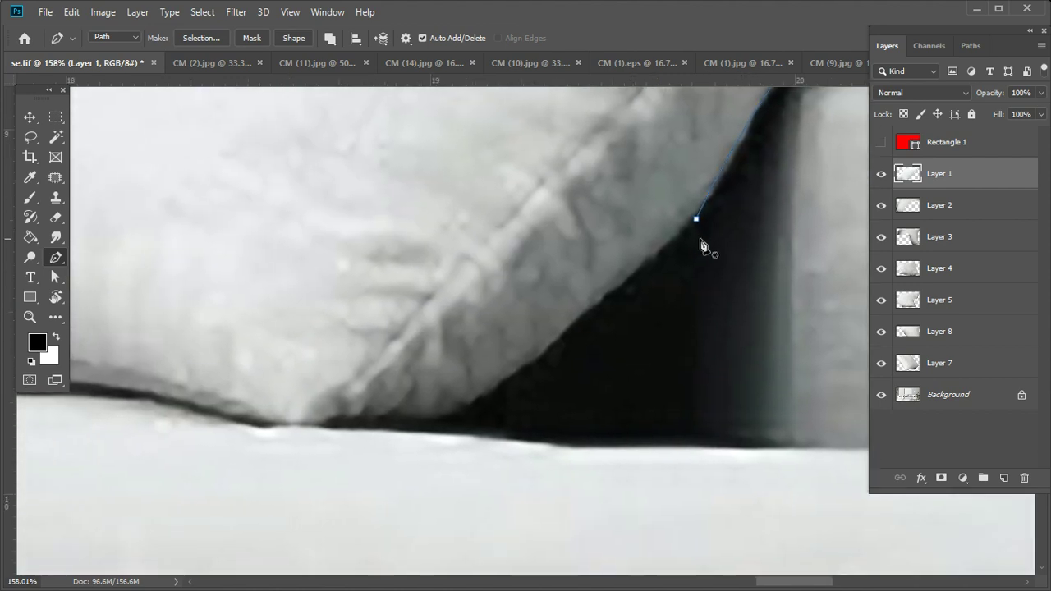
click(581, 317)
click(697, 220)
click(697, 222)
drag(686, 211, 704, 223)
drag(764, 188, 646, 331)
ctrl+click(670, 200)
drag(671, 205, 667, 206)
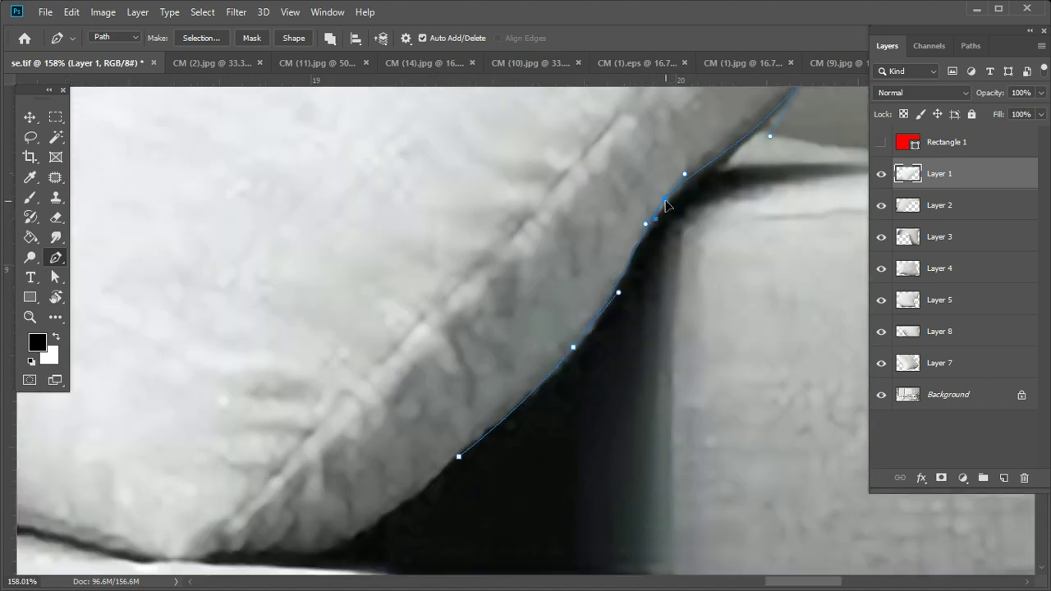
ctrl+click(460, 457)
drag(553, 466, 691, 372)
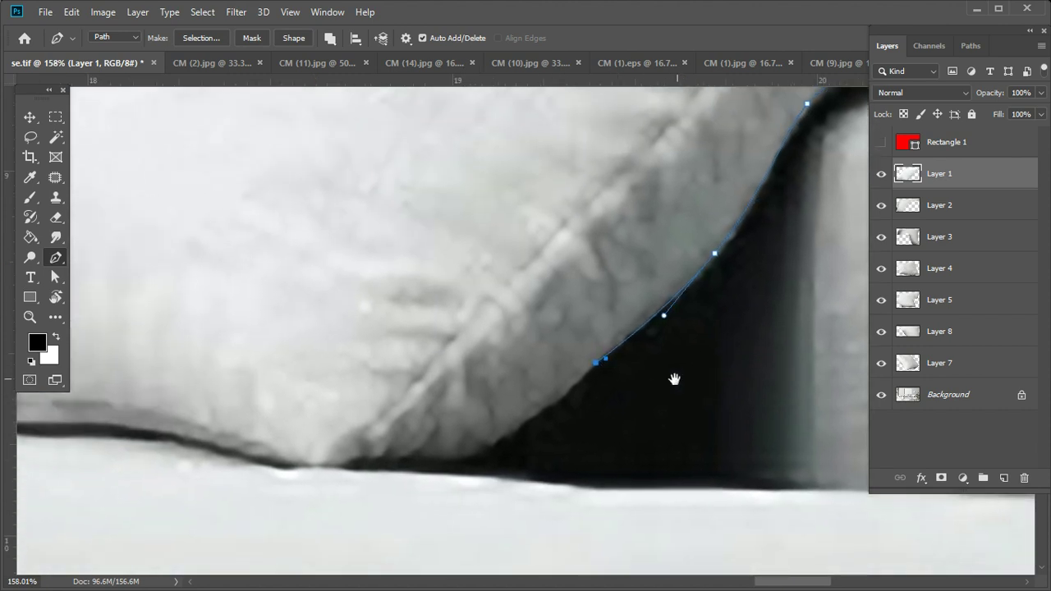
Step: Trace the pillow's bottom edge to its corner and smooth the bottom curve points
click(475, 454)
click(393, 458)
click(321, 469)
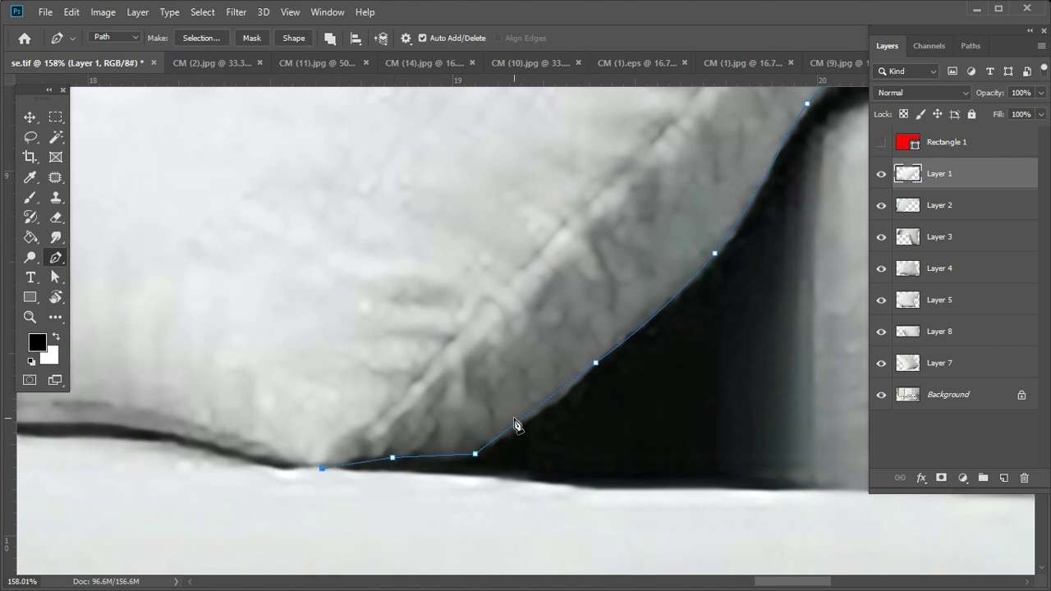
click(551, 405)
click(475, 454)
click(467, 438)
drag(467, 438, 475, 453)
click(394, 458)
click(390, 464)
drag(389, 464, 379, 459)
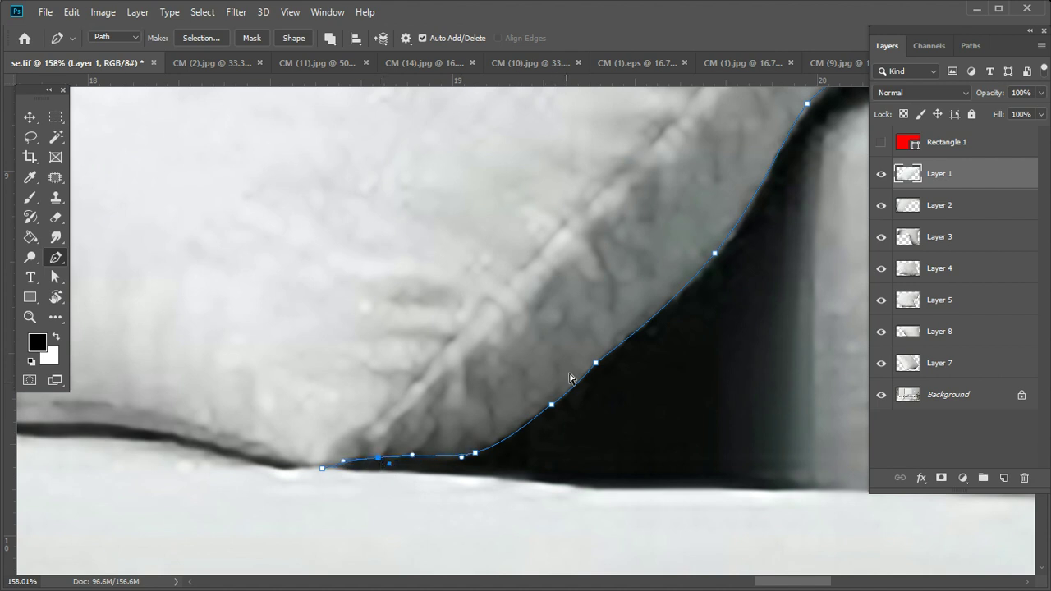
drag(597, 363, 607, 354)
Step: Resume the path from its end point and add a point up the pillow's left side
click(315, 468)
click(525, 202)
scroll(477, 359, up, 5)
scroll(476, 359, right, 5)
Step: Trace the pillow's narrow side edge and close the path at its starting tip
click(517, 191)
drag(519, 195, 375, 427)
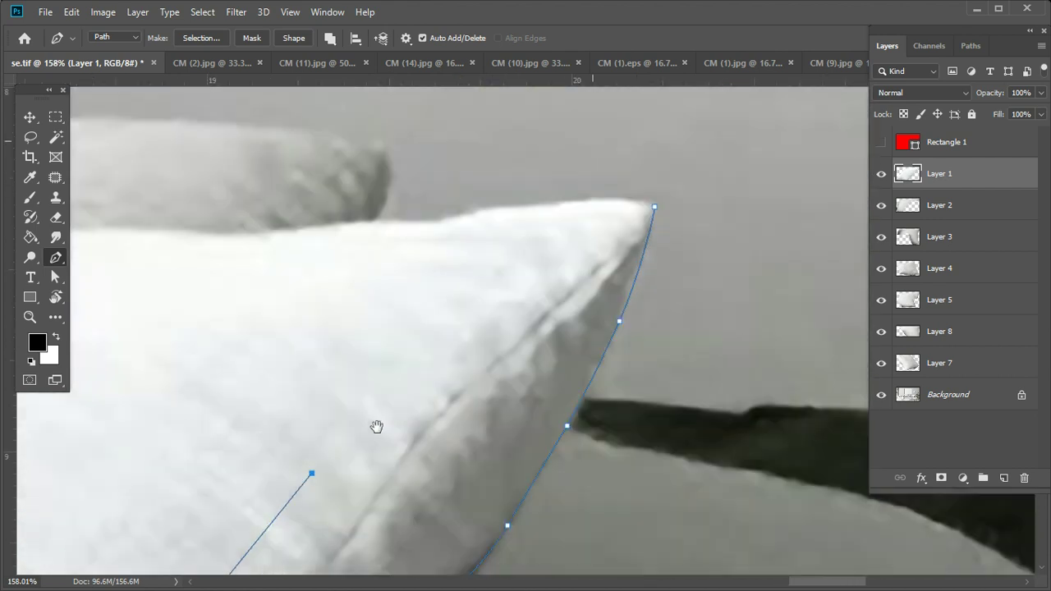
click(519, 246)
click(645, 212)
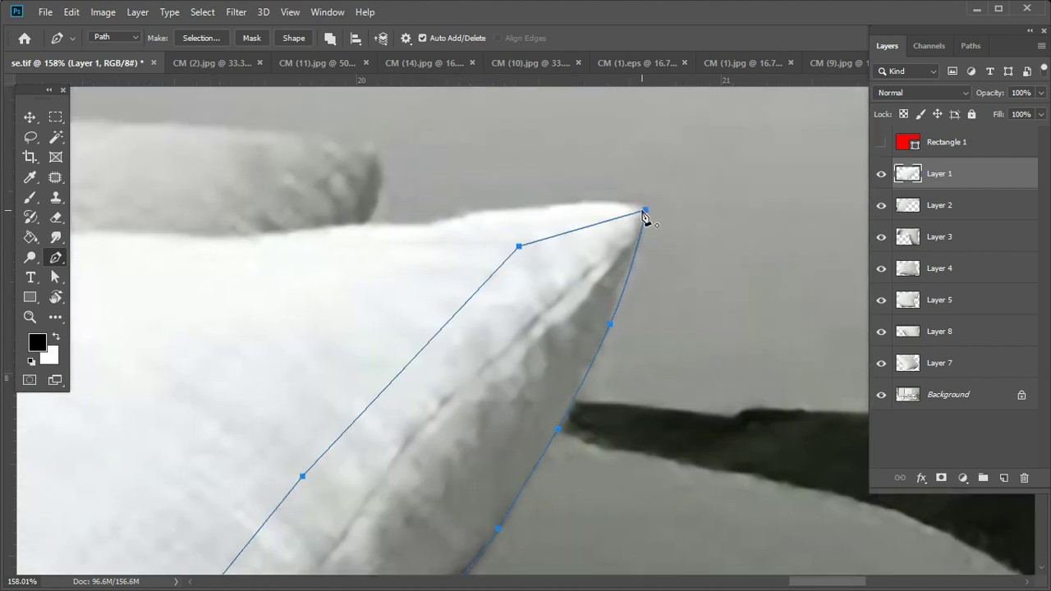
scroll(526, 386, down, 2)
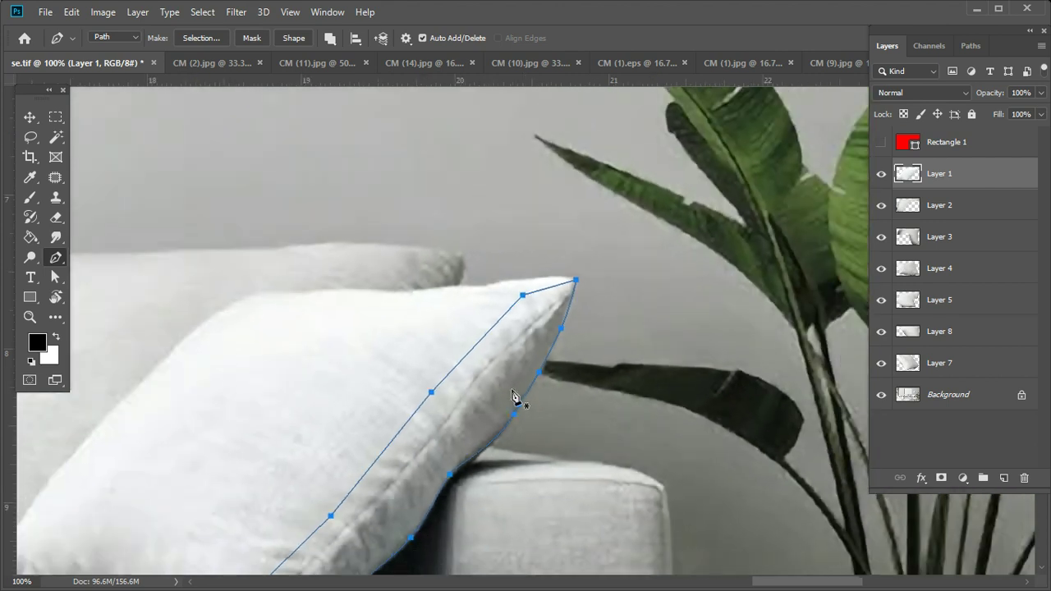
scroll(565, 422, down, 1)
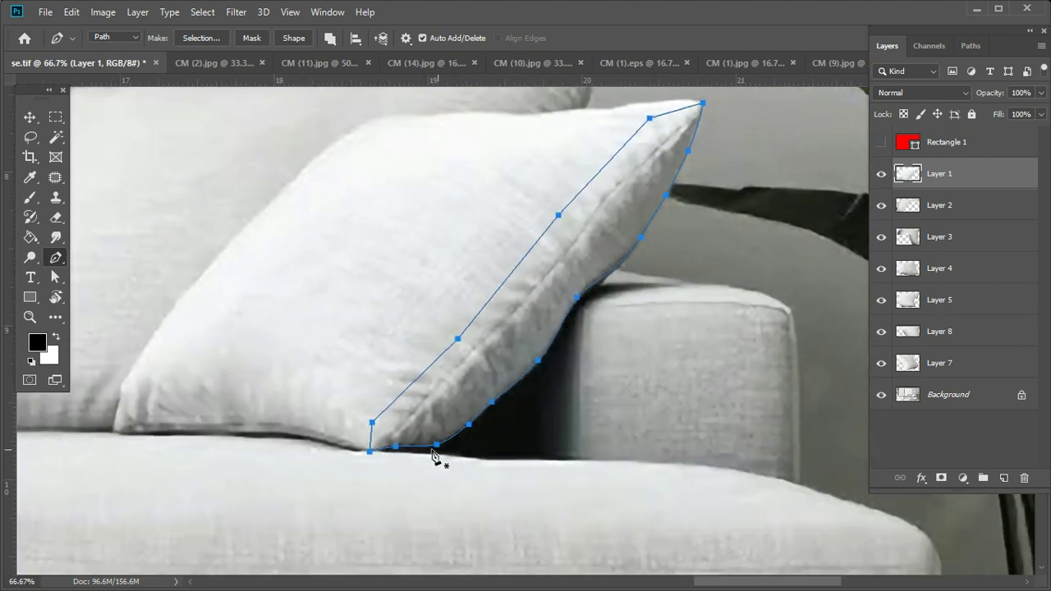
scroll(388, 462, up, 5)
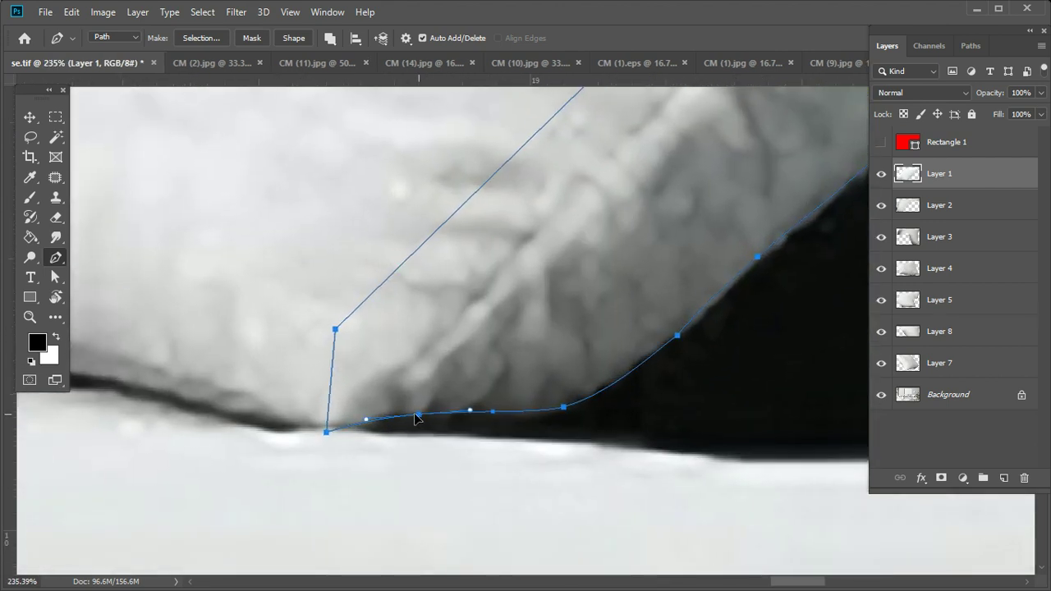
Step: Refine the bottom corner with an extra anchor point, then zoom out to view the whole path
click(417, 416)
key(ctrl+z)
click(359, 429)
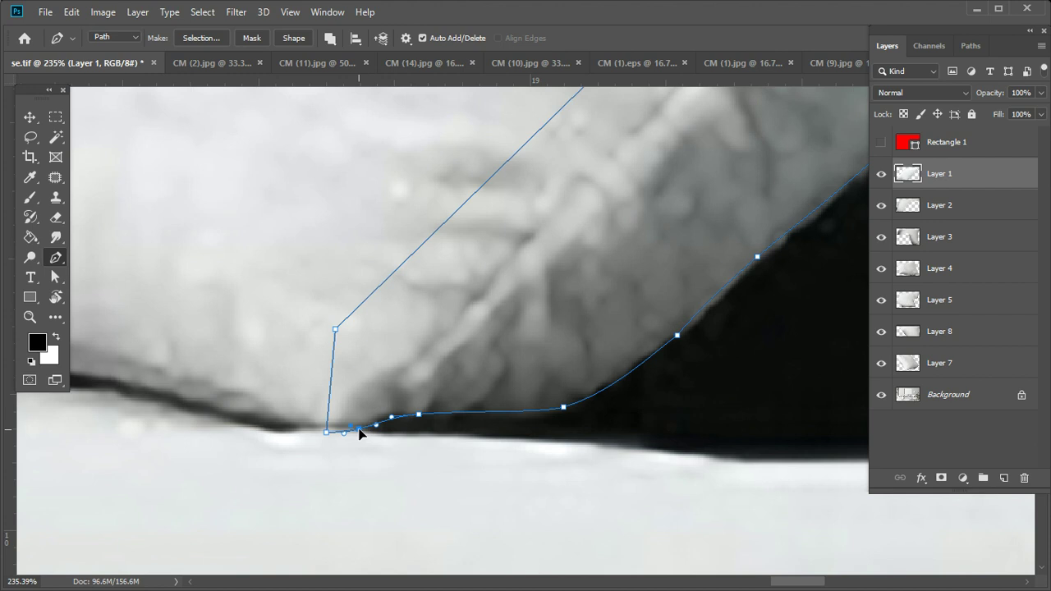
drag(394, 420, 376, 421)
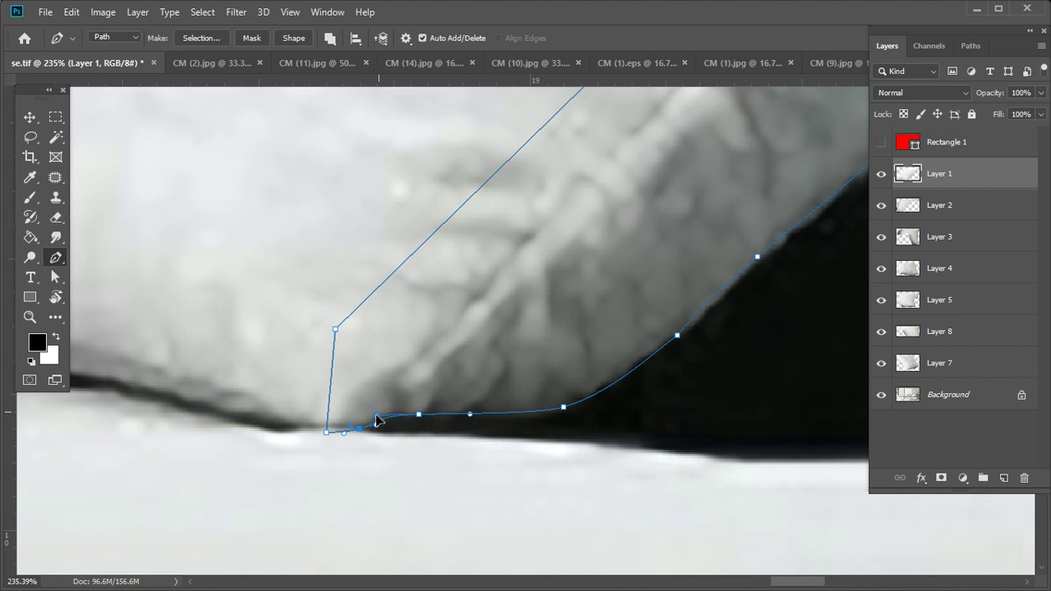
scroll(528, 442, down, 2)
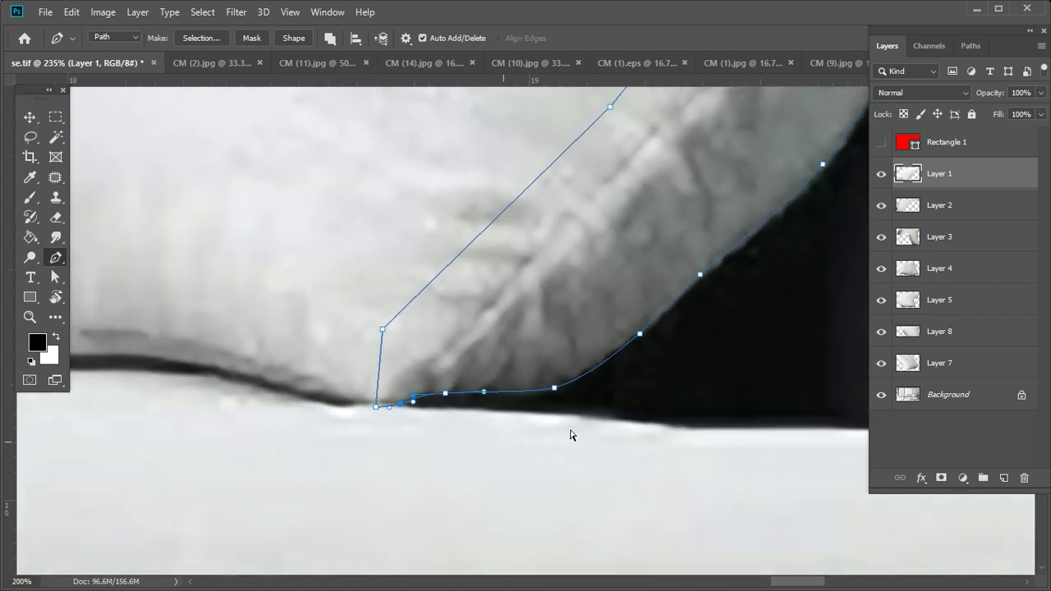
scroll(606, 425, down, 3)
scroll(592, 423, down, 3)
scroll(548, 417, down, 2)
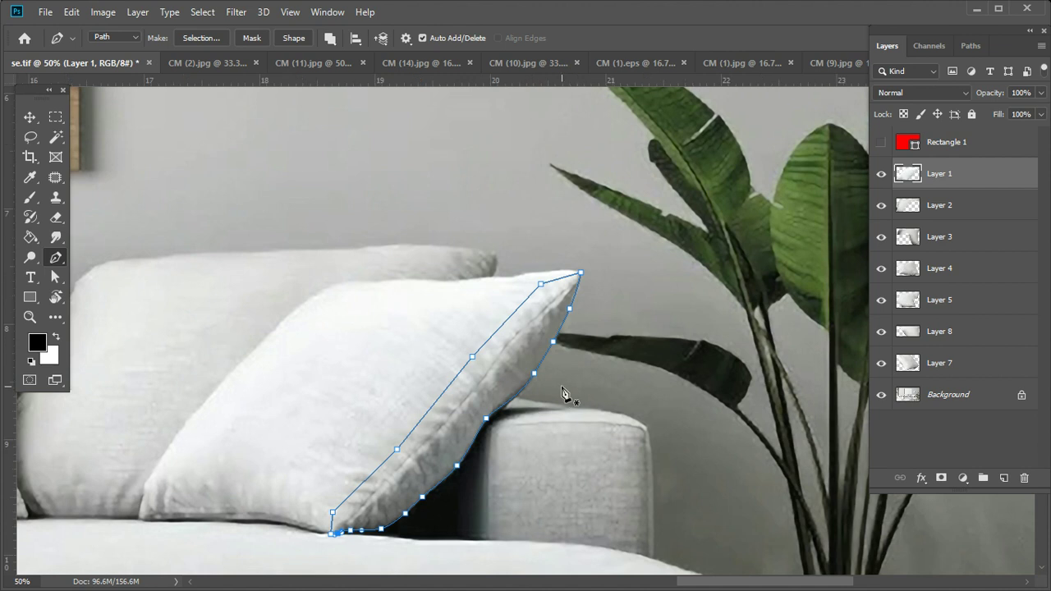
Step: Turn the traced path into a 1 px feathered selection and copy it to a new layer
right_click(565, 395)
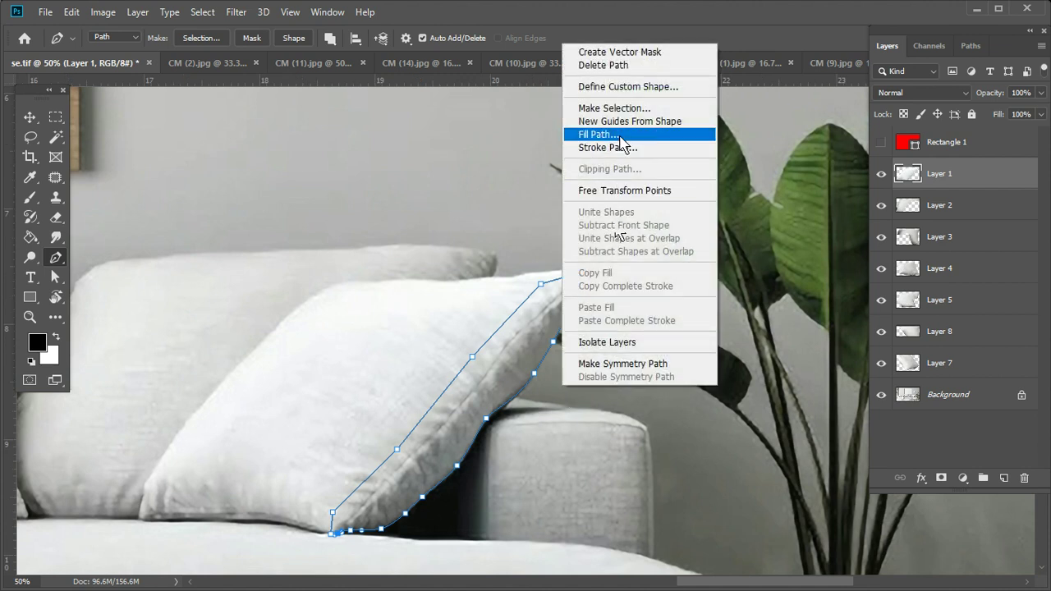
click(615, 107)
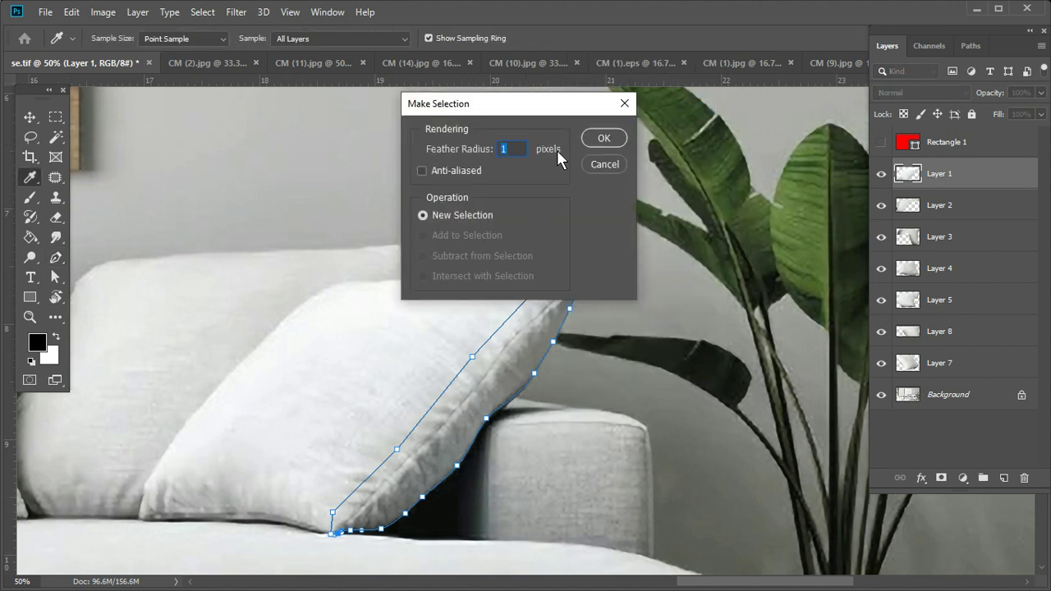
click(605, 138)
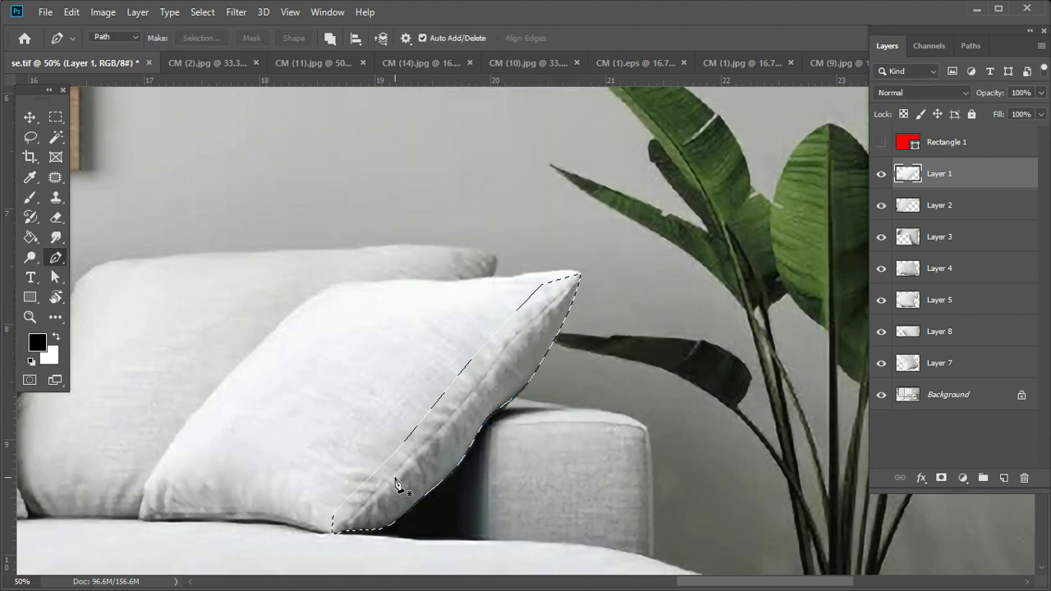
drag(543, 444, 575, 392)
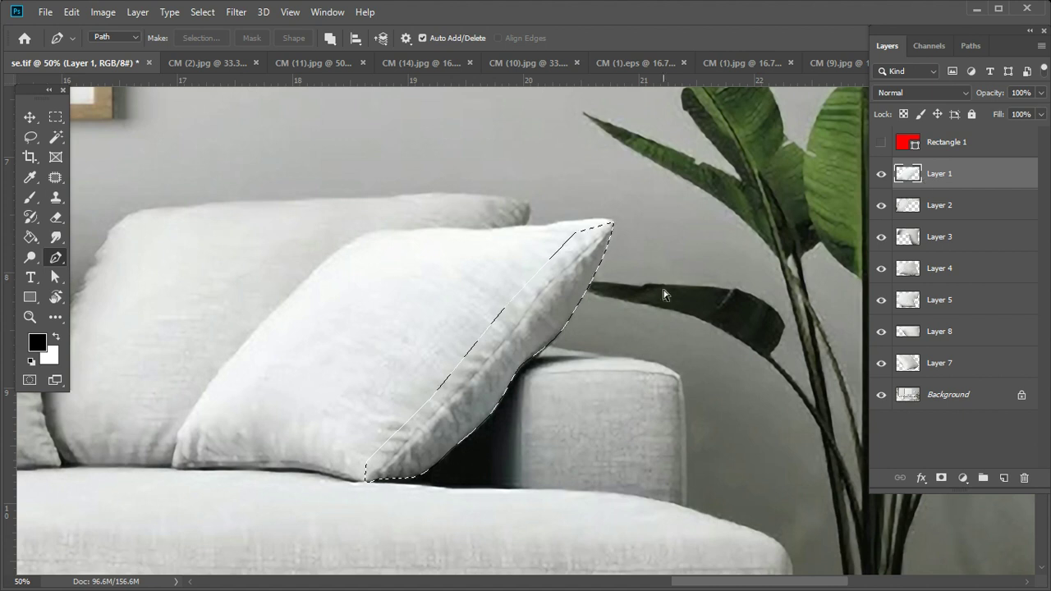
key(ctrl+j)
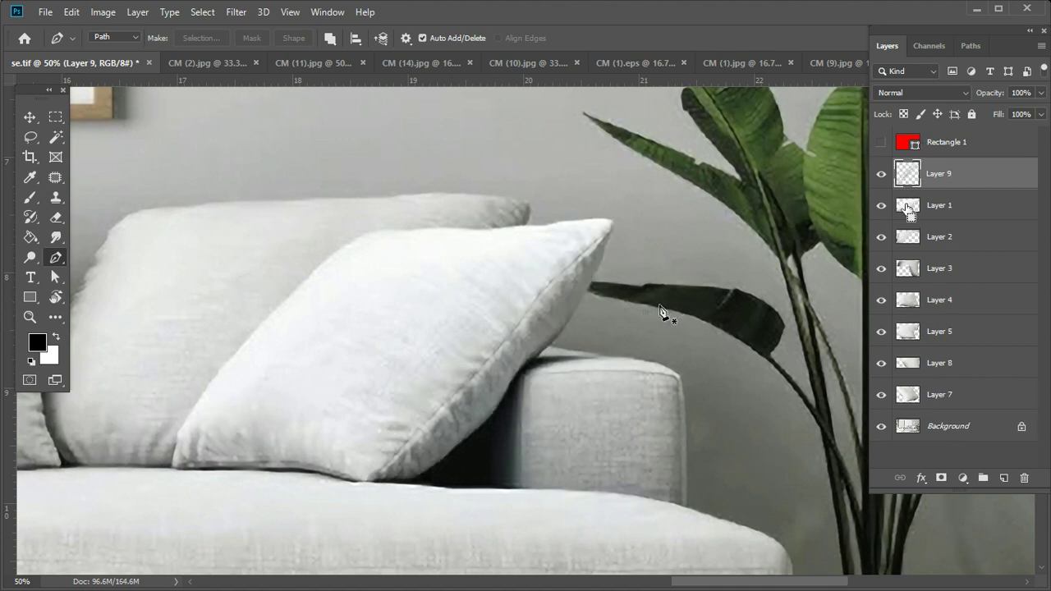
Step: Reorder the pillow layers, make Layer 7 active and zoom in on the left-hand pillow
ctrl+click(908, 181)
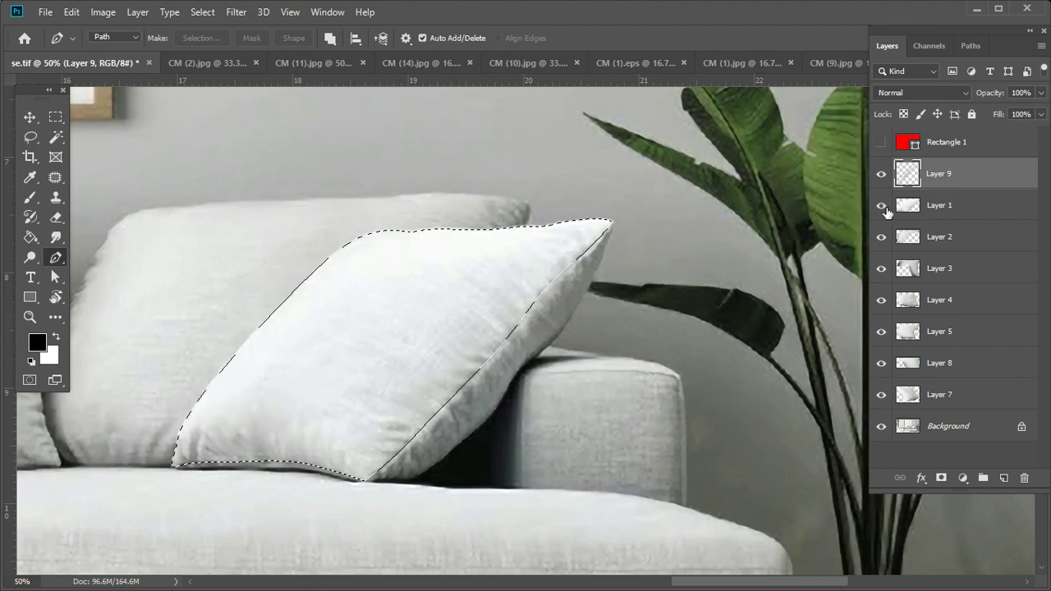
drag(881, 237, 879, 423)
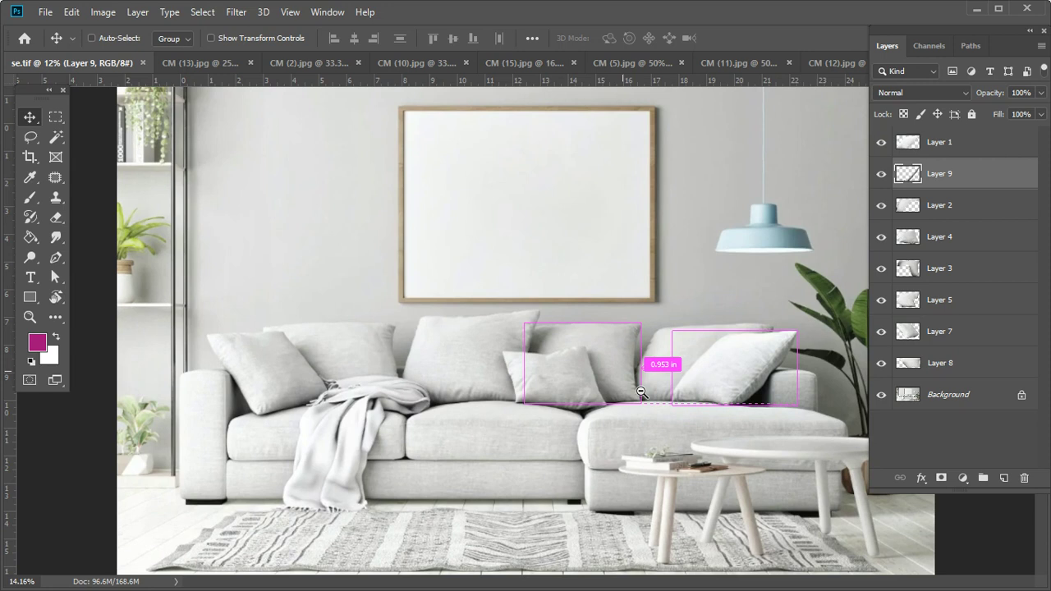
scroll(510, 383, right, 2)
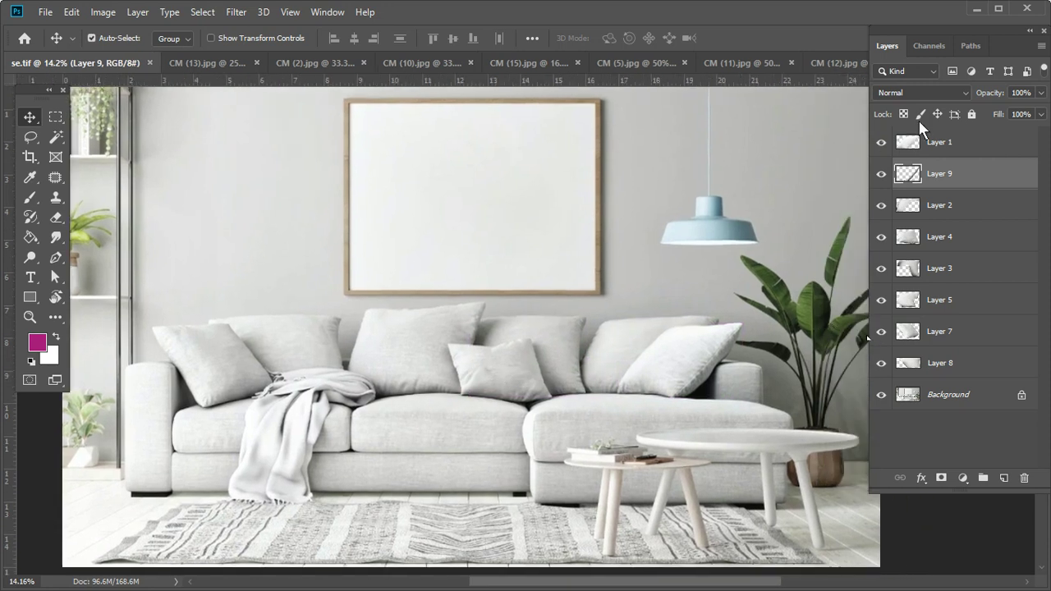
click(965, 148)
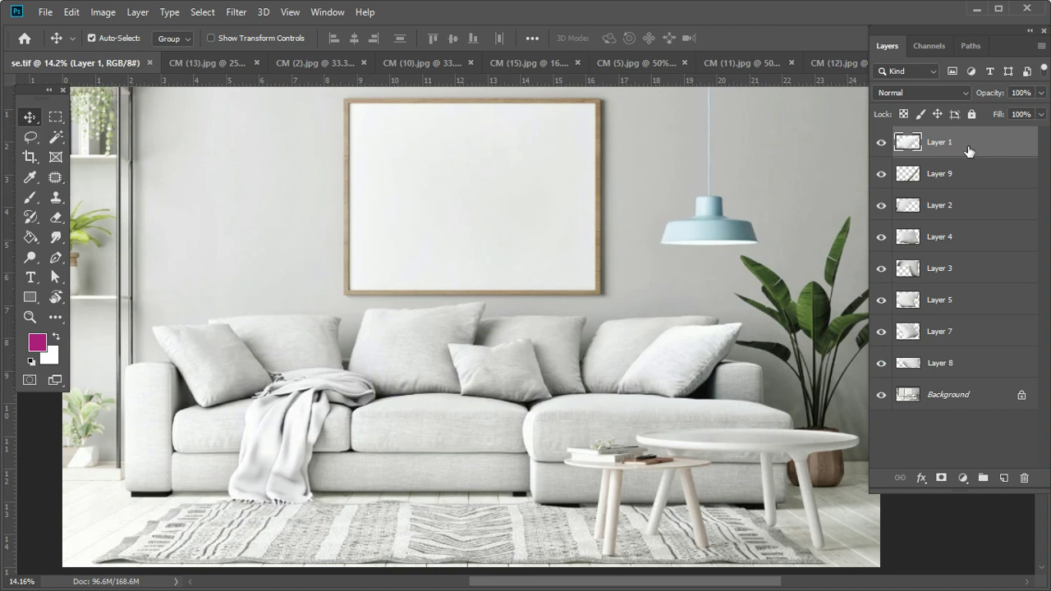
click(220, 356)
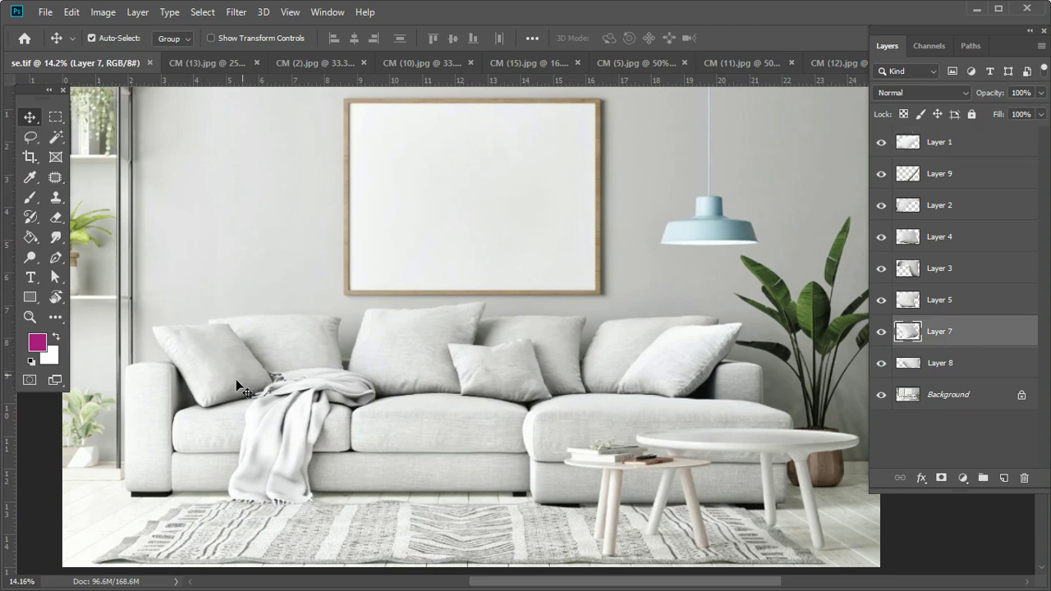
mouse_move(181, 361)
mouse_down()
mouse_move(421, 373)
mouse_move(465, 389)
mouse_up()
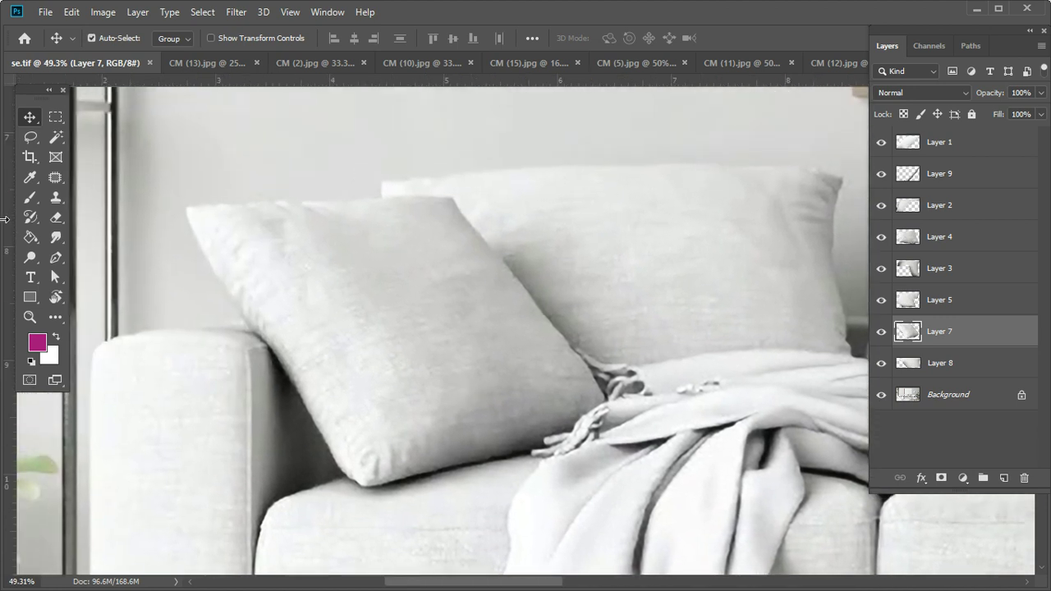
click(30, 297)
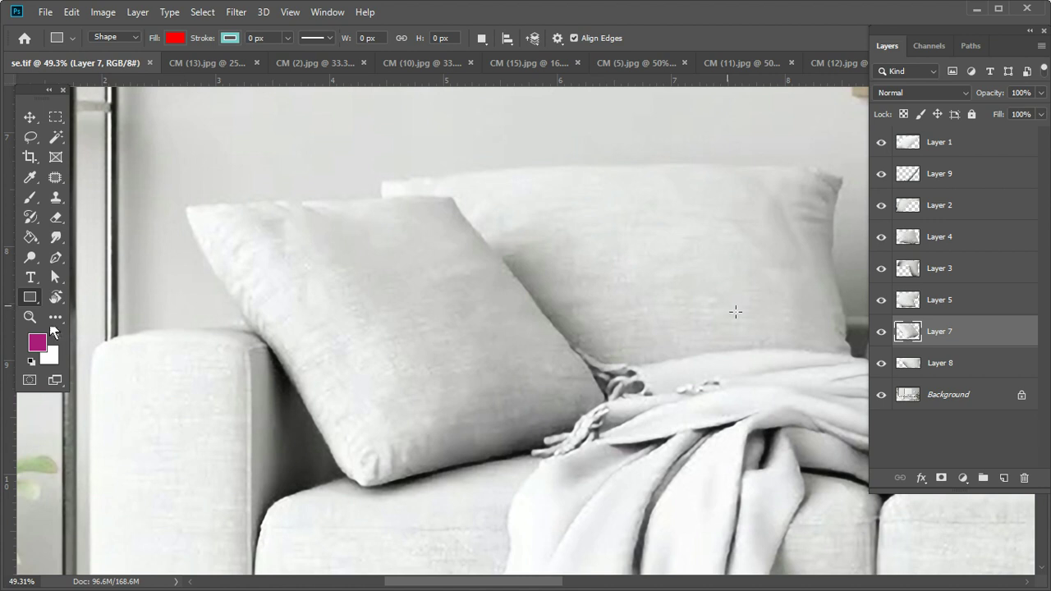
Step: Draw a red rectangle over the left pillow at 20% opacity and start Free Transform Path
drag(175, 161, 627, 511)
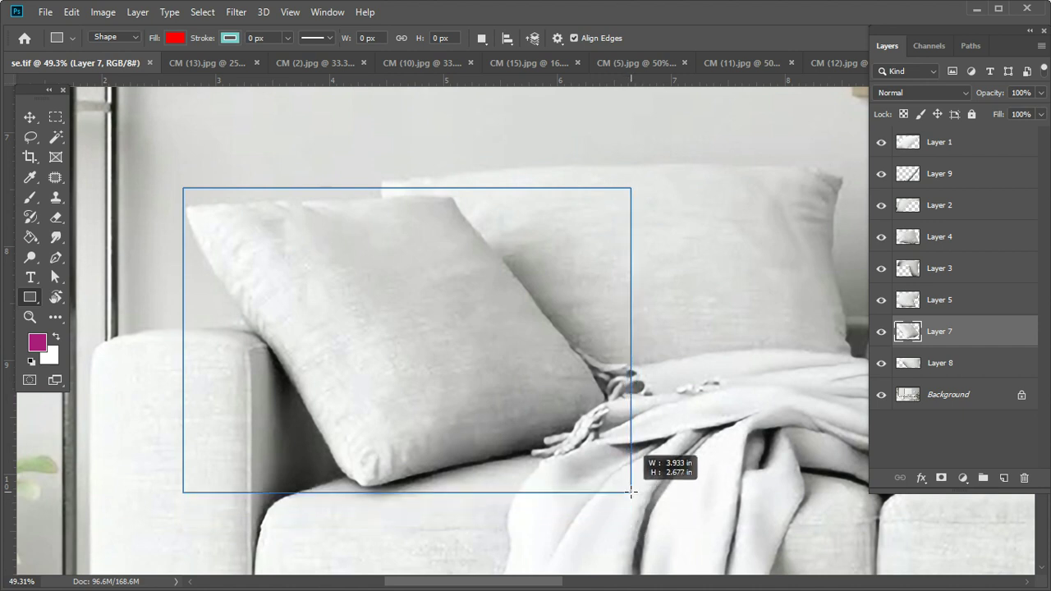
drag(627, 511, 626, 495)
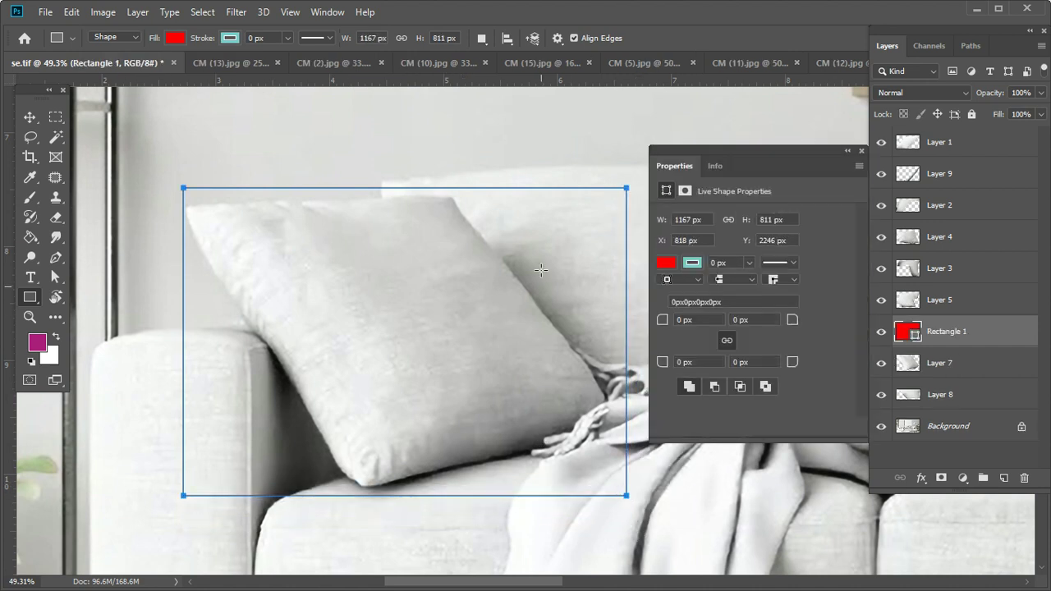
click(861, 151)
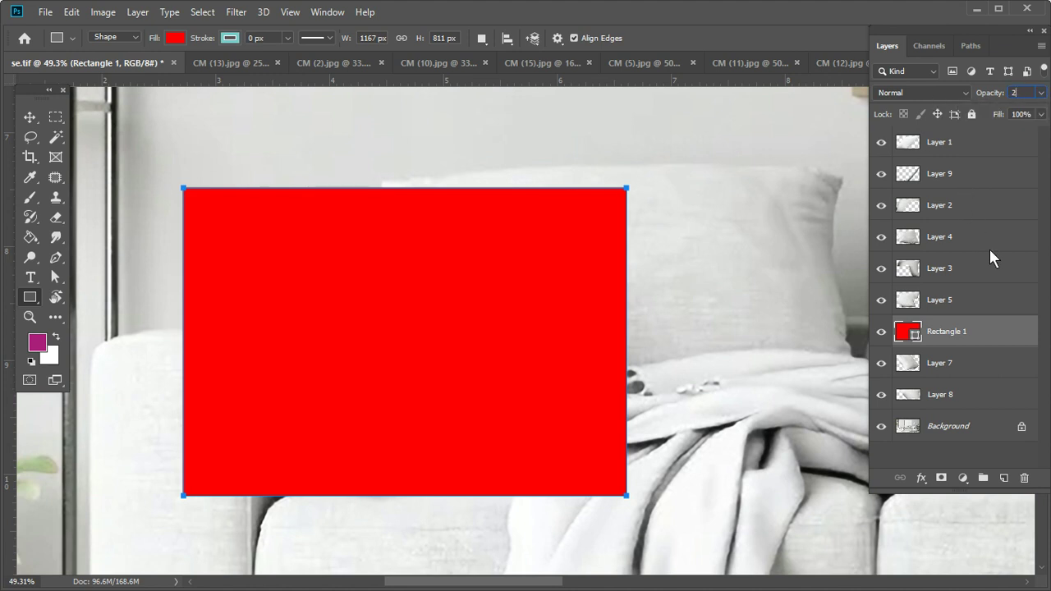
key(2)
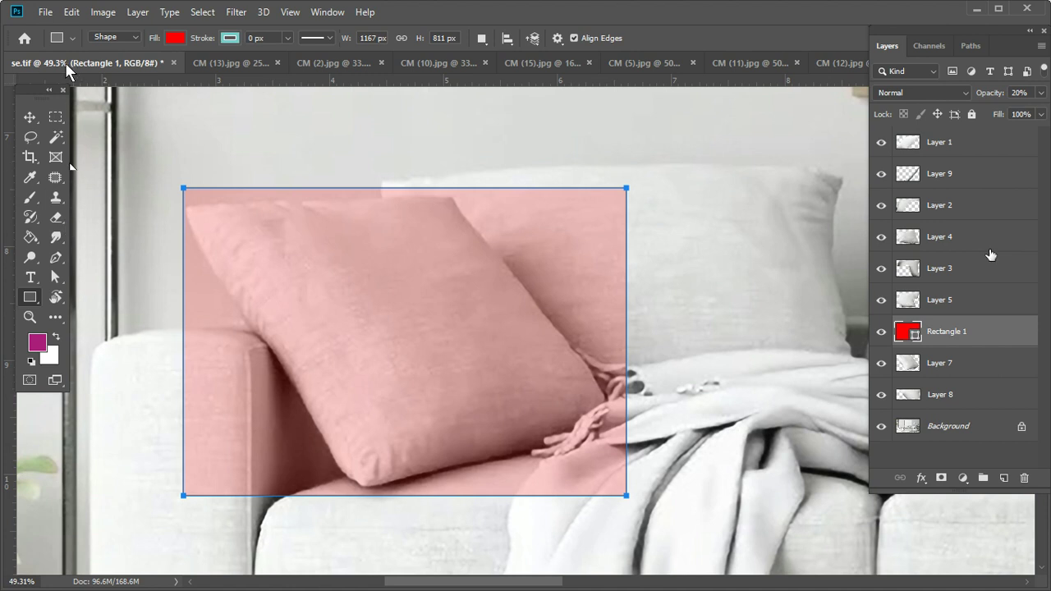
click(71, 13)
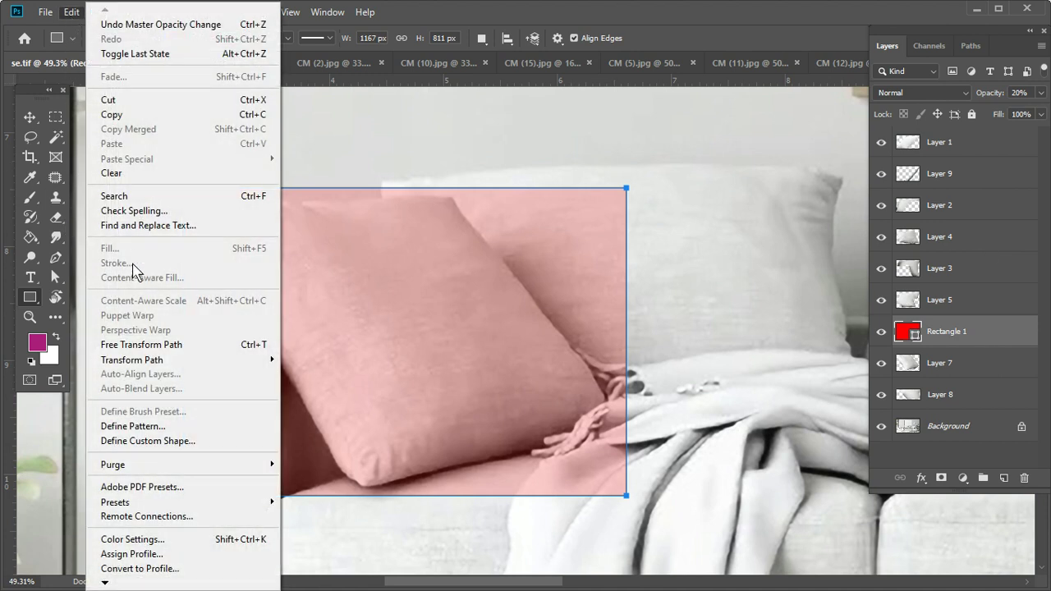
click(169, 345)
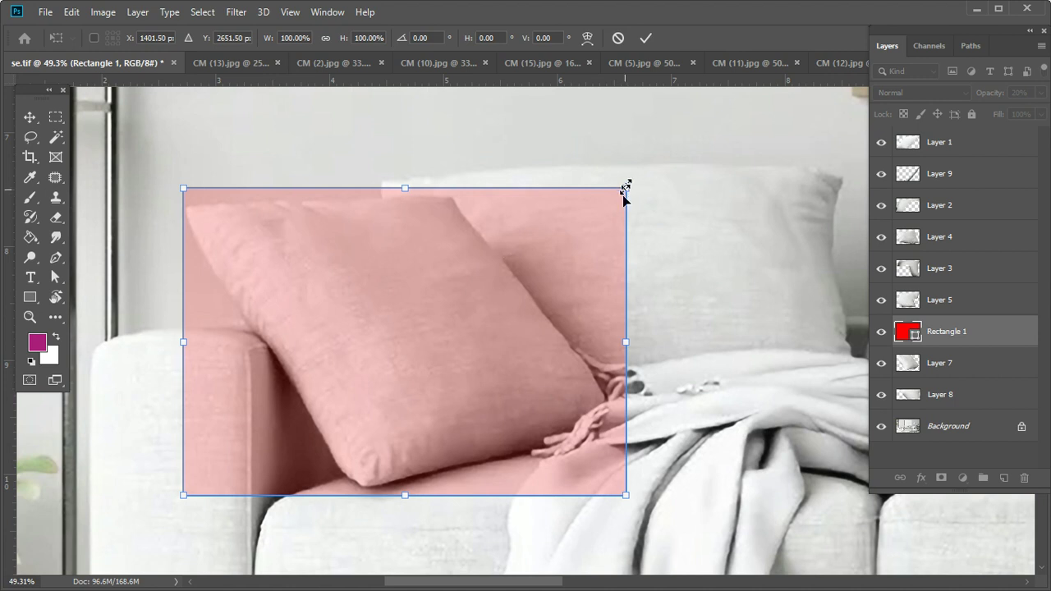
Step: Switch to Warp and pull the rectangle's corners and edges roughly onto the left pillow
click(588, 41)
drag(627, 188, 461, 187)
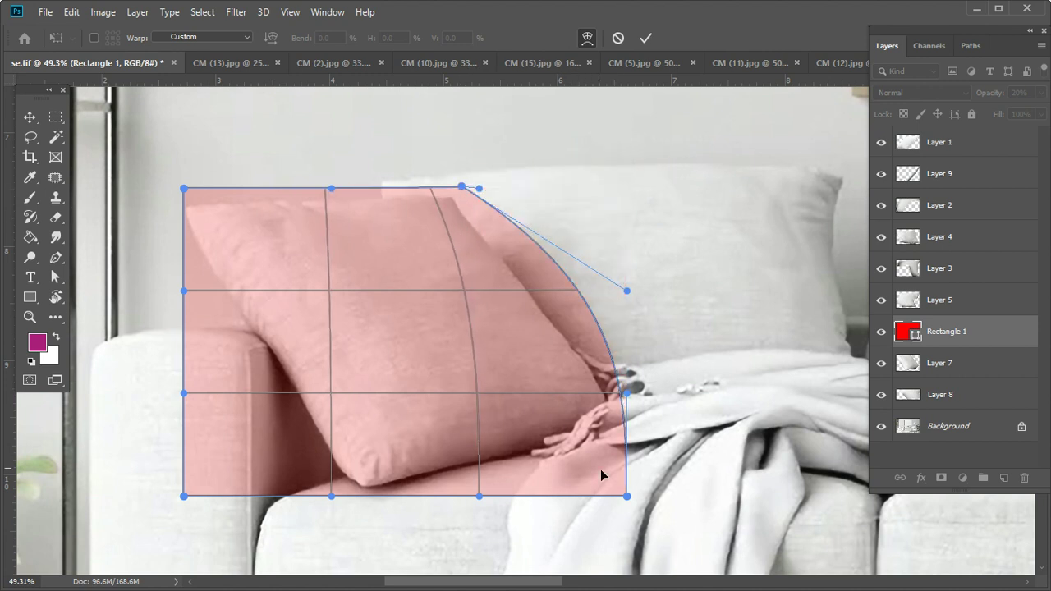
drag(627, 496, 626, 432)
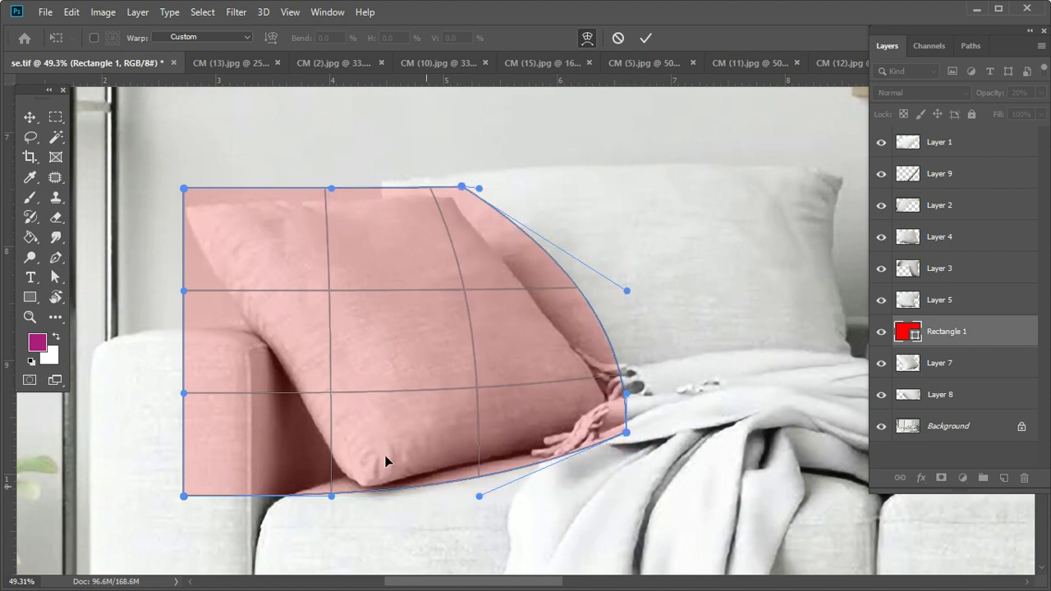
drag(485, 463, 589, 418)
drag(184, 496, 364, 499)
drag(233, 319, 299, 372)
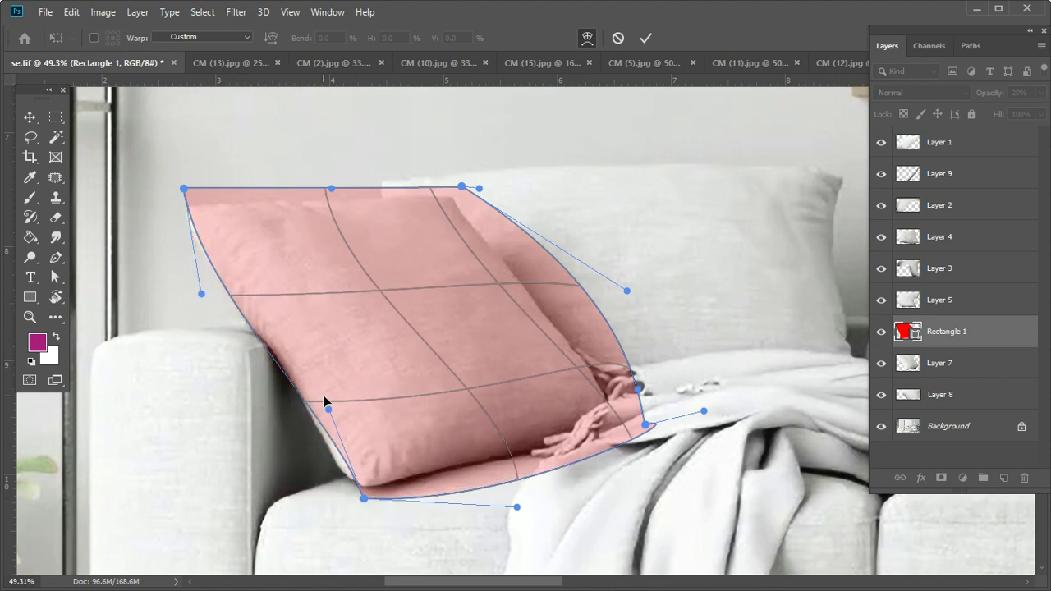
mouse_move(330, 408)
mouse_down()
mouse_move(312, 429)
mouse_move(336, 473)
mouse_up()
drag(202, 294, 191, 293)
mouse_move(184, 189)
mouse_down()
mouse_move(173, 204)
mouse_move(179, 199)
mouse_up()
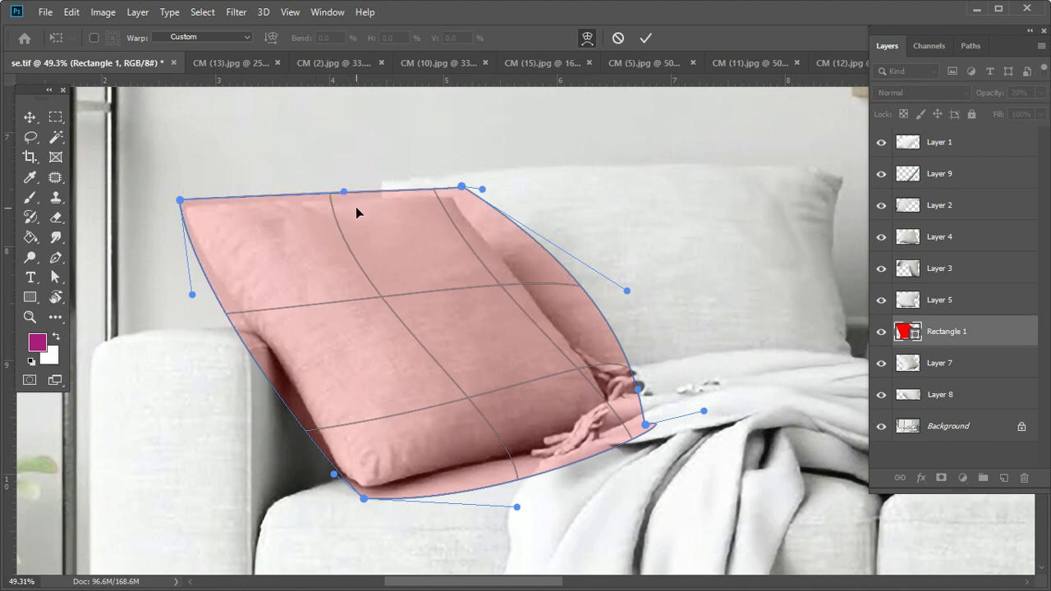
drag(629, 296, 530, 303)
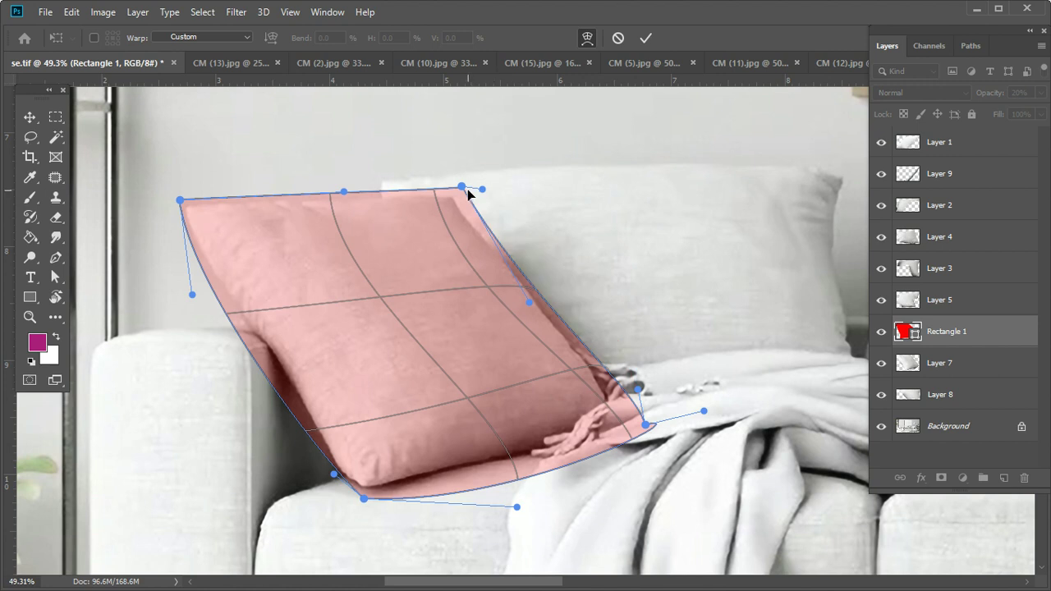
Step: Refine the warp's top-right corner, bottom edge and left-side curves along the pillow outline
drag(460, 189, 457, 195)
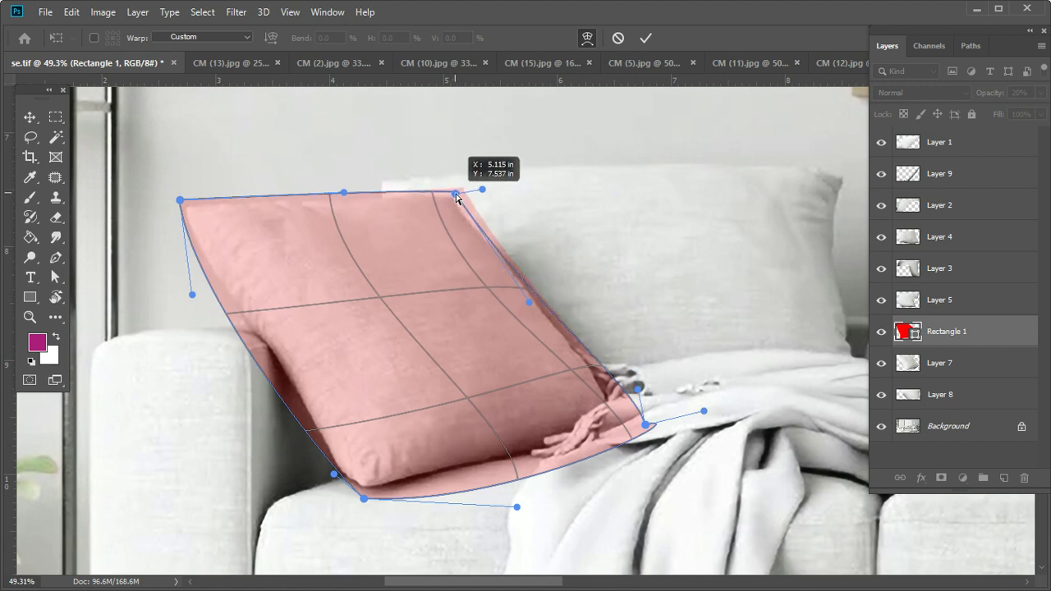
drag(646, 425, 608, 415)
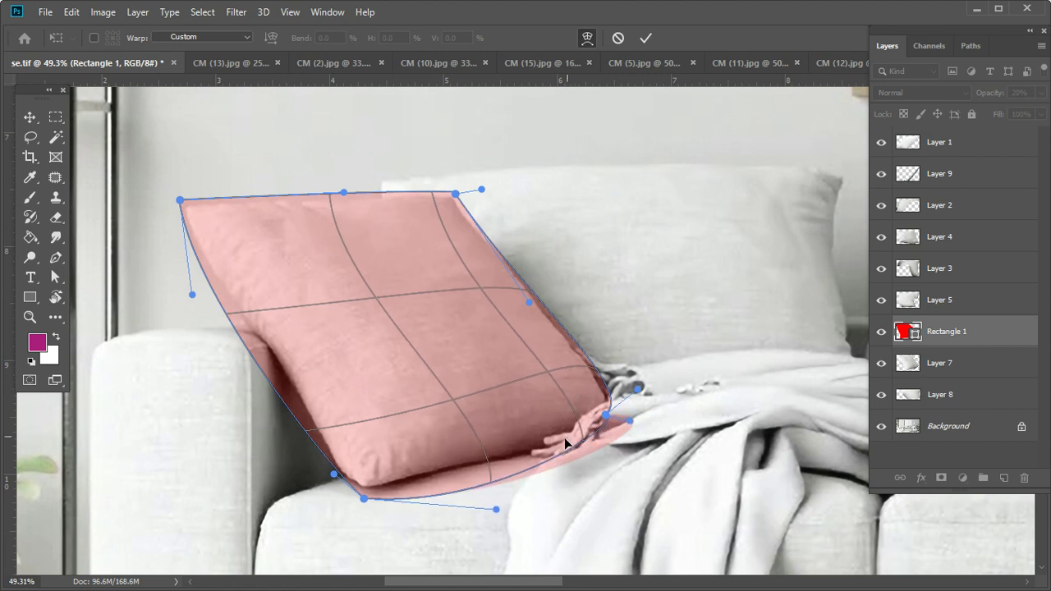
mouse_move(451, 458)
mouse_down()
mouse_move(436, 464)
mouse_move(367, 227)
mouse_move(310, 208)
mouse_up()
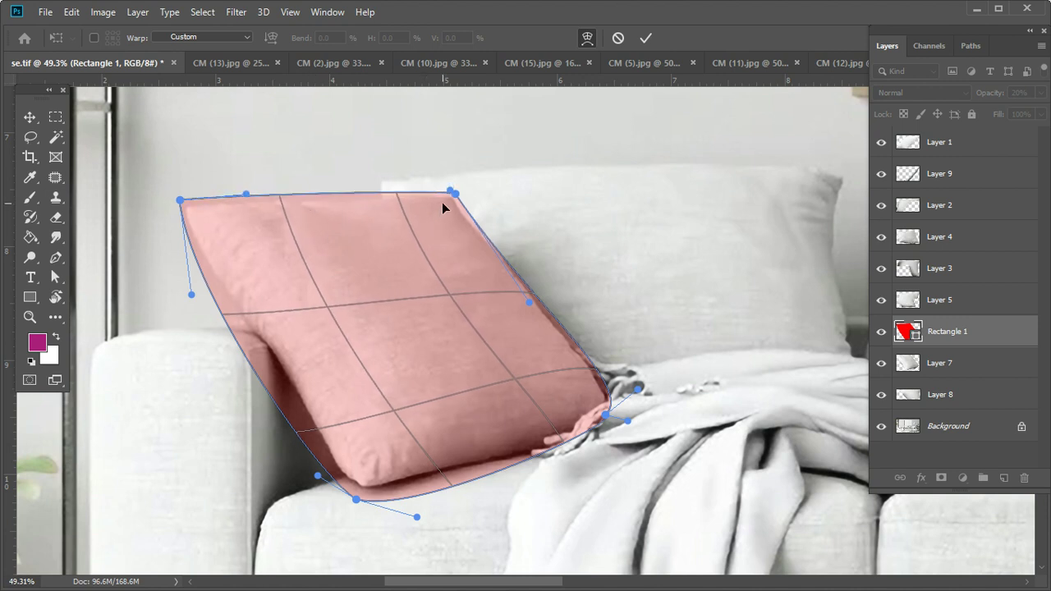
drag(445, 215, 431, 217)
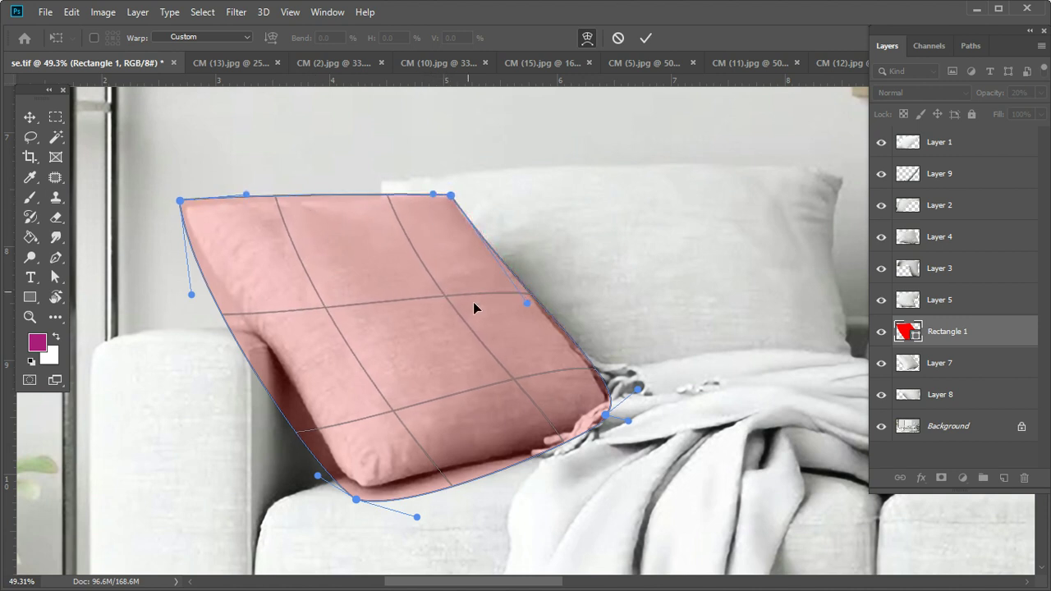
drag(564, 396, 556, 395)
drag(605, 419, 621, 420)
drag(491, 440, 502, 431)
drag(358, 501, 361, 492)
drag(277, 380, 297, 386)
drag(345, 474, 332, 483)
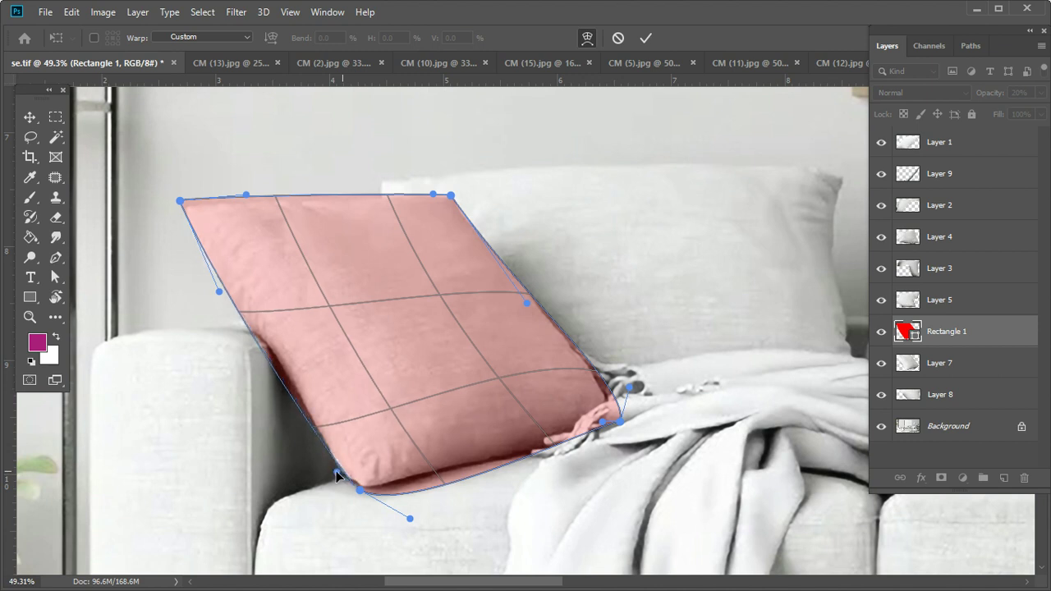
Step: Fine-tune the remaining corners and curves to the pillow, then commit the warp
drag(180, 200, 176, 205)
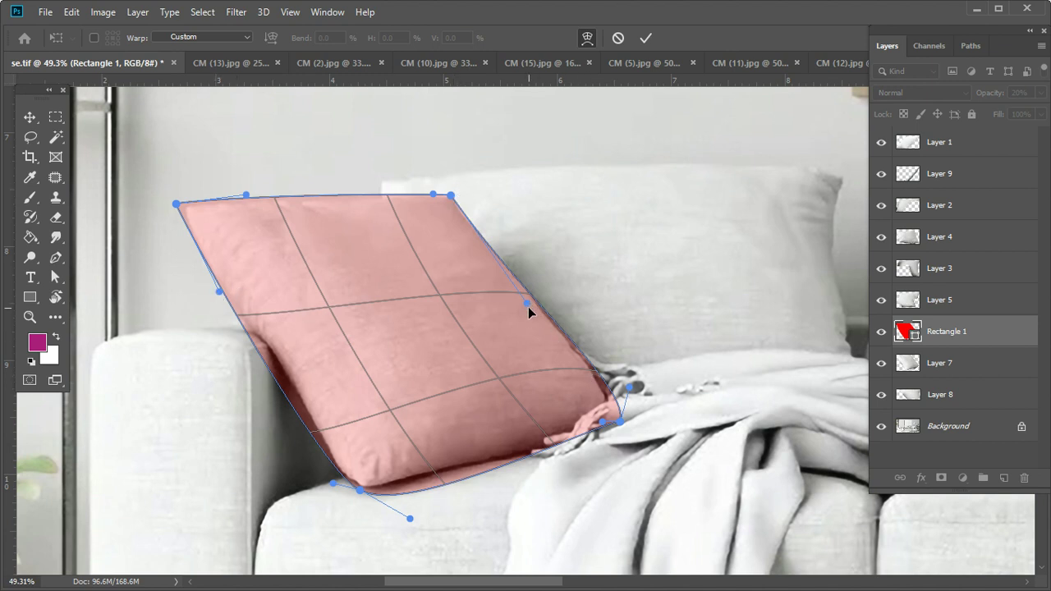
drag(528, 304, 535, 303)
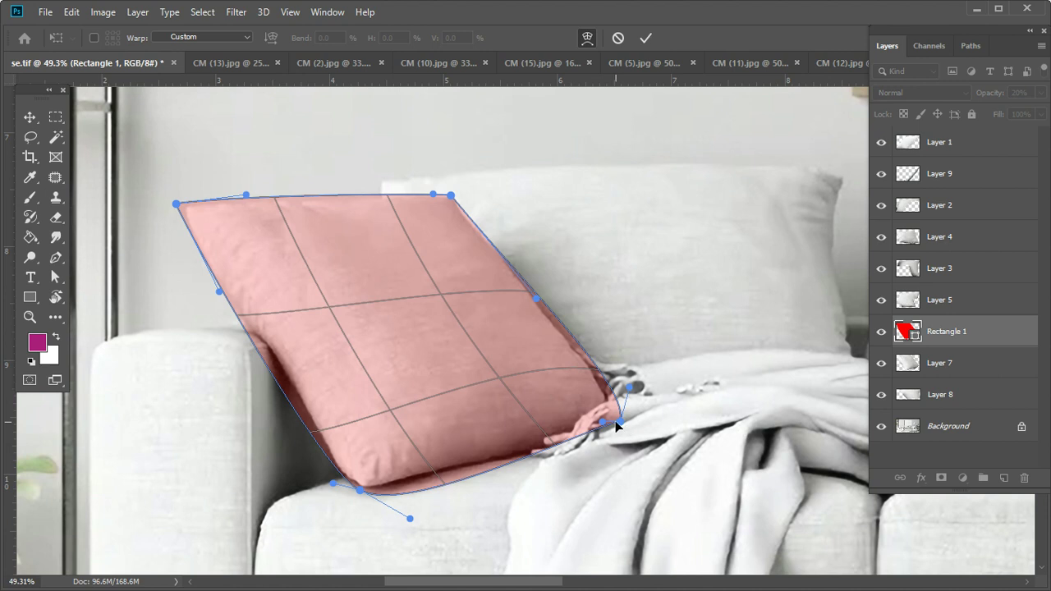
drag(620, 423, 619, 428)
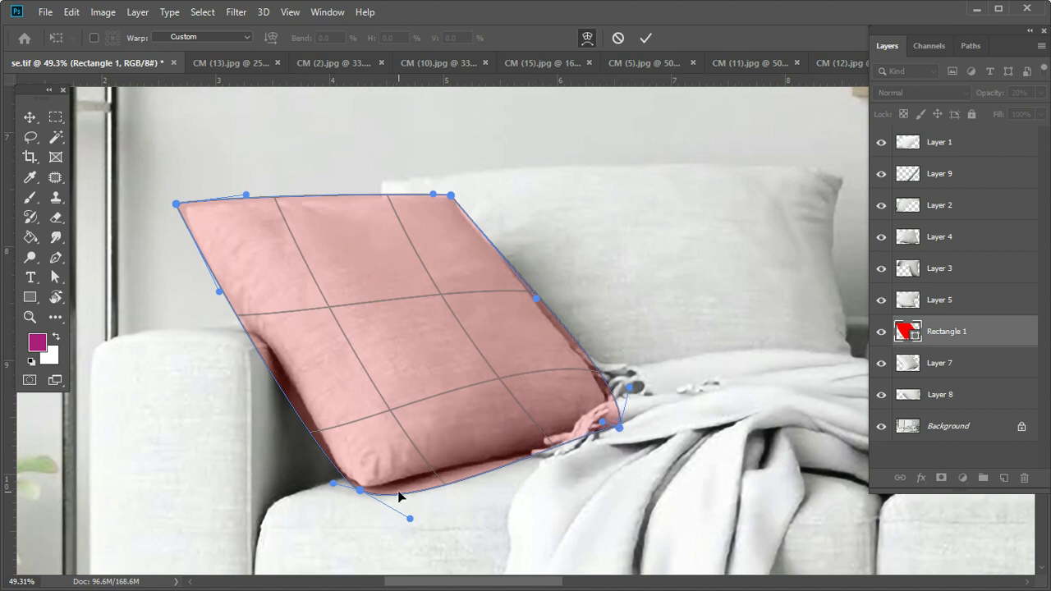
drag(410, 518, 404, 501)
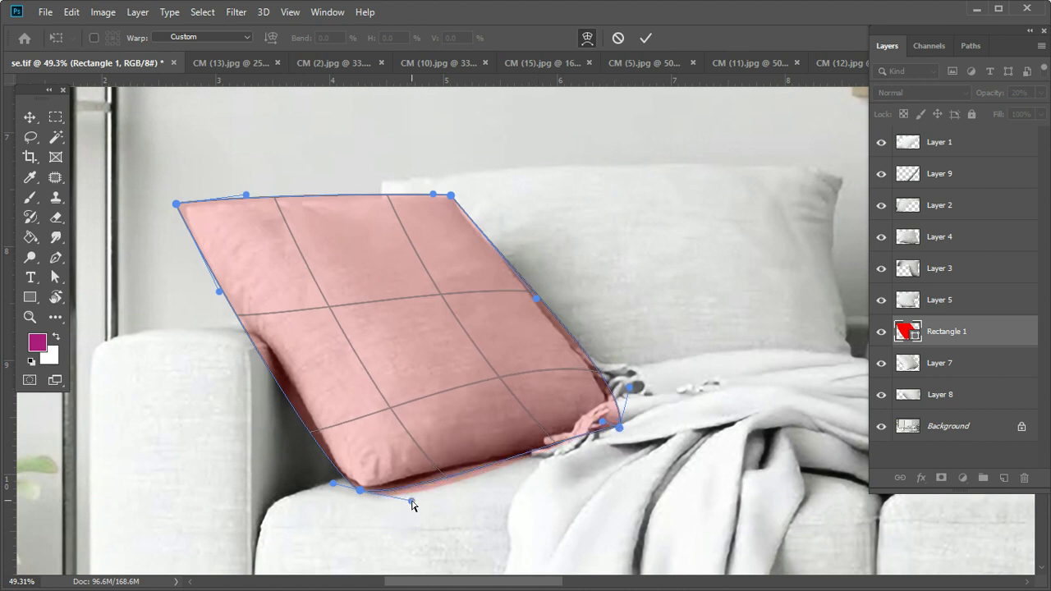
mouse_move(603, 422)
mouse_down()
mouse_move(565, 415)
mouse_move(570, 399)
mouse_up()
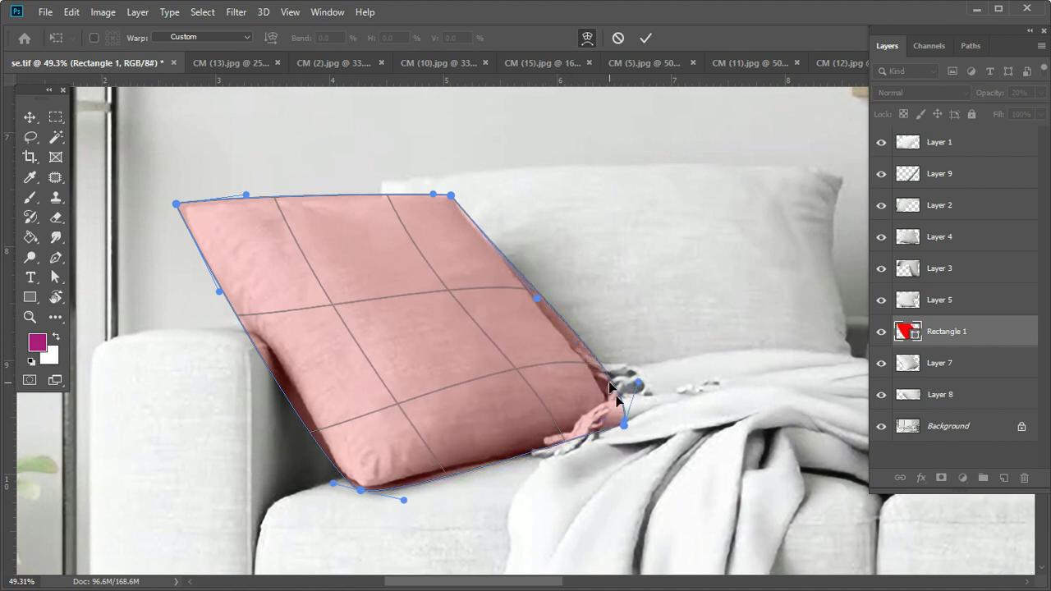
drag(639, 383, 622, 390)
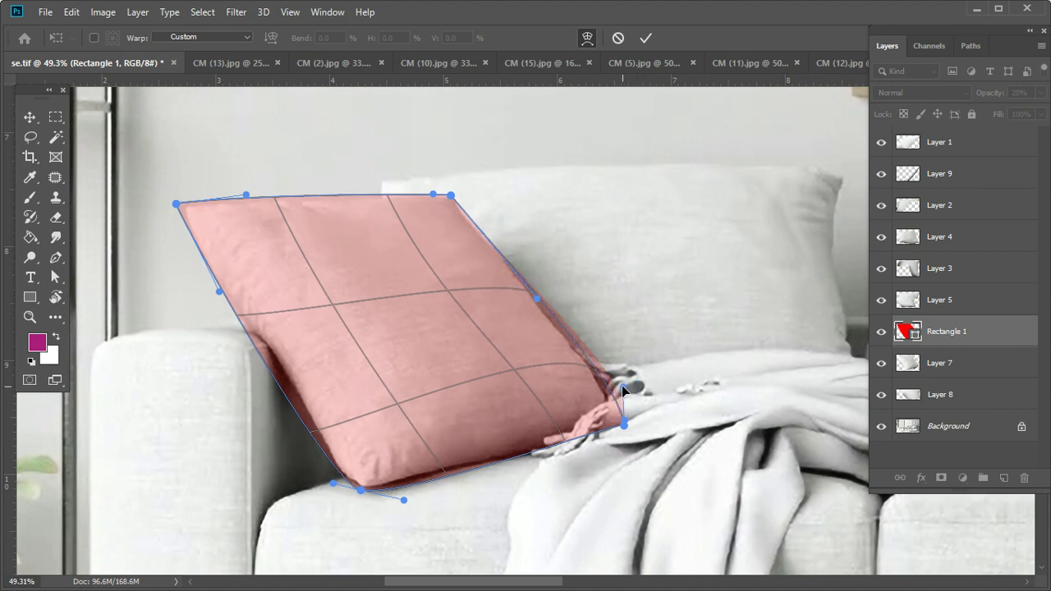
drag(454, 197, 461, 196)
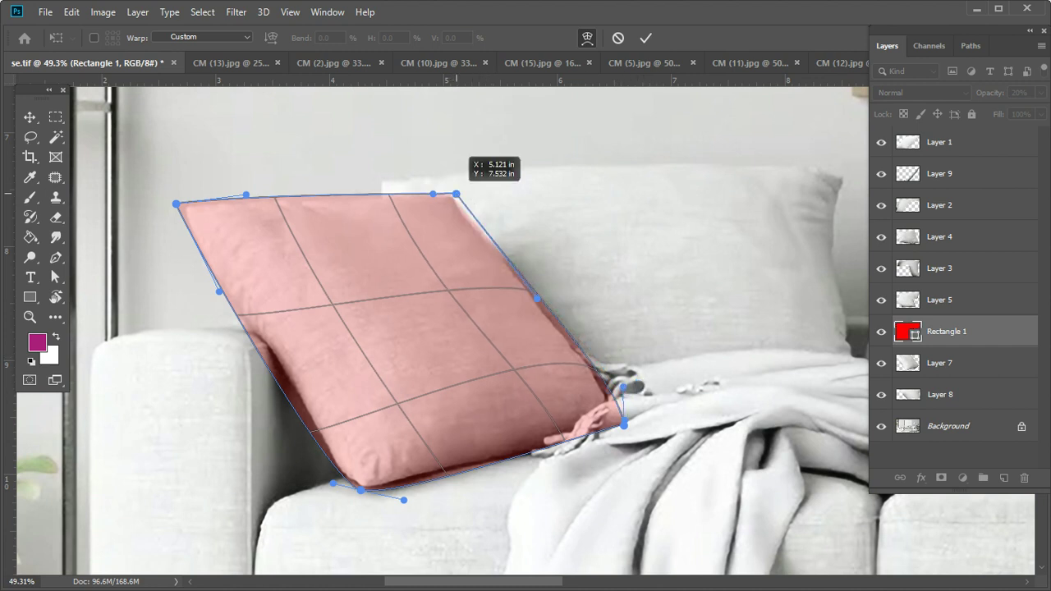
drag(247, 195, 242, 190)
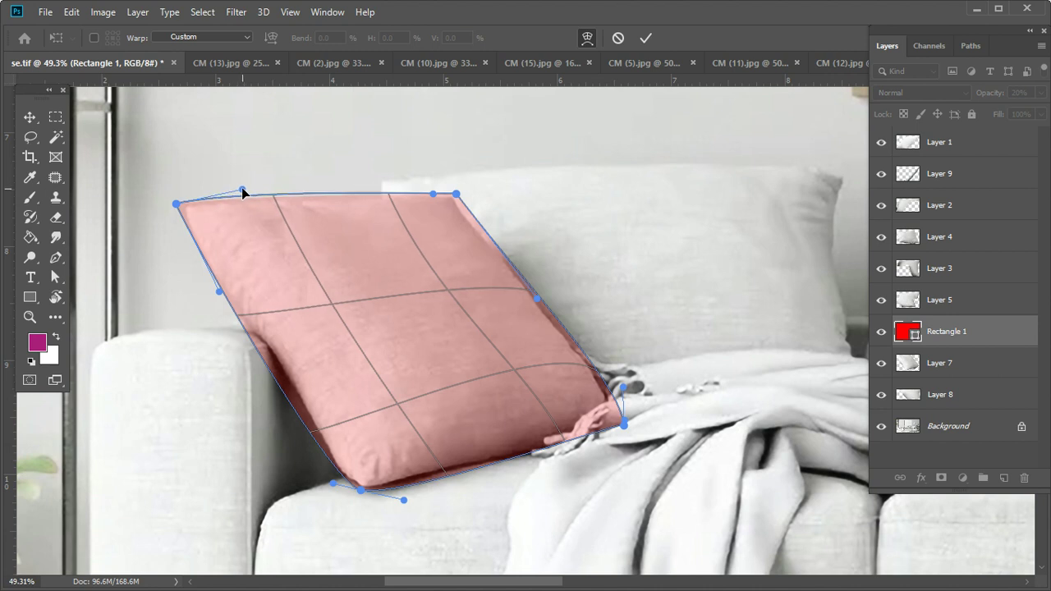
drag(221, 297, 215, 299)
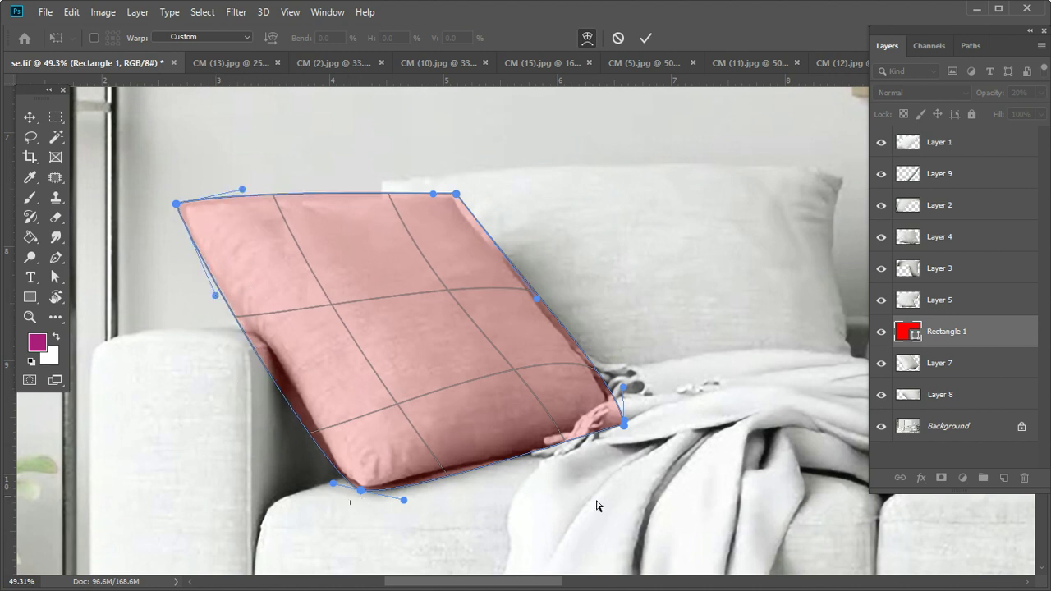
key(Return)
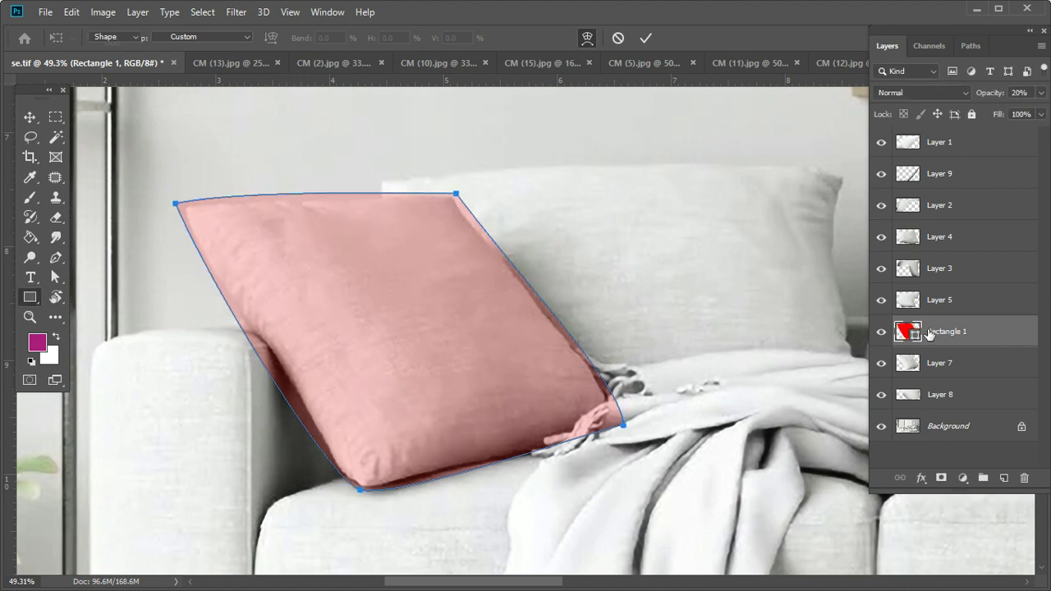
Step: Convert Rectangle 1 to a smart object, mask it to its pillow shape, and open Rectangle 1.psb
right_click(995, 338)
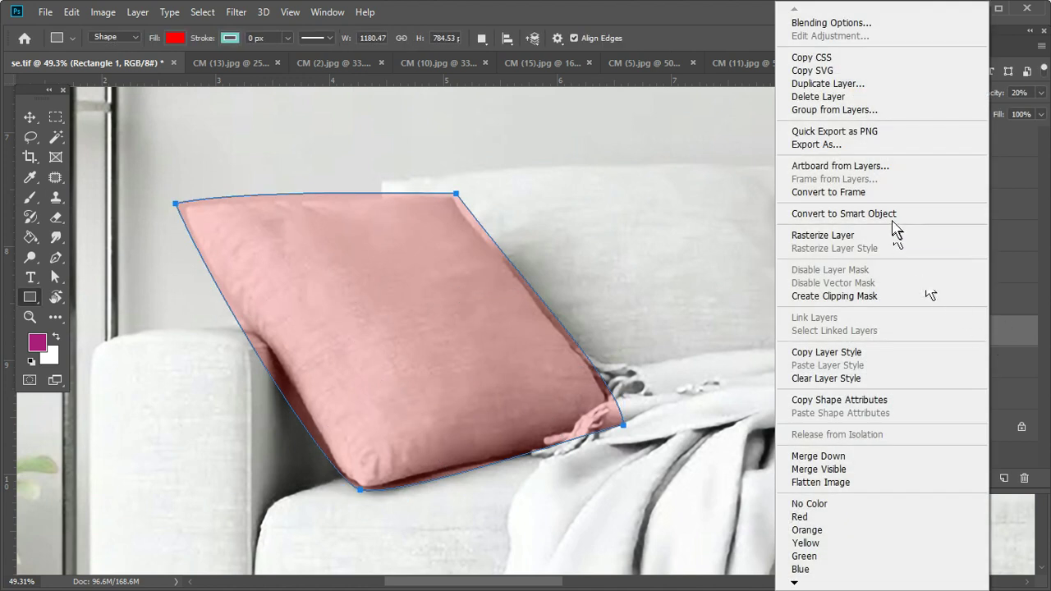
click(893, 219)
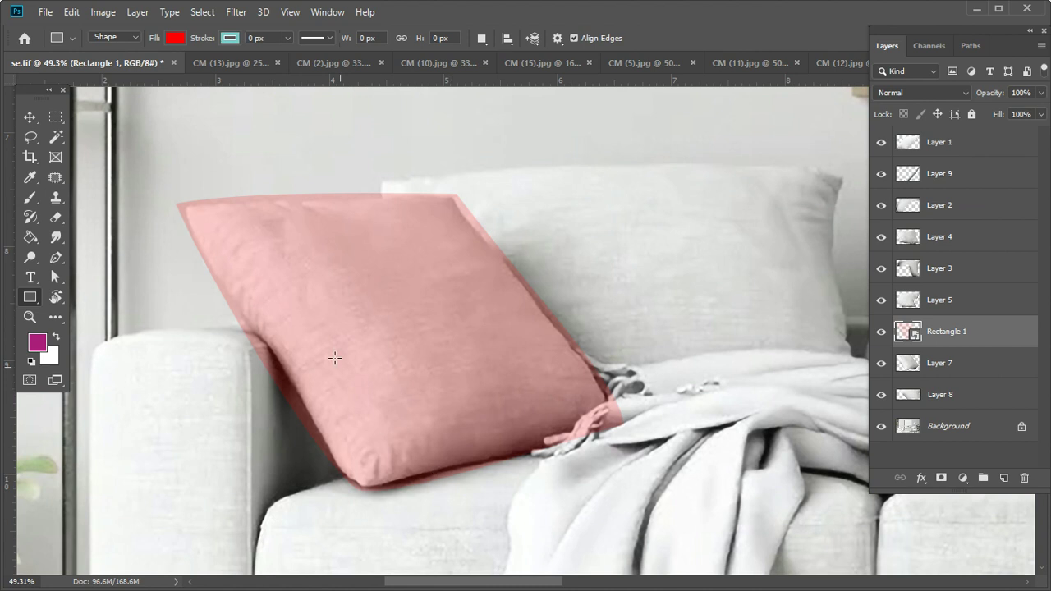
ctrl+click(912, 364)
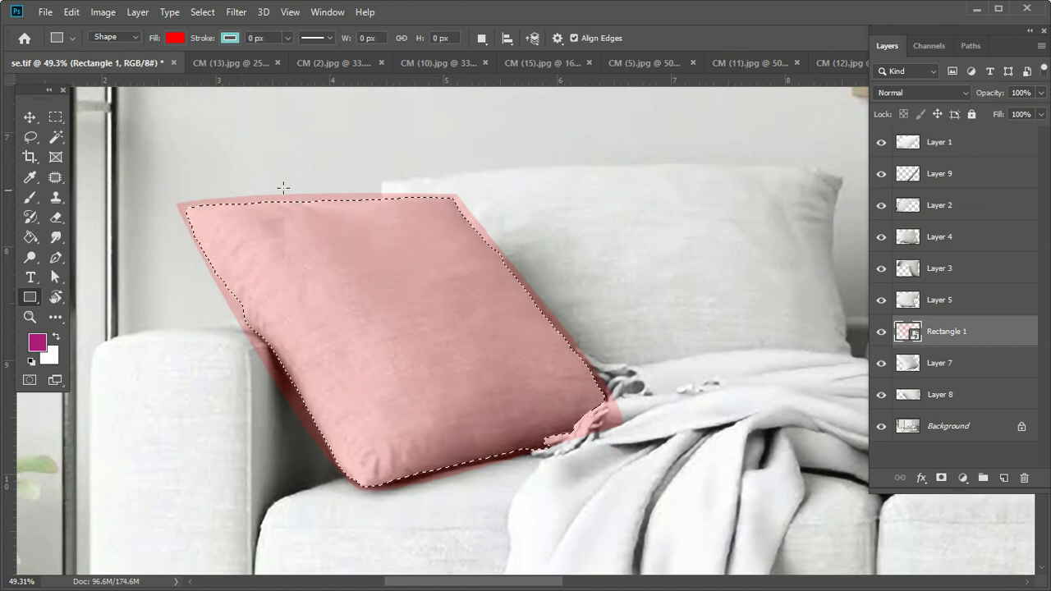
drag(934, 325, 942, 478)
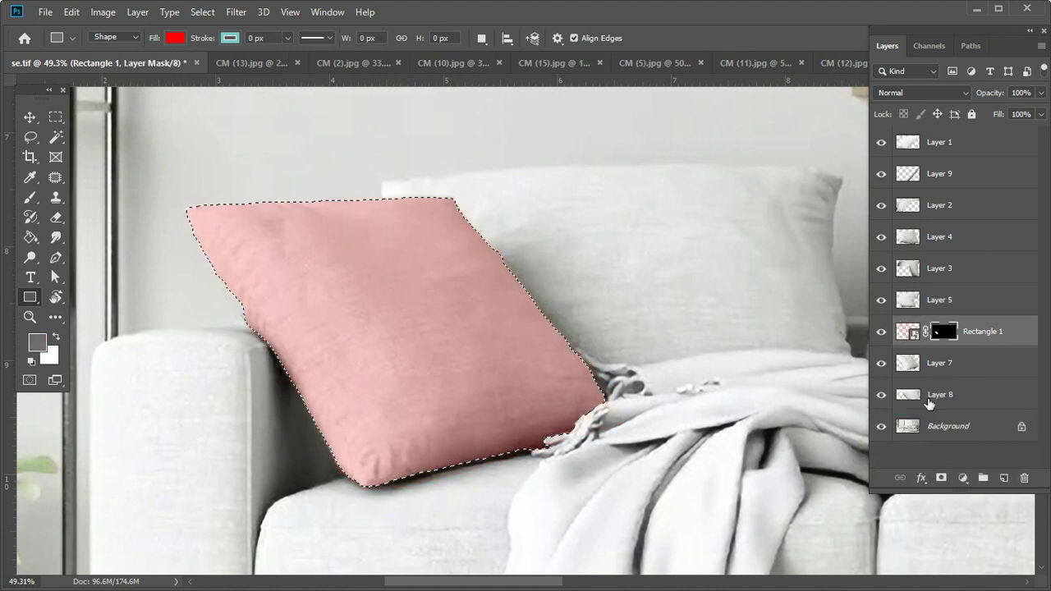
click(916, 335)
double_click(916, 335)
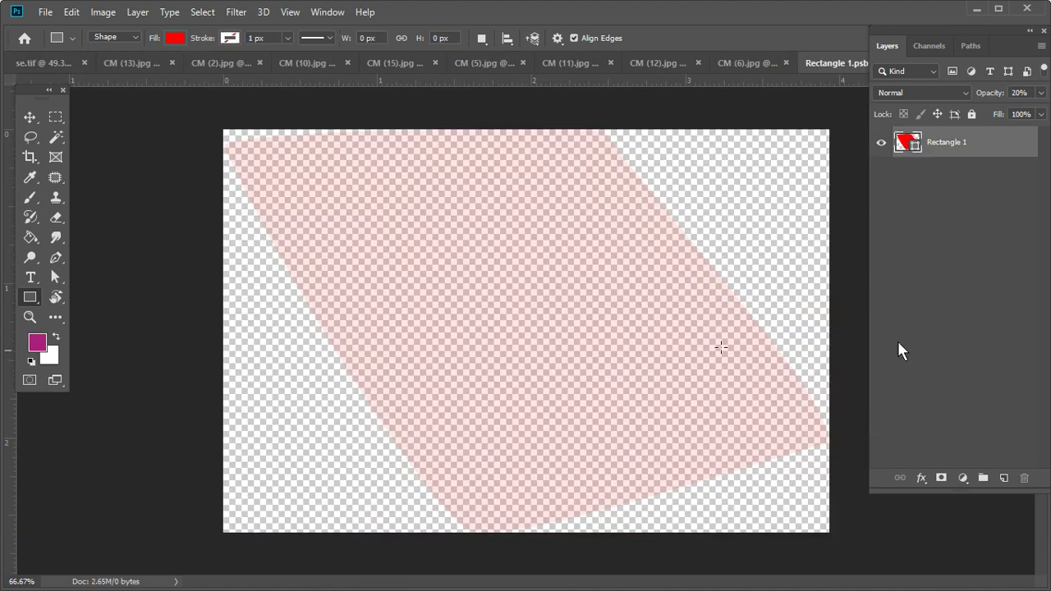
Step: Select all of CM (13).jpg and copy the rose photo
click(132, 64)
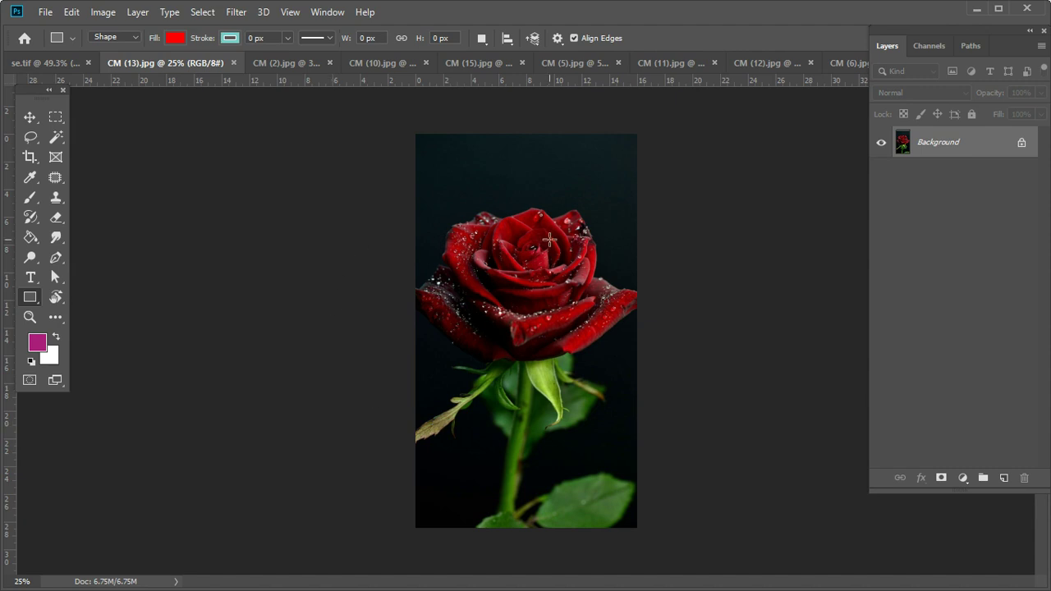
click(45, 14)
click(80, 17)
click(368, 165)
click(202, 12)
click(205, 28)
click(71, 12)
click(115, 114)
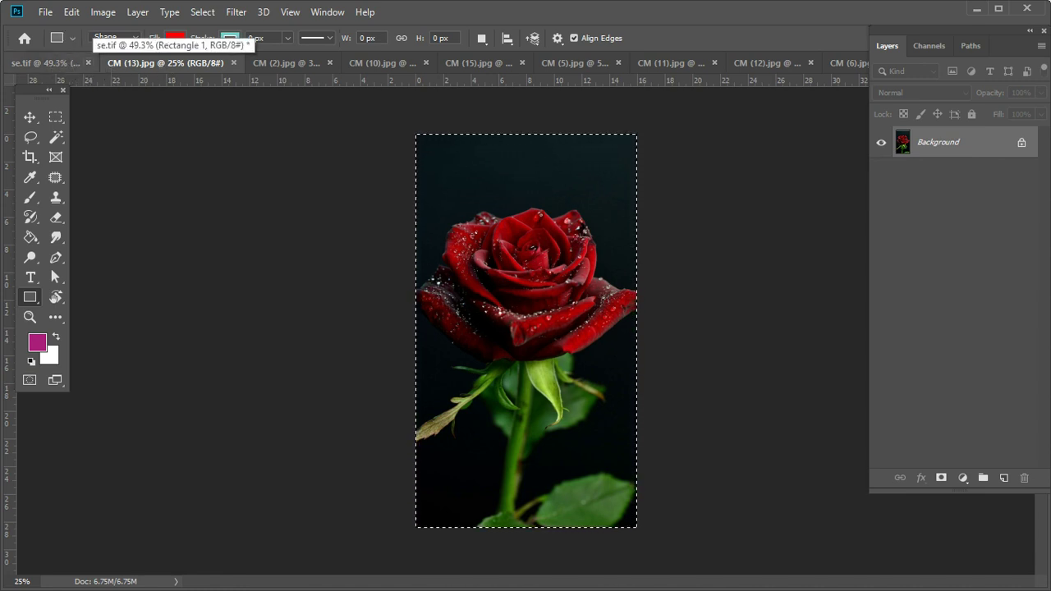
Step: Paste the rose photo into Rectangle 1.psb as Layer 1
mouse_move(960, 27)
mouse_down()
mouse_move(943, 90)
mouse_move(959, 90)
mouse_up()
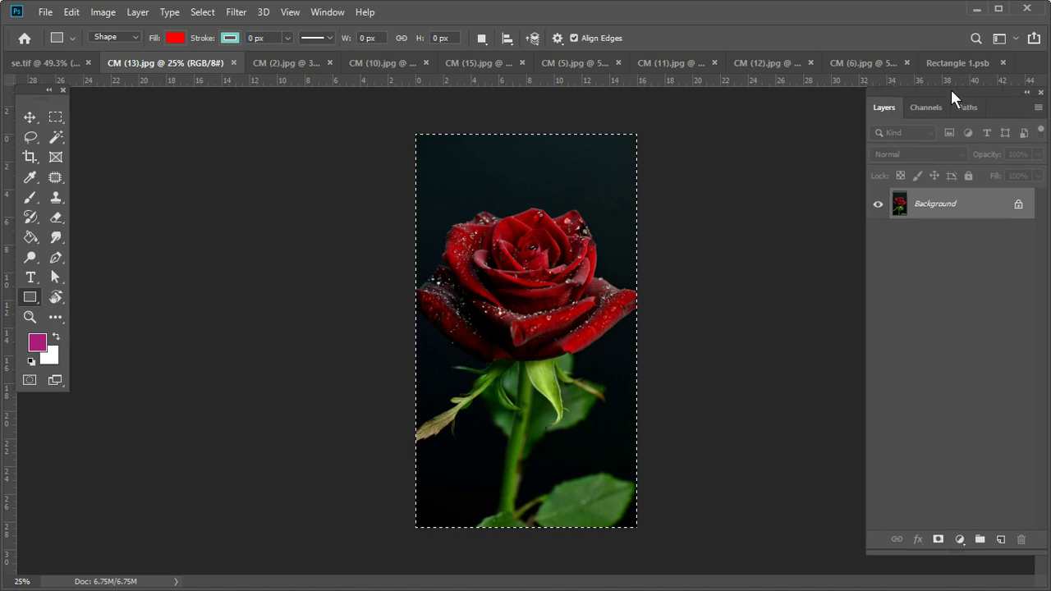
click(958, 64)
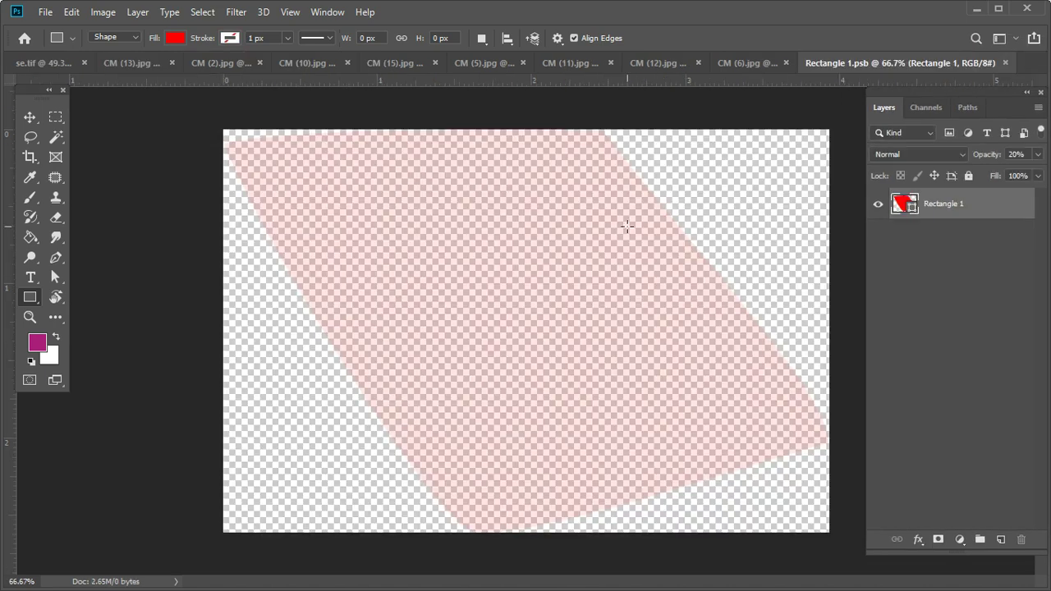
click(73, 12)
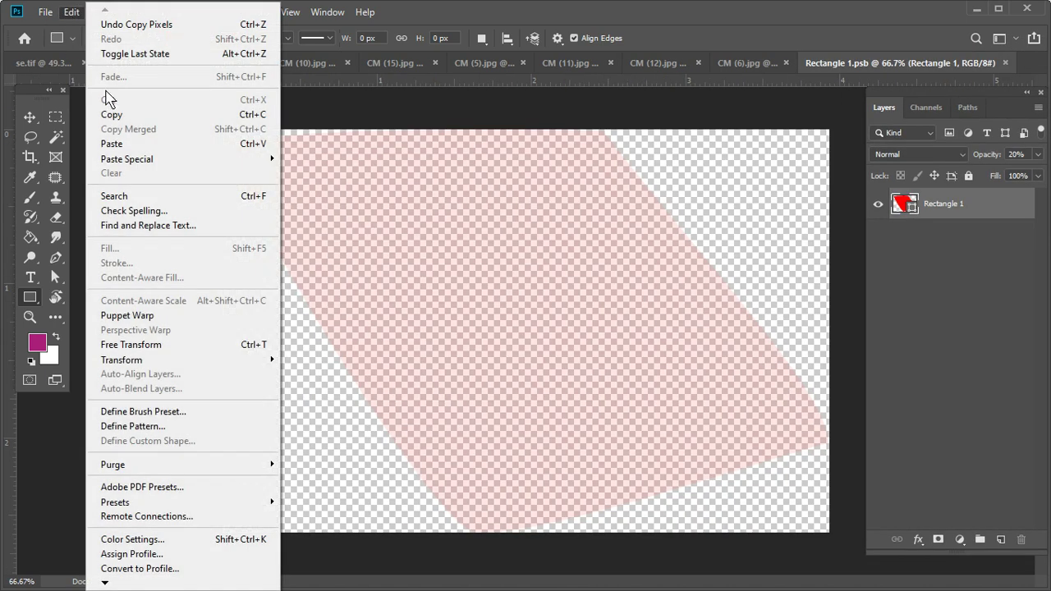
click(125, 144)
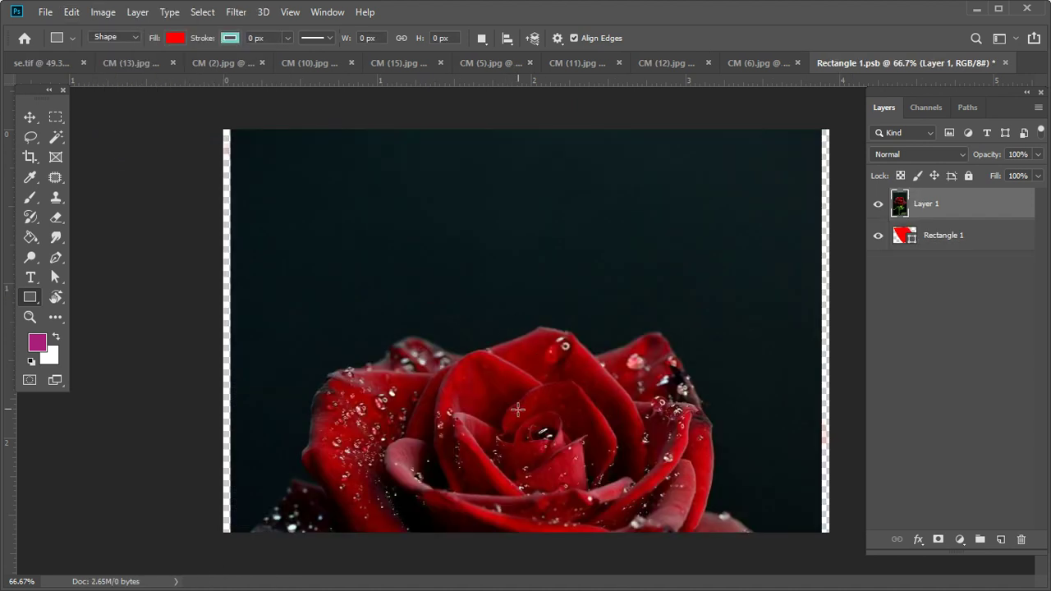
Step: Move the pasted rose layer up on the canvas
key(v)
drag(542, 434, 550, 305)
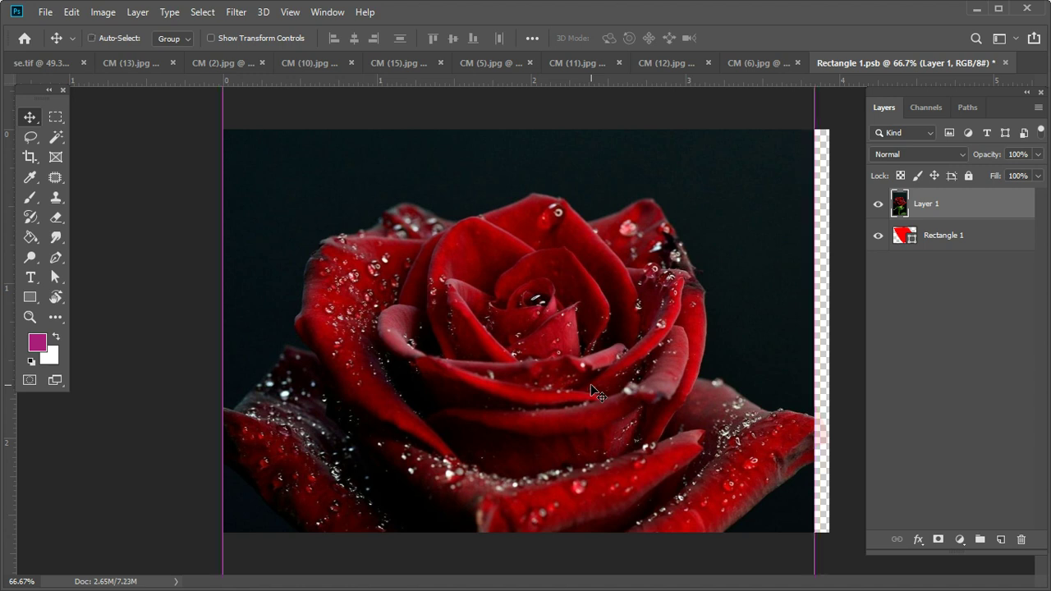
key(ctrl+minus)
key(ctrl+minus)
drag(591, 383, 582, 327)
Step: Free-transform the rose to 67.40% and centre it, leaving empty strips at both sides
key(ctrl+t)
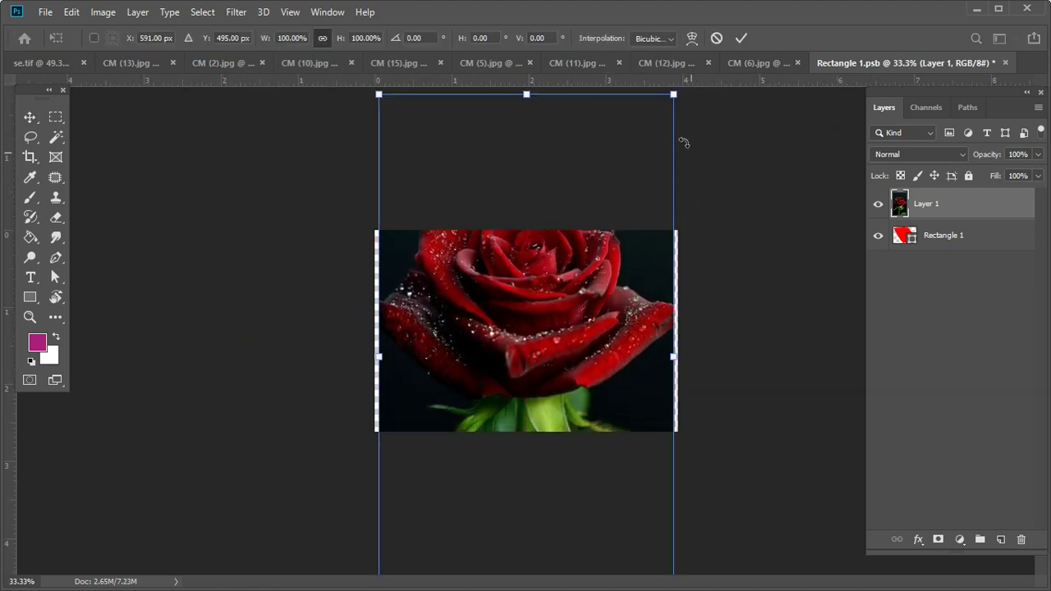
drag(673, 94, 614, 192)
drag(512, 344, 542, 306)
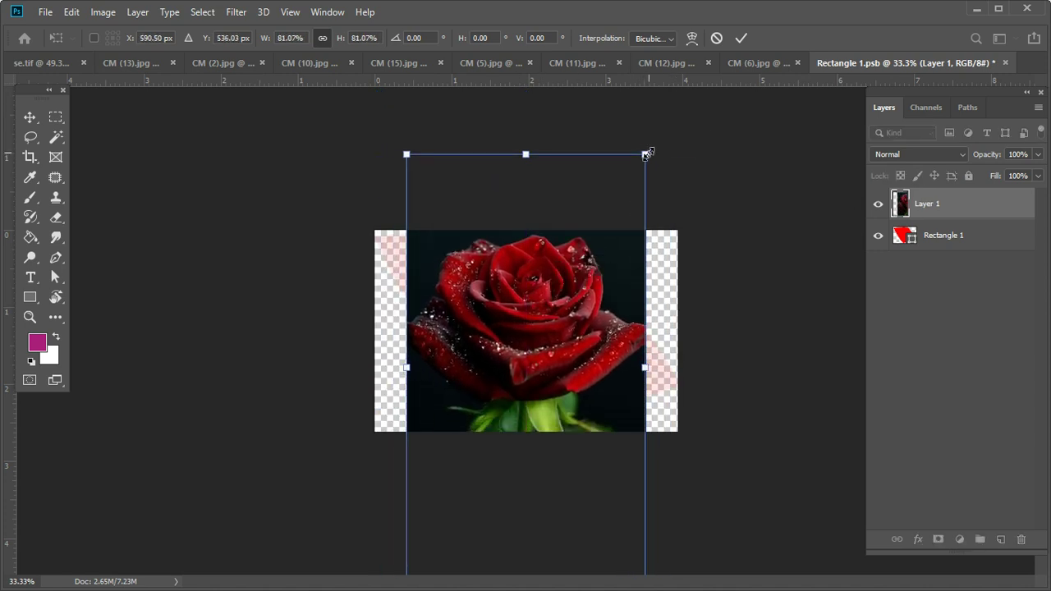
drag(646, 154, 586, 258)
drag(534, 384, 495, 296)
drag(556, 492, 575, 521)
drag(501, 370, 547, 371)
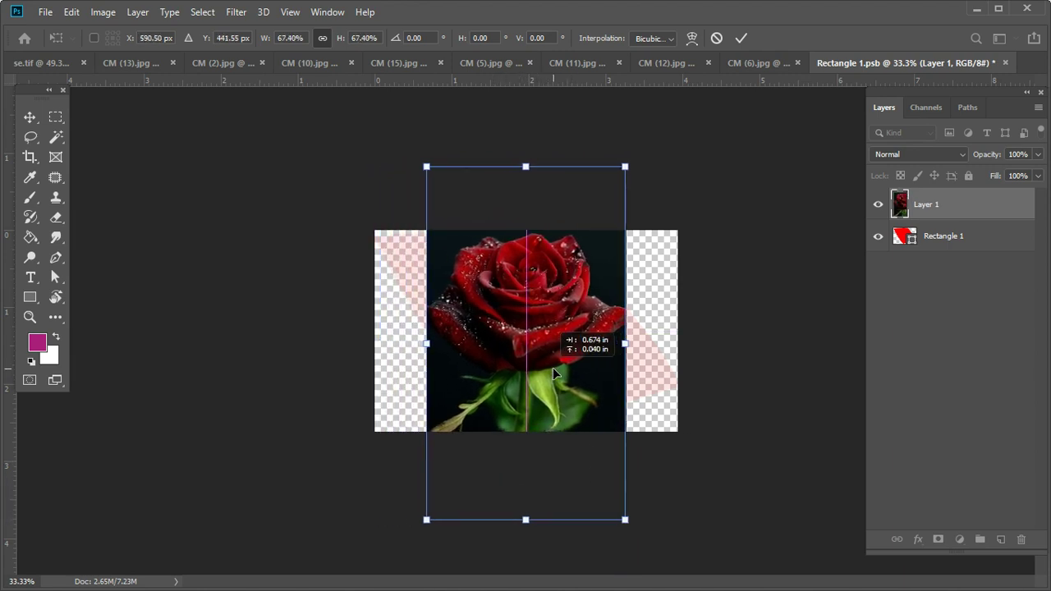
drag(554, 374, 554, 371)
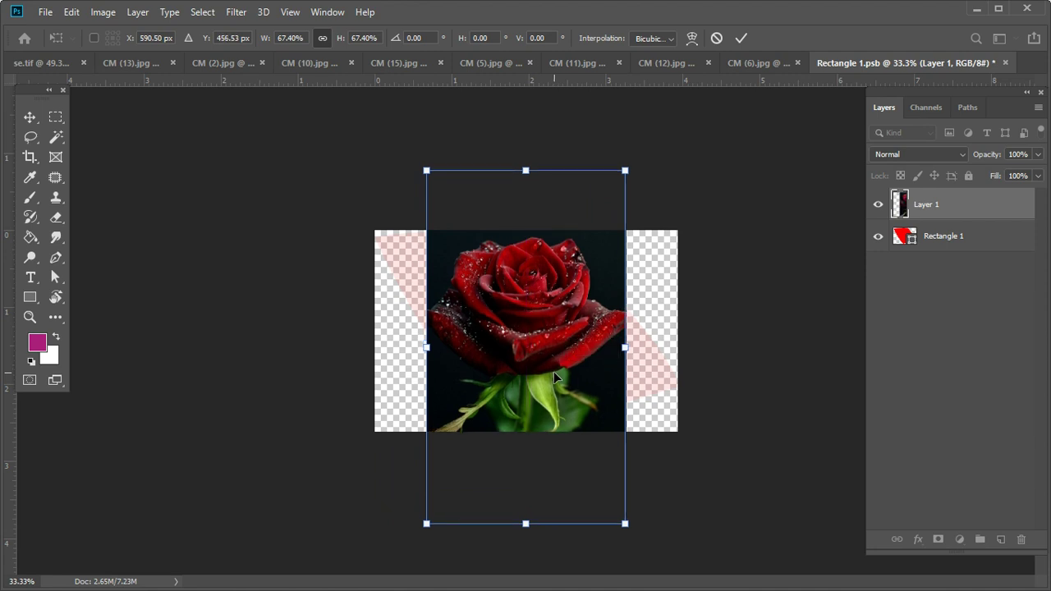
key(Return)
key(m)
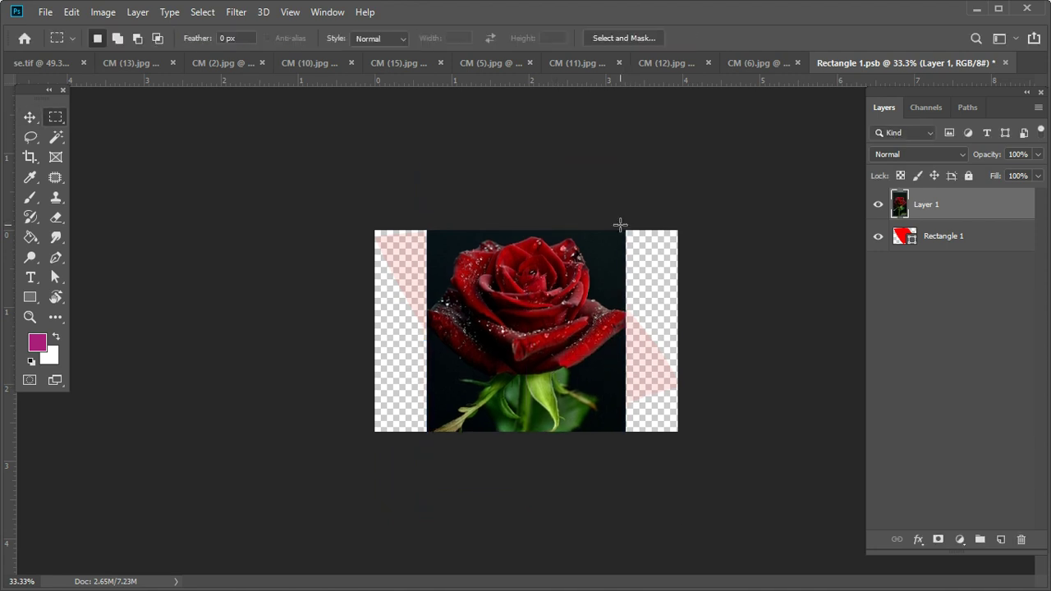
Step: Select the empty left and right strips and fill them with Content-Aware Fill
drag(626, 226, 735, 477)
key(ctrl+d)
drag(638, 416, 751, 537)
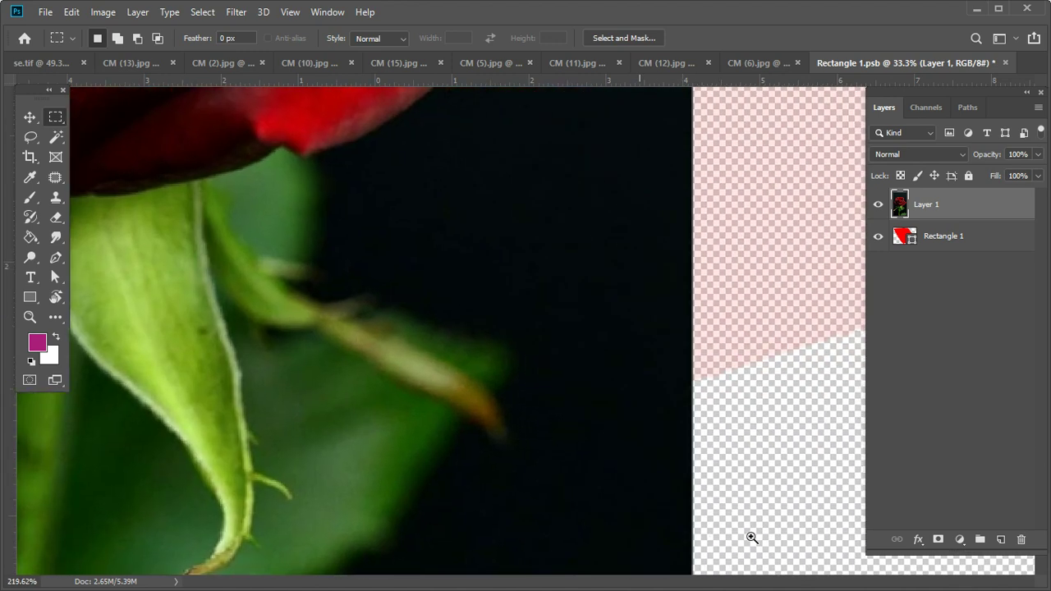
drag(730, 479, 587, 367)
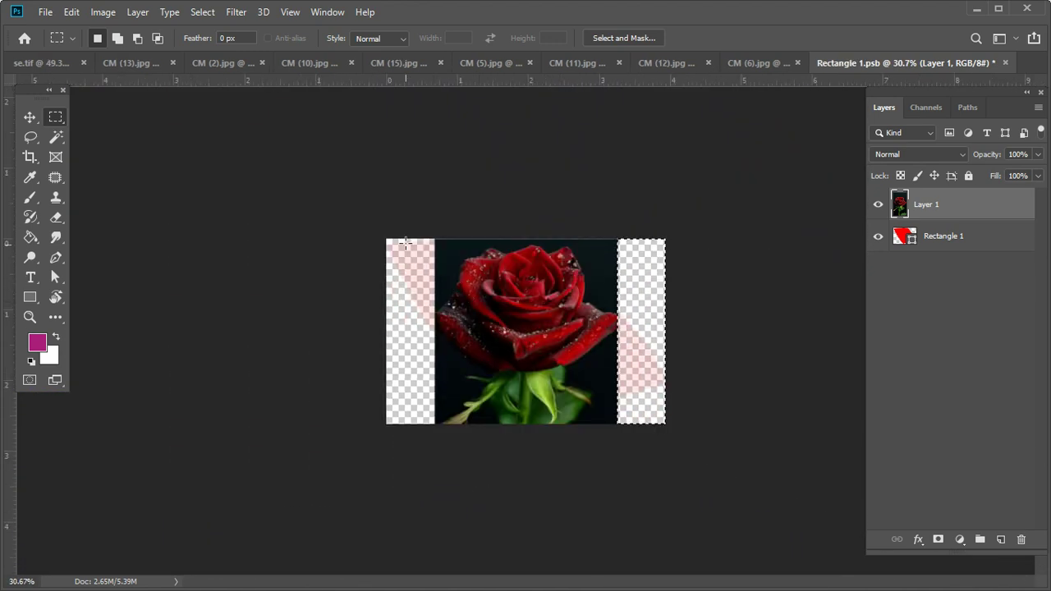
drag(387, 239, 432, 505)
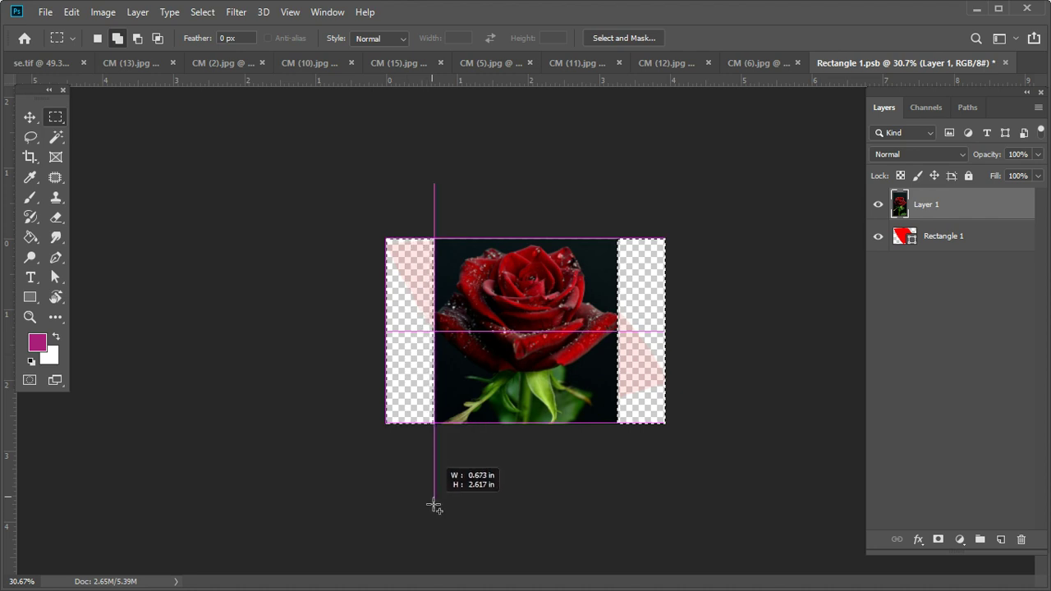
key(ctrl+d)
mouse_move(446, 420)
mouse_down()
mouse_move(459, 374)
mouse_move(554, 471)
mouse_move(422, 329)
mouse_move(386, 316)
mouse_up()
click(72, 11)
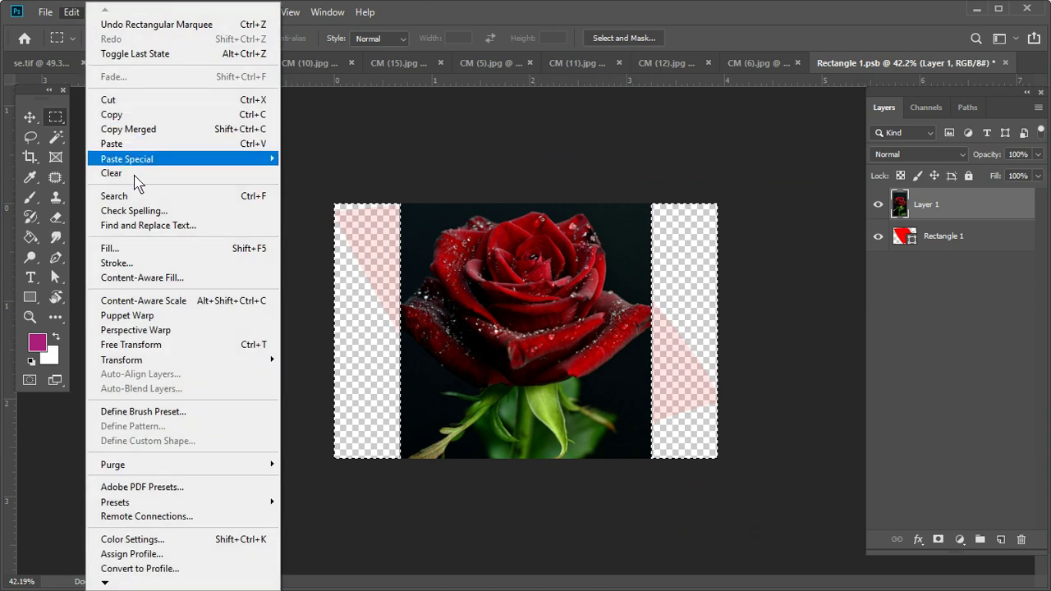
click(138, 248)
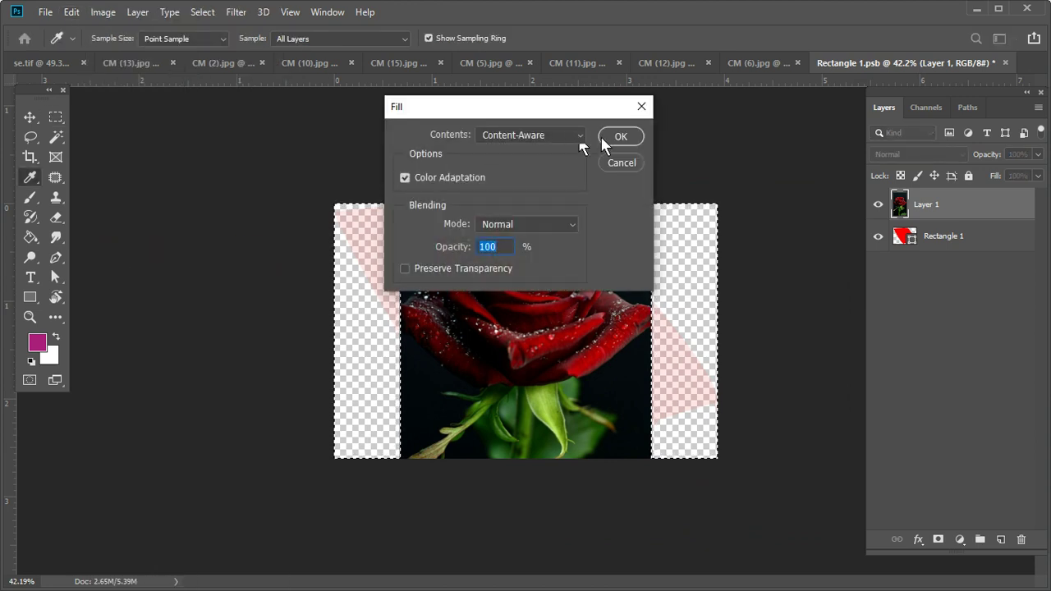
click(617, 136)
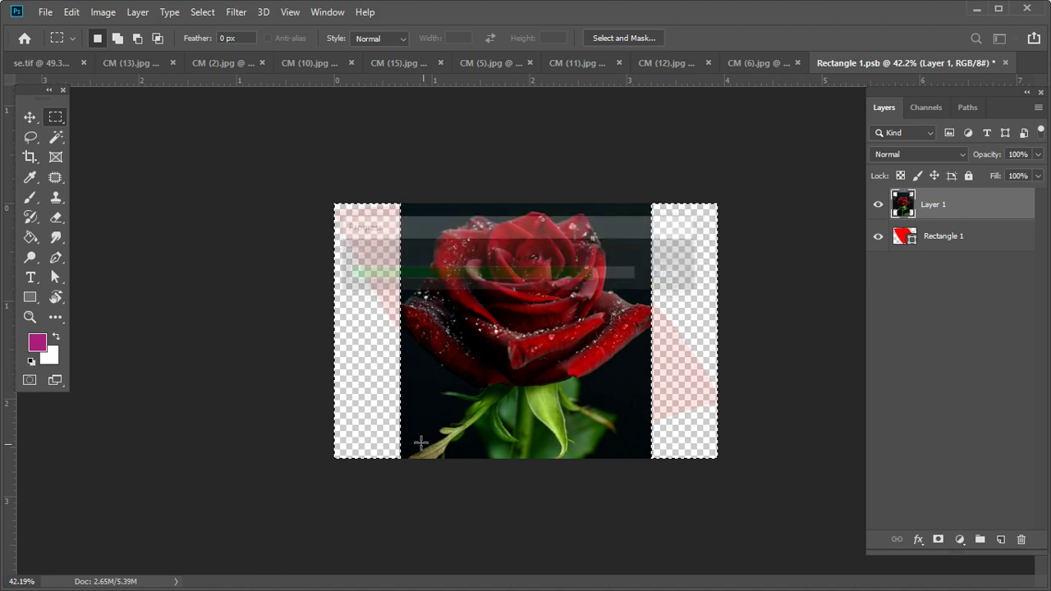
key(ctrl+d)
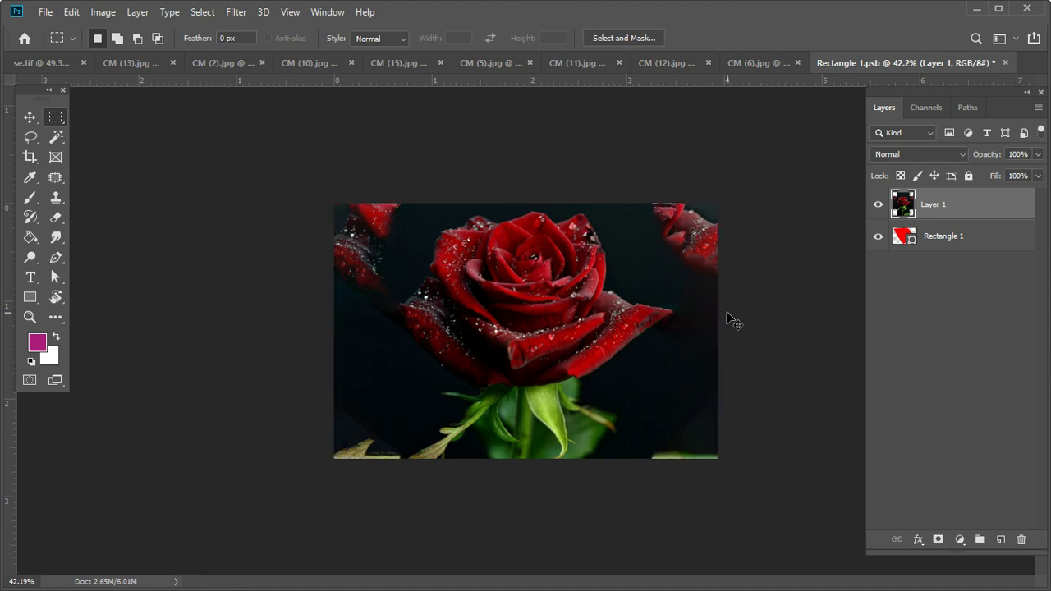
Step: Clone-stamp dark background over the green bottom strip and upper petal fragments, brush size 100
drag(738, 244, 763, 307)
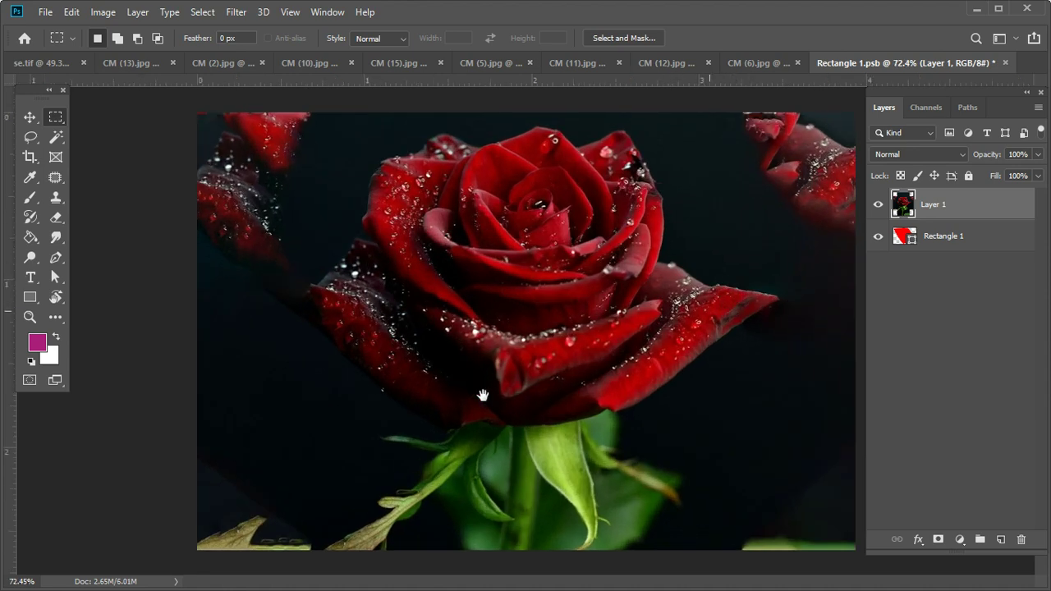
mouse_move(769, 478)
mouse_down()
mouse_move(615, 366)
mouse_move(699, 408)
mouse_move(610, 382)
mouse_move(459, 366)
mouse_up()
key(s)
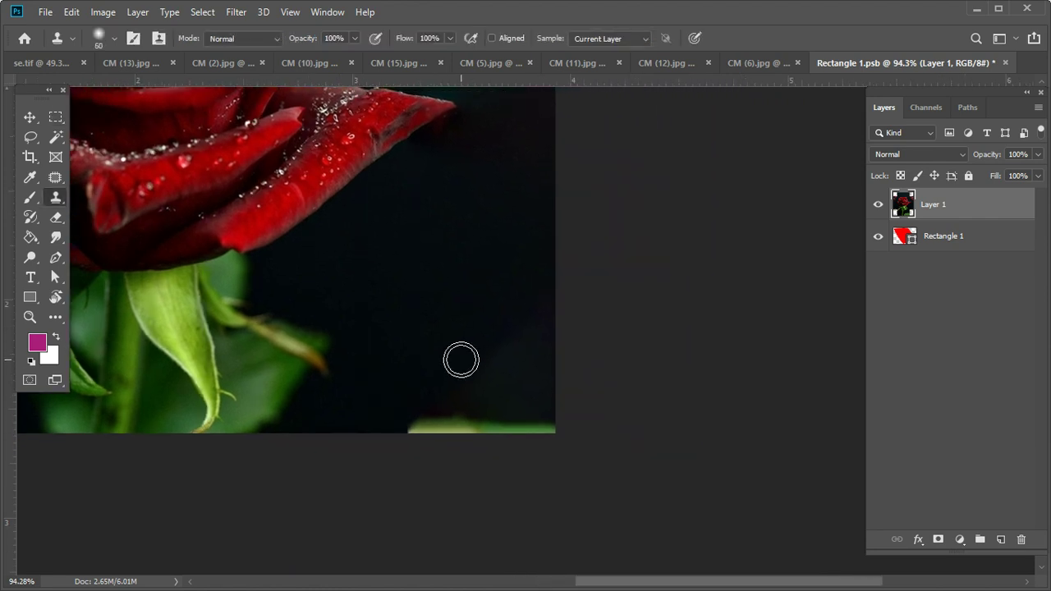
drag(410, 426, 558, 428)
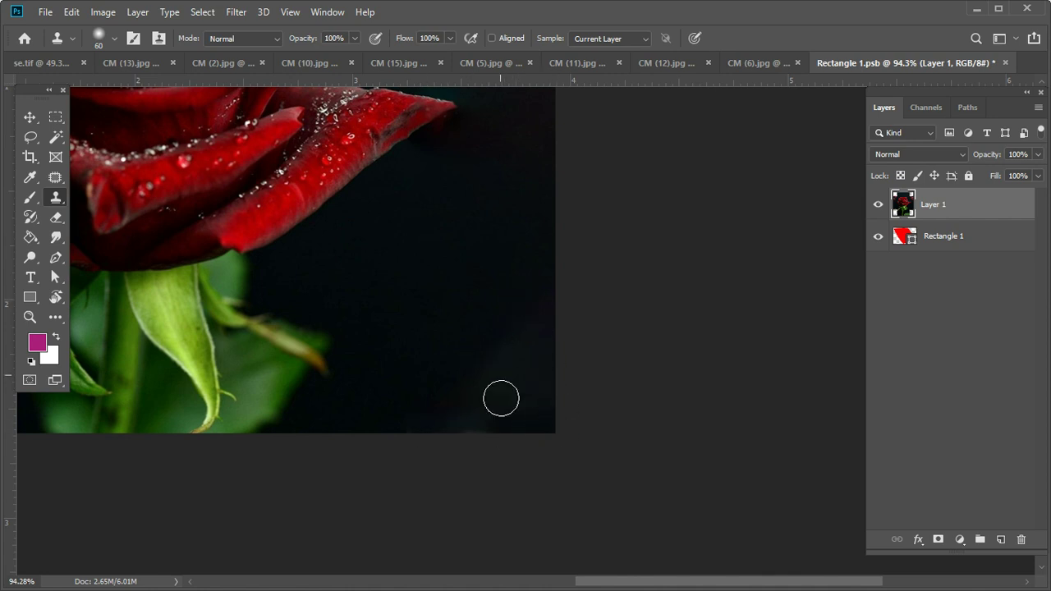
scroll(535, 427, up, 5)
scroll(517, 305, up, 1)
scroll(532, 399, up, 3)
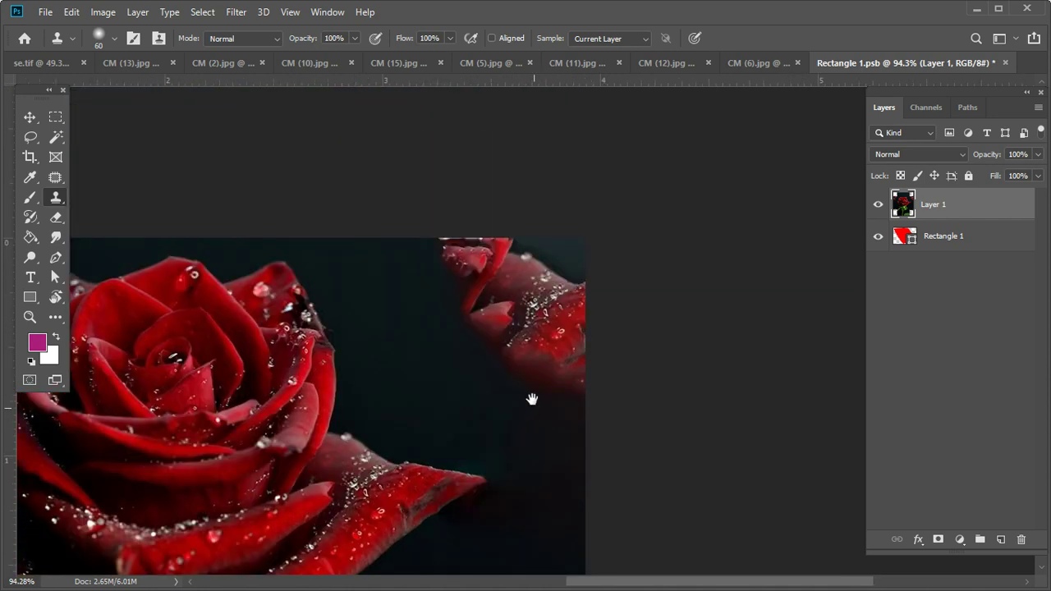
alt+click(398, 289)
drag(446, 239, 479, 243)
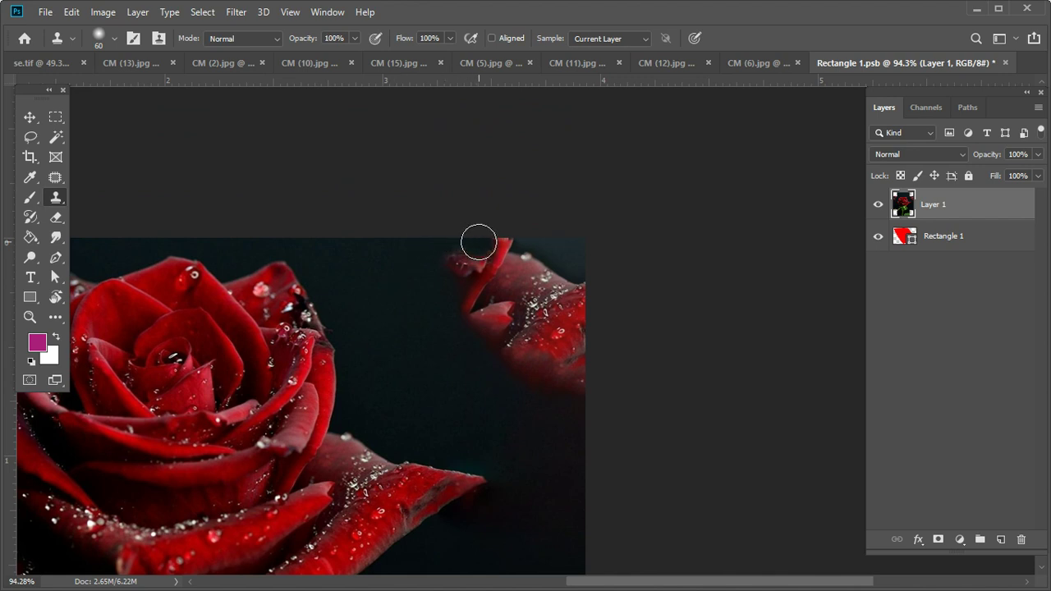
key(bracketright)
key(bracketright)
key(bracketright)
mouse_move(446, 305)
mouse_down()
mouse_move(455, 277)
mouse_move(493, 253)
mouse_move(532, 294)
mouse_move(462, 338)
mouse_move(520, 350)
mouse_move(558, 373)
mouse_move(575, 314)
mouse_move(554, 421)
mouse_move(543, 276)
mouse_move(586, 301)
mouse_move(529, 343)
mouse_move(562, 496)
mouse_up()
Step: Clone over the left petal and leaf fragments with dark background, then save Rectangle 1.psb
drag(478, 446, 485, 433)
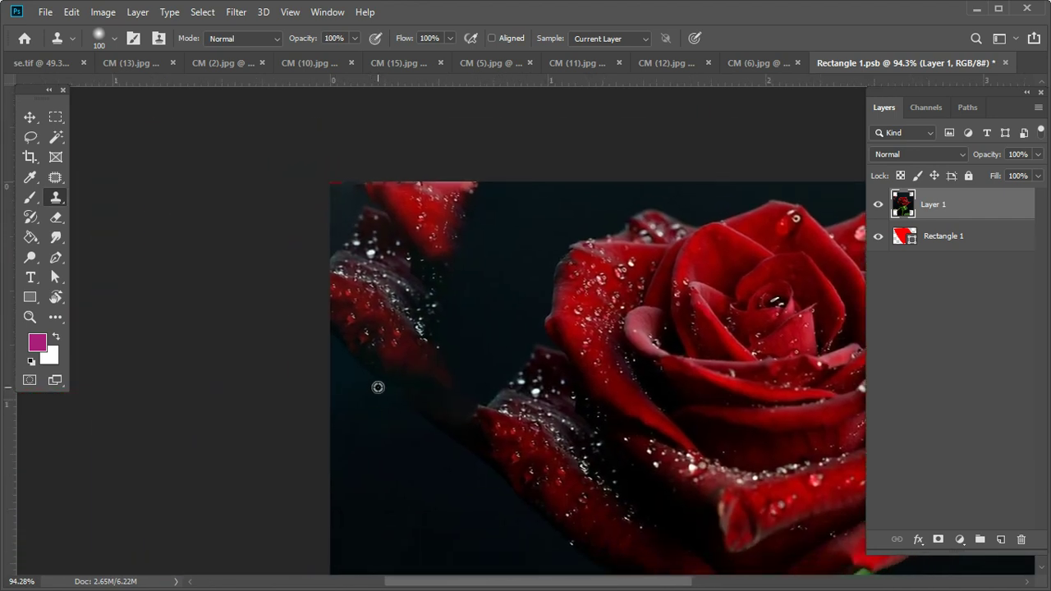
mouse_move(429, 359)
mouse_down()
mouse_move(389, 328)
mouse_move(340, 222)
mouse_up()
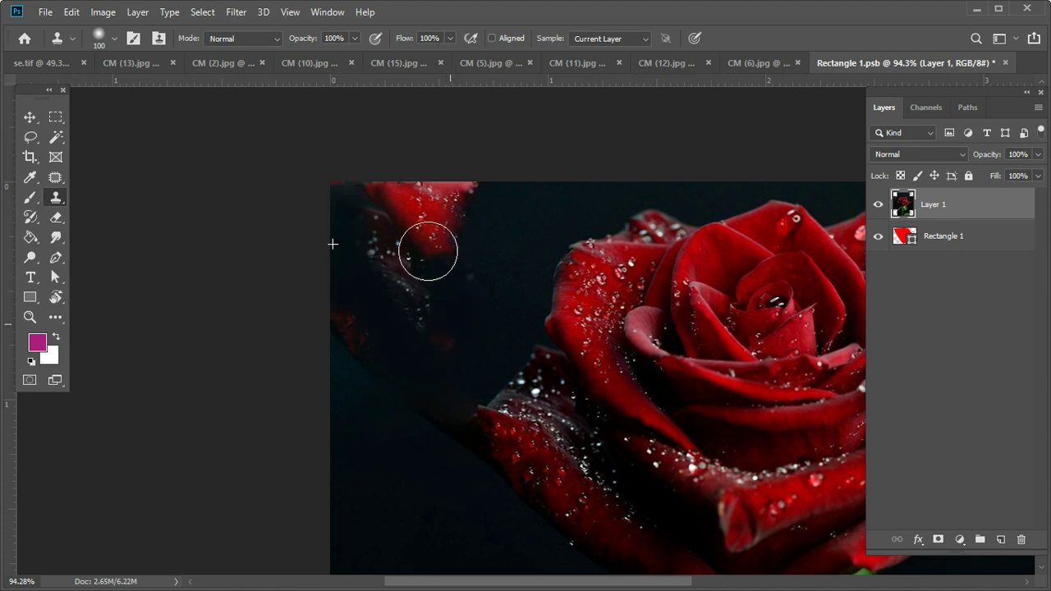
drag(425, 246, 460, 202)
alt+click(413, 345)
mouse_move(413, 293)
mouse_down()
mouse_move(405, 237)
mouse_move(481, 184)
mouse_up()
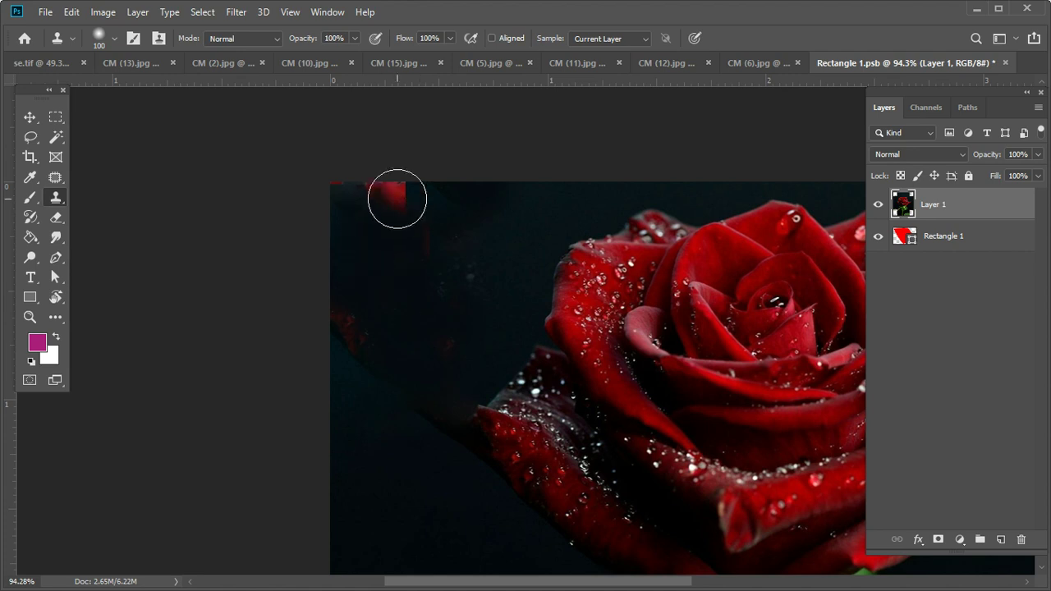
drag(395, 202, 354, 188)
scroll(386, 408, down, 3)
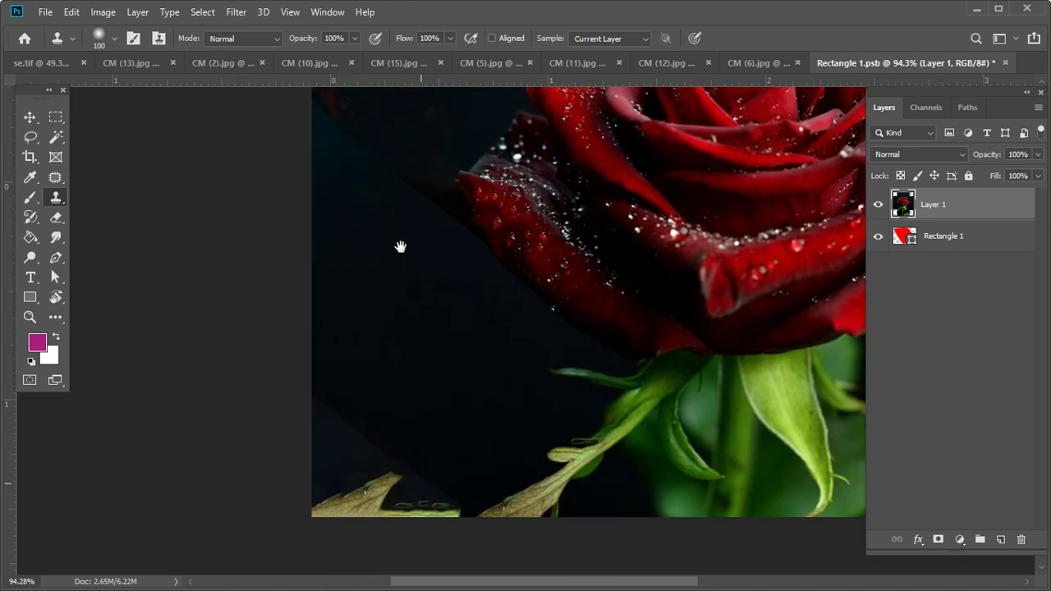
scroll(400, 244, down, 2)
mouse_move(395, 361)
mouse_down()
mouse_move(306, 382)
mouse_move(364, 353)
mouse_up()
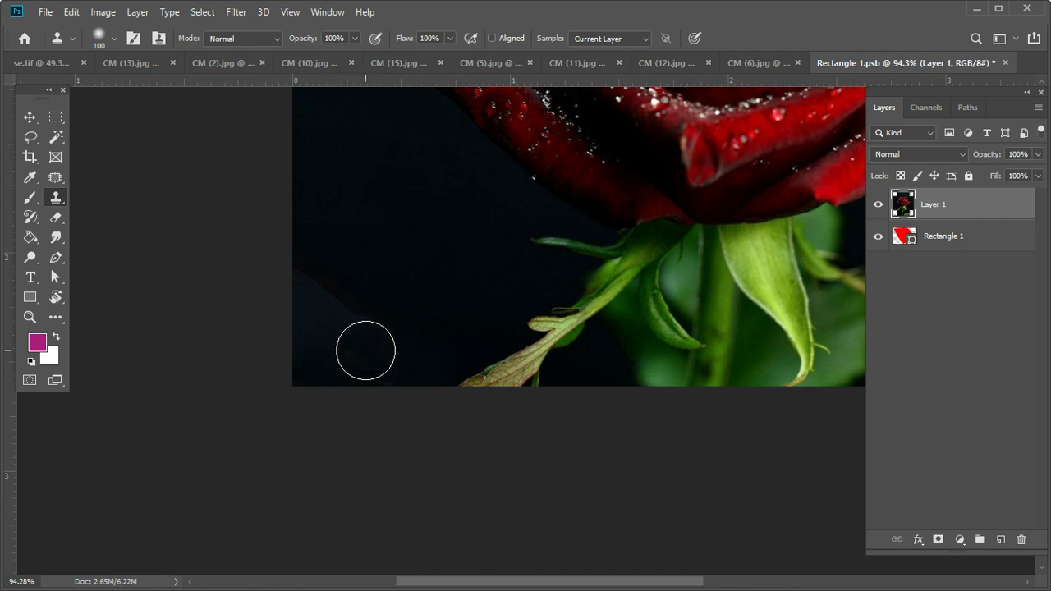
key(ctrl+0)
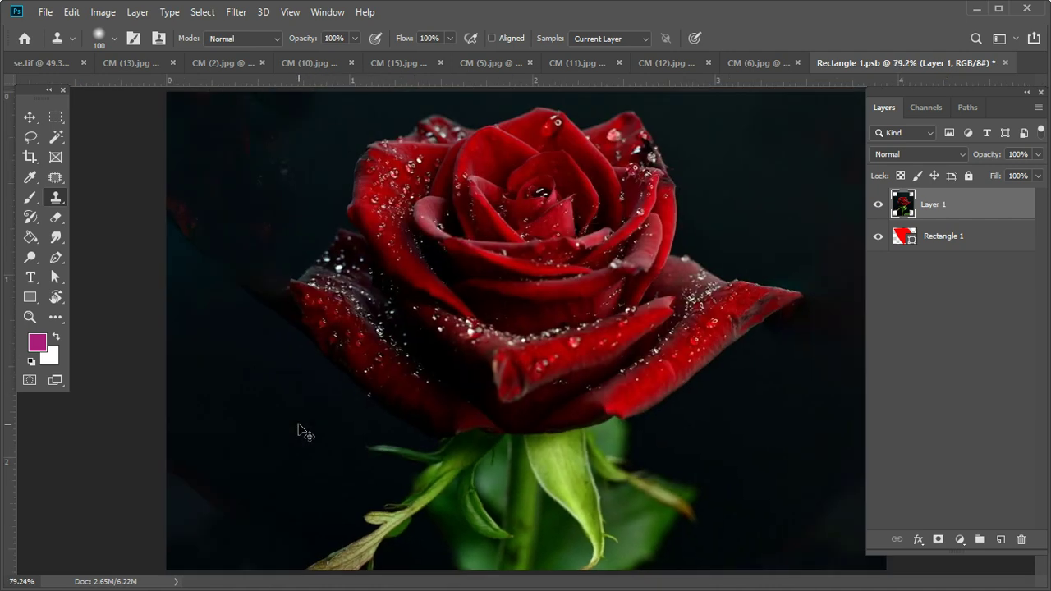
key(ctrl+minus)
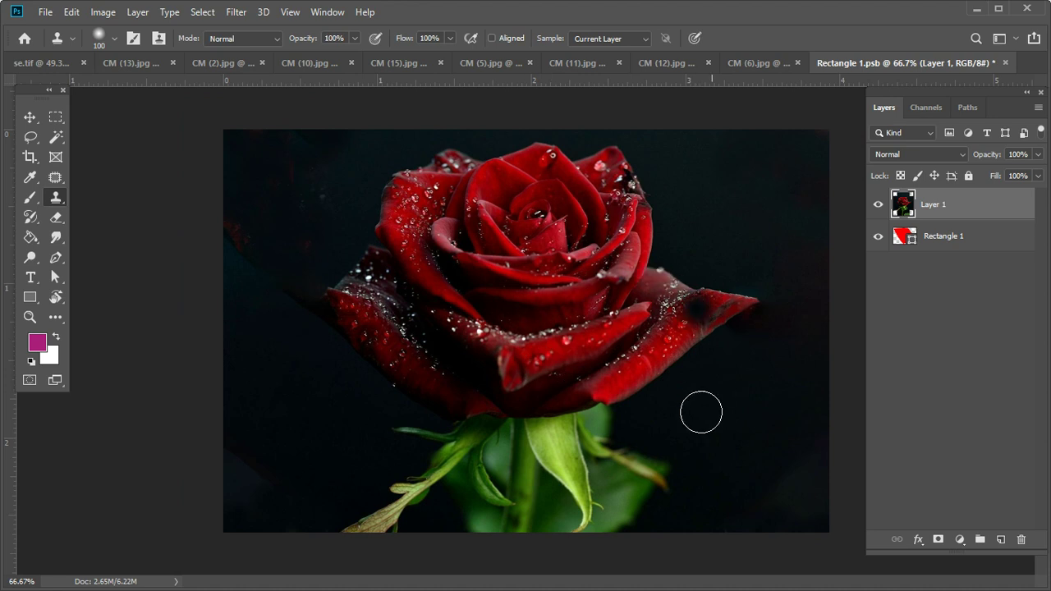
click(47, 11)
click(114, 169)
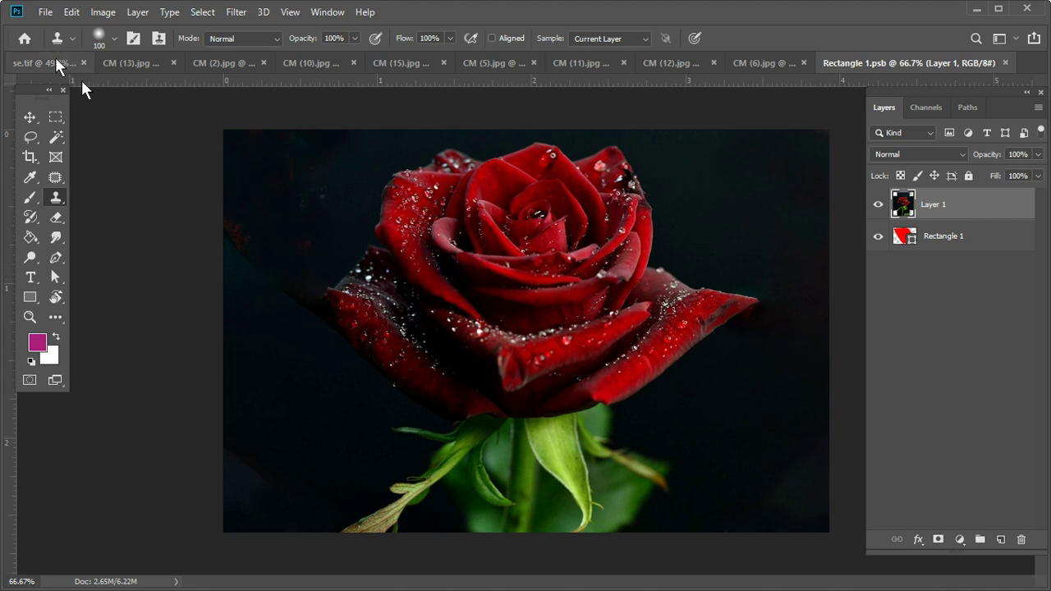
Step: In se.tif, set the Rectangle 1 layer's blend mode to Linear Burn
click(56, 64)
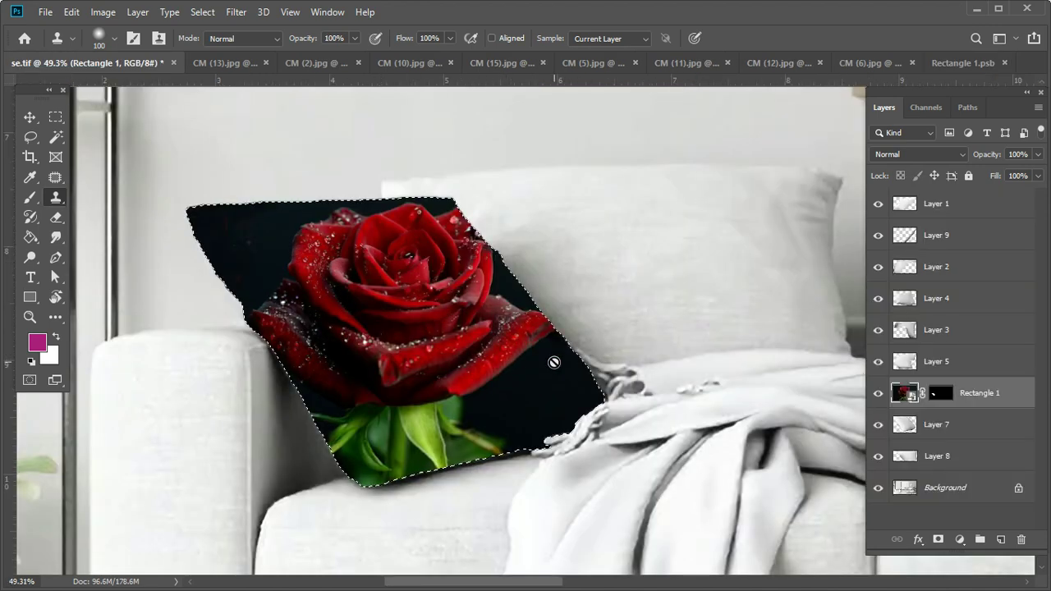
key(ctrl+minus)
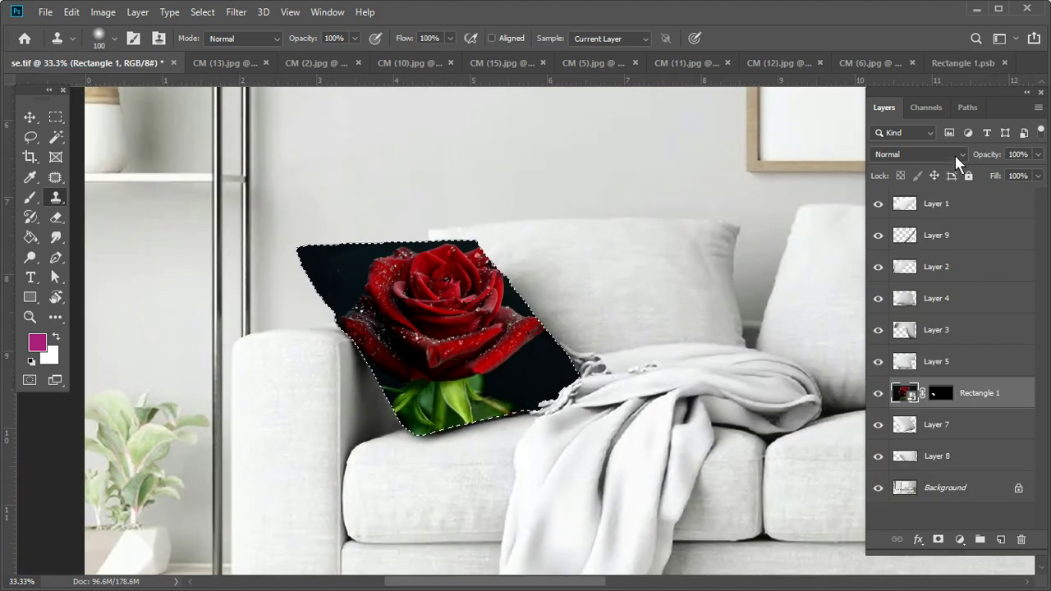
click(954, 155)
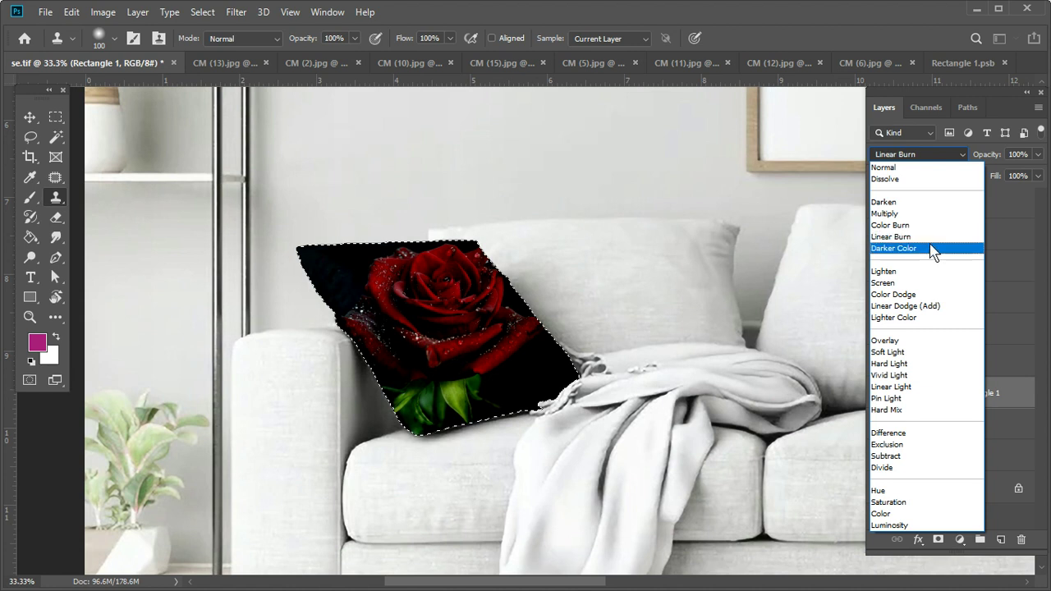
key(Escape)
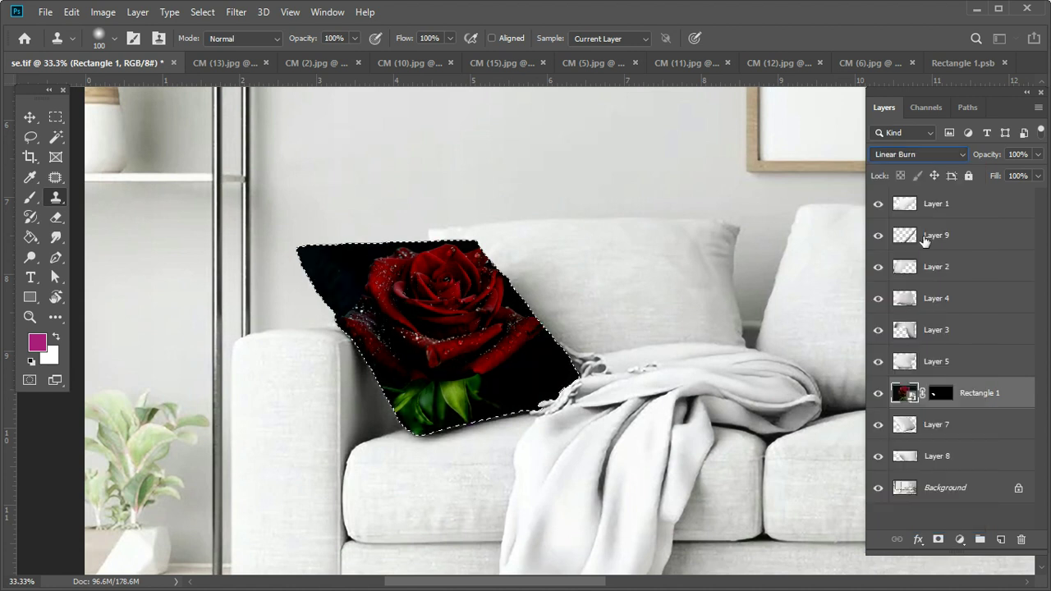
scroll(521, 328, up, 3)
drag(567, 353, 474, 329)
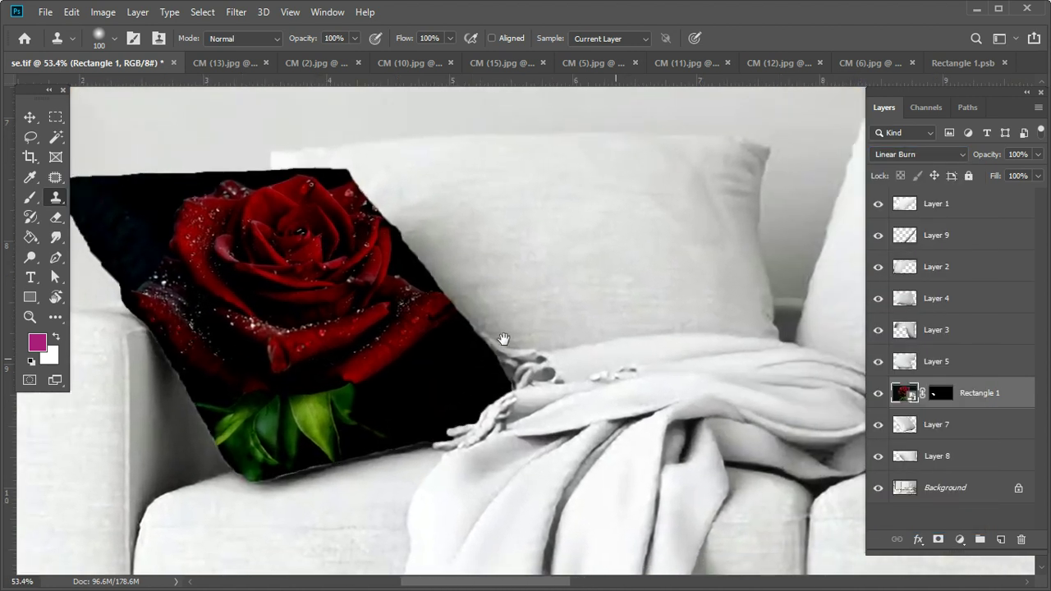
Step: Set the rose pillow layer's opacity to 95% and clear the selection
click(1027, 155)
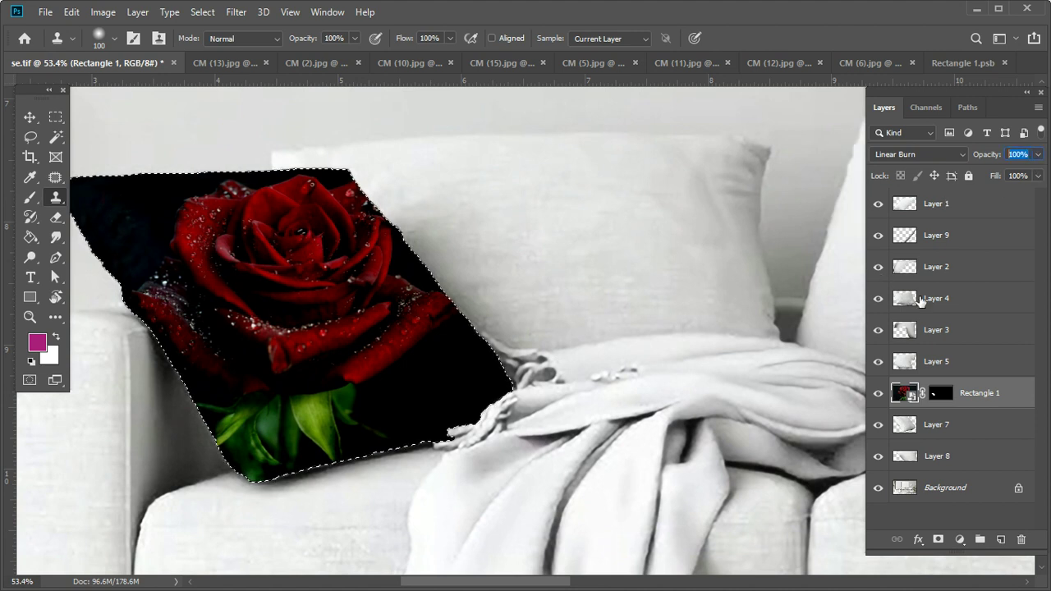
text(95)
key(Return)
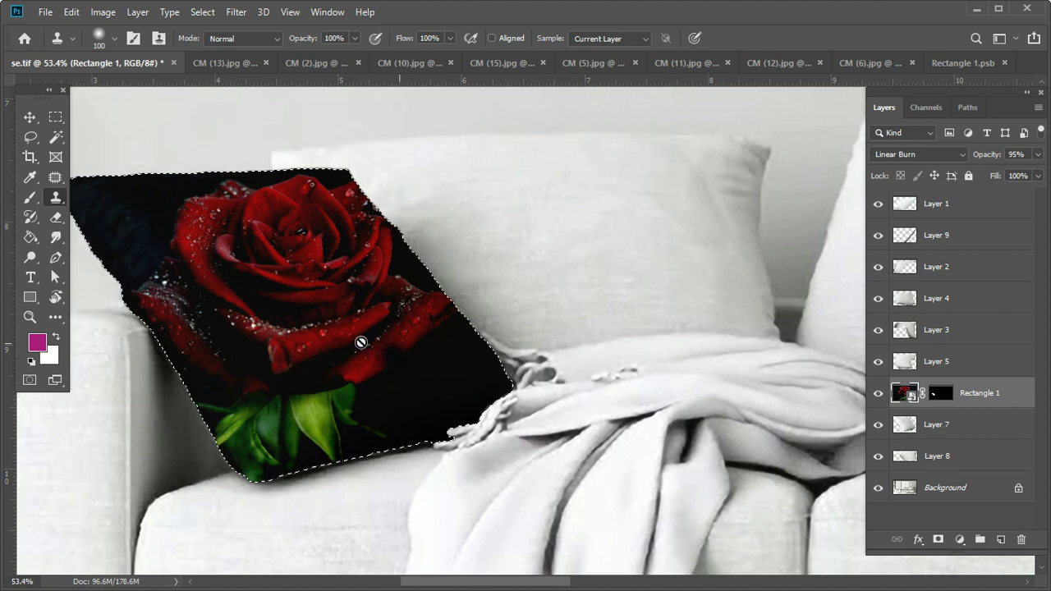
drag(380, 335, 468, 384)
key(ctrl+d)
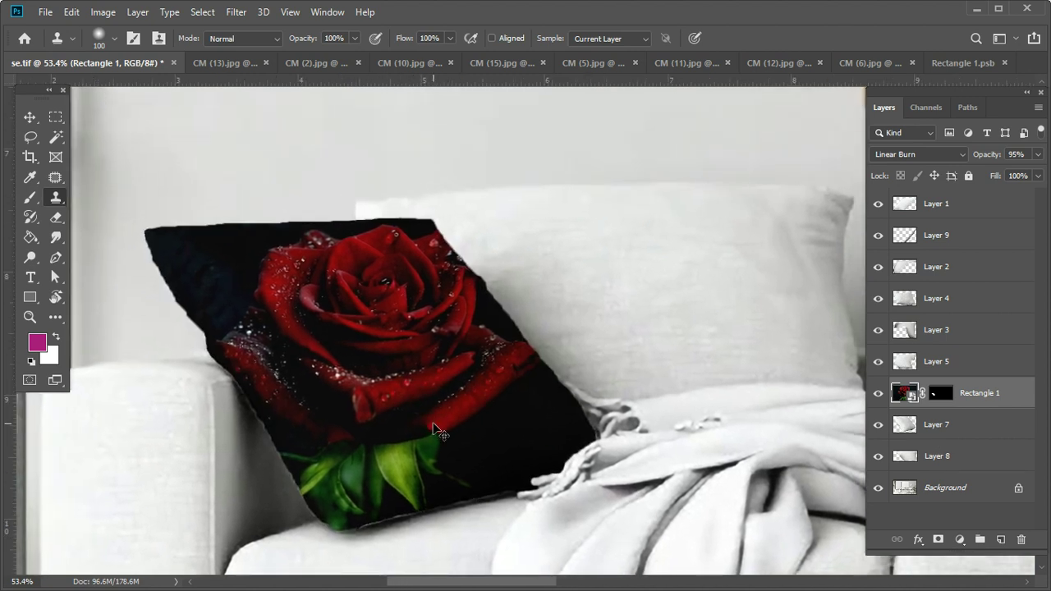
scroll(428, 428, down, 2)
drag(435, 414, 280, 386)
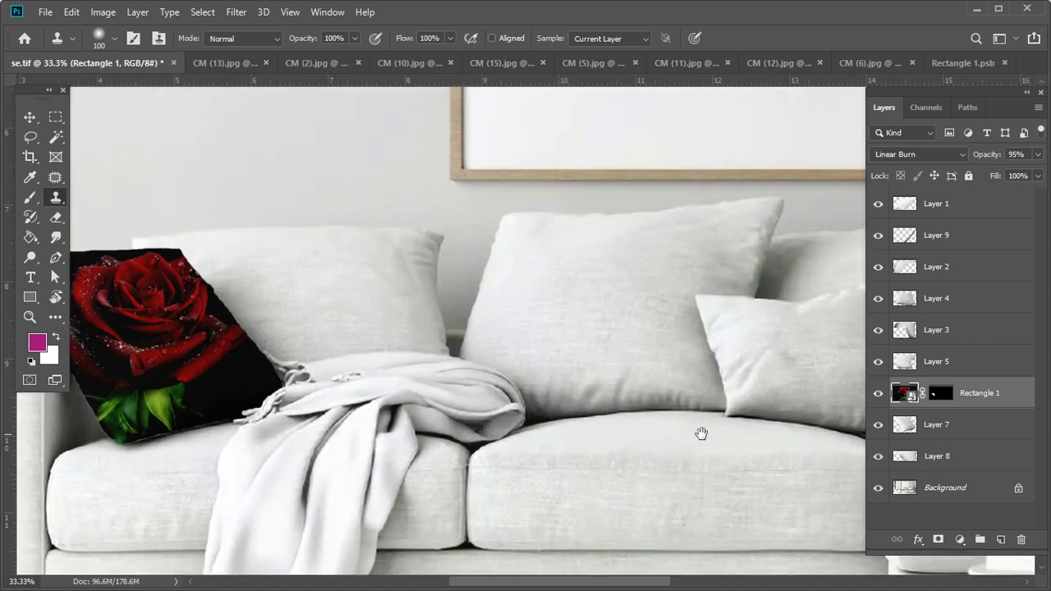
drag(699, 434, 375, 403)
click(523, 331)
Step: Select Layer 4 and draw a rectangle shape covering the centre pillow
key(v)
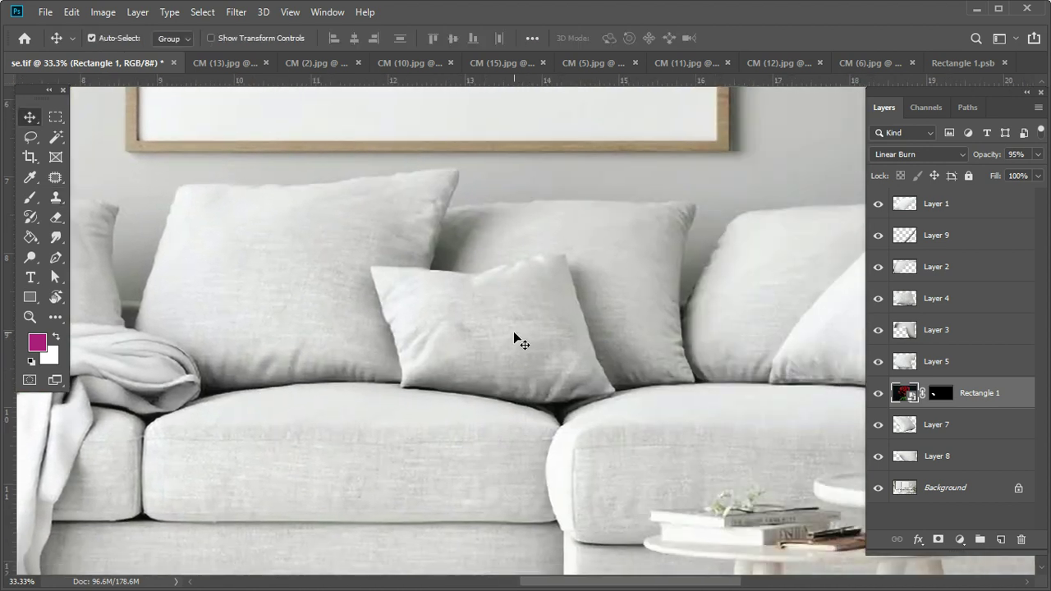
click(514, 331)
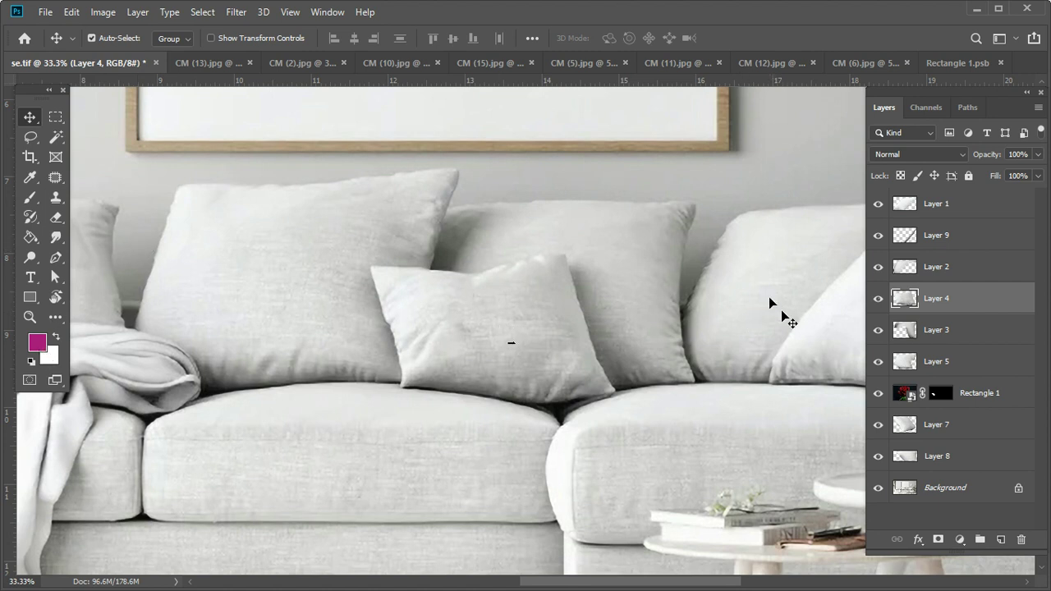
click(29, 297)
key(d)
drag(358, 247, 573, 370)
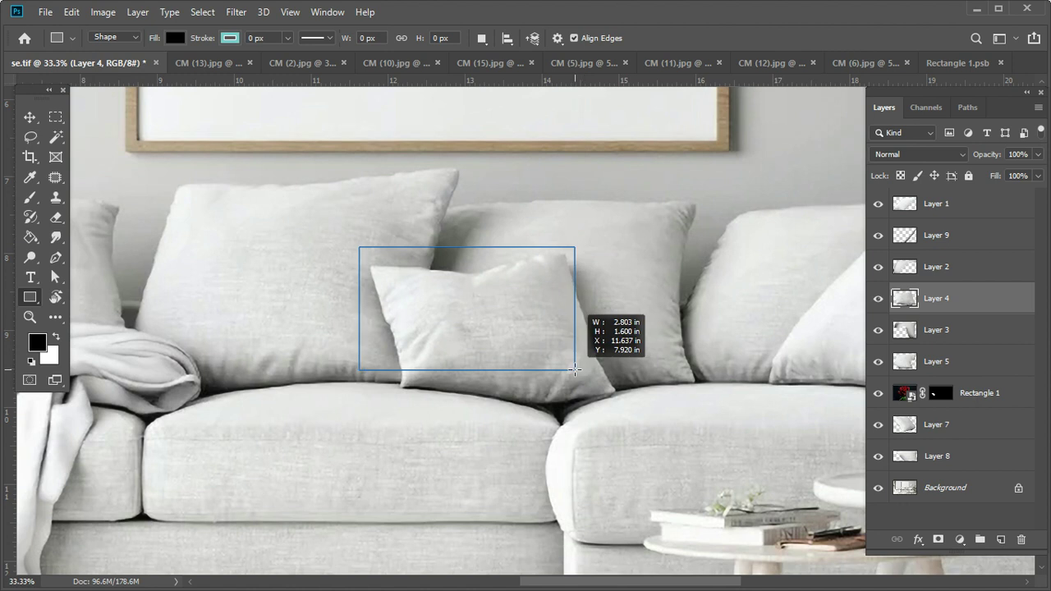
mouse_move(574, 370)
mouse_down()
mouse_move(633, 405)
mouse_move(624, 409)
mouse_up()
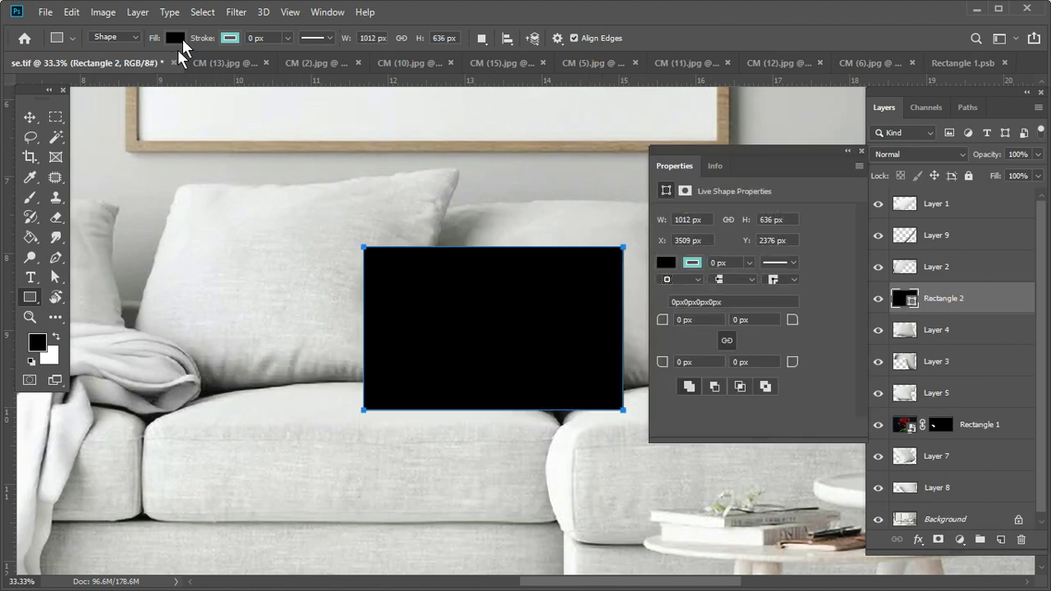
Step: Fill the rectangle red and lower its layer opacity to 20%
click(175, 39)
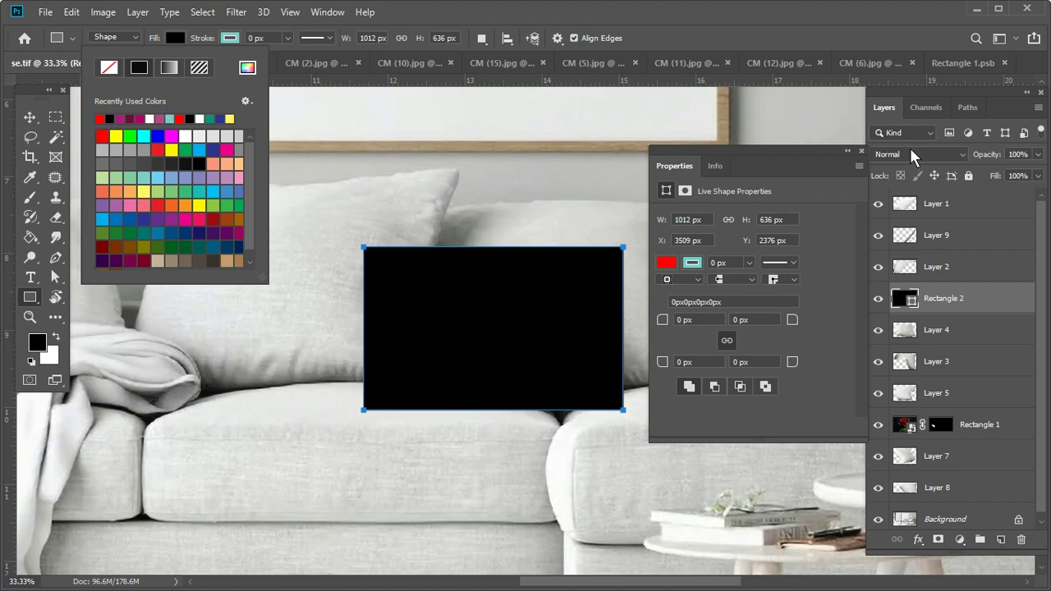
click(102, 136)
click(861, 150)
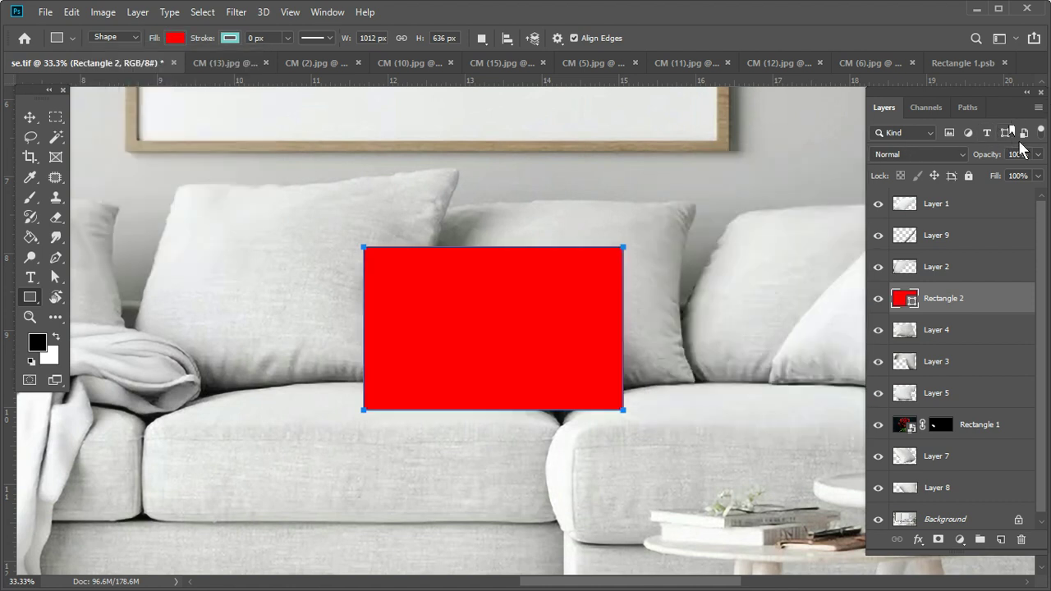
click(1026, 154)
key(Return)
text(20)
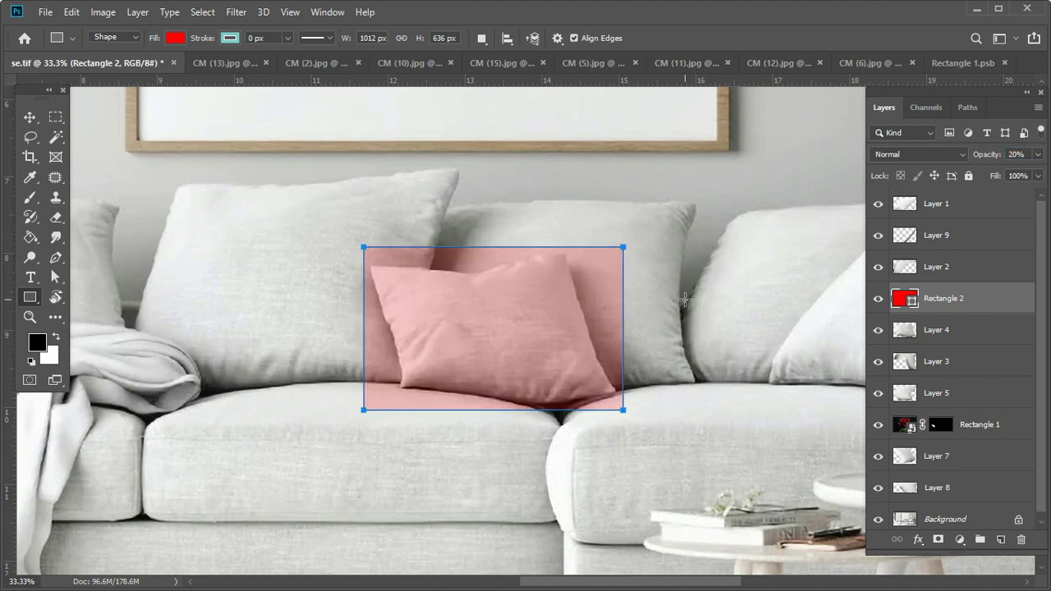
scroll(575, 322, up, 2)
drag(586, 336, 457, 320)
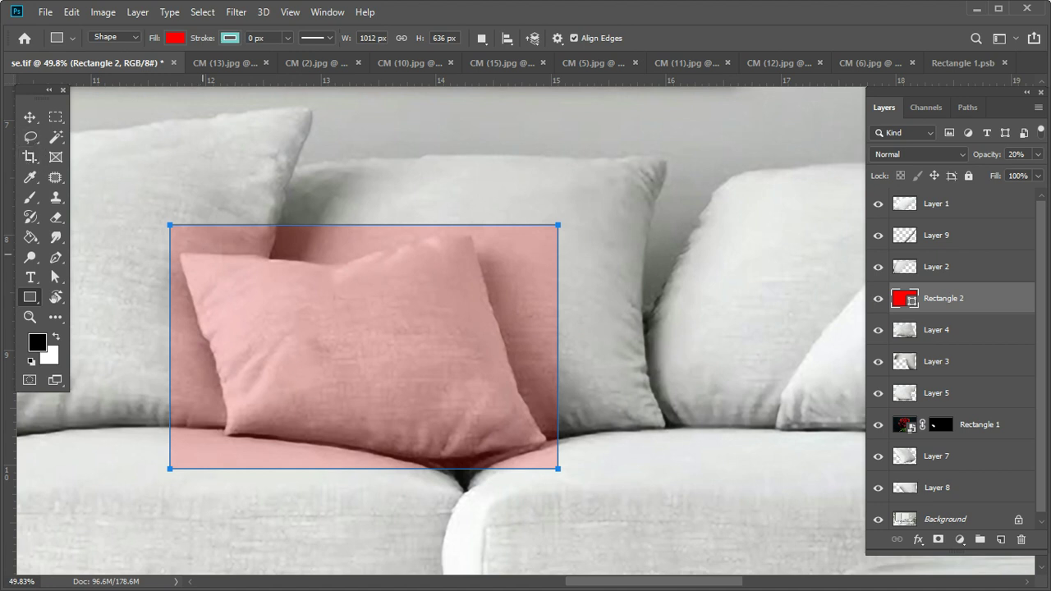
key(ctrl+t)
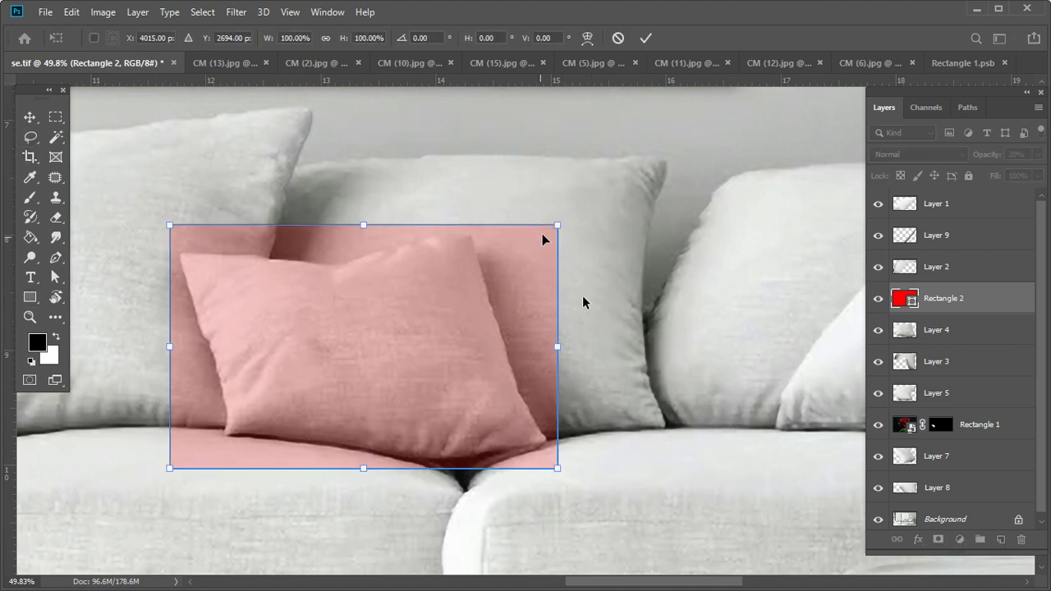
Step: Warp the red rectangle's corners and edges roughly onto the centre pillow's outline
click(588, 37)
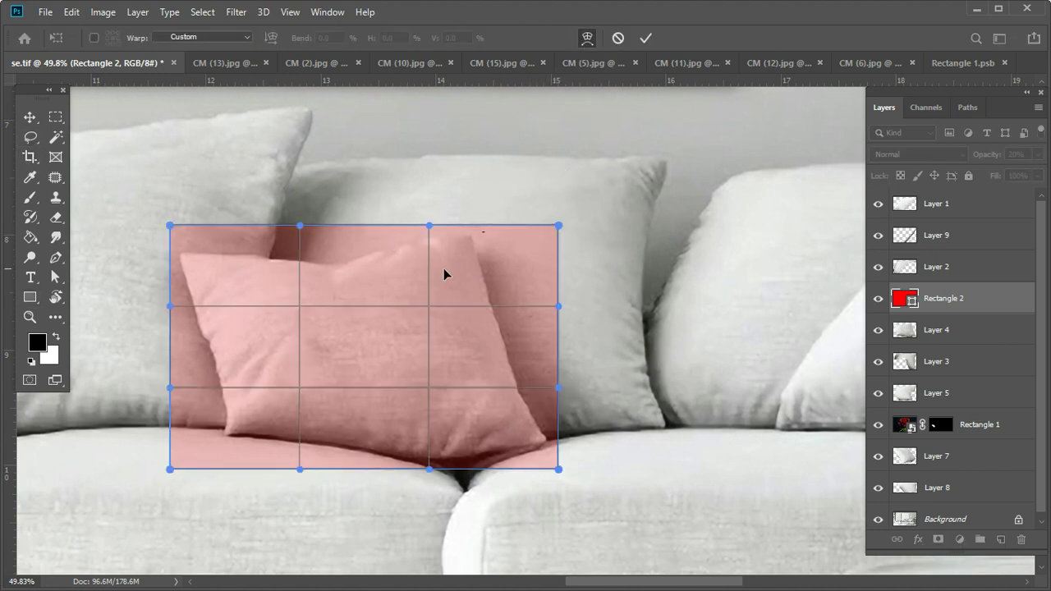
drag(559, 228, 481, 228)
drag(507, 322, 505, 345)
drag(558, 469, 553, 445)
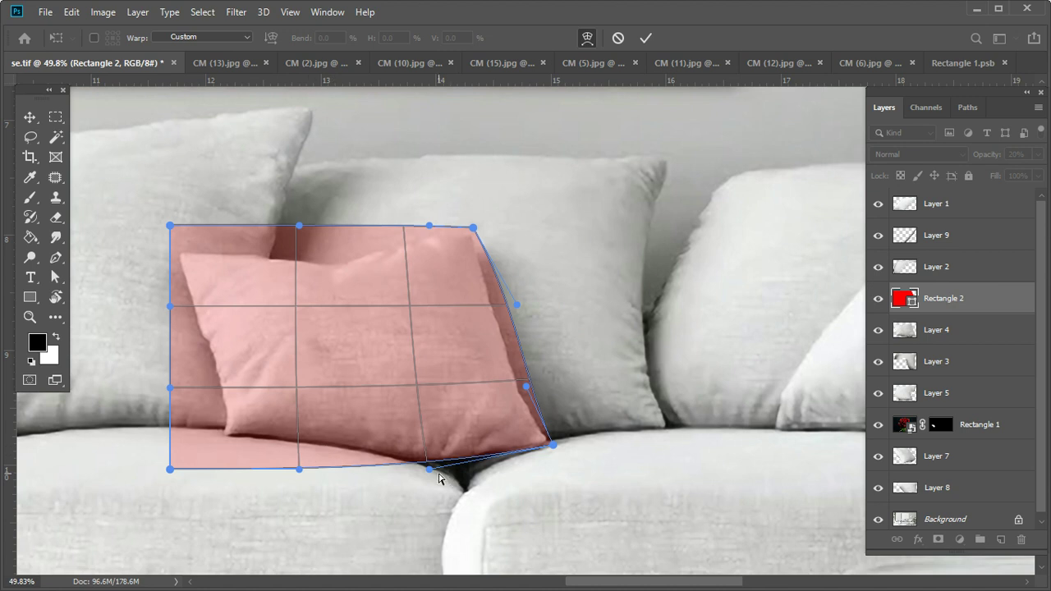
drag(430, 472, 432, 477)
mouse_move(236, 444)
mouse_down()
mouse_move(309, 422)
mouse_move(301, 446)
mouse_up()
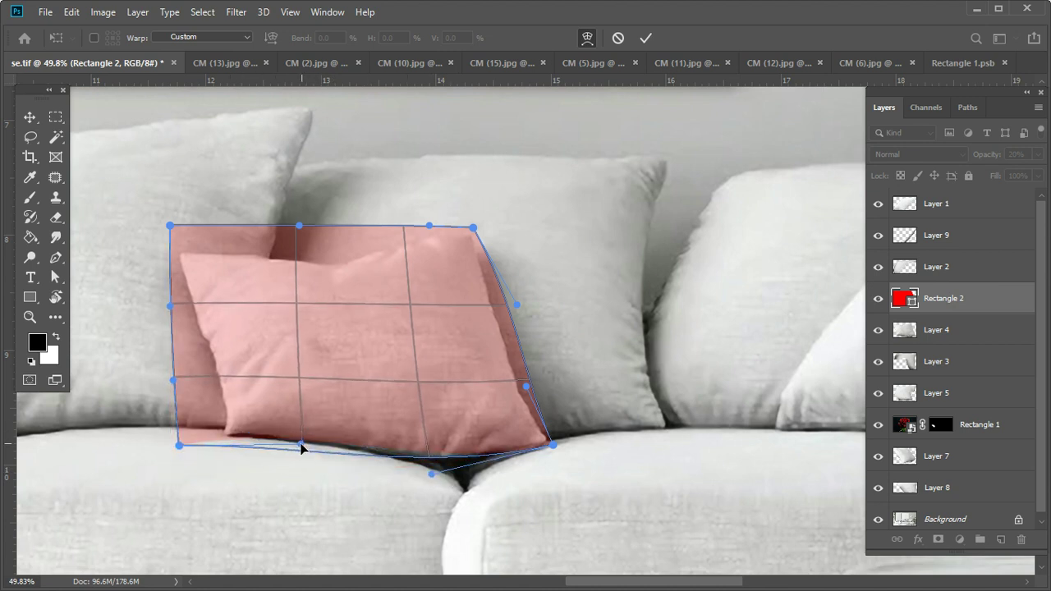
drag(432, 475, 443, 484)
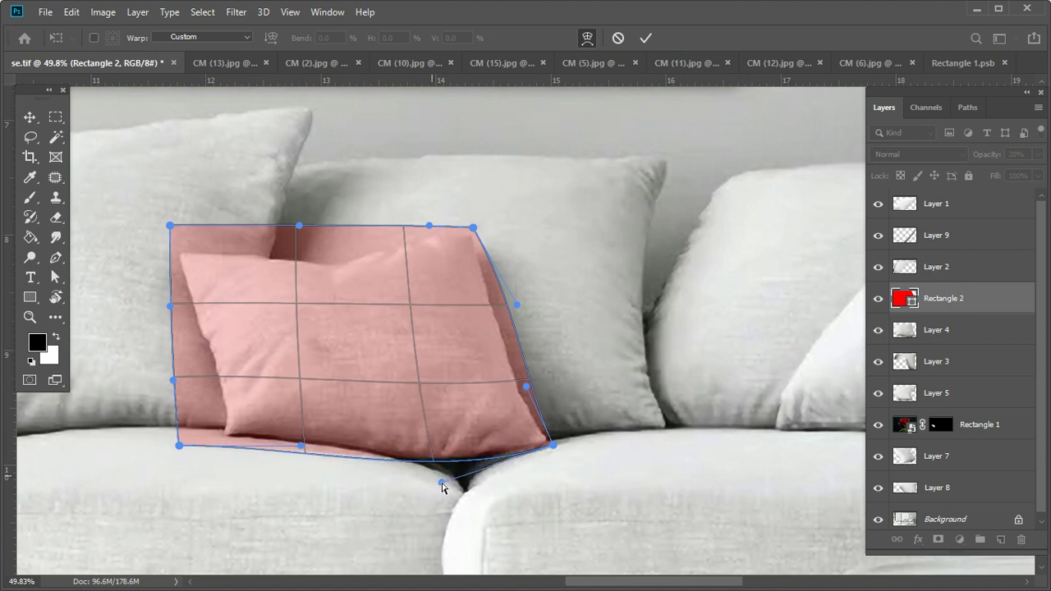
drag(200, 412, 233, 399)
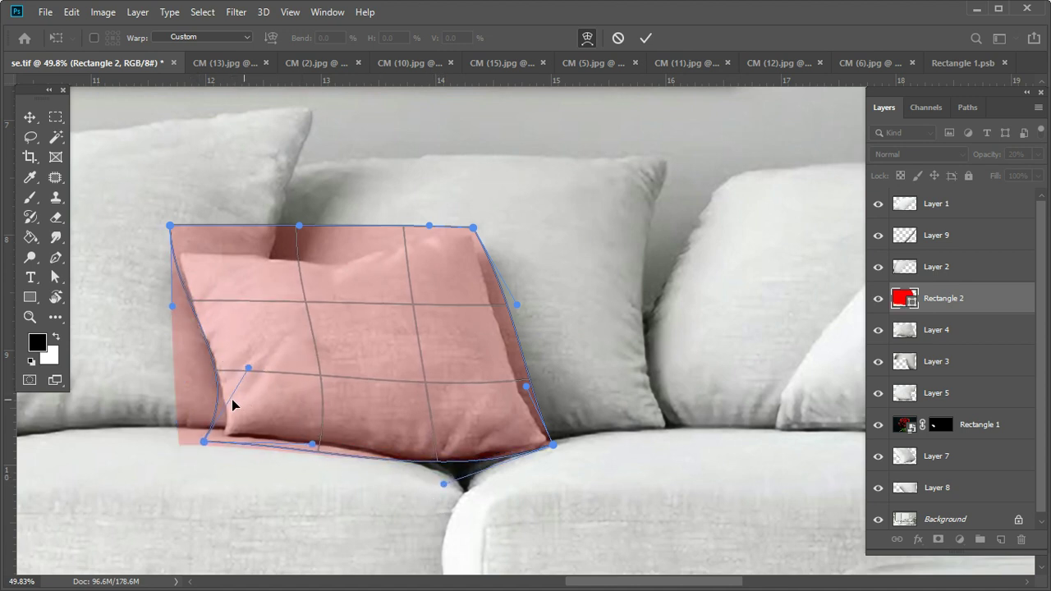
drag(179, 445, 219, 440)
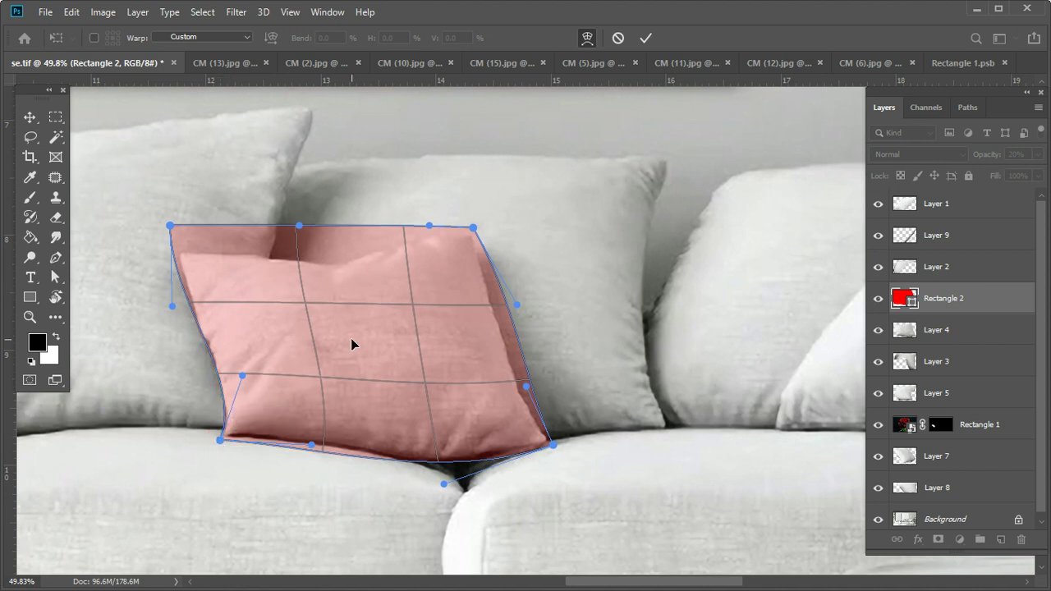
drag(172, 308, 168, 309)
drag(170, 224, 178, 253)
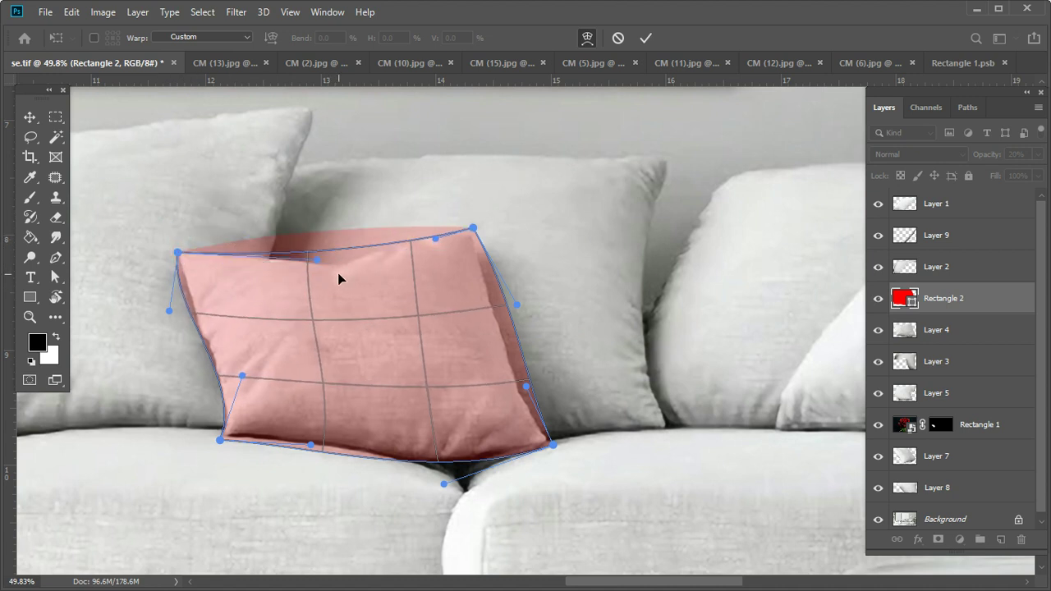
Step: Fine-tune the warped edge curves to match the pillow and apply the warp
drag(310, 258, 288, 253)
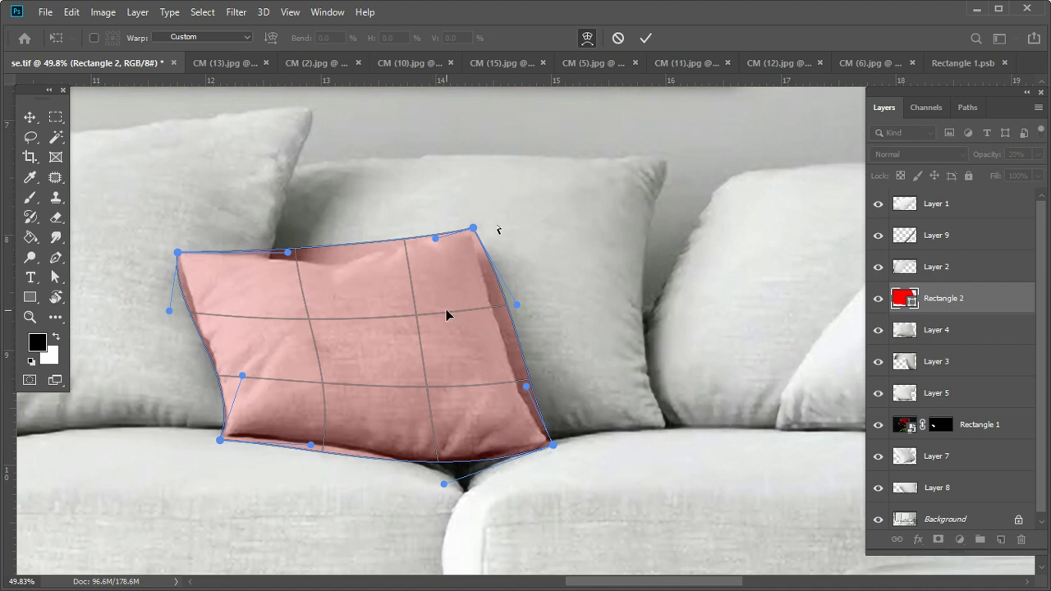
drag(518, 304, 500, 304)
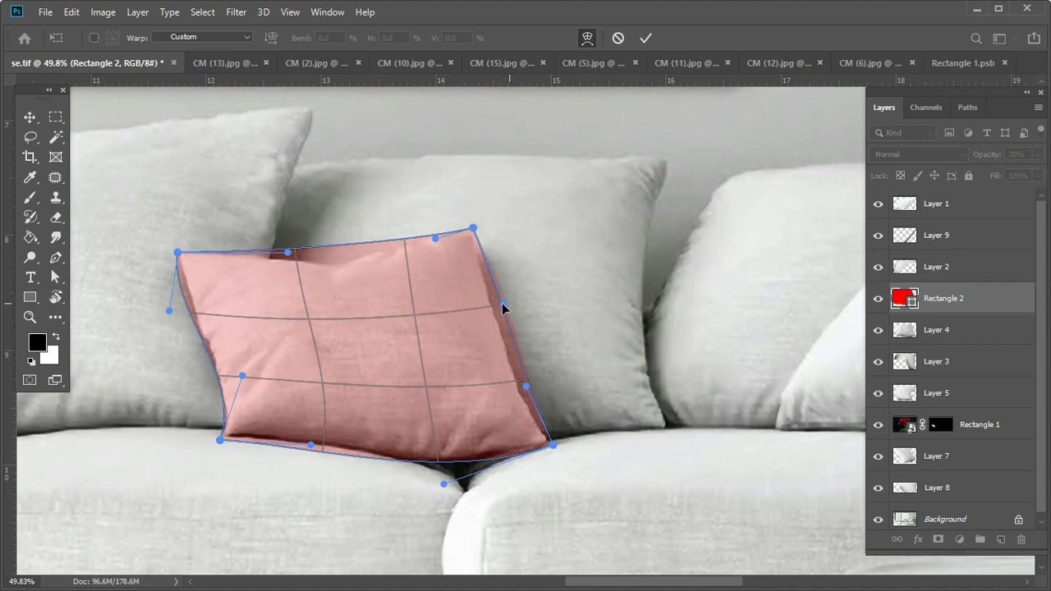
drag(525, 386, 521, 389)
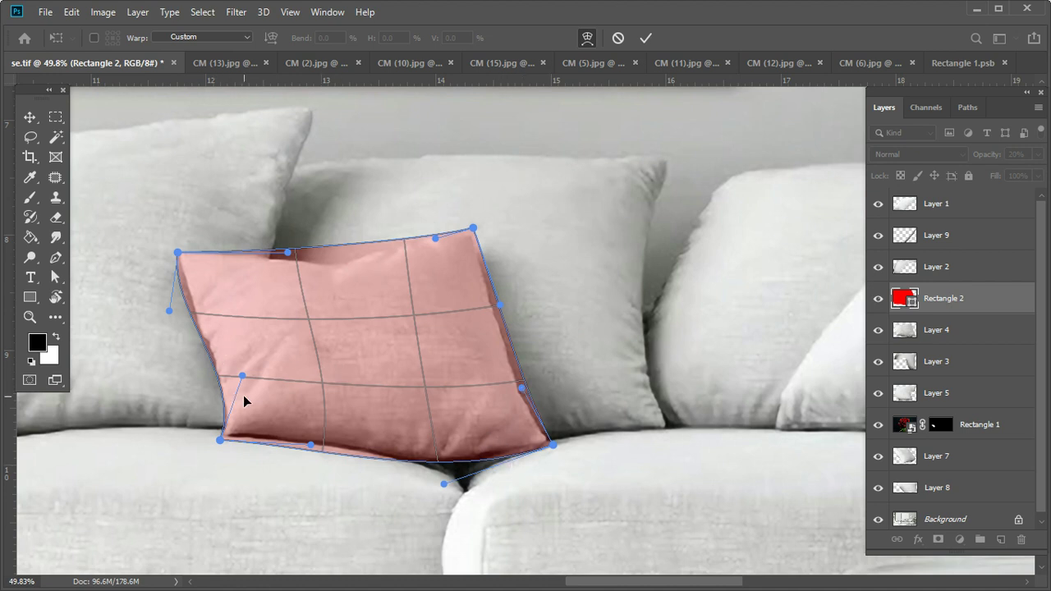
drag(246, 376, 233, 376)
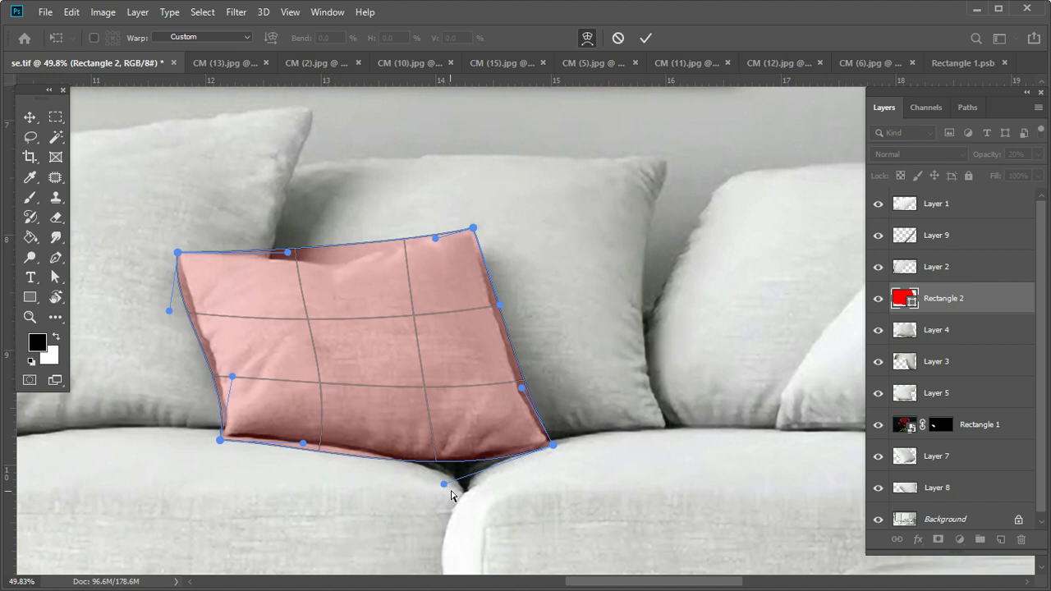
drag(444, 484, 451, 483)
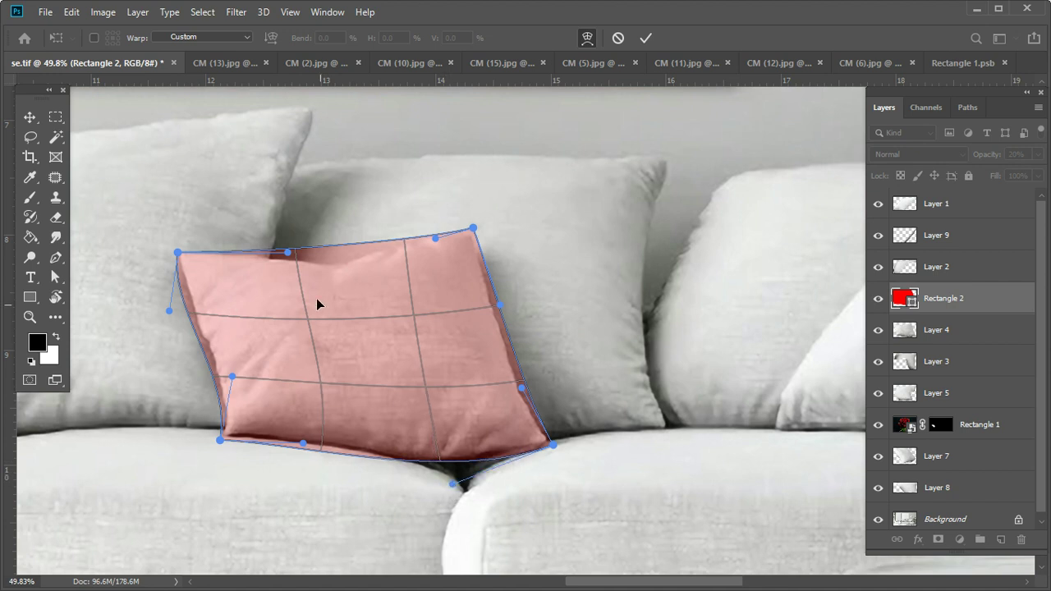
drag(289, 253, 291, 257)
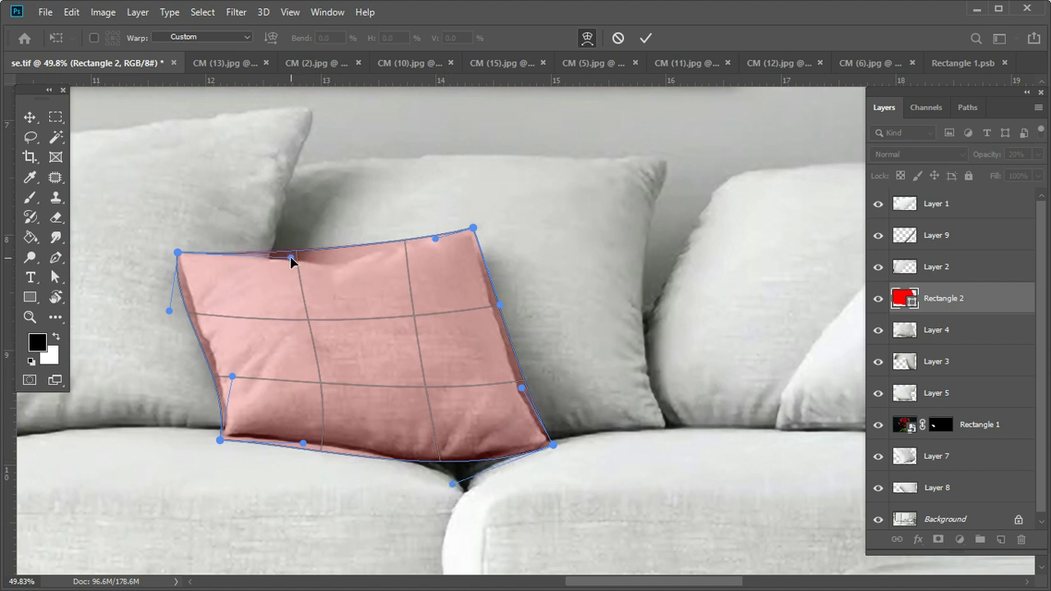
drag(177, 252, 178, 248)
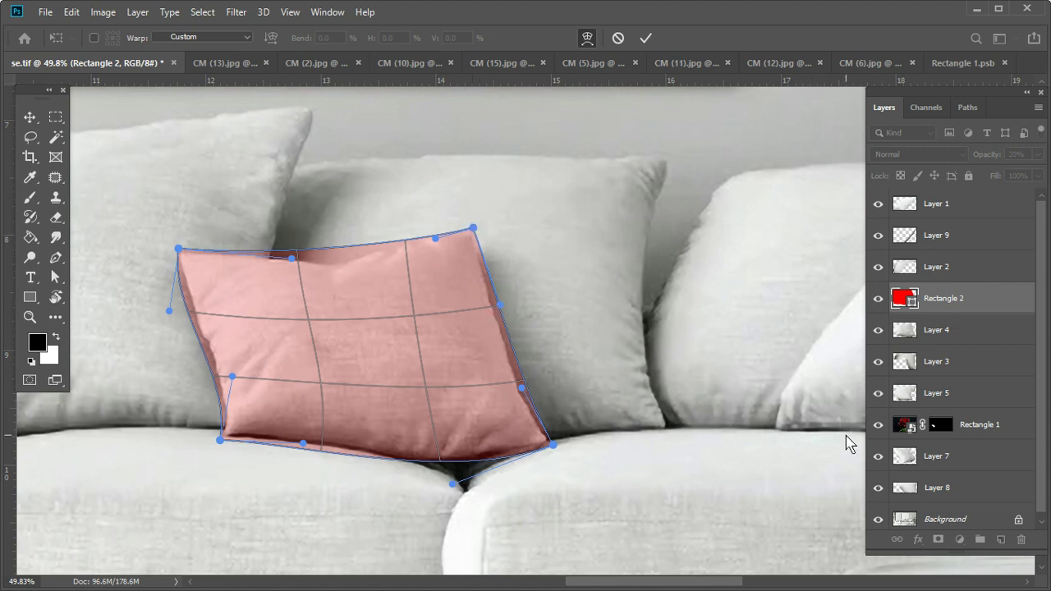
drag(457, 446, 477, 440)
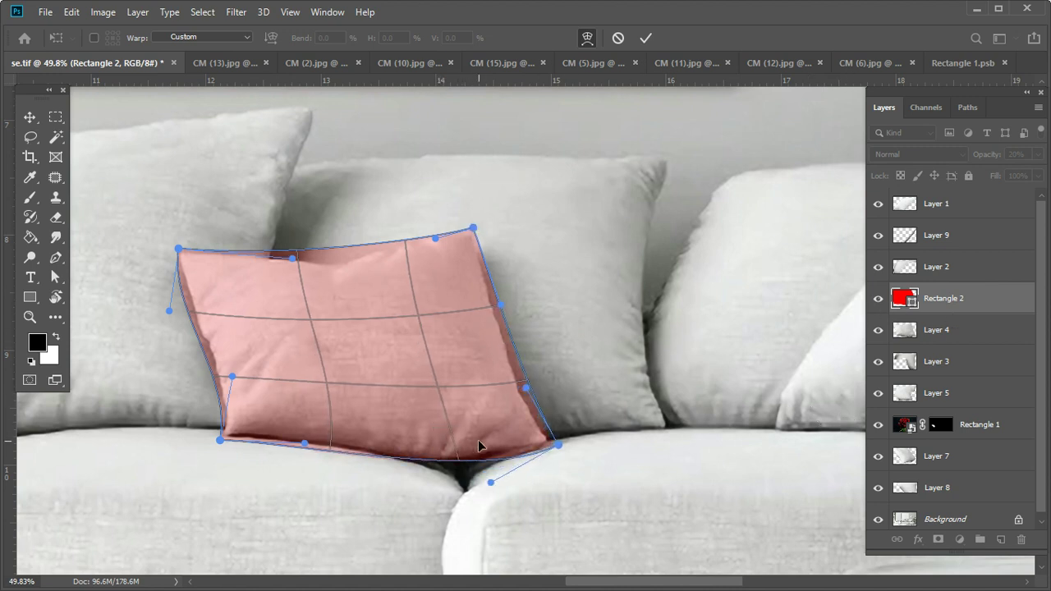
drag(423, 248, 412, 247)
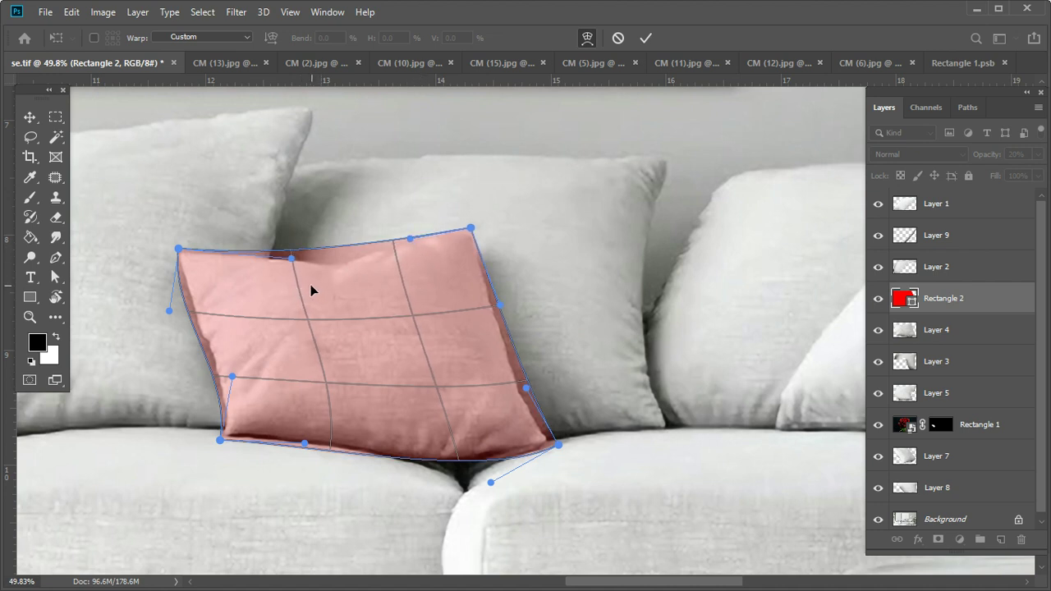
drag(492, 484, 485, 489)
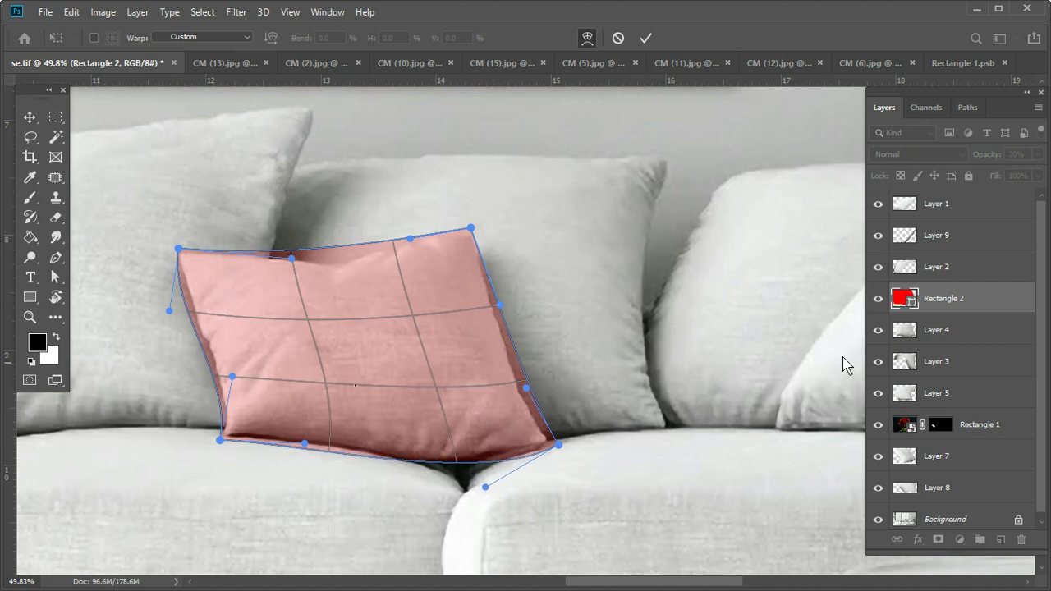
key(Return)
Step: Convert Rectangle 2 to a smart object and mask it with Layer 4's pillow selection
right_click(985, 300)
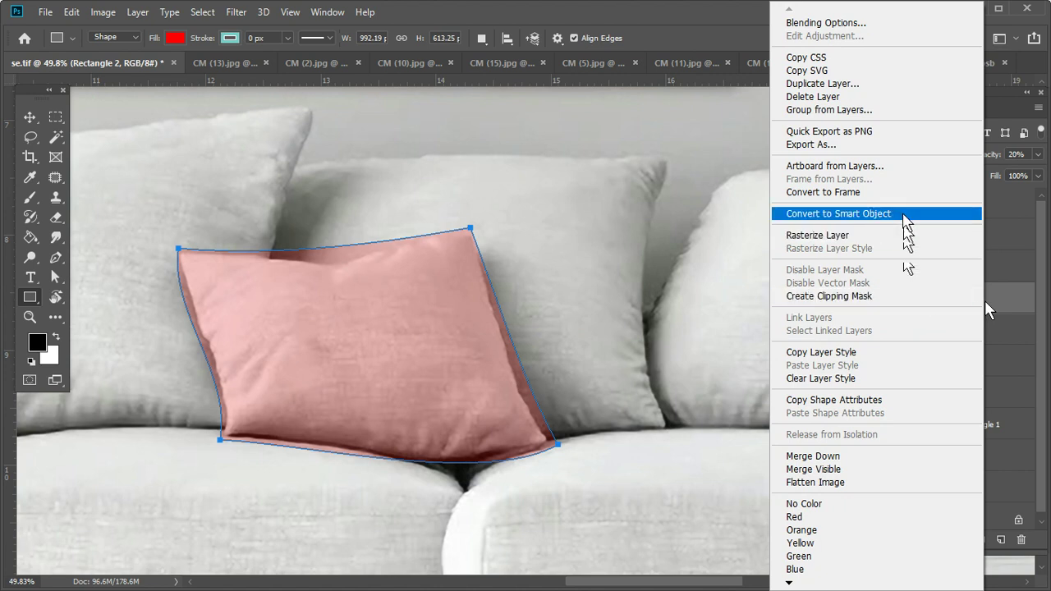
click(838, 214)
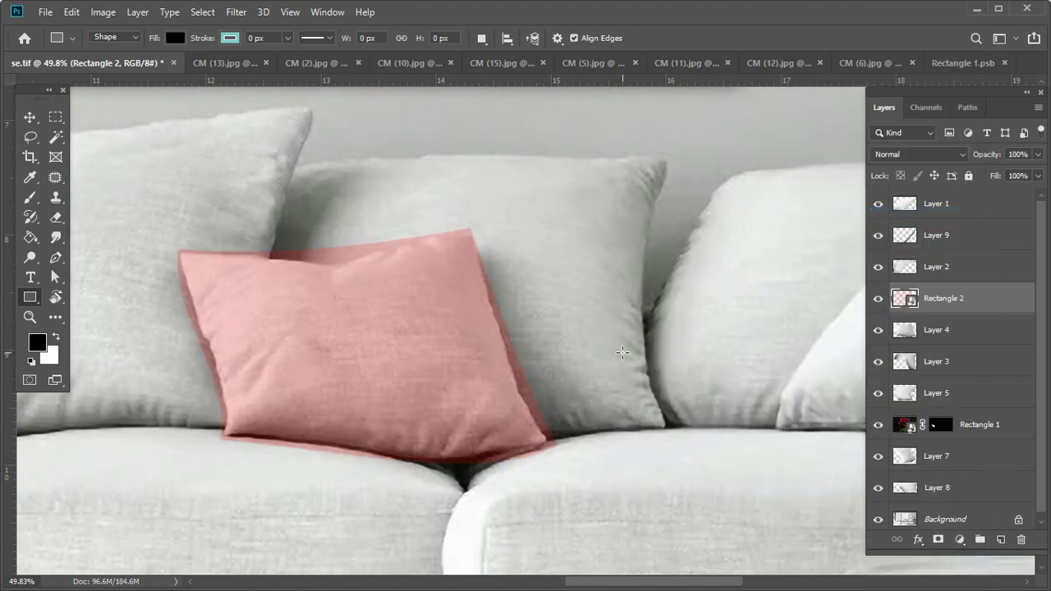
ctrl+click(907, 332)
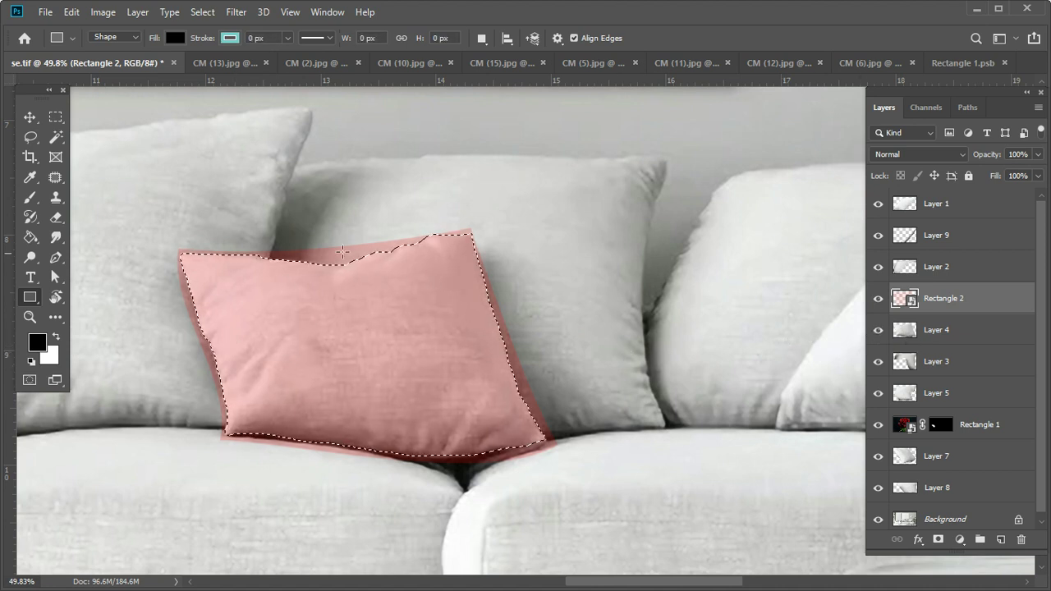
drag(418, 221, 533, 383)
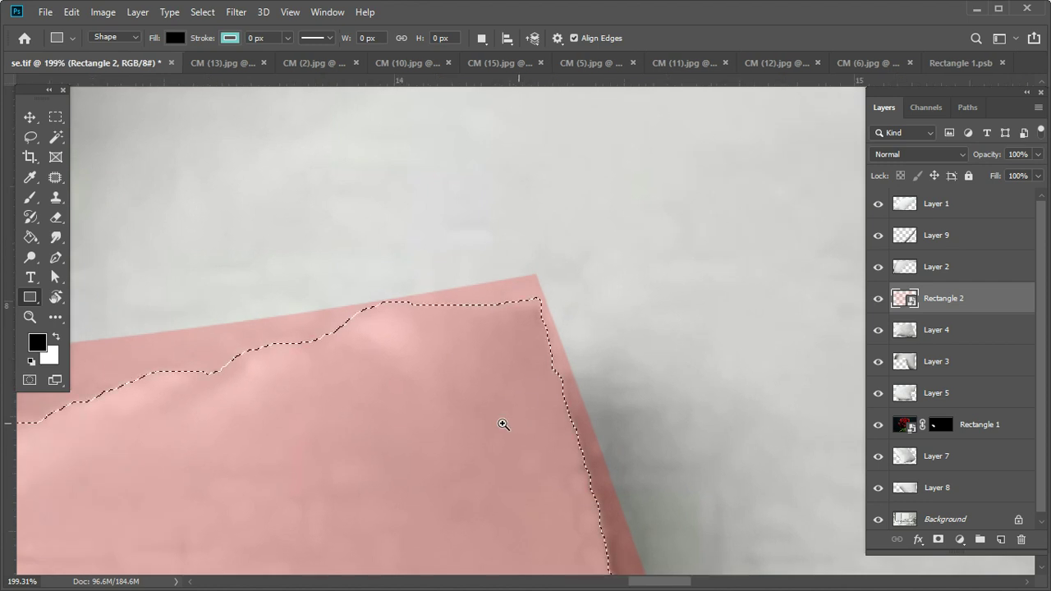
drag(500, 425, 408, 362)
mouse_move(488, 461)
mouse_down()
mouse_move(469, 371)
mouse_move(389, 328)
mouse_move(420, 345)
mouse_up()
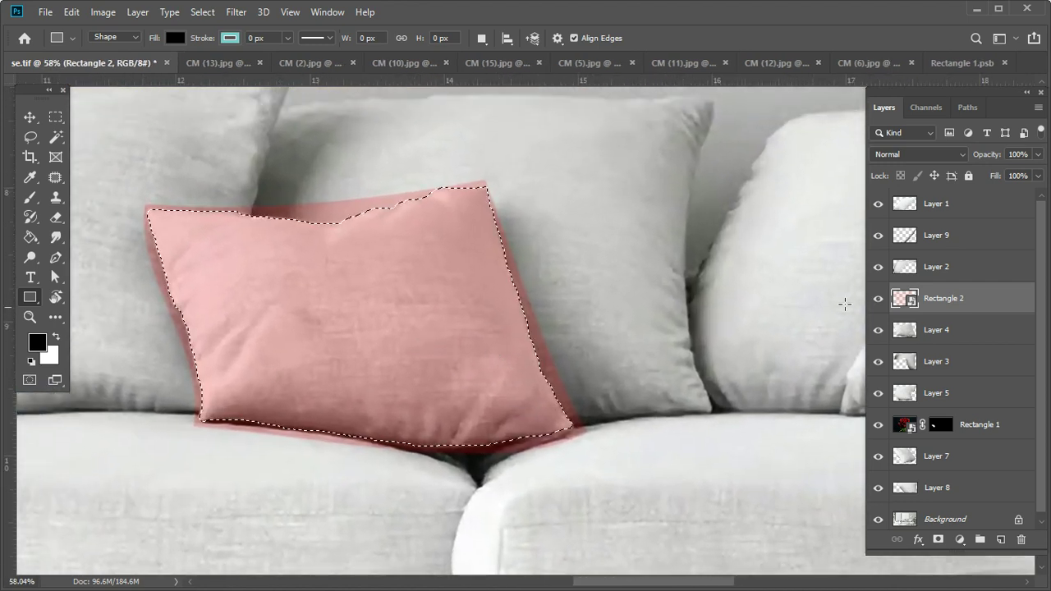
drag(978, 333, 938, 540)
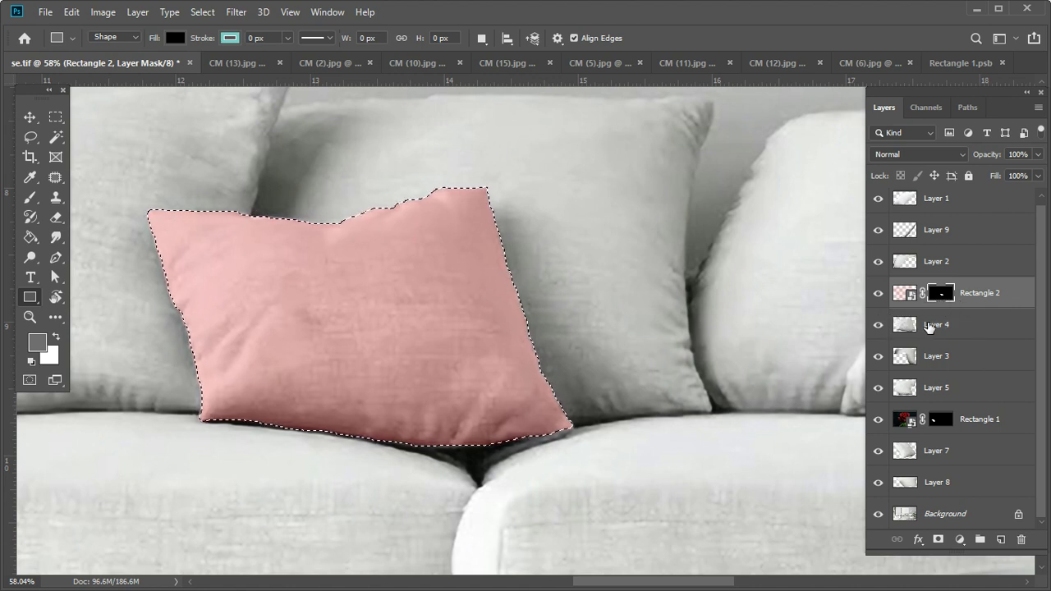
Step: Open Rectangle 2's smart object contents and close the rose image
double_click(907, 294)
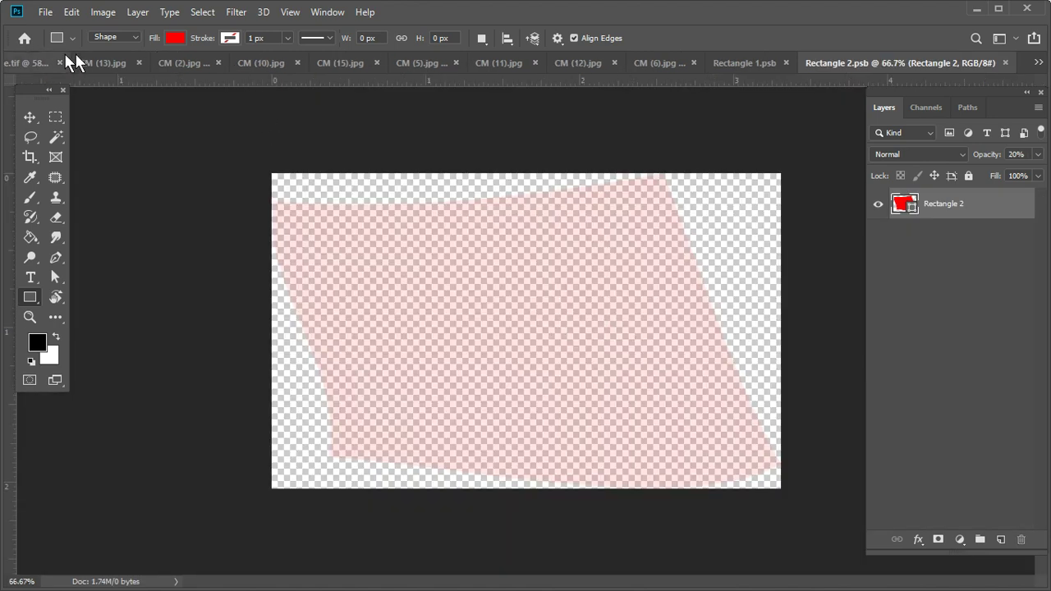
click(76, 63)
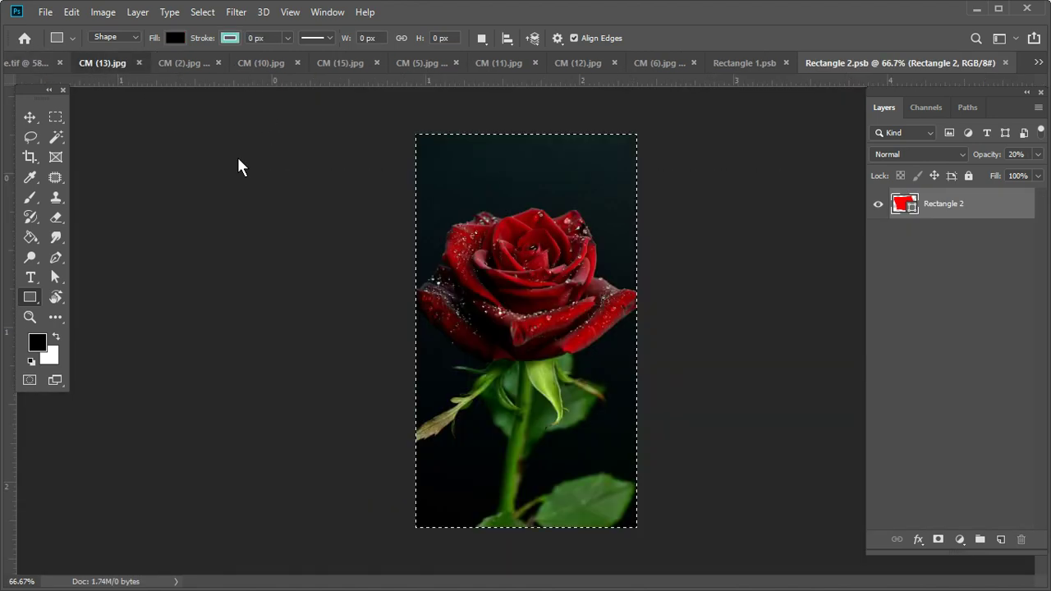
key(alt+f)
key(Escape)
key(ctrl+w)
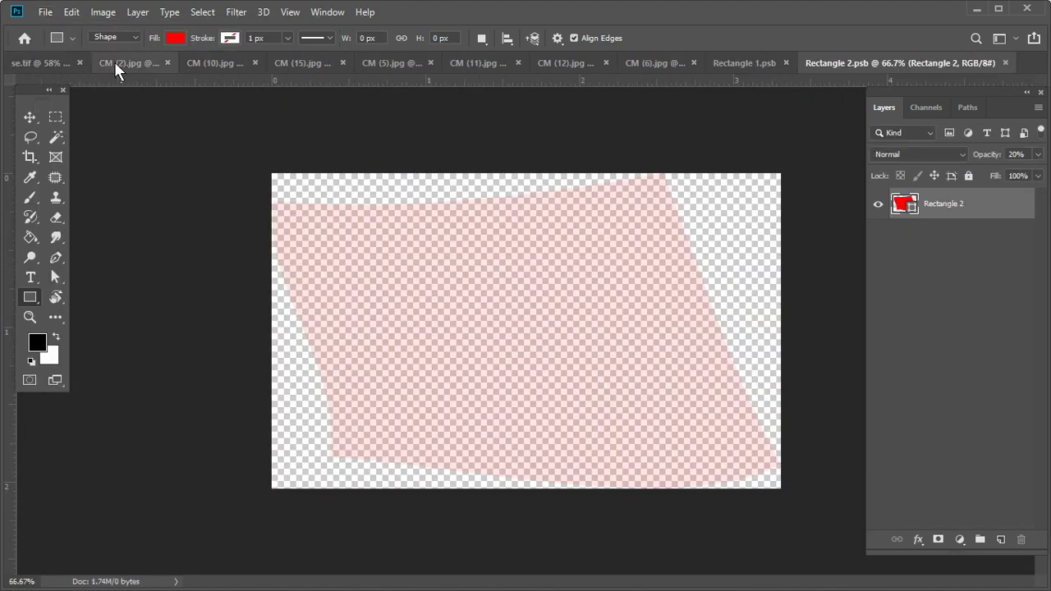
Step: Select and copy the entire sea-glass photo, then close Rectangle 1.psb
click(114, 60)
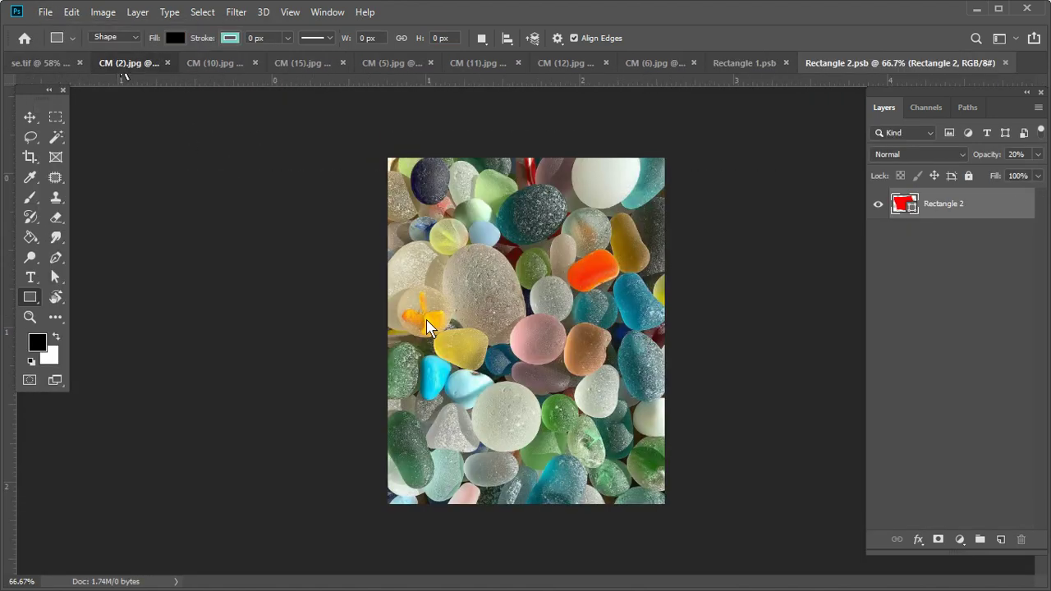
click(36, 118)
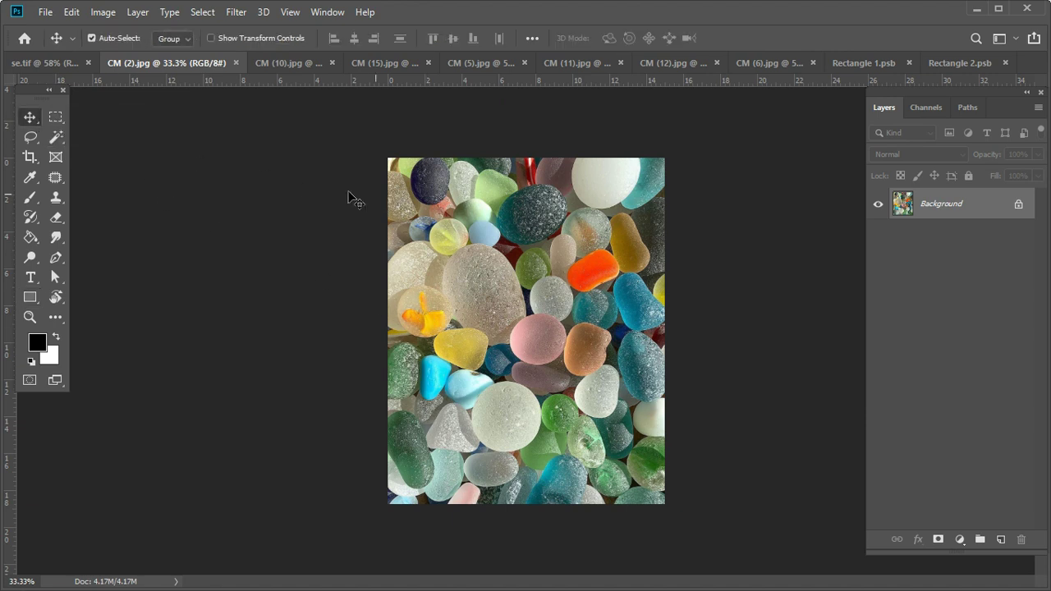
click(71, 13)
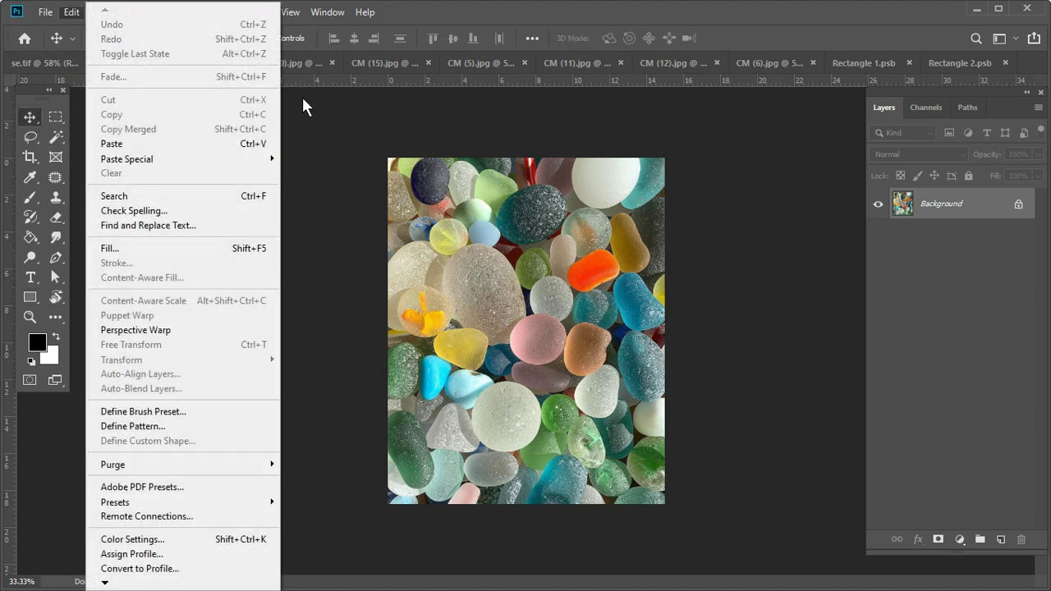
click(336, 132)
key(ctrl+a)
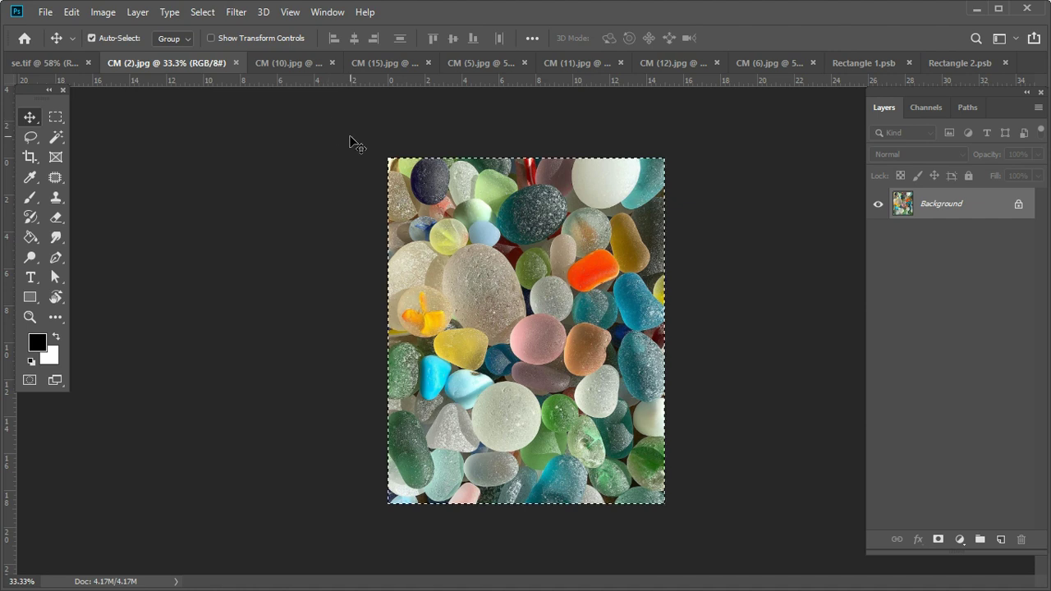
click(107, 12)
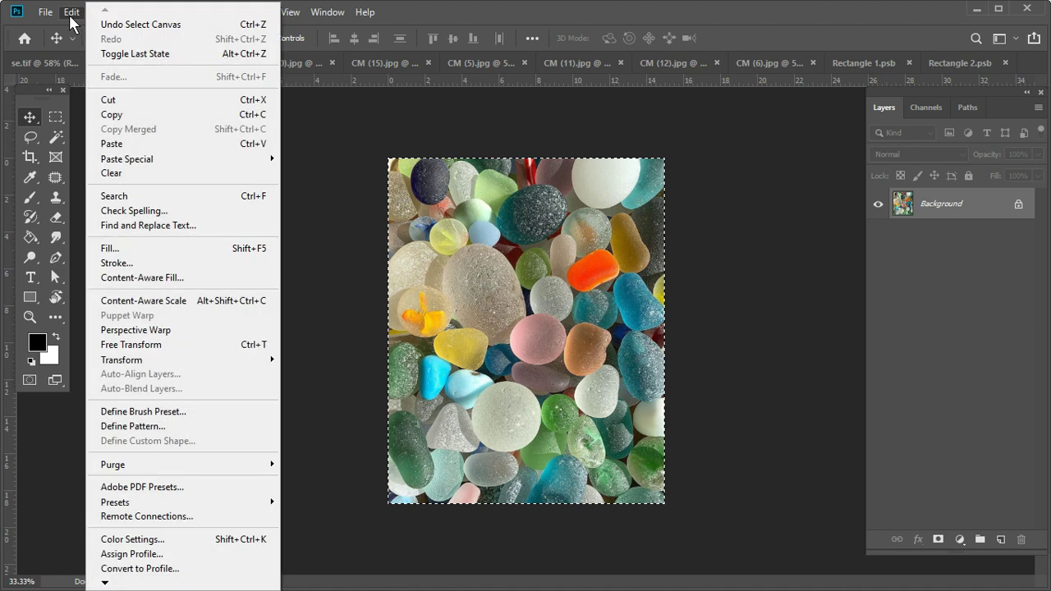
click(110, 115)
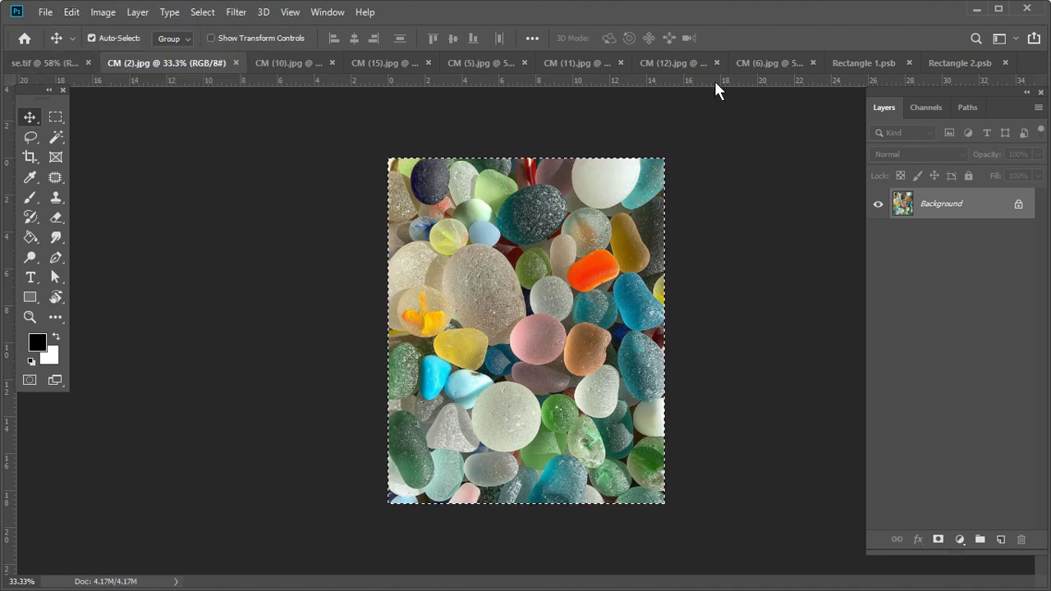
click(910, 63)
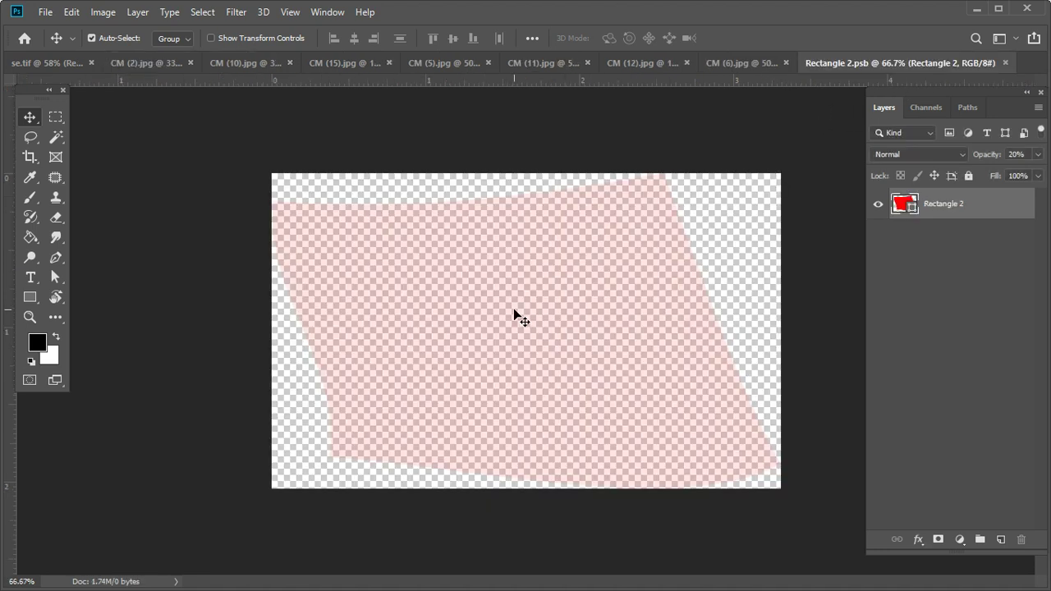
Step: Paste the sea-glass photo into Rectangle 2.psb, shrinking and rotating it
click(71, 11)
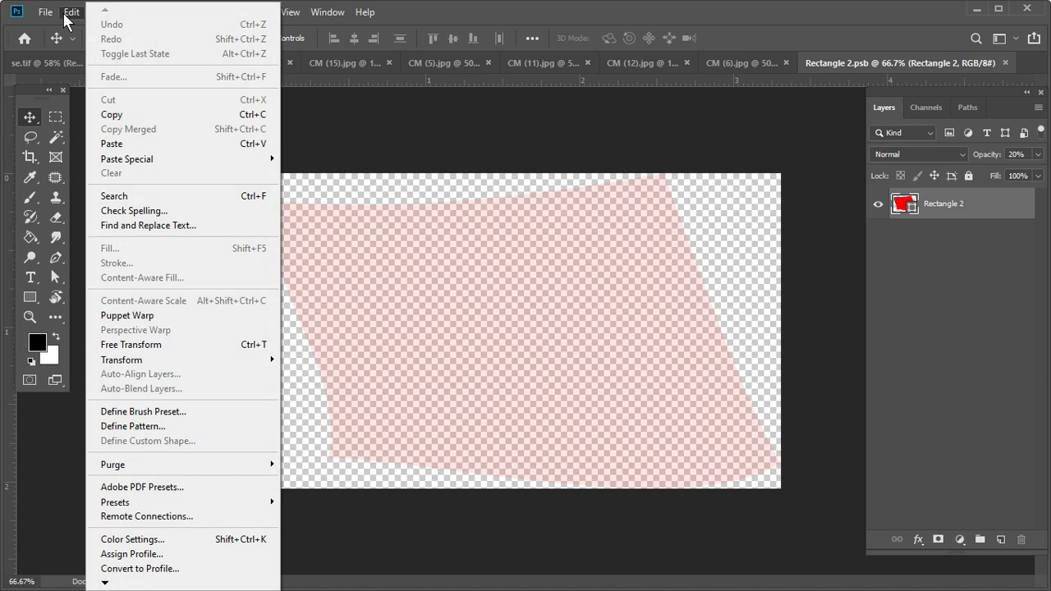
click(115, 143)
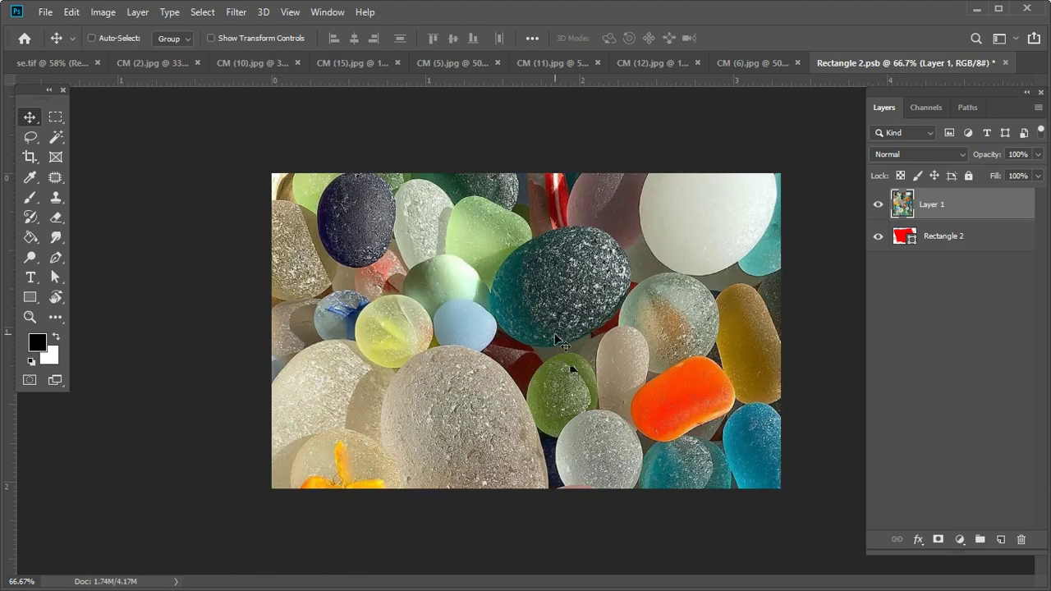
key(ctrl+t)
drag(263, 171, 488, 446)
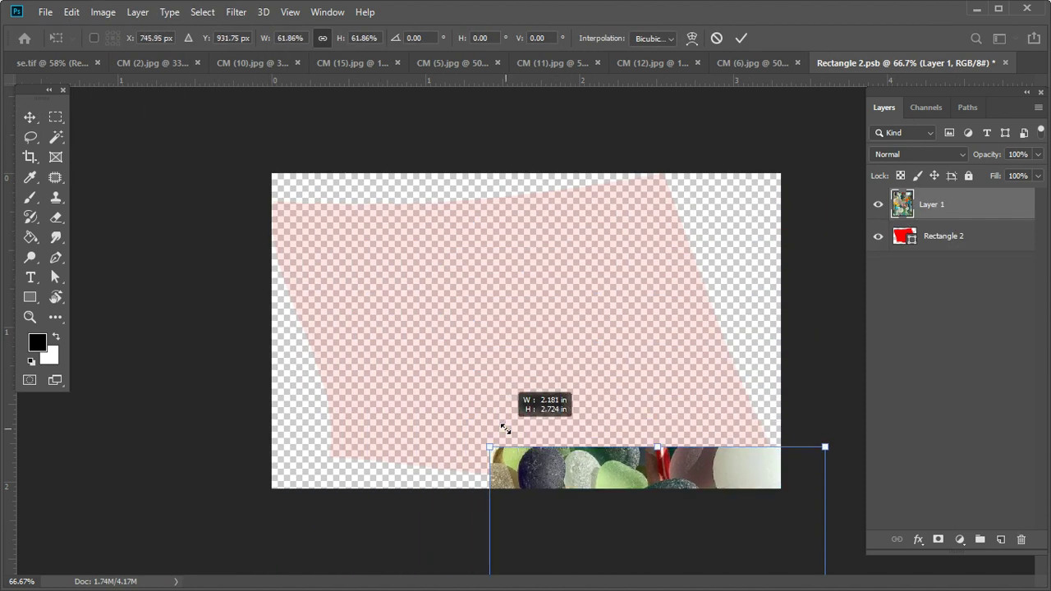
drag(634, 492, 478, 186)
mouse_move(675, 134)
mouse_down()
mouse_move(612, 274)
mouse_move(357, 210)
mouse_up()
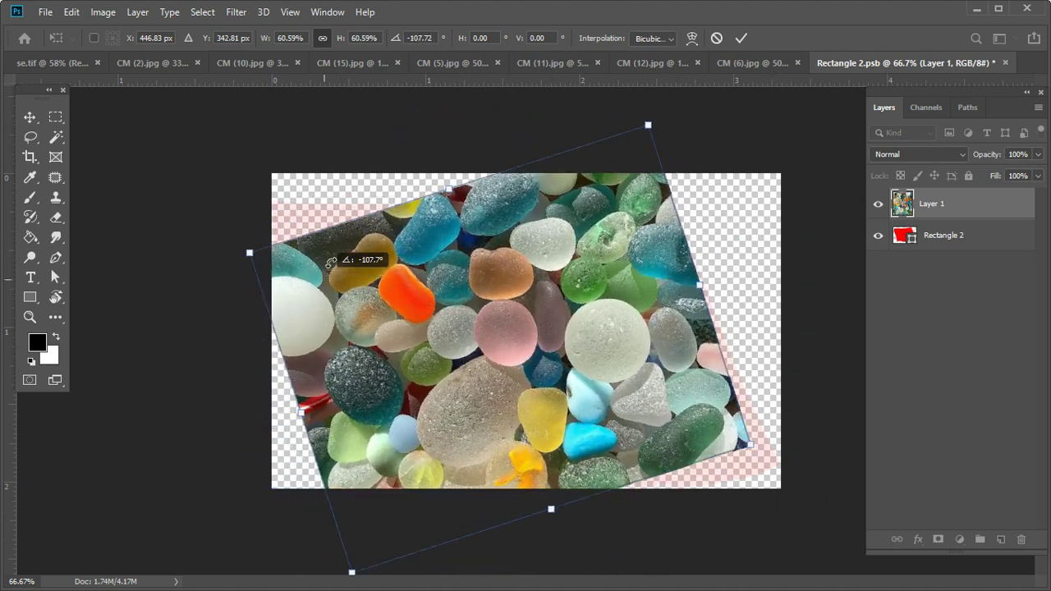
Step: Set the photo's rotation to -90° and stretch it to fill the canvas
drag(510, 330, 491, 312)
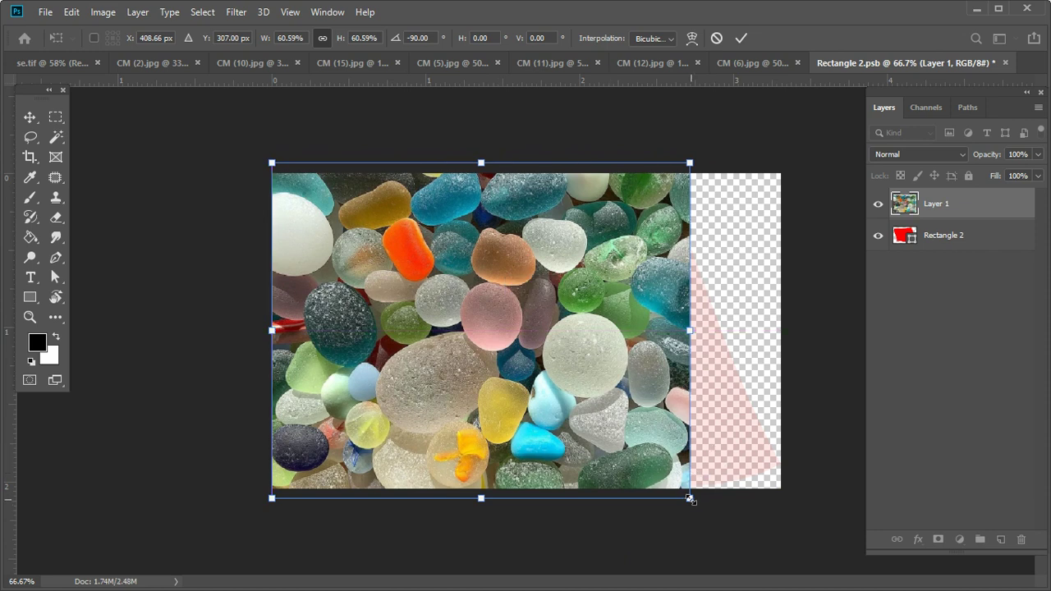
drag(690, 499, 699, 505)
drag(704, 336, 793, 354)
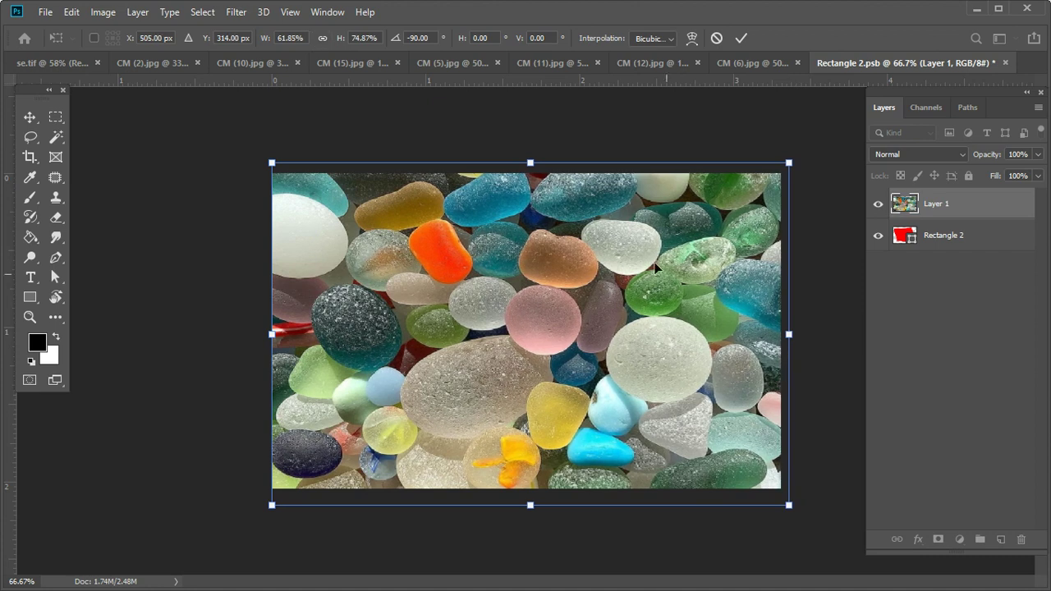
drag(532, 163, 532, 152)
key(Left)
key(Left)
key(Left)
key(Left)
key(Left)
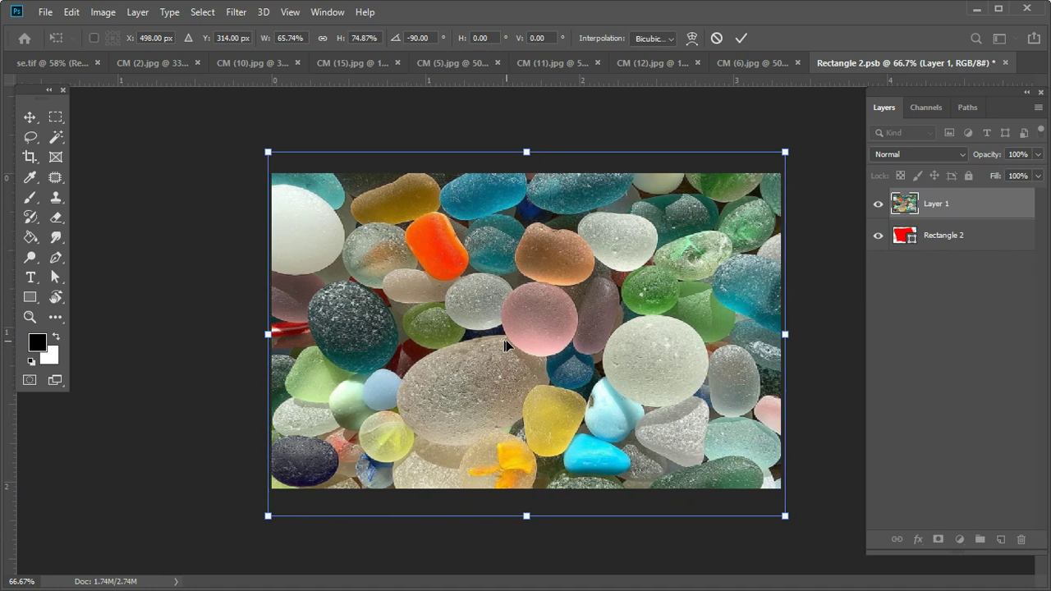
key(Return)
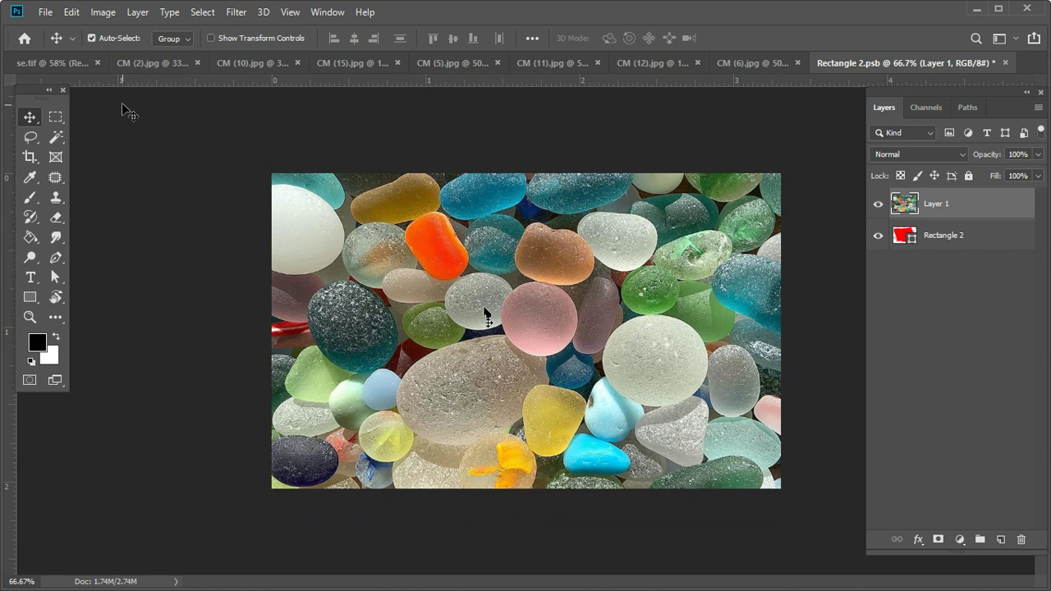
Step: Save Rectangle 2.psb, set its layer in se.tif to Linear Burn, and deselect
click(46, 11)
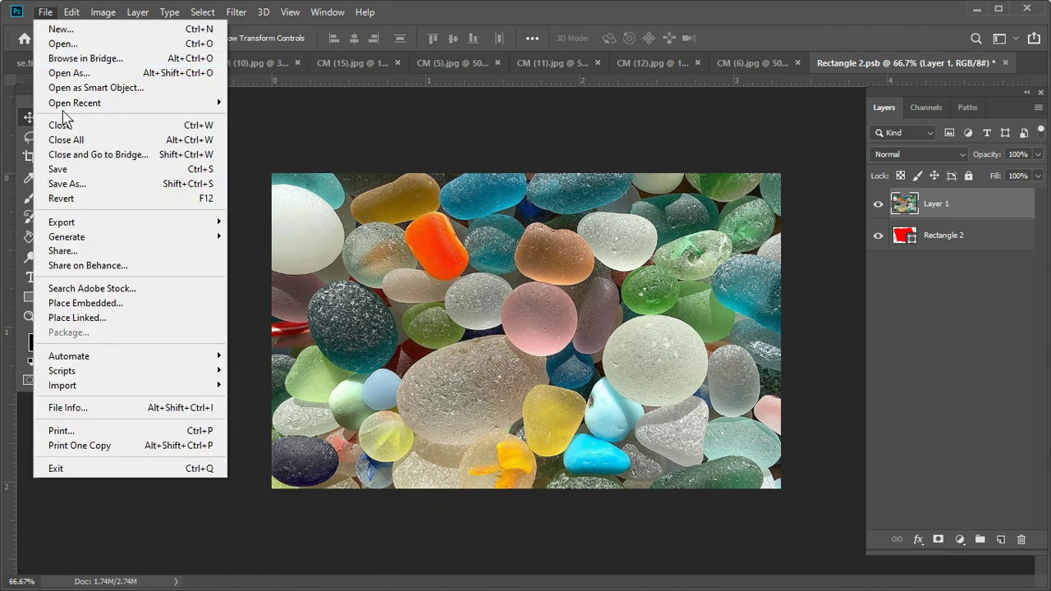
click(89, 173)
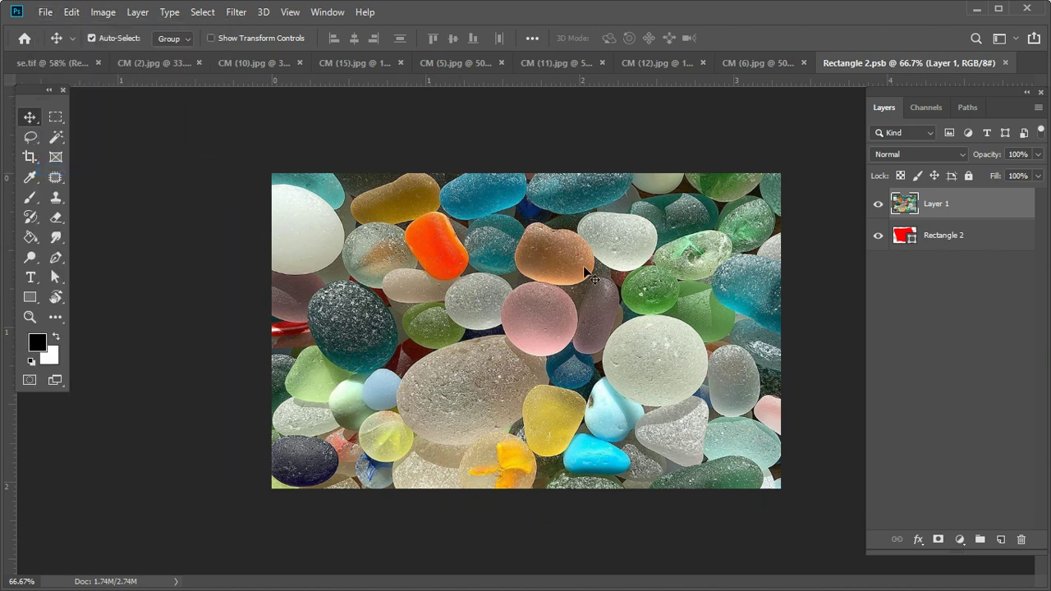
click(52, 63)
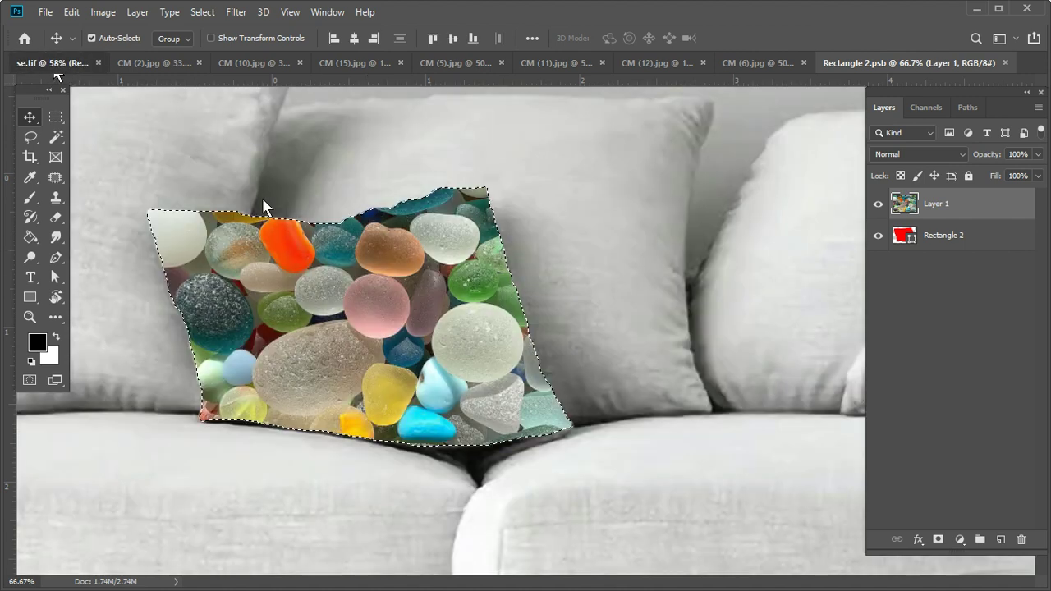
click(961, 153)
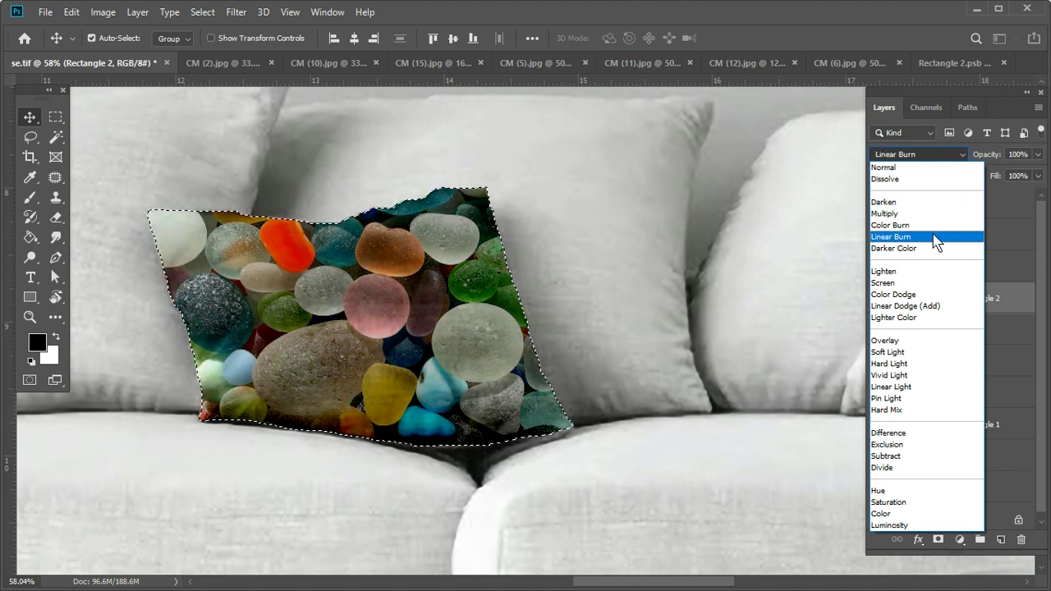
click(937, 237)
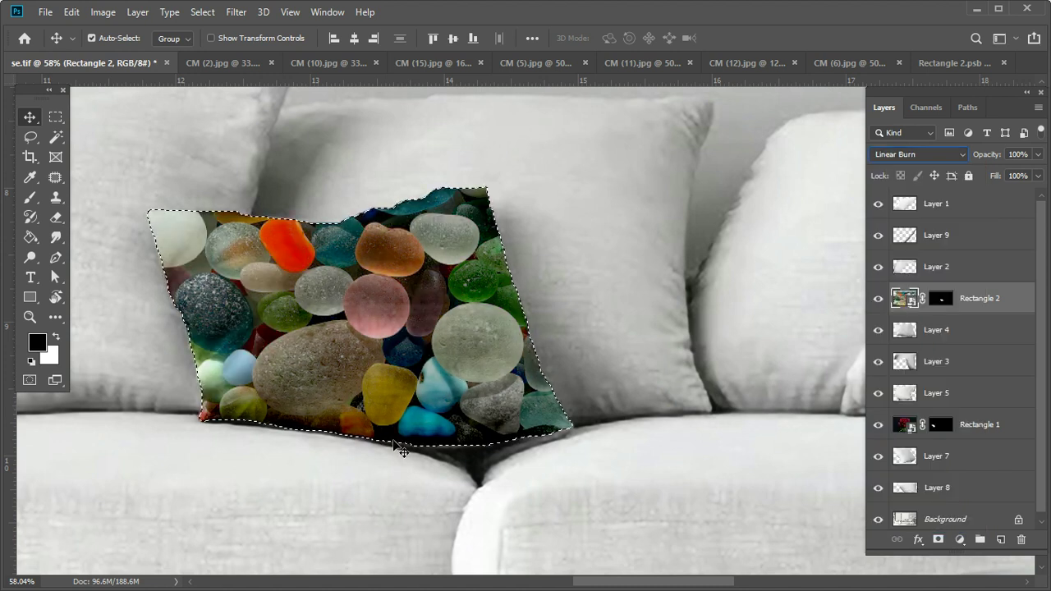
key(ctrl)
key(ctrl+d)
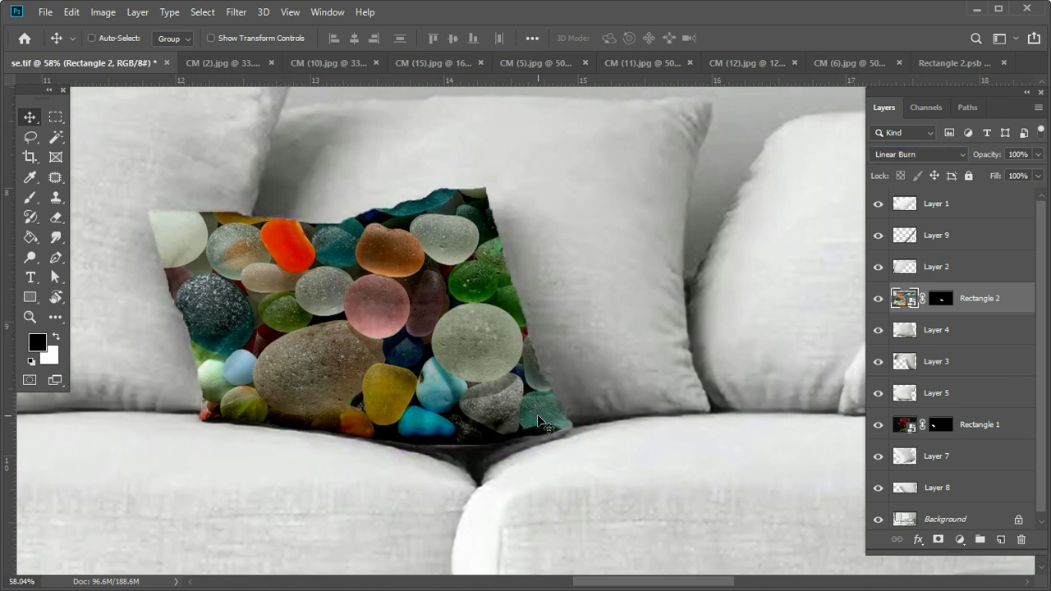
Step: Pan to the sofa's right side and select the right-hand pillow's layer
scroll(538, 421, down, 5)
mouse_move(396, 381)
mouse_down()
mouse_move(648, 392)
mouse_move(573, 410)
mouse_up()
drag(645, 399, 410, 364)
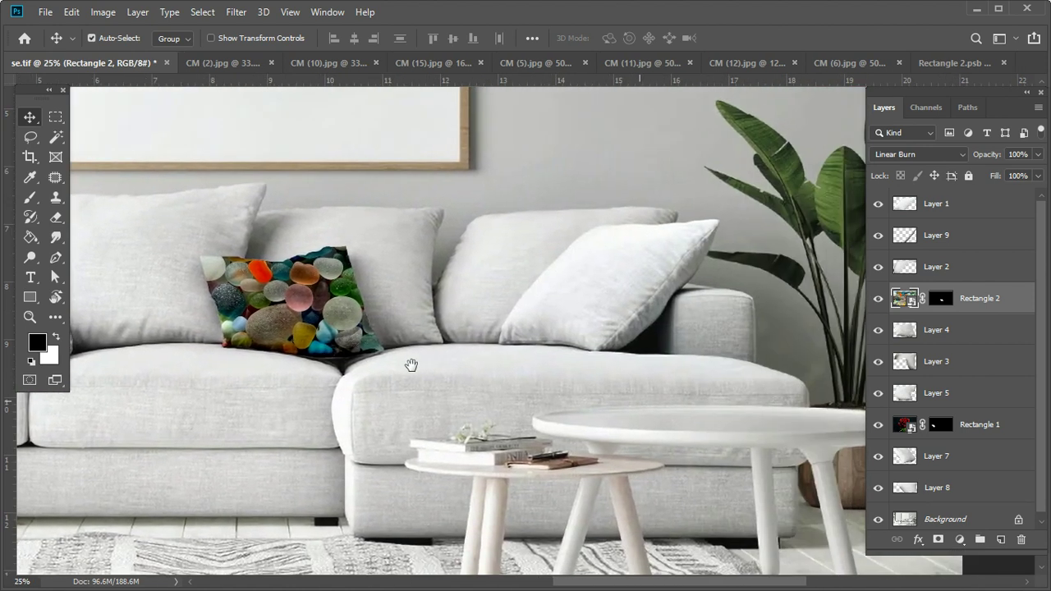
ctrl+click(586, 284)
mouse_move(649, 280)
mouse_down()
mouse_move(721, 302)
mouse_move(513, 371)
mouse_up()
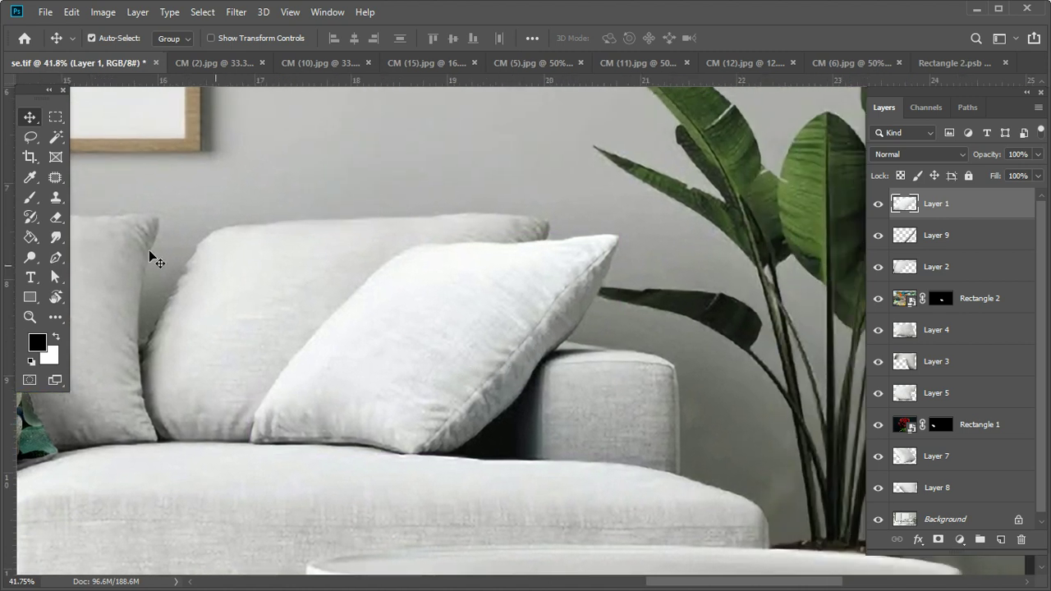
Step: Draw a rectangle shape covering the right-hand pillow
click(31, 197)
click(31, 299)
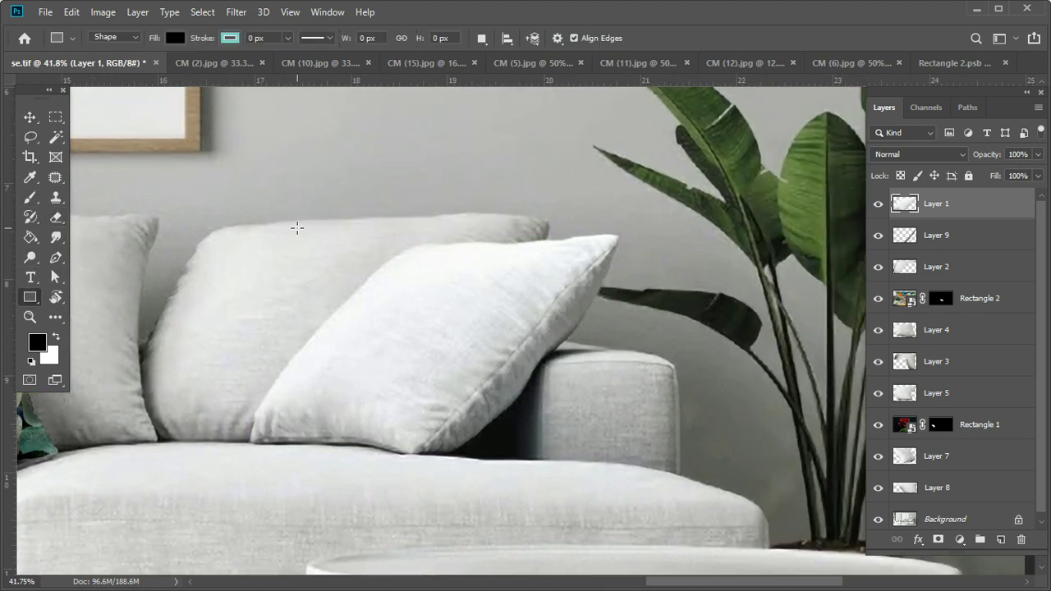
drag(245, 223, 555, 478)
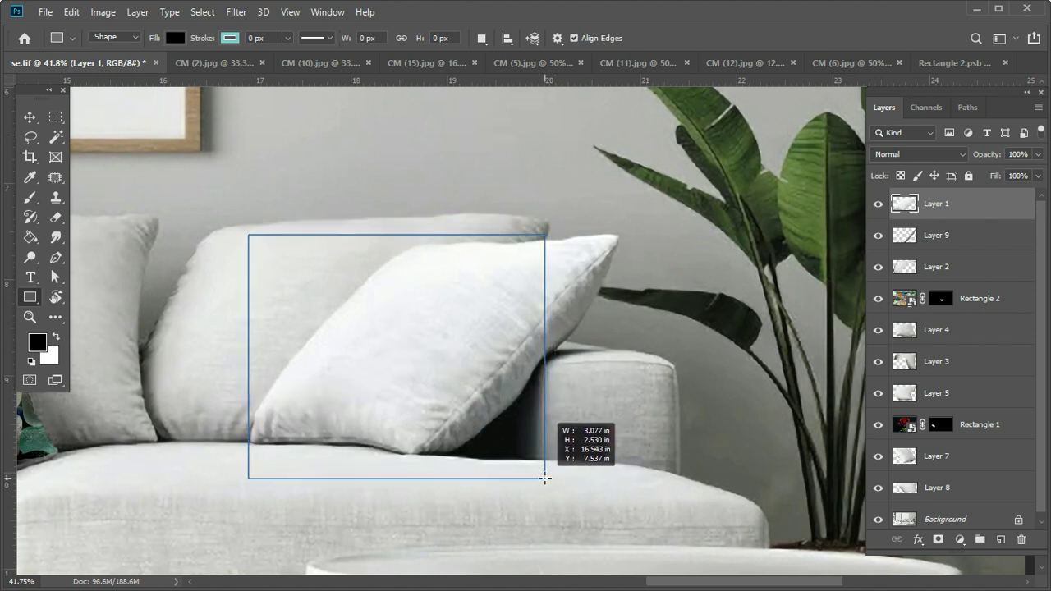
mouse_move(555, 478)
mouse_down()
mouse_move(629, 474)
mouse_move(624, 457)
mouse_up()
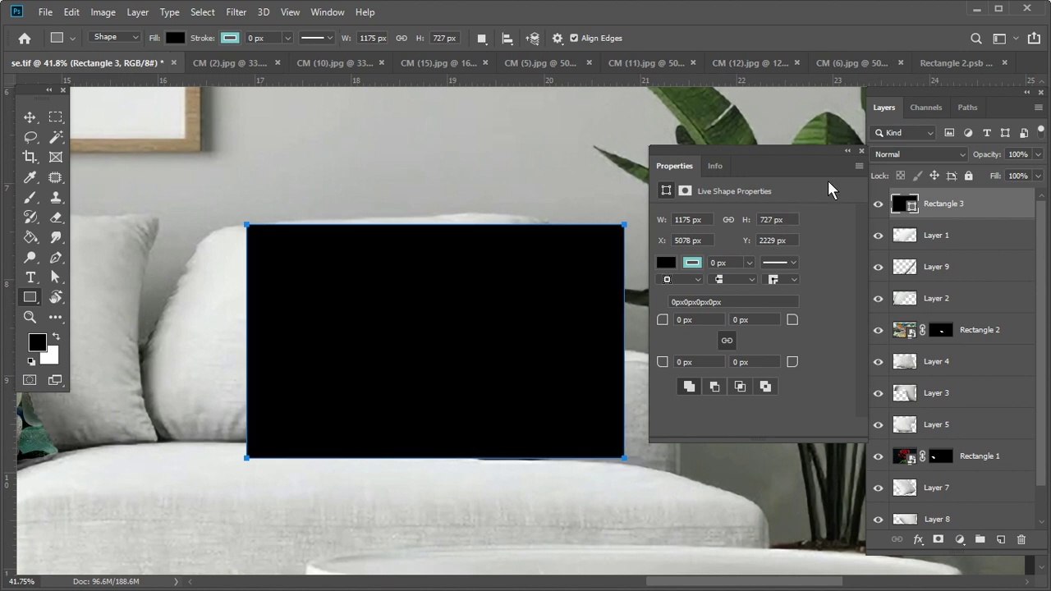
click(862, 151)
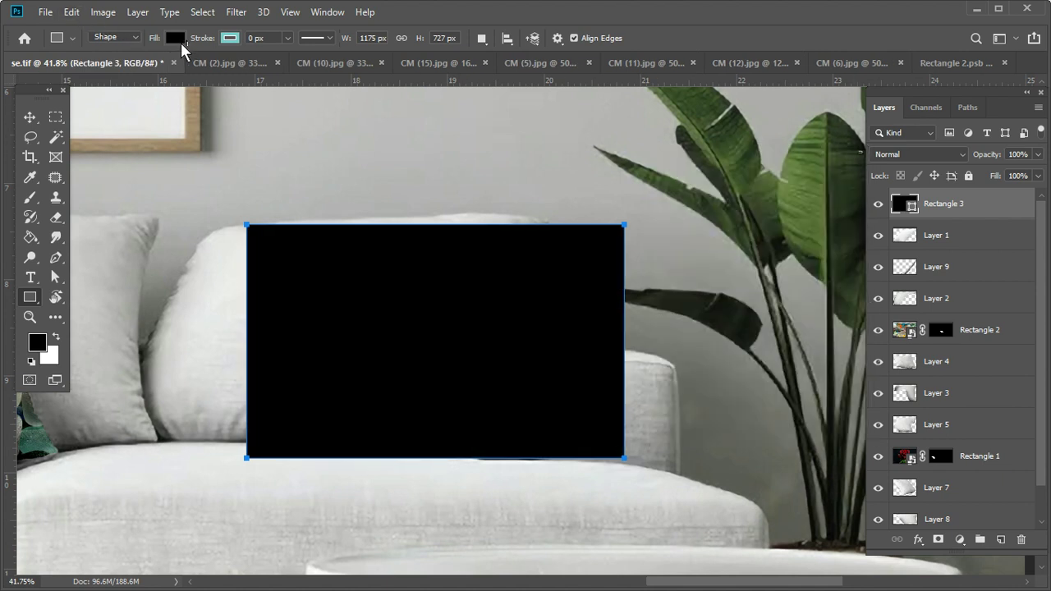
Step: Fill the rectangle red and lower its layer opacity to 24%
click(175, 38)
click(103, 135)
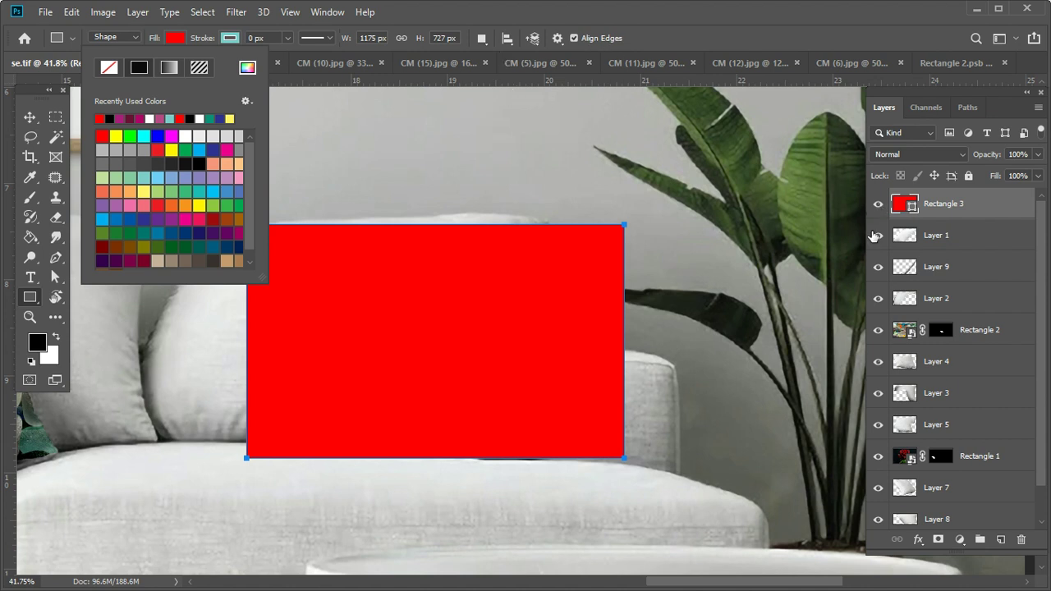
click(1040, 155)
drag(992, 171, 984, 174)
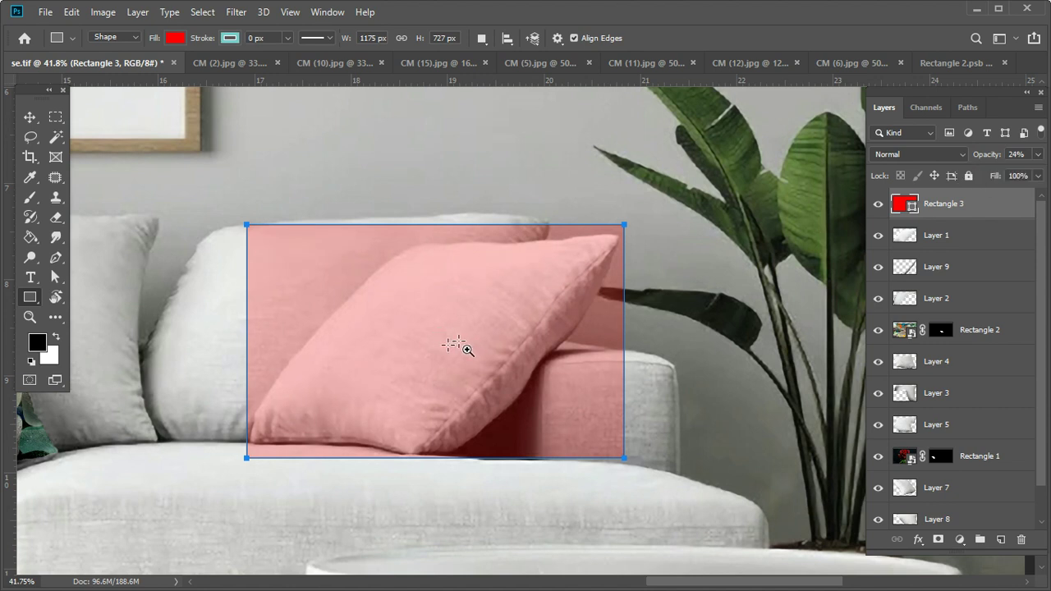
scroll(465, 347, up, 2)
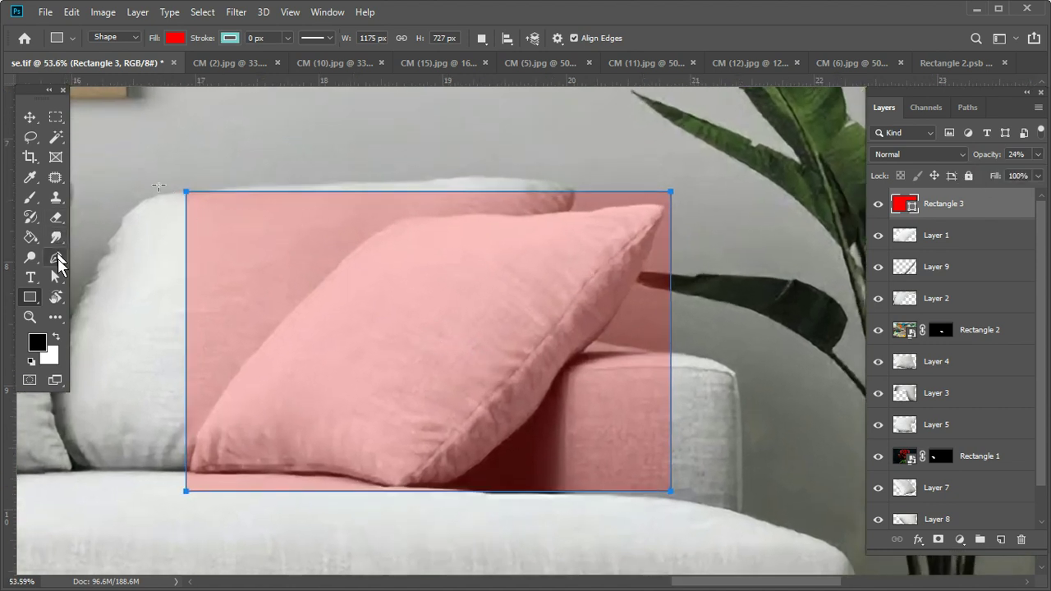
key(ctrl+t)
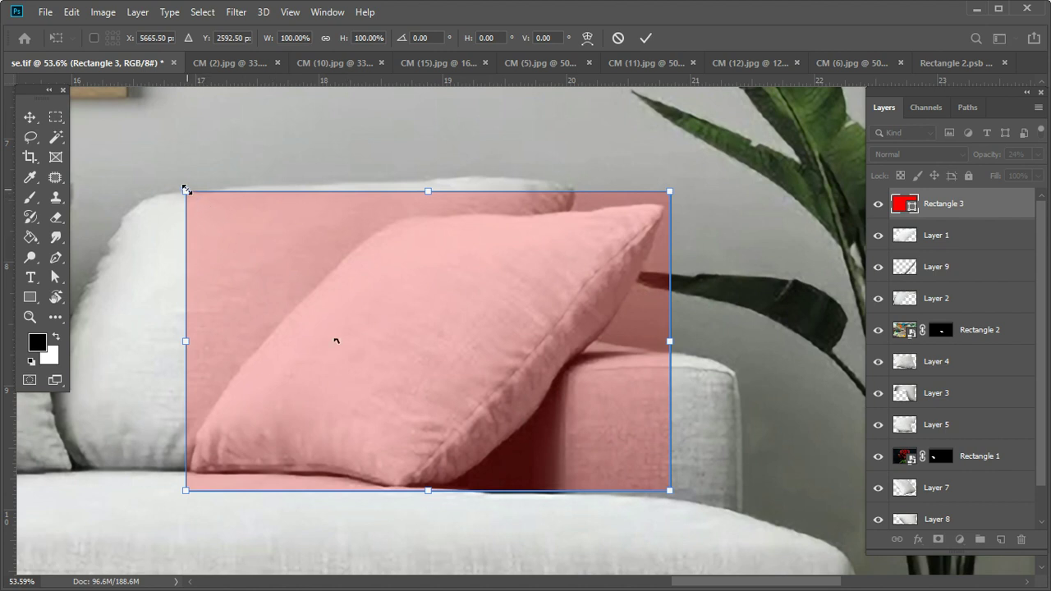
Step: Warp the pink rectangle's corners and edges roughly onto the right-hand pillow
click(587, 37)
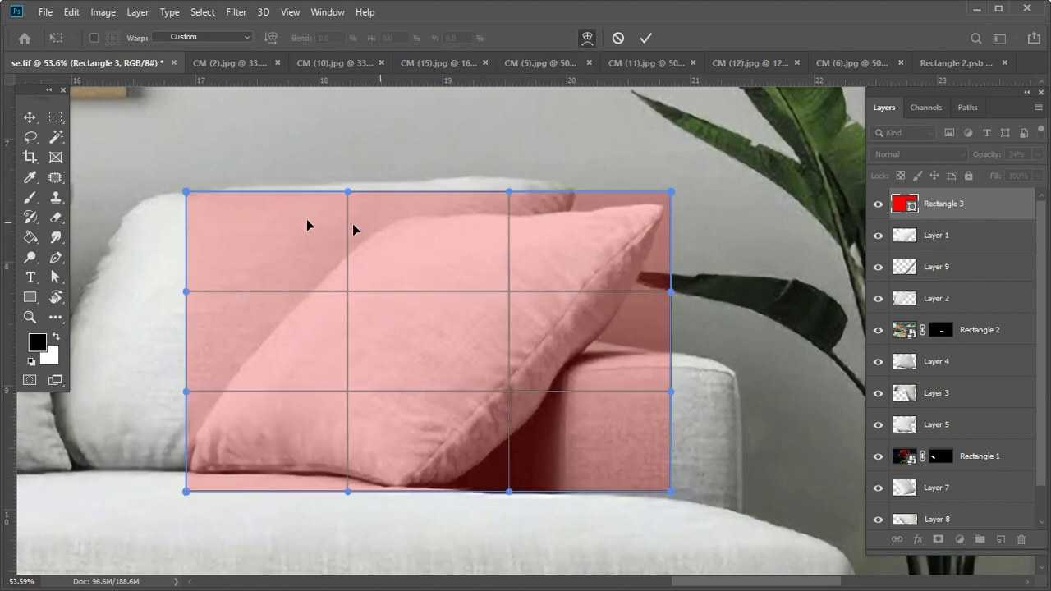
mouse_move(186, 192)
mouse_down()
mouse_move(411, 204)
mouse_move(384, 216)
mouse_up()
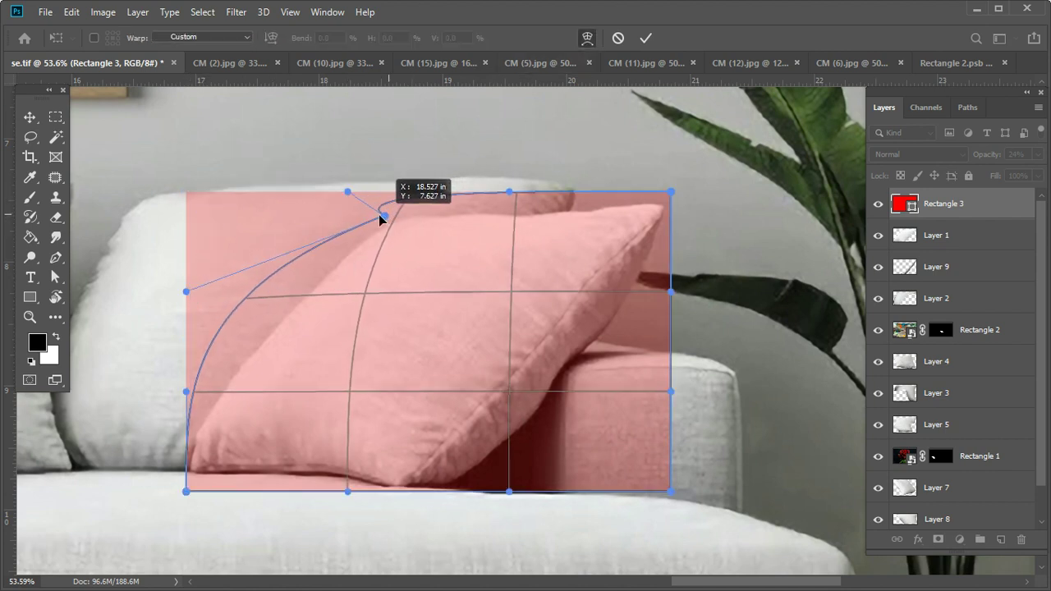
drag(238, 328, 305, 309)
drag(194, 448, 203, 436)
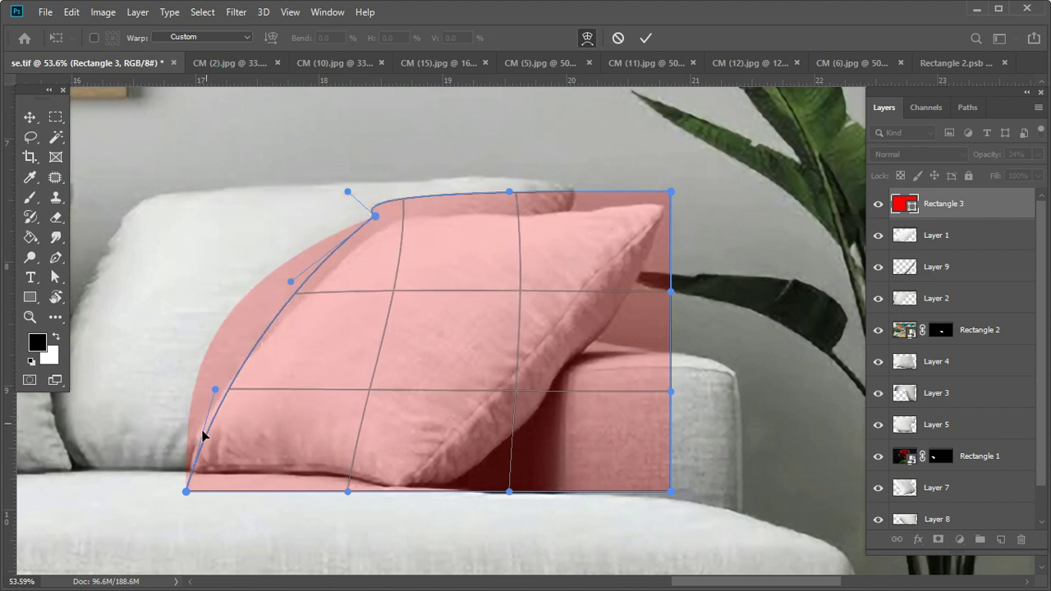
drag(213, 390, 181, 395)
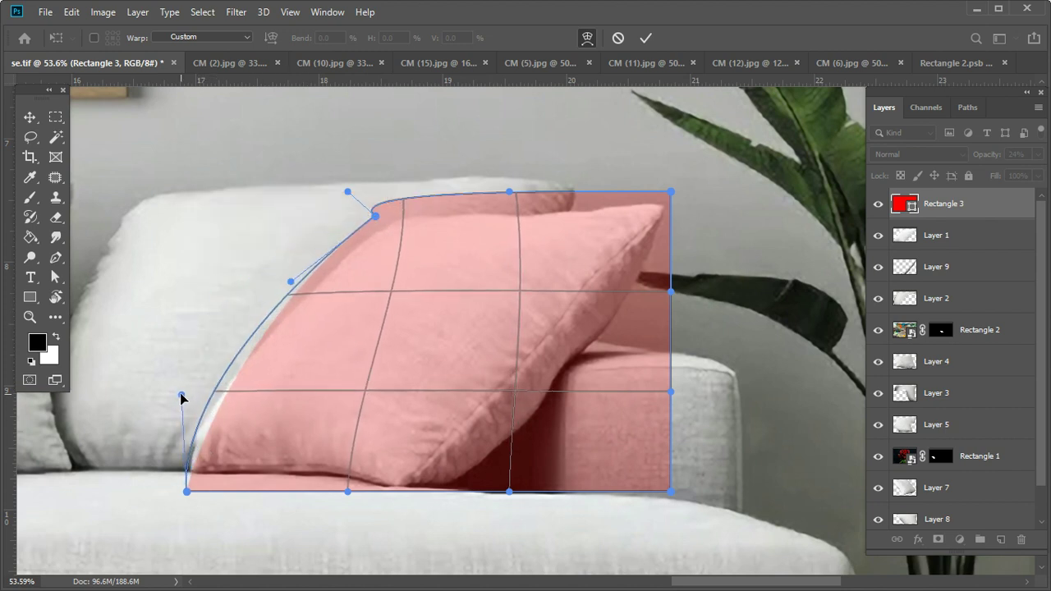
drag(187, 493, 184, 476)
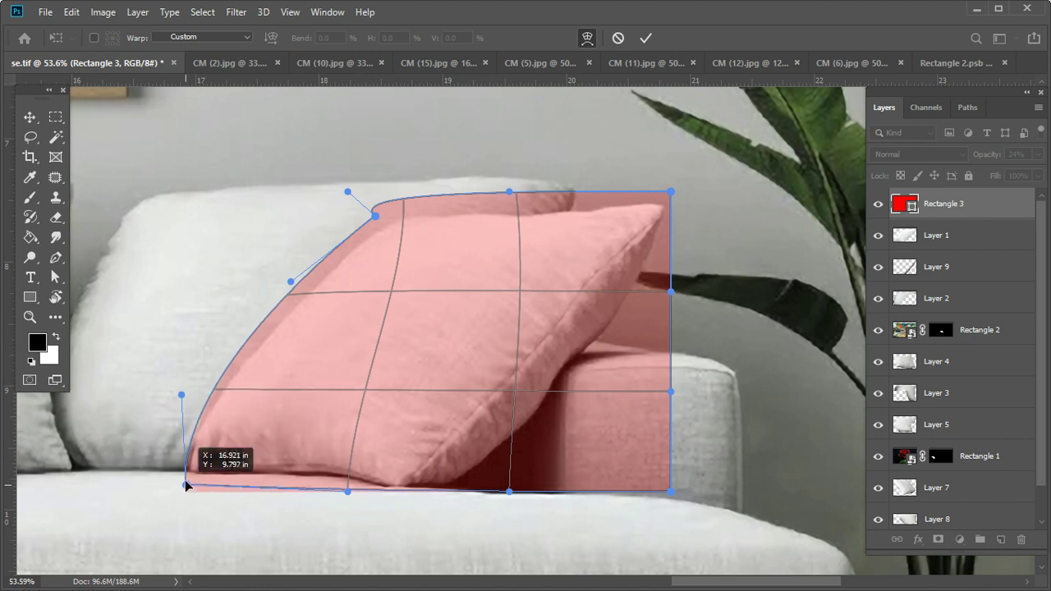
drag(348, 493, 311, 479)
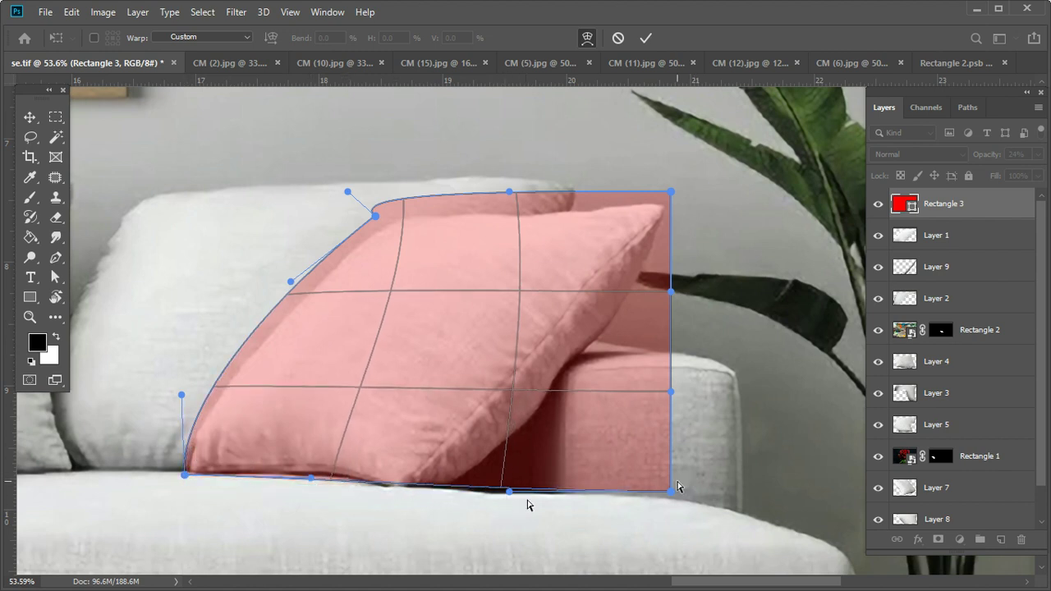
drag(671, 491, 404, 494)
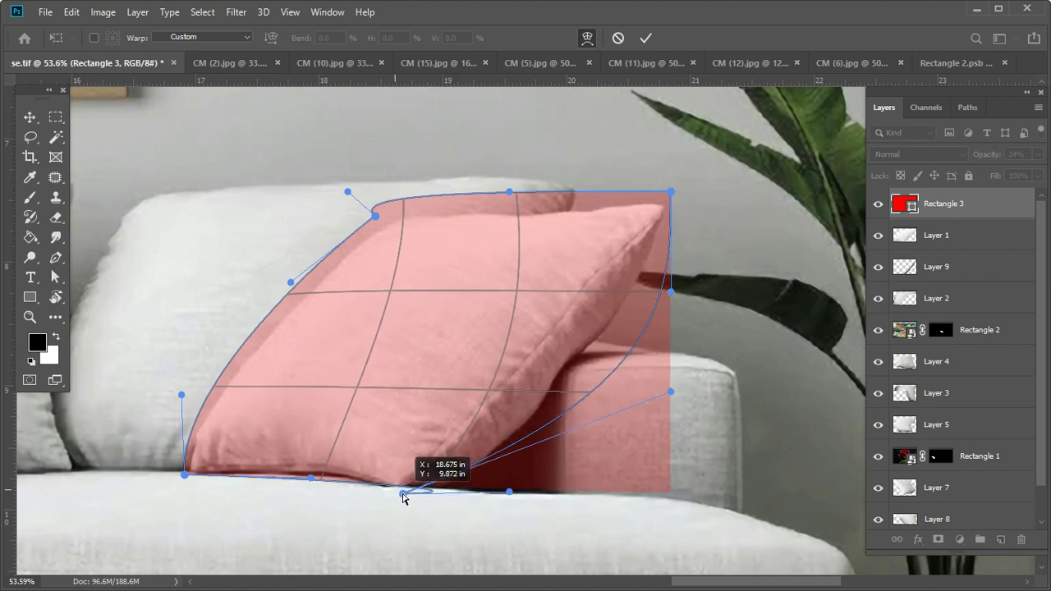
drag(299, 465, 244, 446)
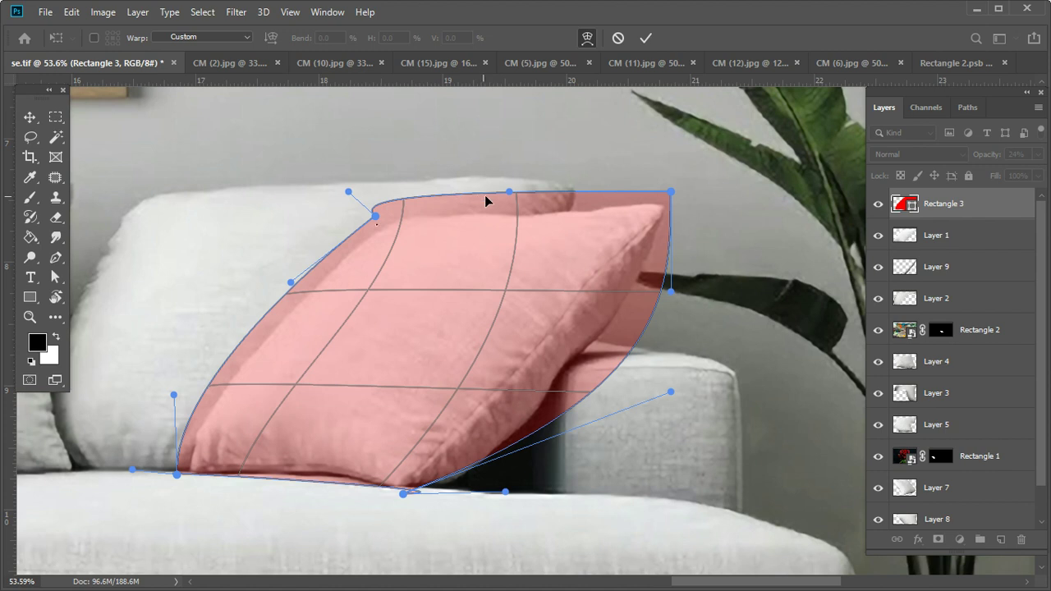
drag(511, 193, 542, 210)
mouse_move(384, 218)
mouse_down()
mouse_move(374, 212)
mouse_move(434, 202)
mouse_up()
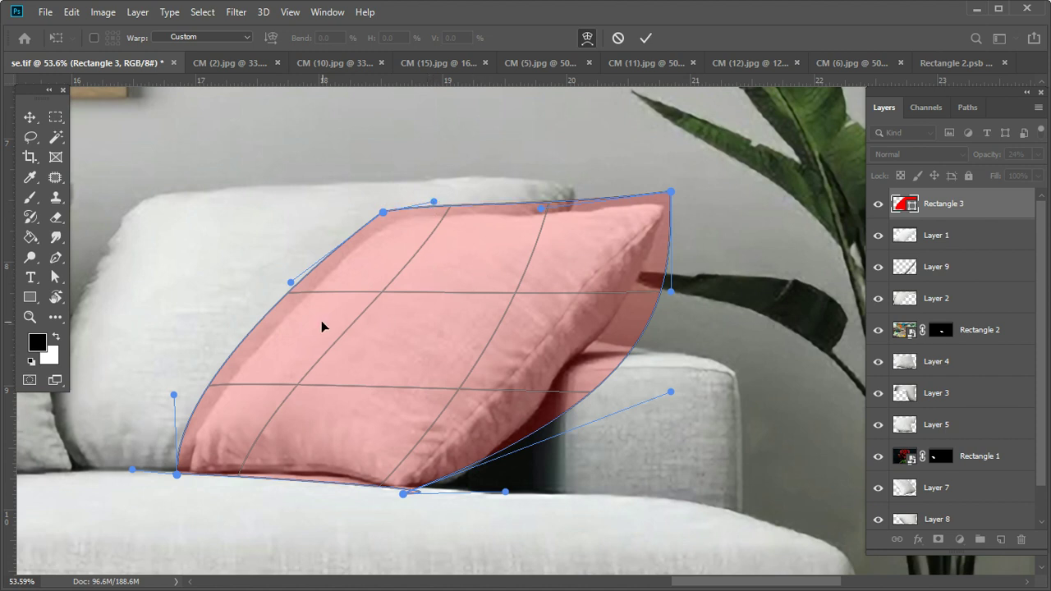
drag(322, 327, 305, 324)
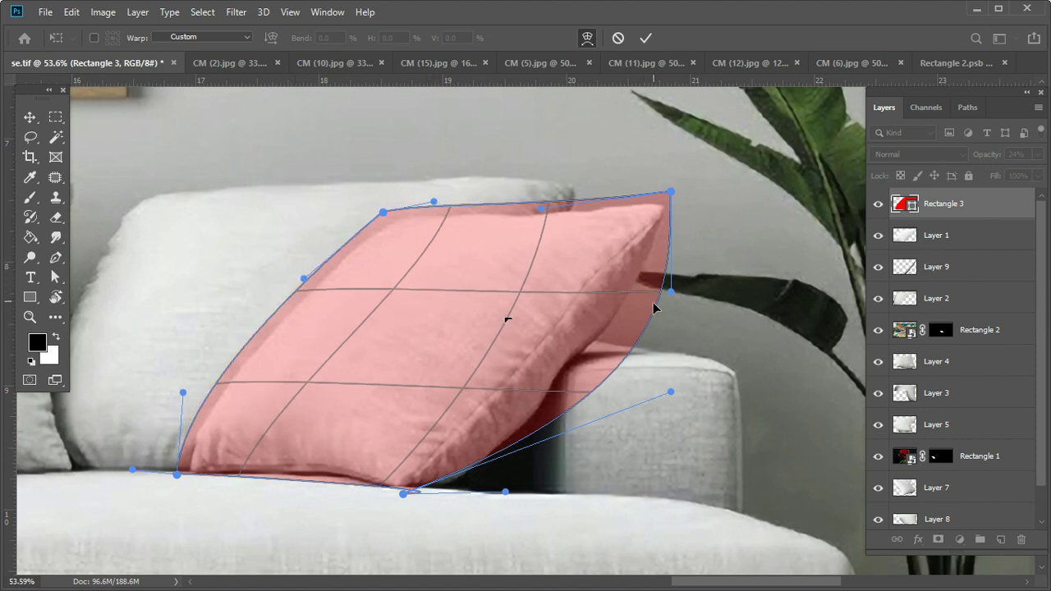
drag(640, 323, 496, 423)
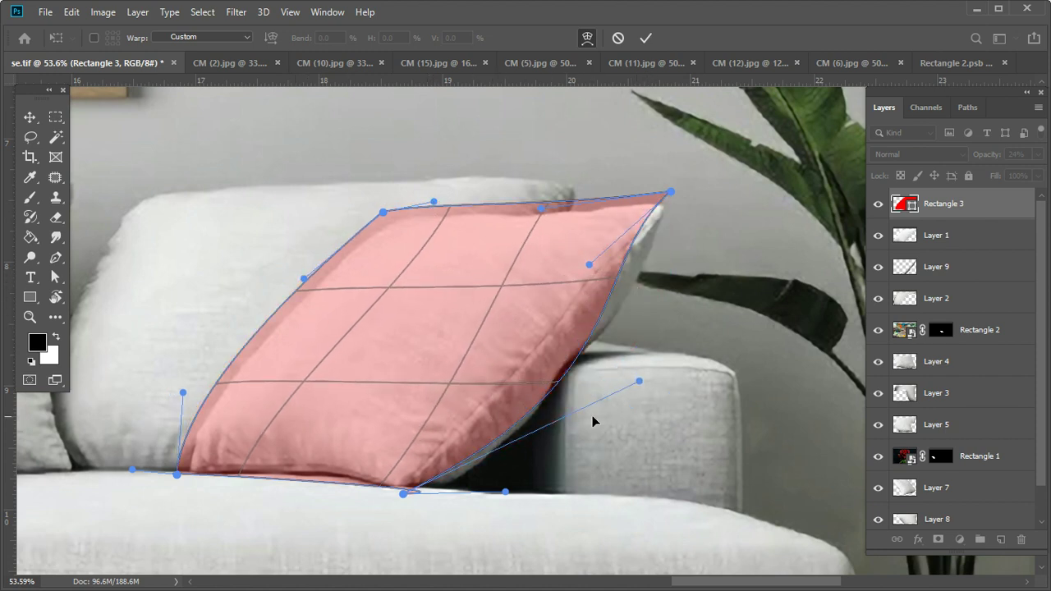
Step: Refine the warp so every edge follows the pillow's outline, then commit it
drag(641, 383, 493, 418)
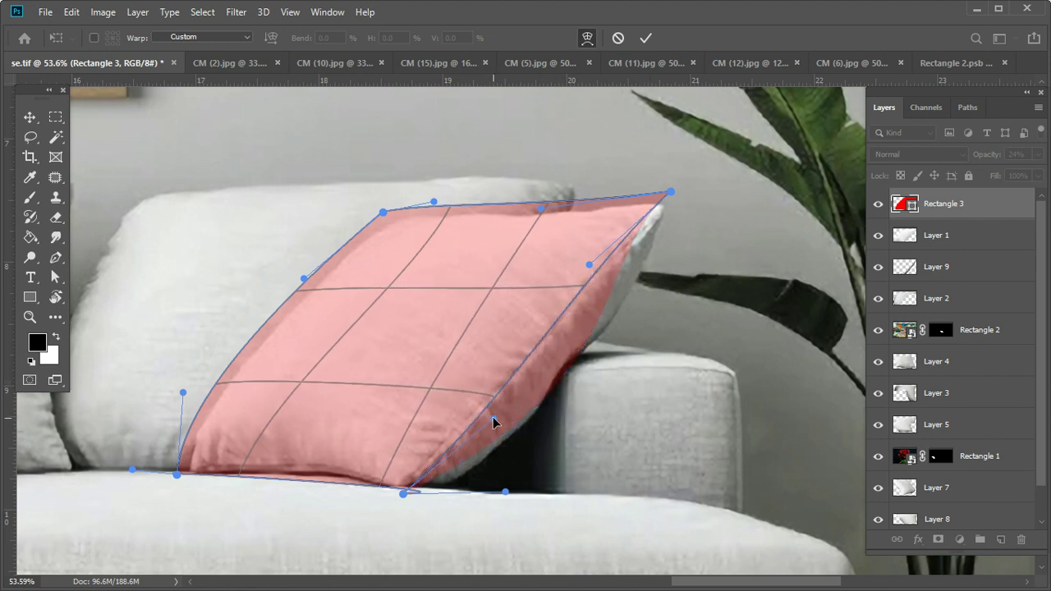
drag(592, 267, 640, 270)
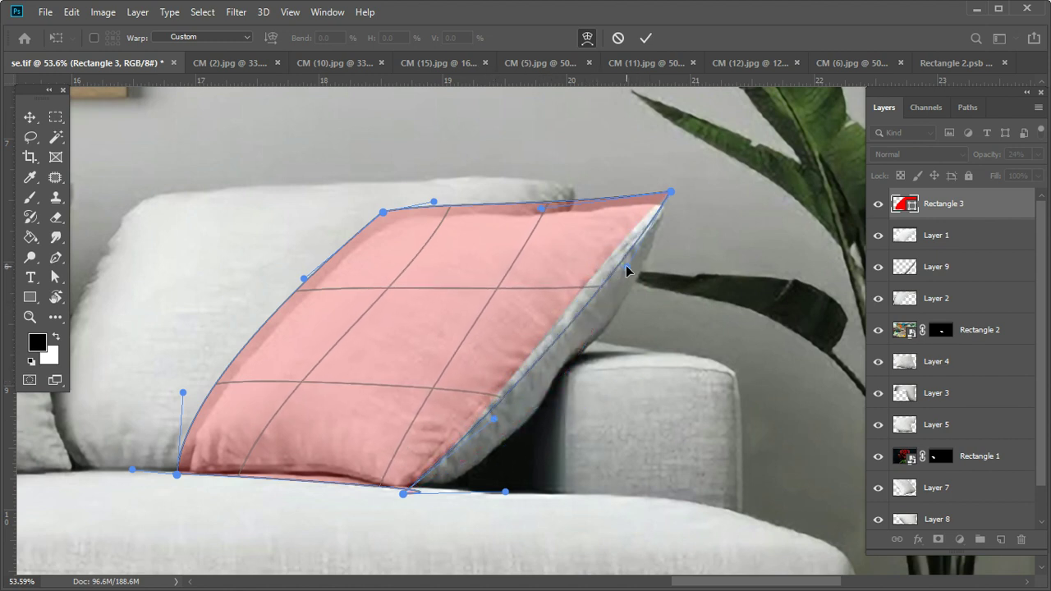
drag(672, 194, 676, 200)
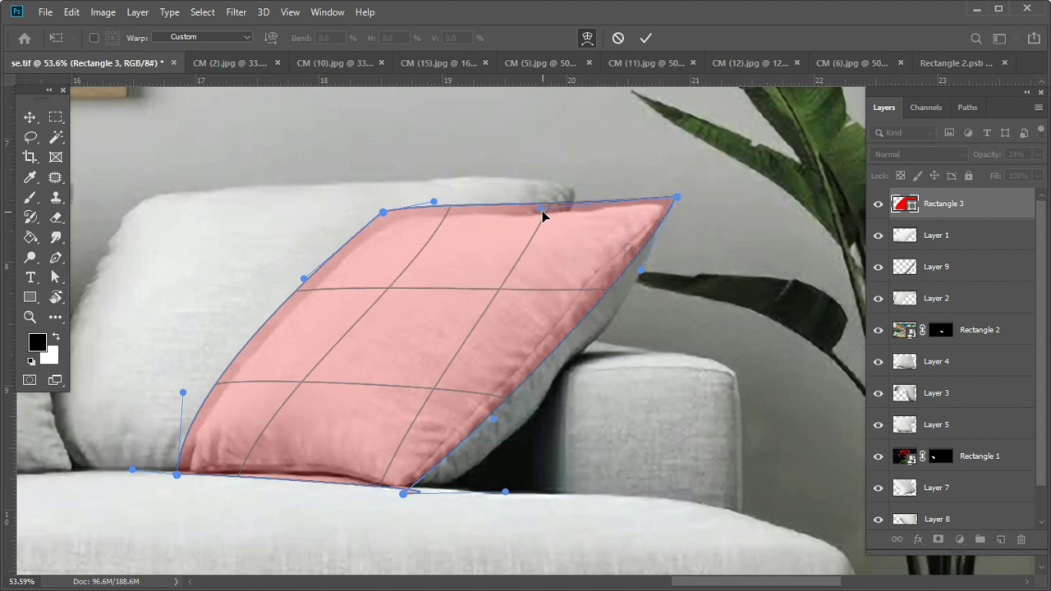
drag(542, 210, 548, 216)
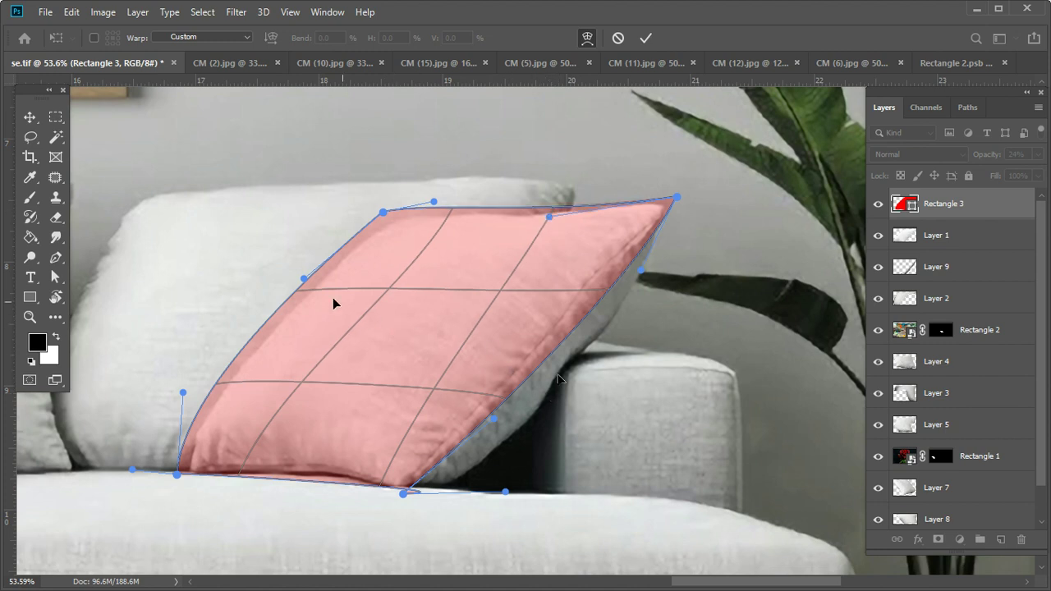
drag(346, 261, 352, 255)
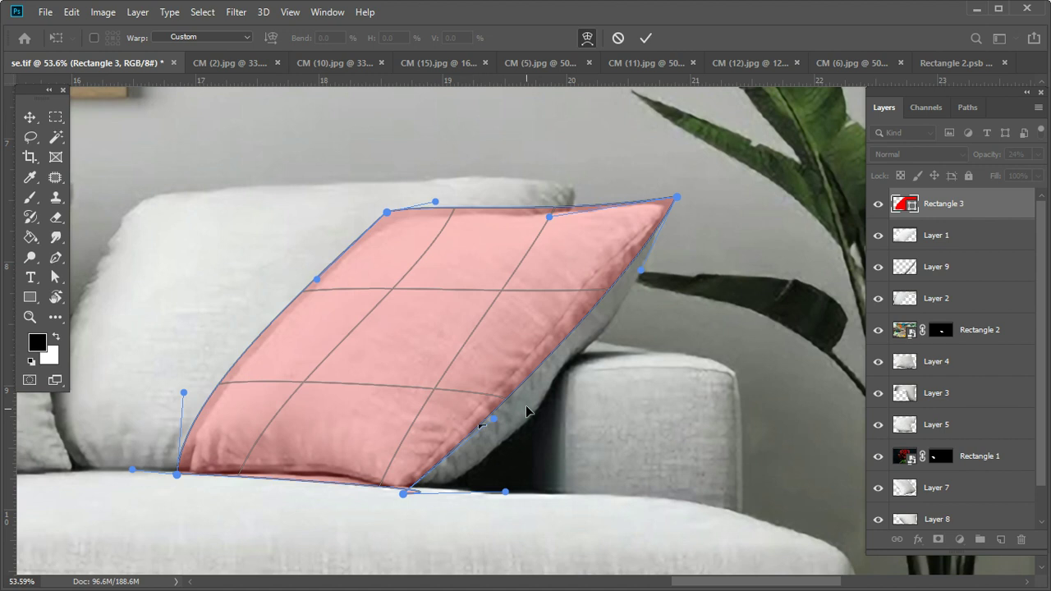
mouse_move(392, 461)
mouse_down()
mouse_move(289, 455)
mouse_move(326, 461)
mouse_up()
drag(215, 464, 238, 457)
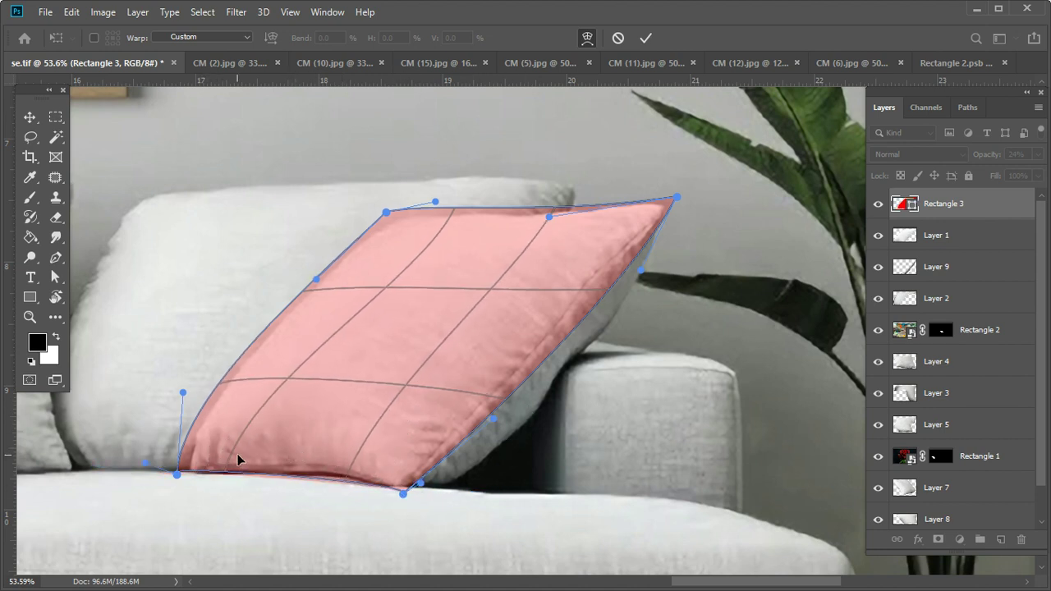
drag(454, 231, 446, 246)
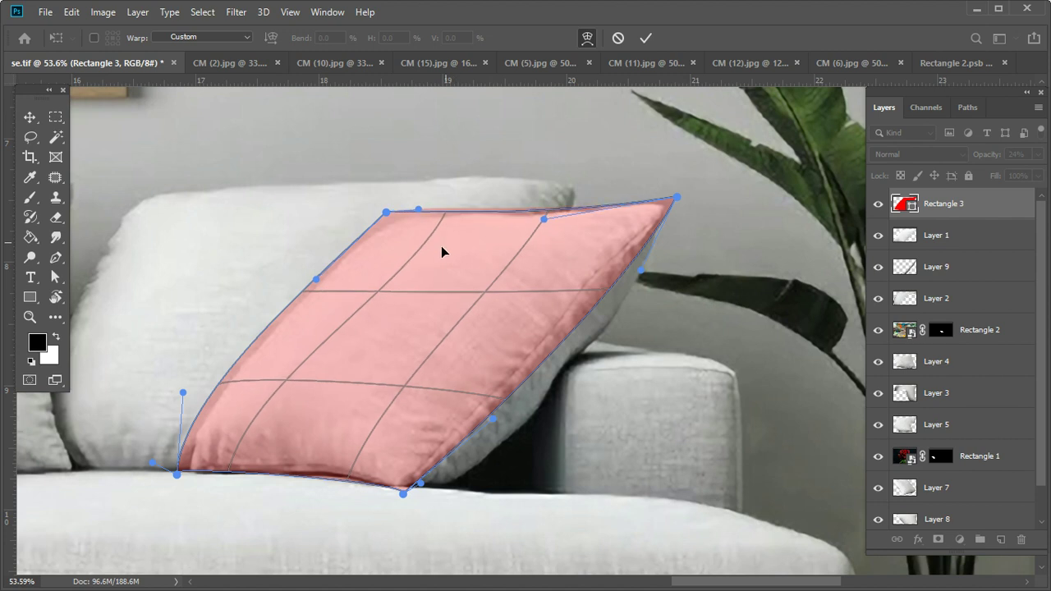
drag(380, 469, 348, 467)
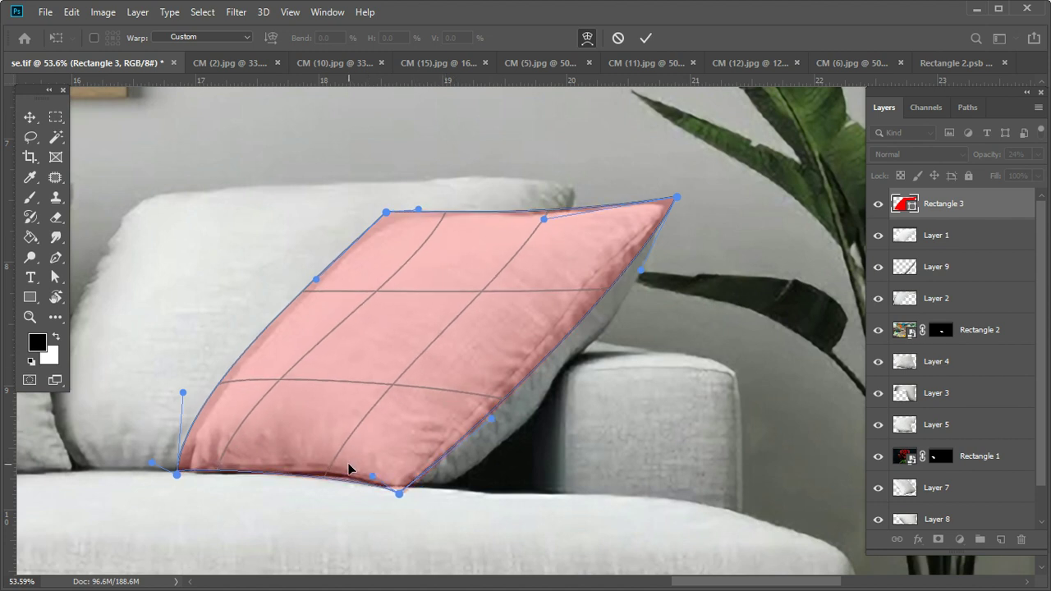
drag(520, 284, 550, 258)
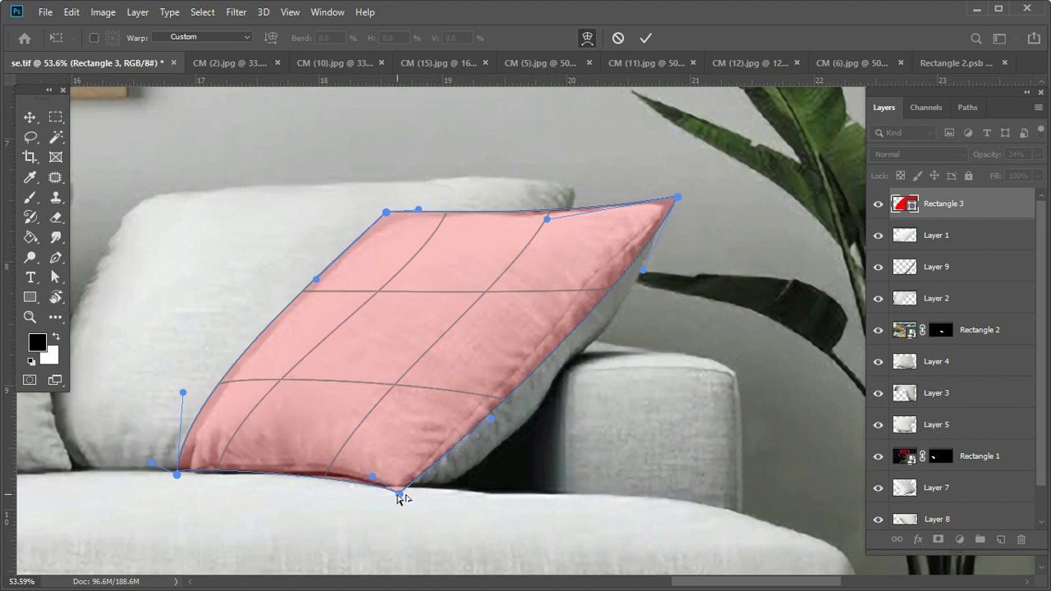
drag(177, 476, 178, 482)
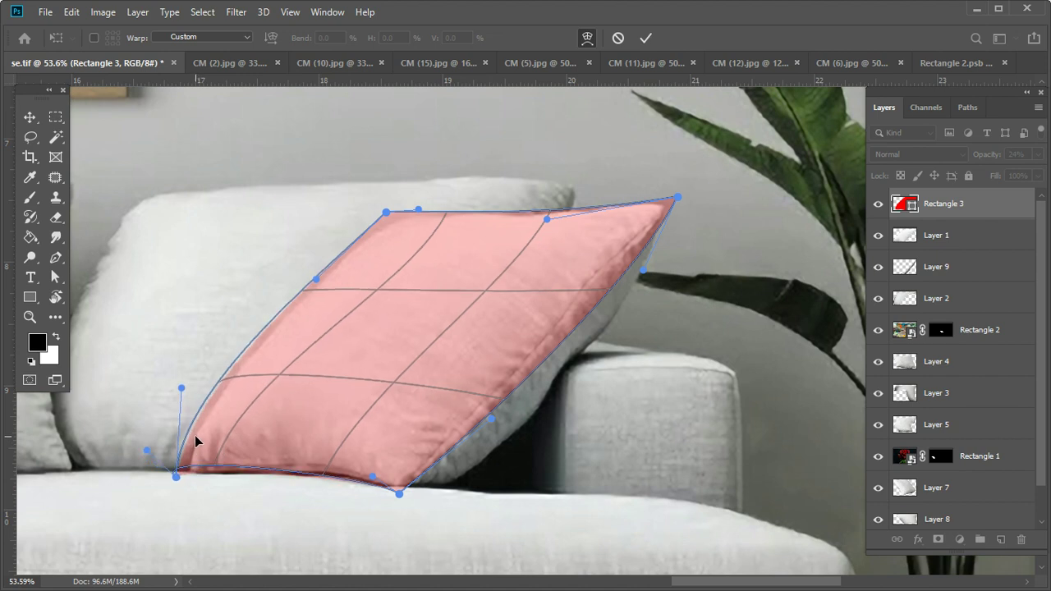
drag(153, 463, 201, 474)
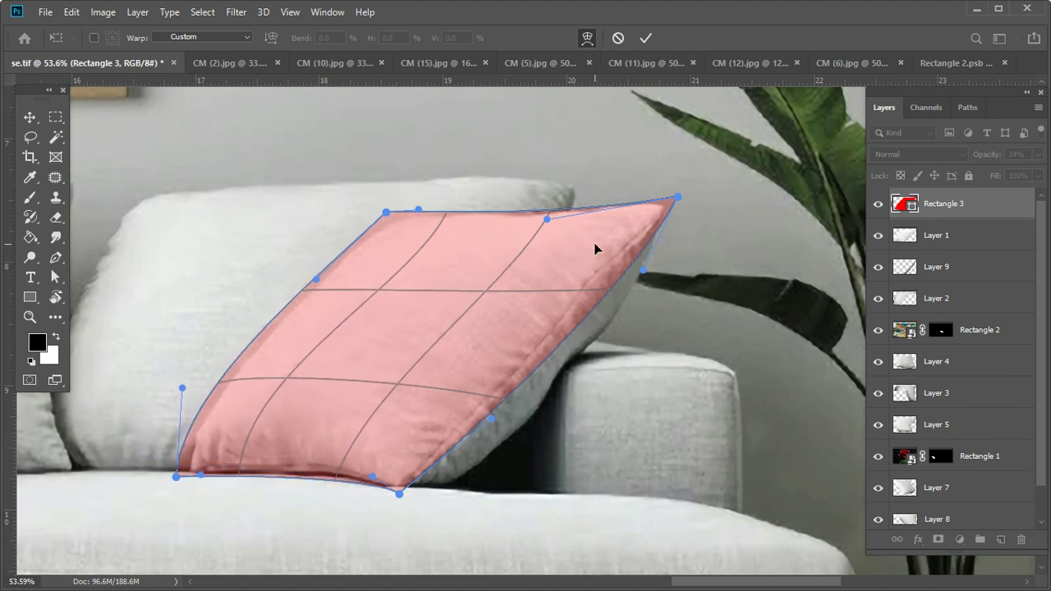
key(Return)
Step: Make Rectangle 3 a smart object and mask it to the right-hand pillow's outline
right_click(1001, 205)
click(931, 236)
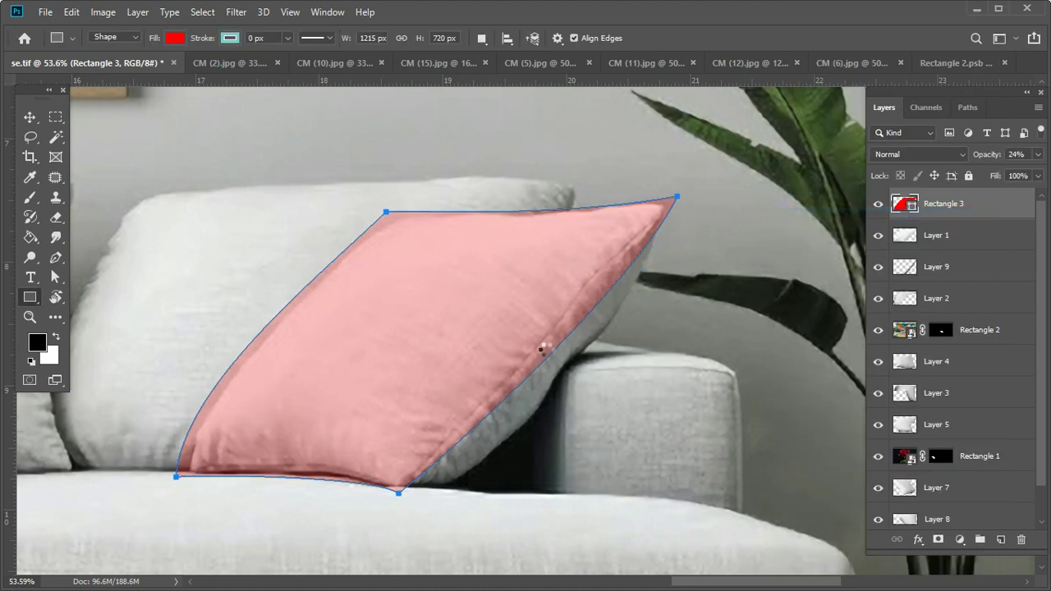
ctrl+click(907, 238)
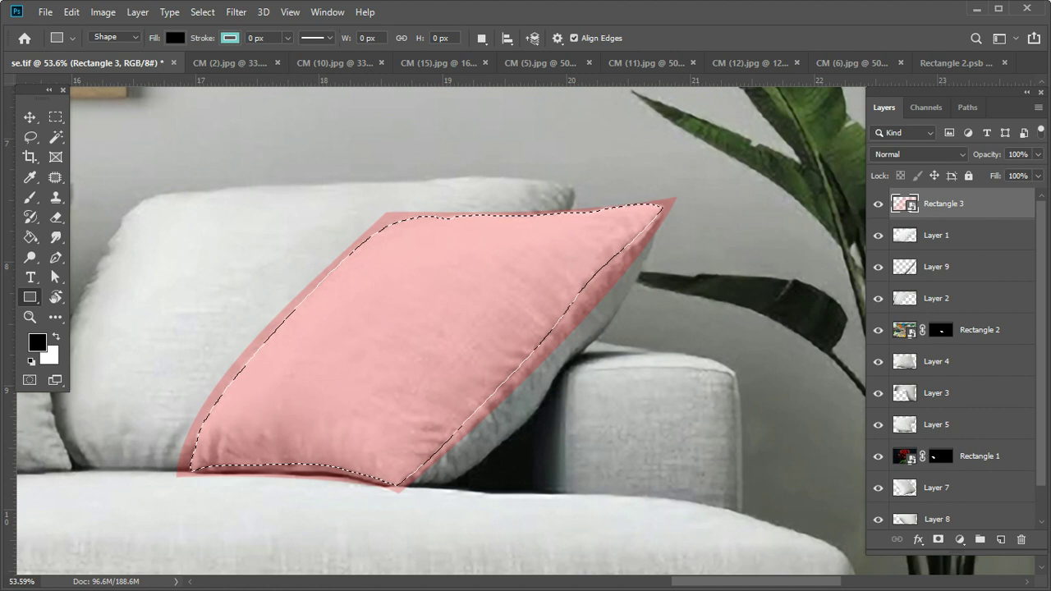
drag(505, 165, 569, 247)
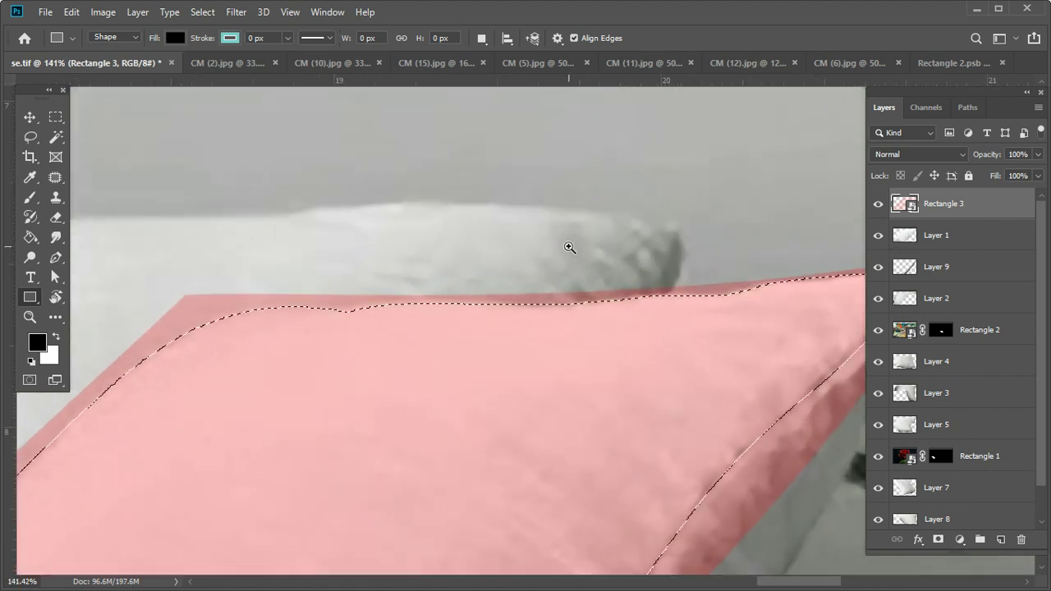
drag(605, 336, 549, 293)
drag(551, 390, 497, 322)
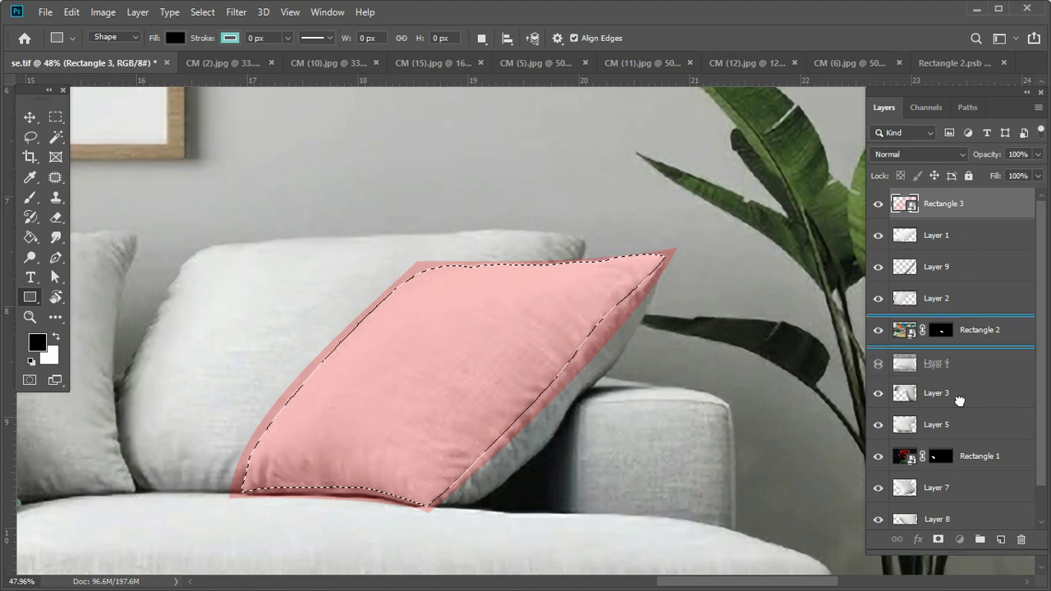
click(937, 540)
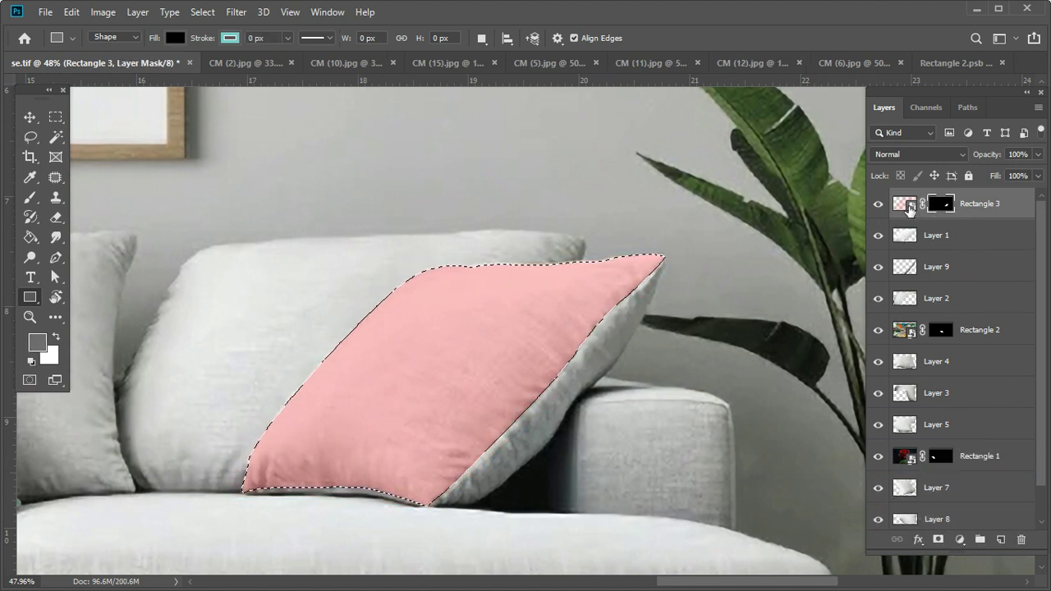
double_click(905, 205)
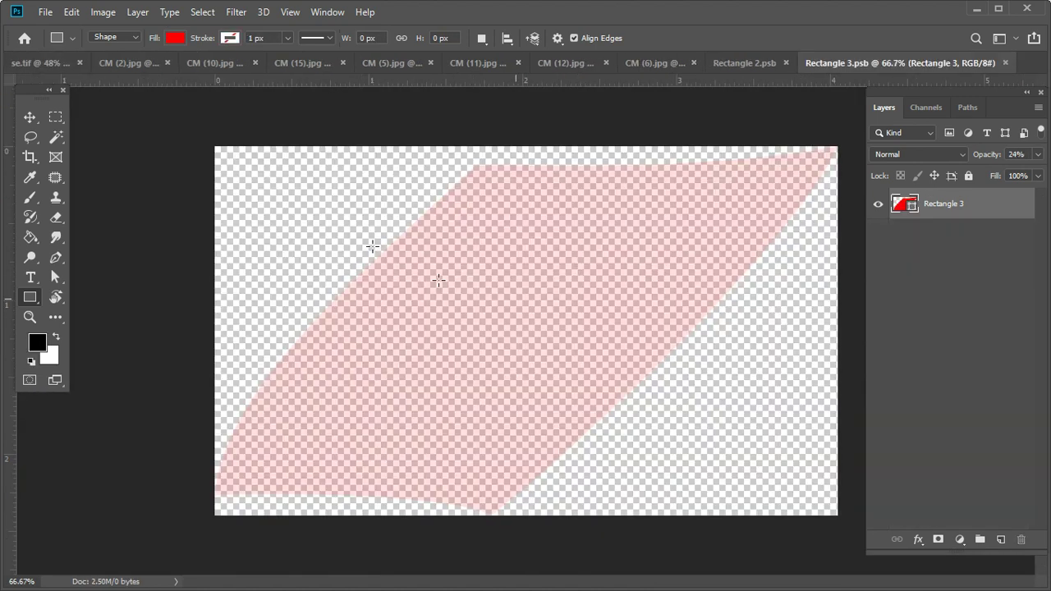
Step: Close the sea-glass photo and copy the whole green agate image CM (10).jpg
click(133, 64)
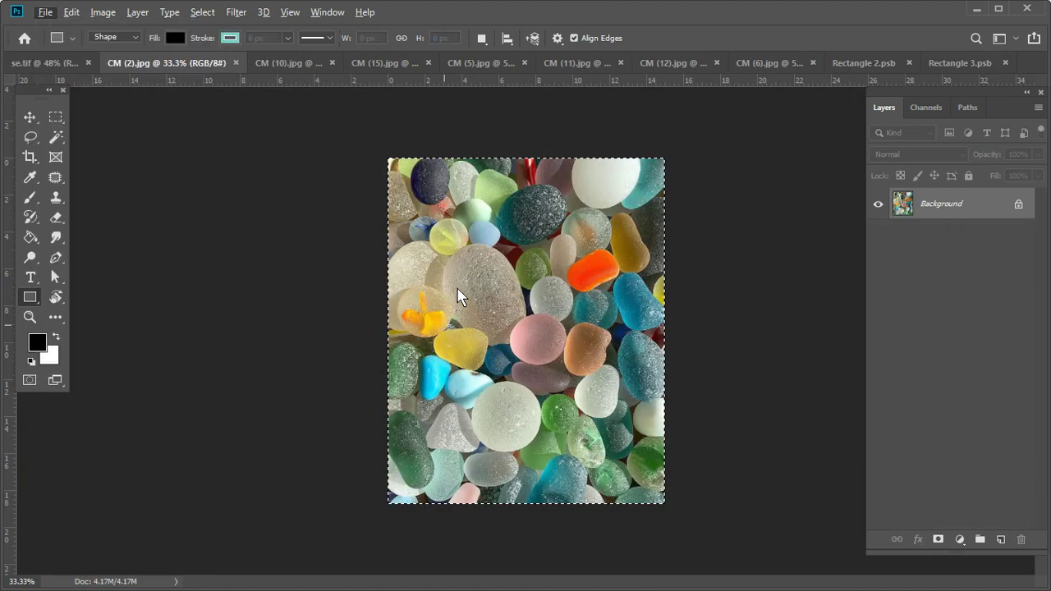
key(ctrl+w)
click(172, 64)
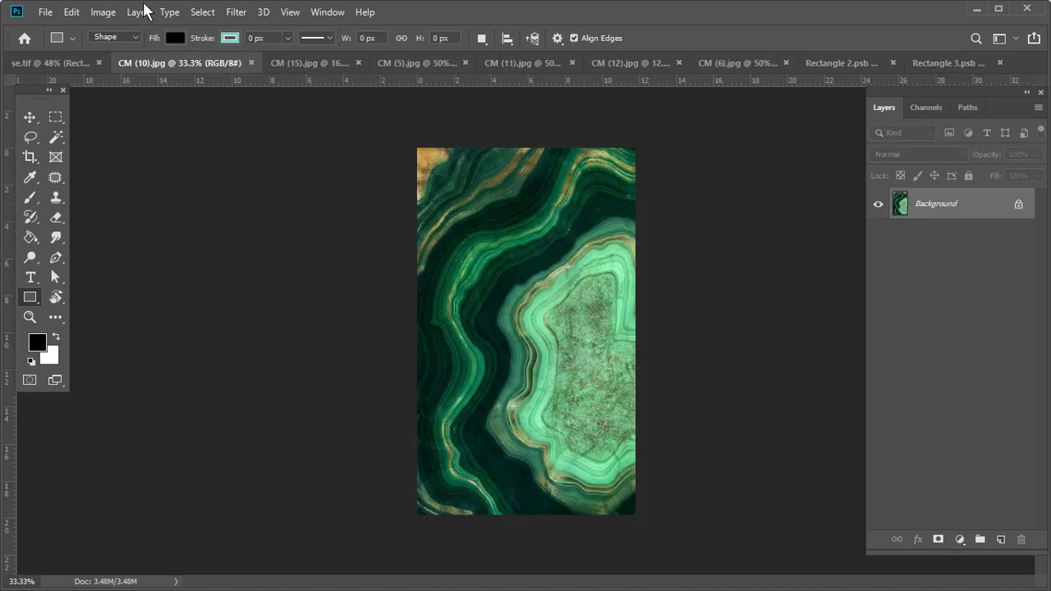
click(202, 11)
click(217, 29)
click(72, 11)
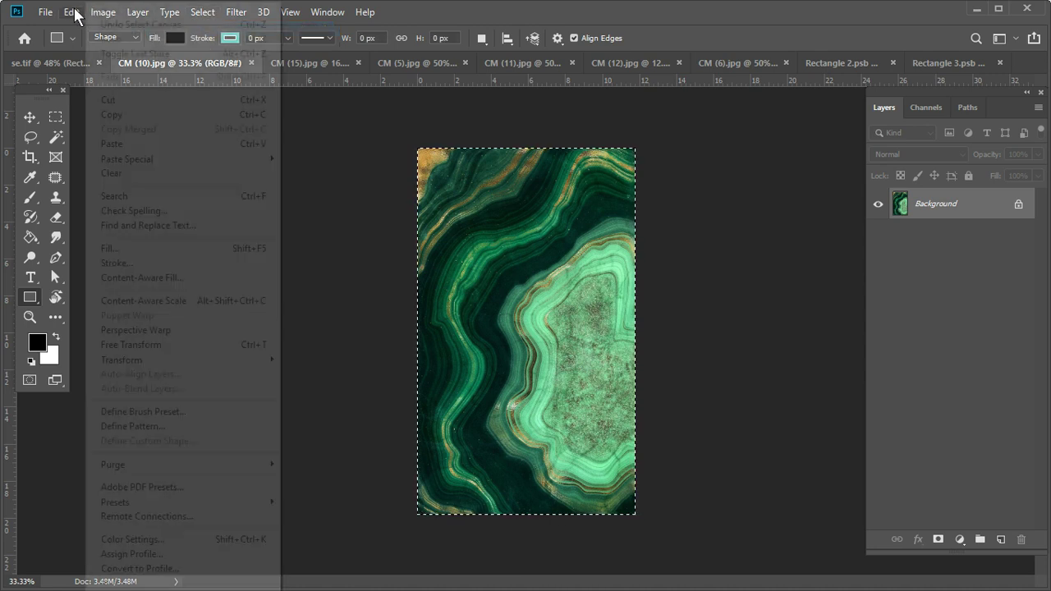
click(132, 114)
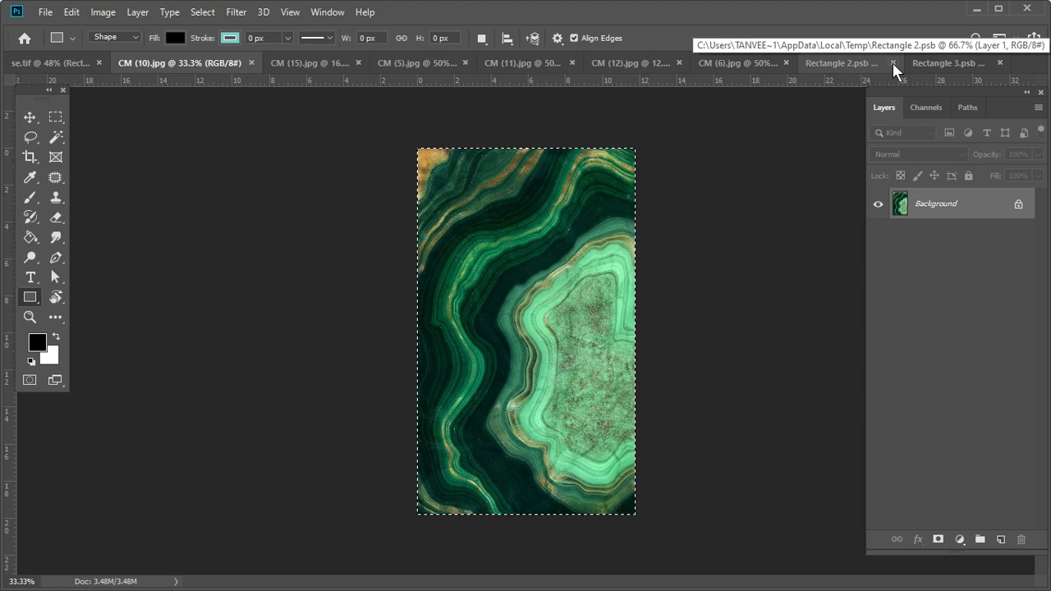
Step: Paste the agate image into Rectangle 3.psb as a new layer
click(923, 64)
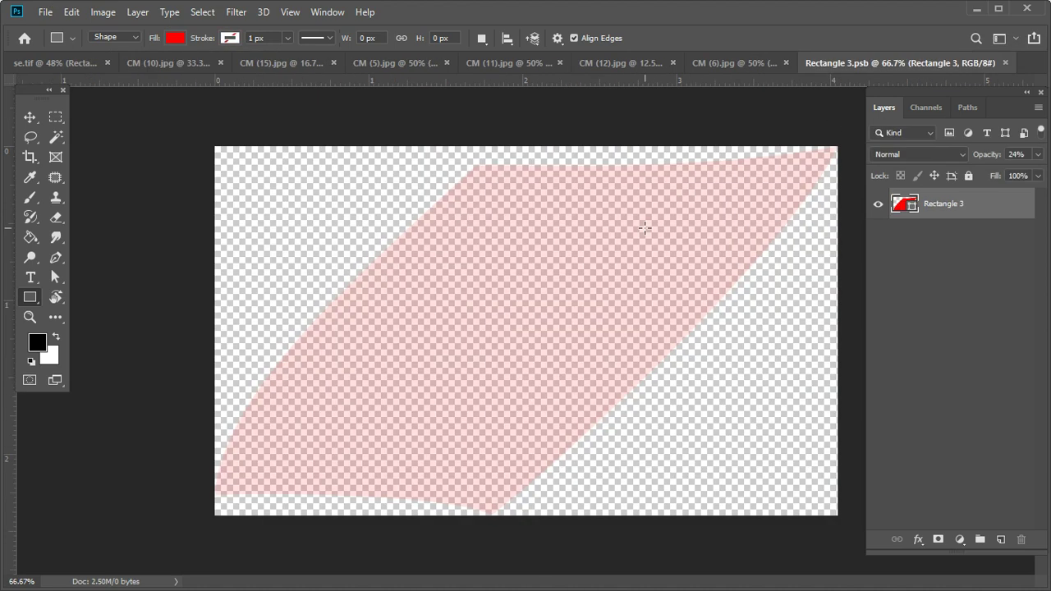
click(71, 11)
click(156, 141)
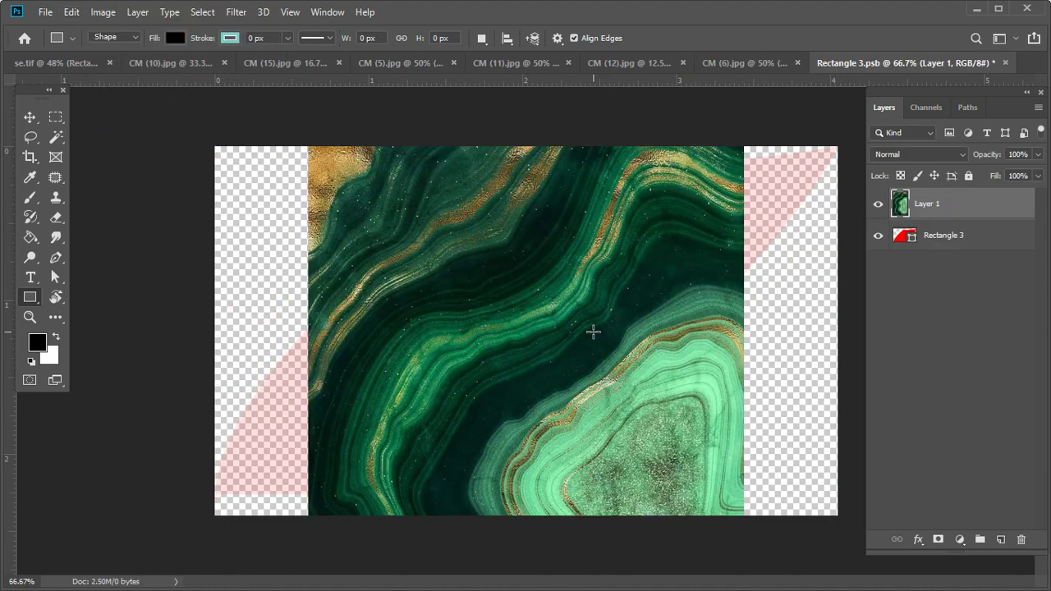
Step: Scale the agate Layer 1 to about 77% and position it to cover the canvas top
key(ctrl+minus)
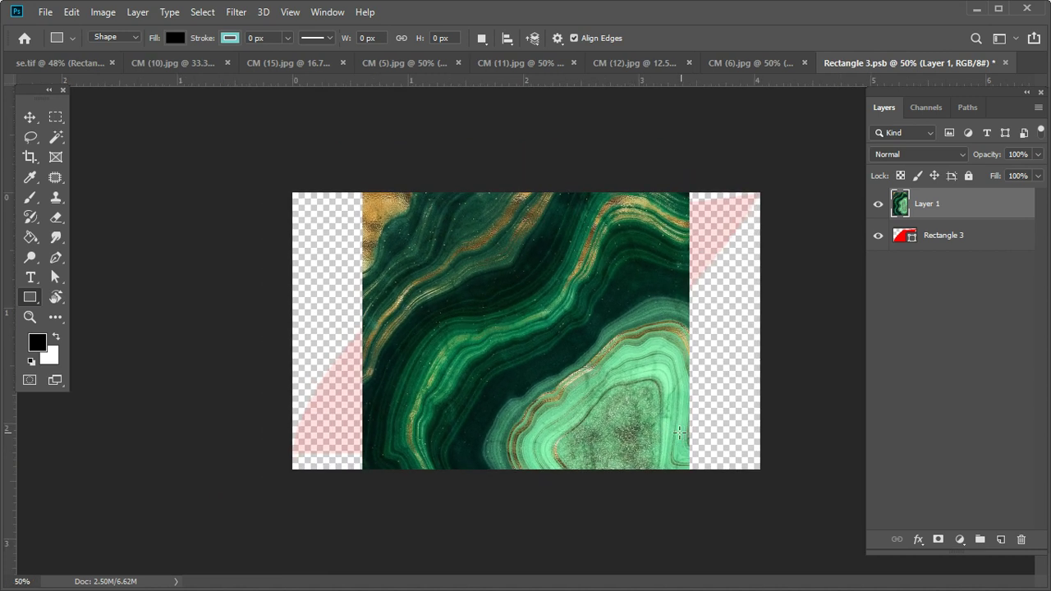
key(v)
drag(612, 423, 491, 306)
drag(576, 274, 522, 336)
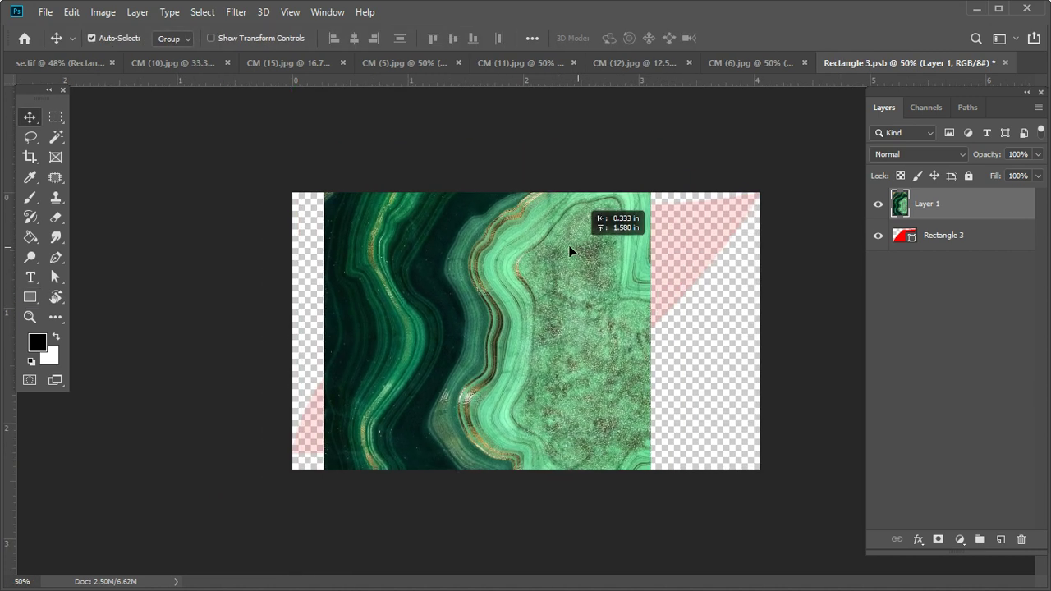
key(ctrl+t)
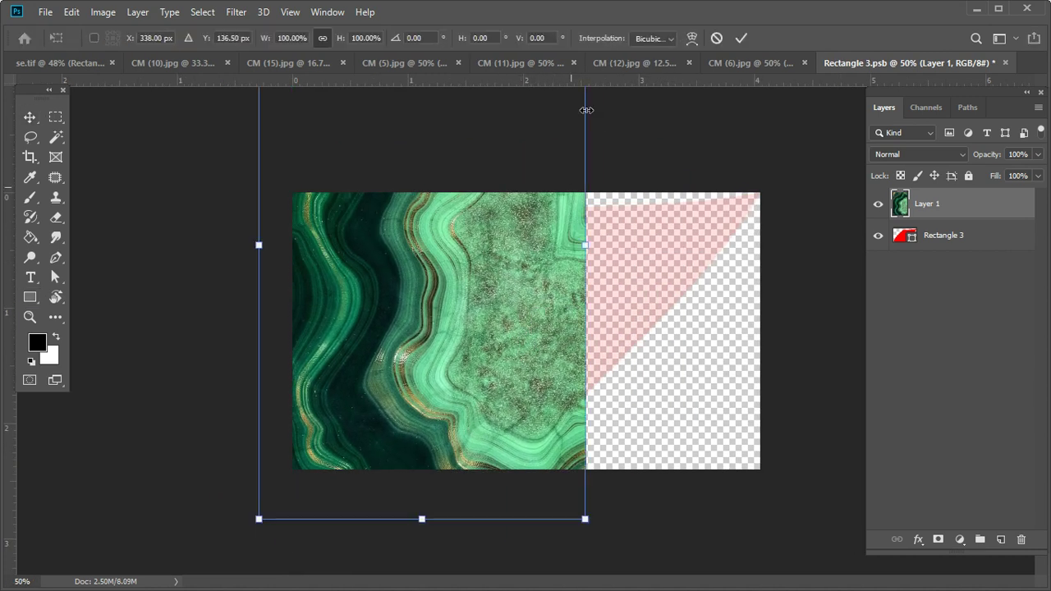
drag(588, 518, 458, 302)
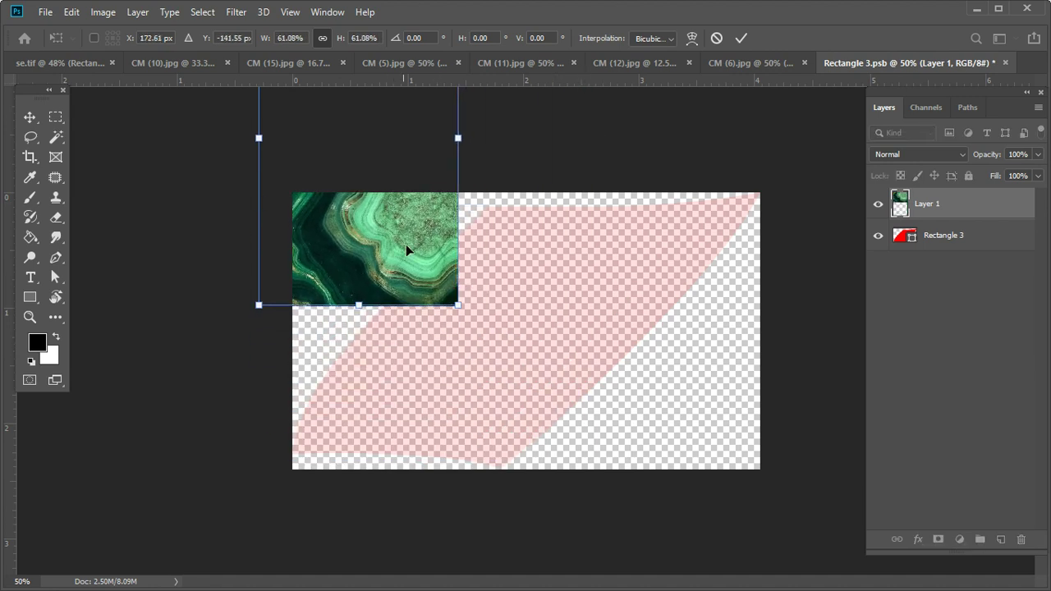
drag(399, 216, 435, 415)
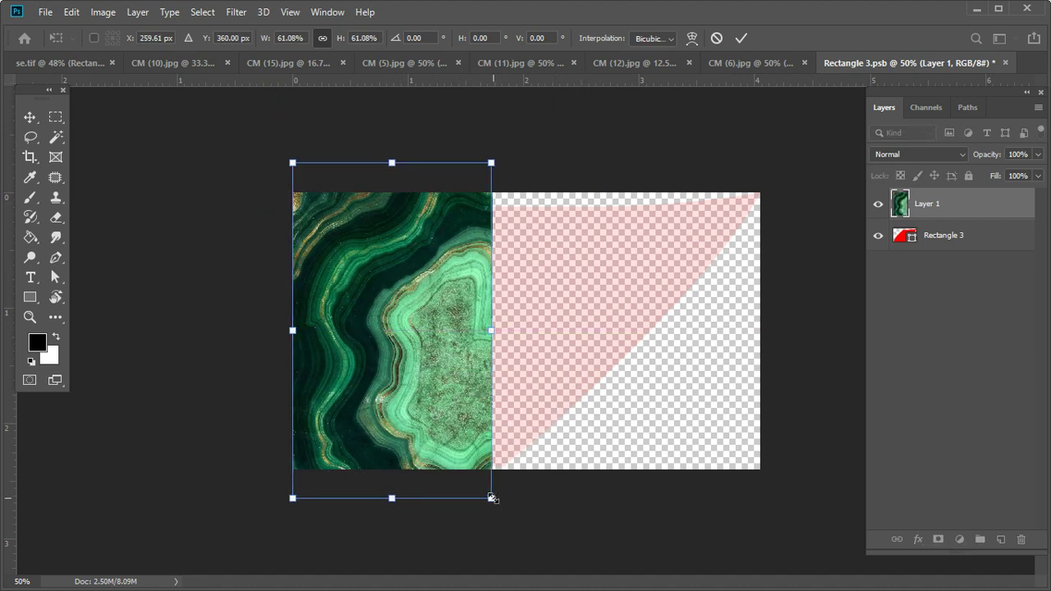
drag(491, 497, 565, 564)
drag(496, 407, 500, 348)
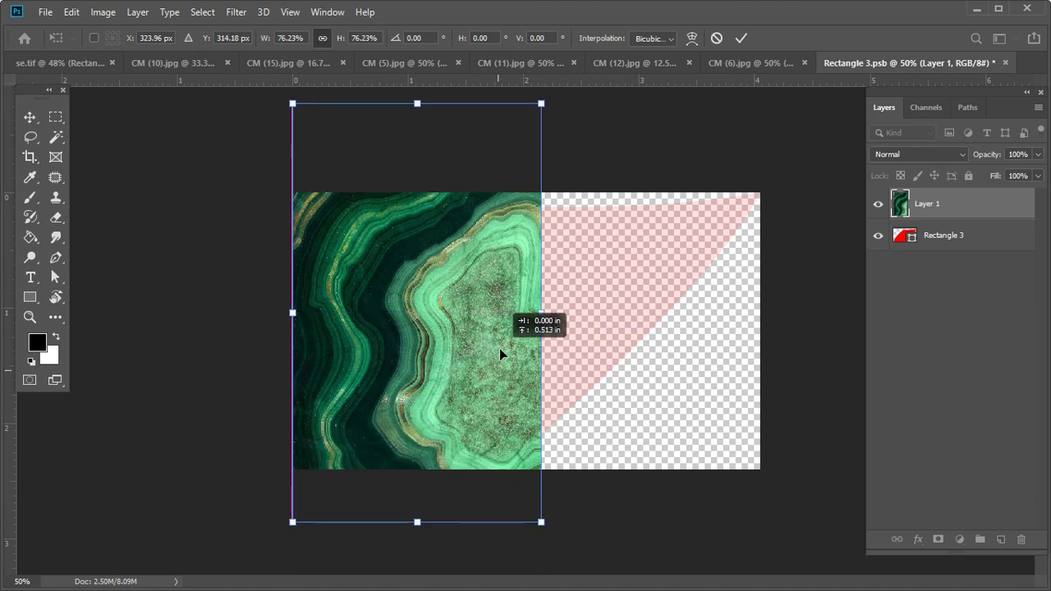
drag(541, 522, 544, 527)
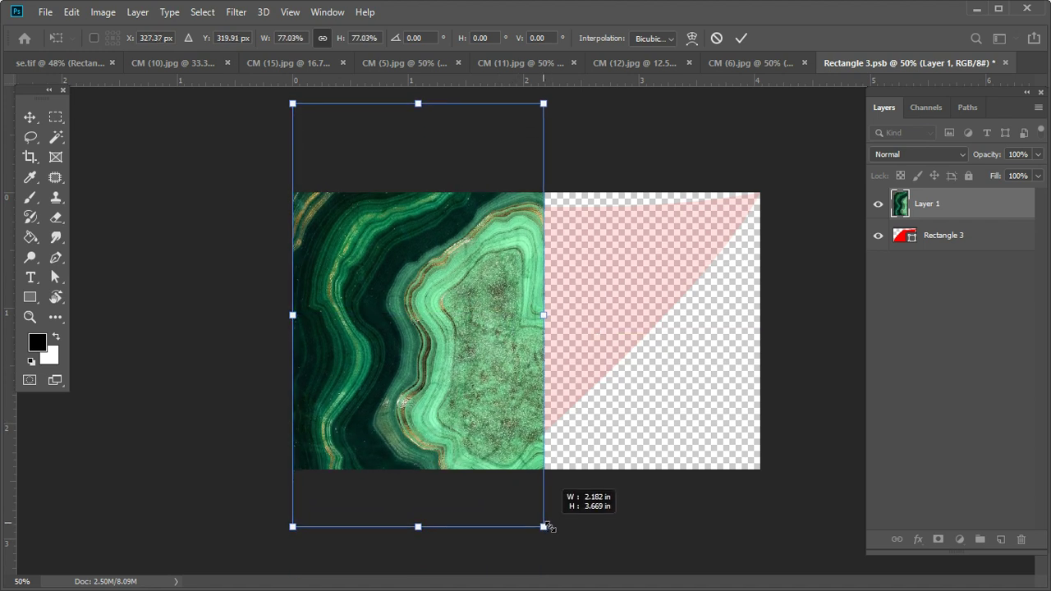
drag(511, 379, 509, 363)
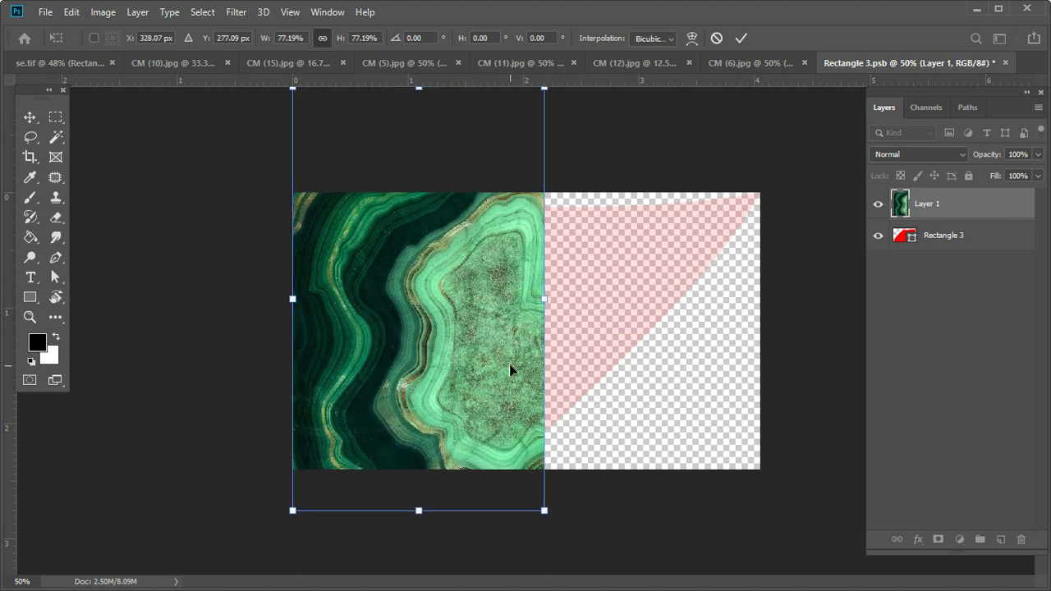
key(Return)
Step: Duplicate the agate onto the right, flip the copy horizontally and slide it edge to edge with the original
drag(430, 363, 614, 354)
key(ctrl+t)
right_click(615, 358)
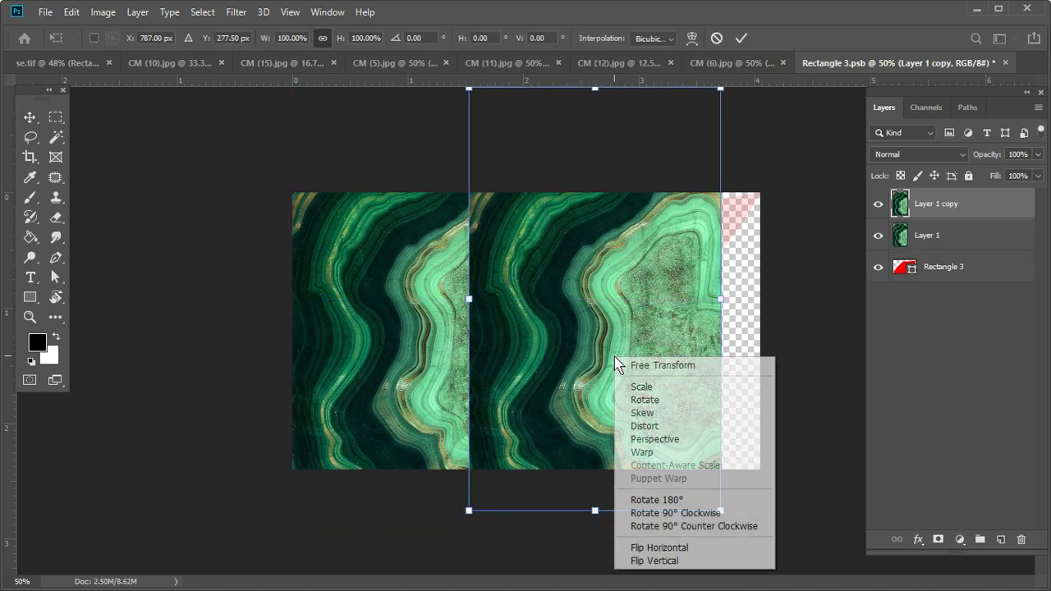
click(659, 548)
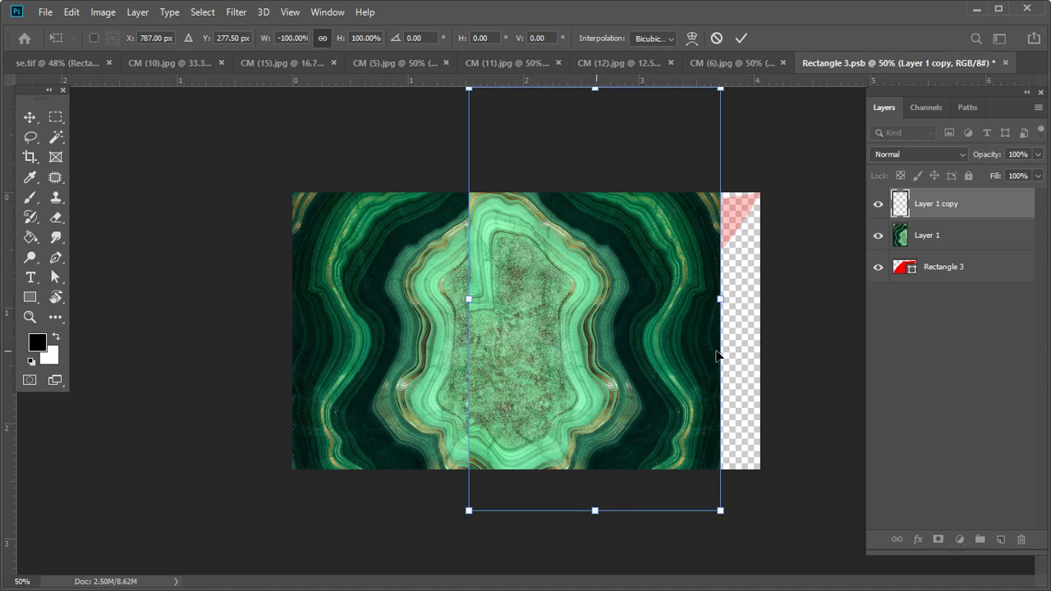
drag(723, 356, 599, 337)
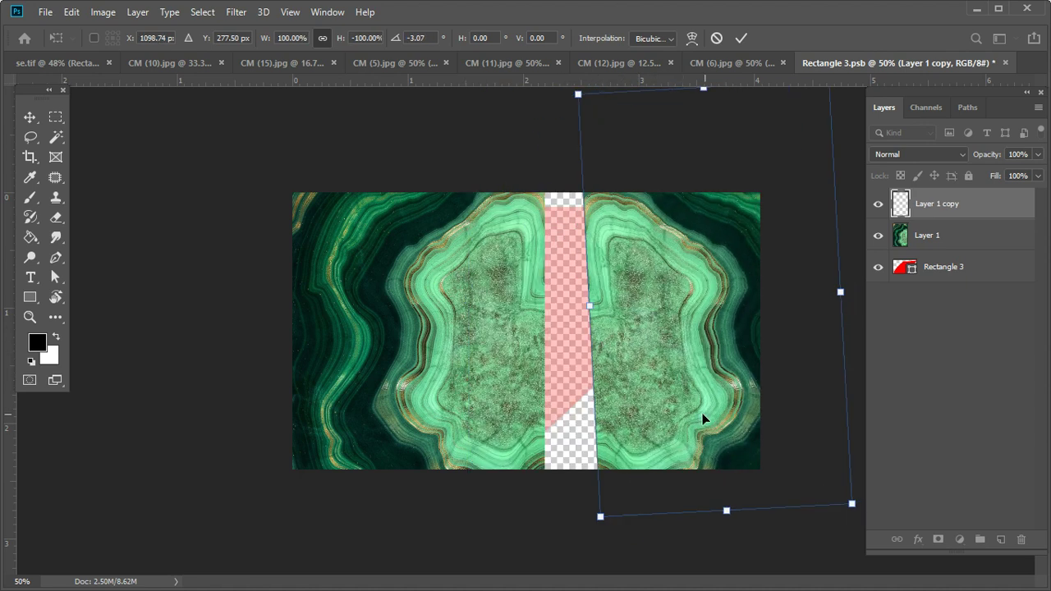
key(Escape)
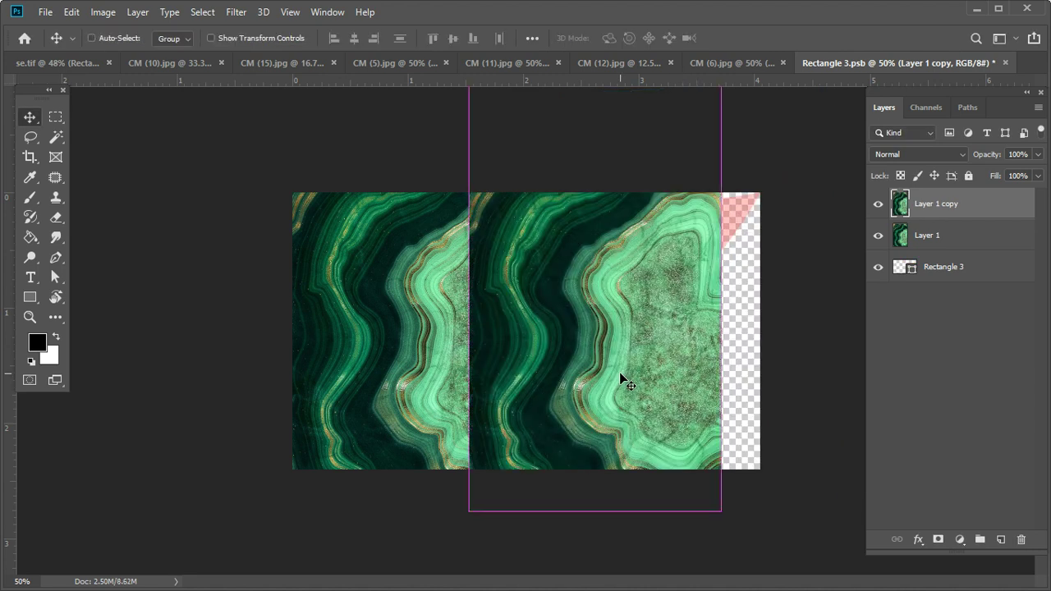
key(ctrl+t)
right_click(621, 376)
click(646, 563)
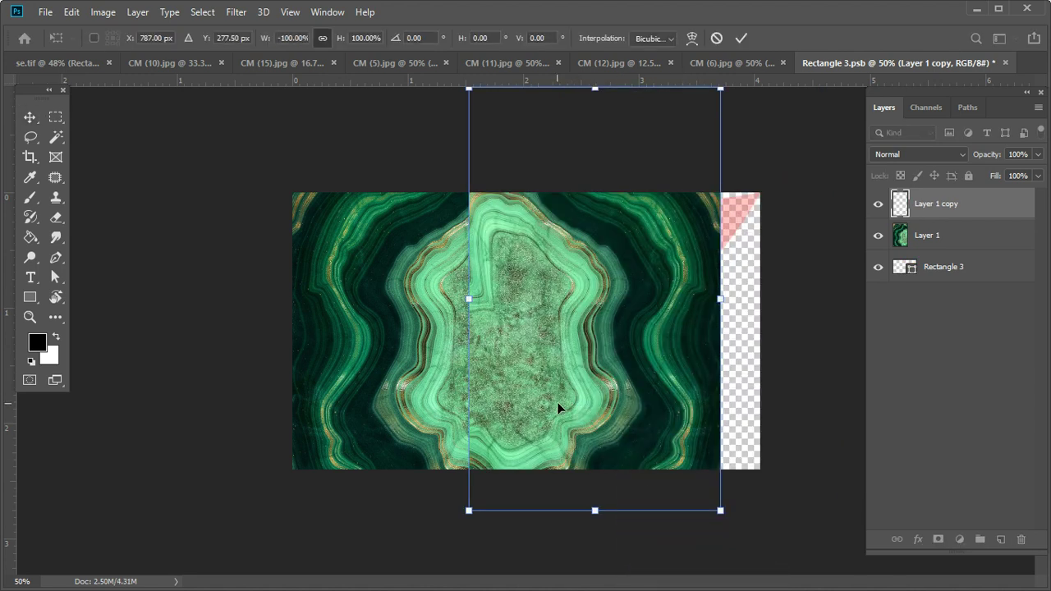
drag(555, 403, 635, 396)
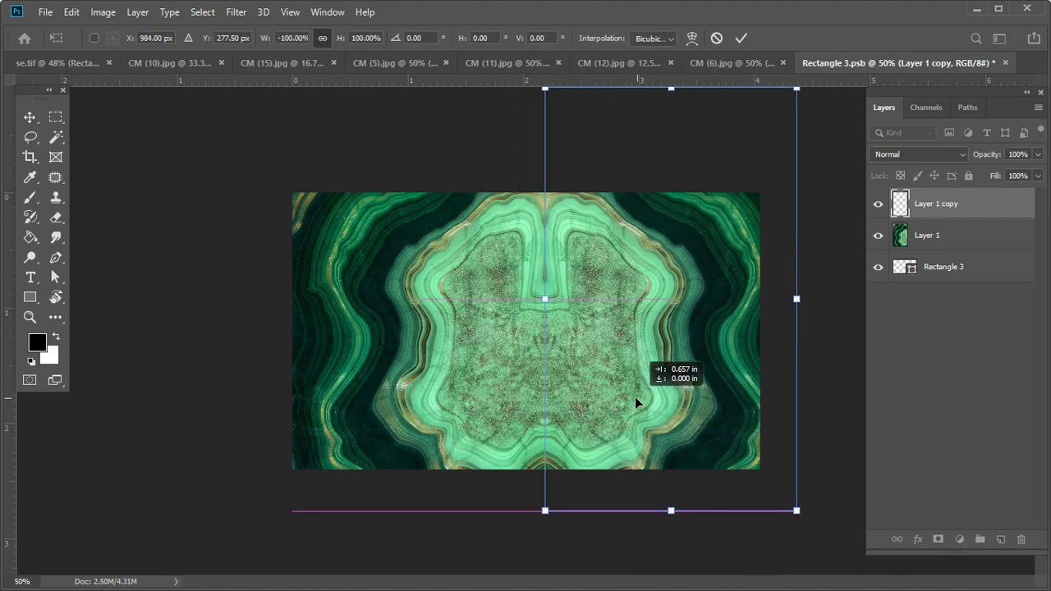
key(Return)
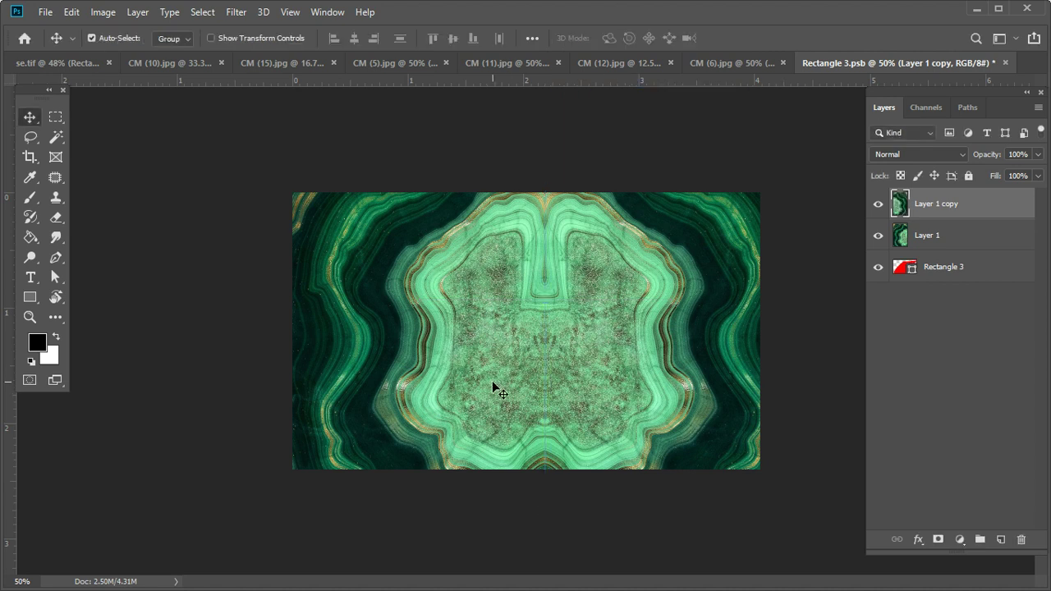
Step: Select both agate layers together and fine-tune their combined position on the canvas
key(alt+bracketleft)
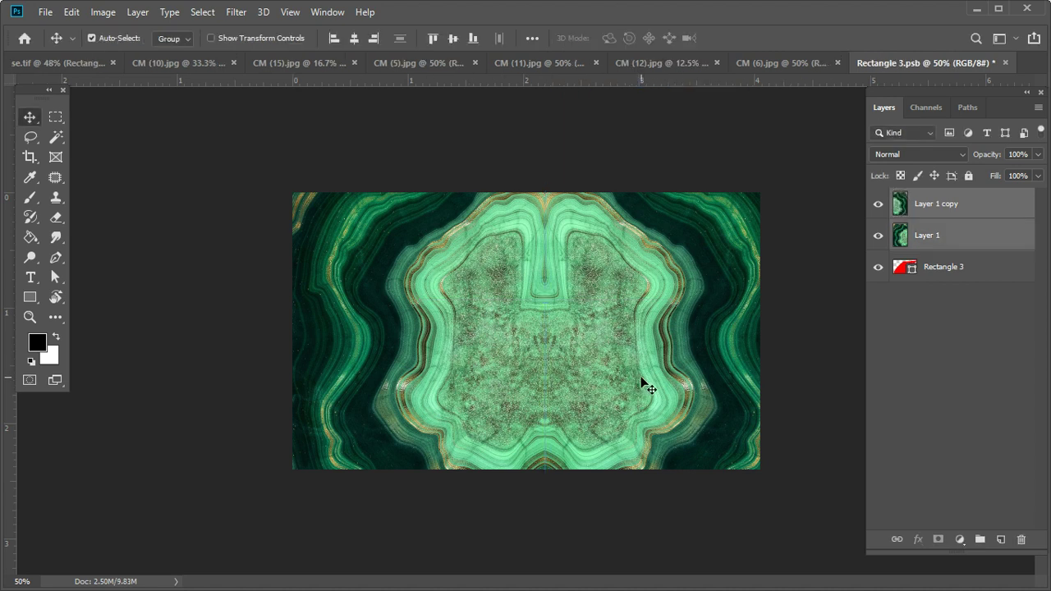
key(shift+Left)
key(shift+Left)
key(ctrl+z)
key(alt+bracketright)
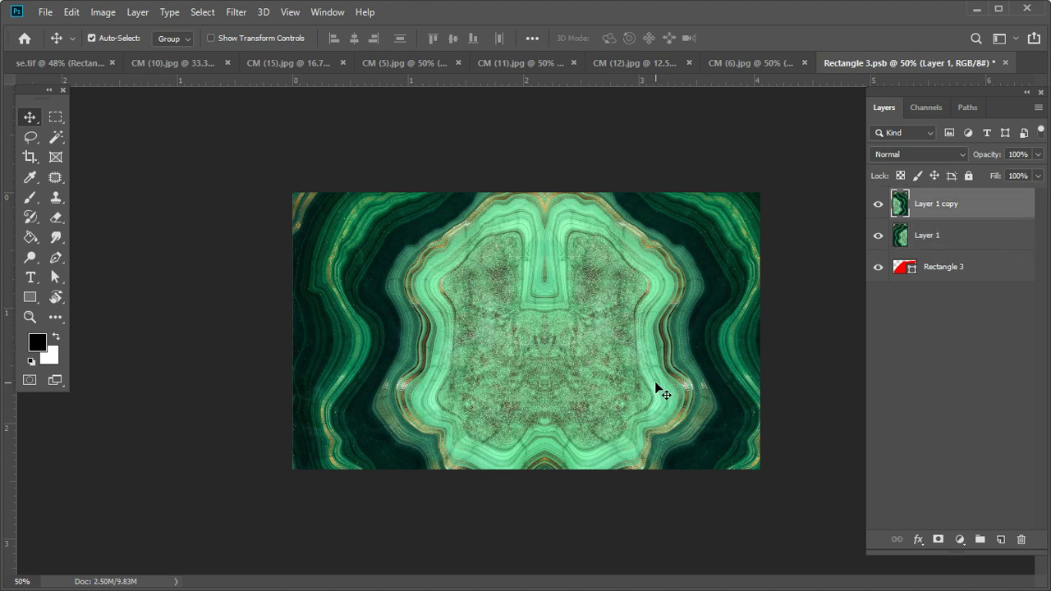
key(shift+alt+bracketleft)
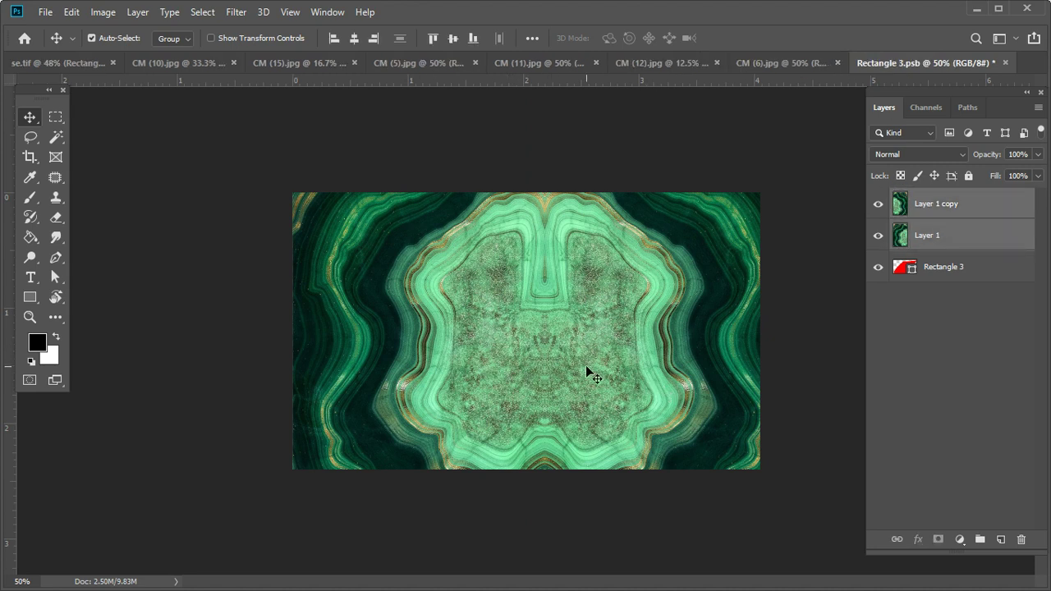
drag(588, 365, 583, 369)
Step: Save Rectangle 3.psb so the mirrored agate pattern appears on the se.tif pillow
click(45, 12)
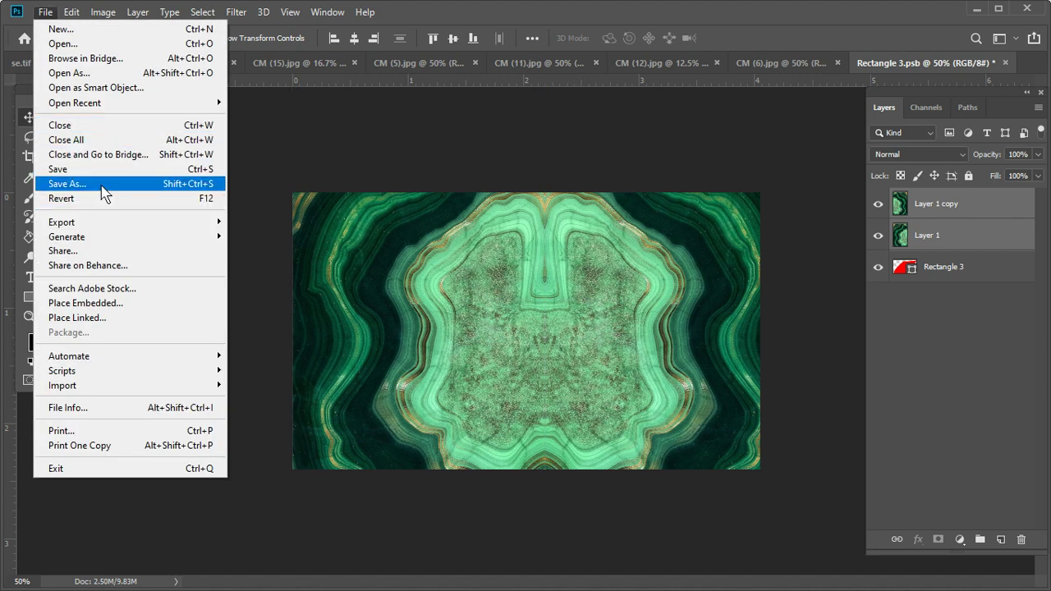
click(107, 169)
click(68, 56)
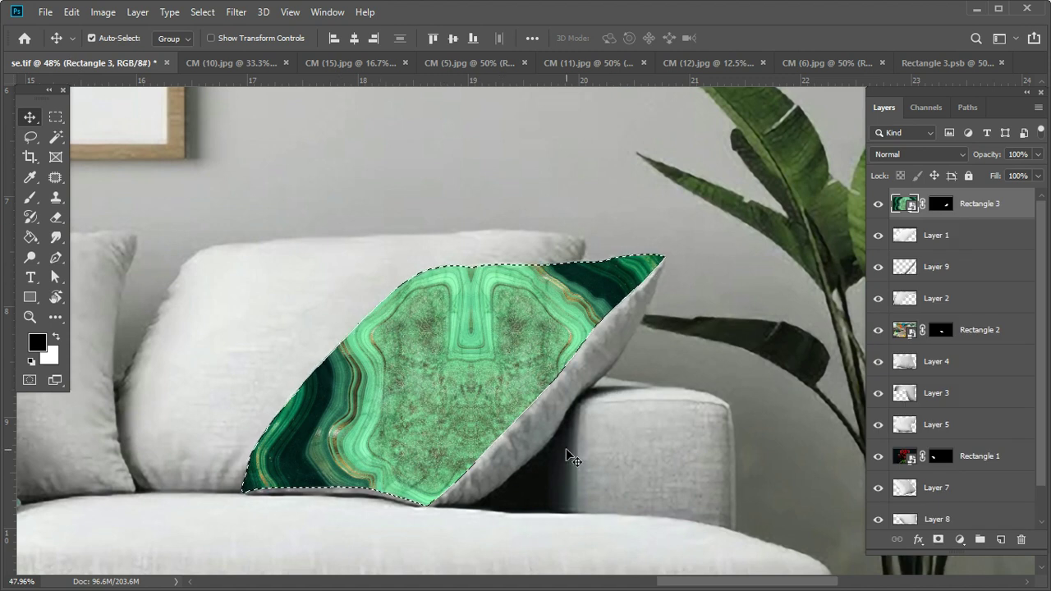
Step: Set the Rectangle 3 pillow layer's blend mode to Linear Burn and inspect the green pillow
key(ctrl+minus)
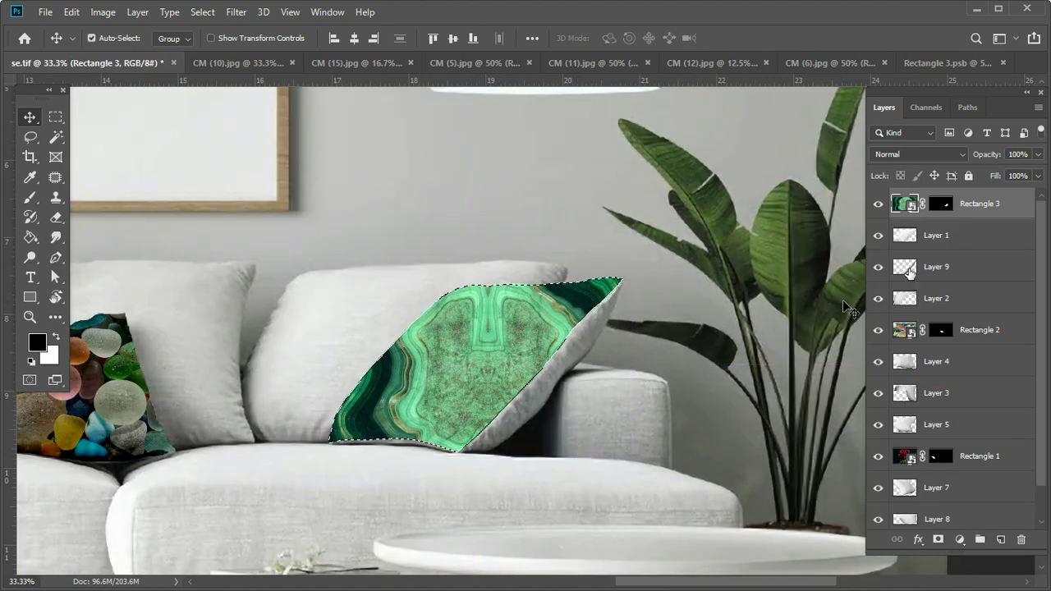
click(950, 154)
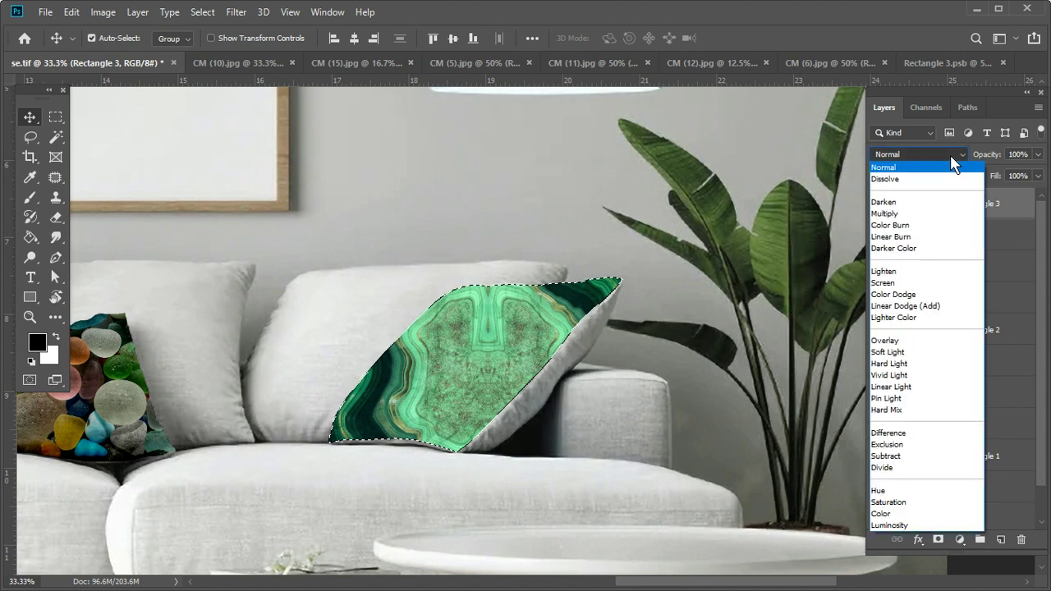
click(941, 237)
drag(430, 409, 636, 407)
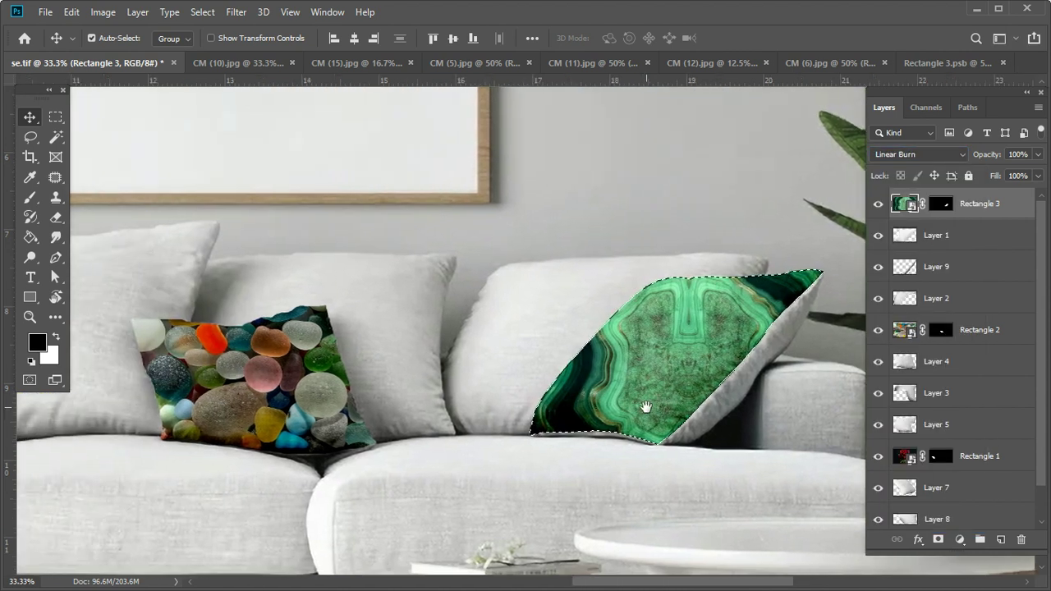
drag(521, 265, 826, 458)
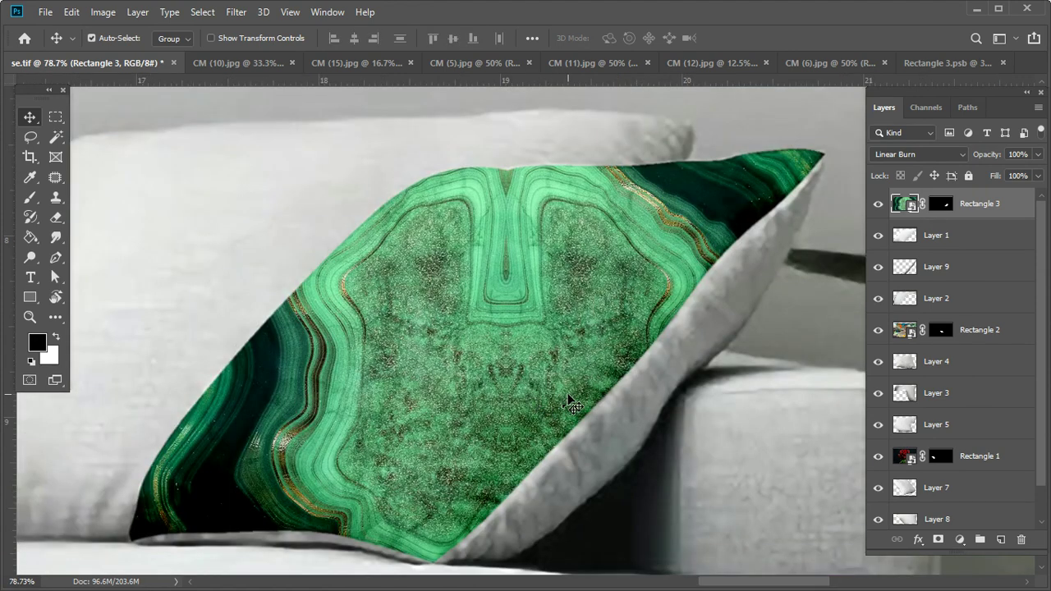
key(ctrl+minus)
key(ctrl+minus)
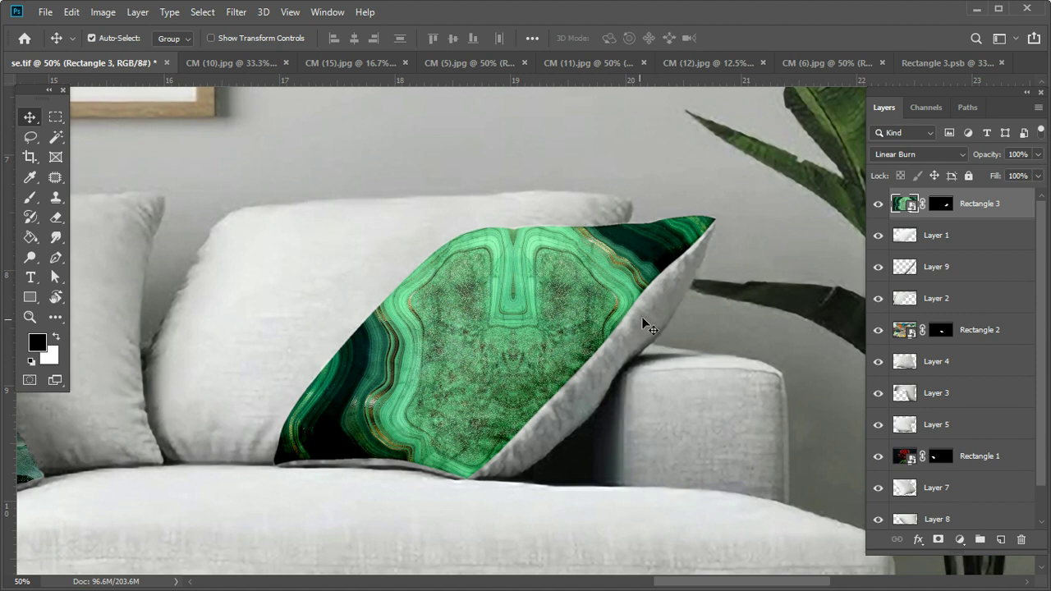
Step: Load Layer 9's grey side as a selection on a new layer and sample a lighter malachite green
ctrl+click(903, 272)
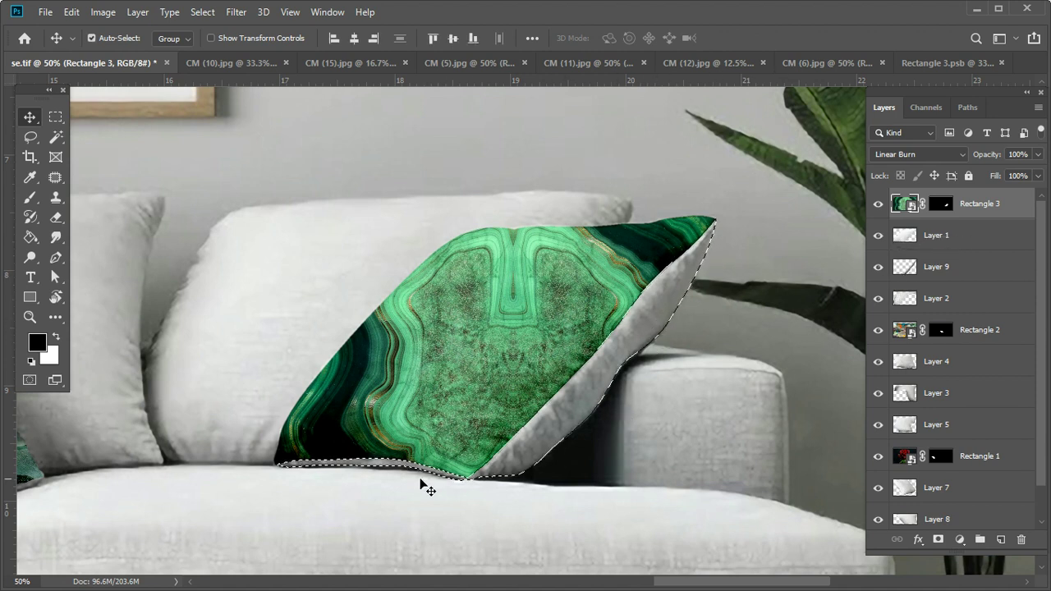
drag(953, 267, 974, 237)
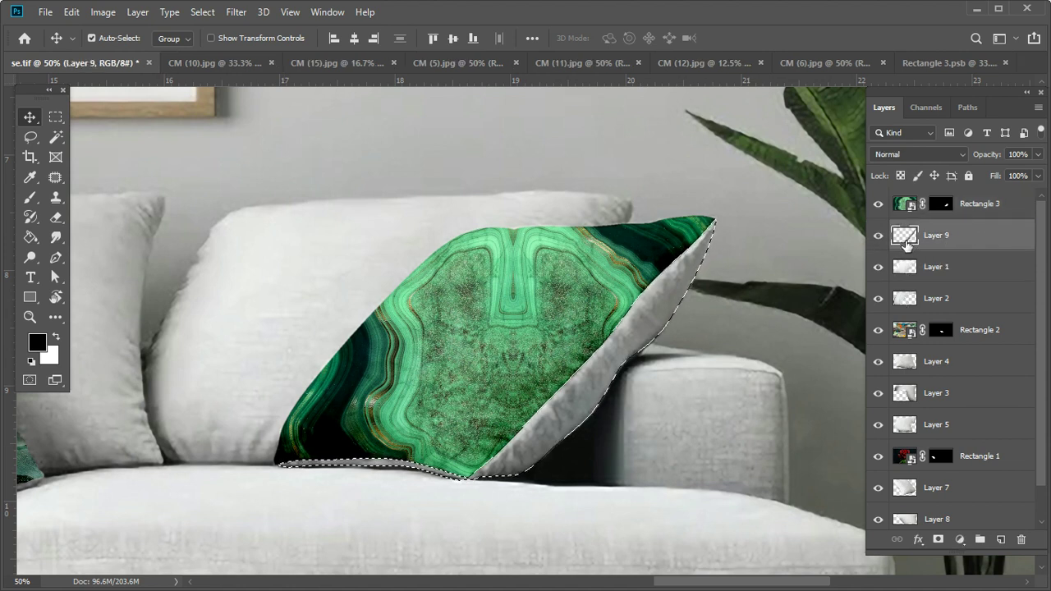
click(1000, 539)
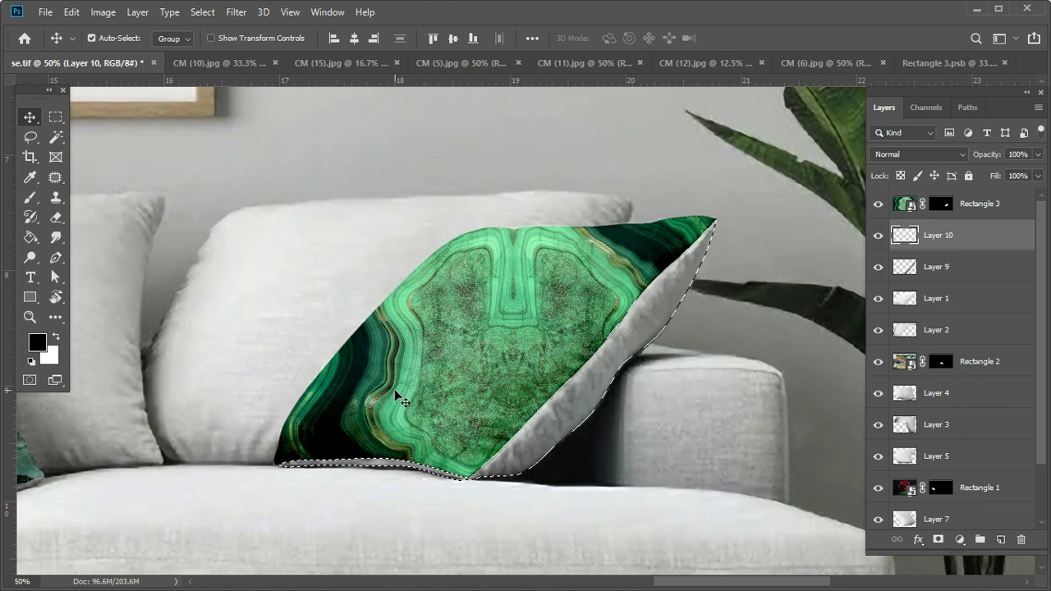
key(i)
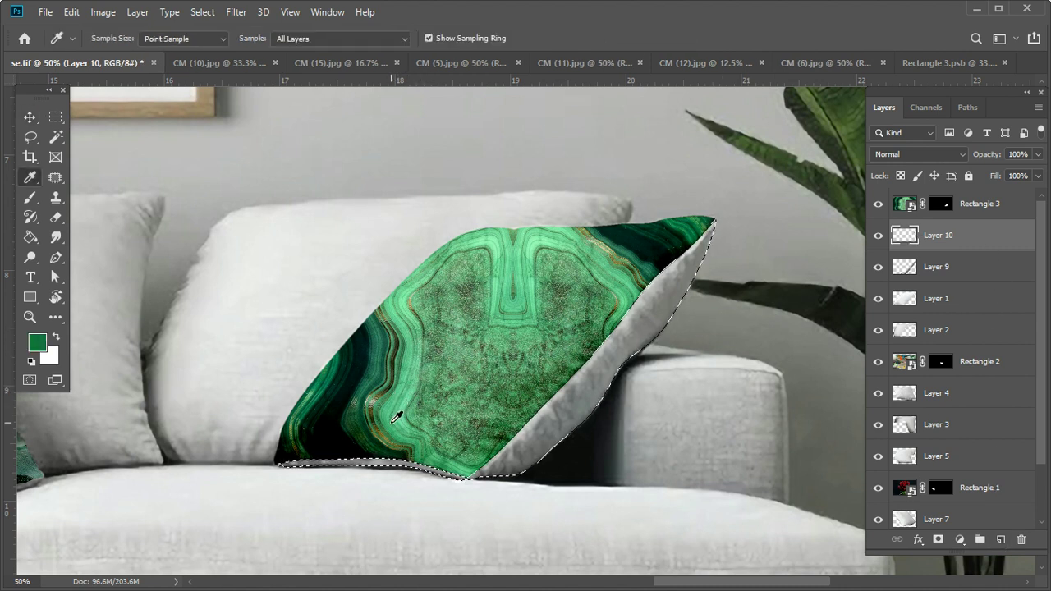
click(629, 284)
Step: Fill the grey side with the sampled green and blend Layer 10 with Linear Burn
key(g)
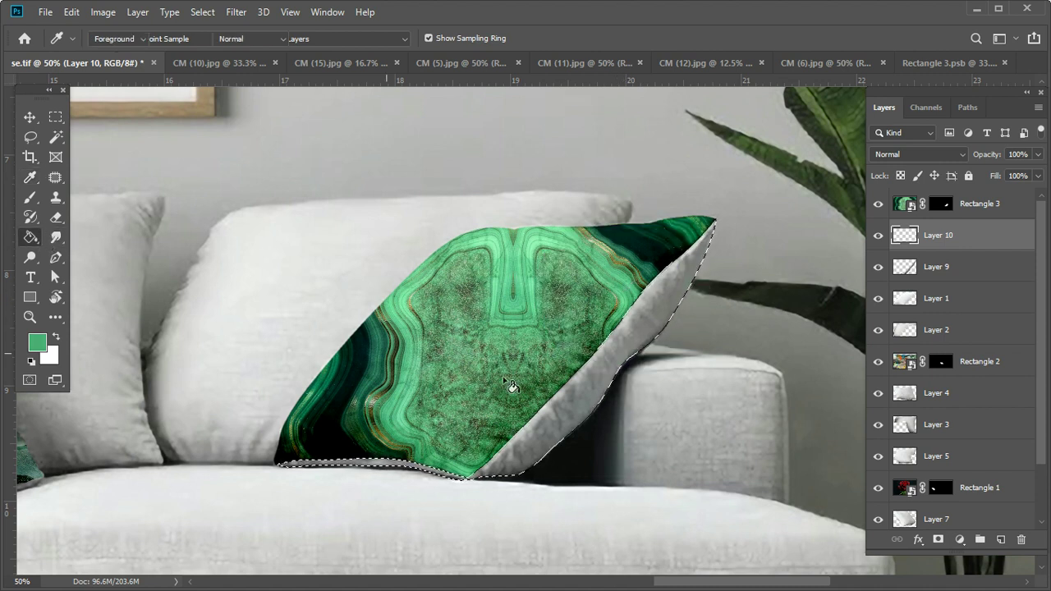
click(579, 386)
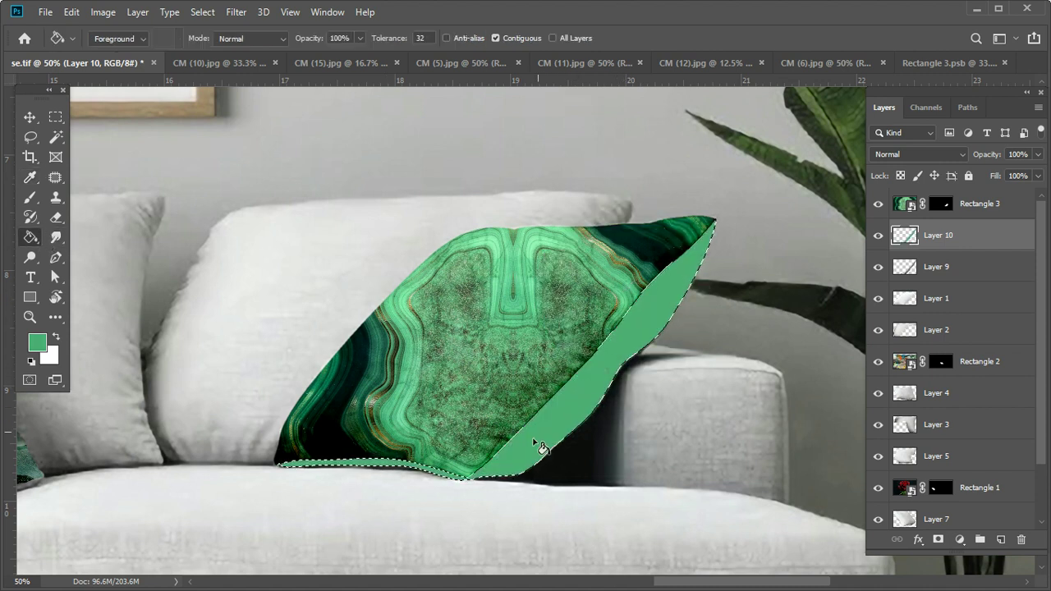
click(940, 156)
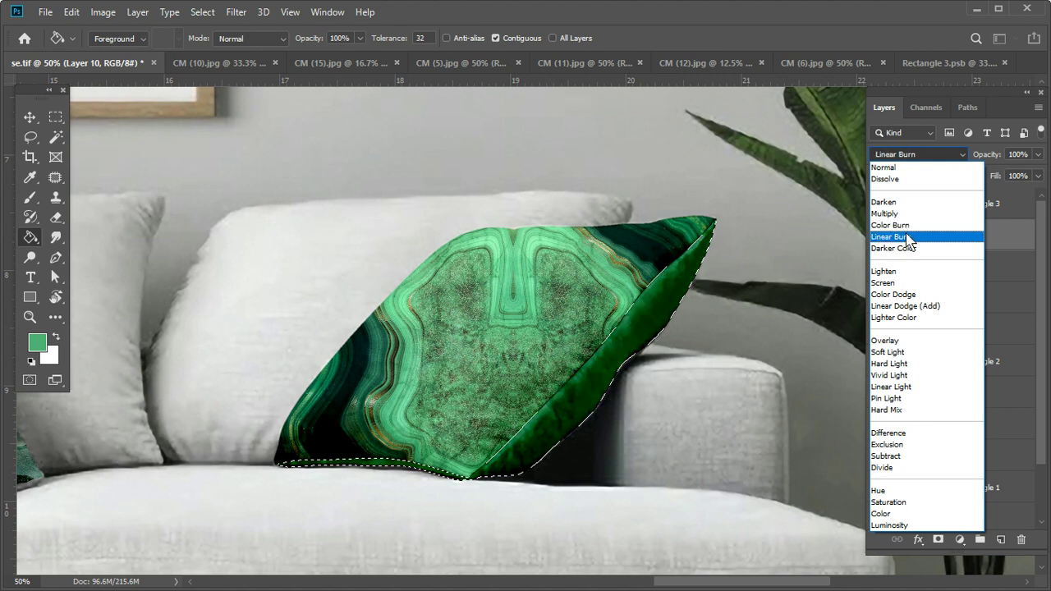
click(900, 236)
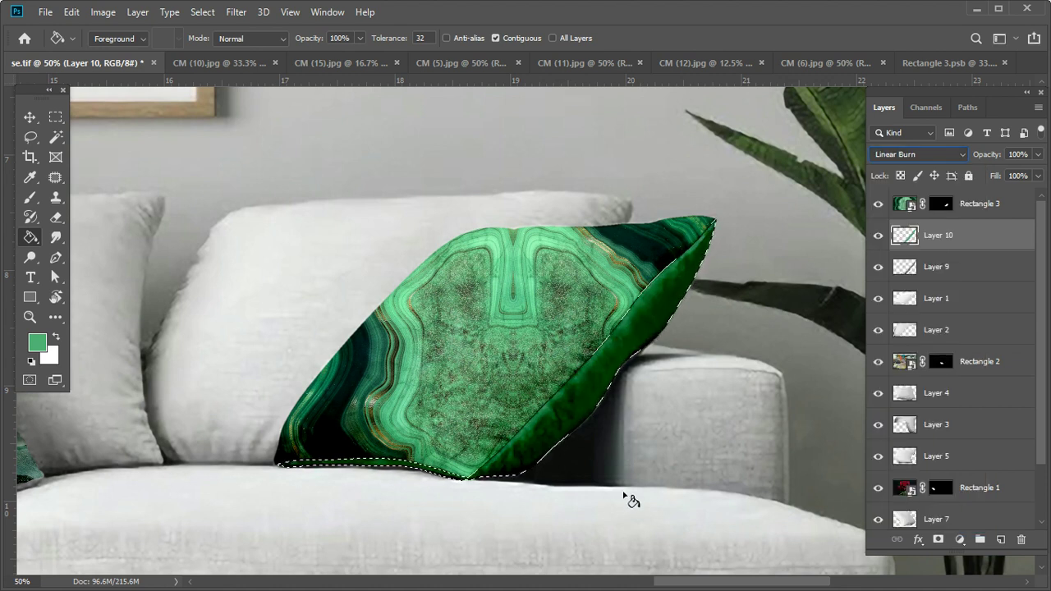
click(203, 11)
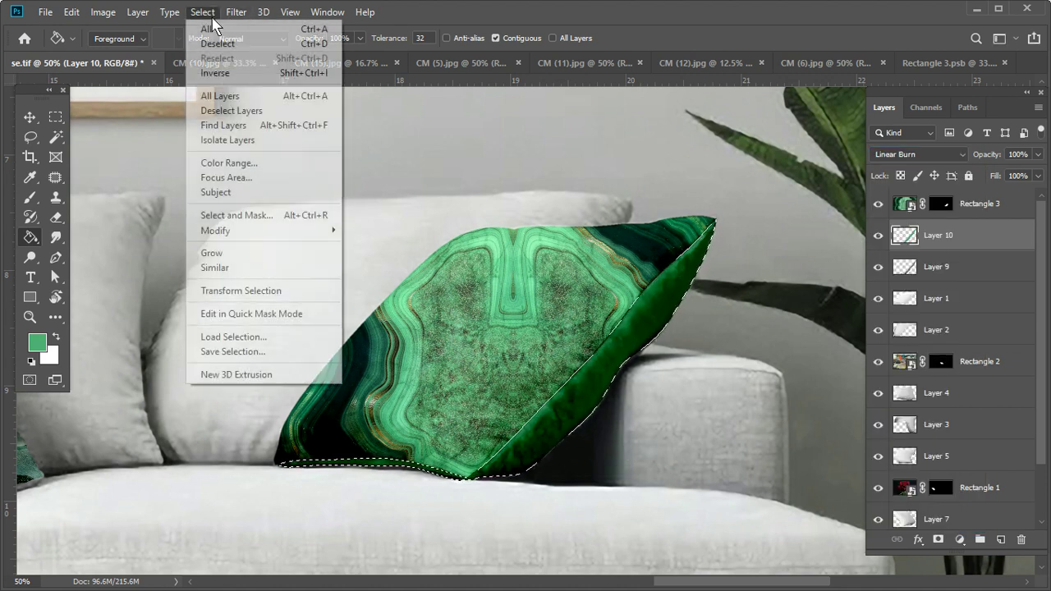
Step: Deselect the green pillow and bring the rose pillow on the sofa's left into view
click(218, 43)
drag(518, 446, 532, 451)
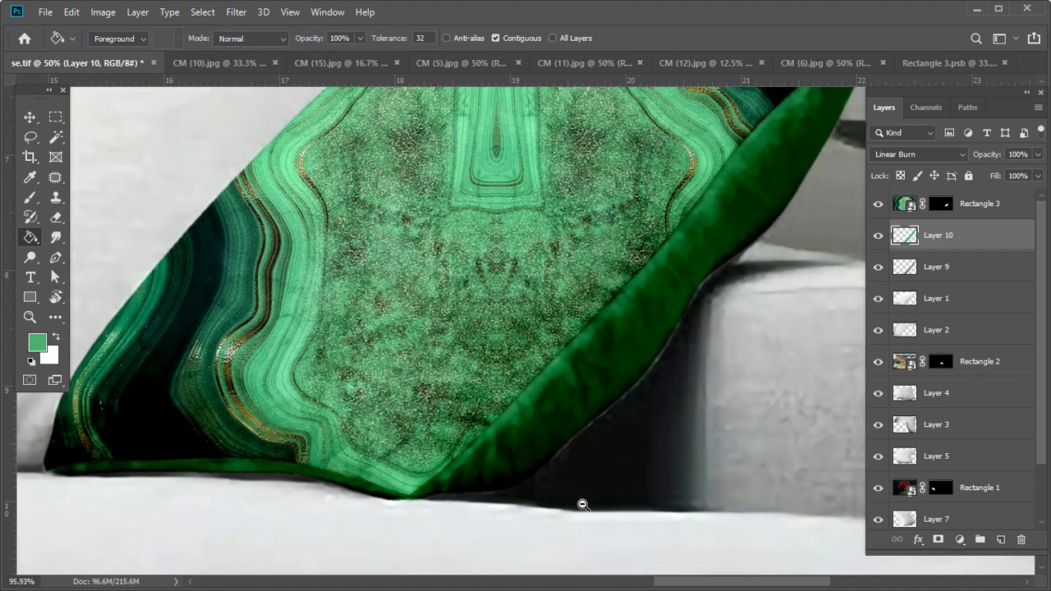
scroll(532, 451, down, 3)
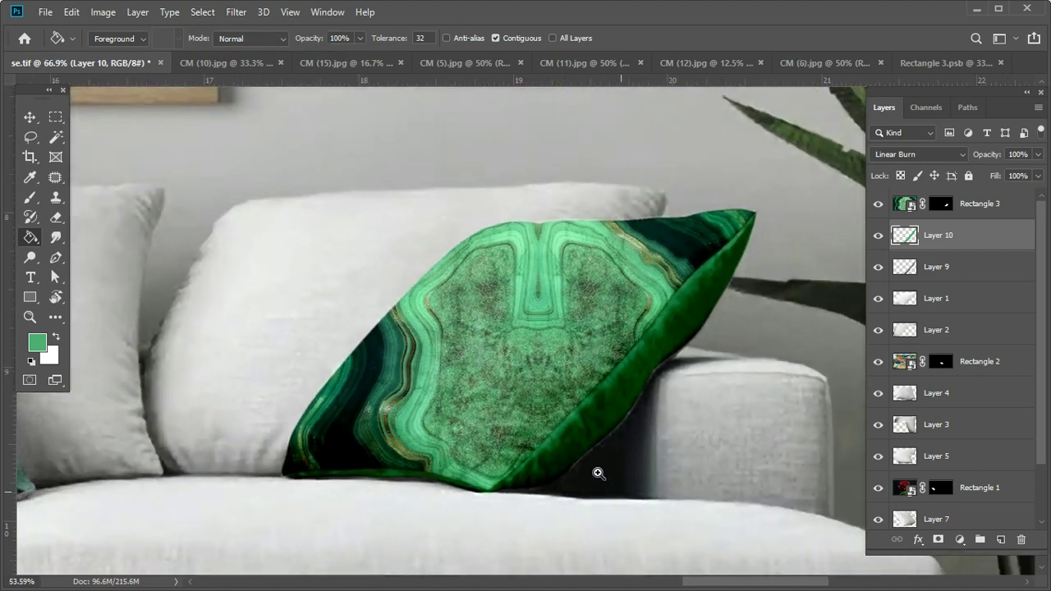
scroll(583, 446, down, 1)
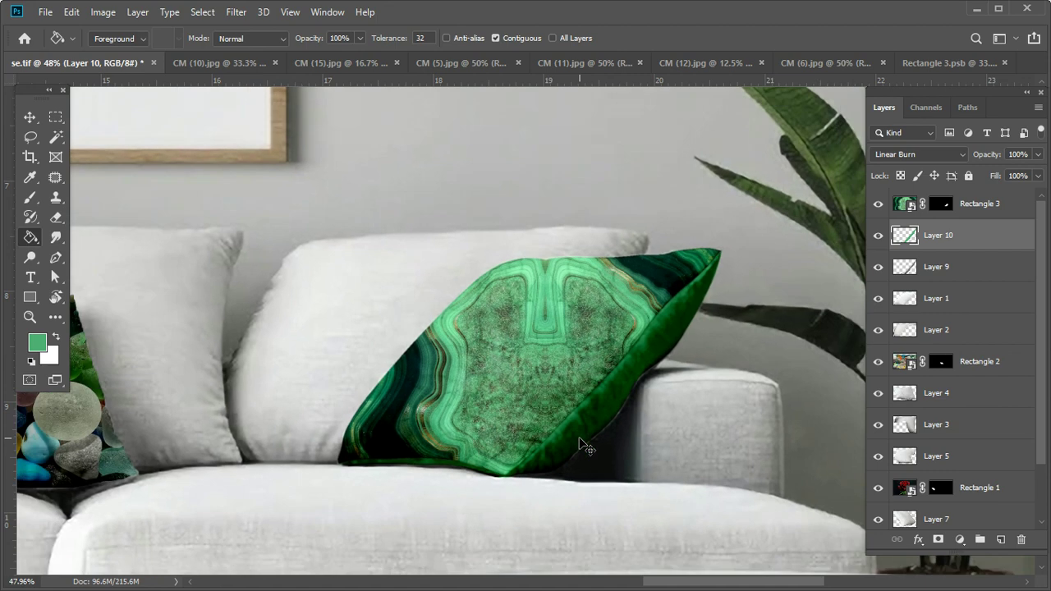
scroll(587, 441, down, 2)
drag(444, 329, 610, 334)
drag(553, 390, 615, 452)
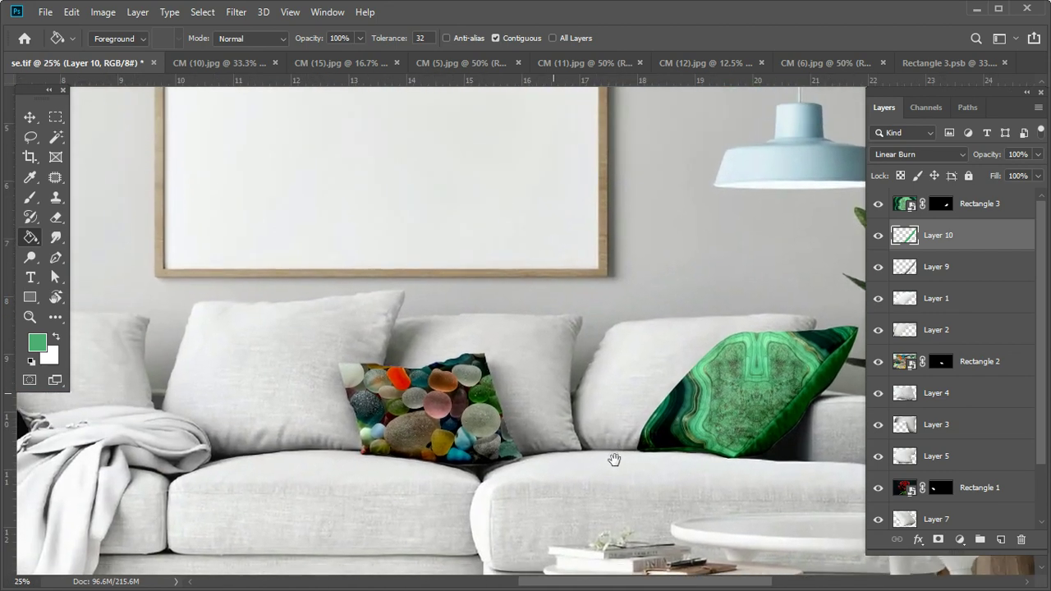
drag(439, 371, 556, 348)
mouse_move(478, 339)
mouse_down()
mouse_move(497, 362)
mouse_move(488, 421)
mouse_up()
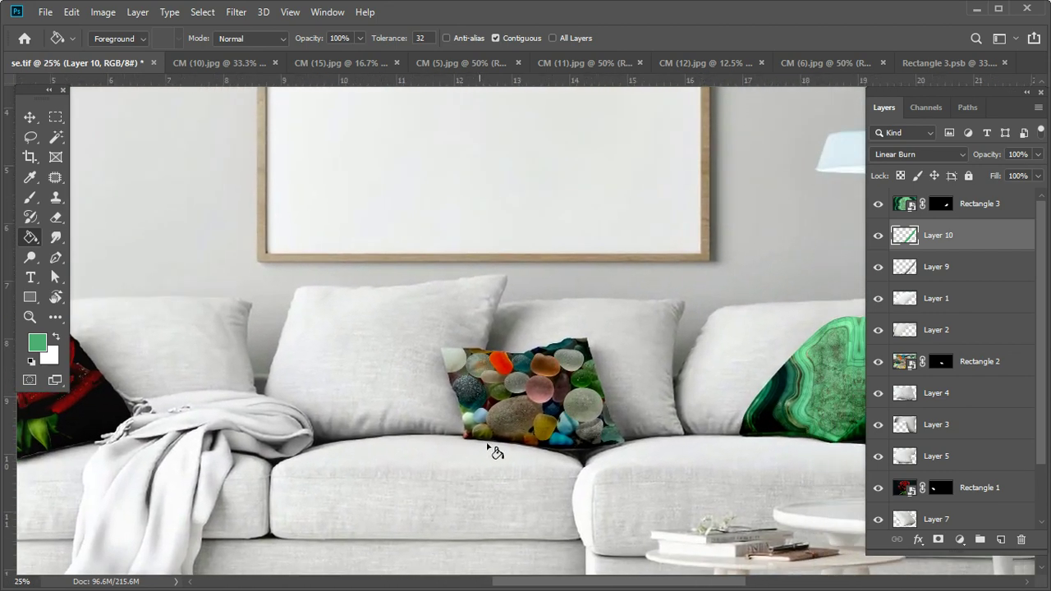
scroll(573, 491, down, 2)
scroll(567, 477, down, 1)
scroll(550, 452, up, 2)
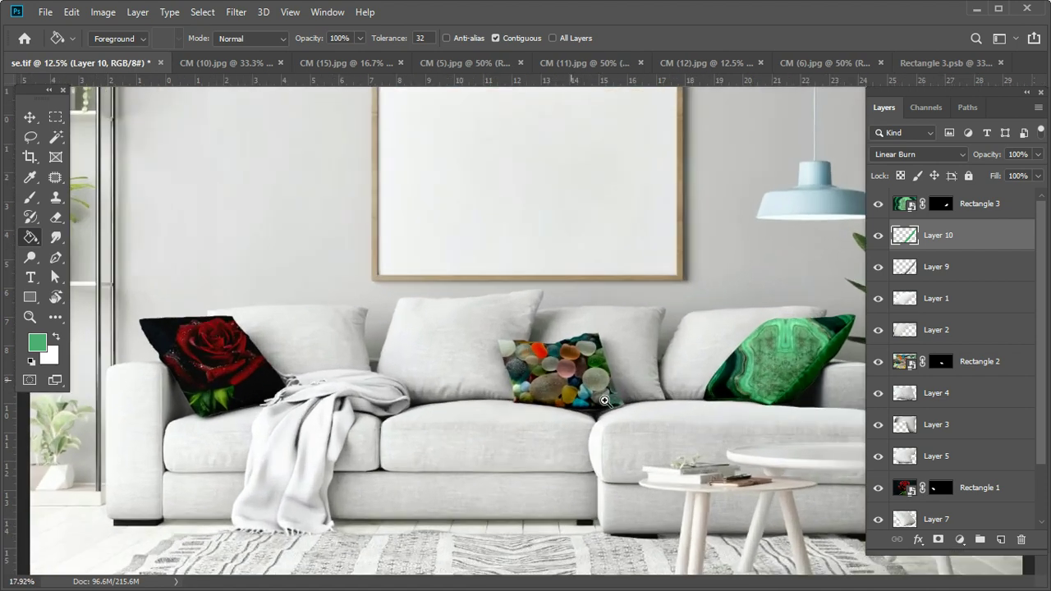
scroll(530, 432, up, 1)
scroll(531, 431, left, 3)
scroll(465, 434, left, 1)
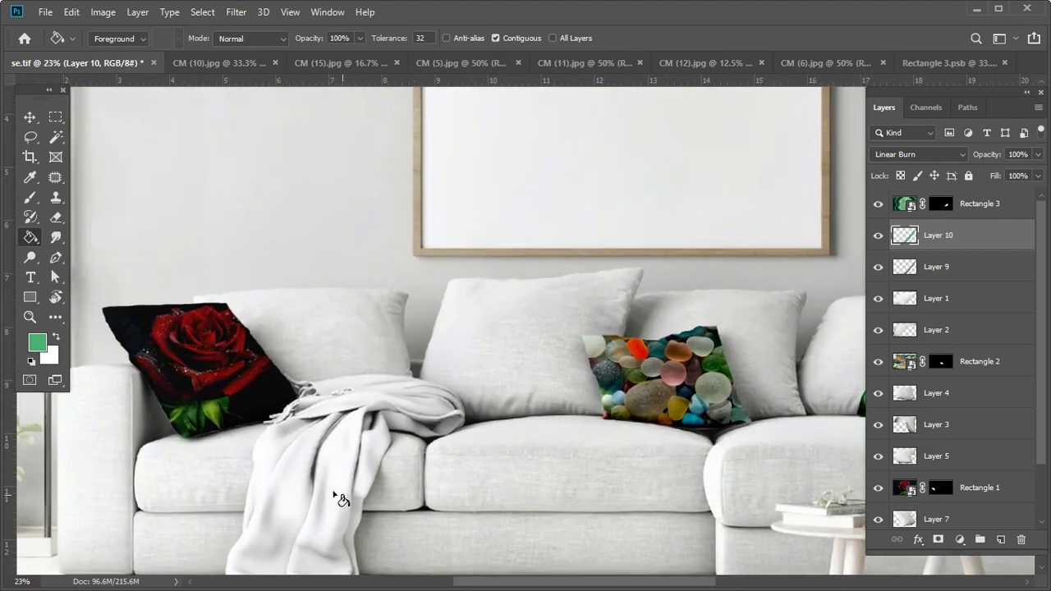
Step: Select the rose pillow's layer Rectangle 1 and load its outline as a selection
key(v)
click(234, 380)
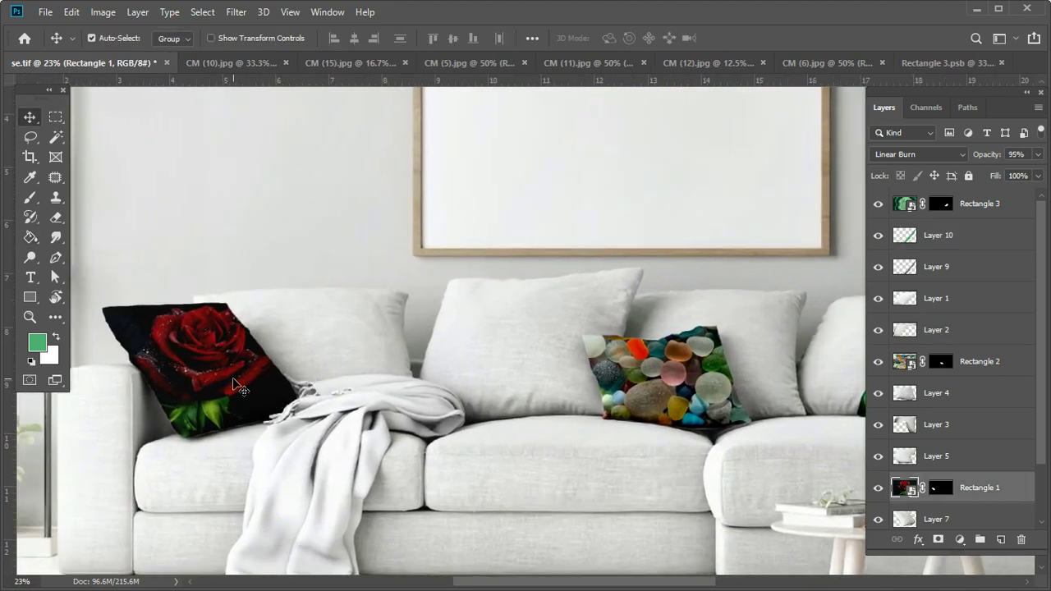
click(878, 490)
ctrl+click(904, 488)
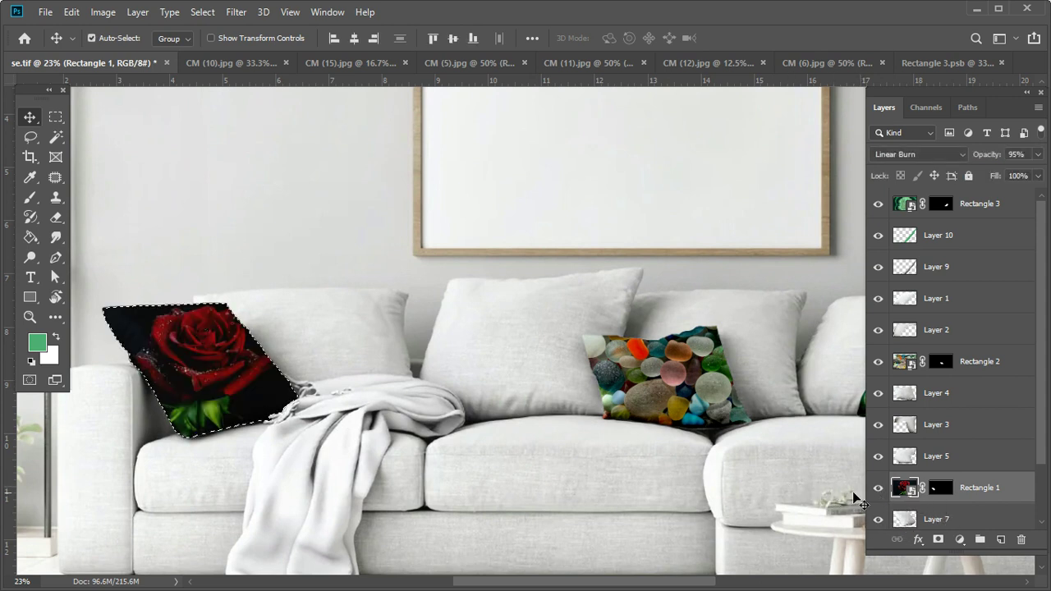
click(961, 539)
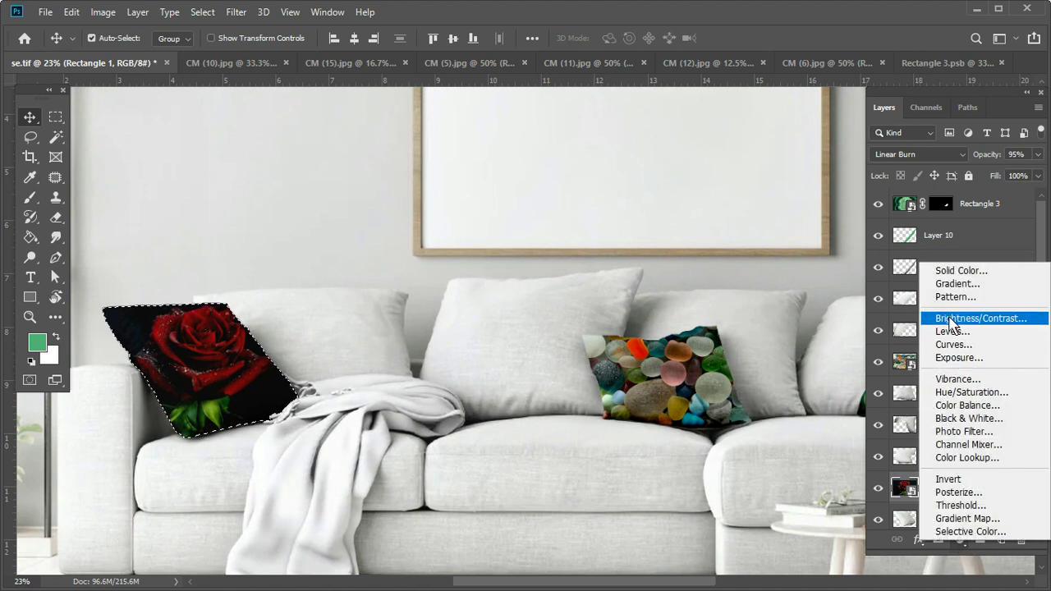
Step: Add a Hue/Saturation layer to the rose pillow with Saturation +77 and Lightness +8
click(972, 393)
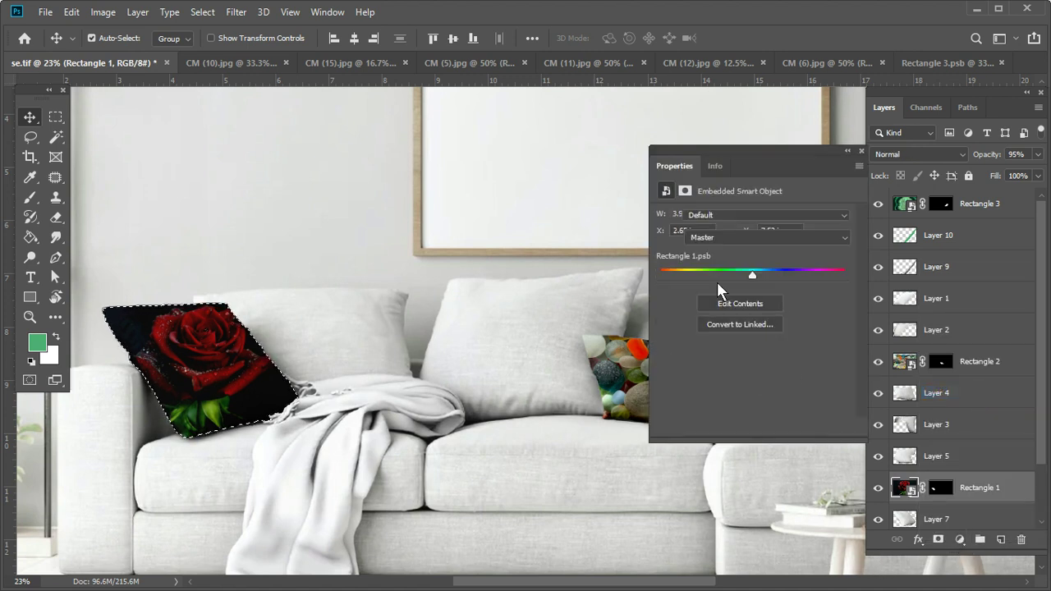
mouse_move(752, 303)
mouse_down()
mouse_move(703, 308)
mouse_move(801, 319)
mouse_up()
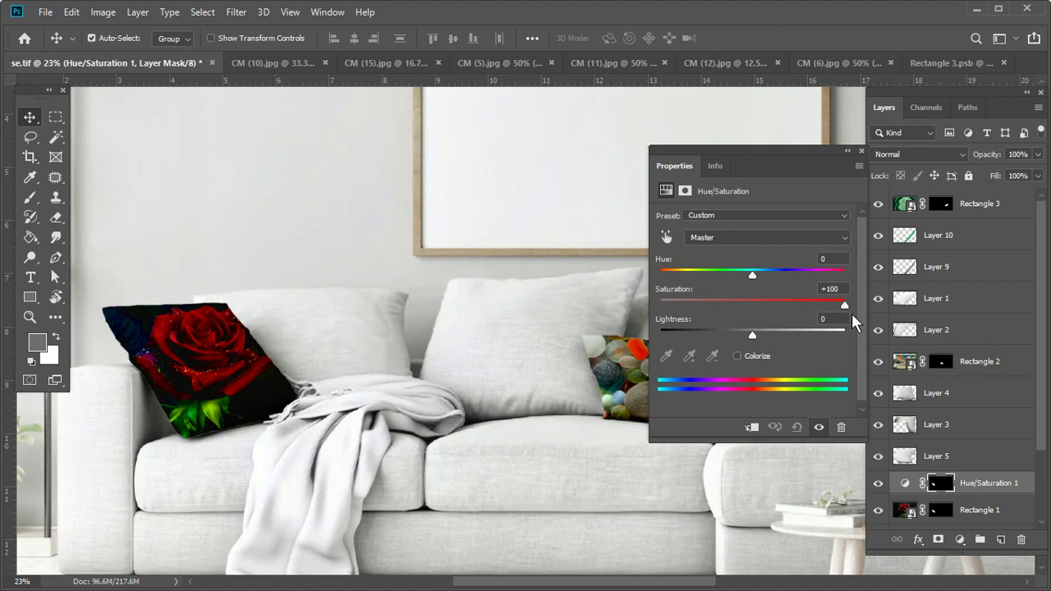
mouse_move(752, 335)
mouse_down()
mouse_move(728, 336)
mouse_move(790, 338)
mouse_move(760, 342)
mouse_up()
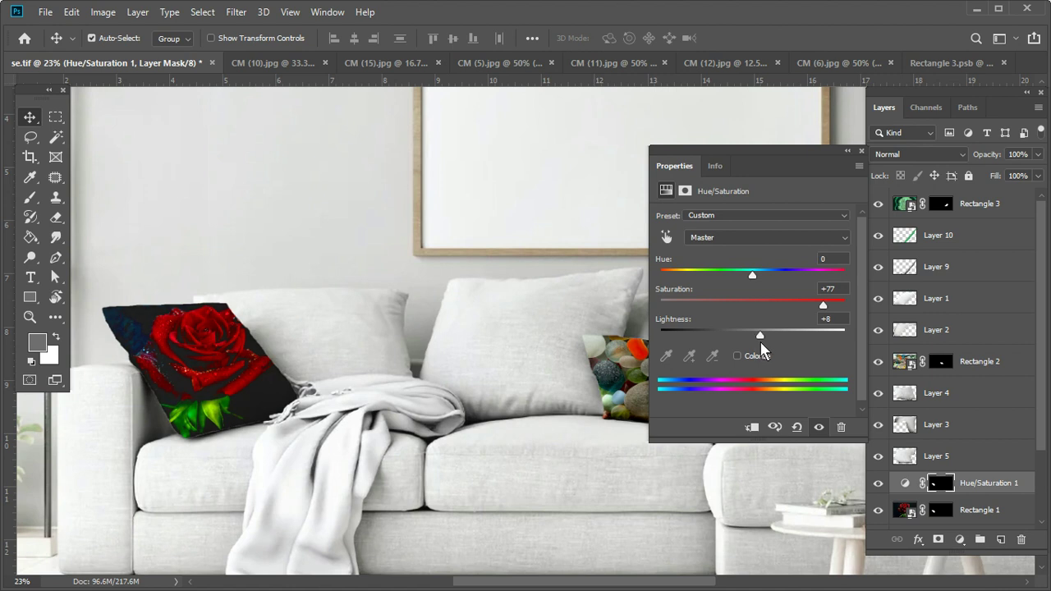
click(862, 151)
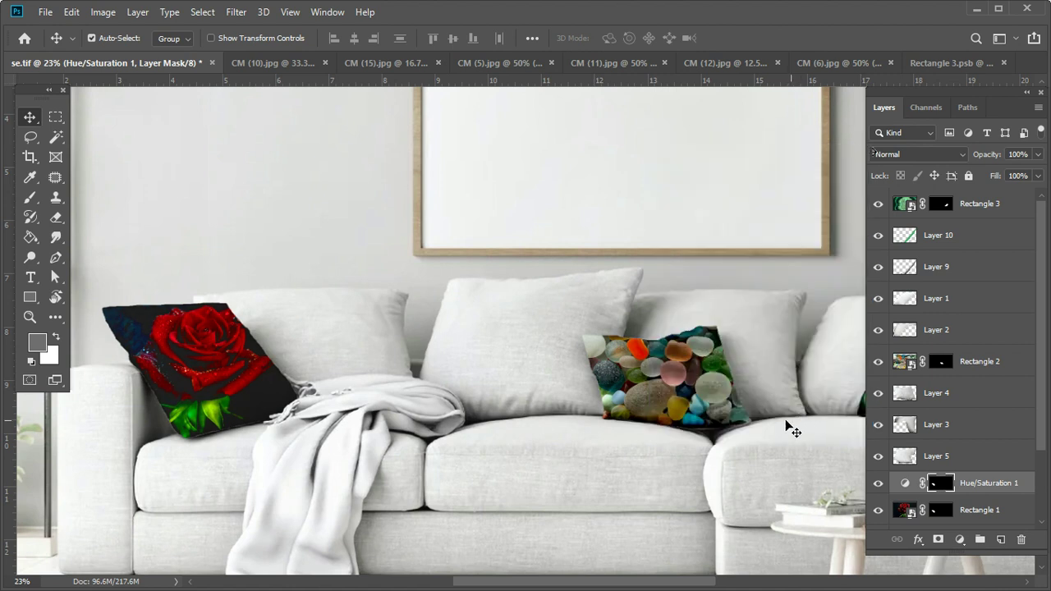
scroll(575, 370, right, 5)
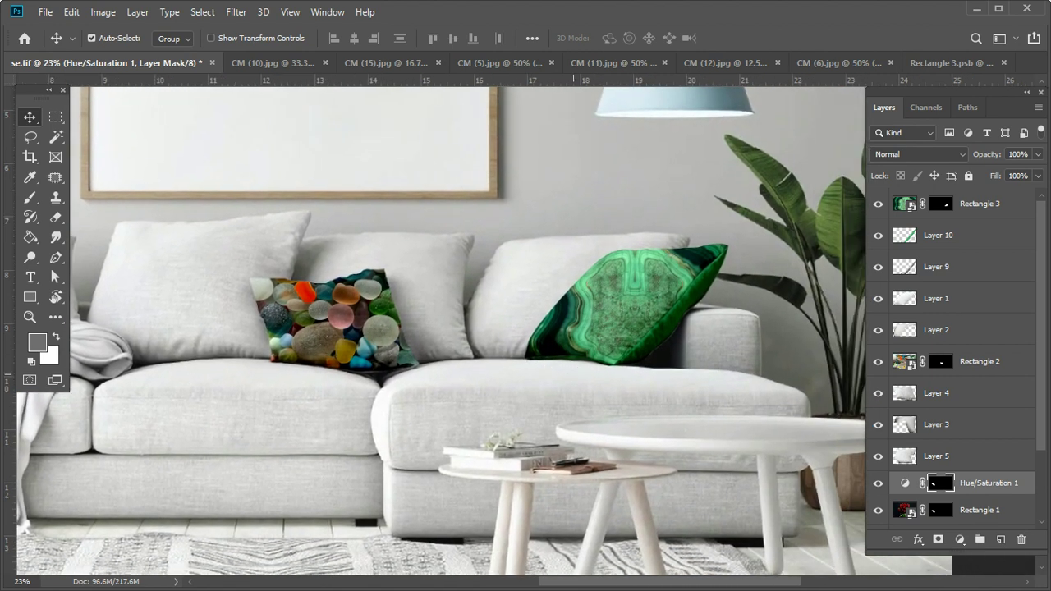
click(875, 206)
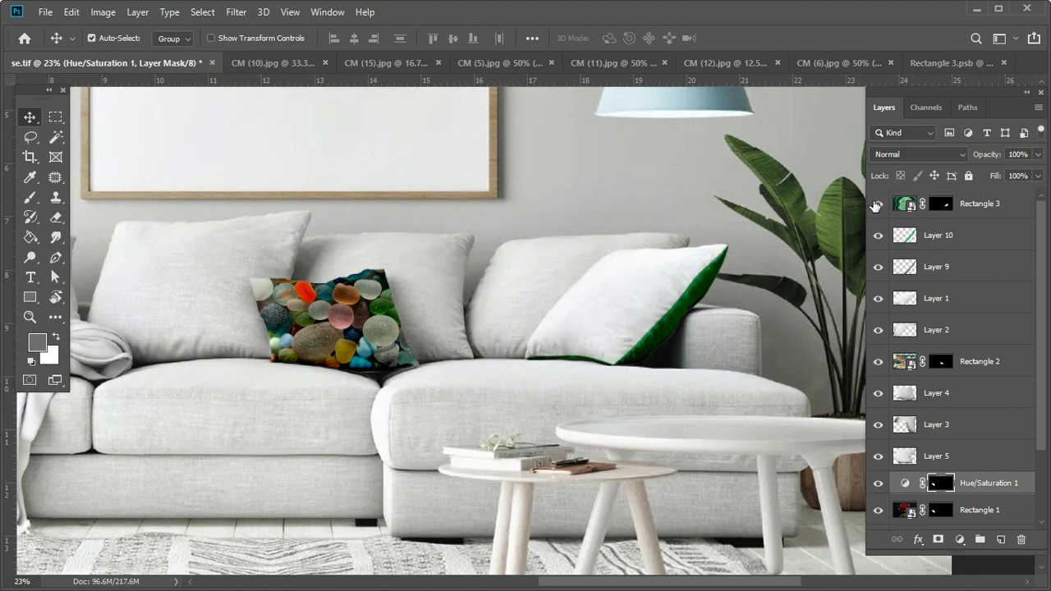
Step: Add a Levels adjustment to the malachite pillow with midtones 1.17 and white point 236
click(1019, 205)
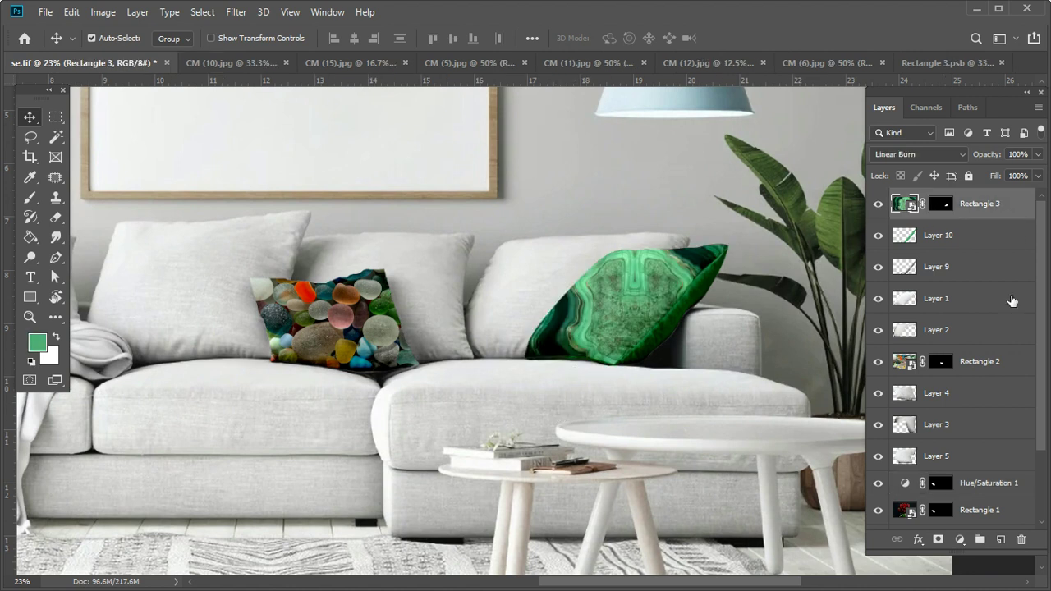
ctrl+click(905, 269)
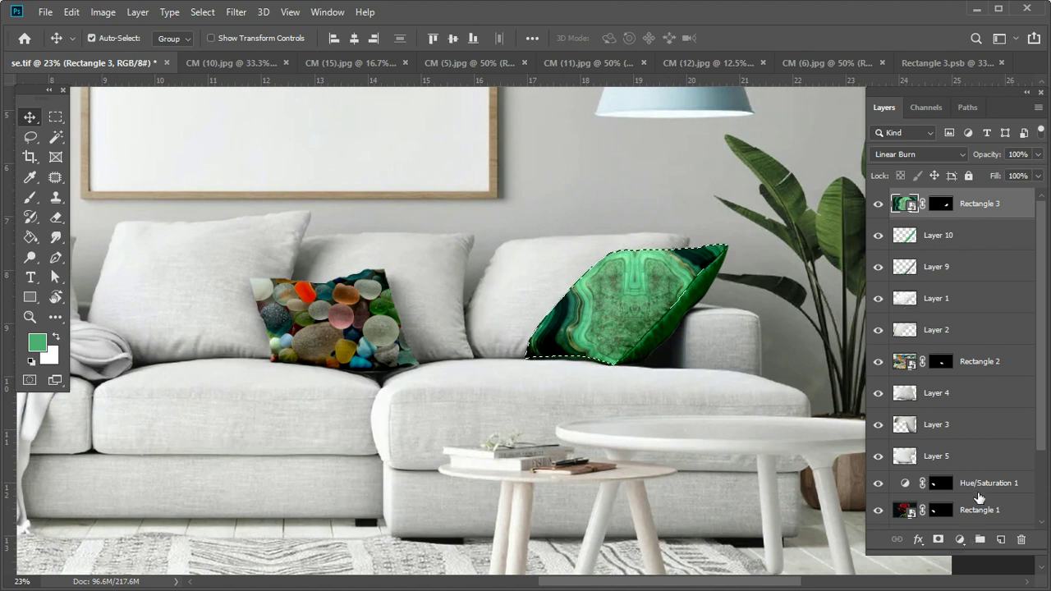
click(959, 540)
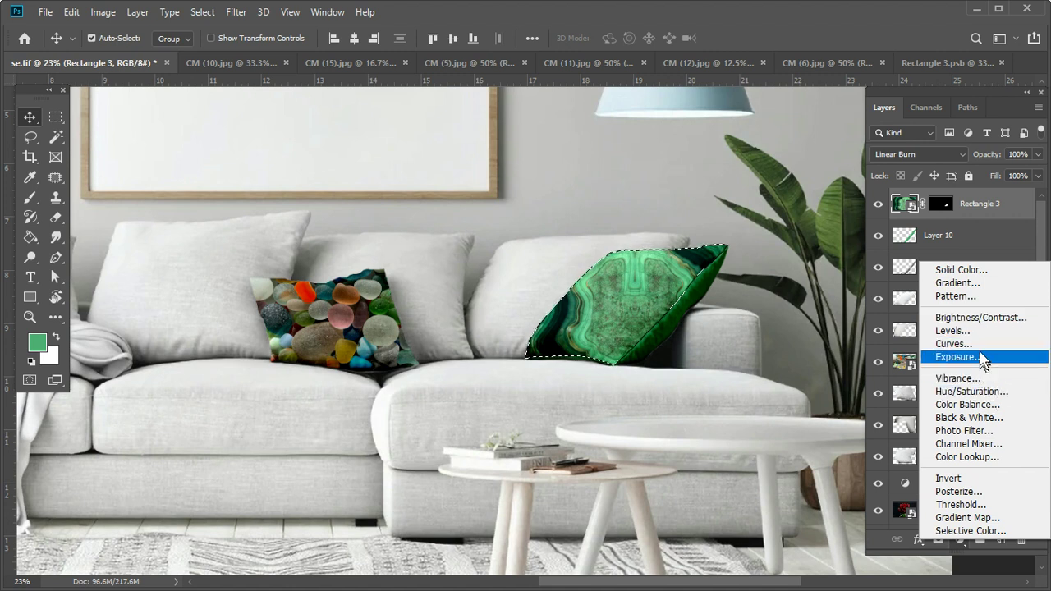
click(977, 331)
drag(733, 149, 299, 170)
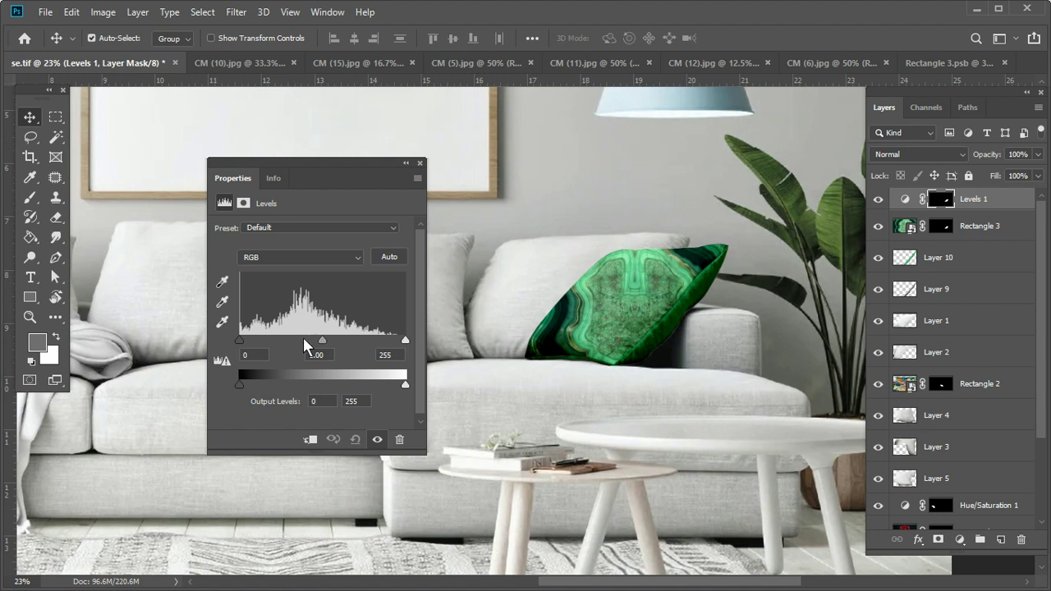
mouse_move(322, 340)
mouse_down()
mouse_move(361, 350)
mouse_move(288, 355)
mouse_move(315, 361)
mouse_up()
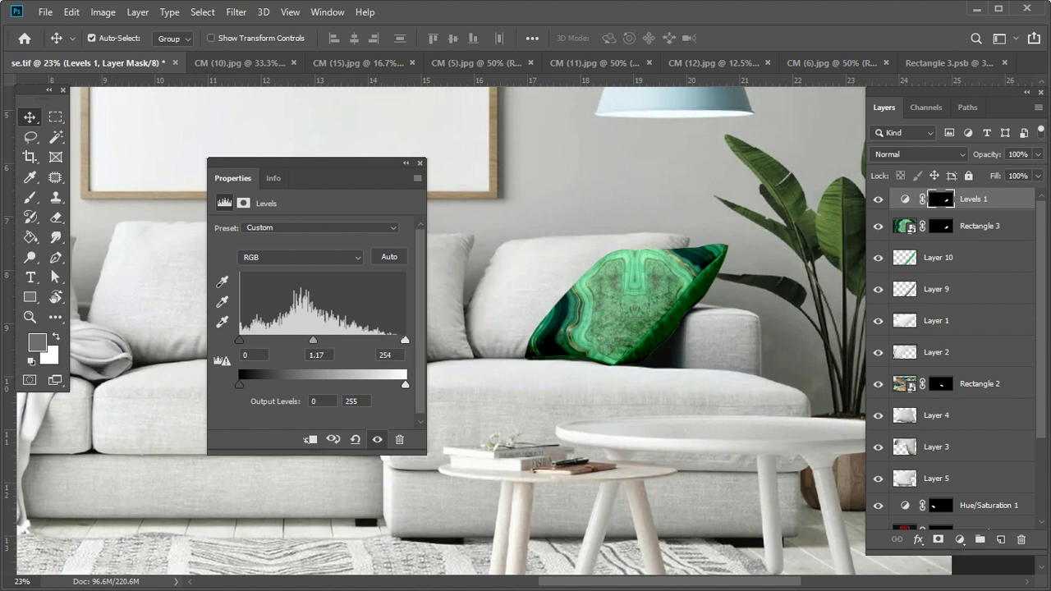
drag(406, 344, 387, 344)
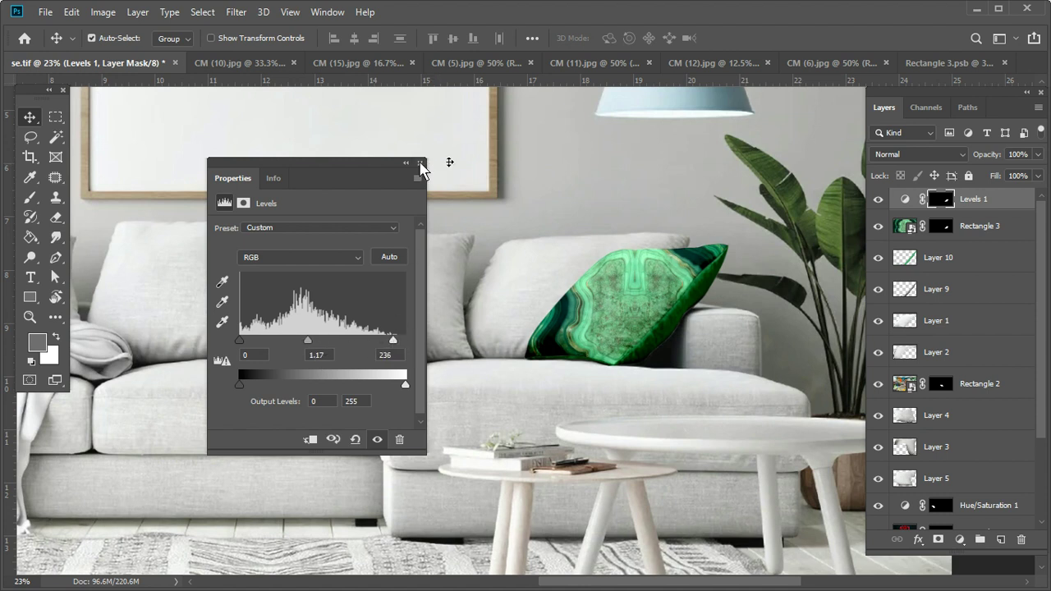
click(421, 164)
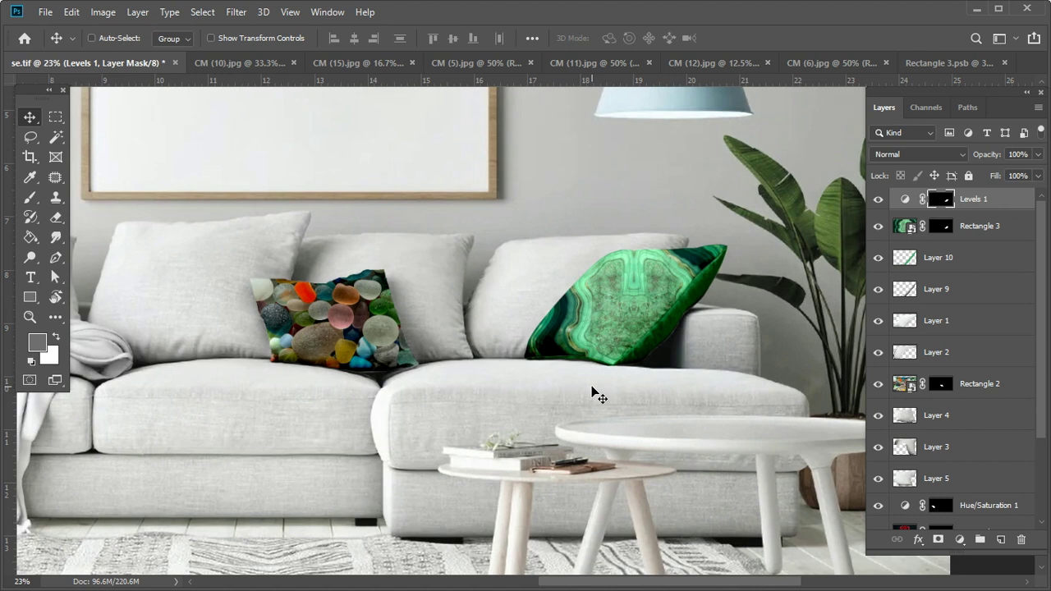
key(ctrl+minus)
key(ctrl+minus)
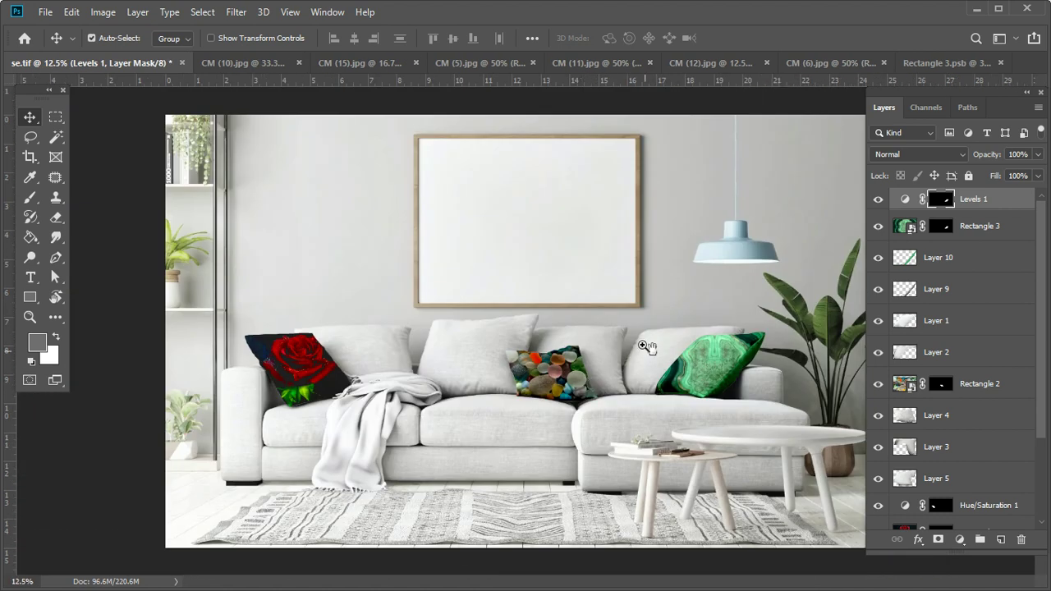
Step: Above Layer 2, draw a 1285 × 830 px green rectangle, Rectangle 4, over the grey pillow
scroll(647, 346, up, 3)
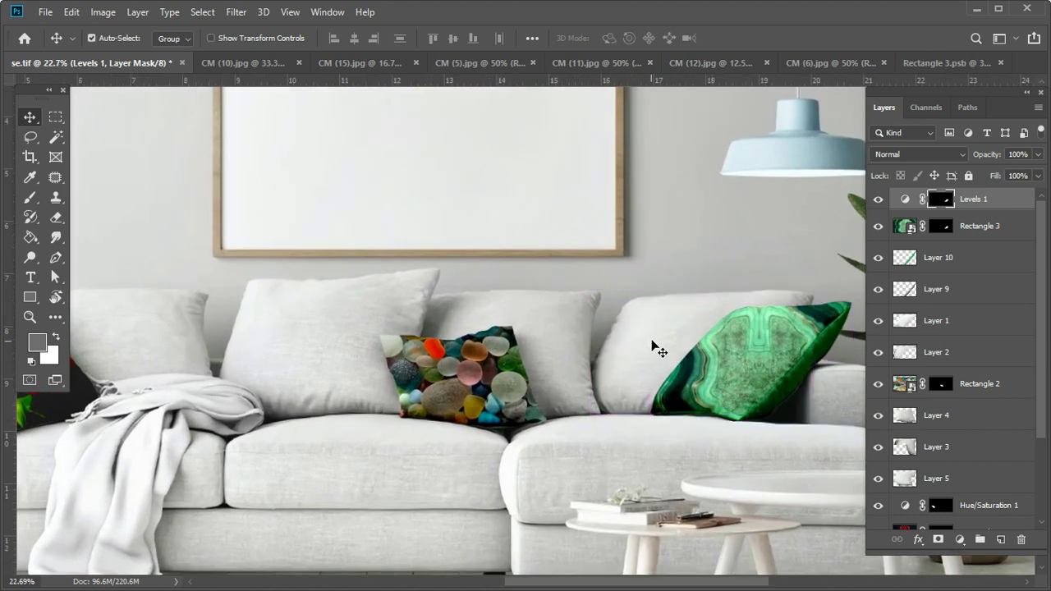
click(653, 347)
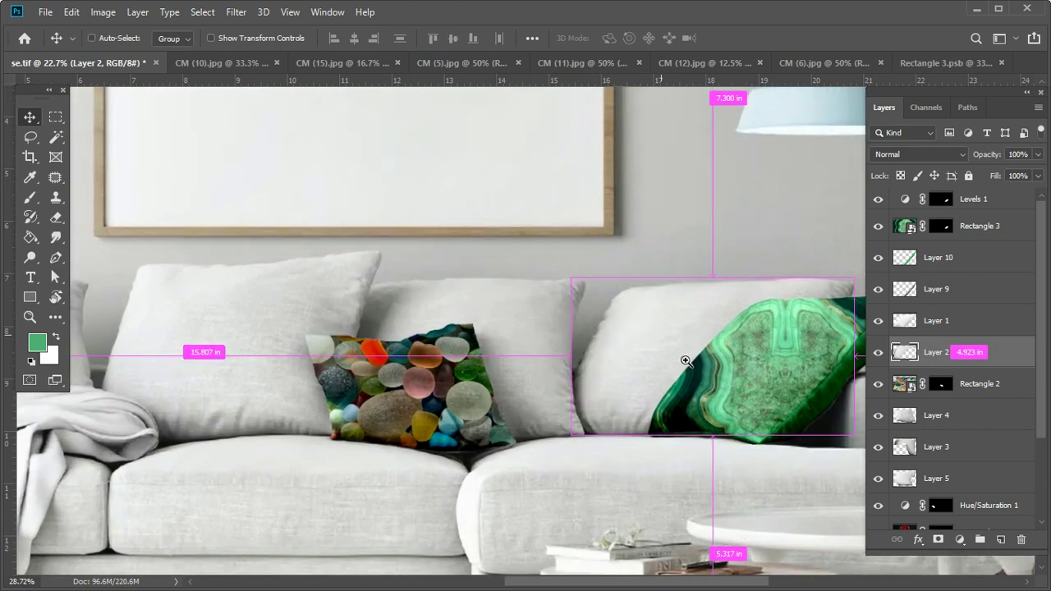
scroll(685, 359, up, 2)
drag(367, 345, 113, 335)
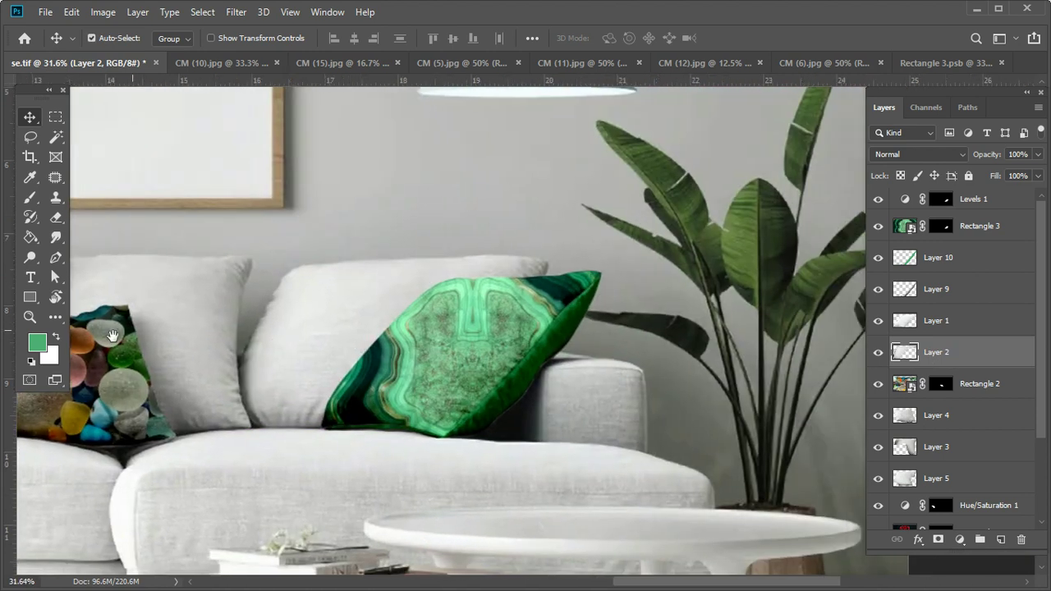
click(29, 298)
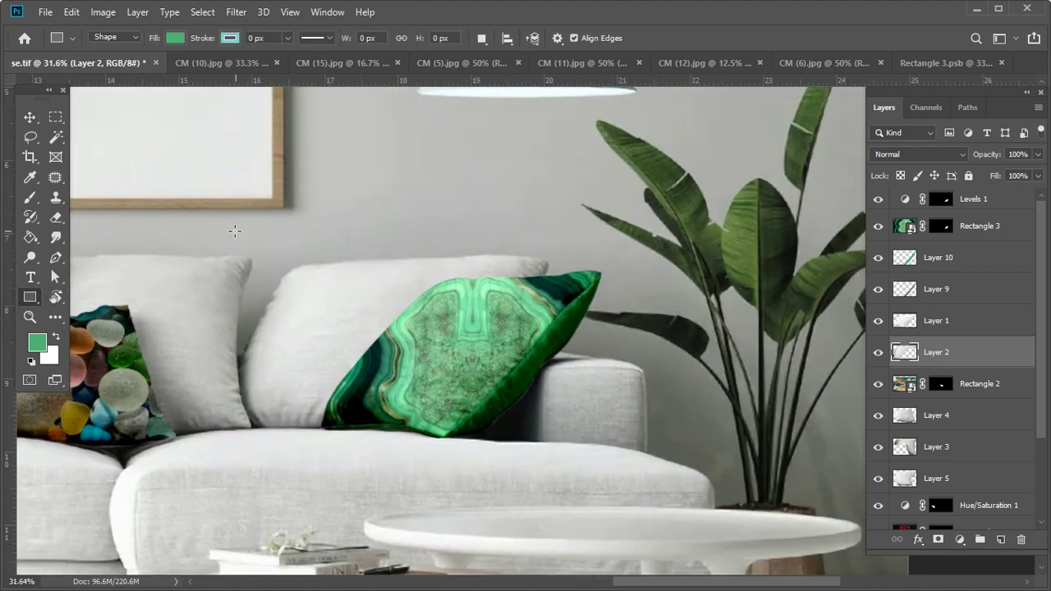
drag(250, 239, 346, 476)
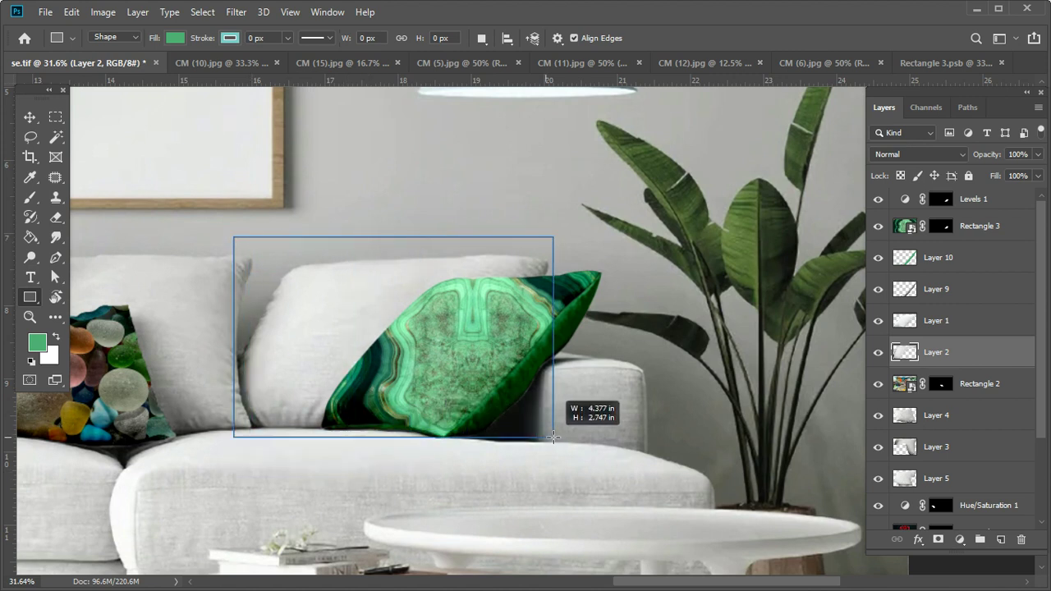
drag(347, 475, 547, 440)
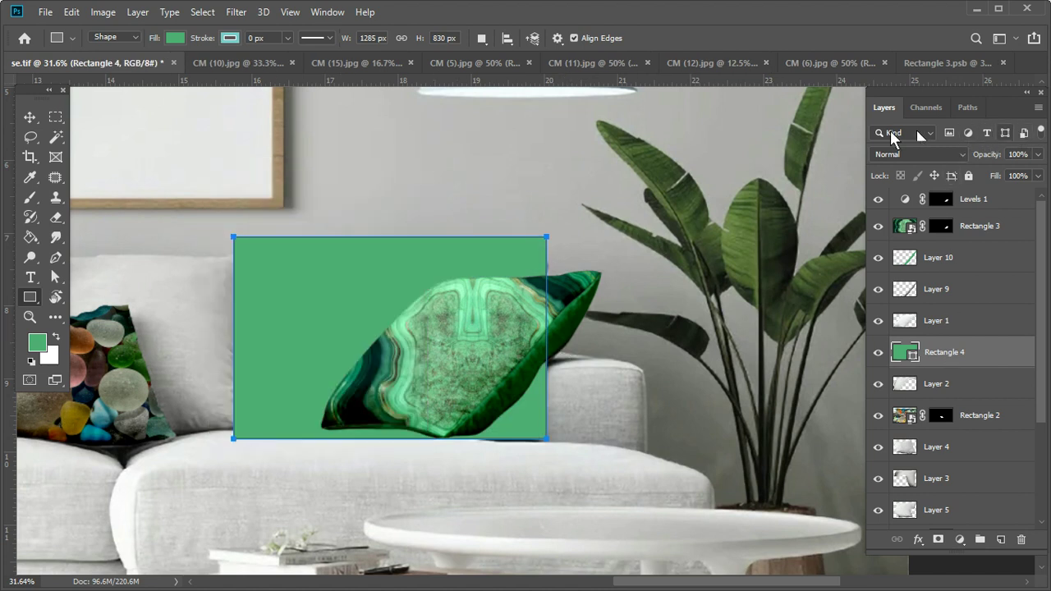
Step: Fill Rectangle 4 with red and toggle nearby layers' visibility to check the result
click(174, 37)
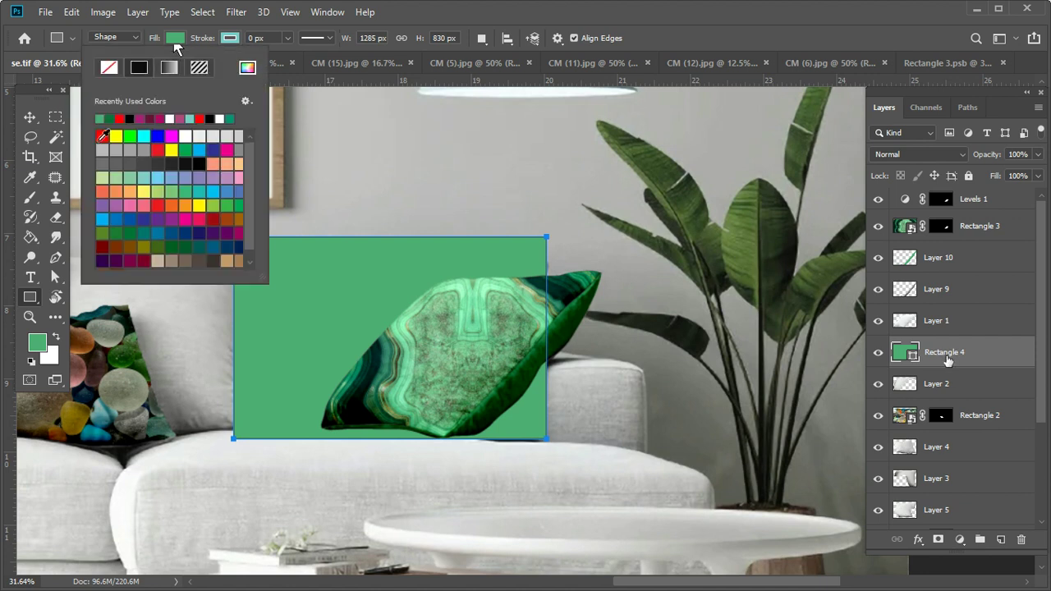
click(102, 135)
click(770, 38)
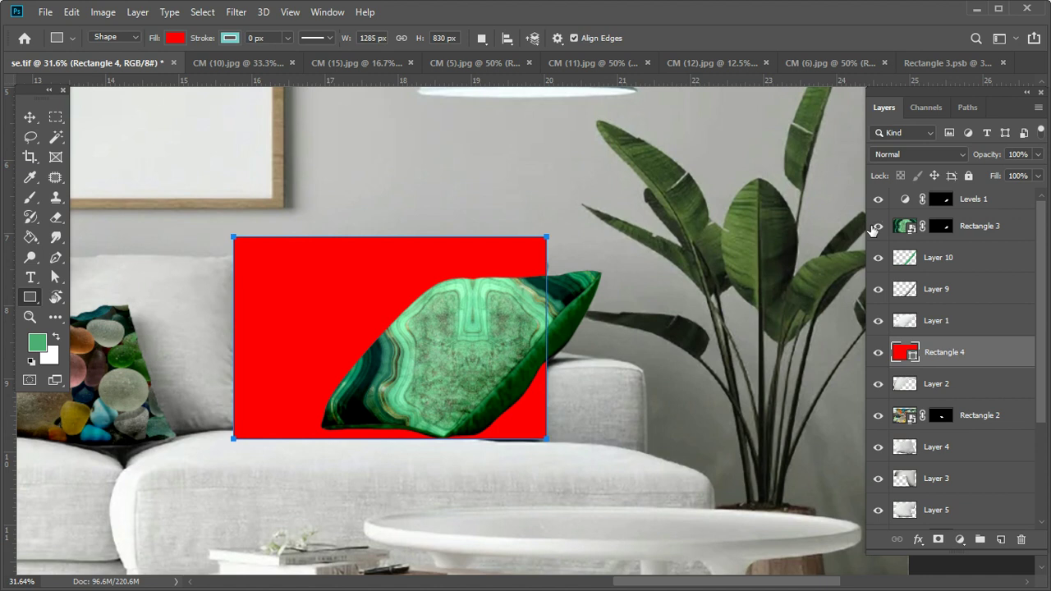
click(876, 228)
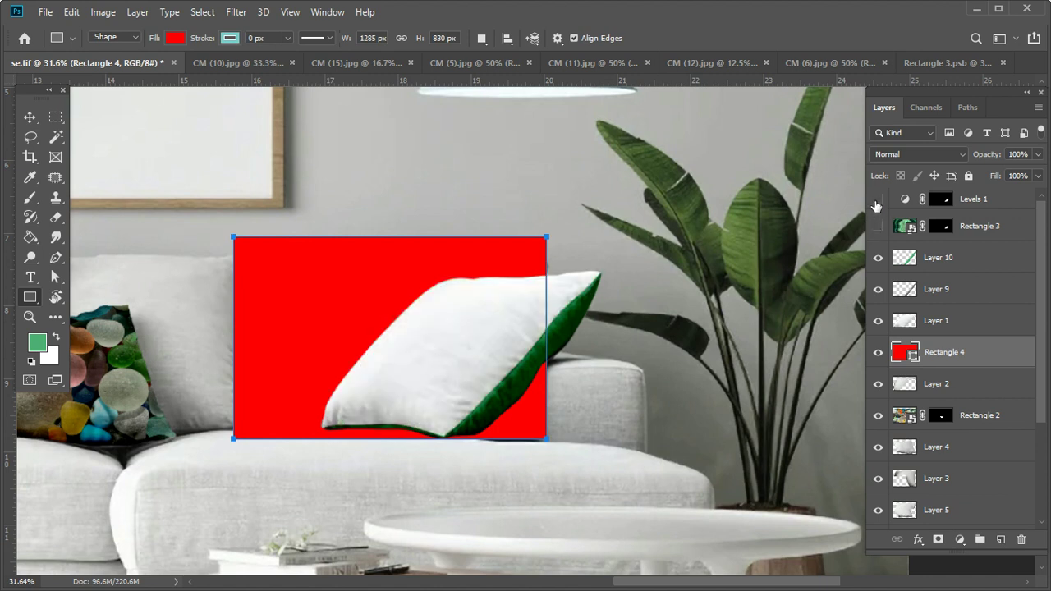
click(878, 226)
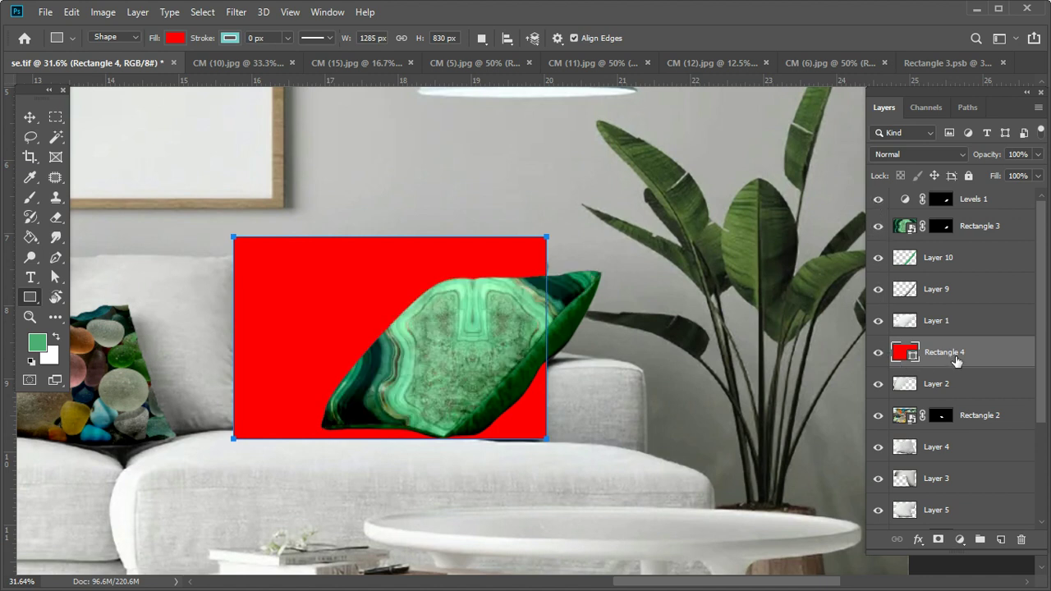
click(879, 352)
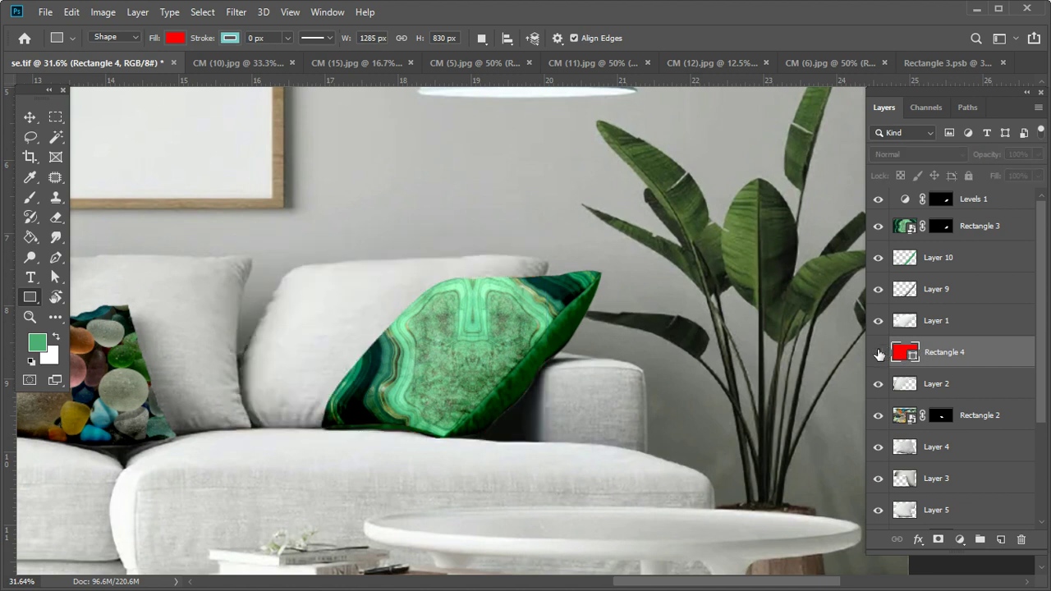
click(879, 353)
click(879, 352)
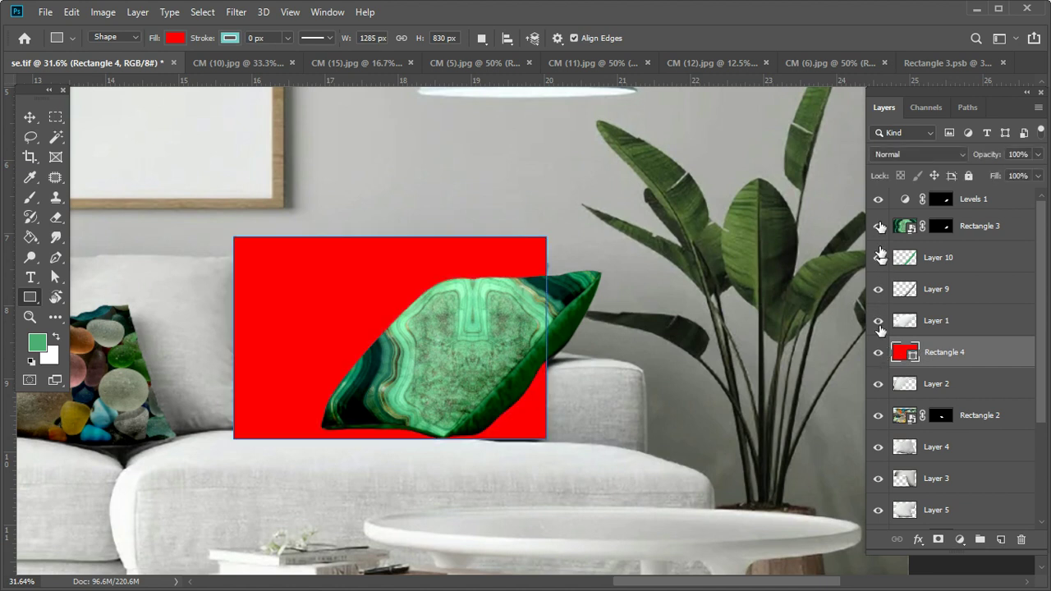
click(880, 331)
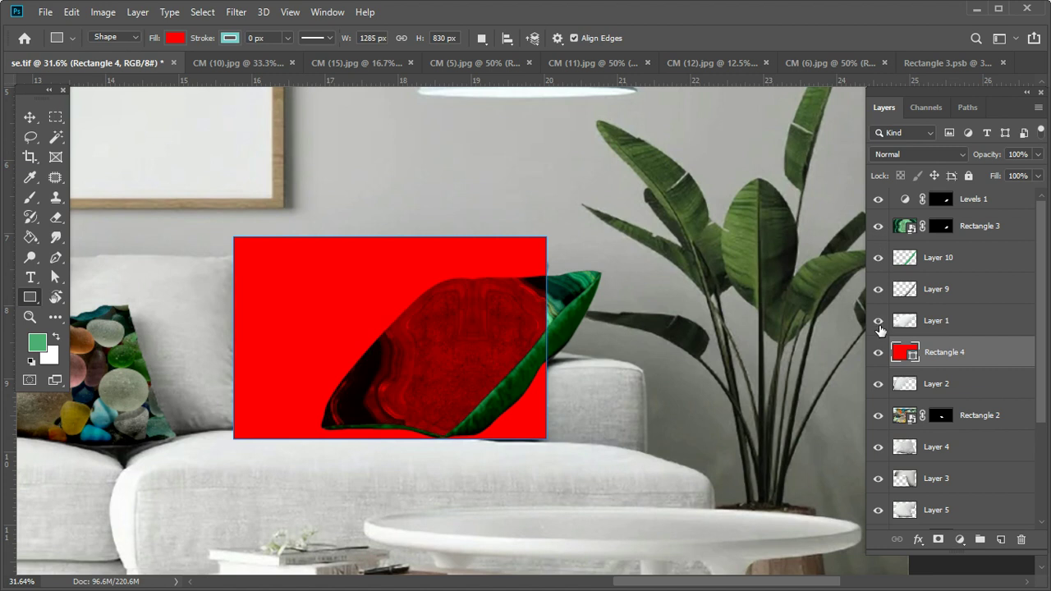
click(879, 321)
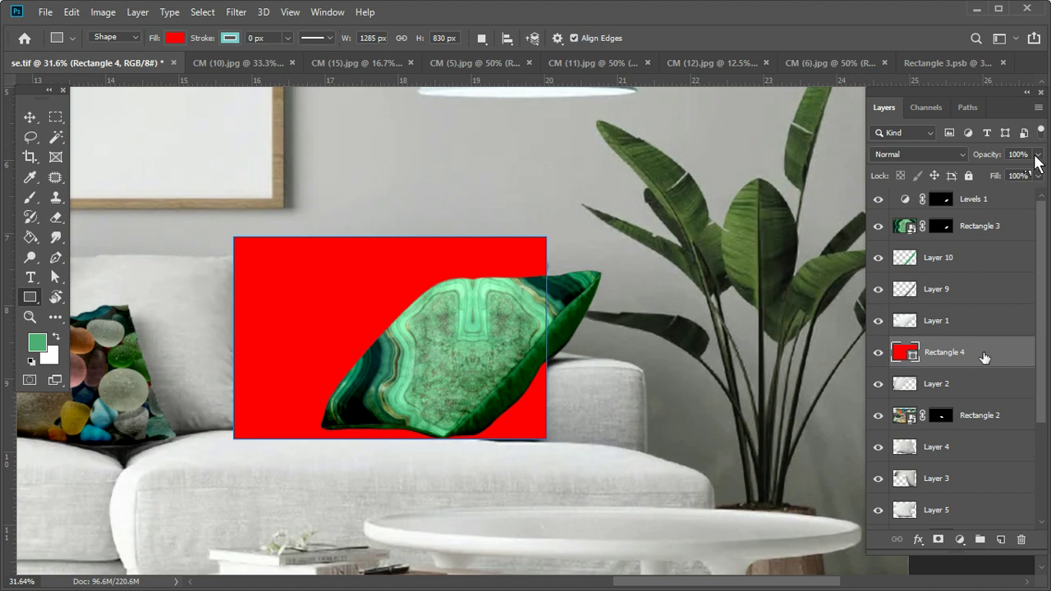
Step: Set Rectangle 4 to 50% opacity and start a warp transform on it
text(50)
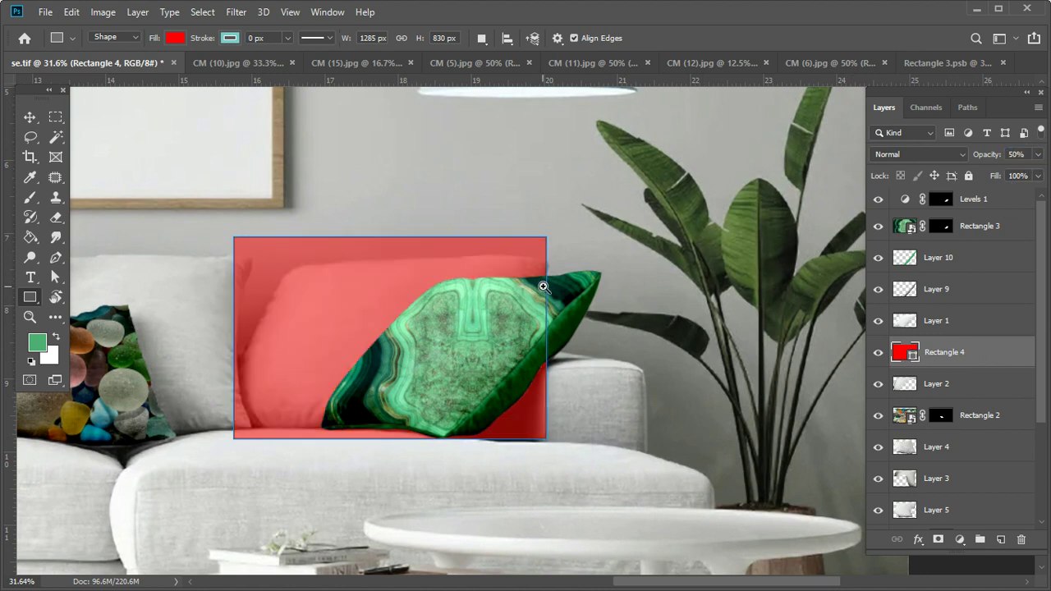
drag(543, 286, 566, 305)
drag(518, 251, 553, 251)
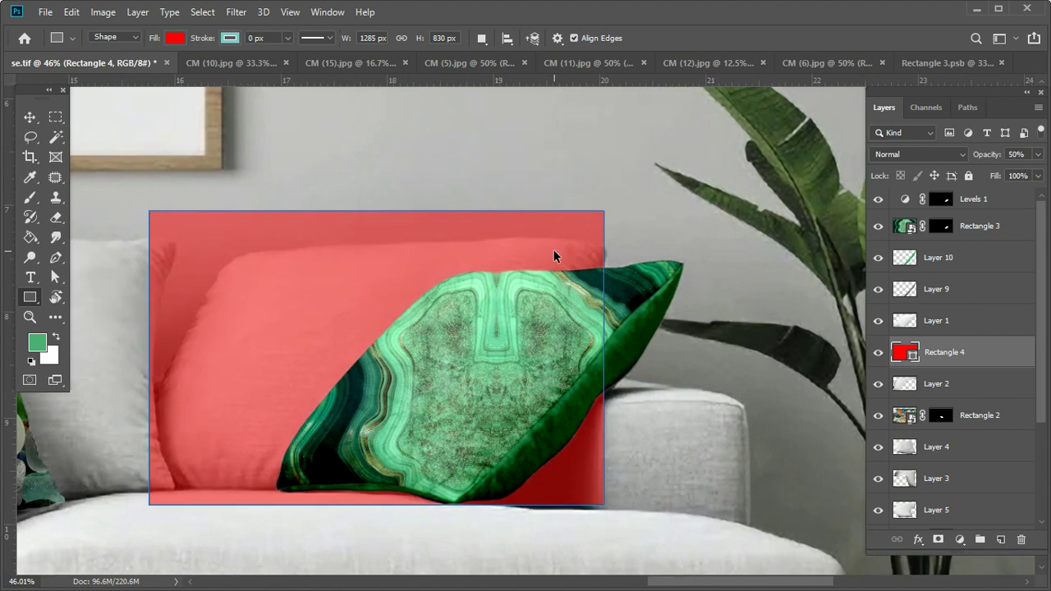
key(ctrl+t)
click(588, 38)
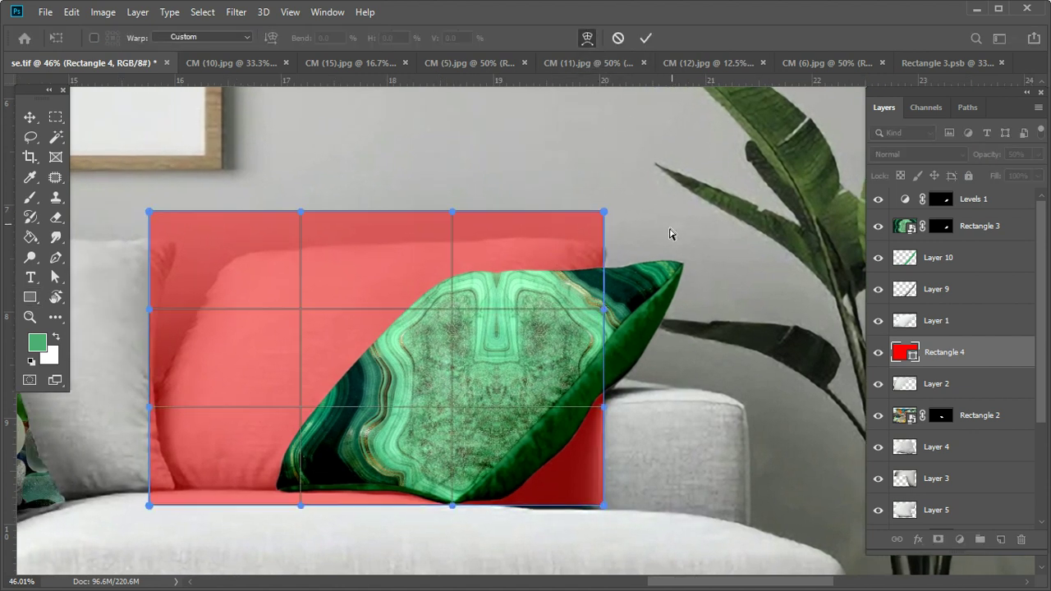
Step: Drag the warp's corners and edges of Rectangle 4 onto the grey pillow's outline
drag(604, 215, 619, 243)
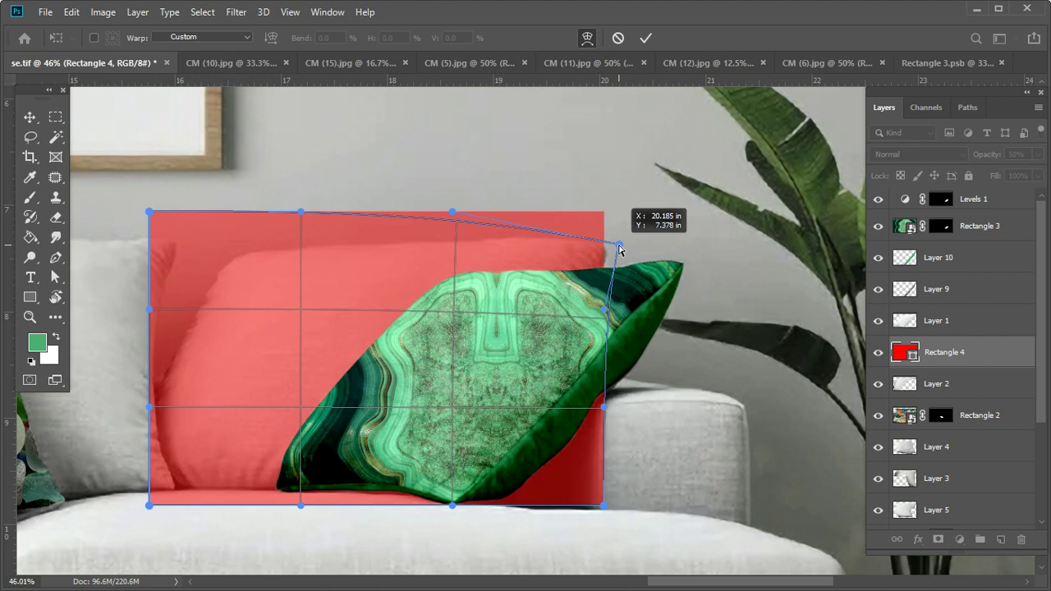
drag(157, 216, 229, 258)
drag(323, 248, 343, 258)
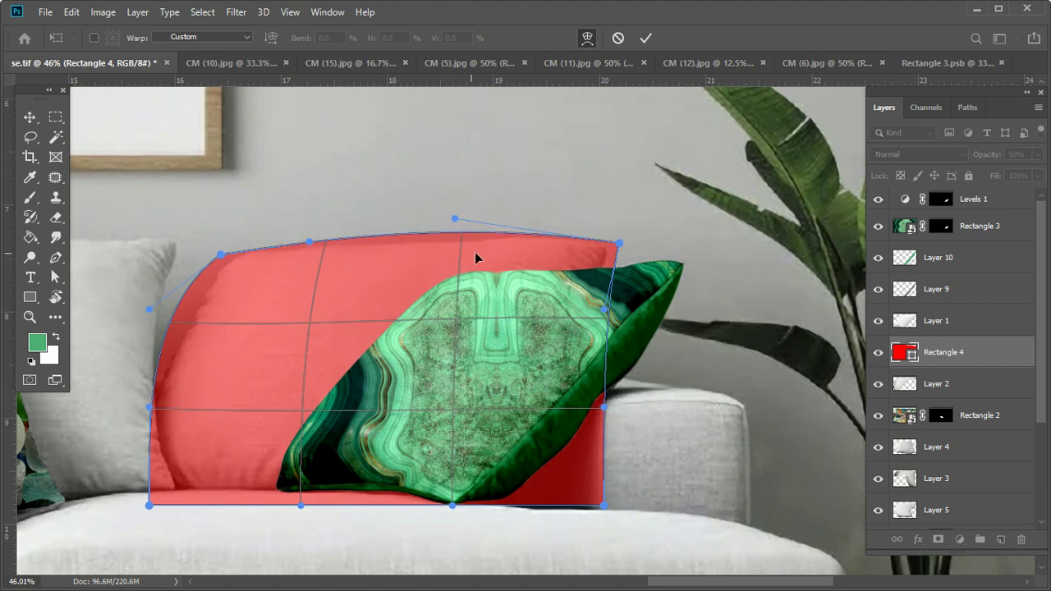
mouse_move(454, 220)
mouse_down()
mouse_move(492, 207)
mouse_move(487, 219)
mouse_up()
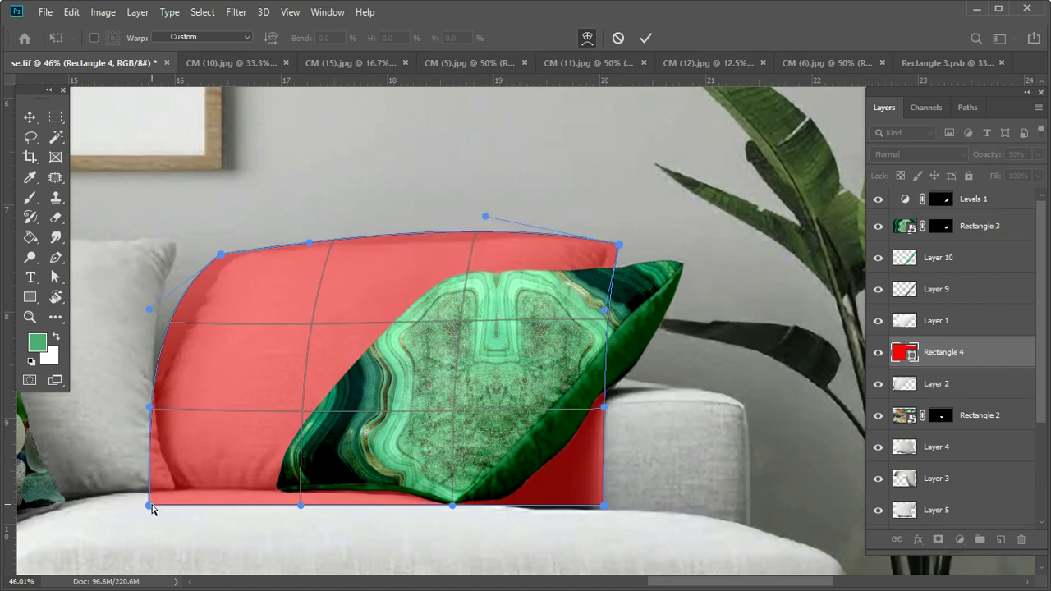
drag(149, 504, 132, 494)
drag(176, 301, 350, 275)
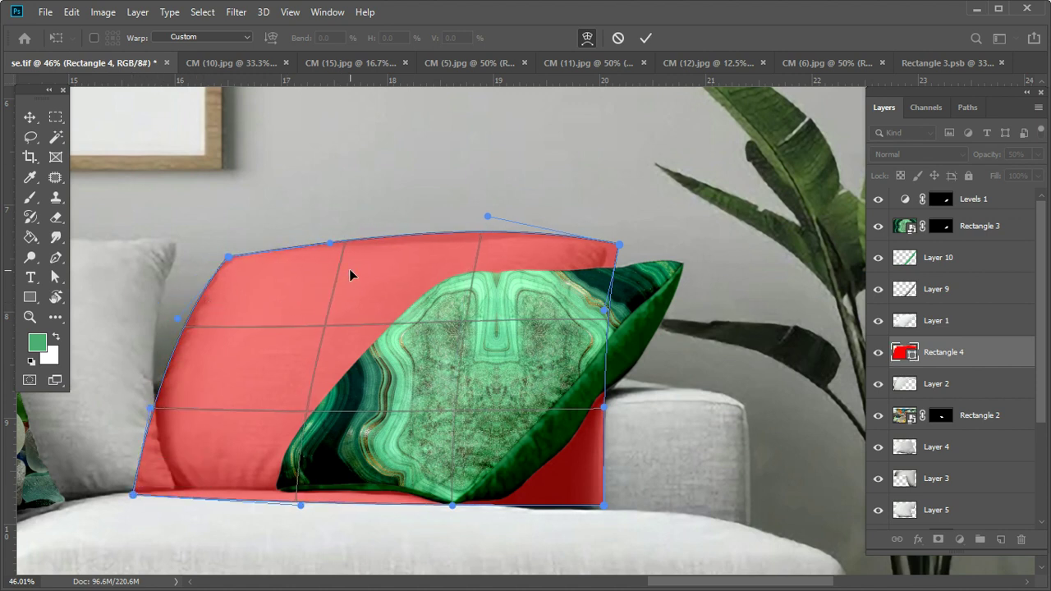
drag(312, 486, 313, 481)
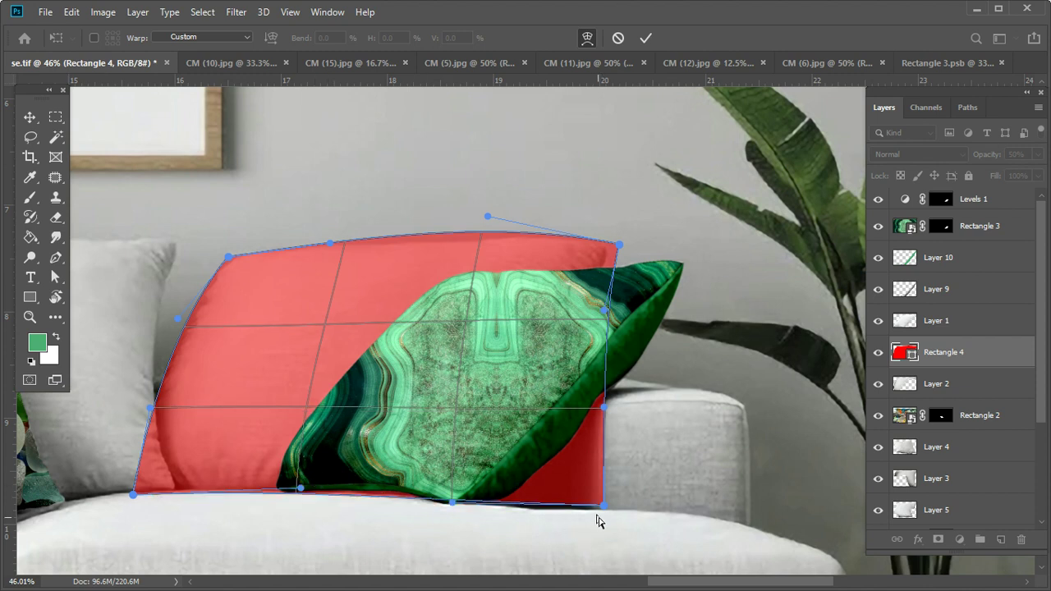
drag(604, 507, 509, 506)
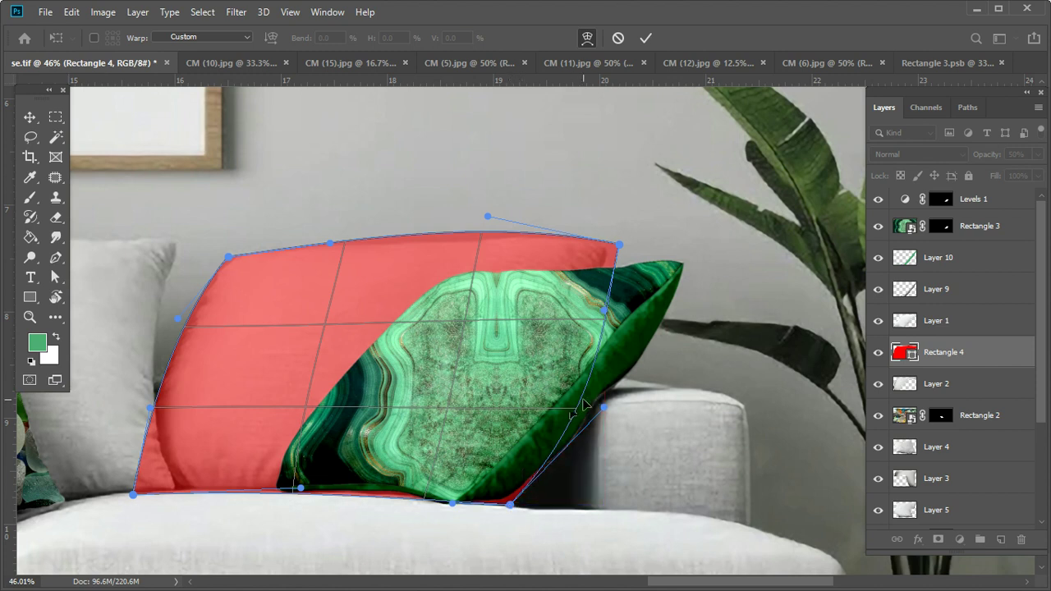
Step: Fine-tune the warp's top-right corner and the curve of the top edge
drag(620, 246, 612, 245)
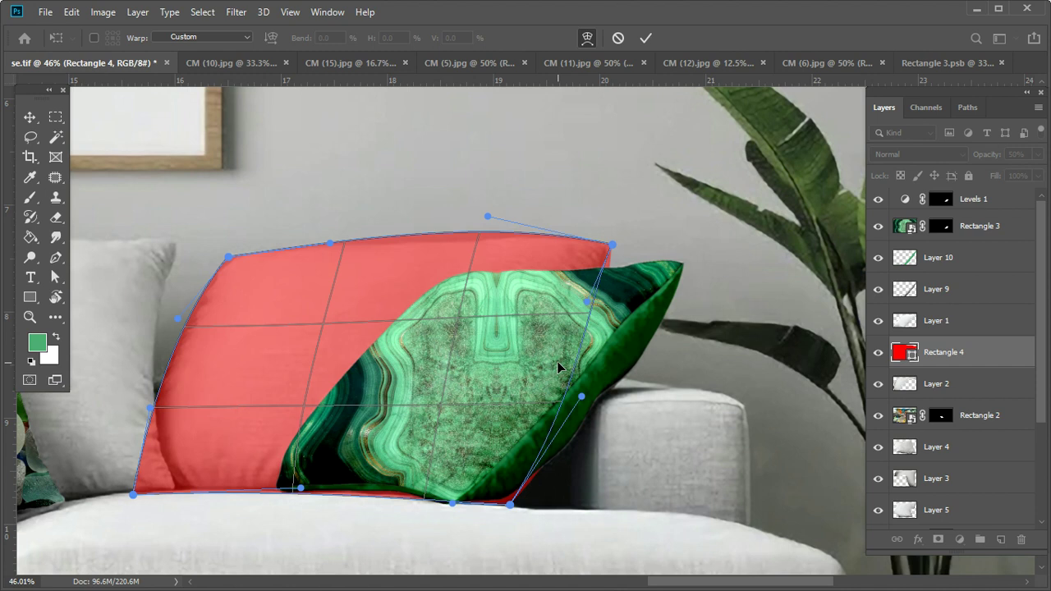
drag(619, 245, 621, 240)
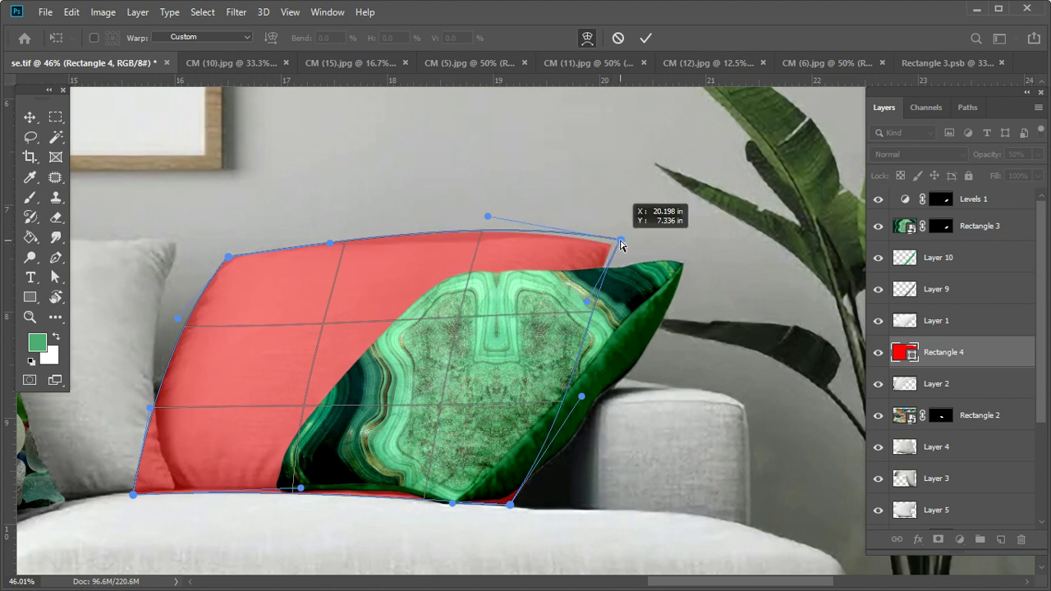
drag(488, 216, 500, 224)
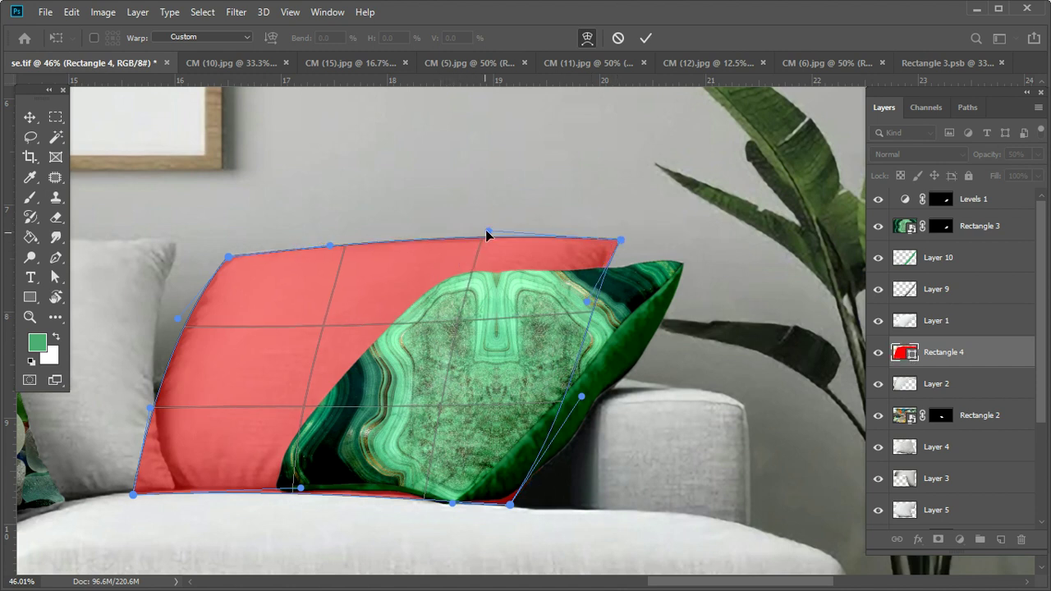
drag(331, 244, 331, 239)
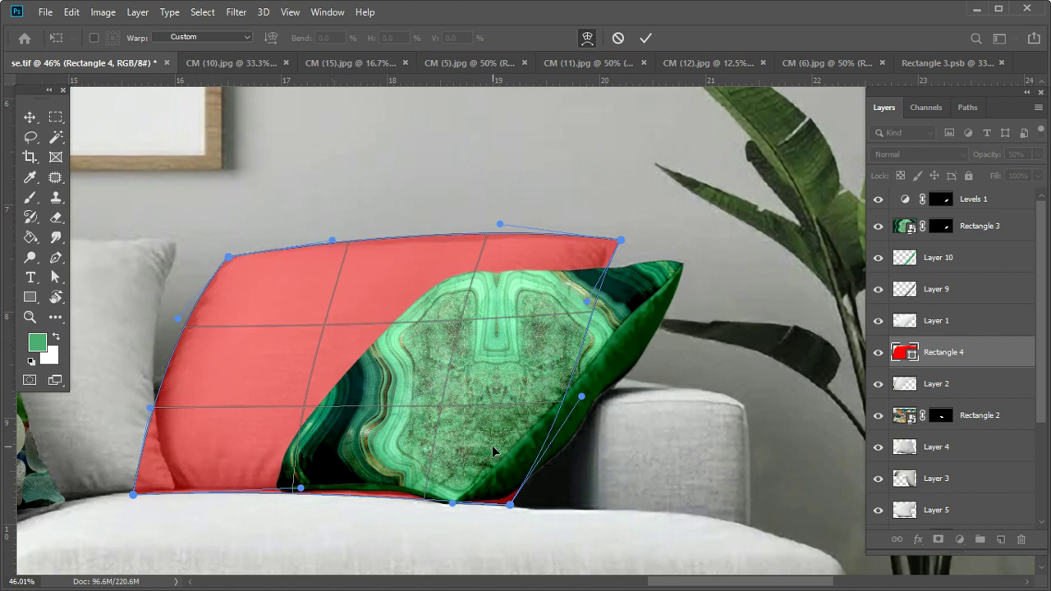
Step: Commit the warp, then undo and rewarp to snap the top-left corner onto the pillow edge
click(646, 38)
right_click(1002, 372)
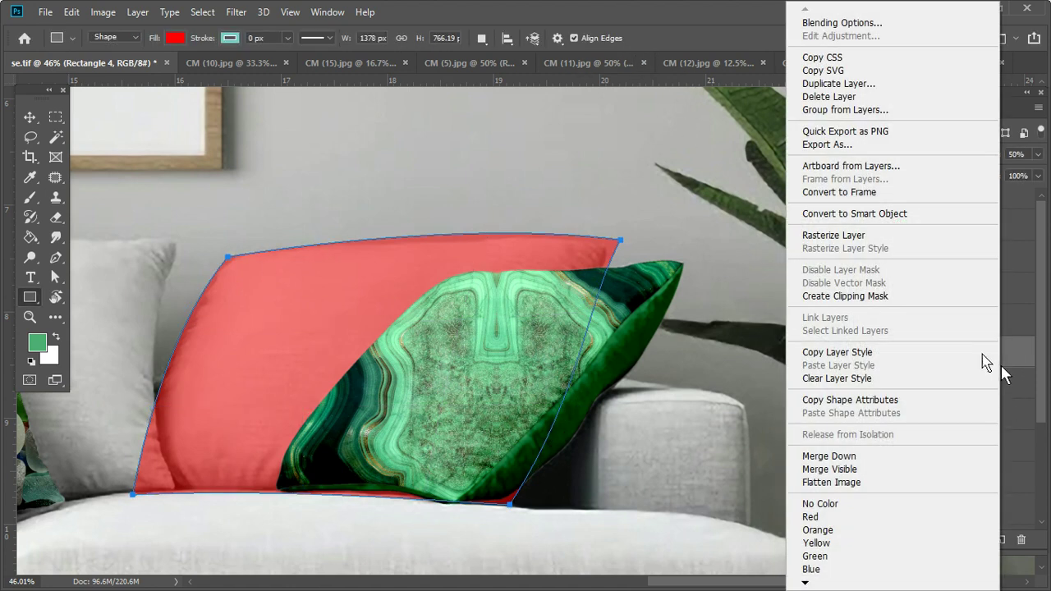
click(902, 216)
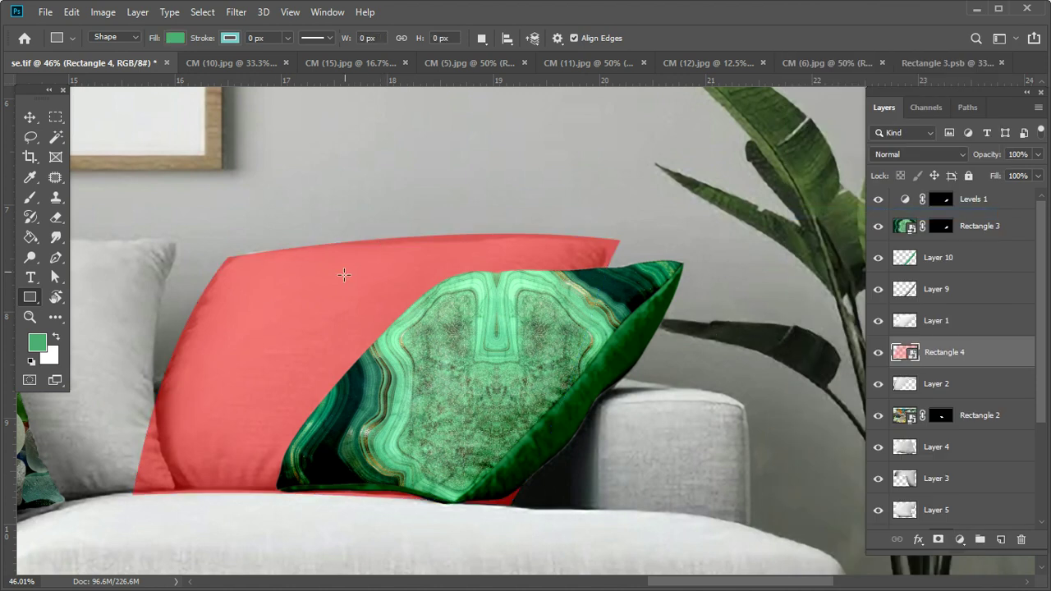
key(ctrl+z)
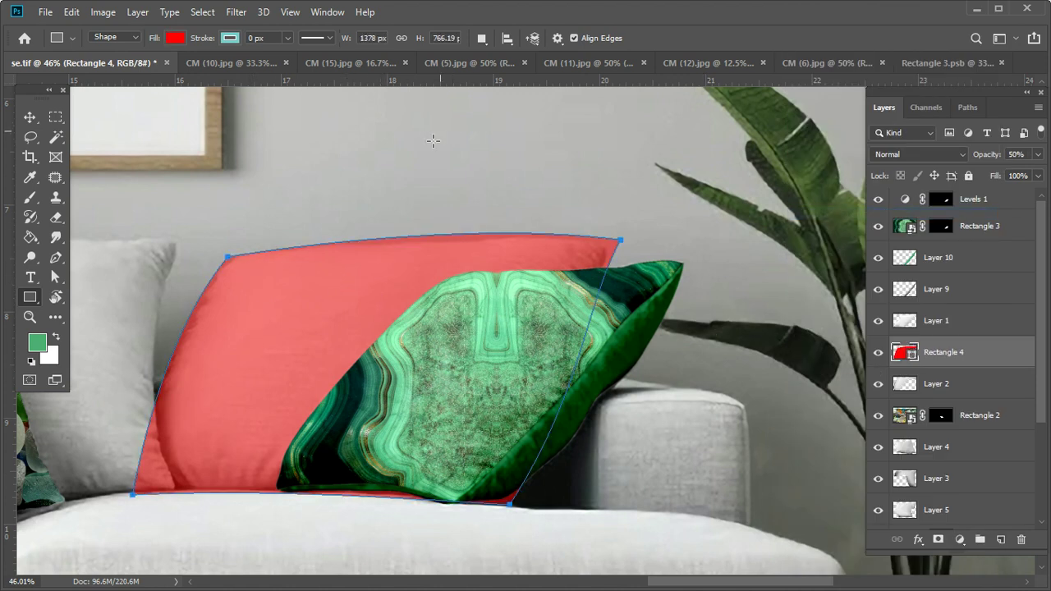
key(ctrl+t)
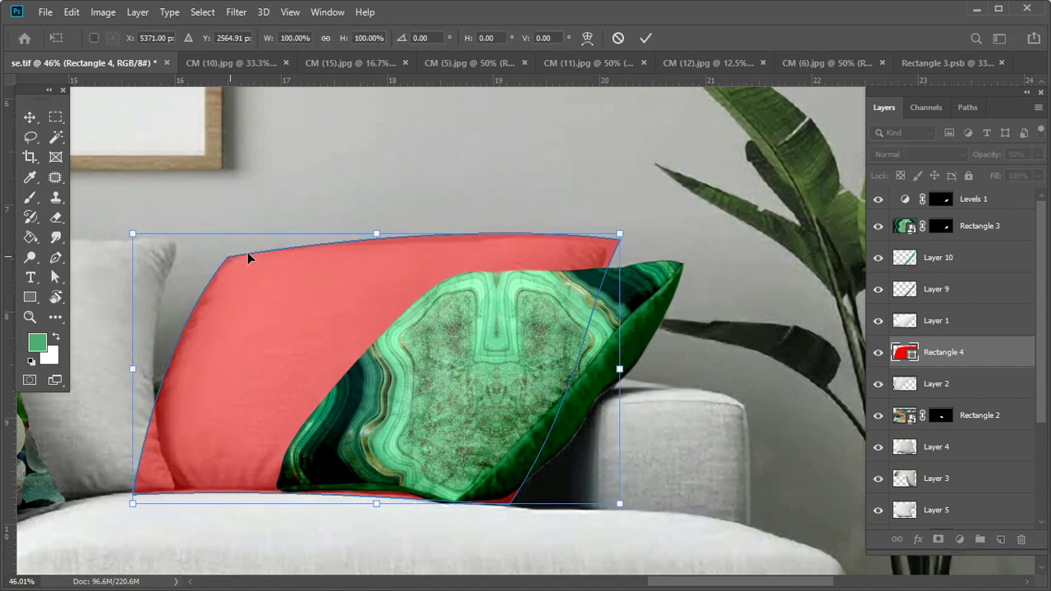
click(589, 37)
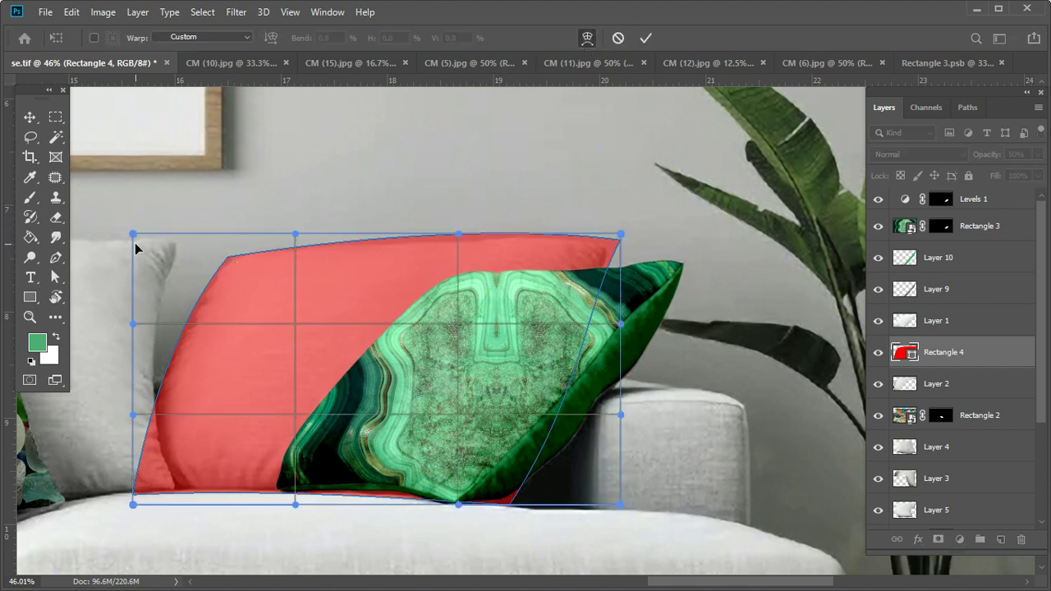
drag(132, 235, 141, 223)
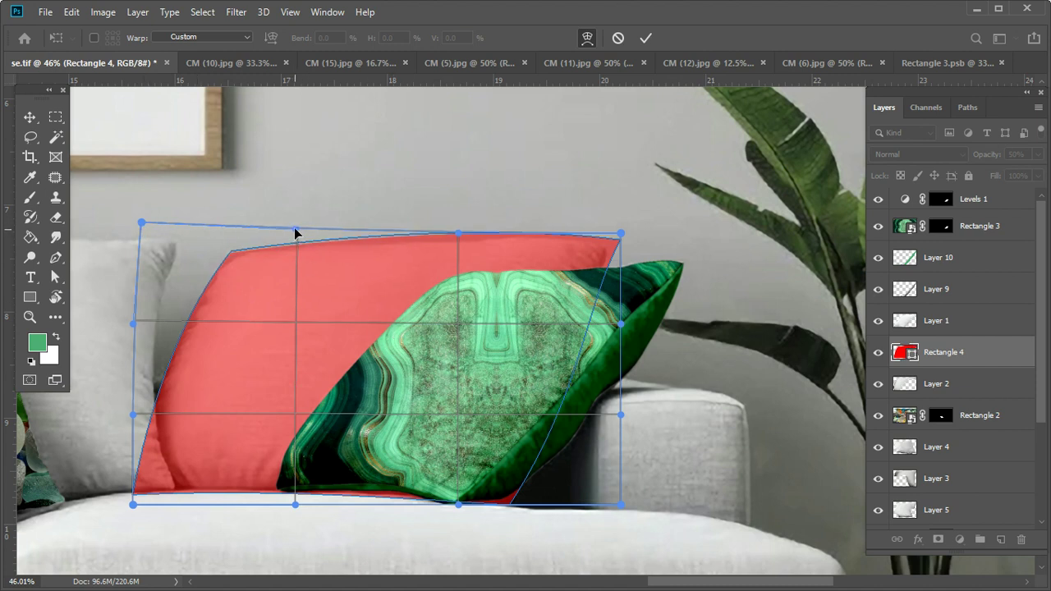
click(645, 38)
Step: Convert Rectangle 4 to a smart object and mask it to Layer 2's pillow outline
right_click(1017, 355)
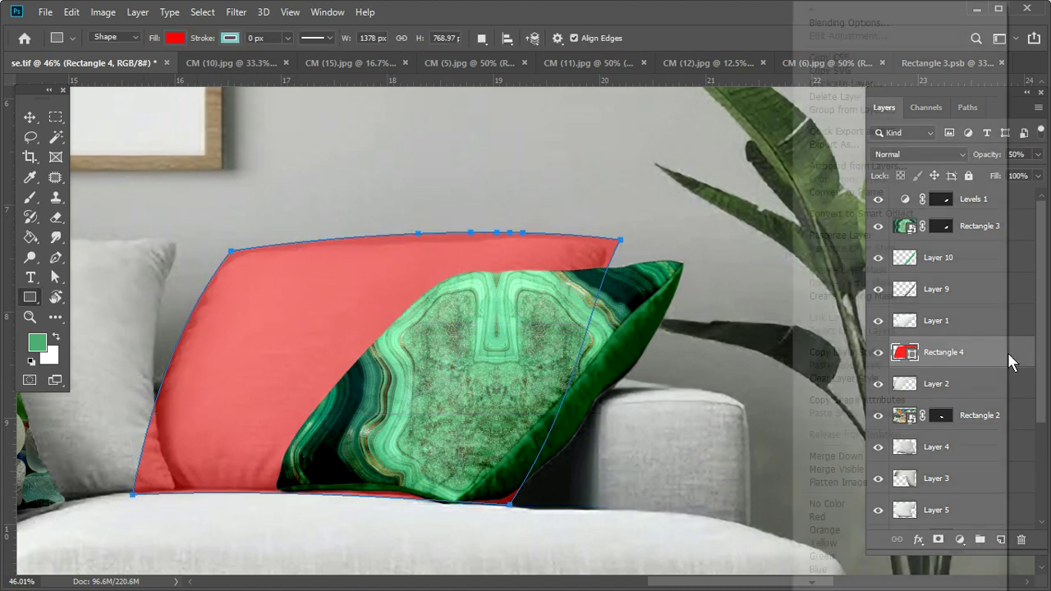
click(920, 215)
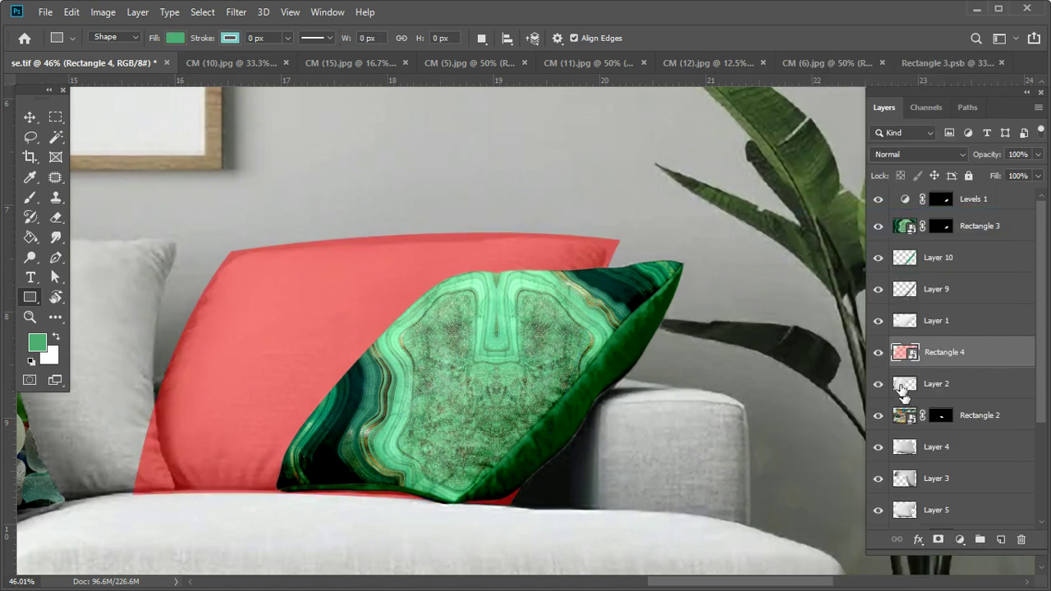
ctrl+click(905, 388)
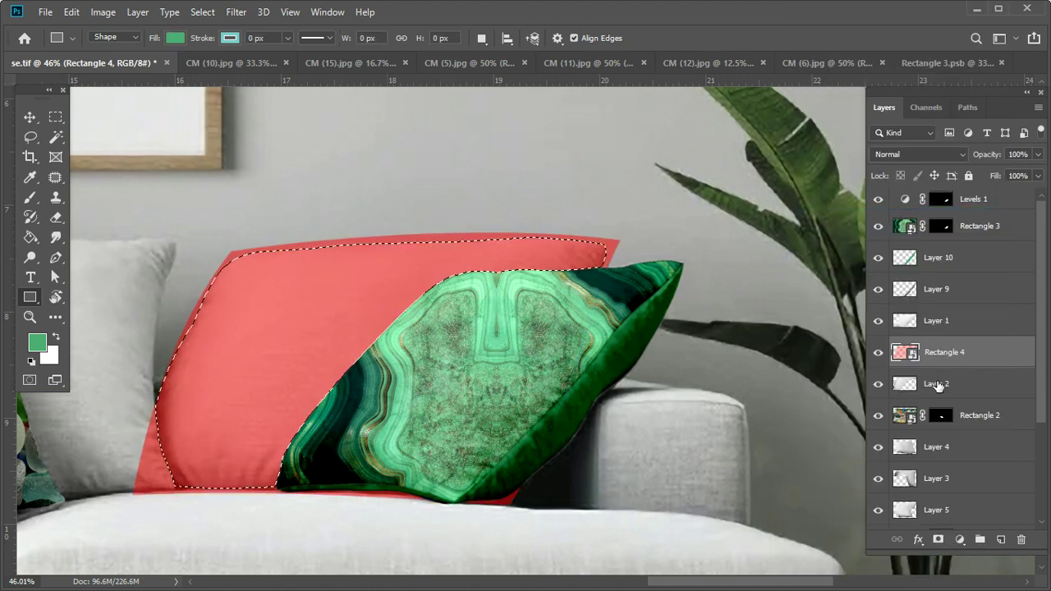
drag(967, 388, 943, 535)
click(938, 540)
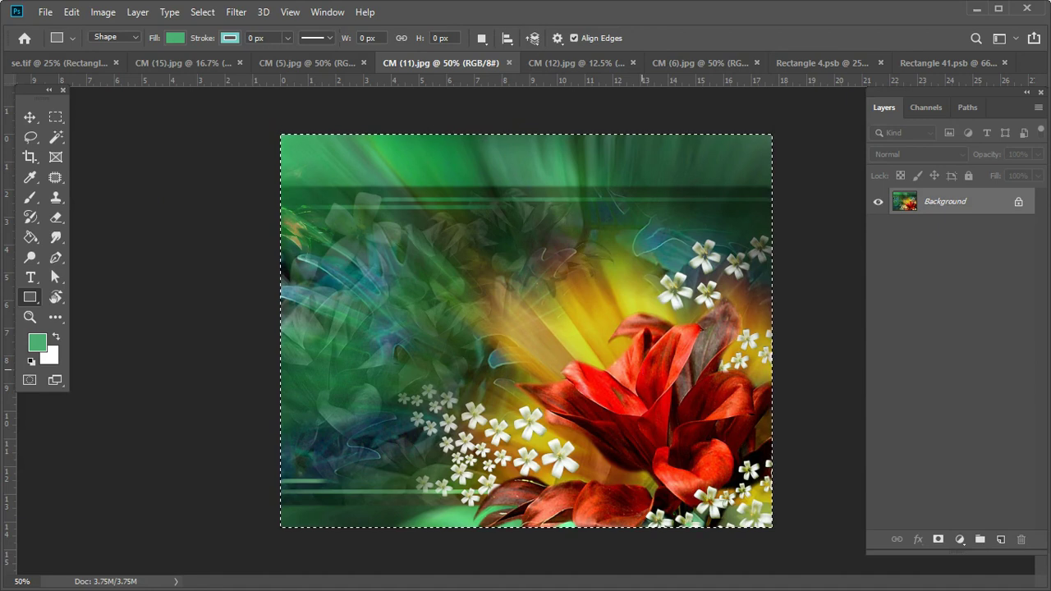
Step: Copy the flower image from CM (11).jpg and close the old smart object contents
click(74, 11)
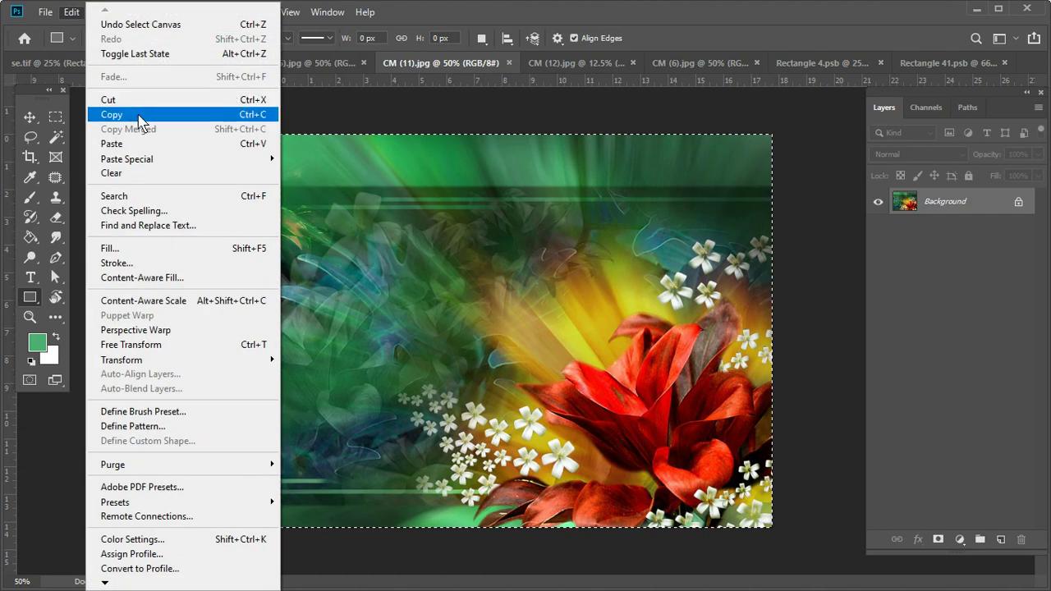
click(138, 121)
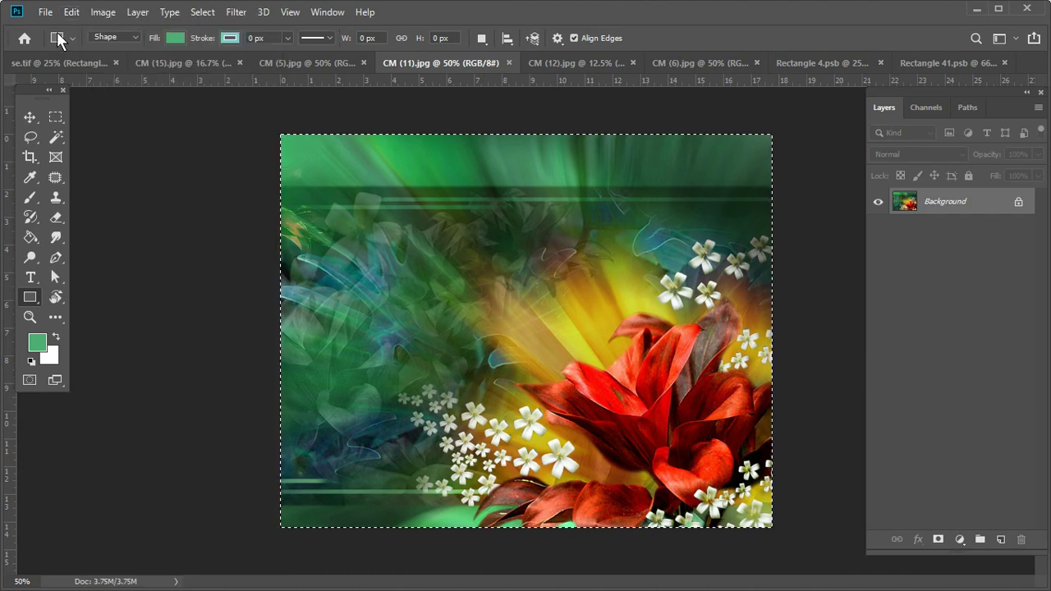
click(880, 62)
click(902, 62)
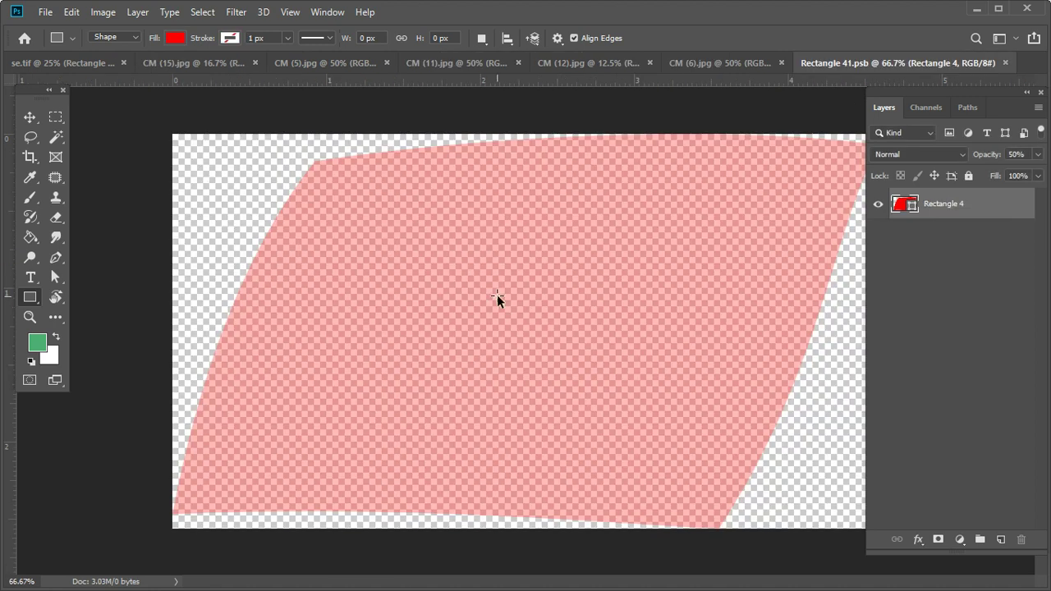
Step: Paste the flower image into Rectangle 41.psb, flip it horizontally and scale it to about 108%
key(ctrl+v)
scroll(525, 304, down, 1)
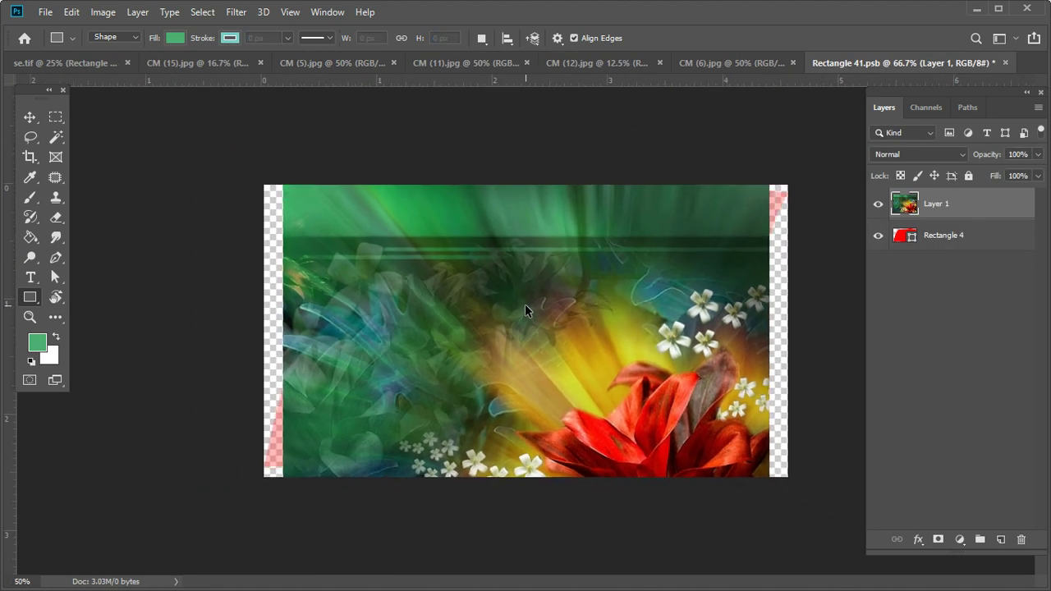
scroll(525, 306, down, 1)
key(ctrl+t)
right_click(526, 306)
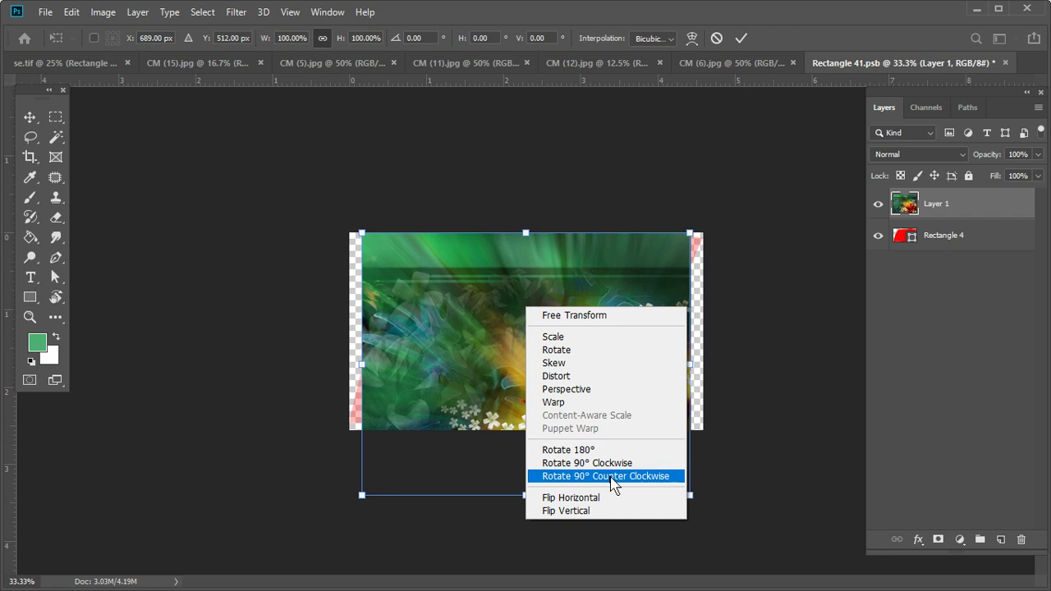
click(605, 499)
mouse_move(574, 343)
mouse_down()
mouse_move(584, 282)
mouse_move(565, 278)
mouse_up()
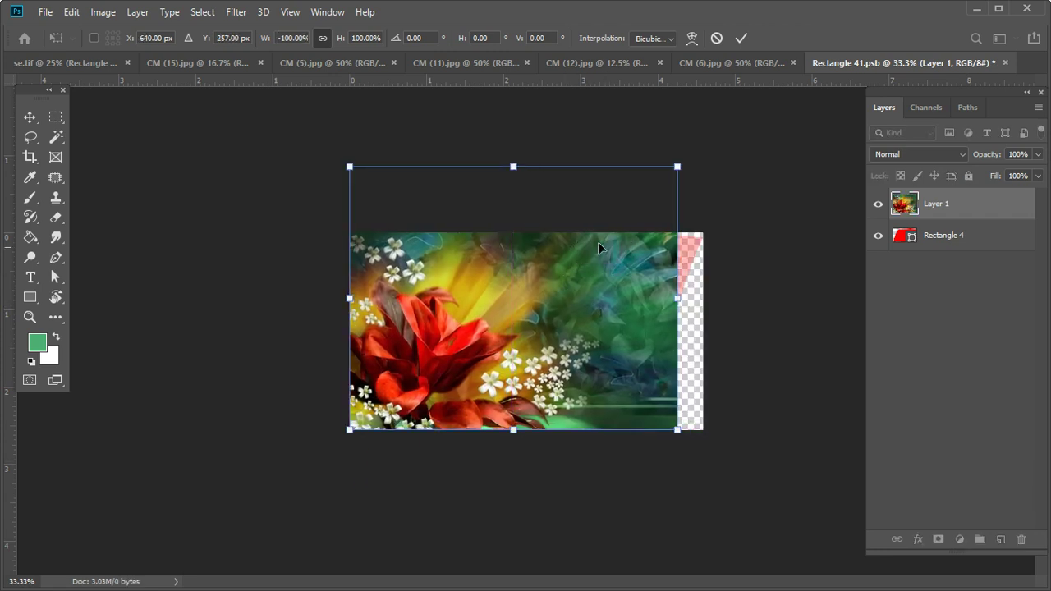
drag(678, 167, 708, 155)
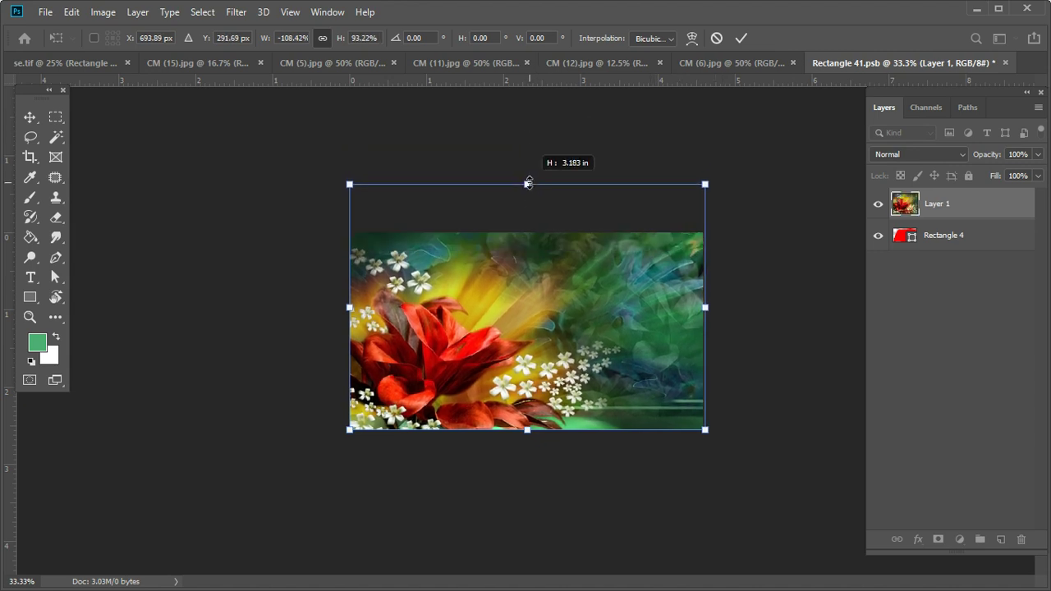
drag(527, 143, 527, 177)
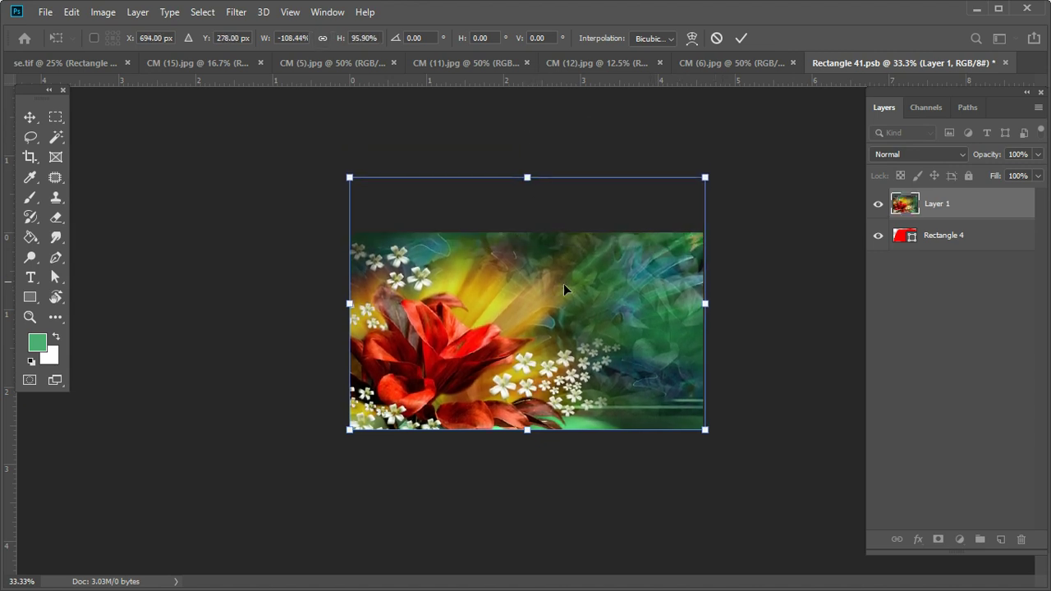
click(743, 38)
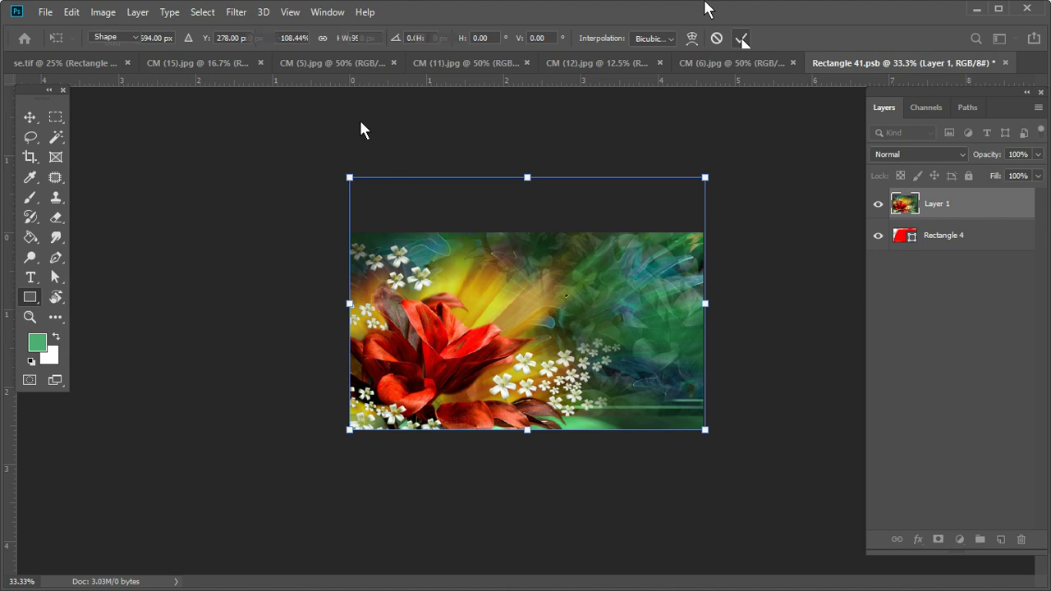
Step: Save the smart object contents and return to the se.tif sofa mockup
click(47, 14)
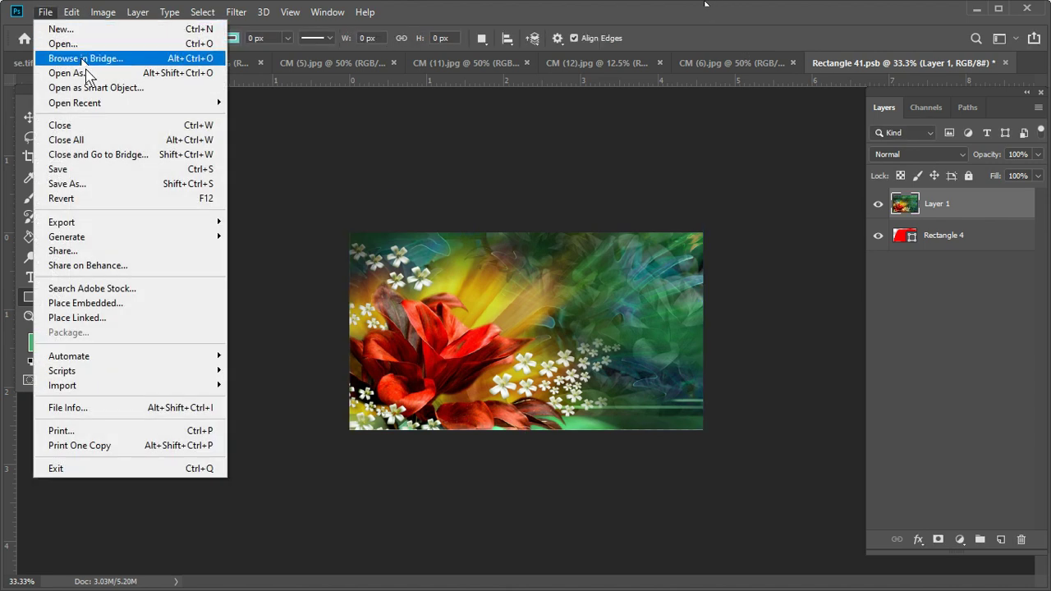
click(82, 169)
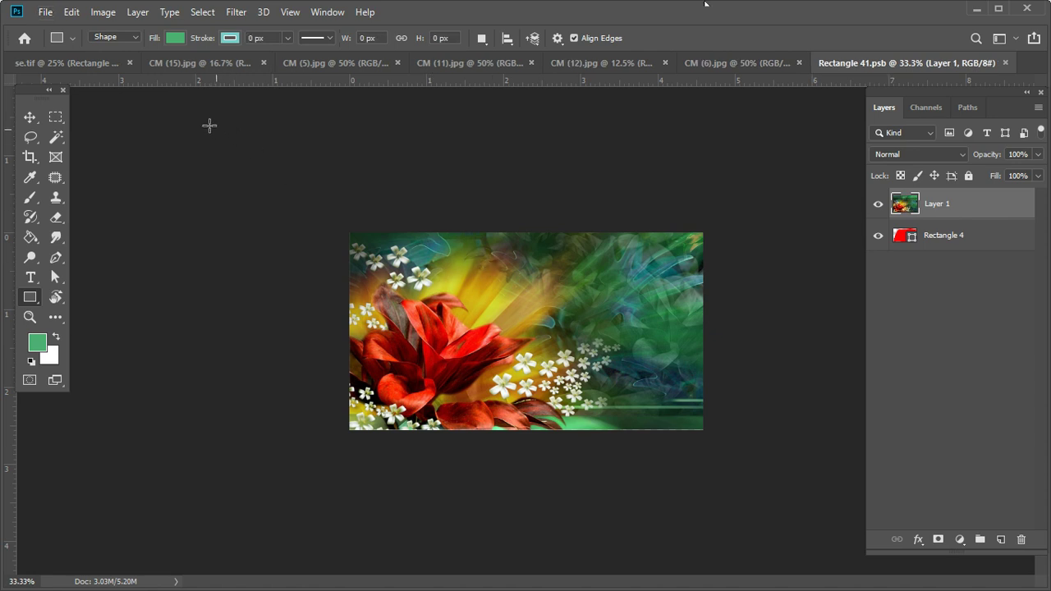
click(92, 64)
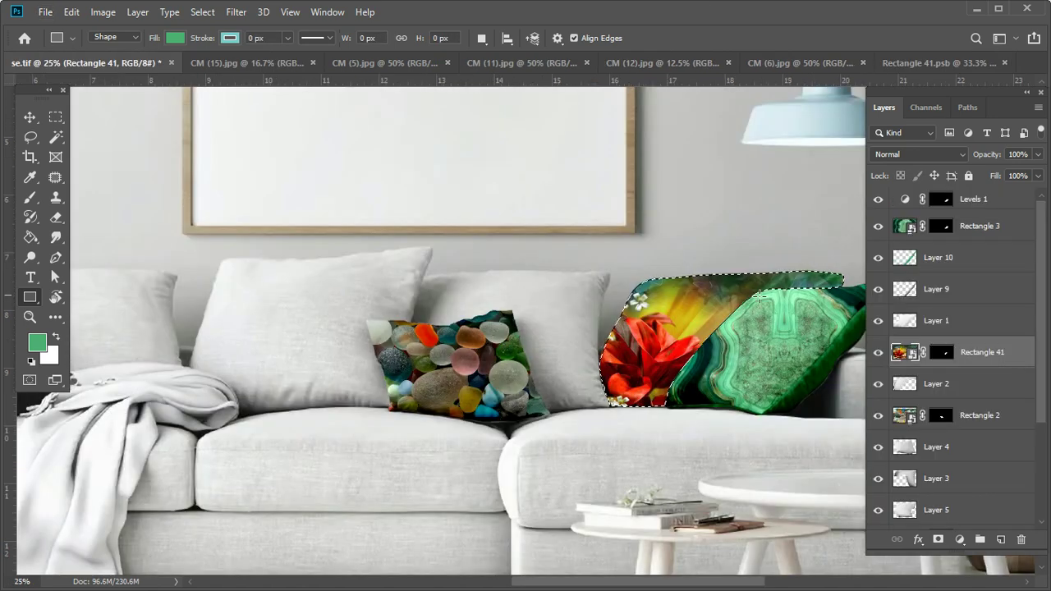
Step: Set Rectangle 41's blend mode to Linear Burn with 95% opacity
scroll(744, 323, up, 2)
scroll(798, 358, up, 2)
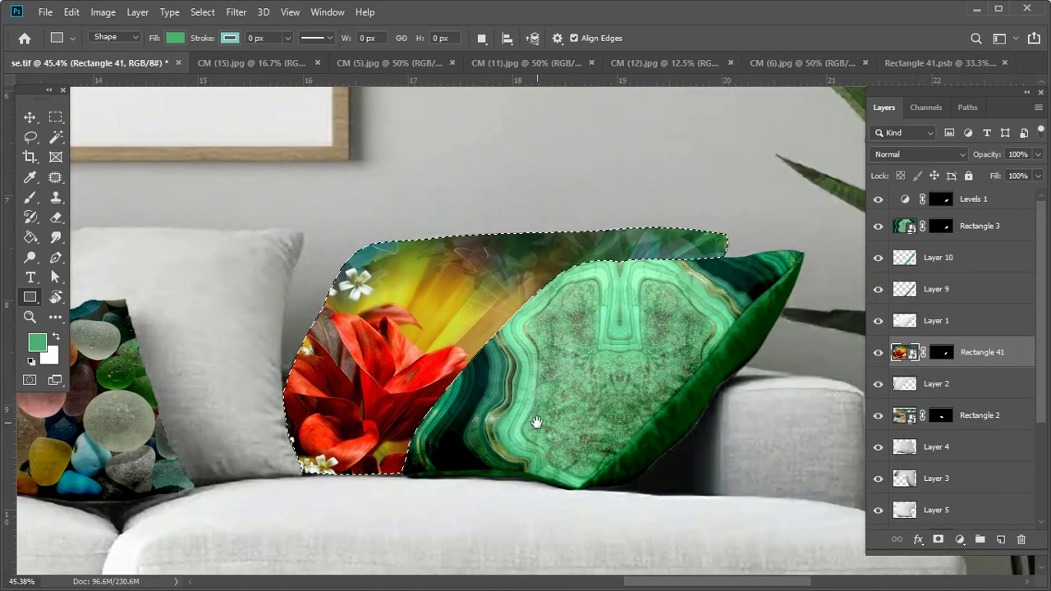
click(937, 154)
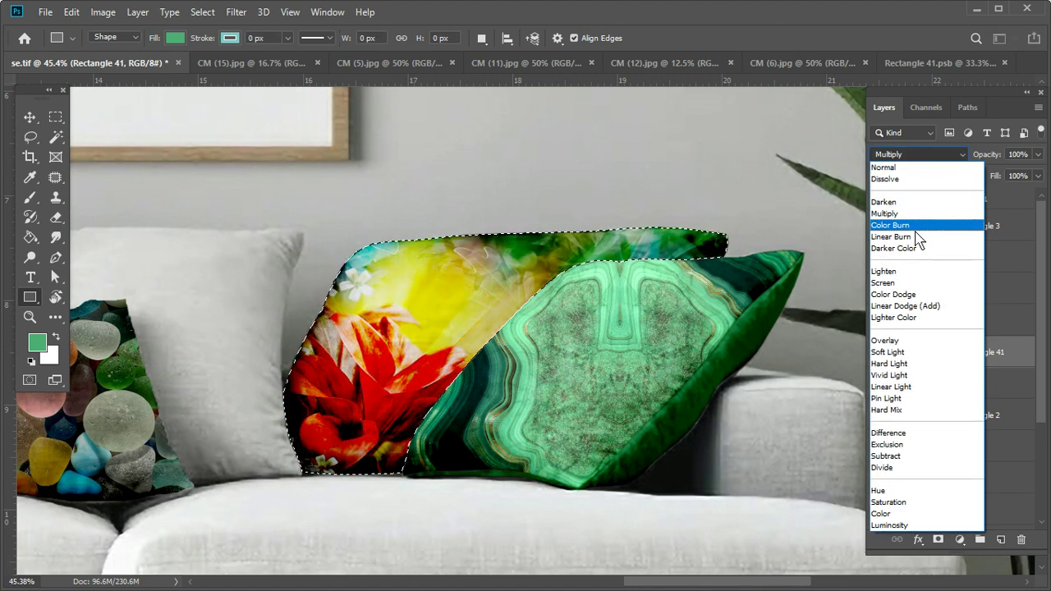
click(917, 236)
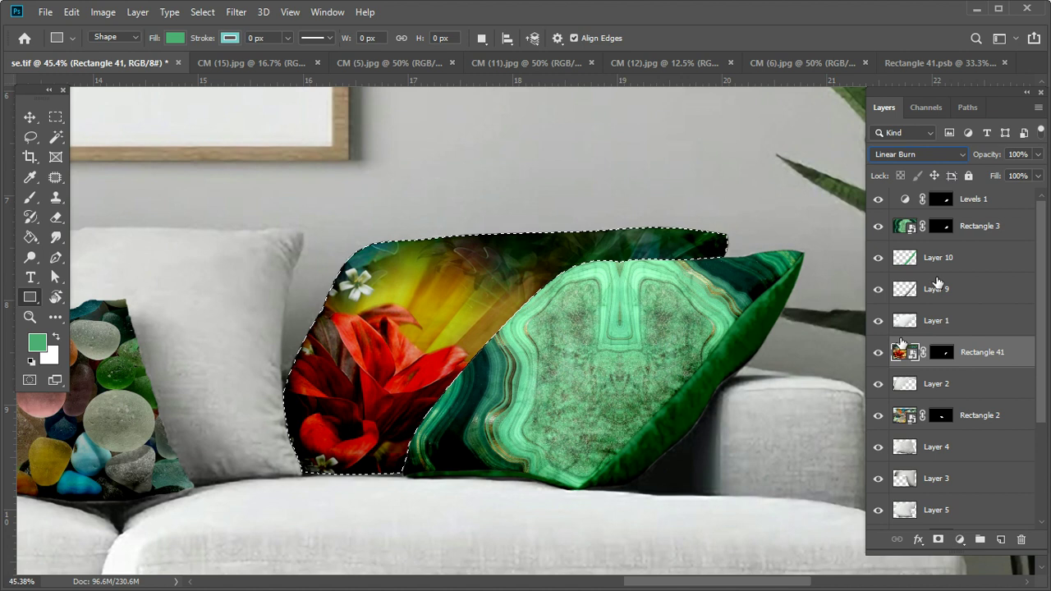
click(1018, 154)
text(95)
key(Return)
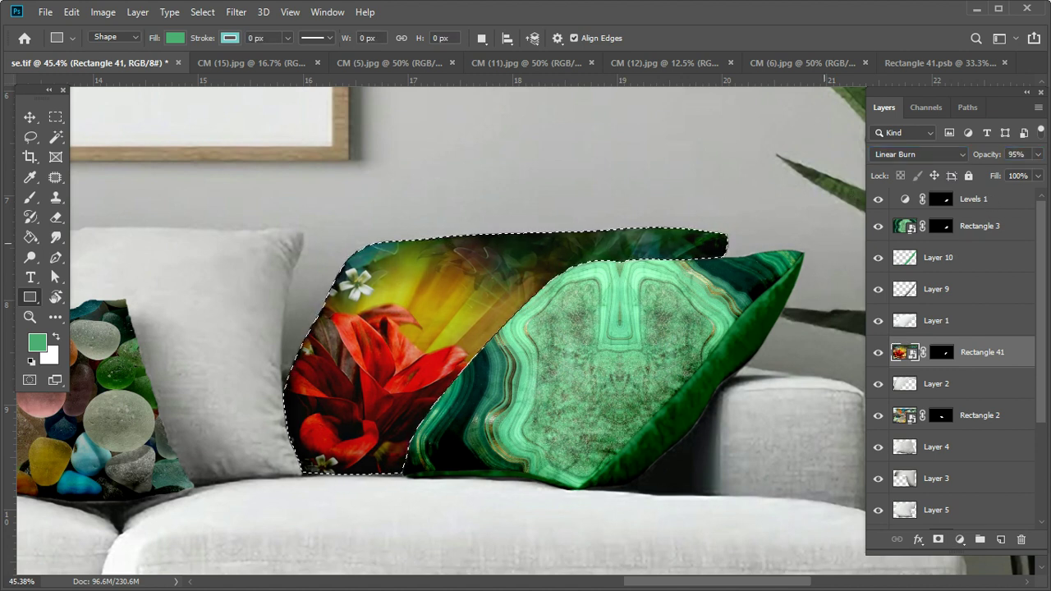
Step: Zoom out to review the pillows and select the cushion behind the pebble pillow
key(ctrl+minus)
key(ctrl+minus)
mouse_move(422, 429)
mouse_down()
mouse_move(428, 439)
mouse_move(405, 422)
mouse_up()
mouse_move(352, 370)
mouse_down()
mouse_move(668, 400)
mouse_move(597, 398)
mouse_up()
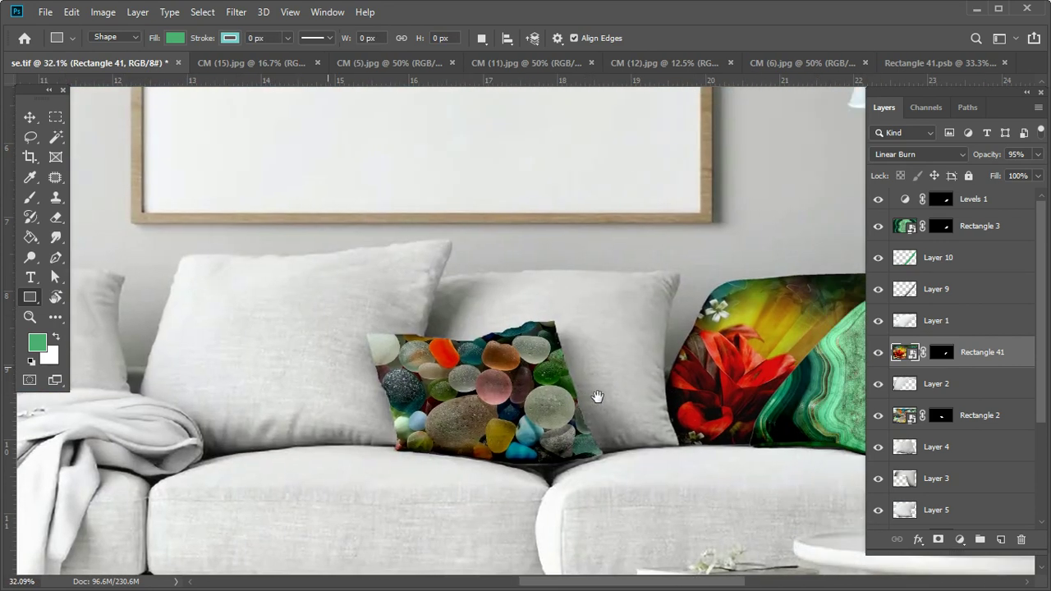
key(v)
click(631, 374)
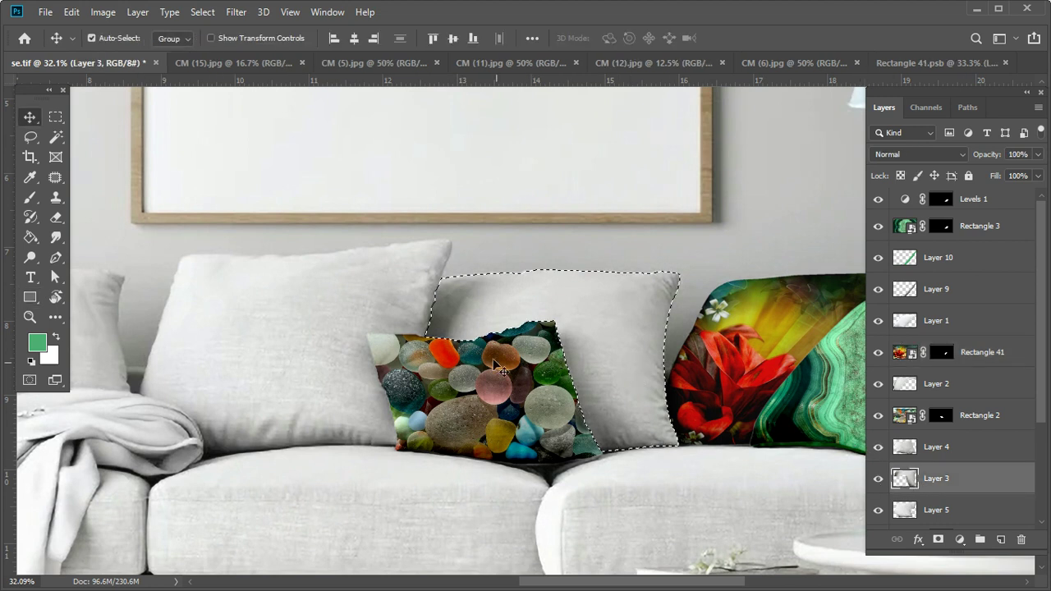
Step: Draw a red-filled rectangle over the middle pillow and set its opacity to 20%
scroll(633, 382, up, 4)
drag(486, 382, 197, 337)
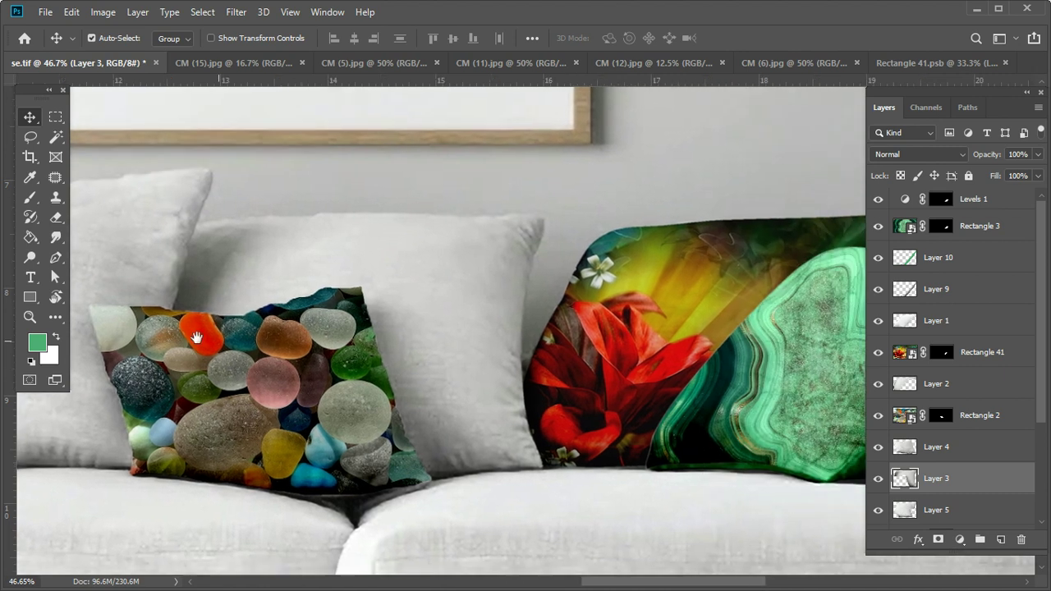
click(27, 298)
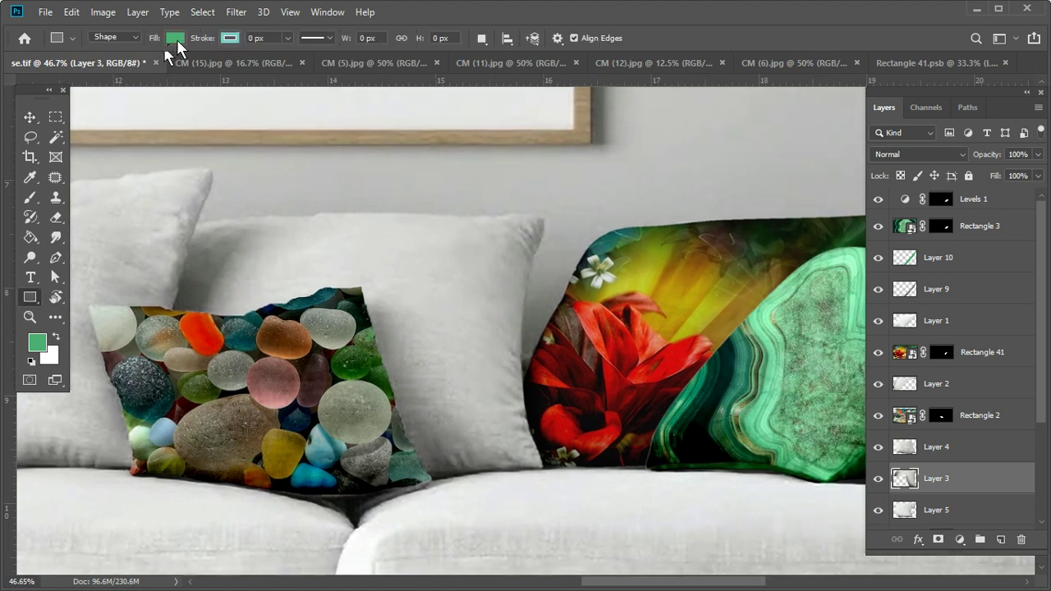
click(176, 40)
click(107, 125)
click(679, 30)
drag(162, 202, 550, 477)
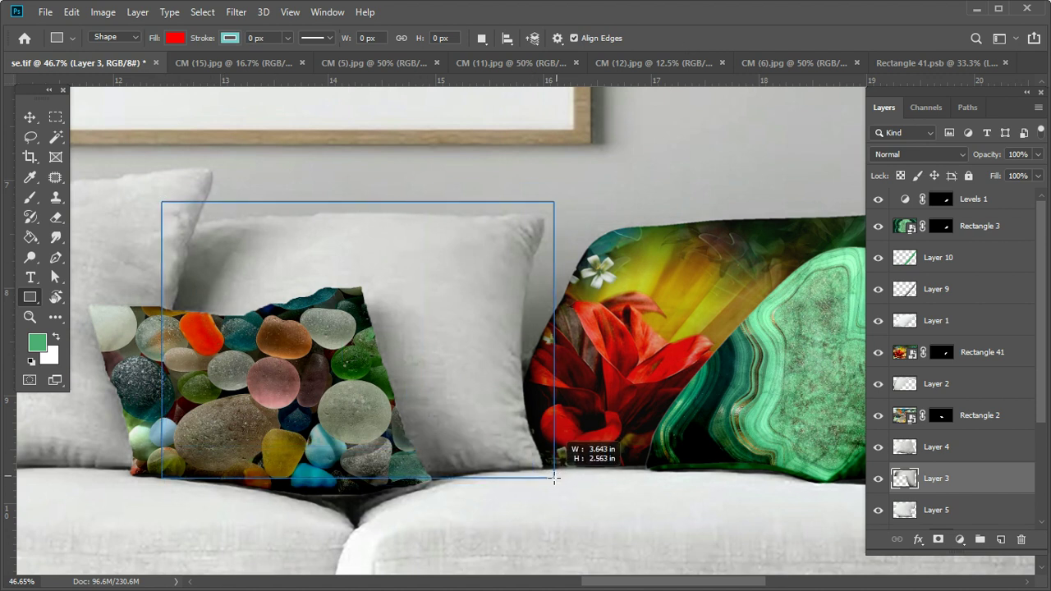
drag(554, 476, 552, 478)
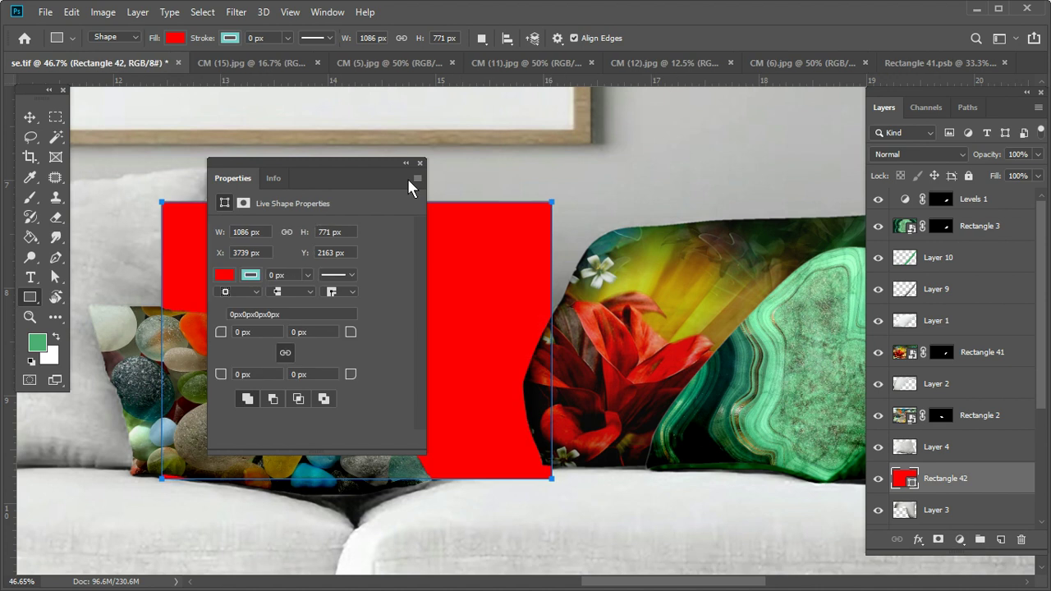
click(421, 163)
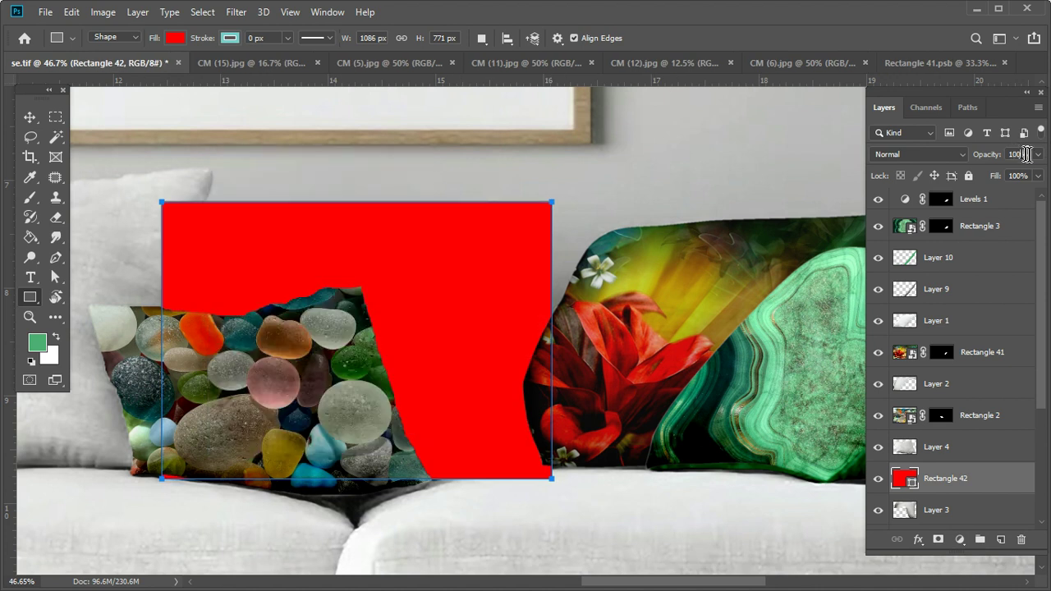
text(20)
key(Return)
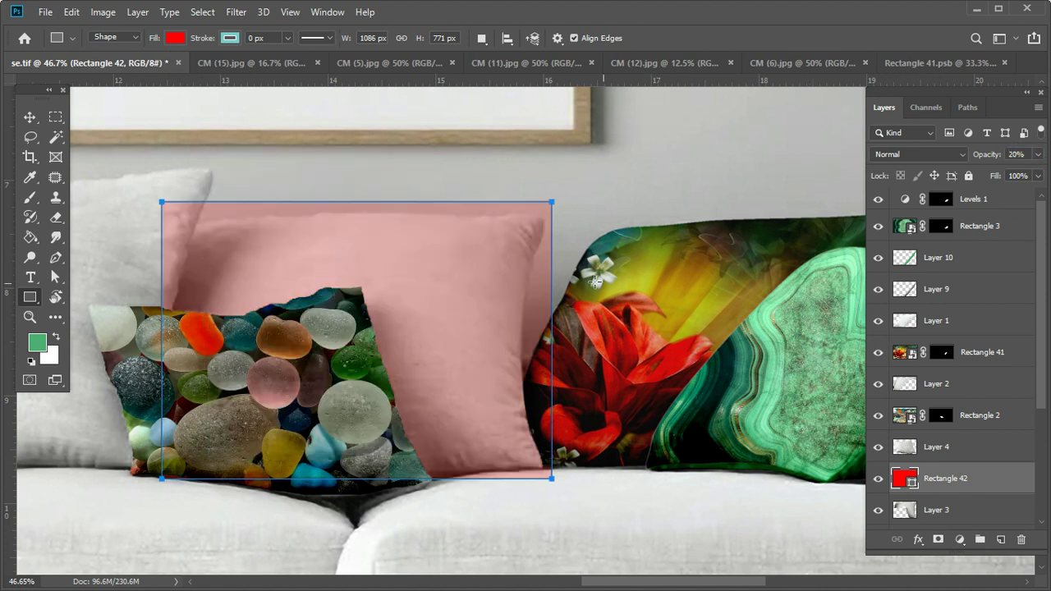
Step: Warp the red rectangle's corners and edges to match the middle pillow's outline
key(ctrl+t)
click(587, 38)
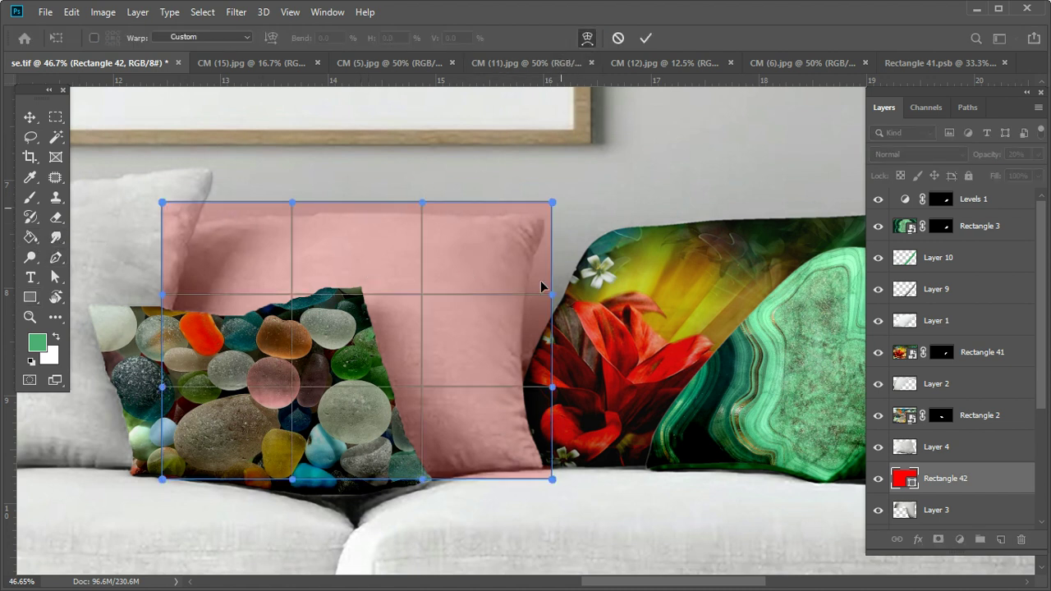
drag(536, 337, 510, 336)
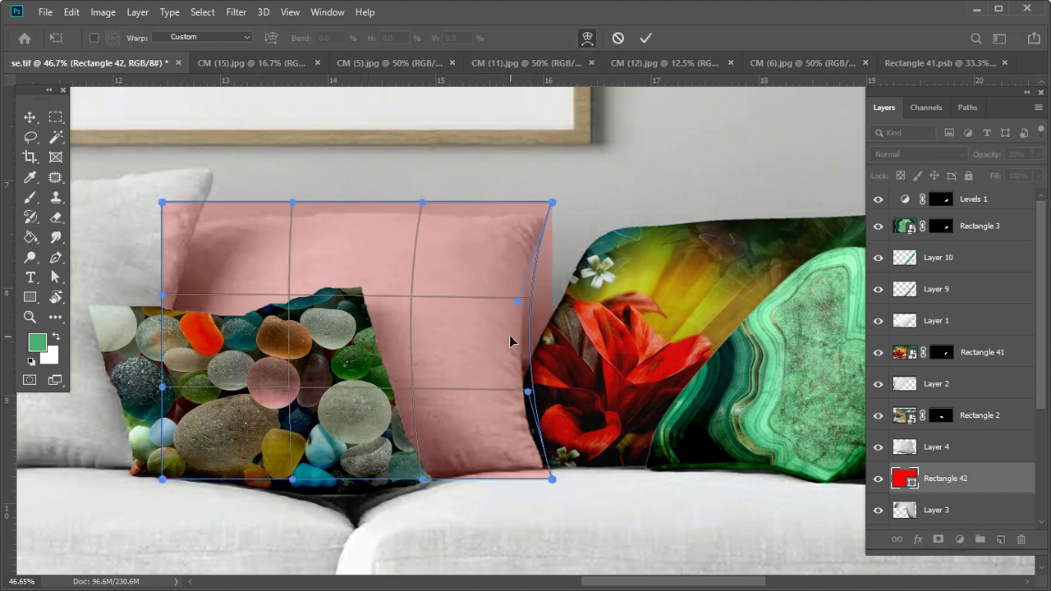
drag(553, 202, 556, 213)
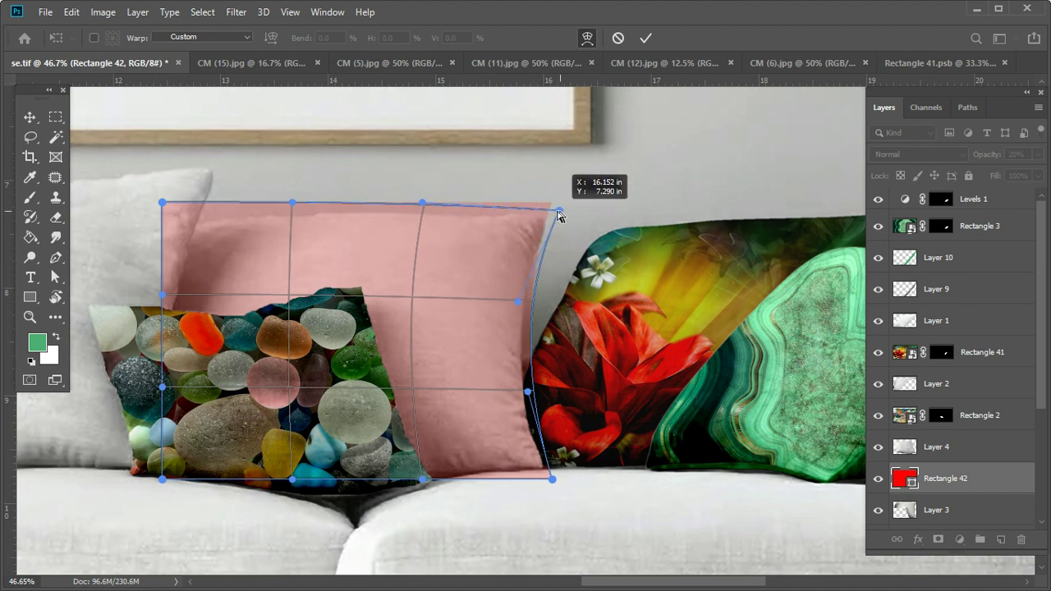
drag(161, 203, 156, 227)
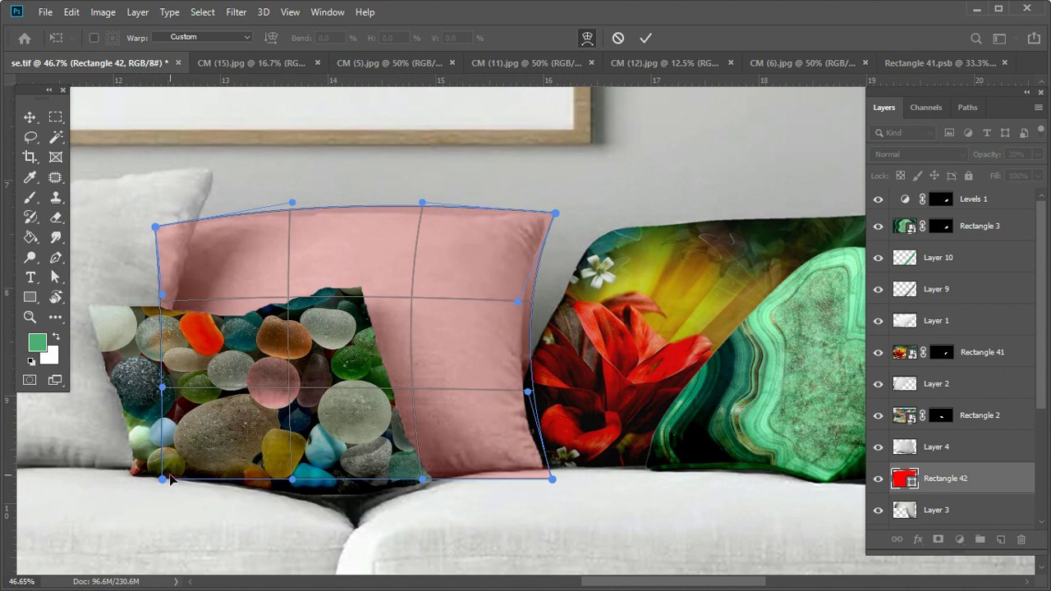
drag(162, 482, 151, 486)
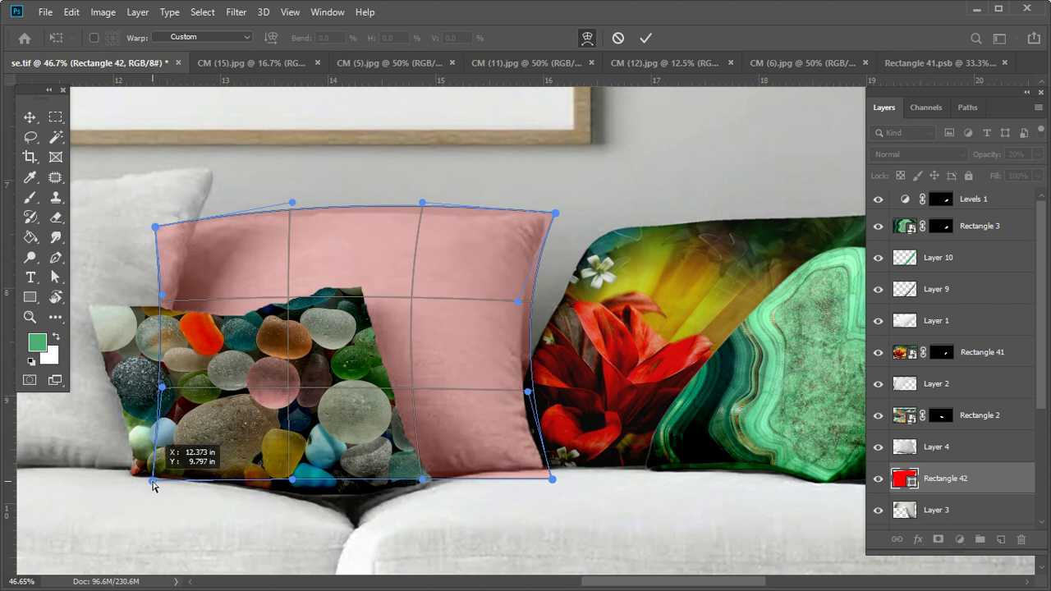
drag(156, 226, 188, 224)
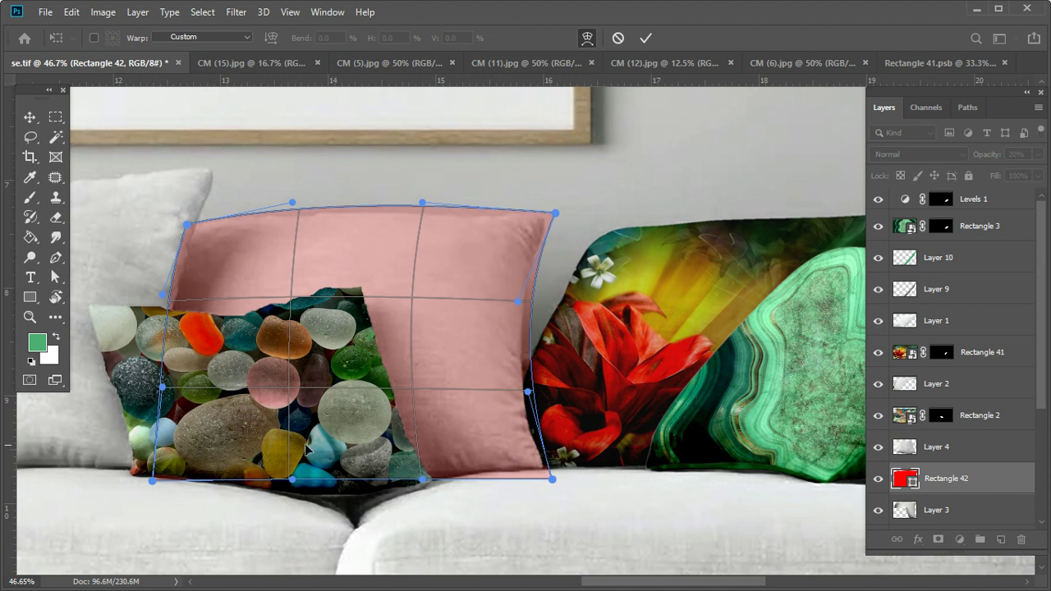
drag(306, 454, 312, 460)
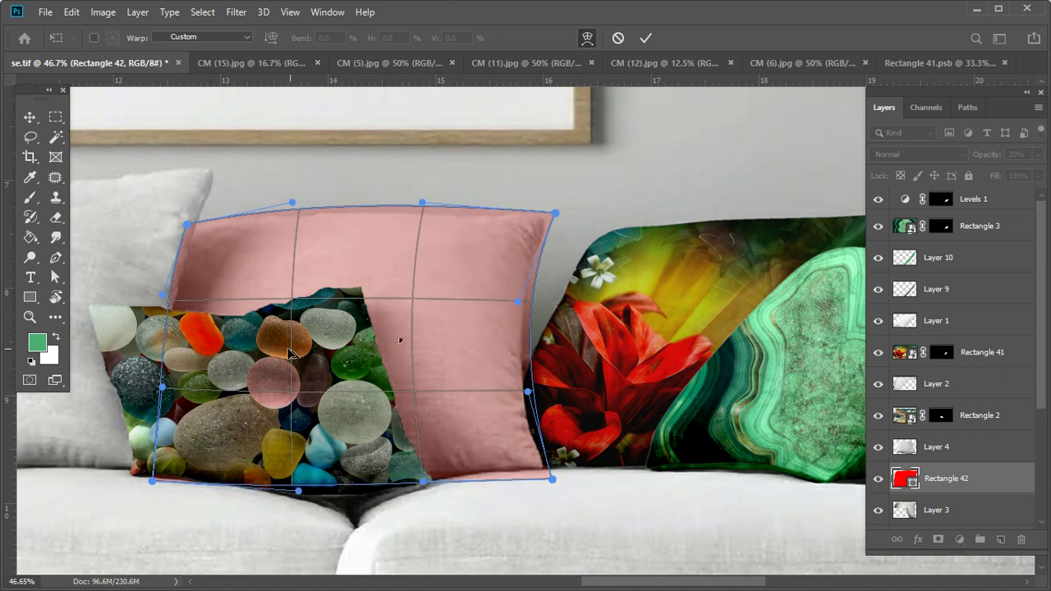
drag(253, 430, 238, 427)
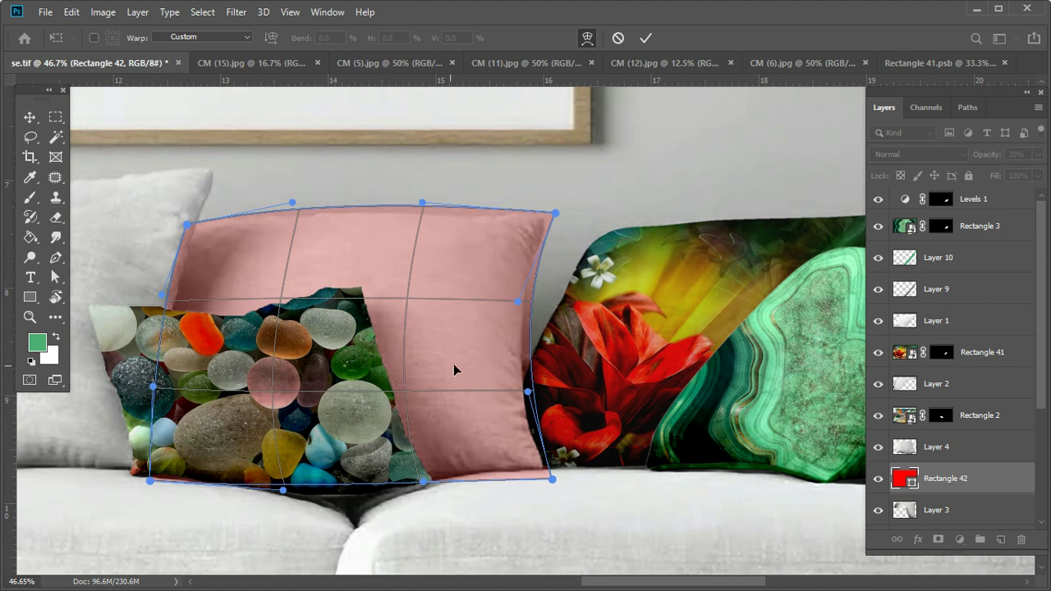
click(646, 38)
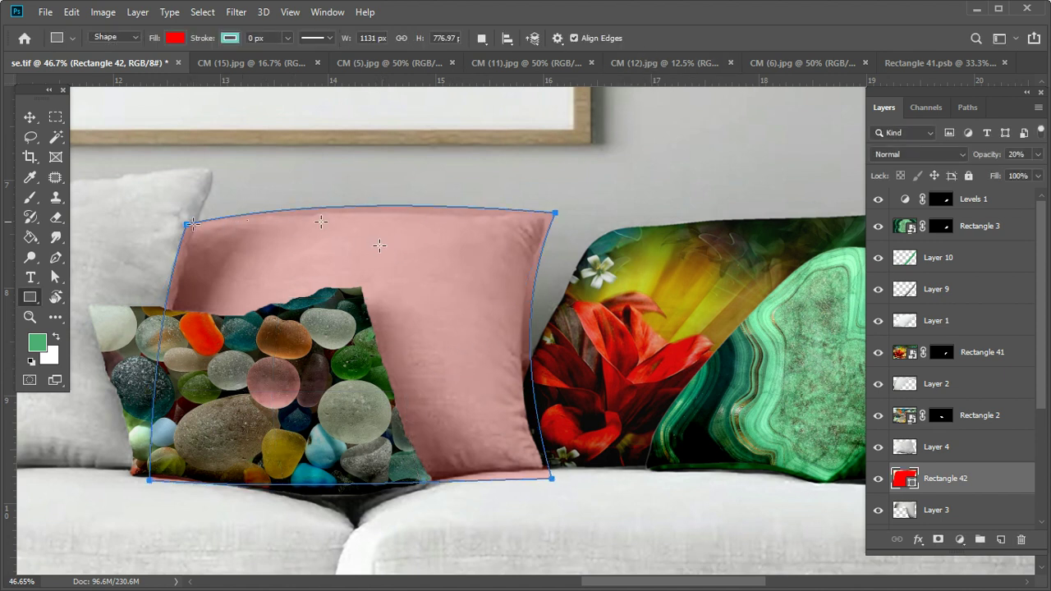
right_click(985, 474)
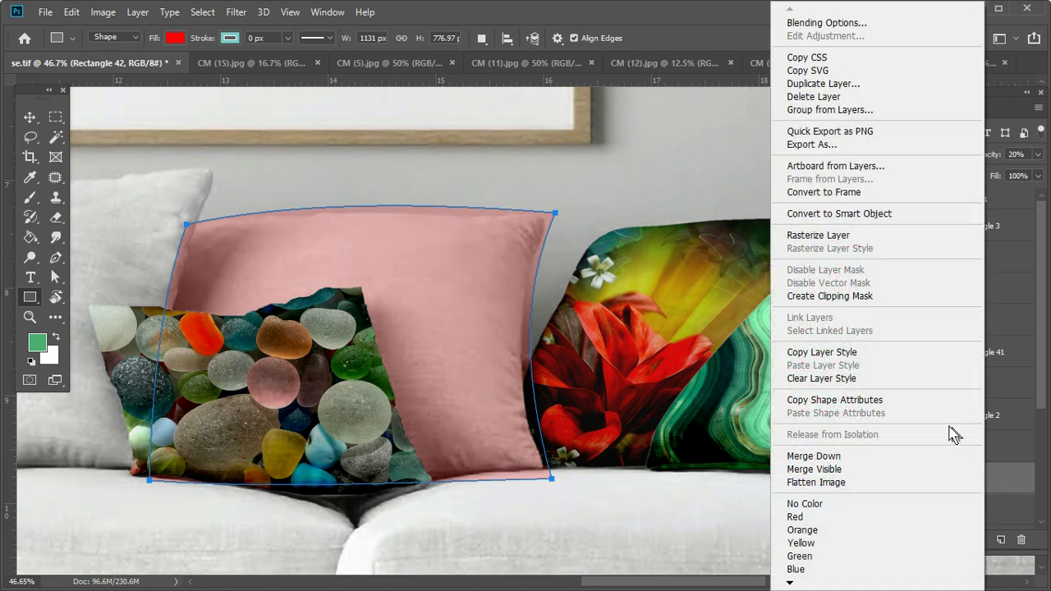
Step: Convert Rectangle 42 to a smart object, mask it to Layer 3's pillow outline, and open its contents
click(874, 213)
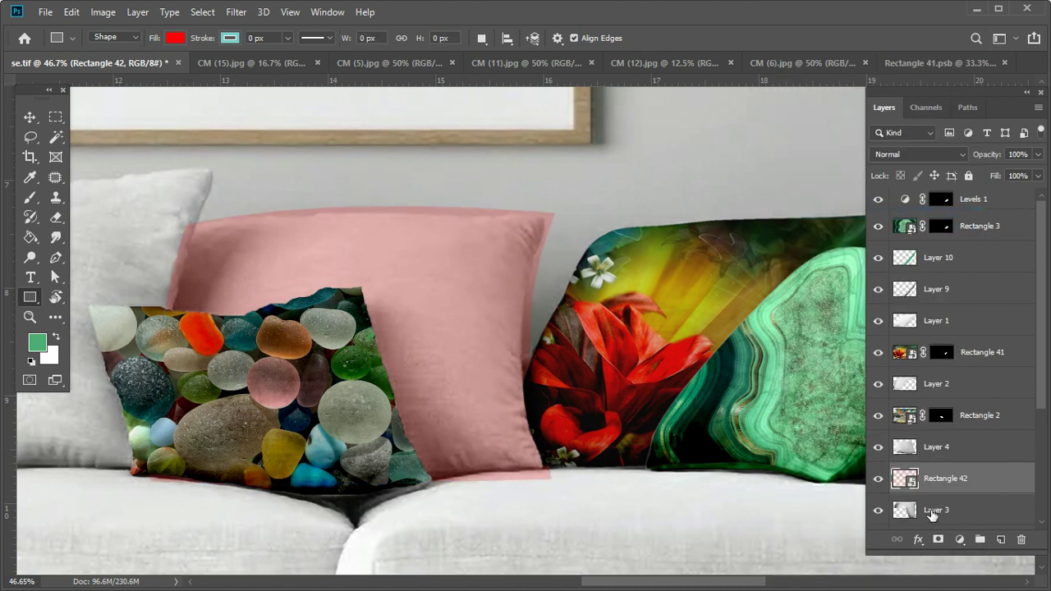
ctrl+click(906, 516)
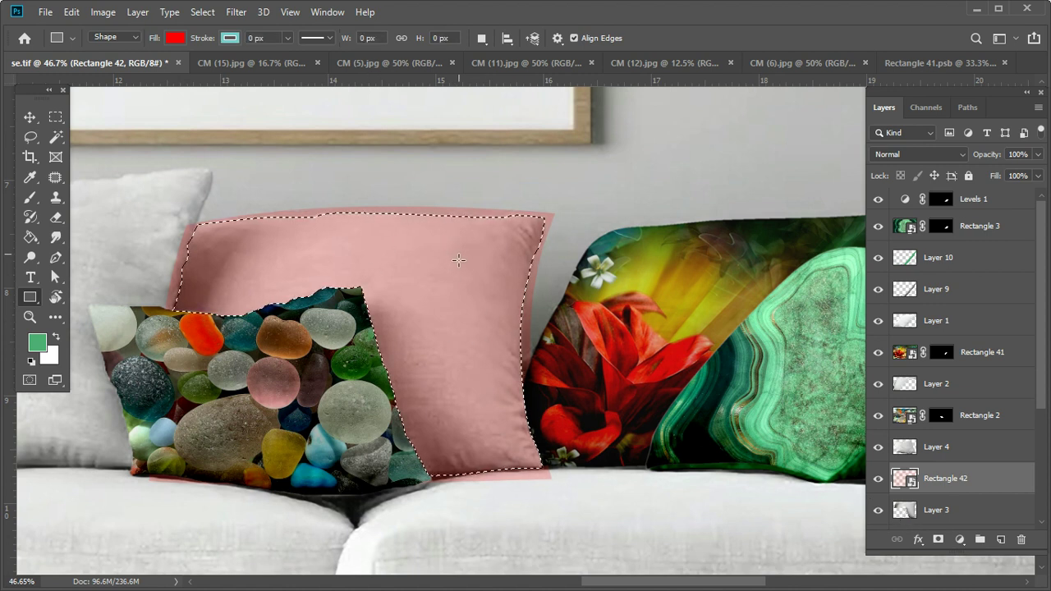
drag(958, 510, 953, 517)
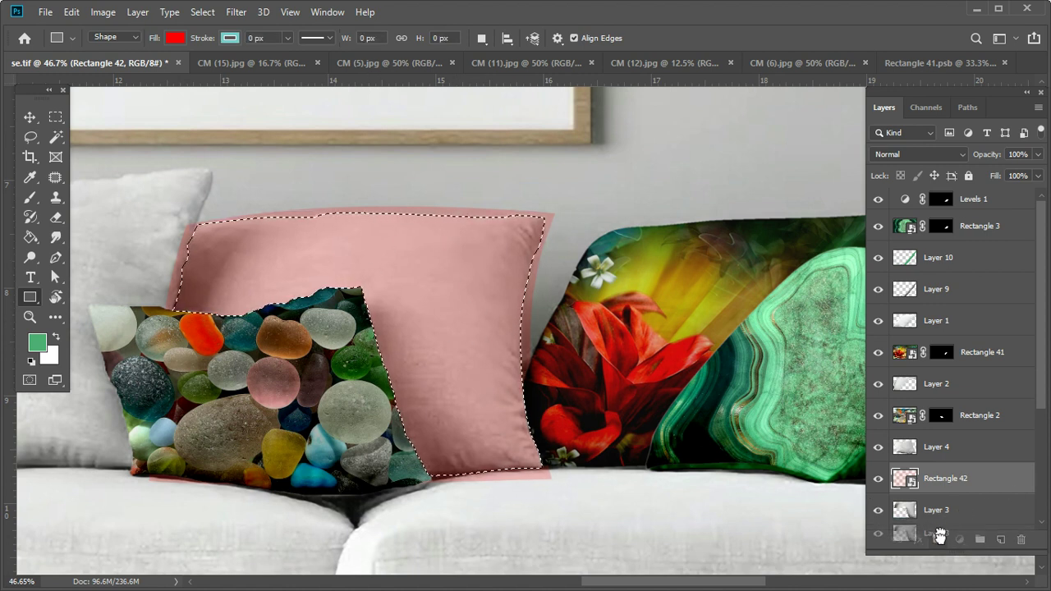
click(938, 539)
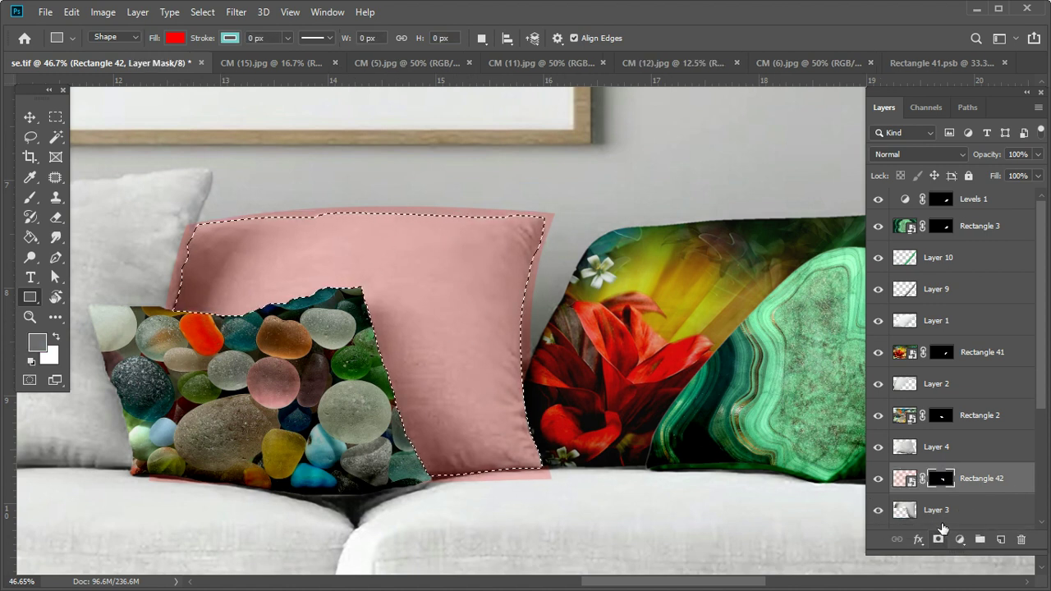
double_click(906, 478)
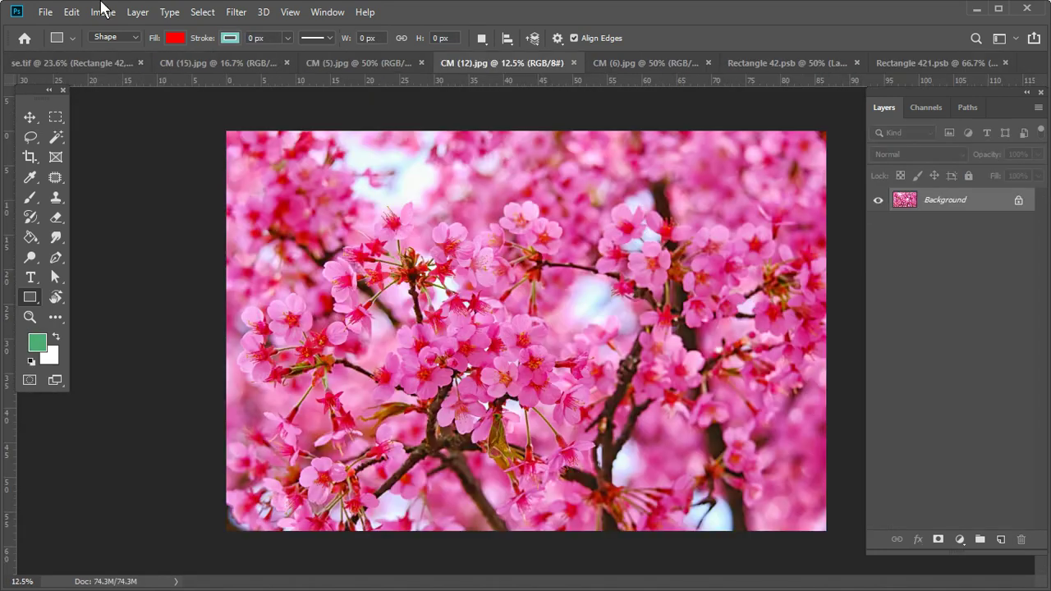
Step: Select all of CM (12).jpg, copy it, and close Rectangle 42.psb
click(236, 11)
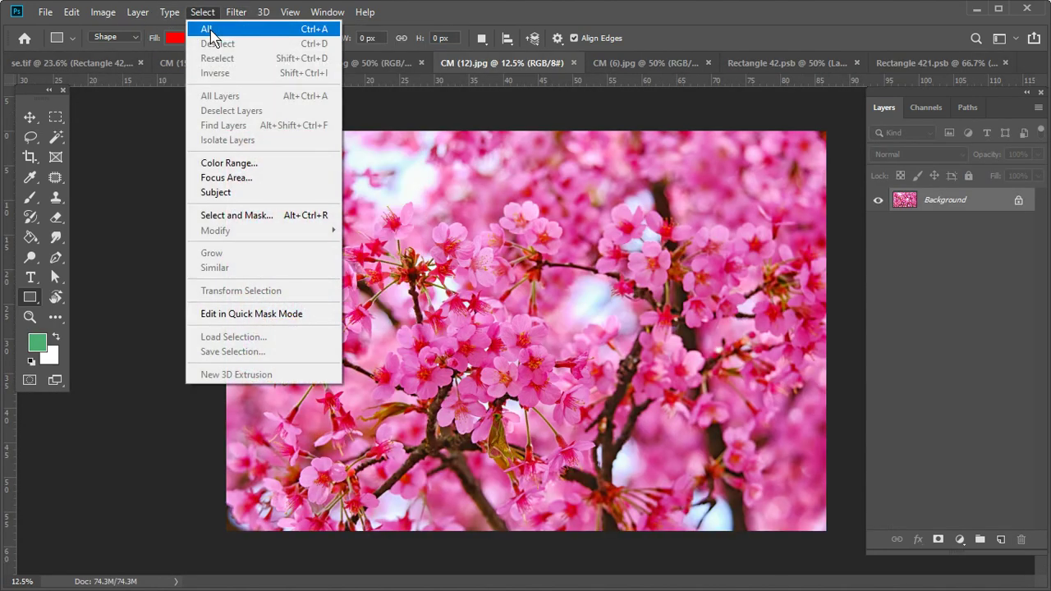
click(211, 31)
click(72, 13)
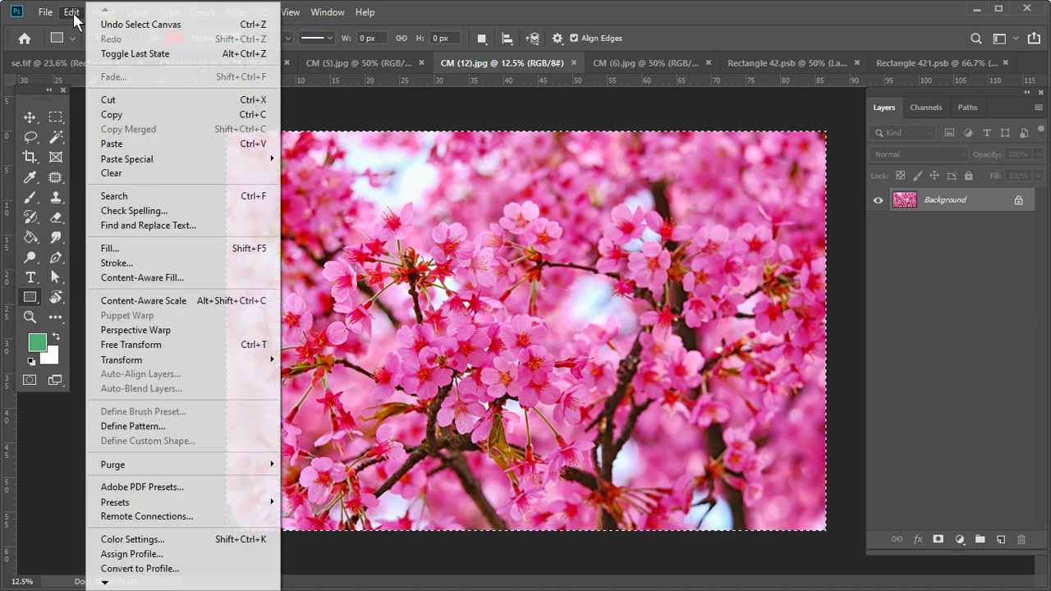
click(139, 115)
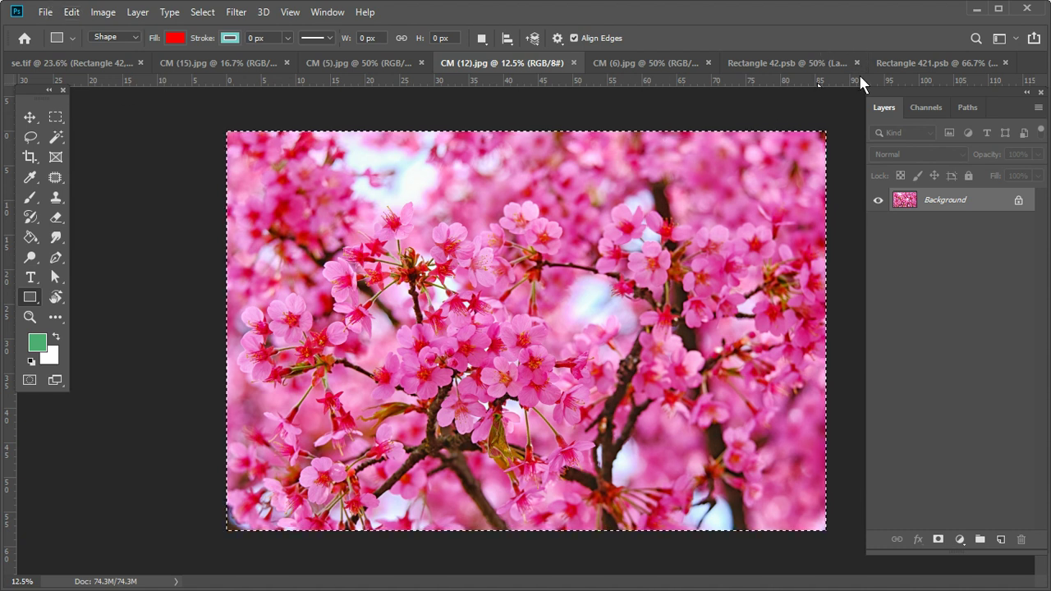
click(857, 63)
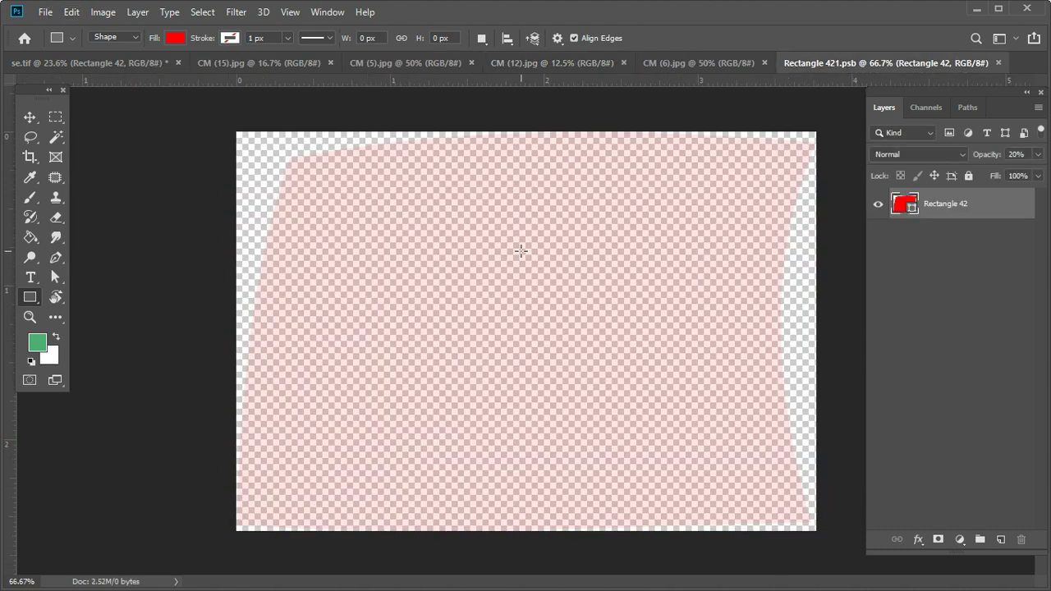
Step: Paste the cherry-blossom photo into the smart object and scale its height to 20%
click(81, 11)
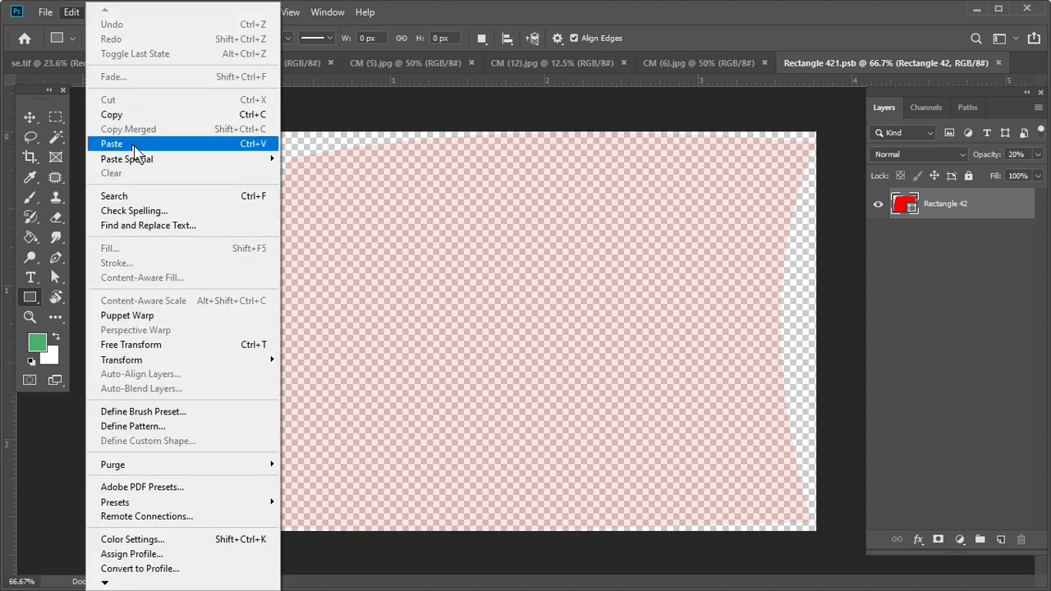
click(134, 144)
key(ctrl+t)
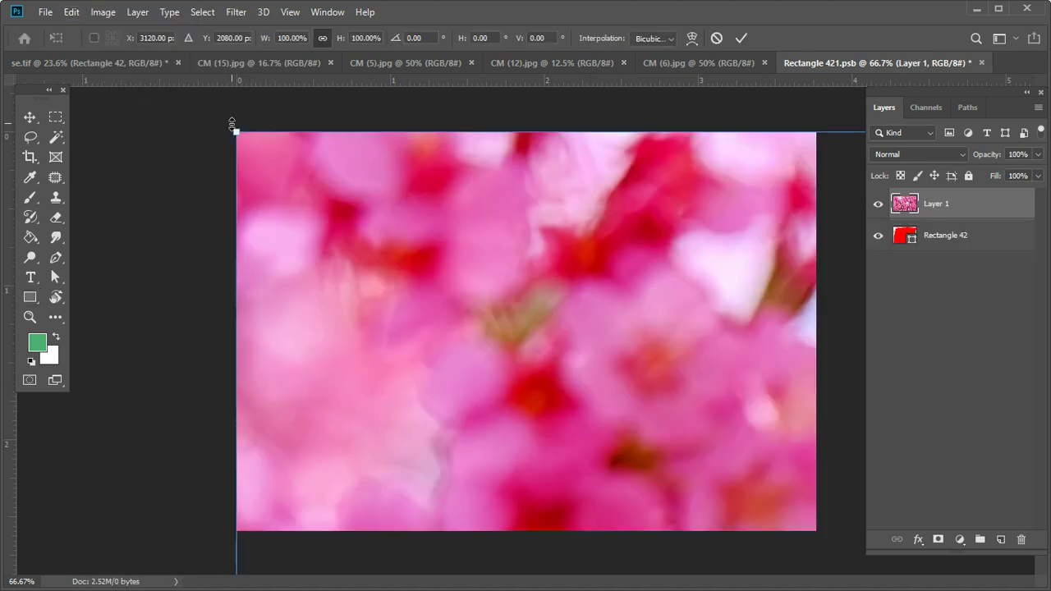
drag(236, 131, 582, 363)
mouse_move(763, 444)
mouse_down()
mouse_move(357, 181)
mouse_move(368, 175)
mouse_up()
click(350, 37)
text(20)
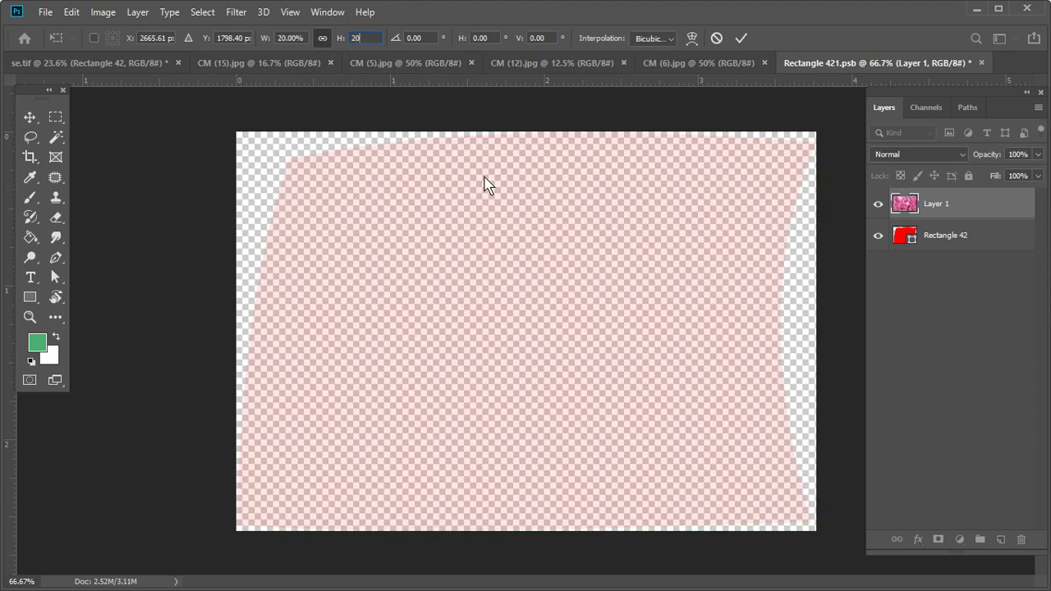
Step: Set the blossom photo to 19.5%, shift it left, commit, and return to se.tif
key(ctrl+minus)
key(ctrl+minus)
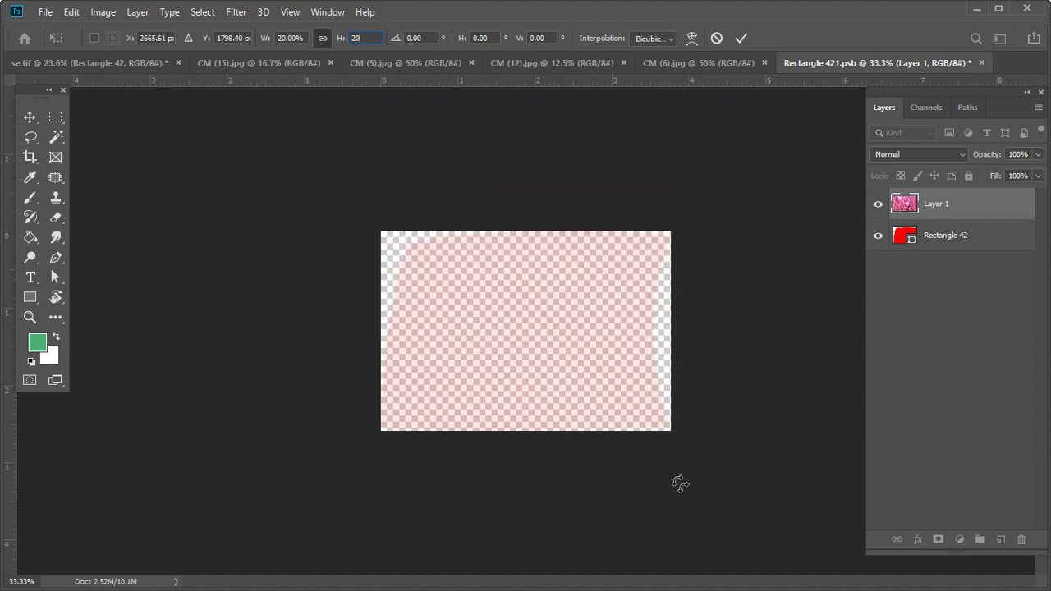
key(ctrl+minus)
drag(862, 563, 458, 273)
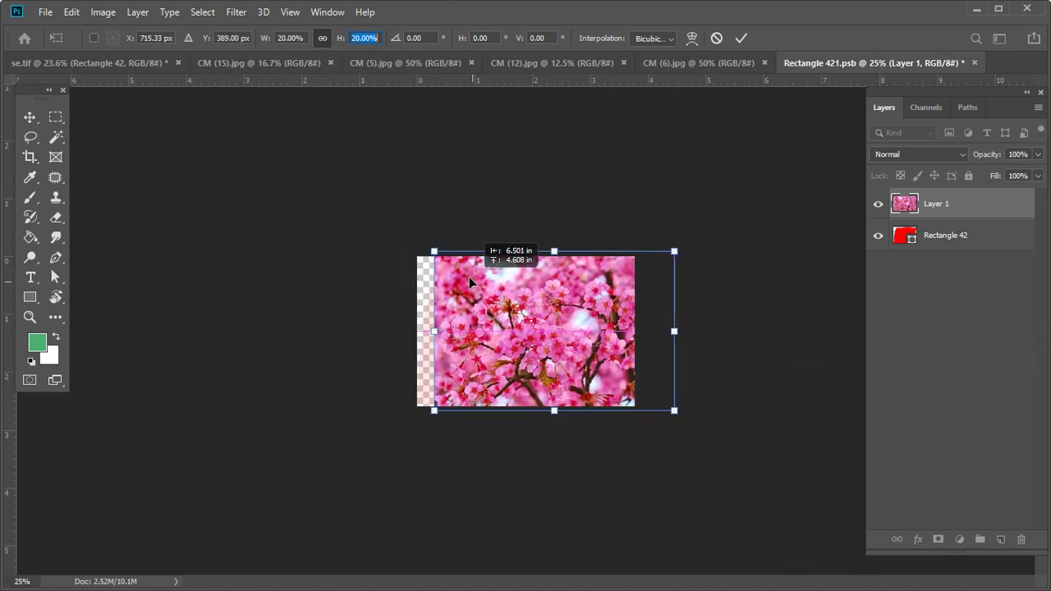
key(ctrl+0)
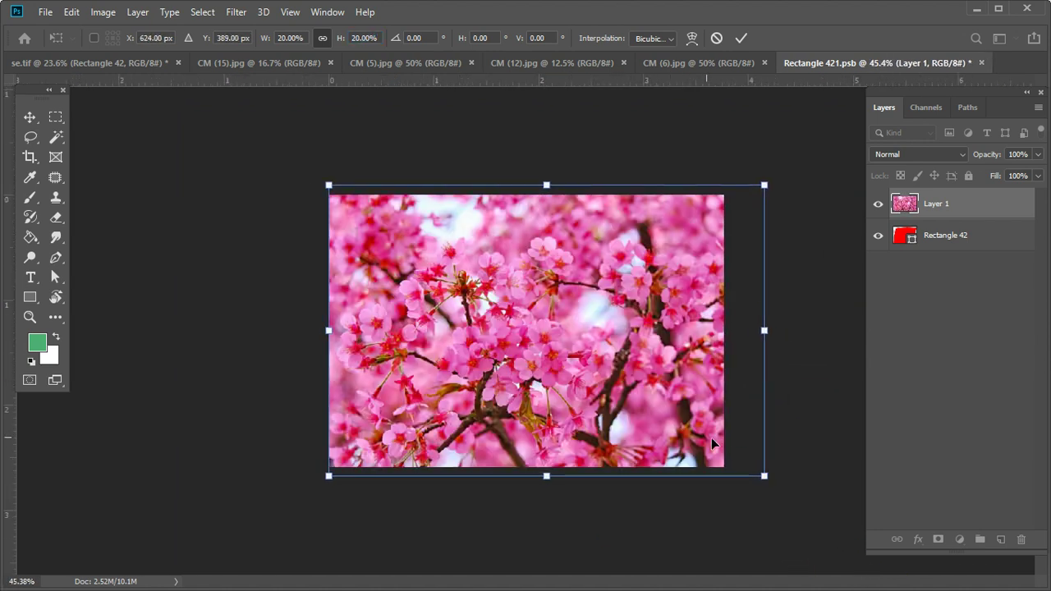
drag(755, 473, 753, 468)
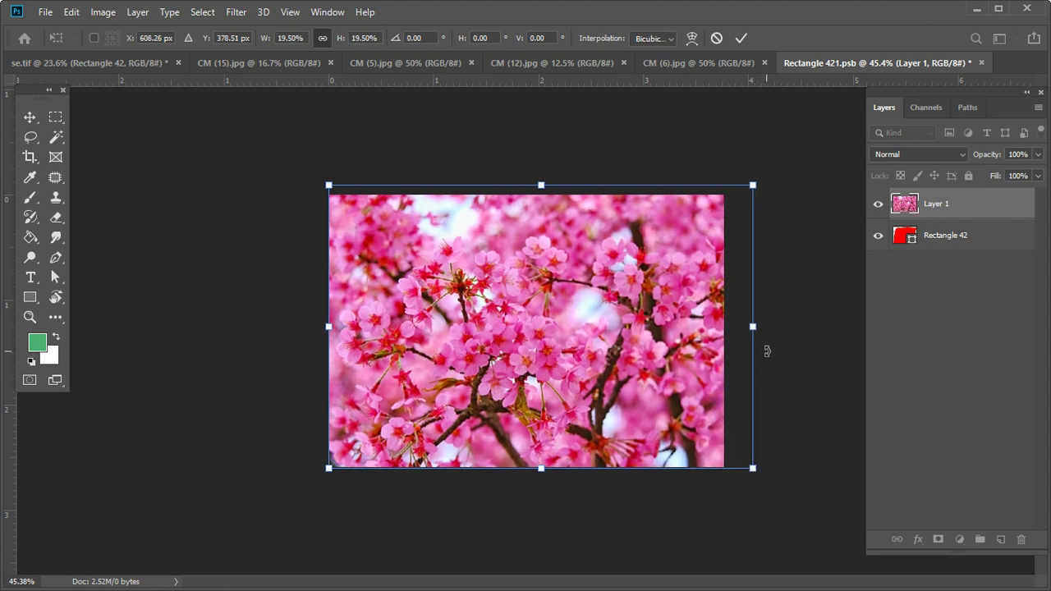
mouse_move(489, 263)
mouse_down()
mouse_move(461, 302)
mouse_move(471, 300)
mouse_up()
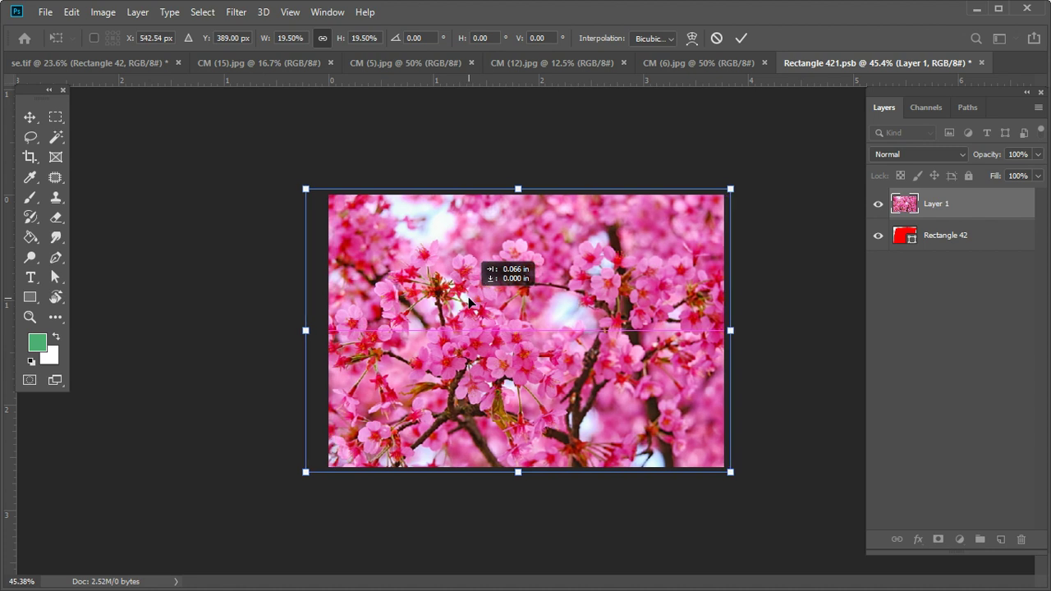
drag(471, 300, 452, 302)
key(u)
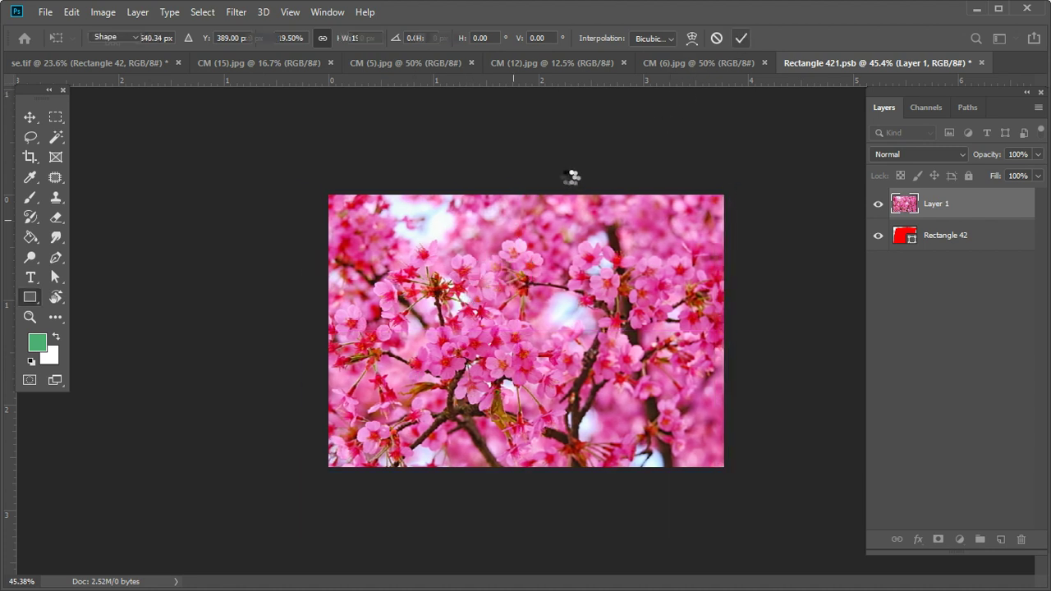
click(71, 62)
click(579, 316)
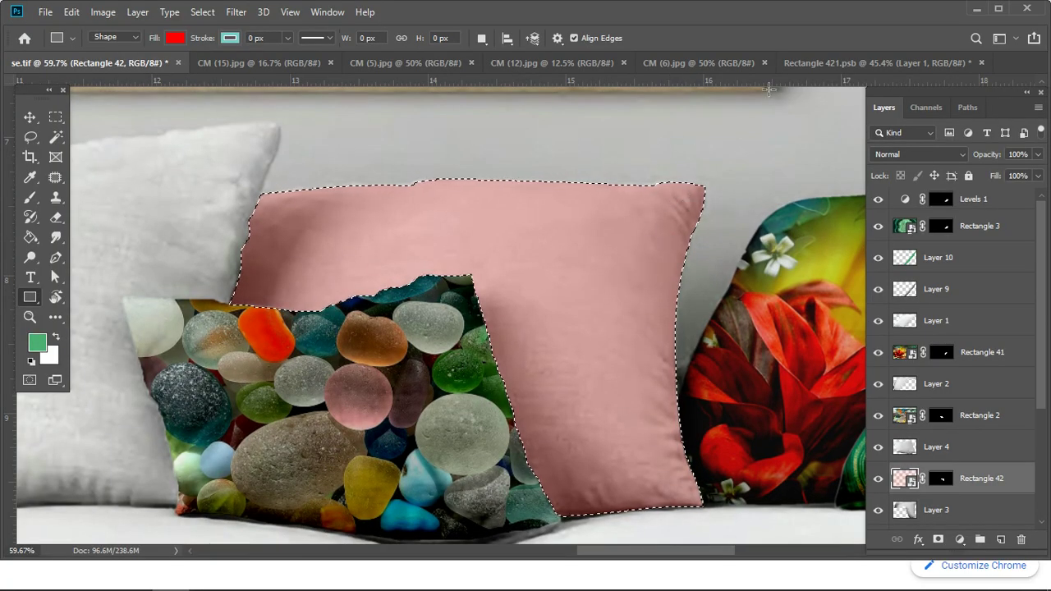
Step: Save Rectangle 421.psb with the blossom photo and return to the se.tif mockup
click(887, 69)
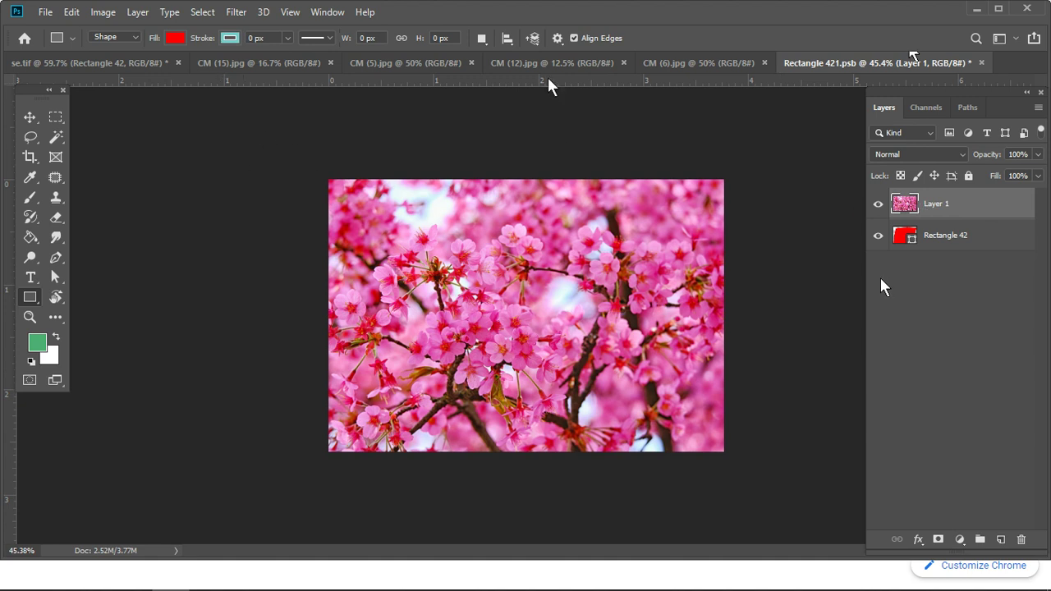
click(47, 13)
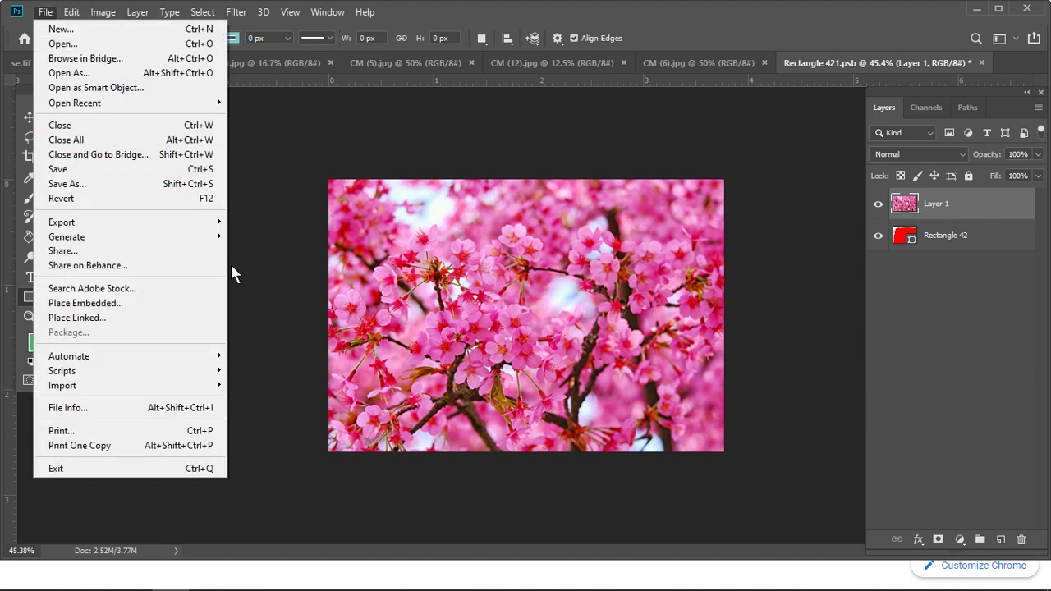
click(435, 292)
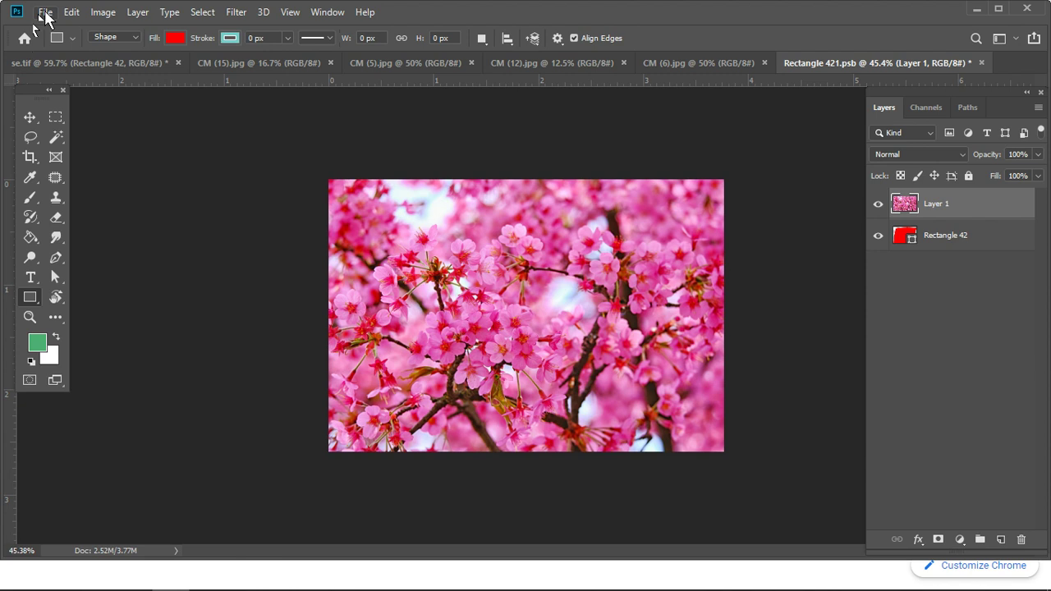
key(ctrl+t)
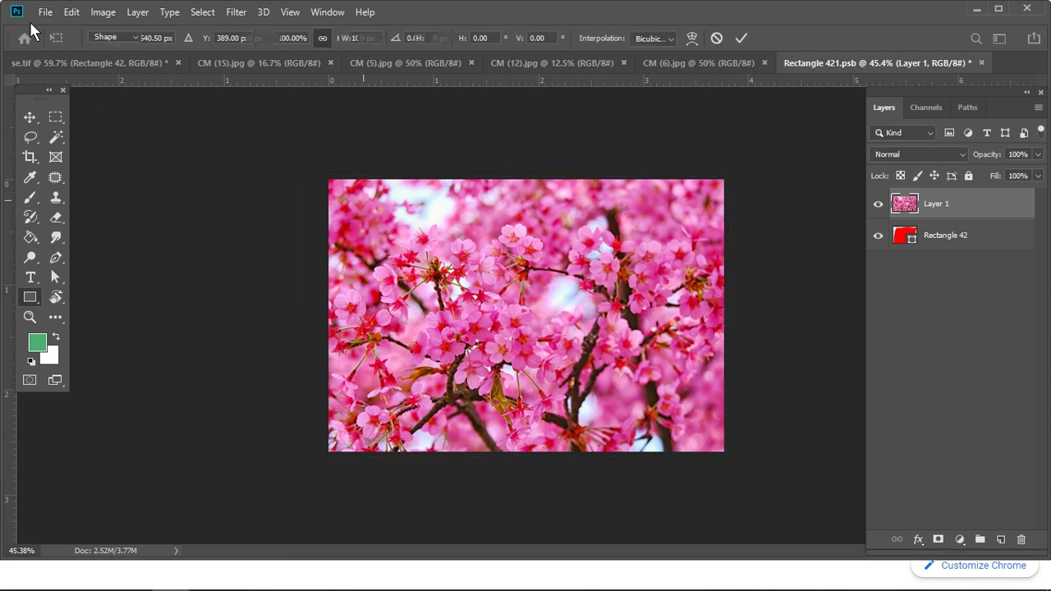
key(Escape)
click(45, 12)
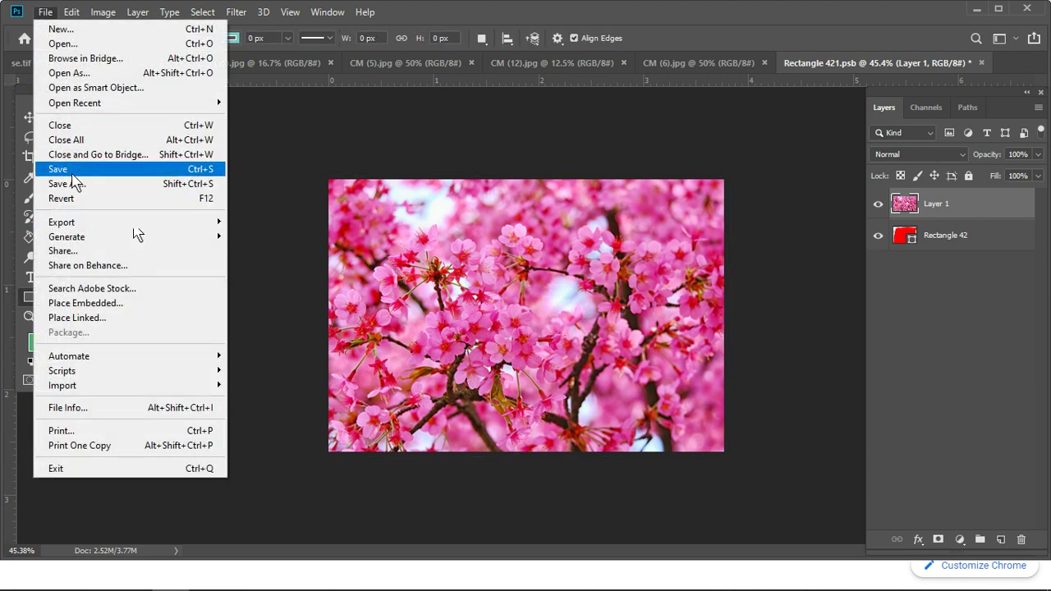
click(75, 170)
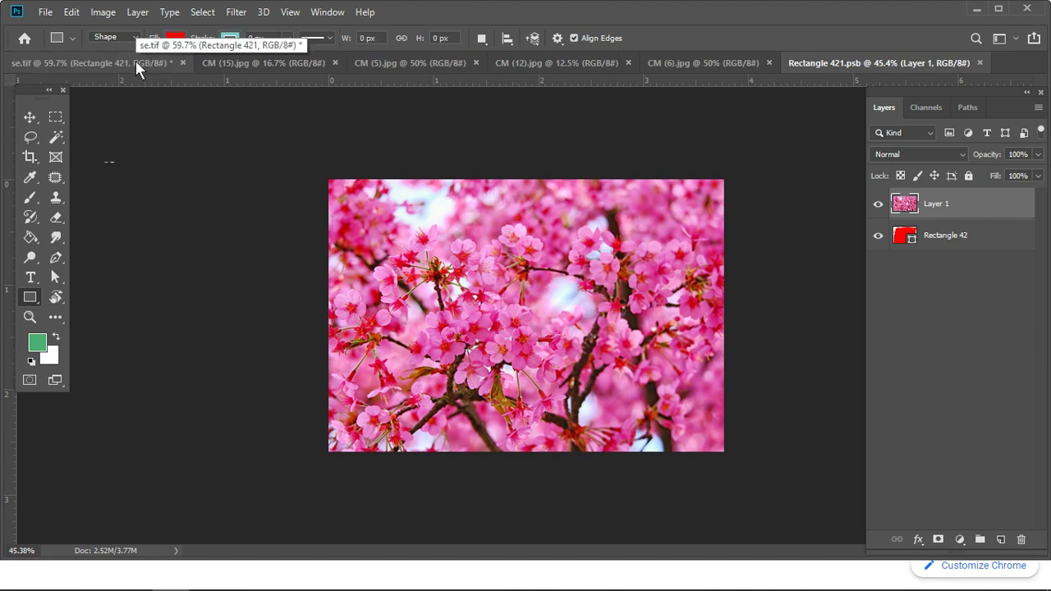
click(136, 62)
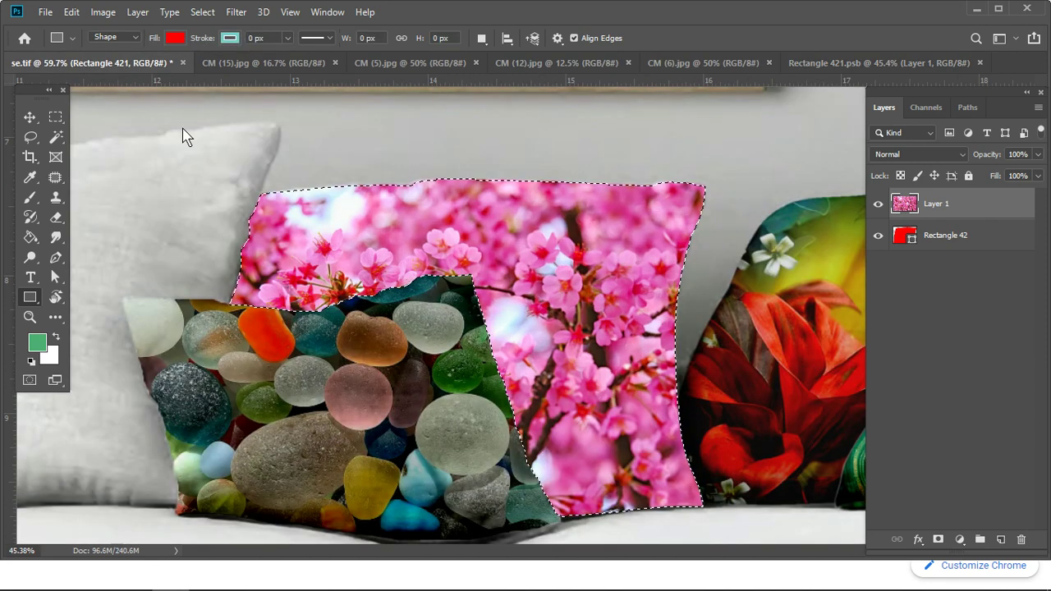
Step: Set the Rectangle 421 pillow layer's blend mode to Linear Burn
click(950, 156)
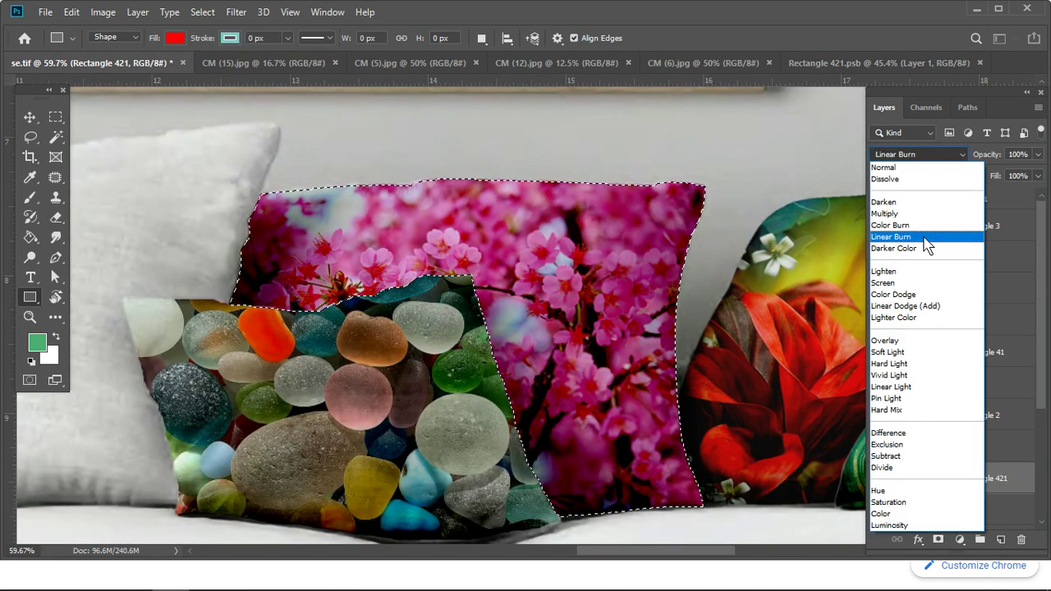
click(924, 237)
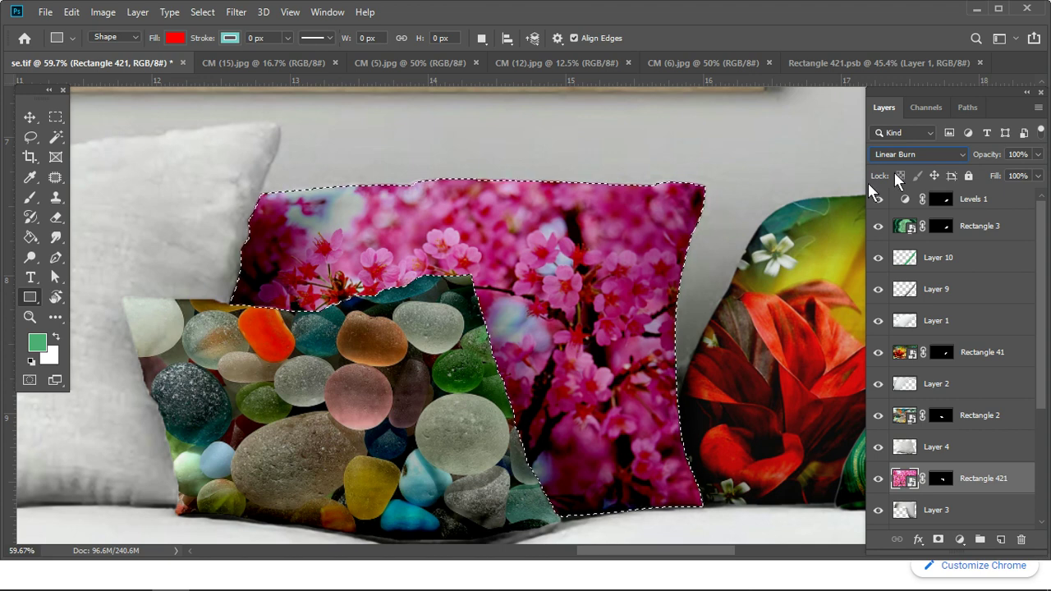
click(941, 155)
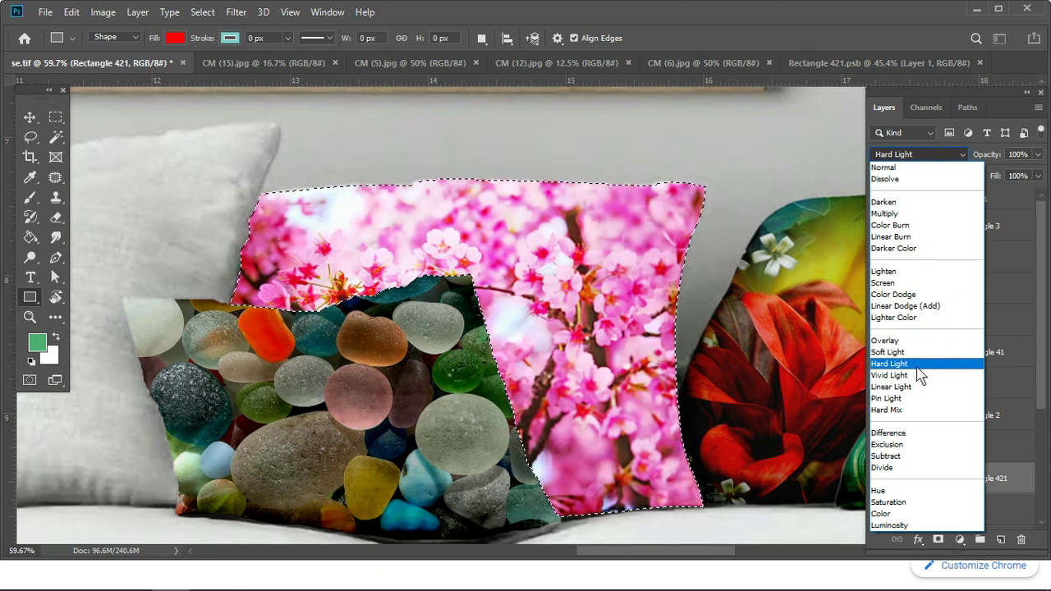
click(910, 238)
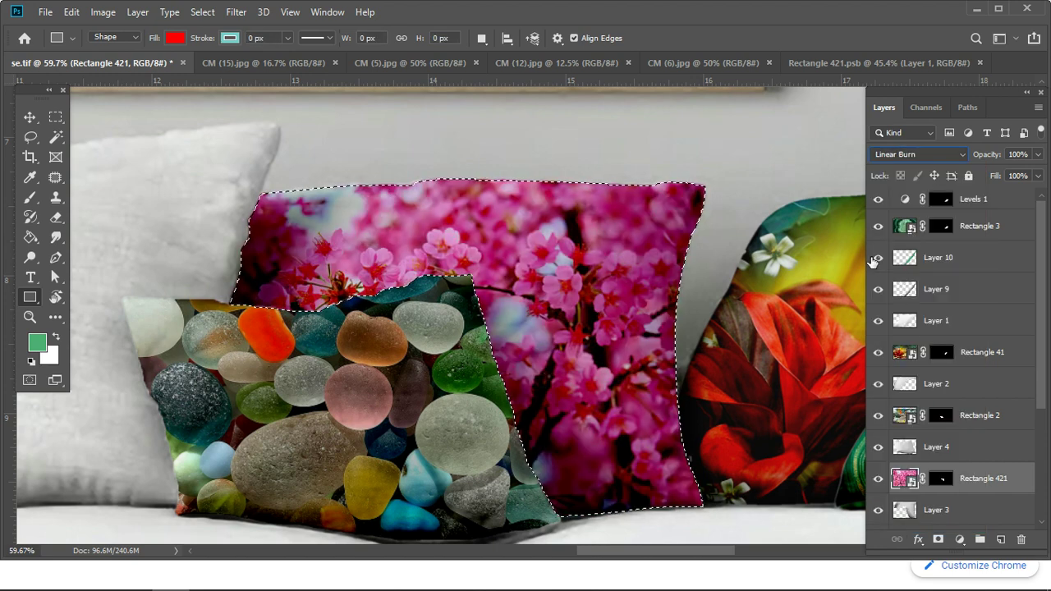
click(961, 540)
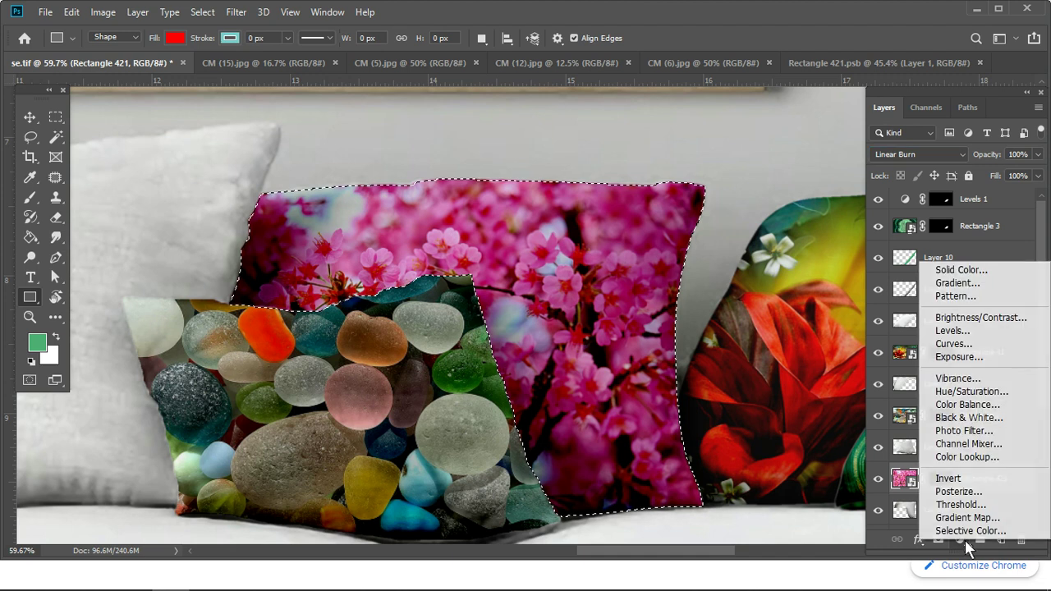
Step: Add a Hue/Saturation adjustment raising the blossom pillow's saturation to +28, lightness 0
click(953, 392)
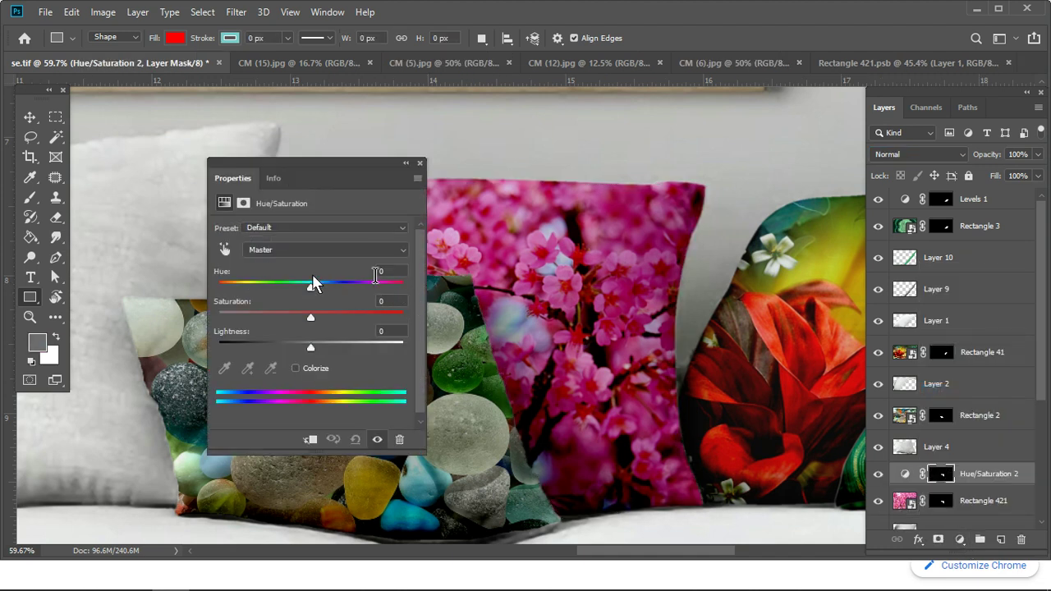
mouse_move(314, 318)
mouse_down()
mouse_move(359, 327)
mouse_move(327, 317)
mouse_move(263, 348)
mouse_move(338, 357)
mouse_move(308, 366)
mouse_up()
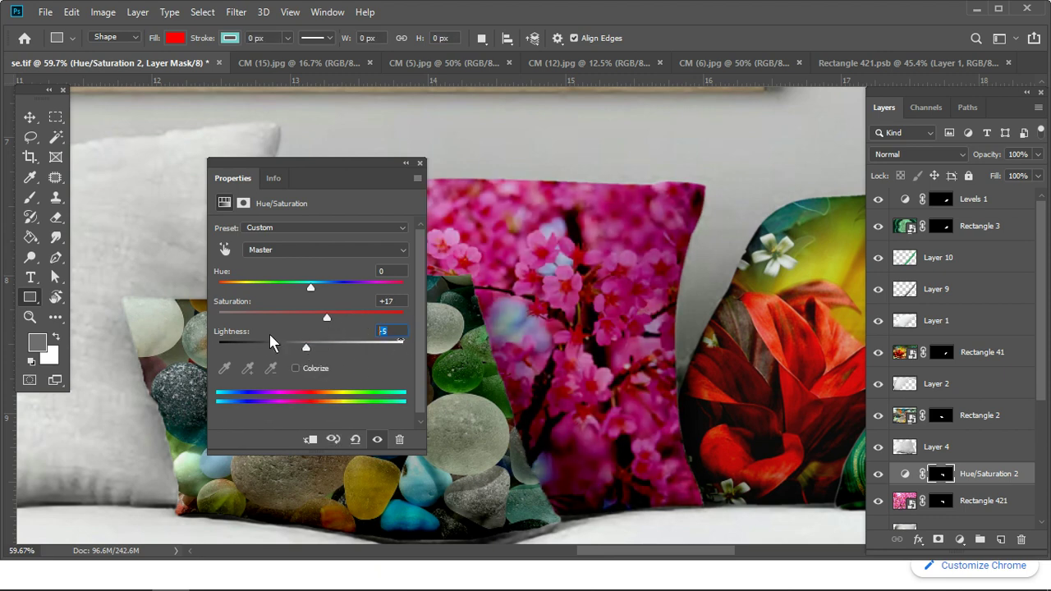
drag(306, 348, 310, 347)
click(420, 165)
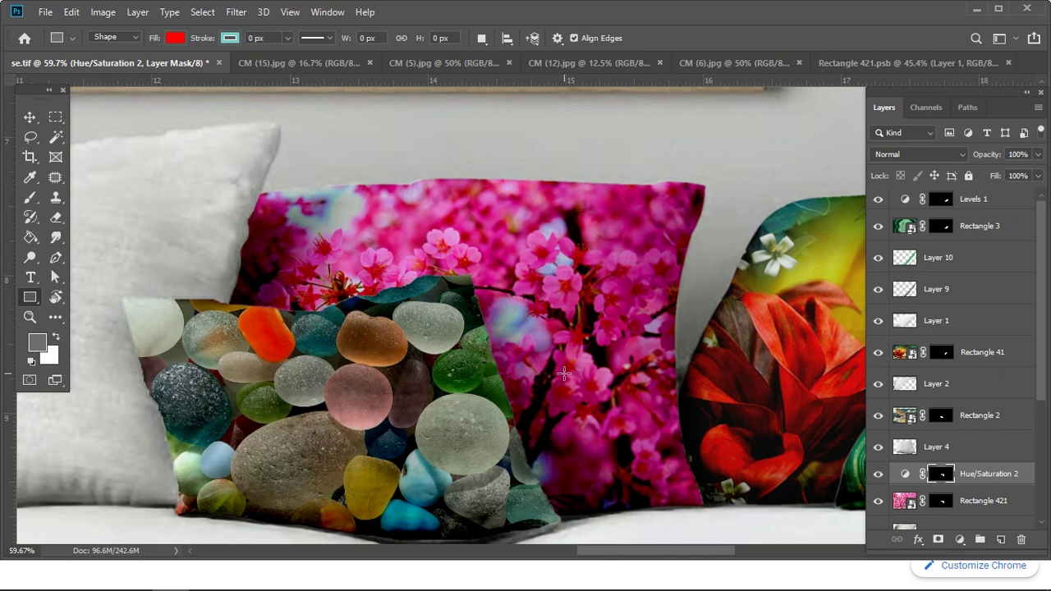
key(ctrl+minus)
key(ctrl+minus)
key(ctrl+minus)
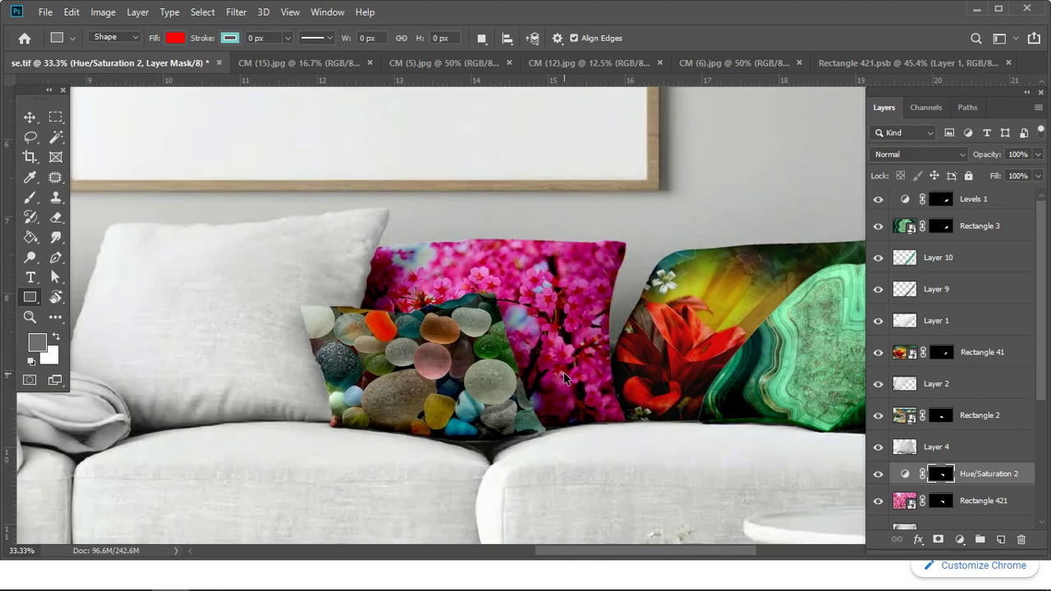
key(ctrl+minus)
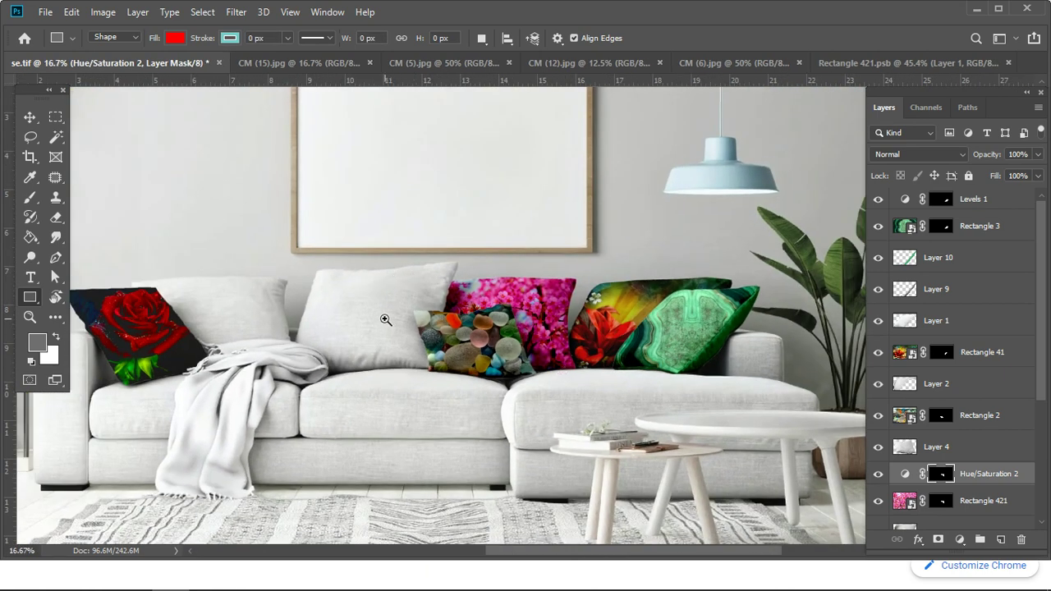
drag(391, 353, 447, 390)
key(v)
ctrl+click(448, 386)
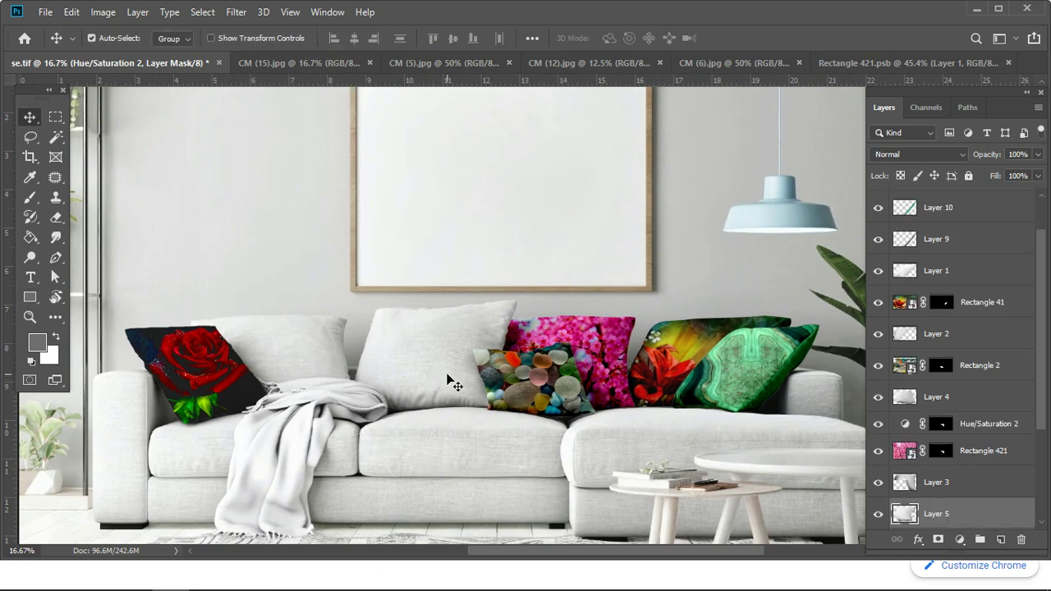
Step: Draw a roughly 1303 × 870 px rectangle spanning the large white left pillow
scroll(448, 383, up, 5)
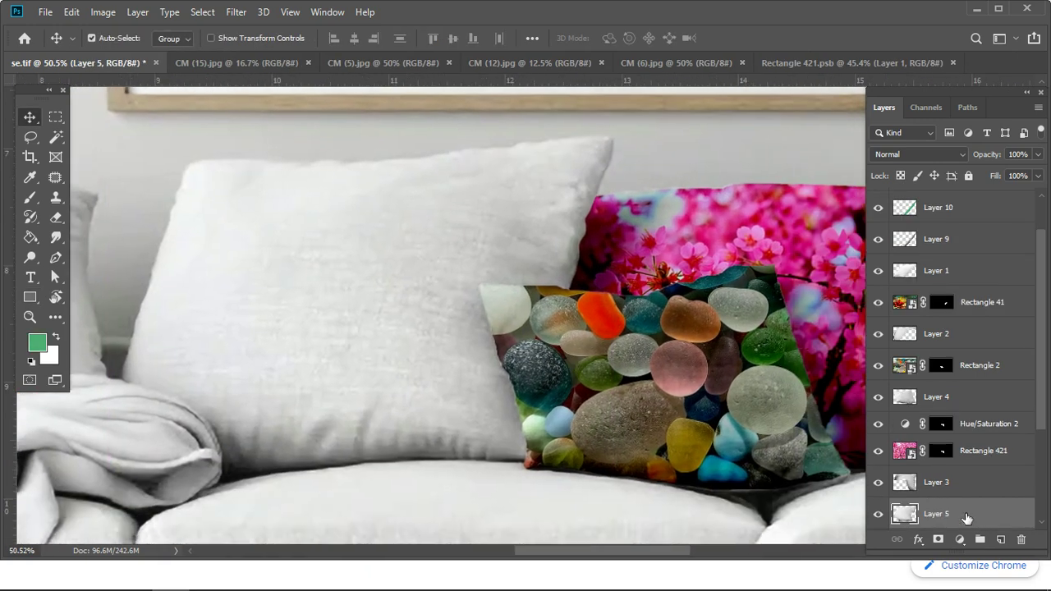
ctrl+click(904, 514)
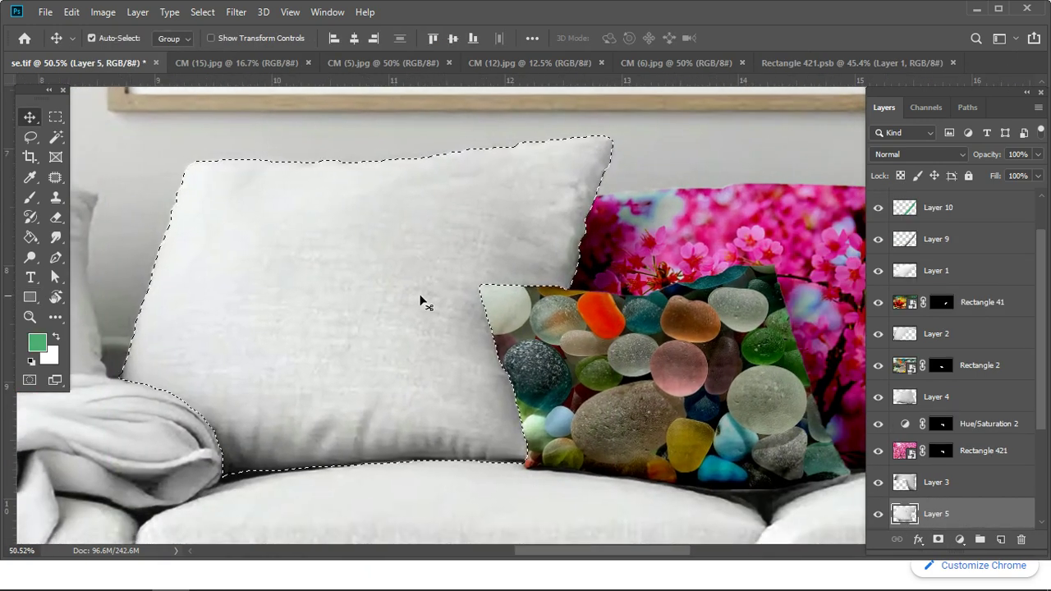
key(ctrl+d)
click(30, 297)
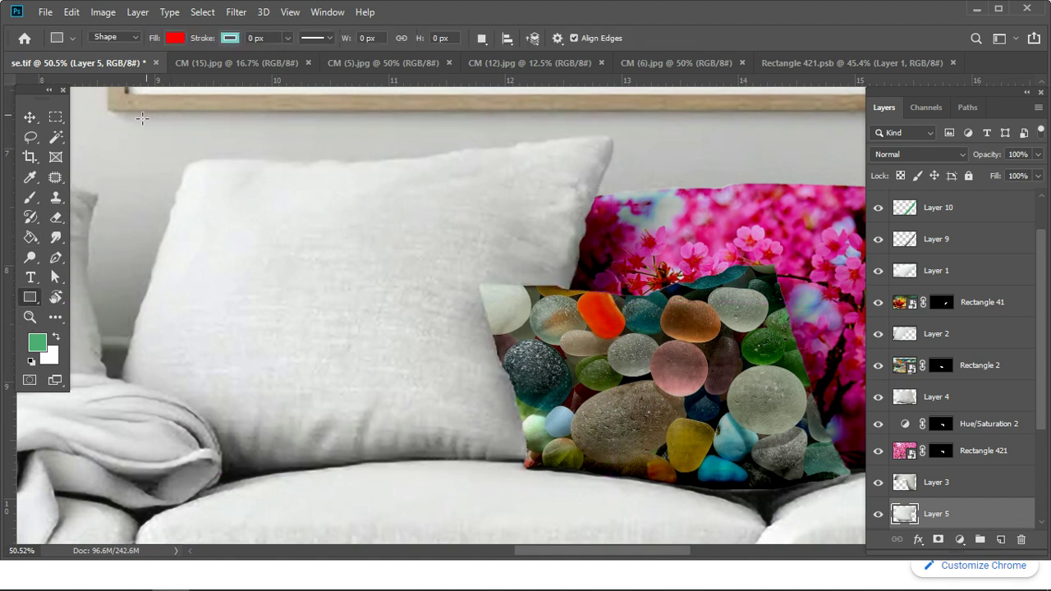
mouse_move(127, 141)
mouse_down()
mouse_move(327, 454)
mouse_move(628, 485)
mouse_move(620, 470)
mouse_up()
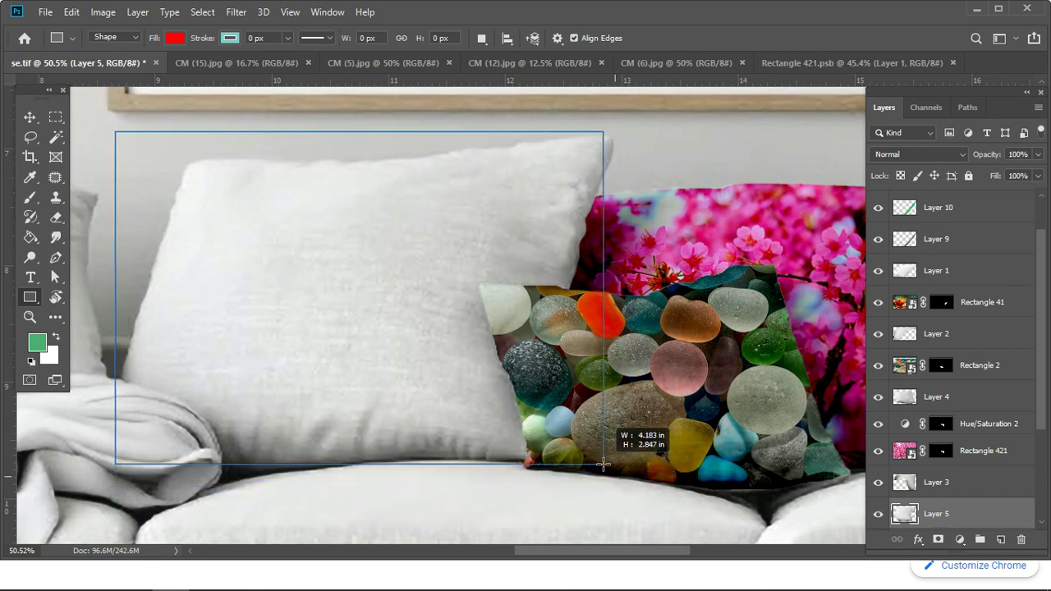
drag(620, 470, 620, 469)
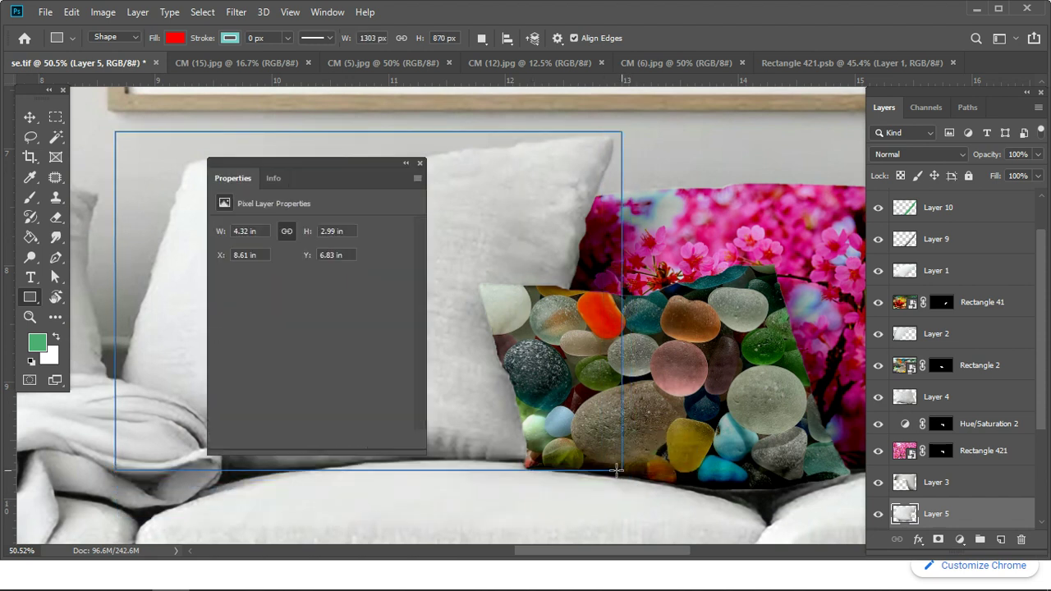
Step: Lower Rectangle 422's opacity to 20% and enter Free Transform Path on it
click(420, 163)
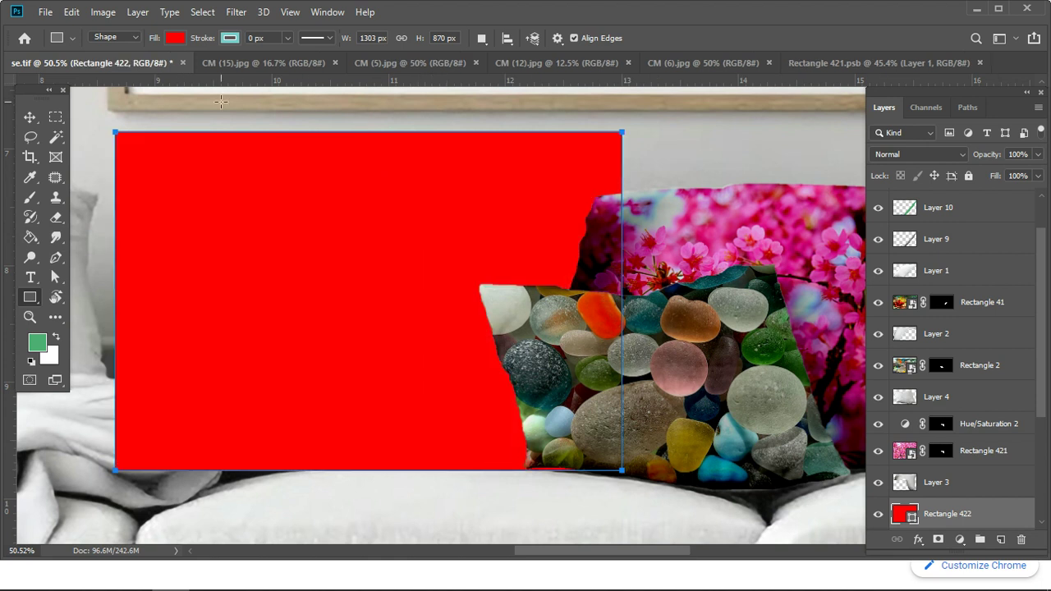
click(175, 38)
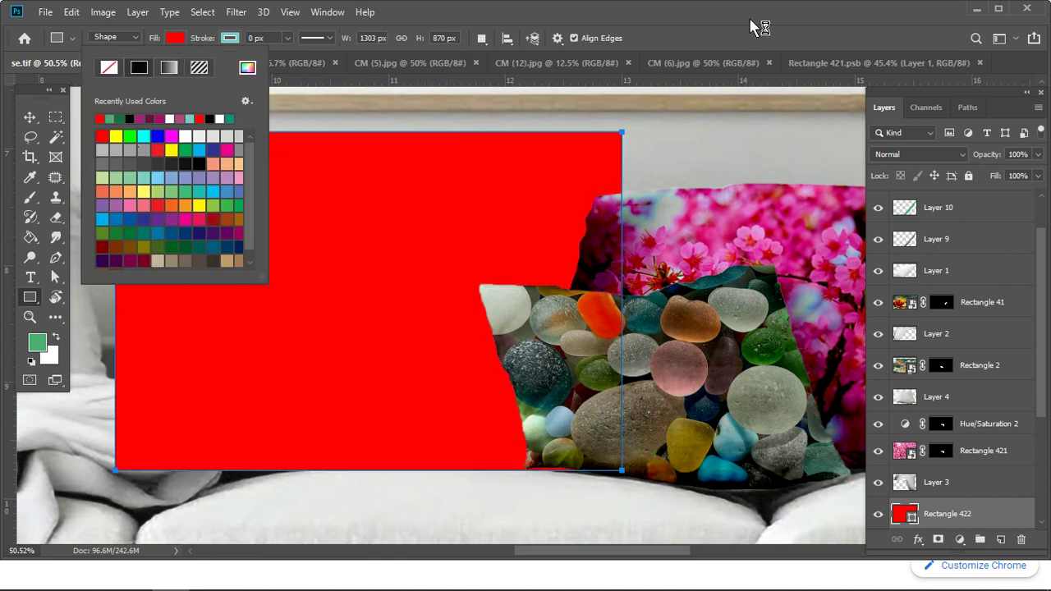
click(949, 113)
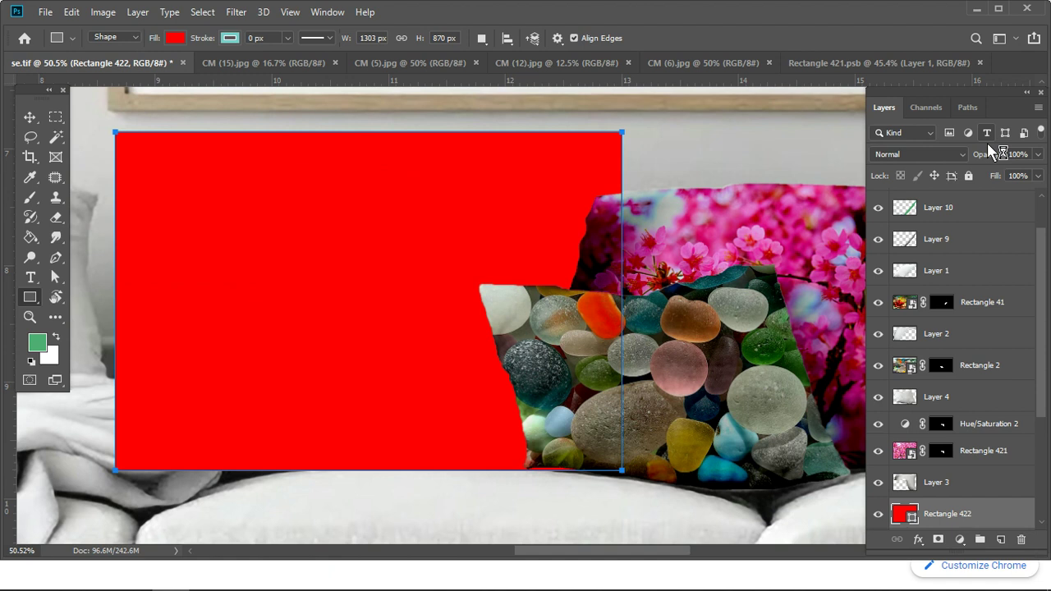
drag(989, 151, 928, 238)
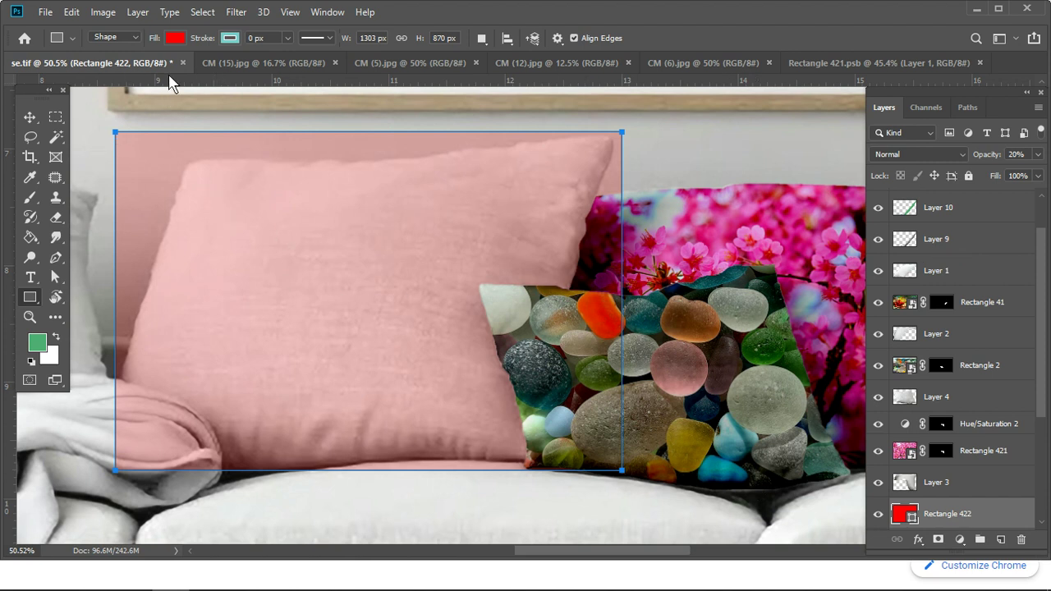
click(73, 12)
click(230, 345)
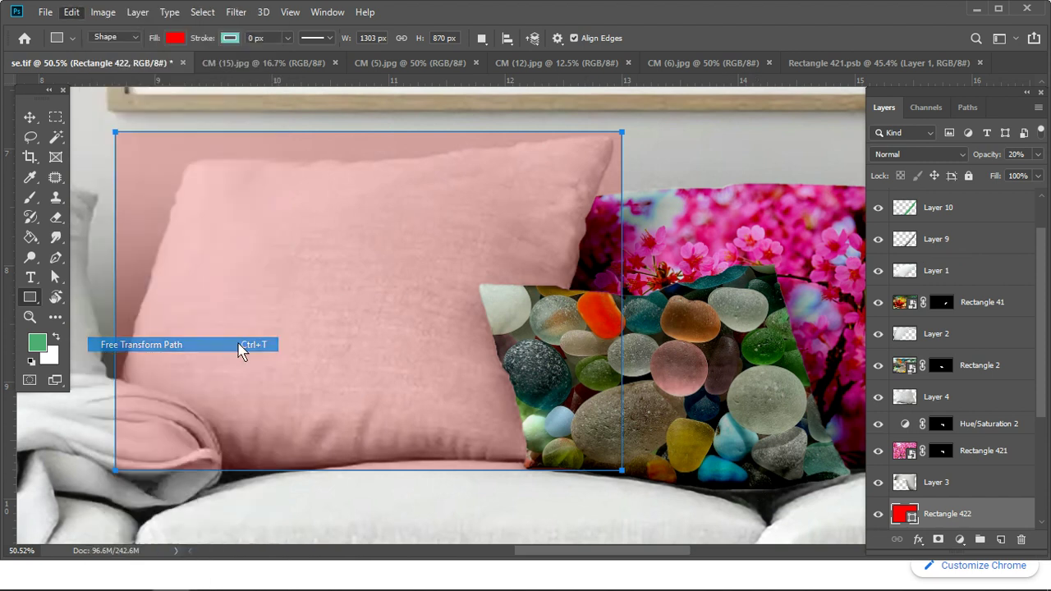
Step: Warp Rectangle 422's left edge, top edge and corners onto the large left pillow
click(588, 37)
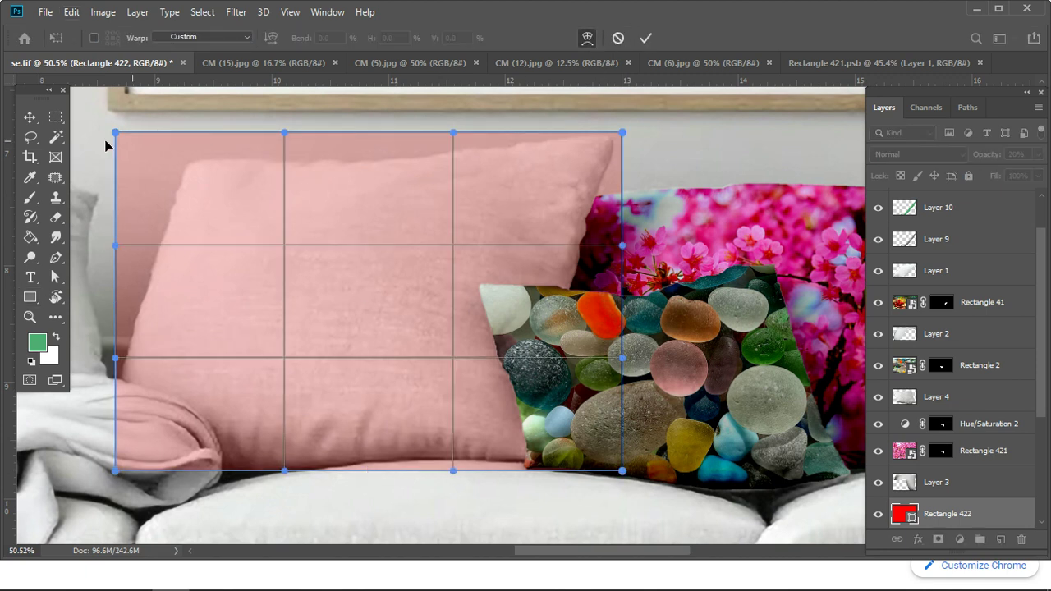
drag(116, 132, 184, 154)
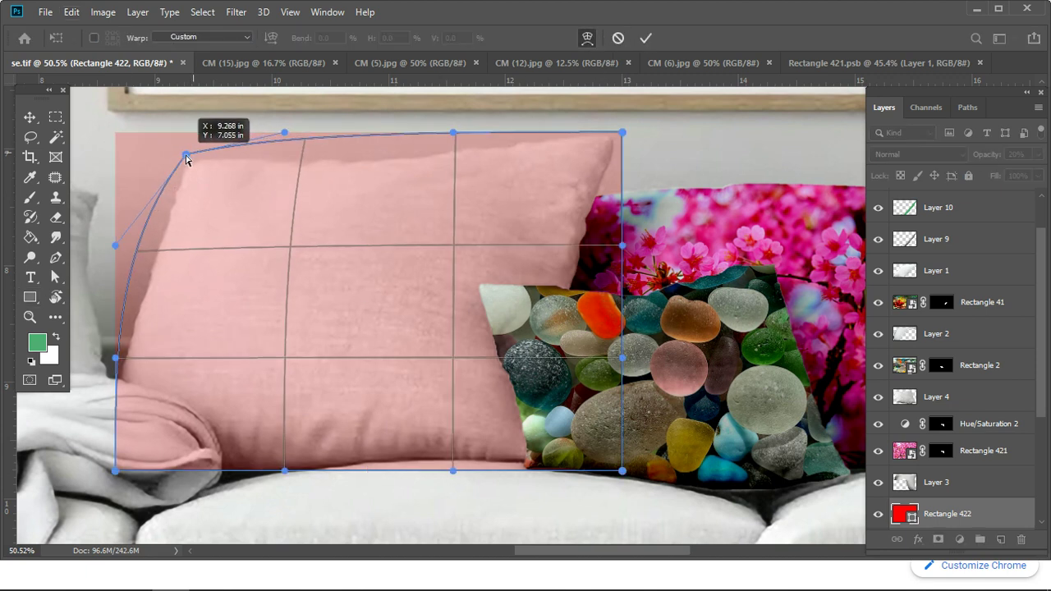
drag(152, 294, 170, 299)
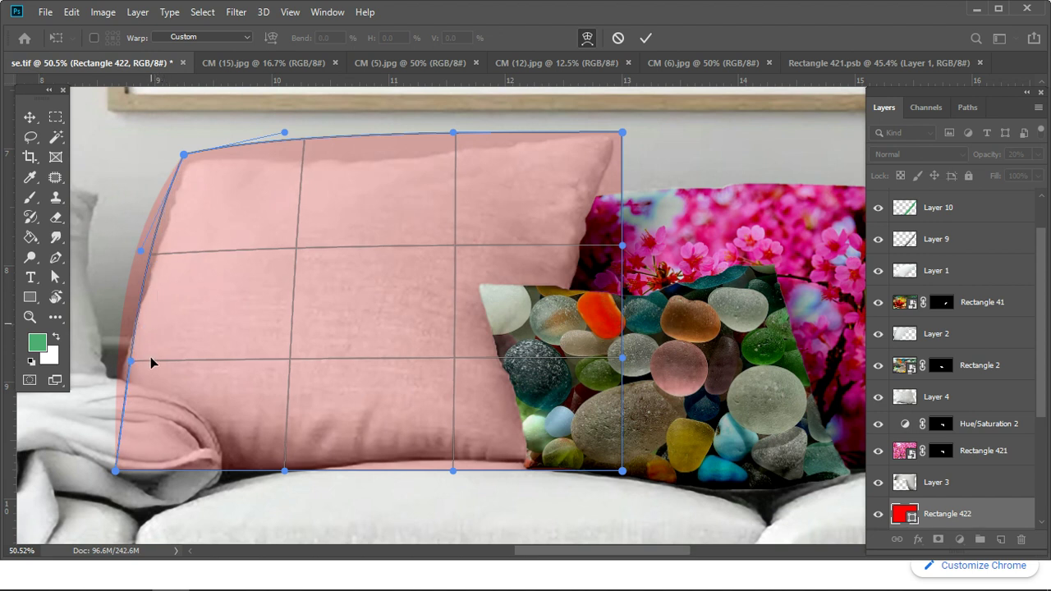
drag(113, 473, 103, 474)
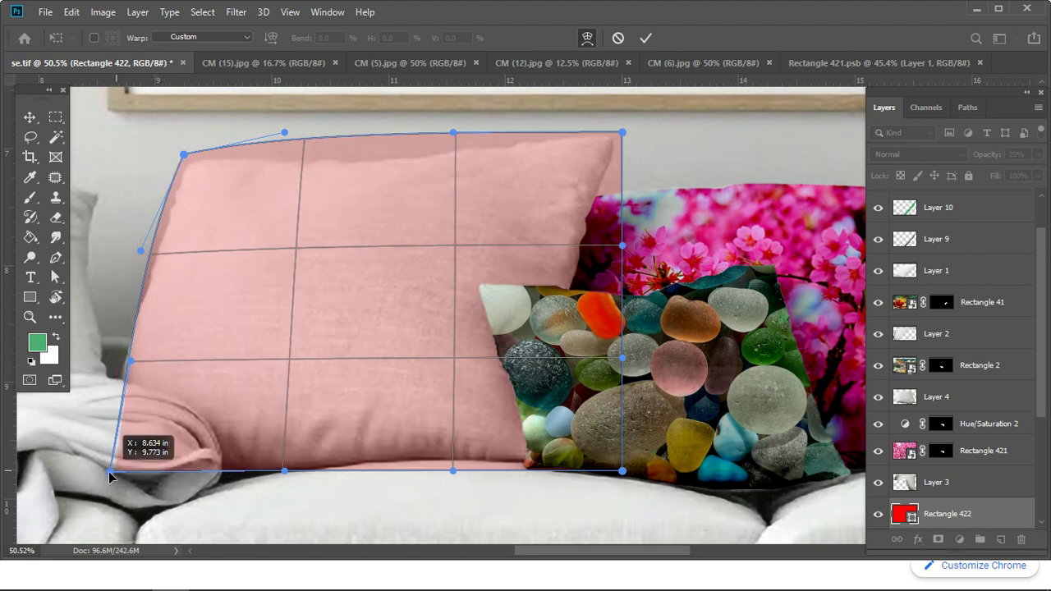
drag(130, 362, 108, 362)
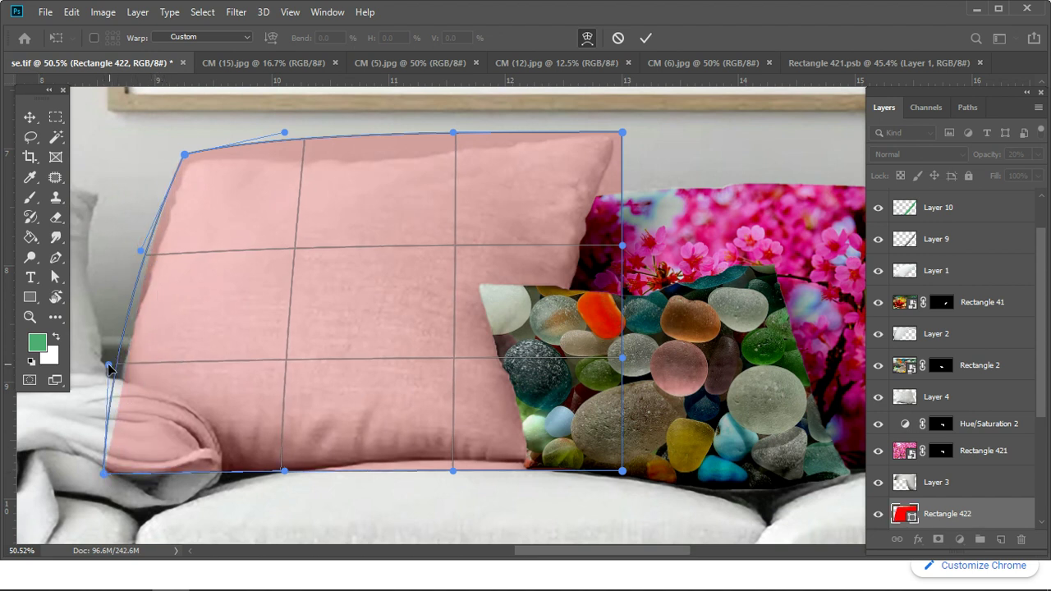
drag(169, 258, 172, 263)
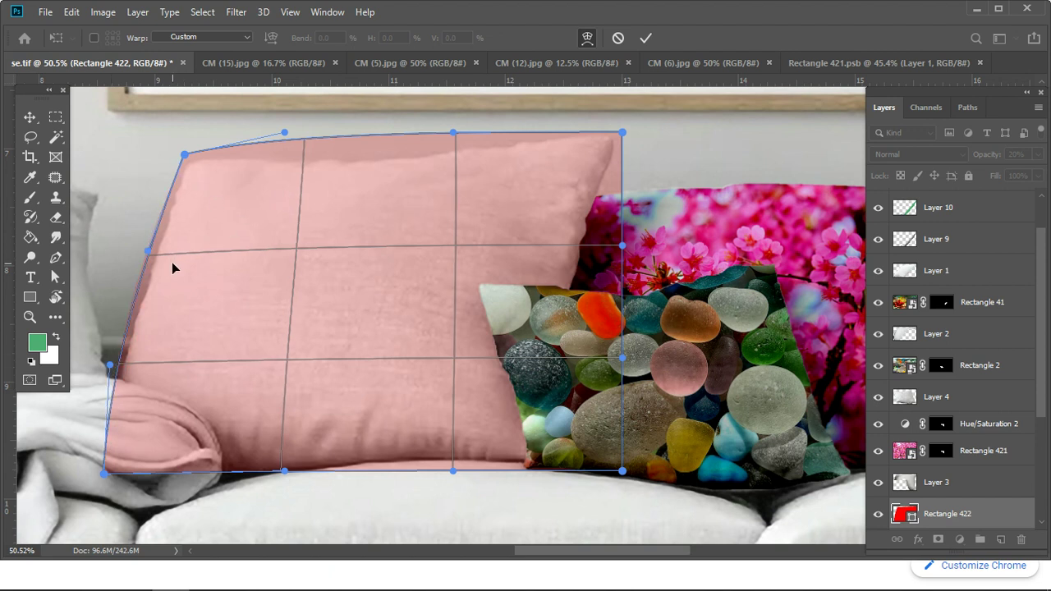
drag(450, 134, 366, 164)
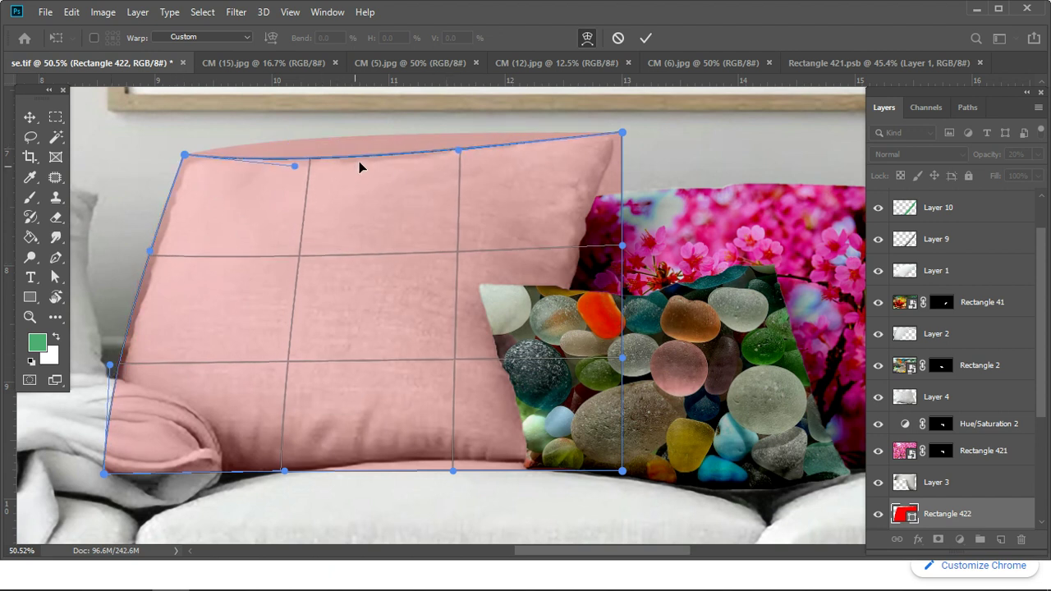
drag(466, 150, 467, 140)
drag(622, 270, 574, 272)
drag(623, 472, 566, 471)
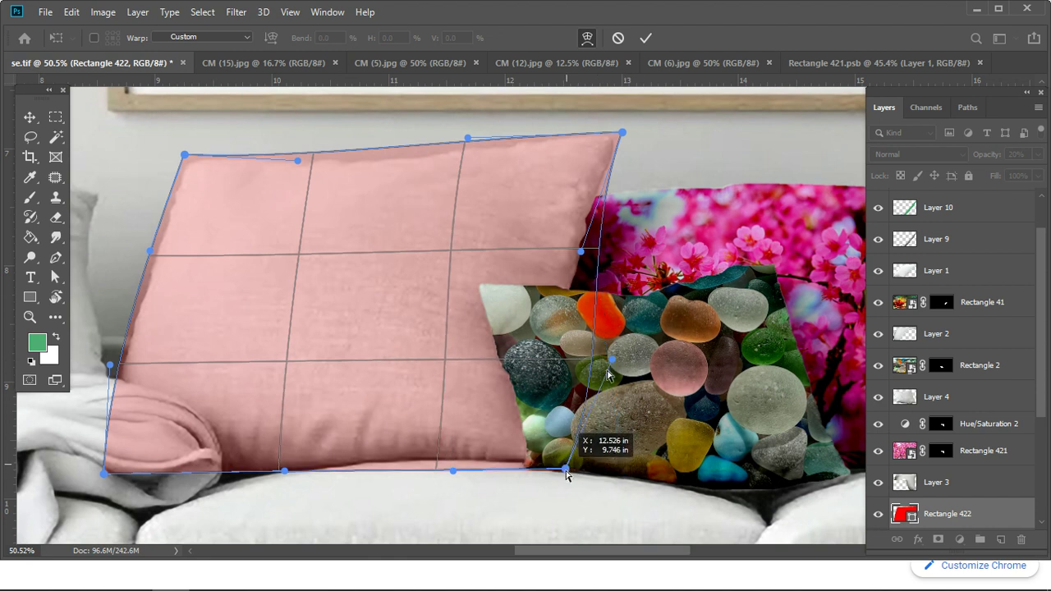
Step: Refine the right and bottom warp, apply it, and convert Rectangle 422 to a smart object
drag(599, 320, 571, 320)
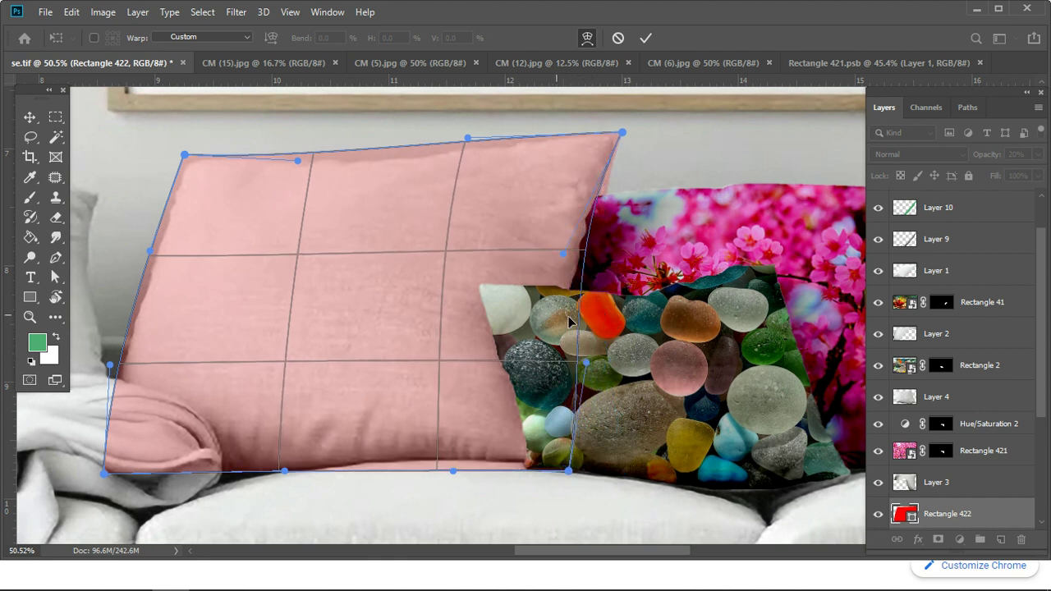
drag(564, 254, 593, 234)
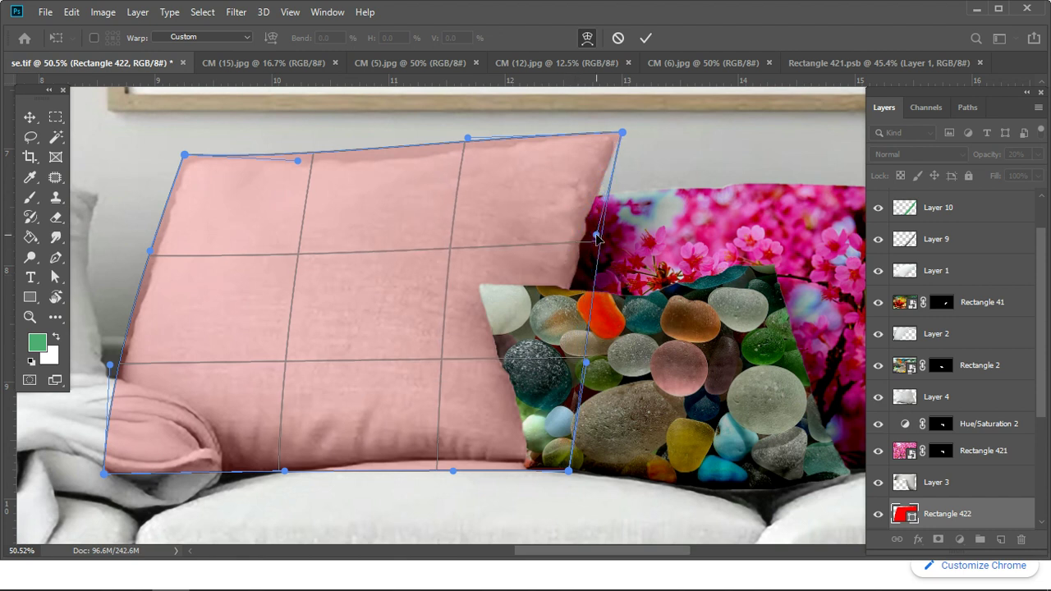
drag(456, 458, 463, 444)
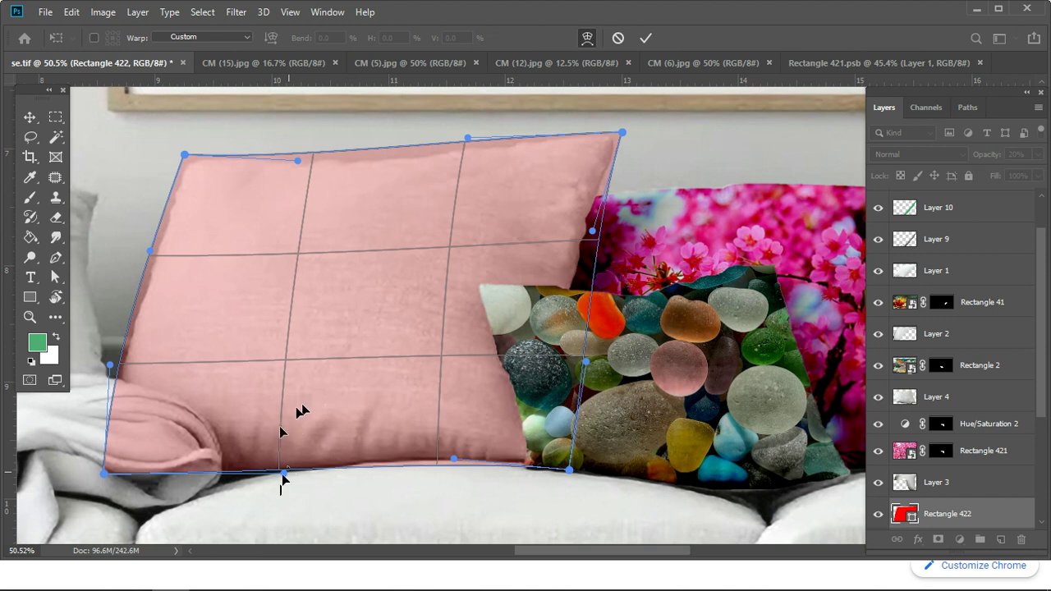
drag(406, 307, 370, 357)
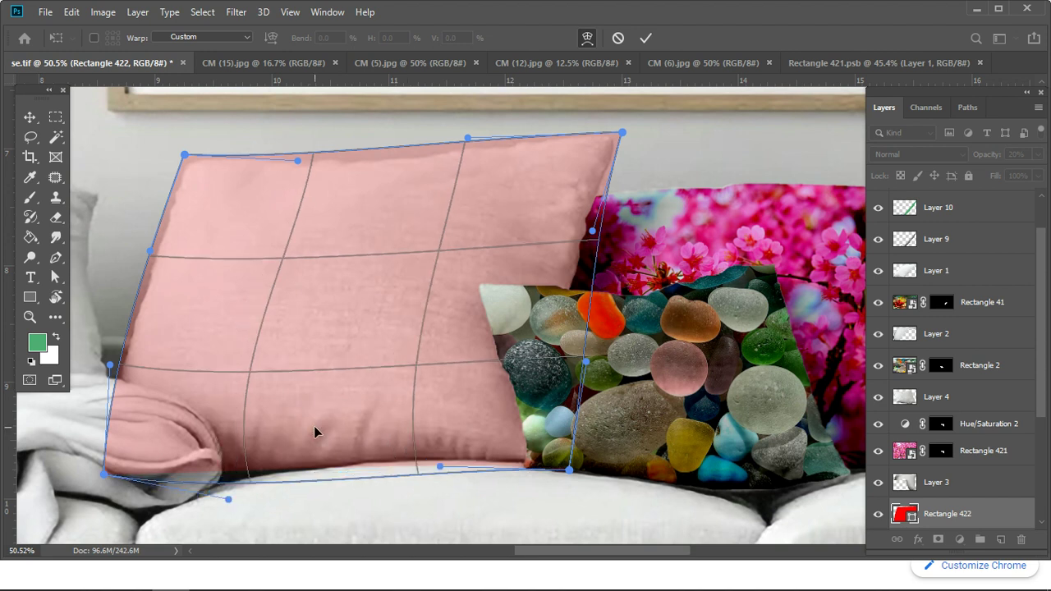
drag(314, 426, 317, 433)
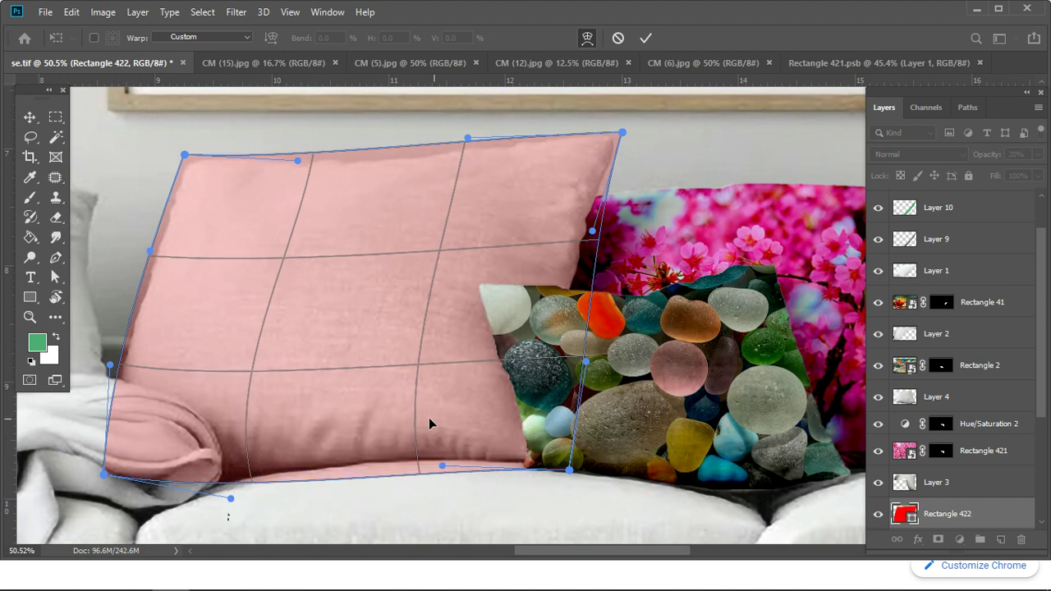
drag(343, 425, 352, 423)
drag(496, 424, 469, 423)
drag(350, 421, 368, 419)
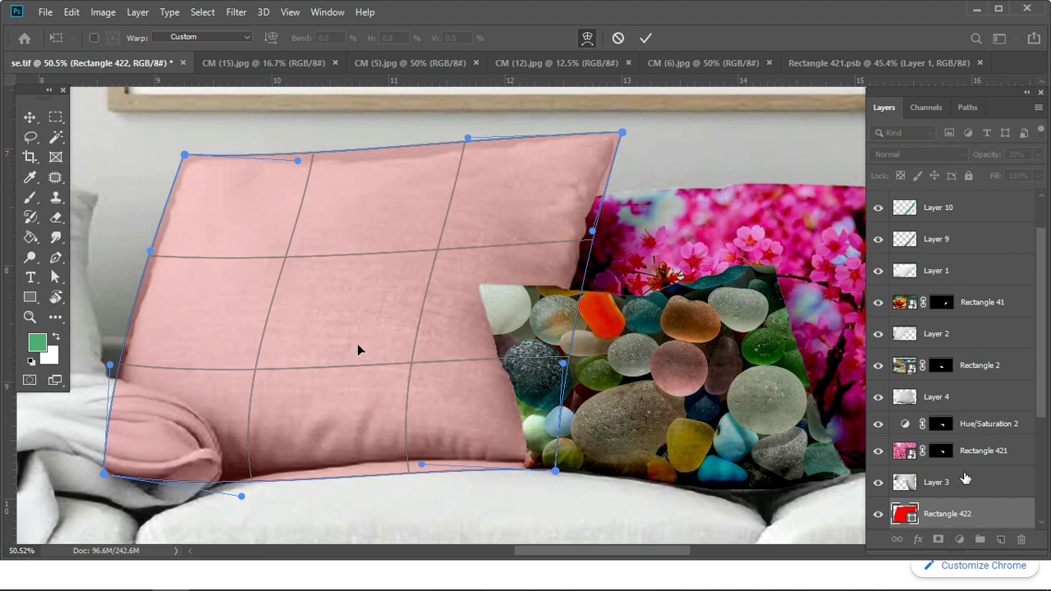
click(646, 38)
right_click(993, 505)
click(902, 216)
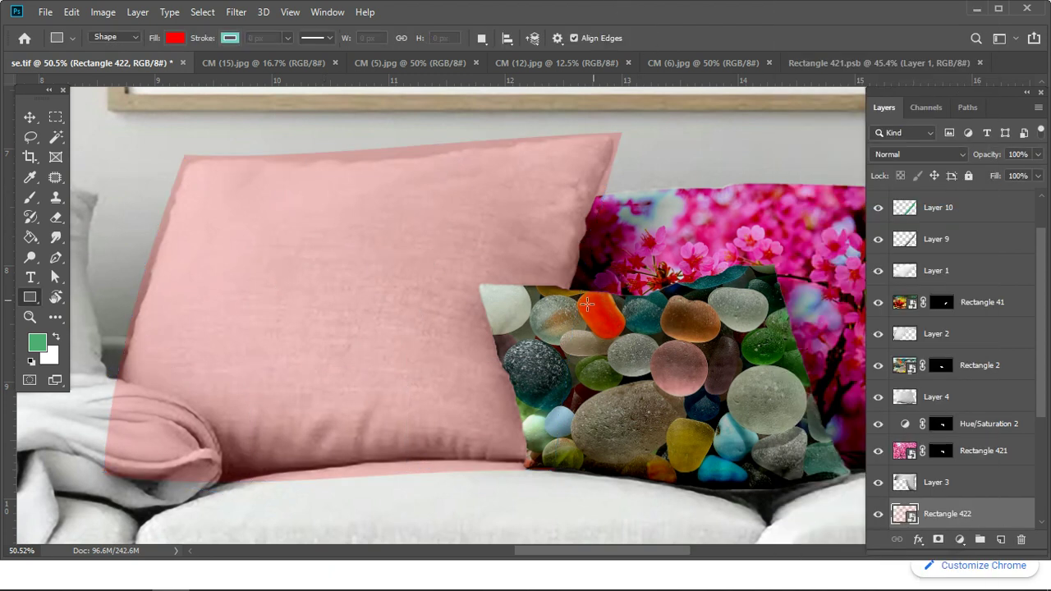
Step: Zoom out and load the left pillow's outline as a selection
key(ctrl+minus)
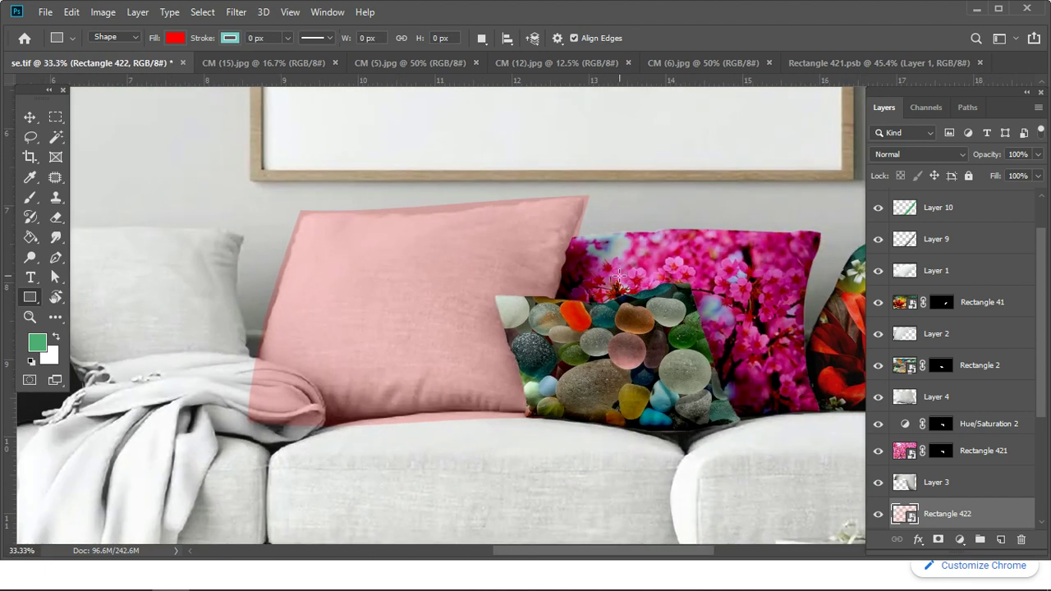
scroll(909, 474, down, 3)
scroll(909, 474, down, 2)
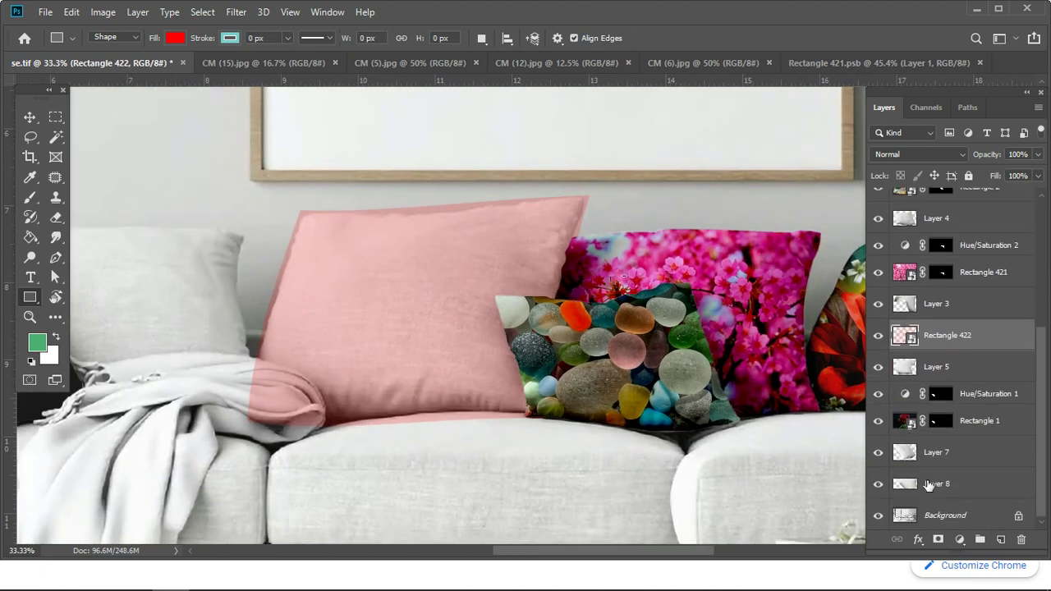
drag(910, 368, 597, 347)
ctrl+click(906, 366)
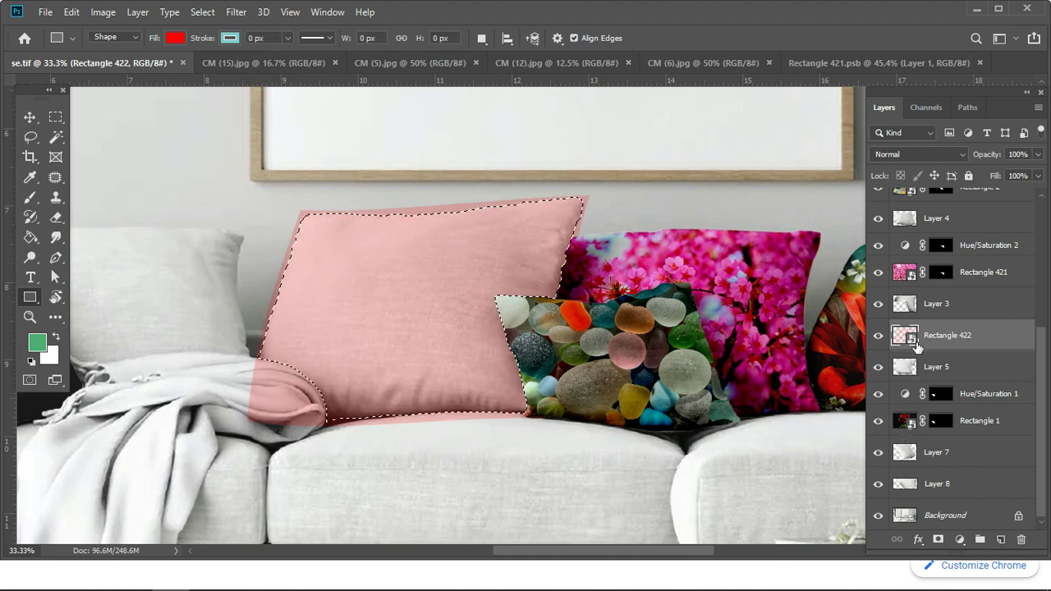
Step: Add a layer mask to Rectangle 422 from that selection and open its smart object contents
drag(936, 367, 939, 539)
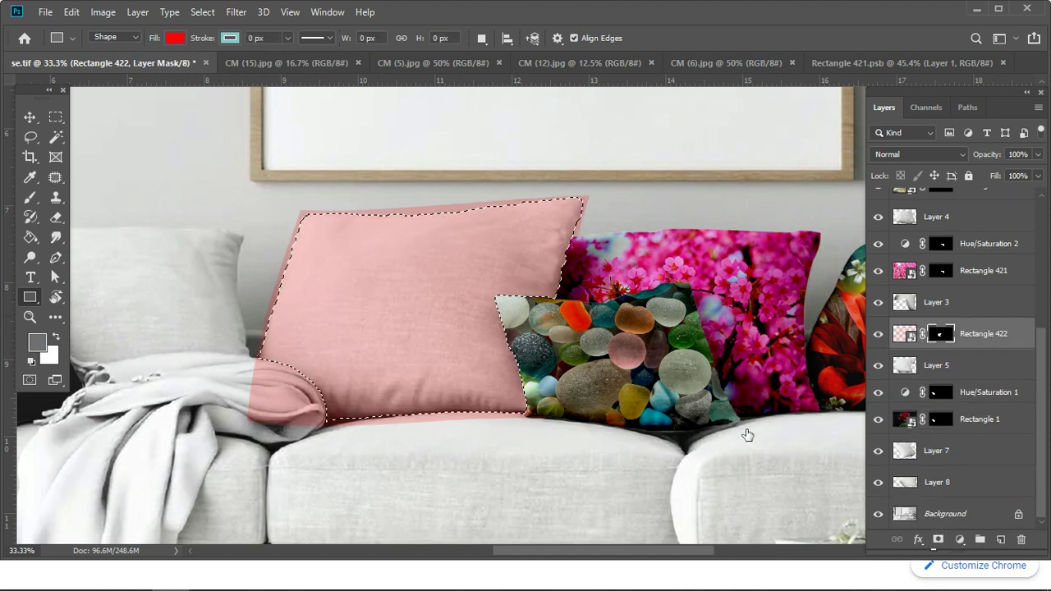
click(909, 338)
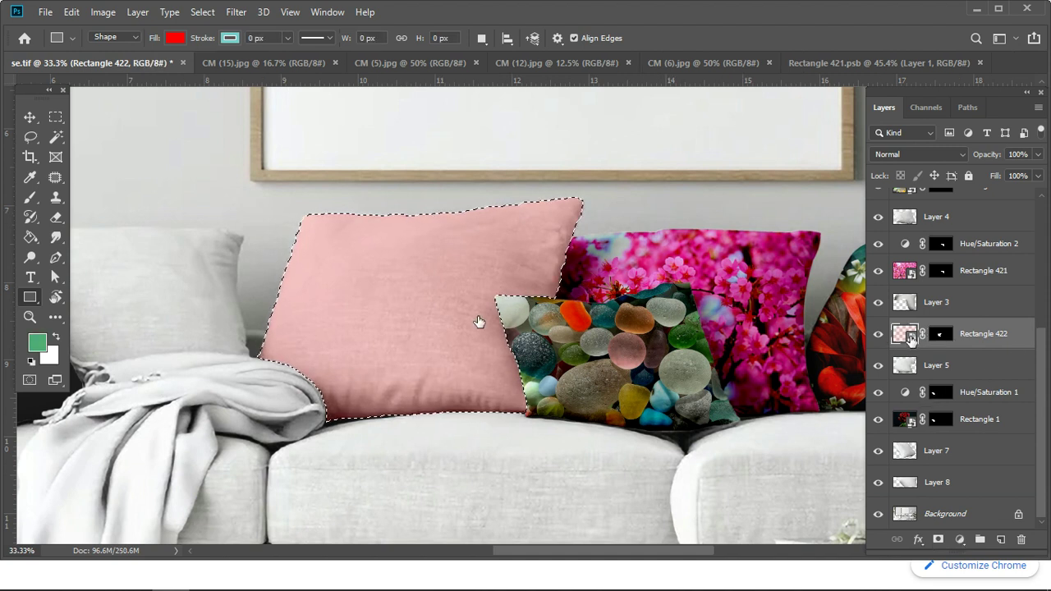
double_click(910, 338)
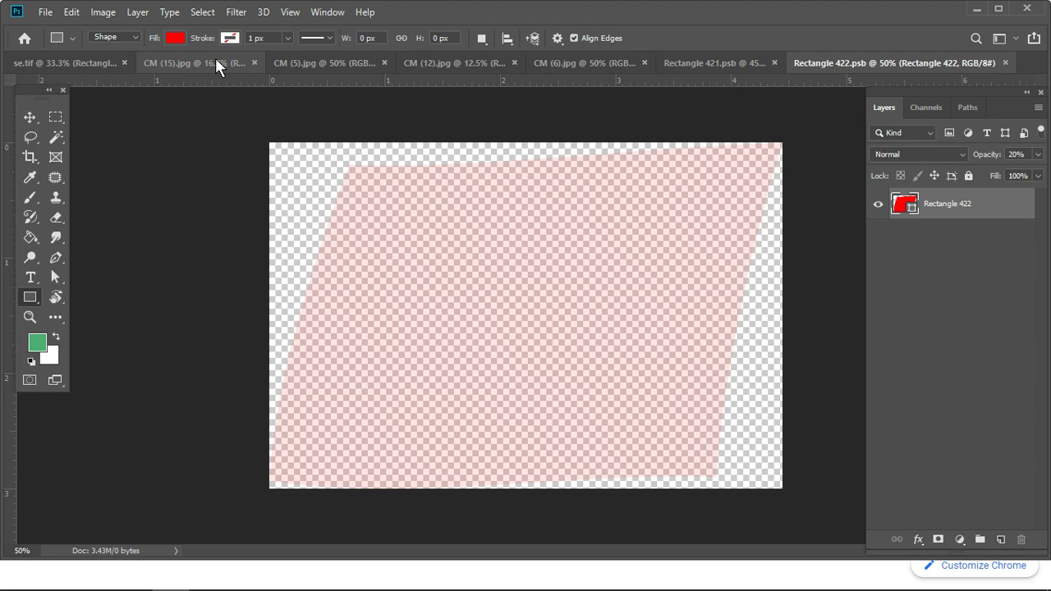
Step: Browse the open image tabs and return to the neon-green leaf photo
click(243, 65)
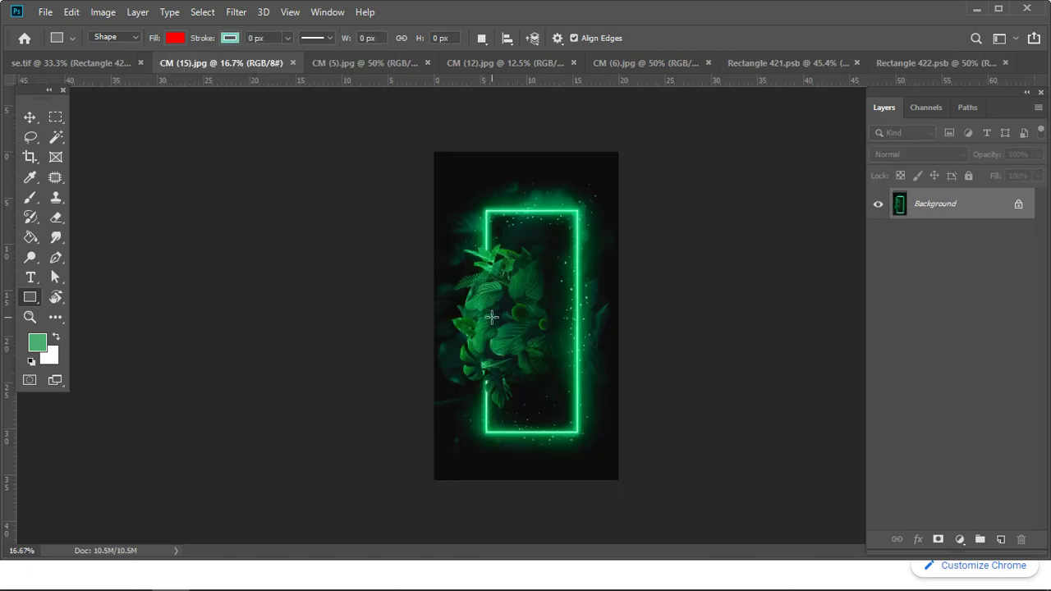
click(405, 65)
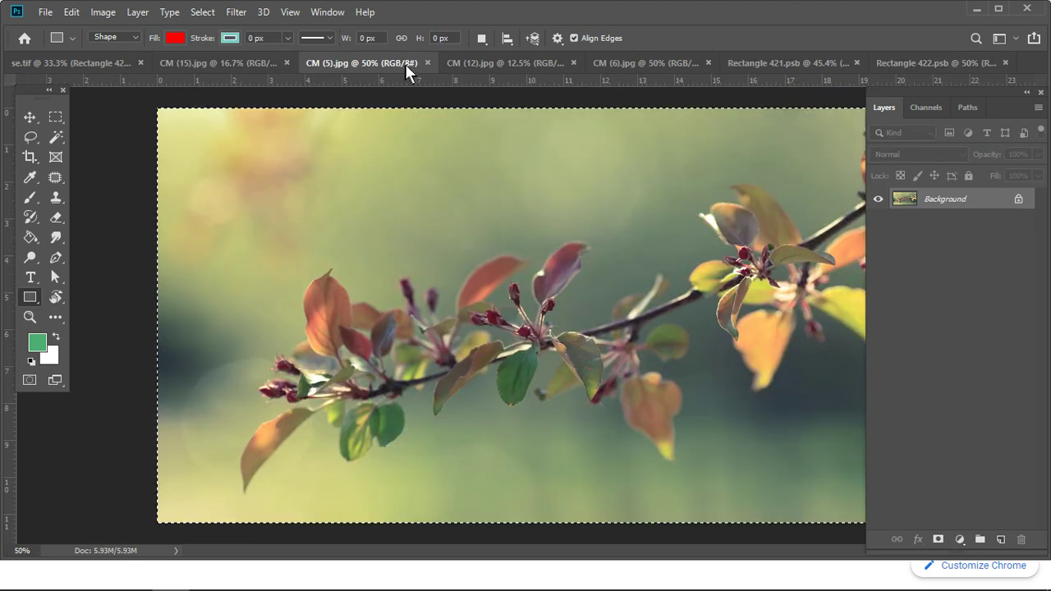
click(484, 64)
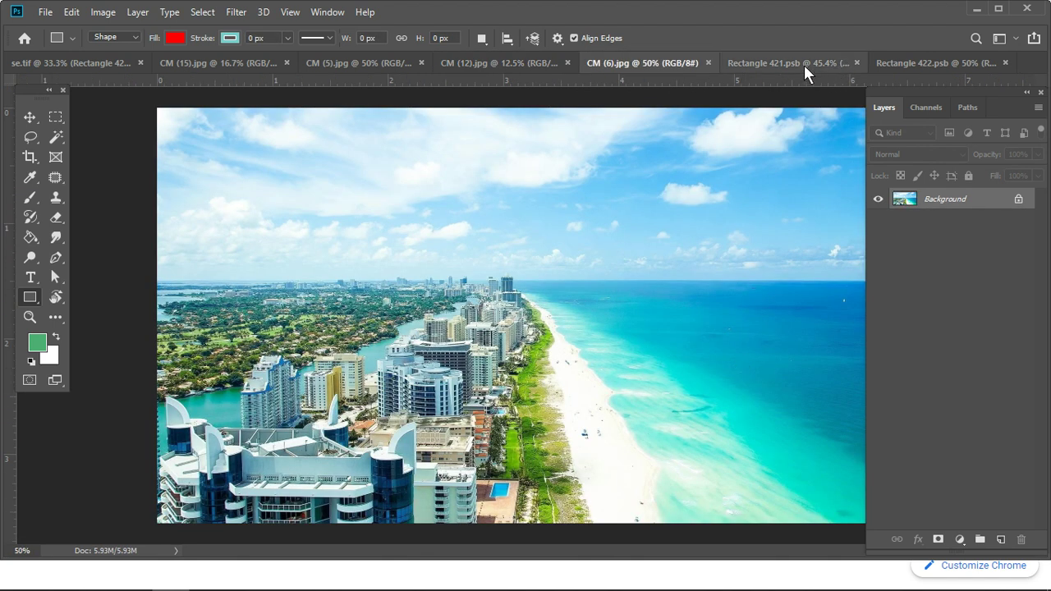
click(795, 66)
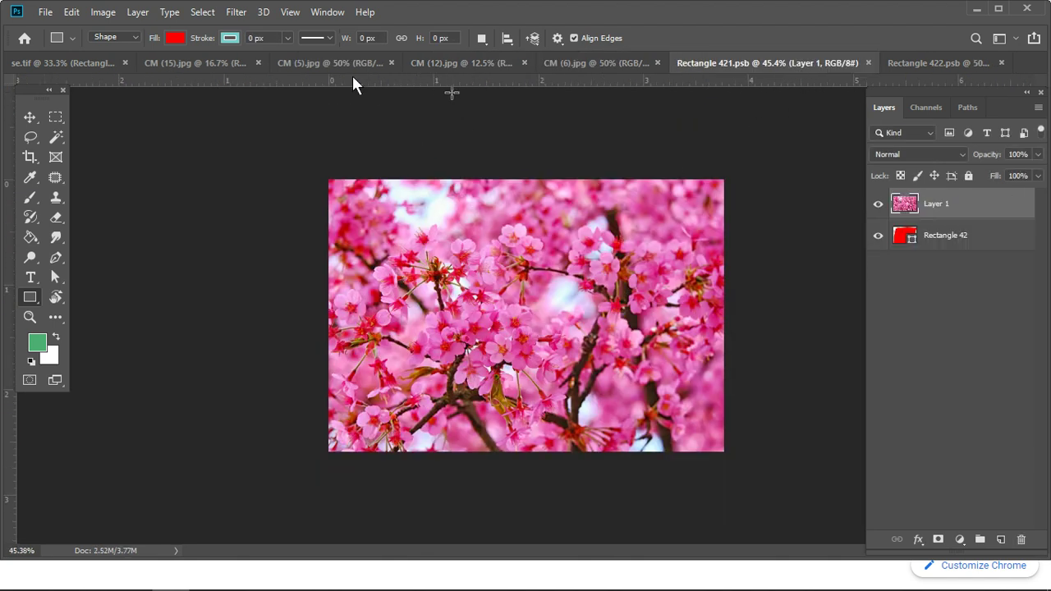
click(177, 63)
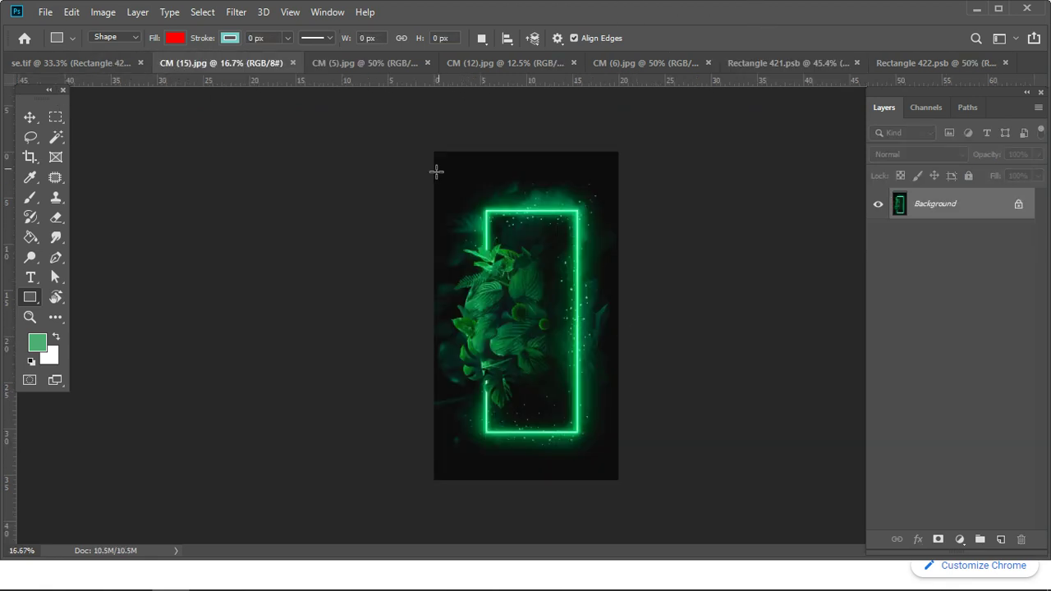
Step: Select all of the neon-leaf photo and copy it
click(71, 13)
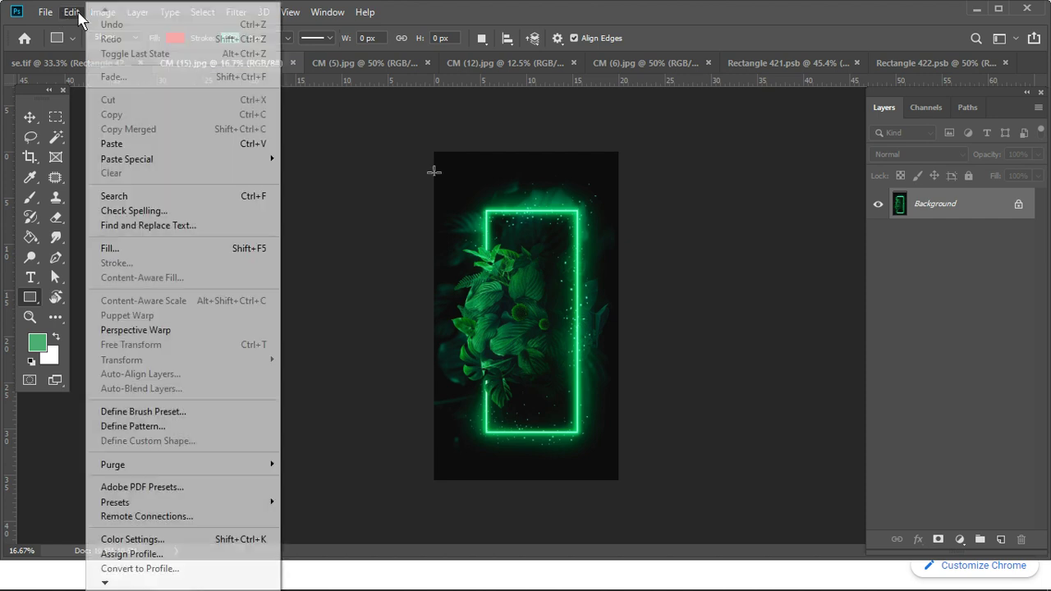
click(287, 115)
click(201, 11)
click(72, 12)
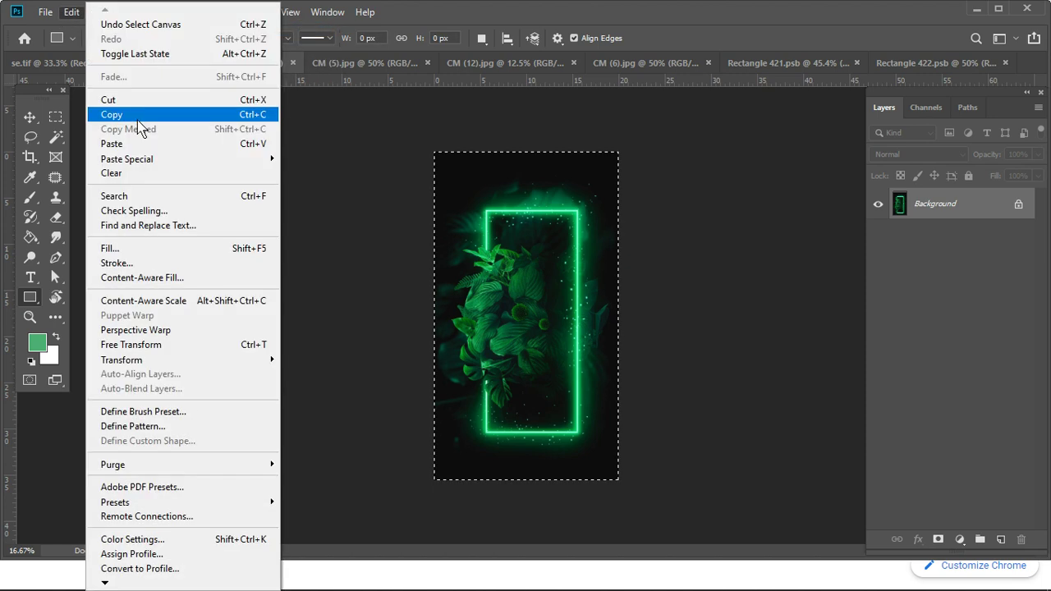
click(138, 115)
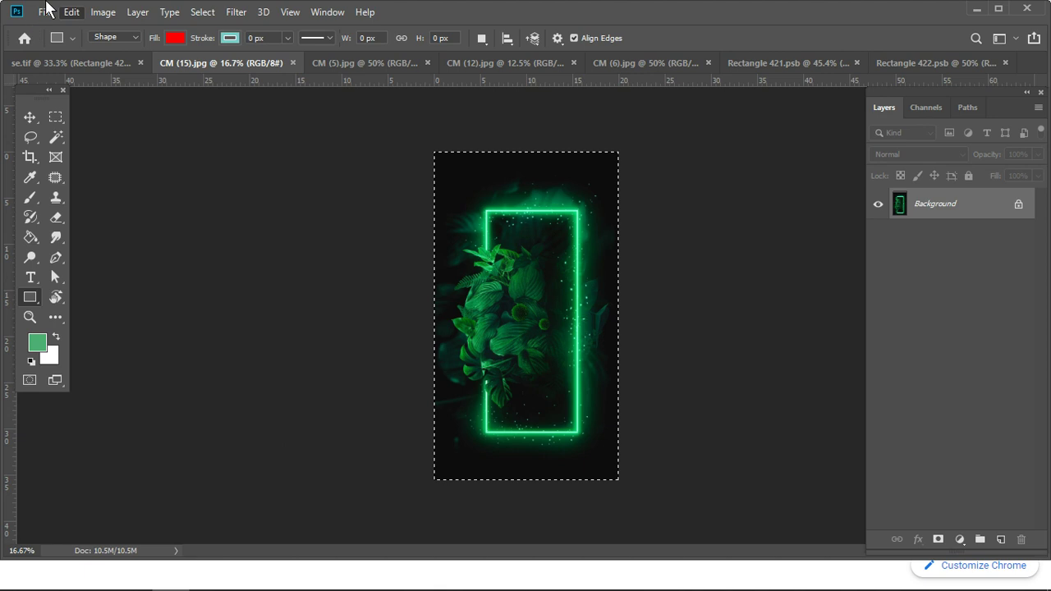
Step: Close Rectangle 421.psb and paste the neon-leaf photo into Rectangle 422.psb
click(857, 62)
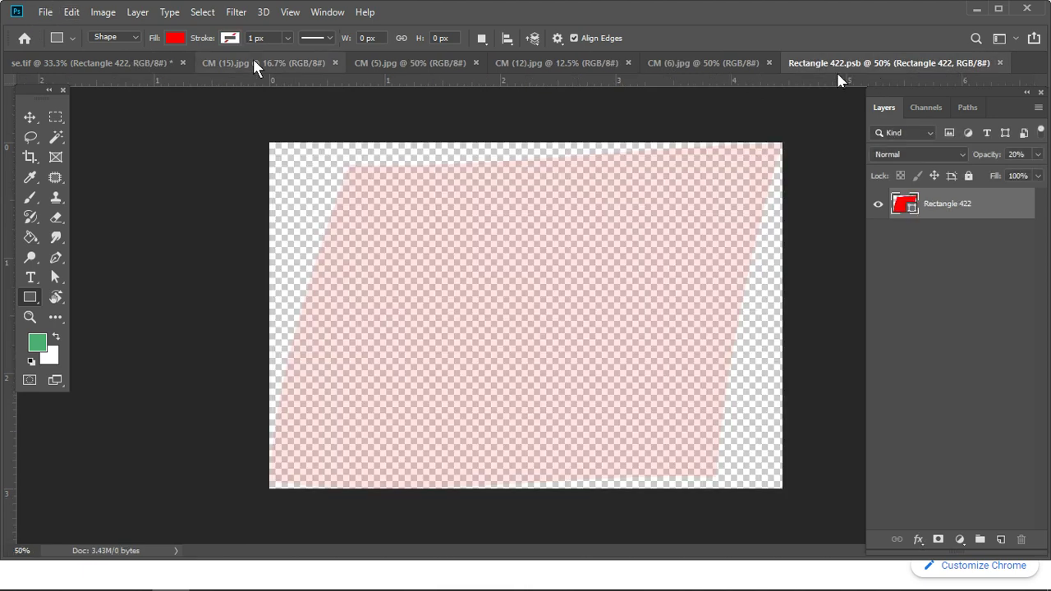
click(72, 12)
click(135, 143)
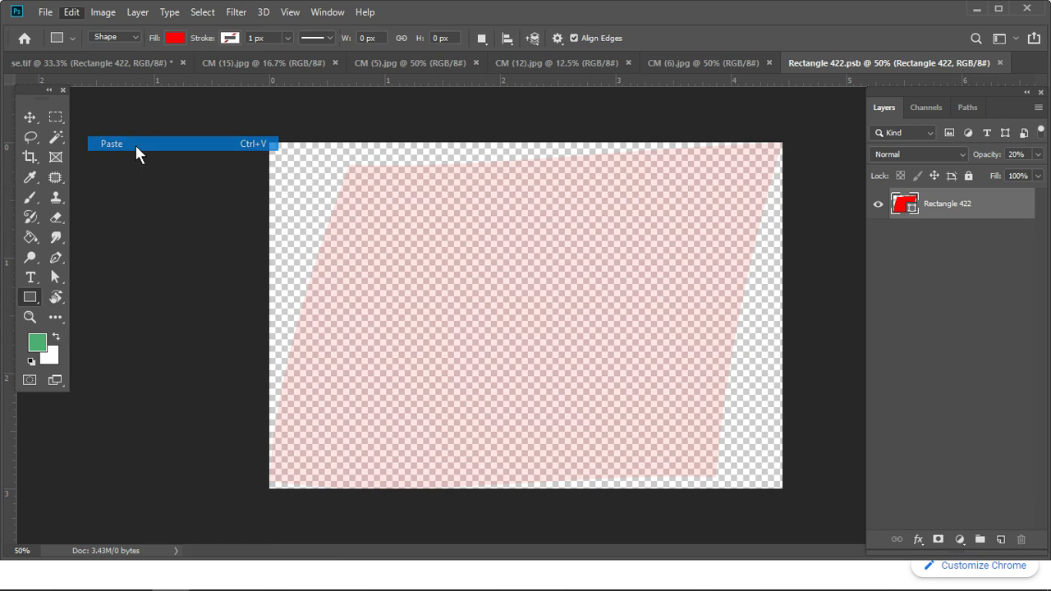
Step: Zoom out and move the pasted neon-leaf photo over the canvas
key(ctrl+minus)
key(ctrl+minus)
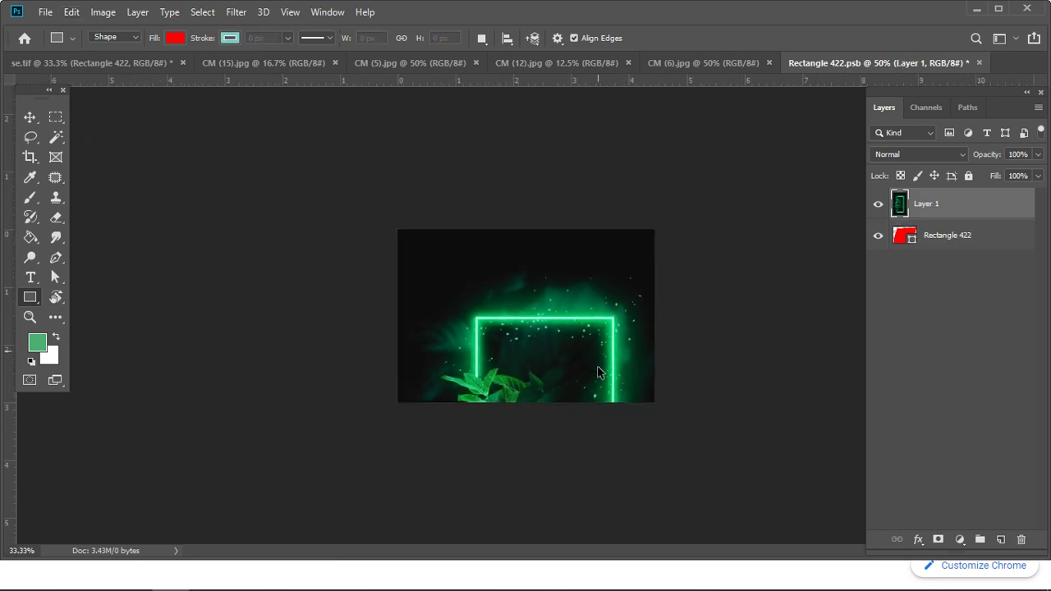
key(b)
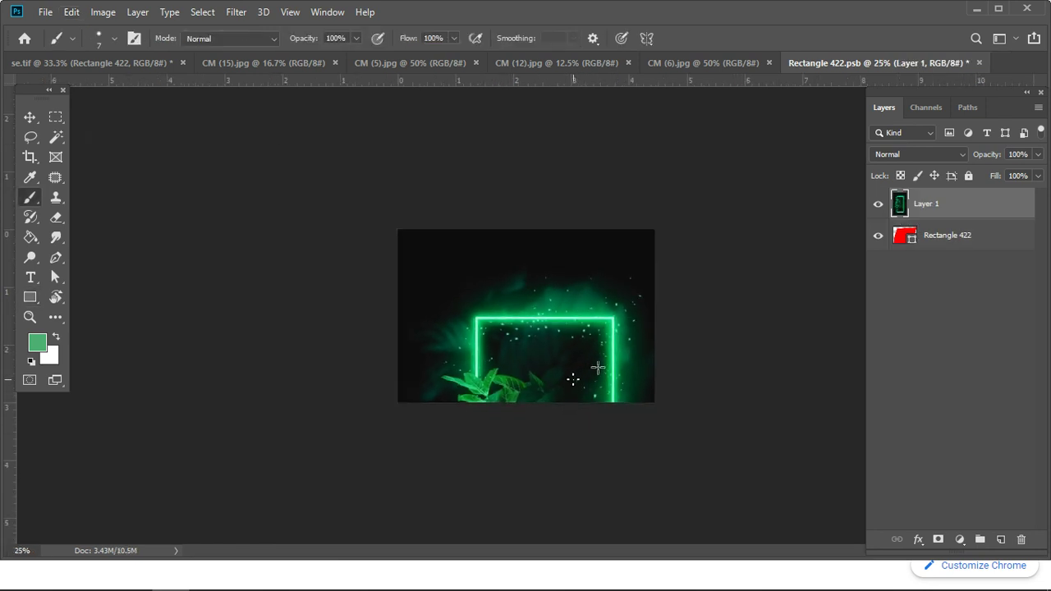
key(v)
mouse_move(573, 379)
mouse_down()
mouse_move(555, 320)
mouse_move(565, 315)
mouse_up()
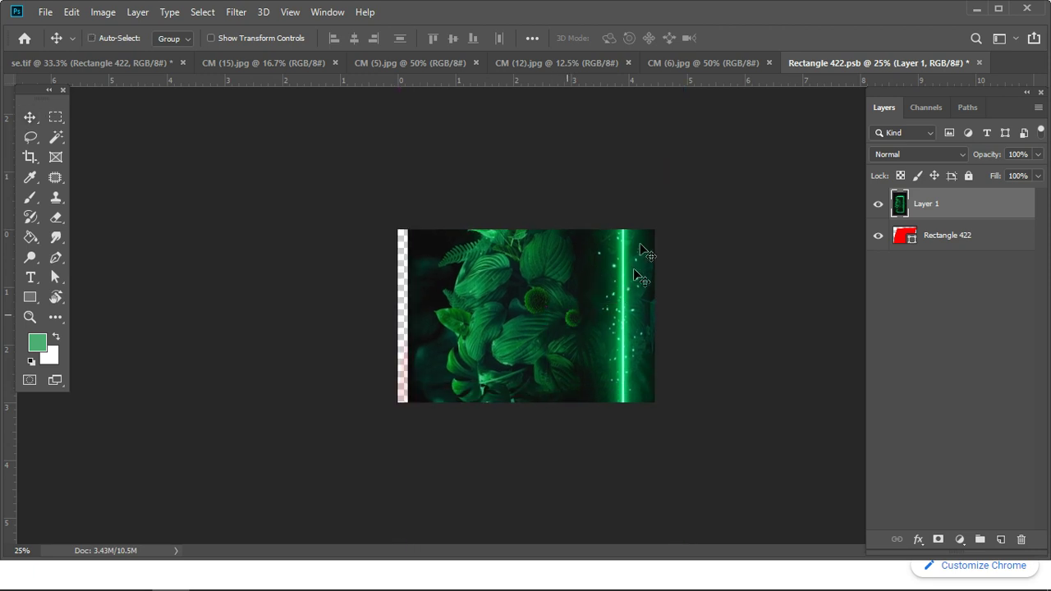
Step: Free-transform the photo down to about 86% and nudge it slightly right
key(ctrl+t)
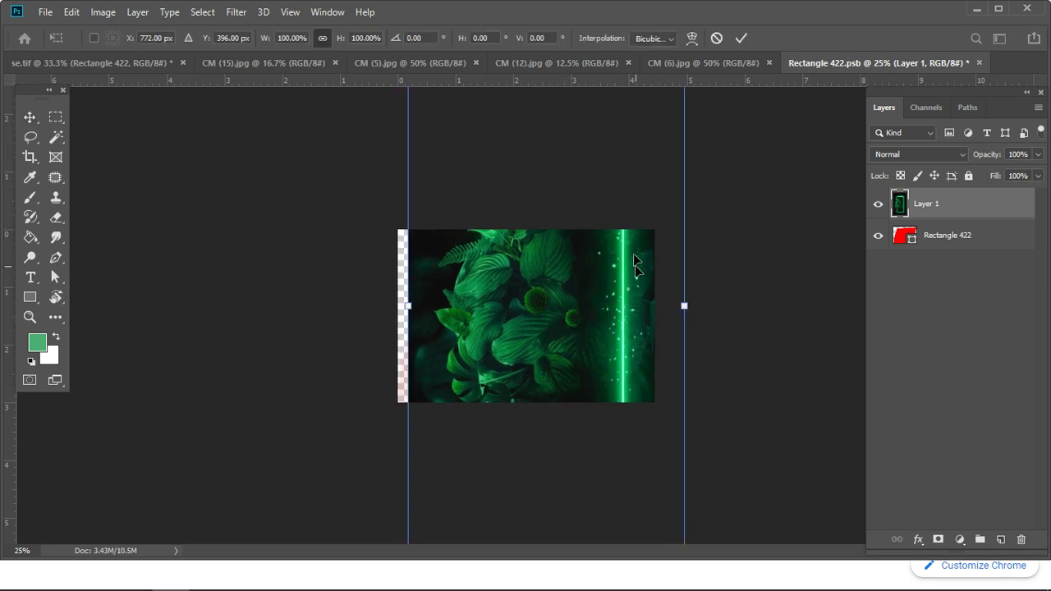
key(ctrl+minus)
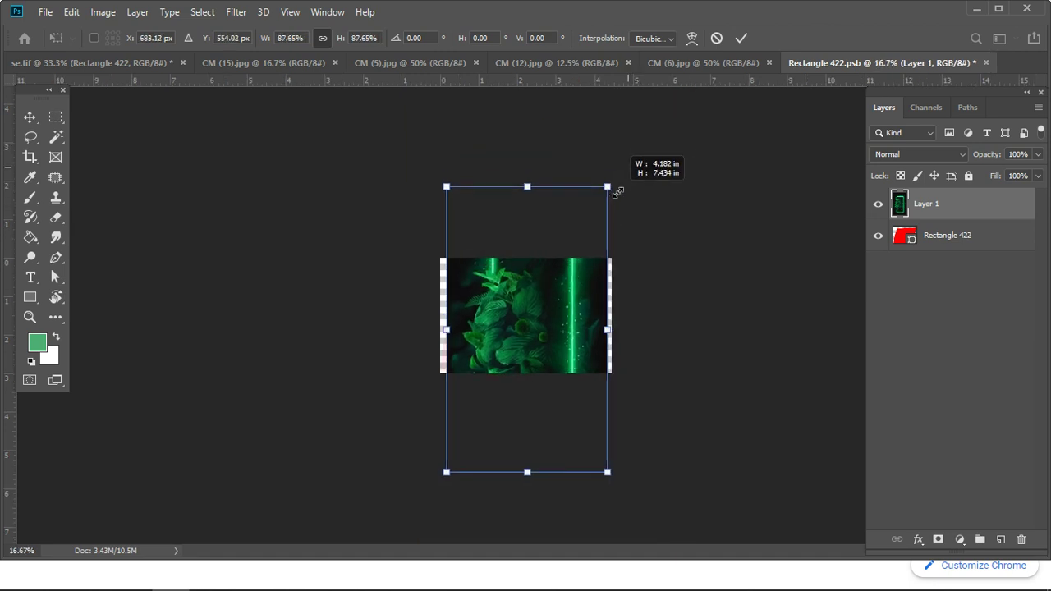
drag(635, 145, 608, 191)
scroll(547, 326, up, 1)
scroll(563, 315, up, 1)
drag(563, 315, 572, 316)
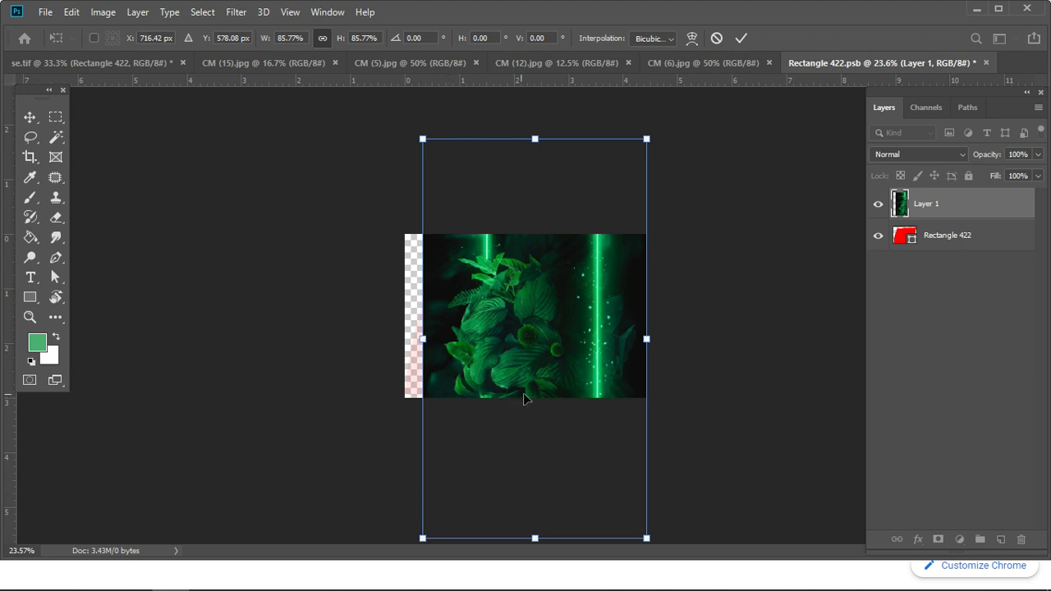
Step: Resize the photo to about 72% and reposition it, leaving an empty left strip
drag(534, 140, 537, 186)
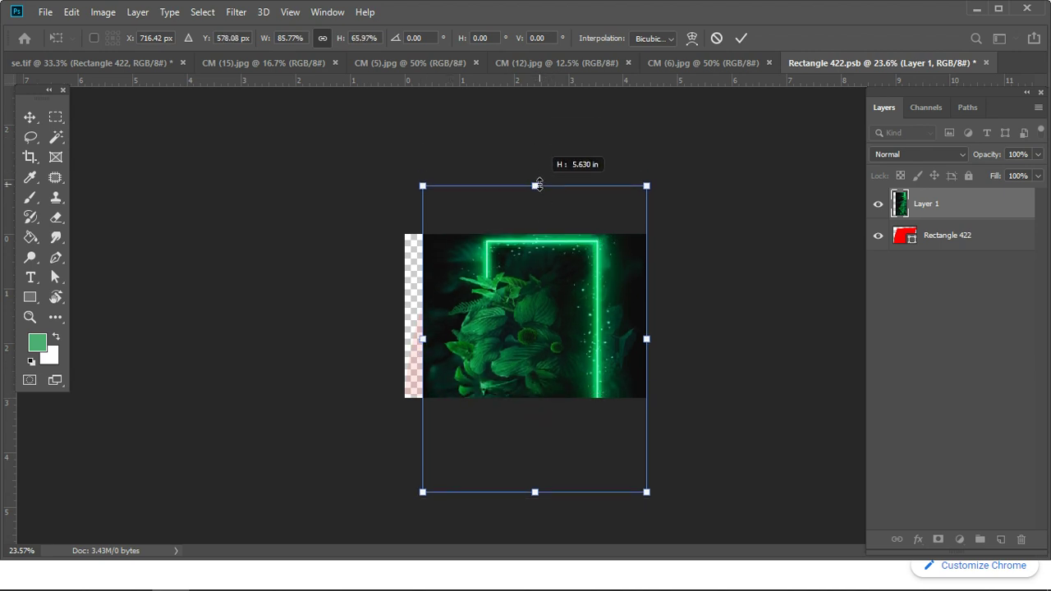
mouse_move(559, 316)
mouse_down()
mouse_move(564, 276)
mouse_move(564, 292)
mouse_up()
mouse_move(422, 316)
mouse_down()
mouse_move(391, 315)
mouse_move(491, 316)
mouse_move(476, 316)
mouse_up()
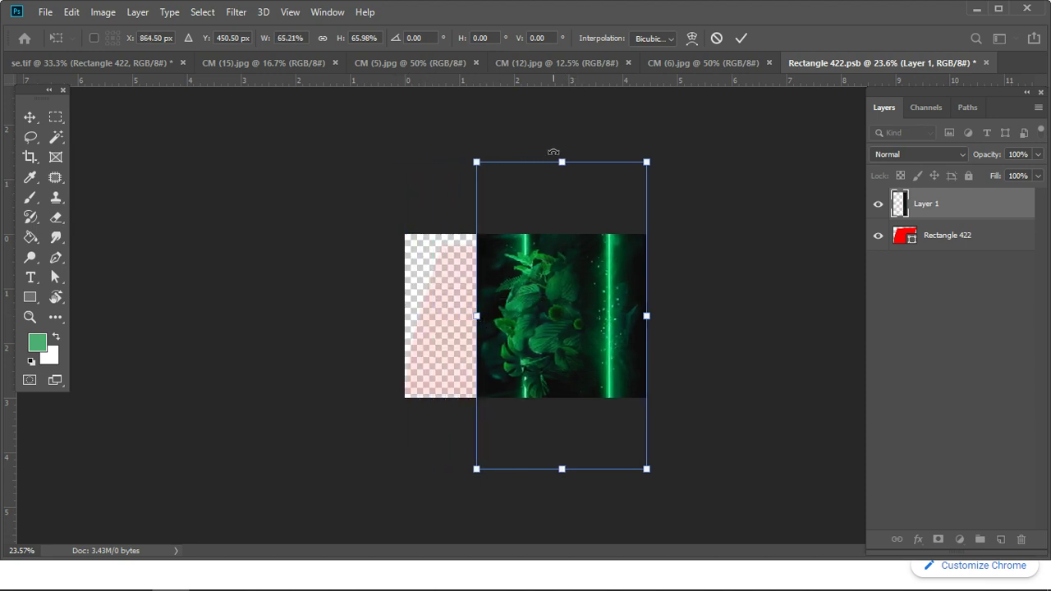
drag(474, 160, 462, 136)
mouse_move(578, 328)
mouse_down()
mouse_move(559, 331)
mouse_move(574, 336)
mouse_up()
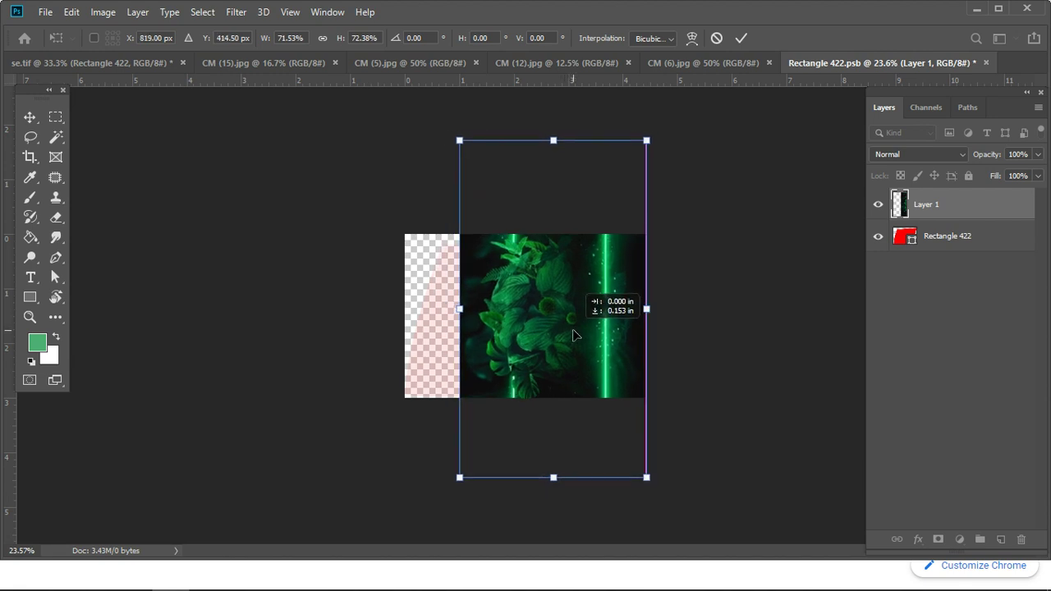
key(Return)
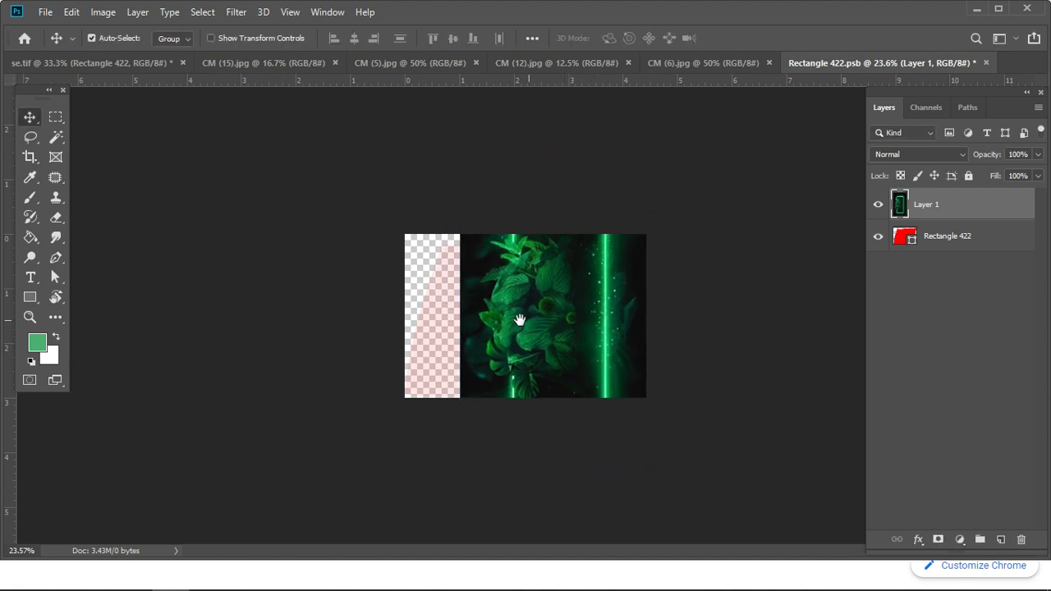
scroll(528, 364, up, 2)
Step: Try a content-aware fill on the empty left strip, then undo it
key(m)
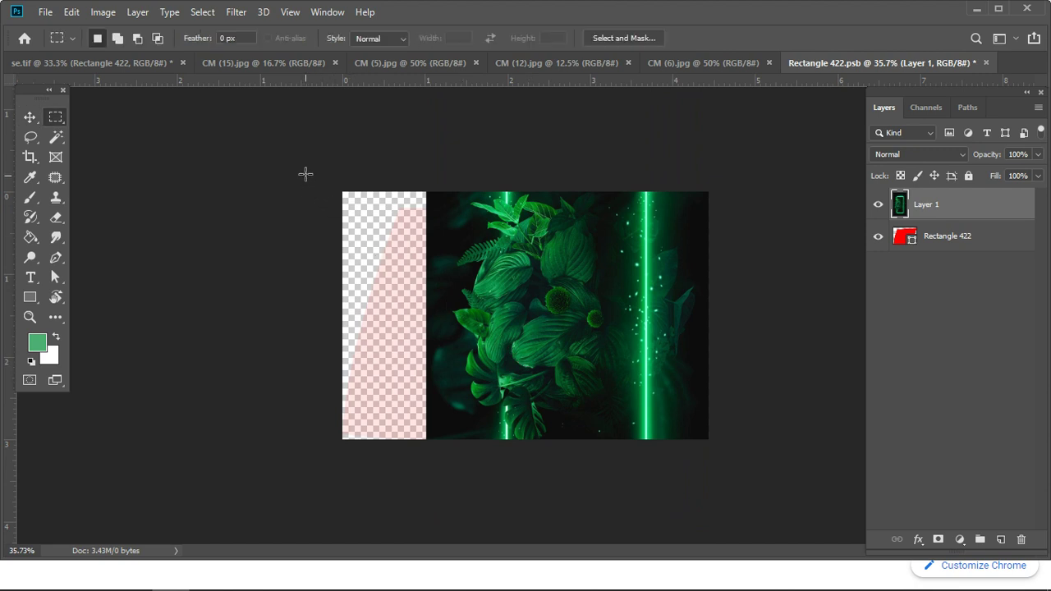
drag(308, 161, 428, 491)
key(shift+F5)
key(Return)
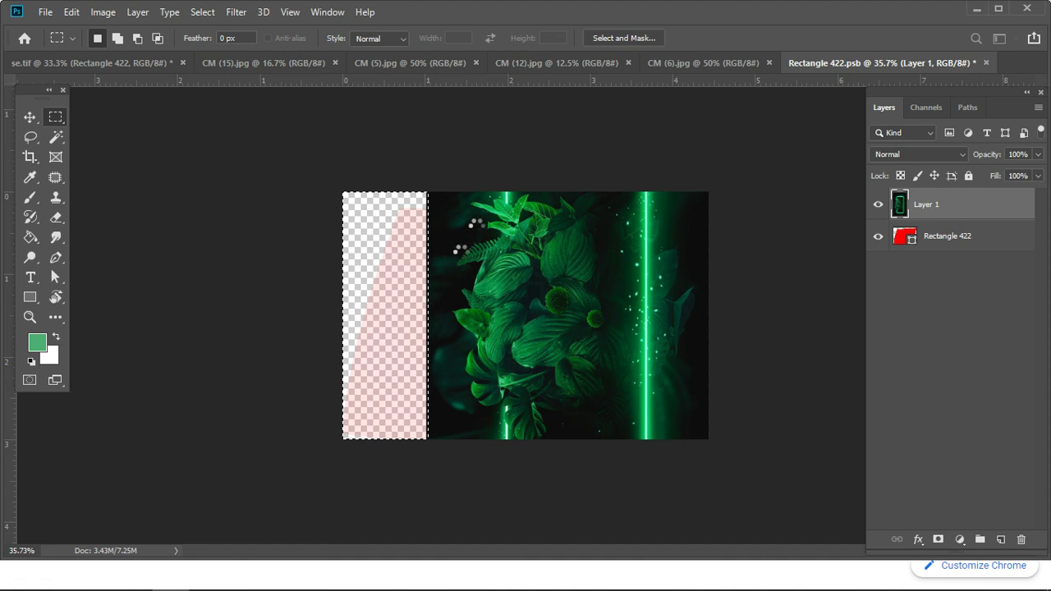
key(ctrl+d)
key(ctrl+z)
key(ctrl+z)
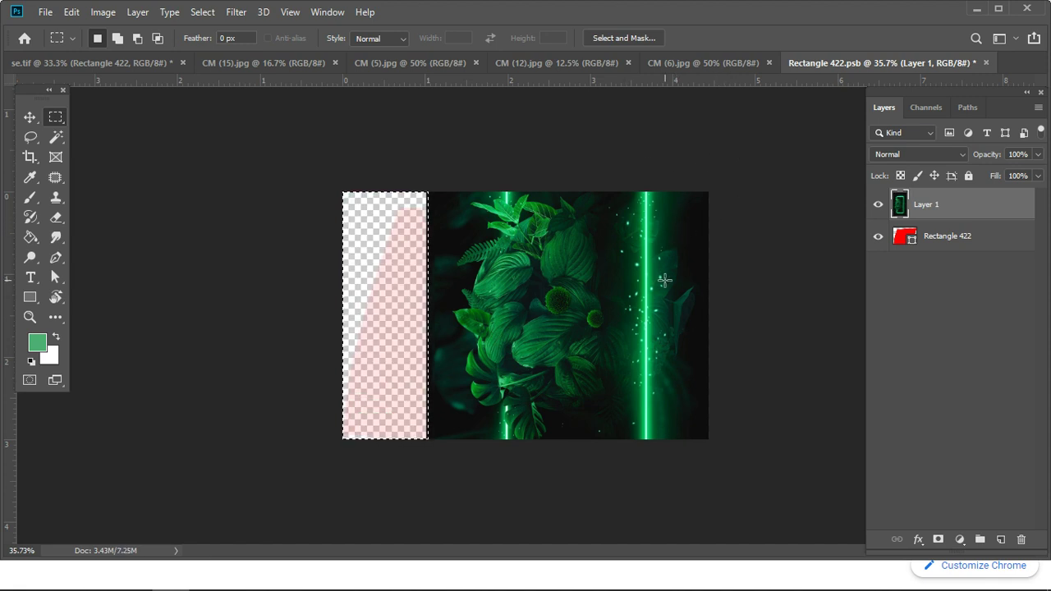
Step: Duplicate the neon photo to the left, trying a vertical flip before cancelling it
key(v)
drag(532, 345, 528, 349)
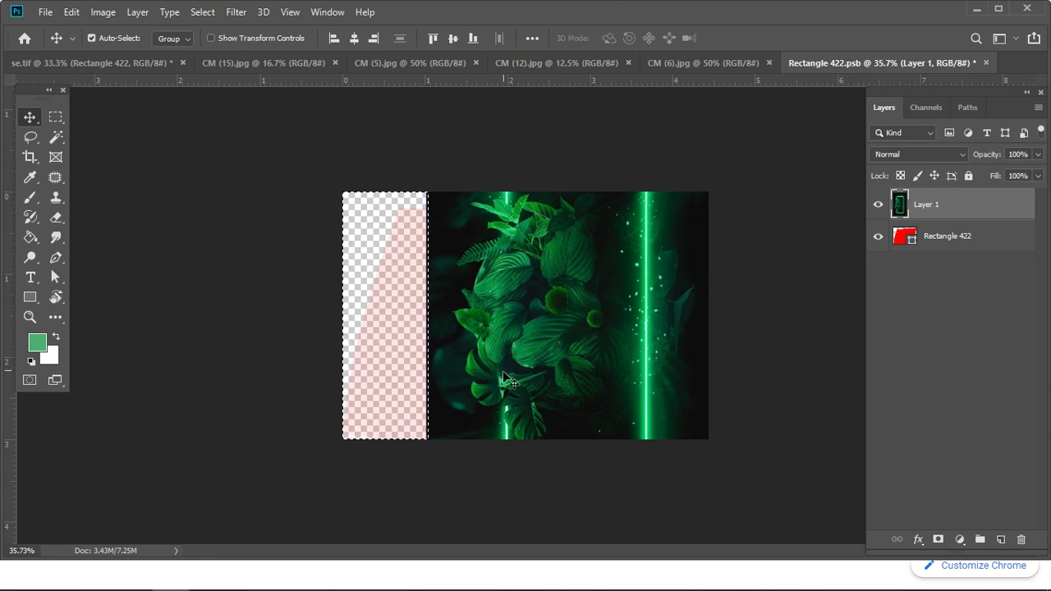
drag(601, 329, 466, 344)
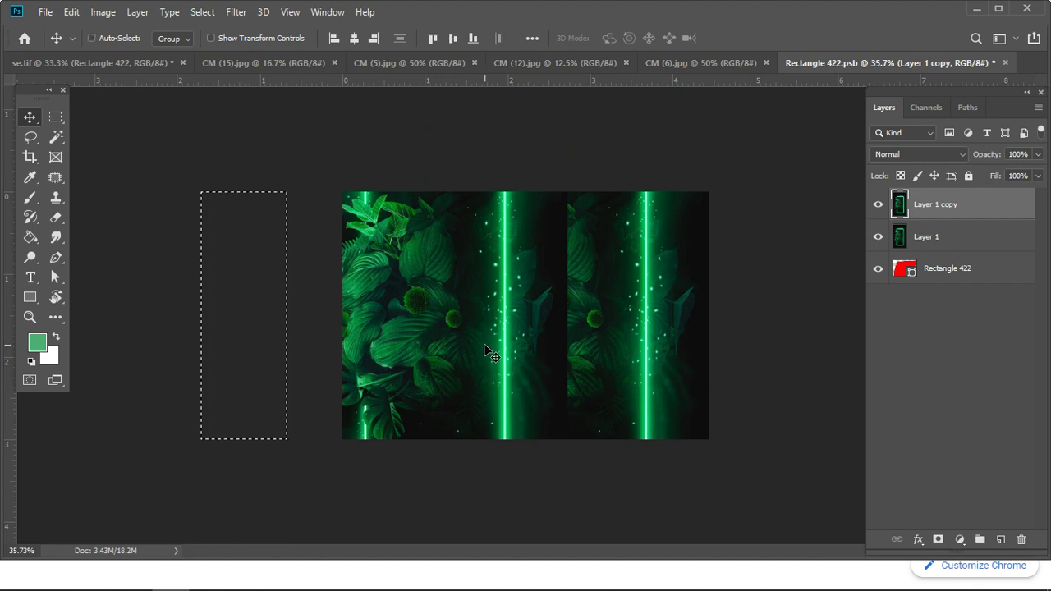
key(ctrl+t)
right_click(486, 346)
click(529, 550)
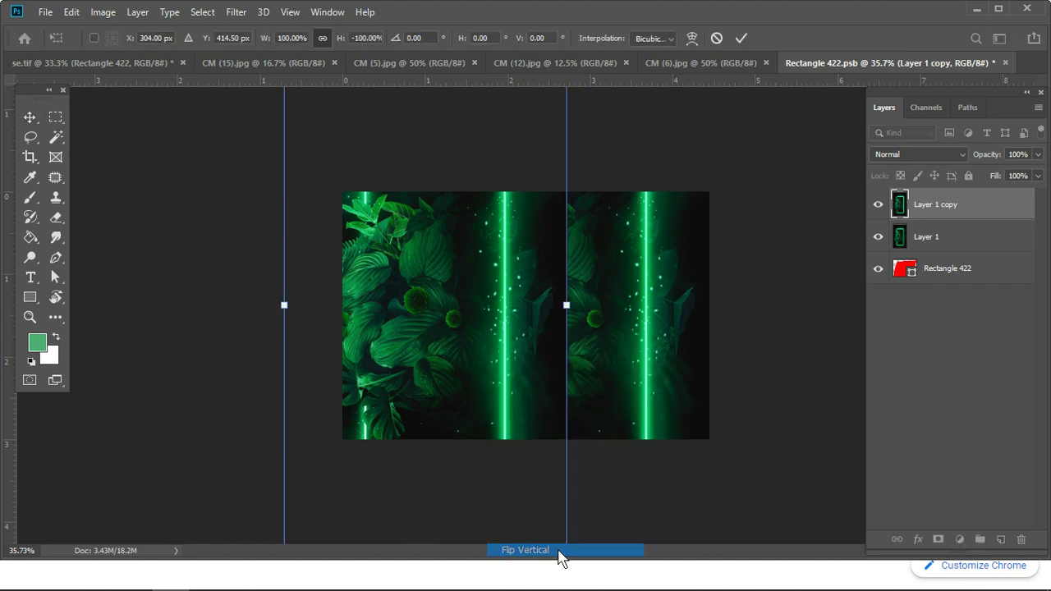
drag(435, 343, 490, 343)
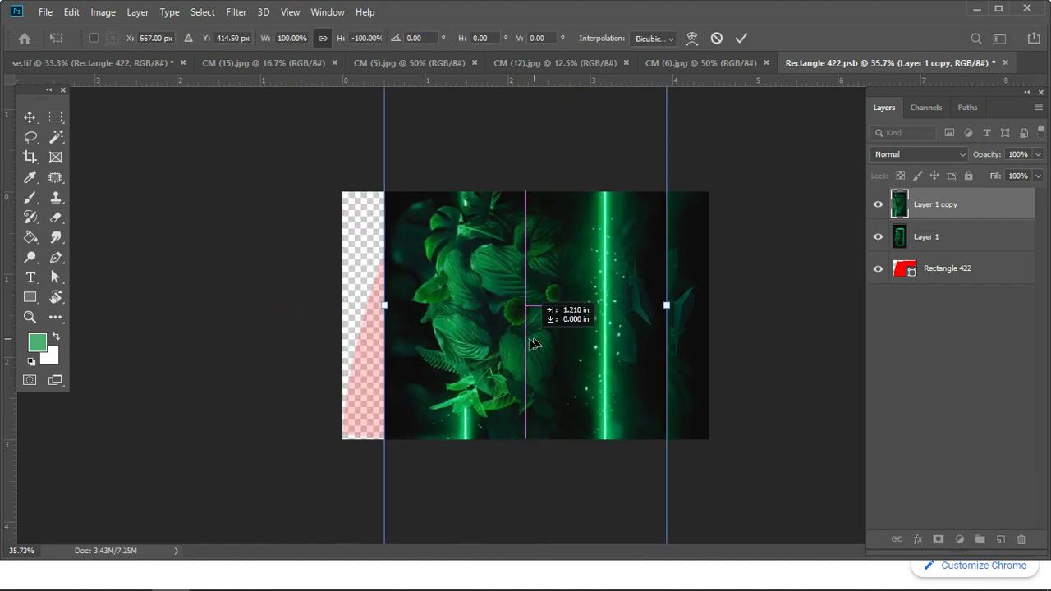
key(Escape)
Step: Flip the copy horizontally and place it on the canvas's left side
key(ctrl+t)
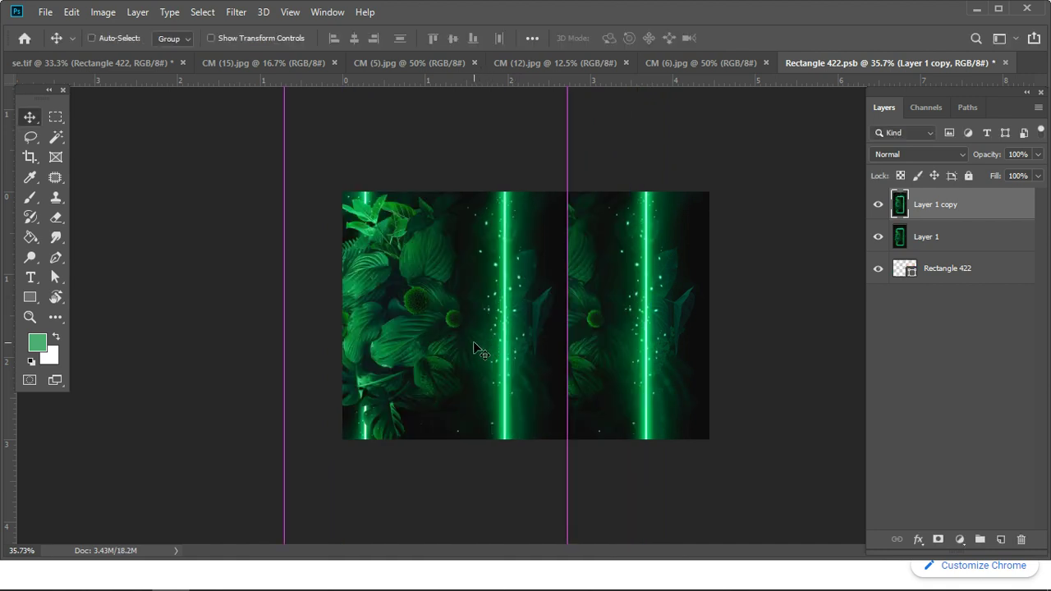
right_click(475, 345)
click(558, 538)
drag(457, 341, 498, 343)
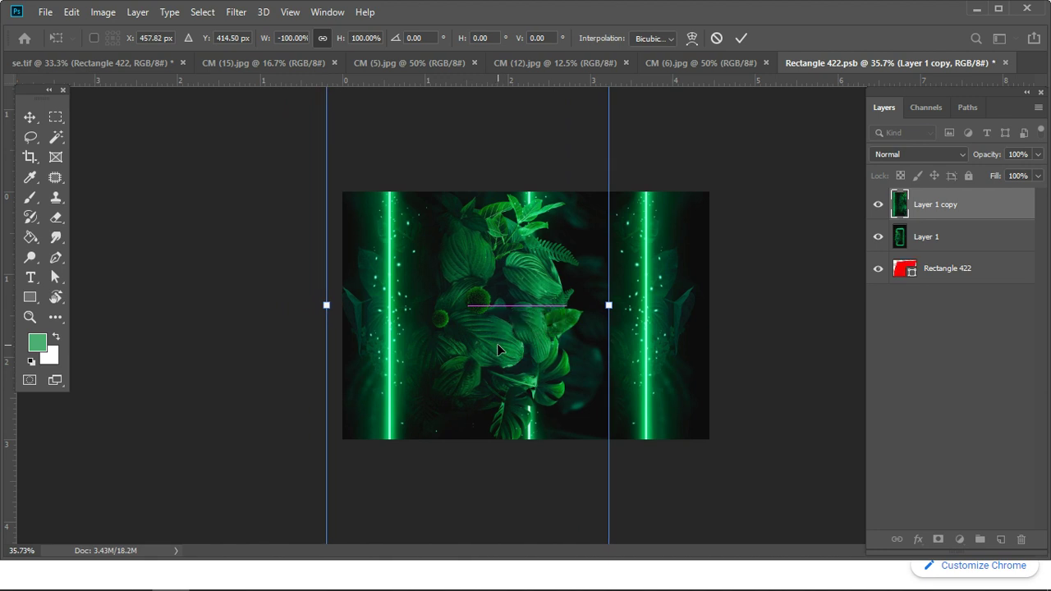
key(Return)
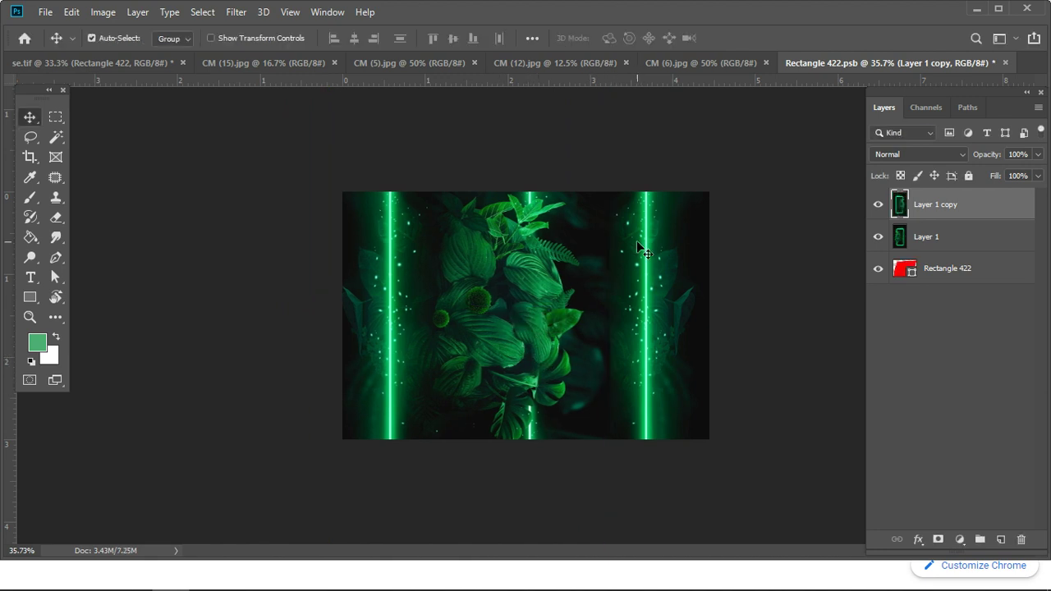
scroll(649, 287, up, 5)
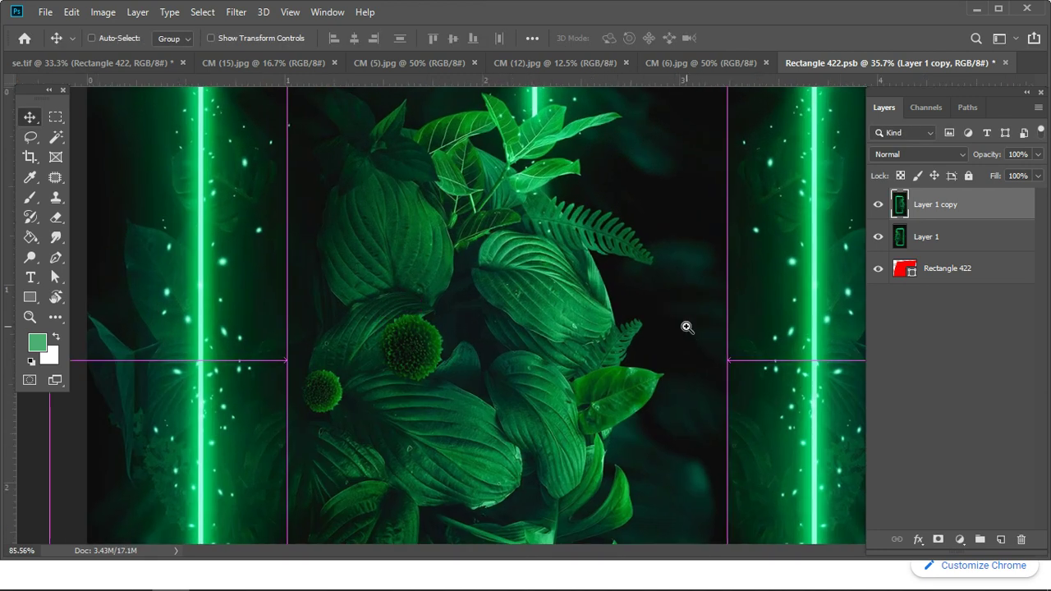
Step: Content-aware fill the dark seam strip to the right of the leaves
scroll(687, 324, down, 6)
scroll(673, 325, up, 1)
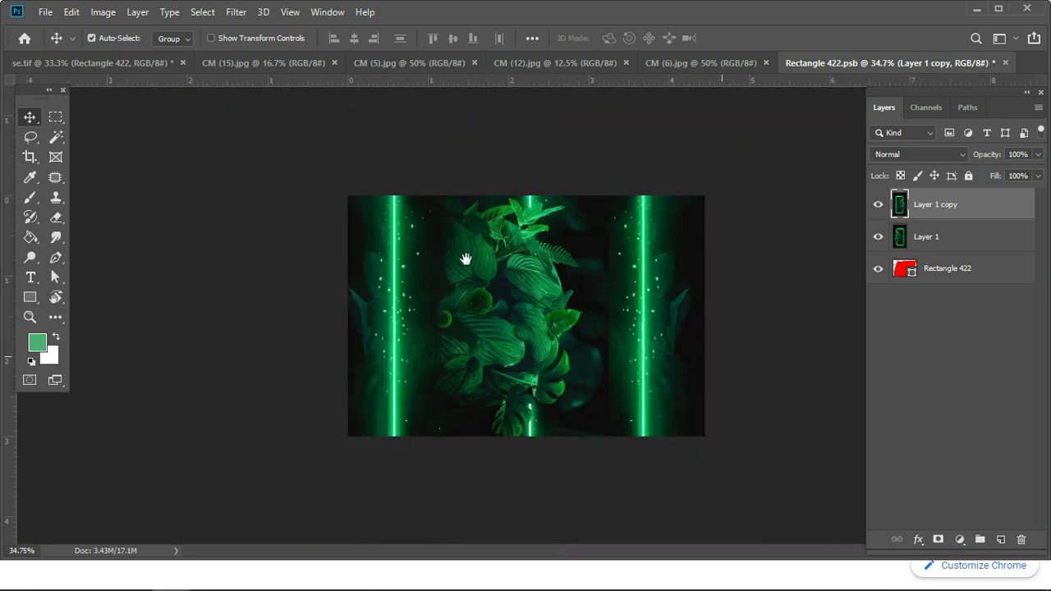
scroll(637, 298, up, 1)
key(m)
drag(631, 149, 651, 477)
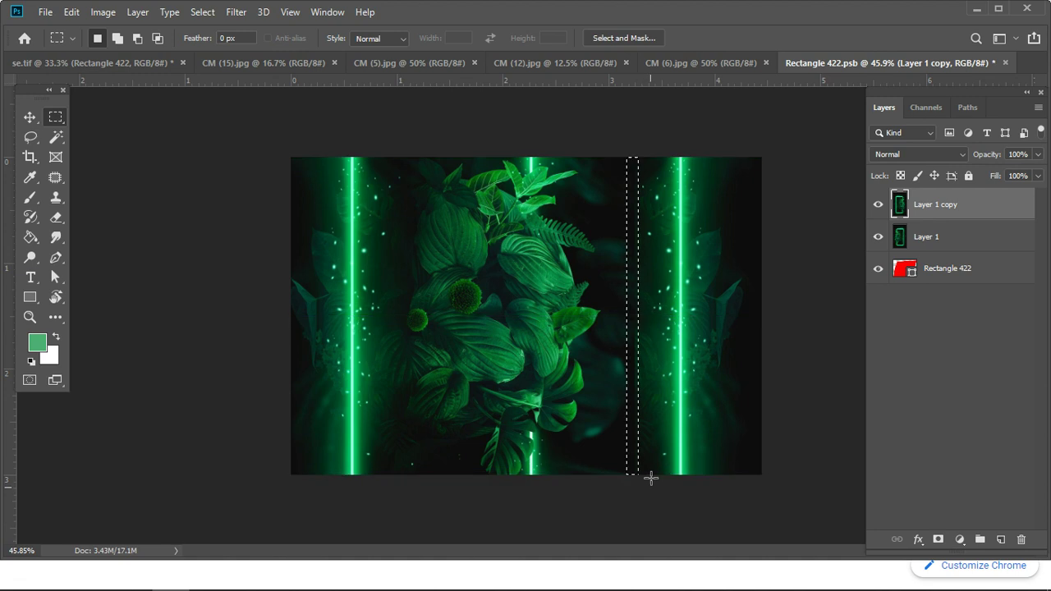
click(71, 13)
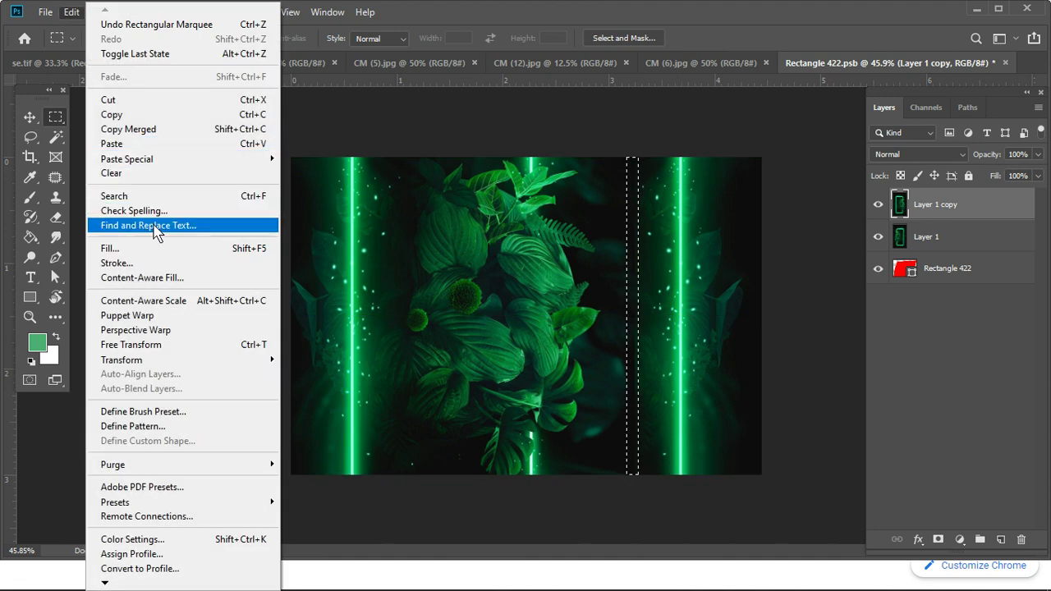
click(142, 250)
click(620, 138)
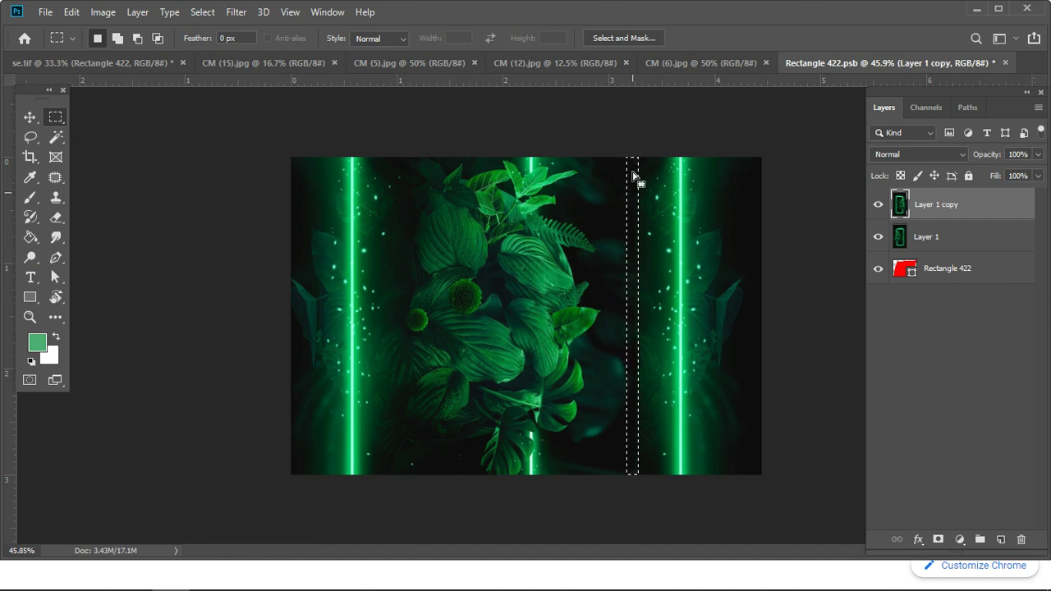
Step: Inspect the filled seam up close, then zoom out to 50% and open the File menu
drag(629, 219, 711, 340)
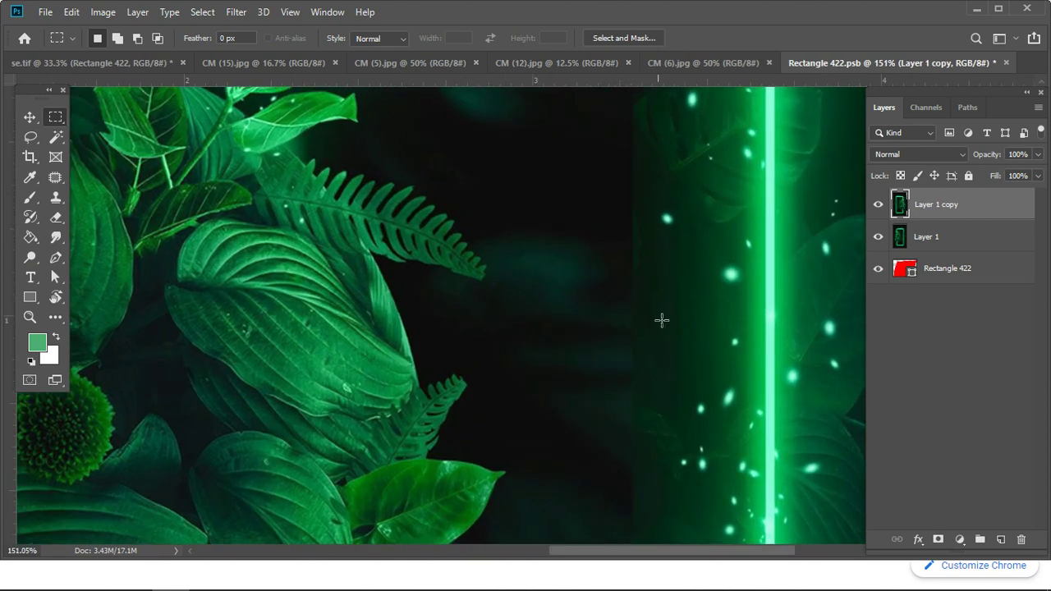
key(ctrl+0)
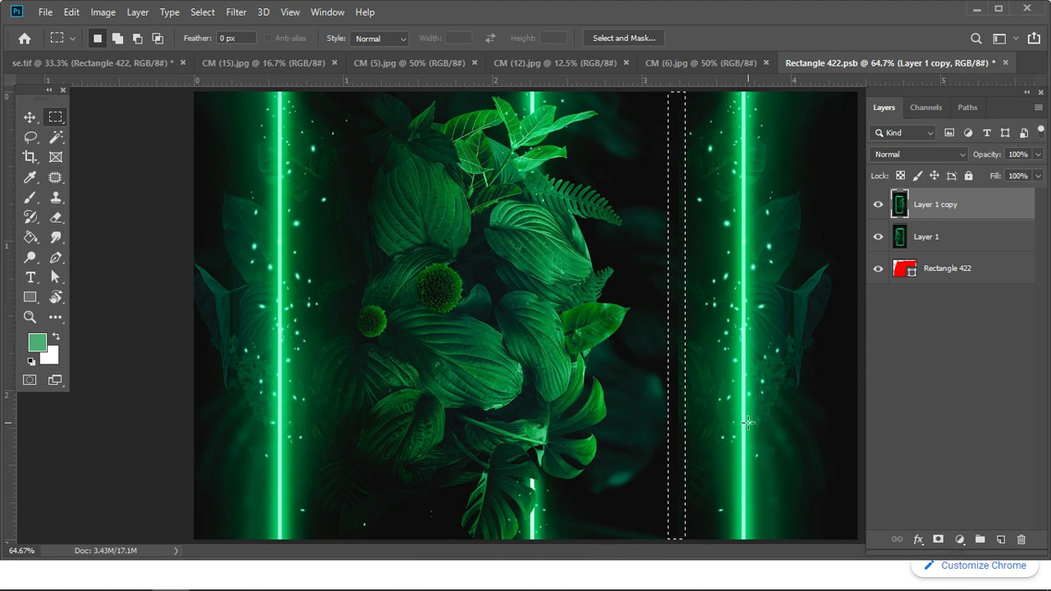
key(ctrl+minus)
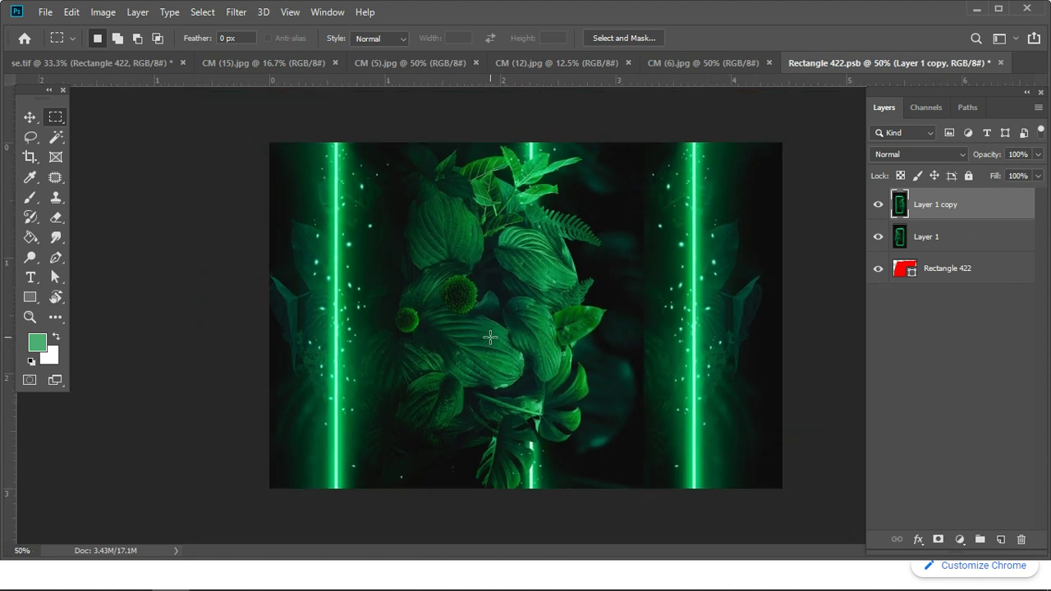
click(51, 13)
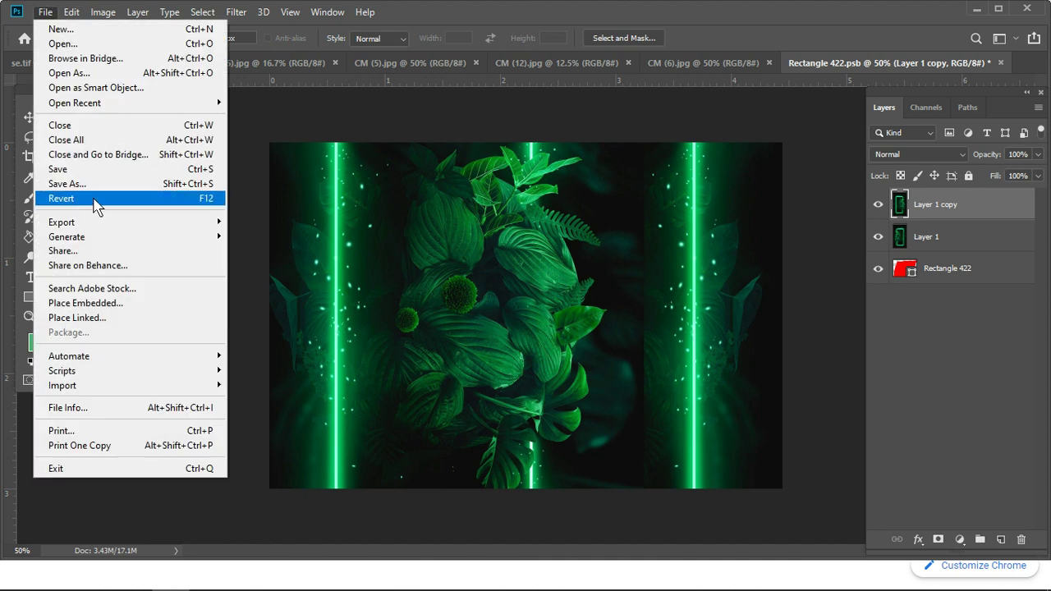
Step: Save Rectangle 422.psb, check the neon-leaf pillow in se.tif, then return to the smart object
click(92, 169)
click(90, 66)
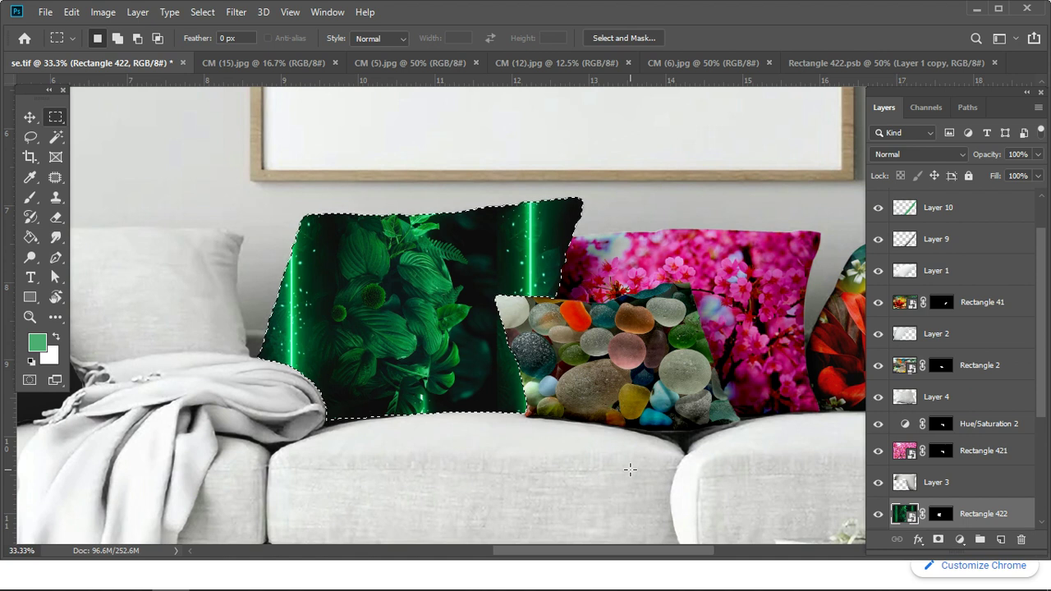
key(ctrl+minus)
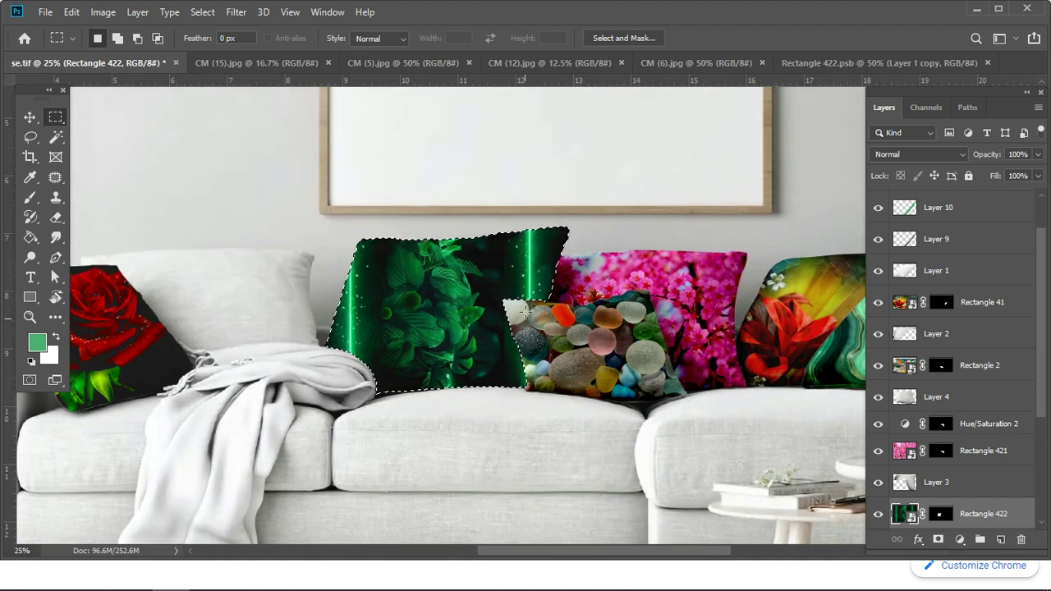
click(824, 64)
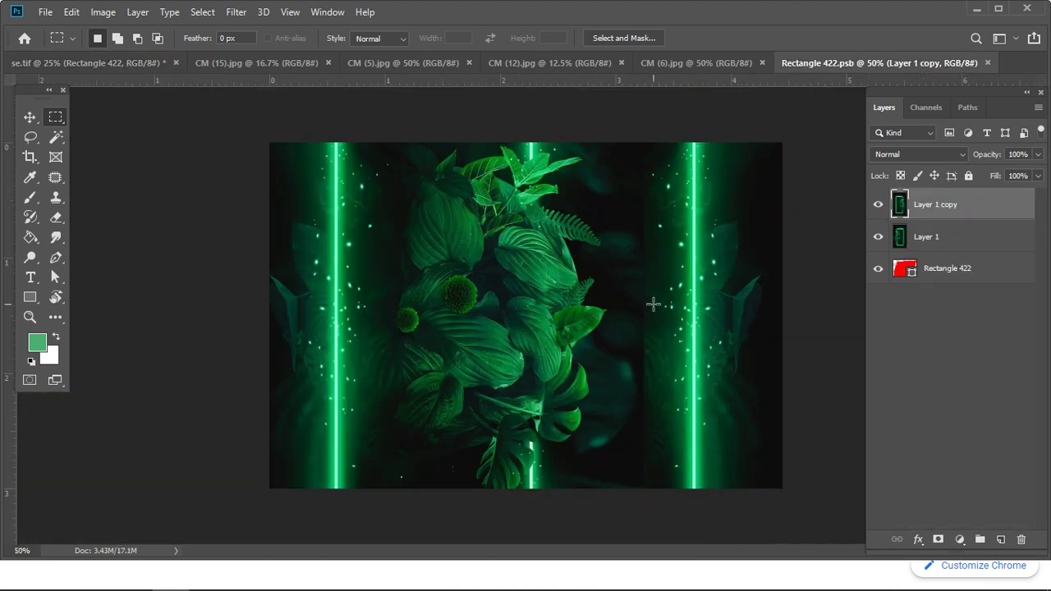
Step: Merge Layer 1 and Layer 1 copy, then lower the merged layer to 20% opacity
key(a)
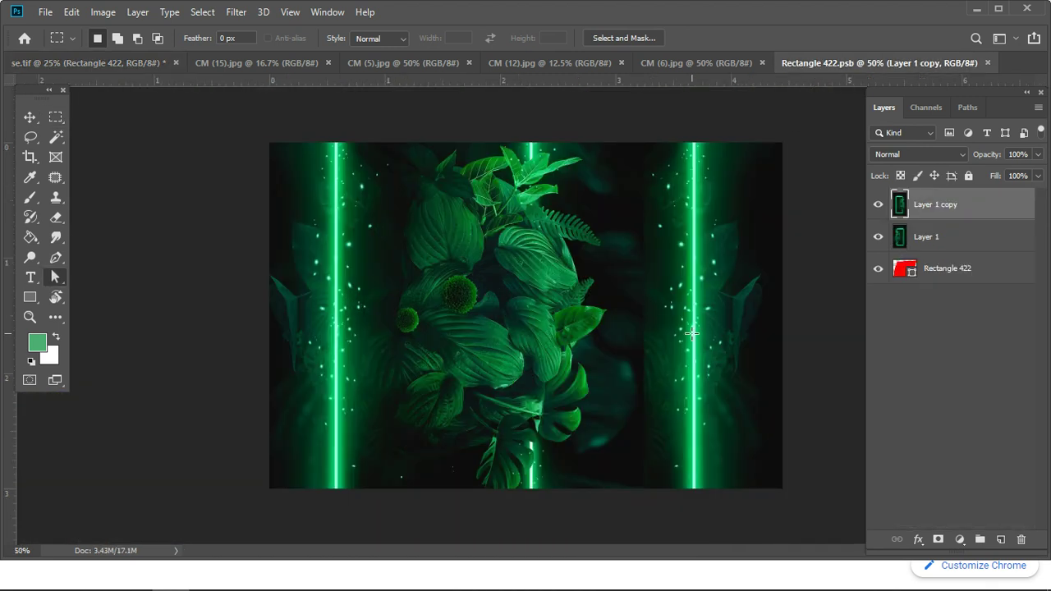
shift+click(971, 237)
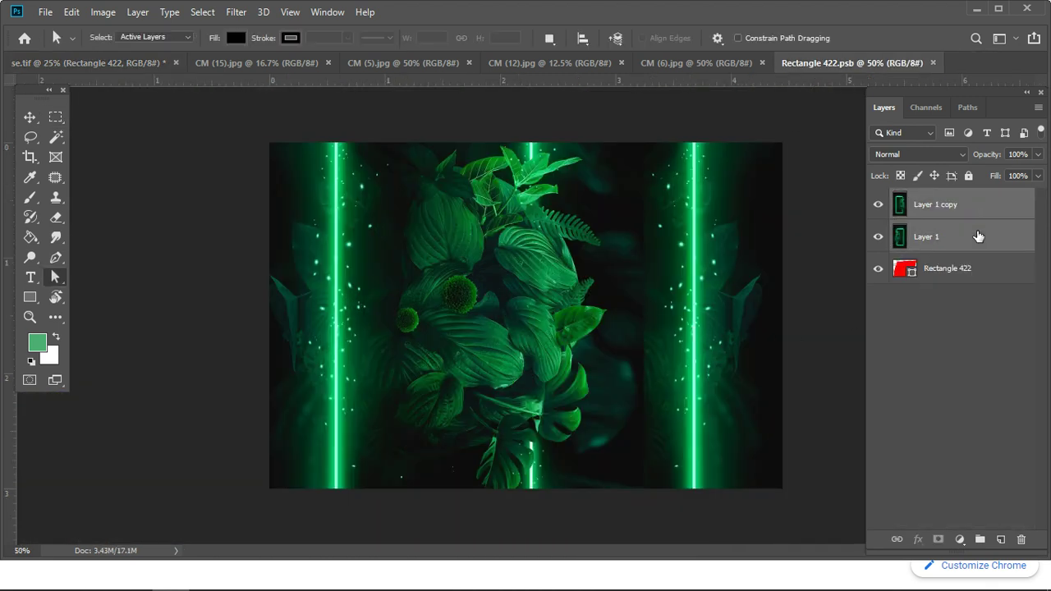
right_click(970, 237)
click(854, 457)
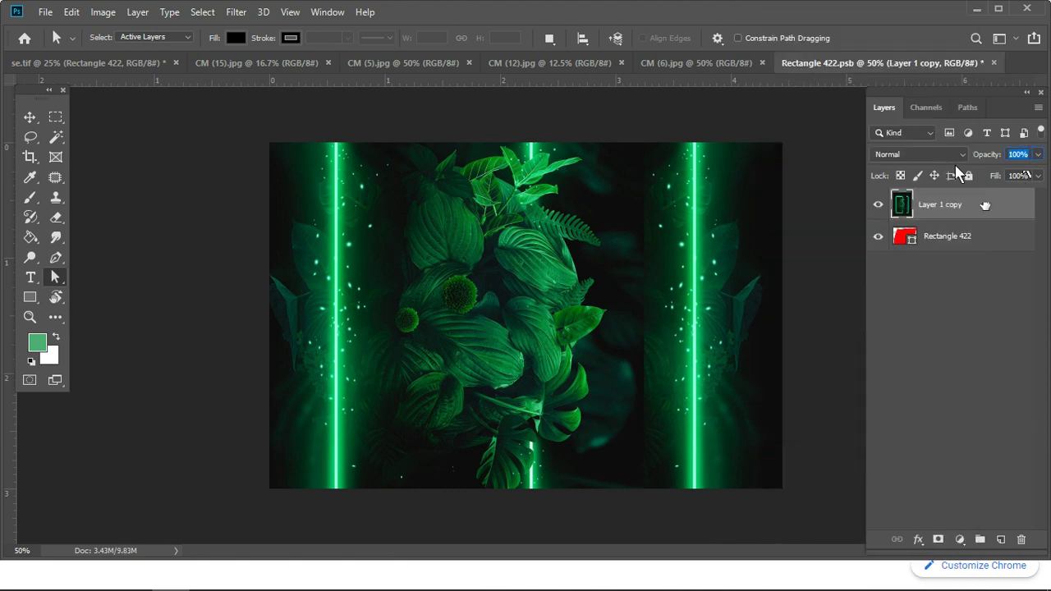
text(20)
key(Return)
Step: Rotate the merged layer about 15.9° and restore its opacity to 100%
key(m)
key(ctrl+t)
drag(806, 102, 820, 200)
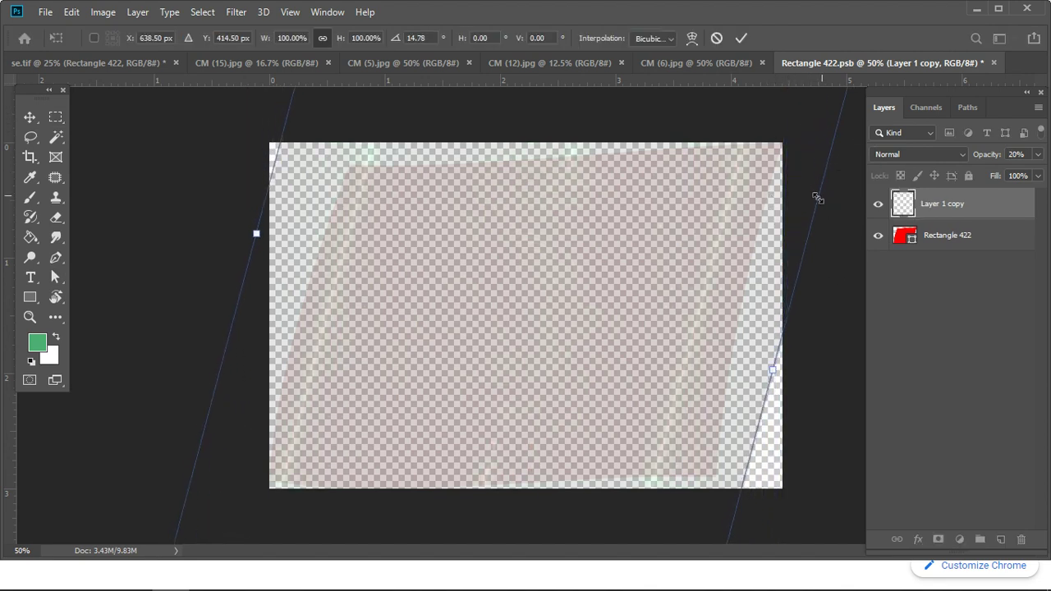
drag(829, 254, 829, 265)
key(Return)
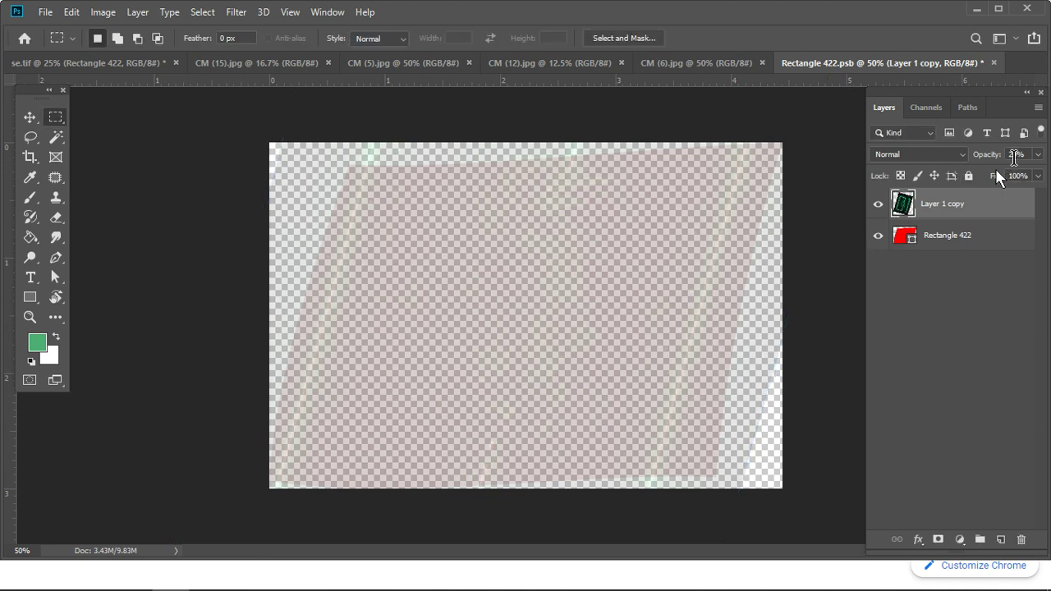
text(100)
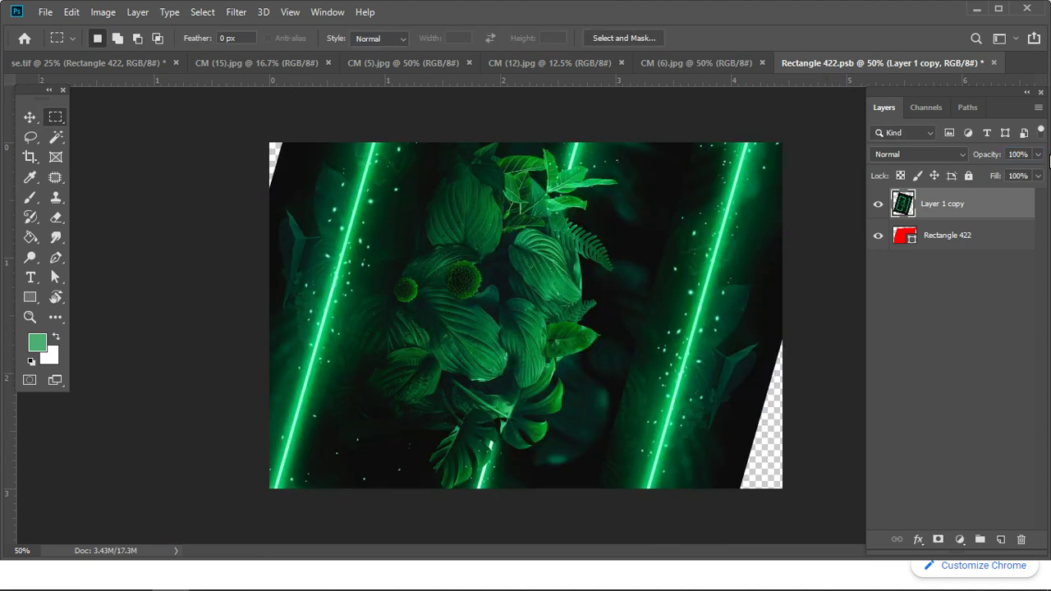
click(45, 12)
Step: Save the smart object and view the updated pillow in the se.tif sofa mockup
click(66, 170)
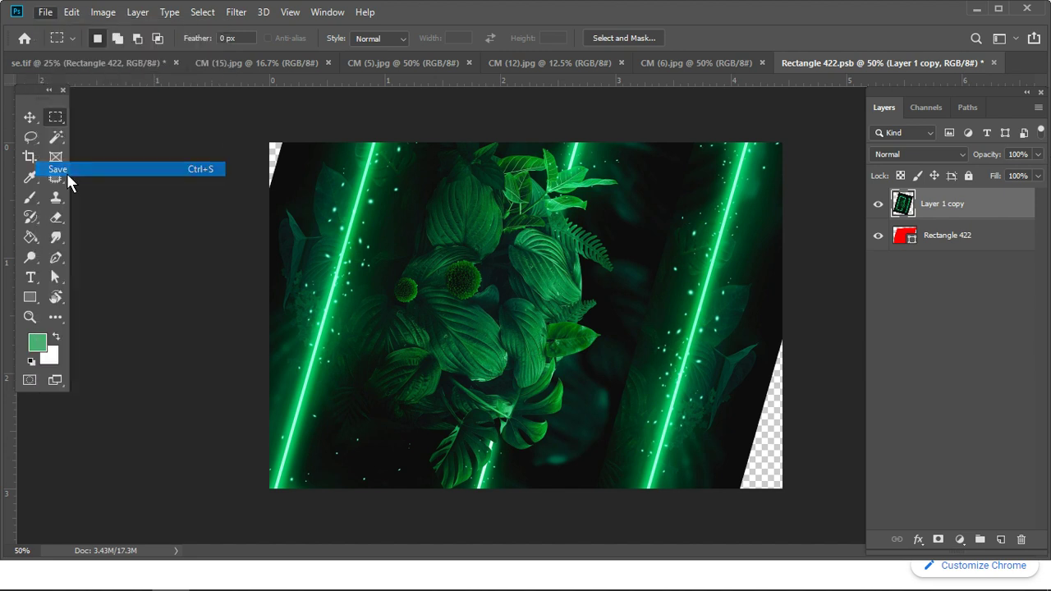
click(88, 64)
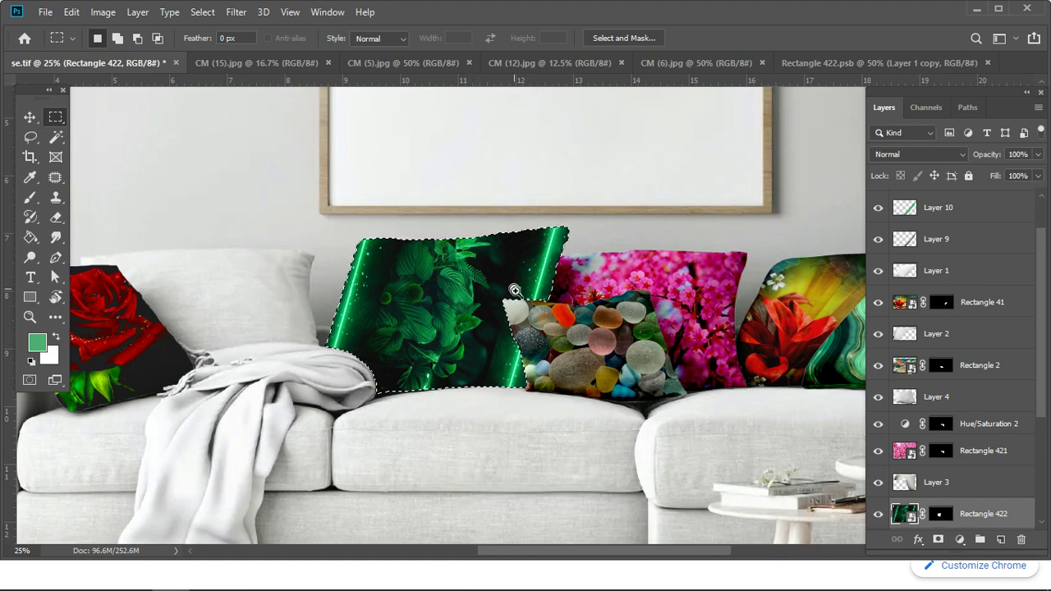
scroll(517, 303, up, 1)
scroll(527, 313, up, 2)
scroll(493, 328, up, 2)
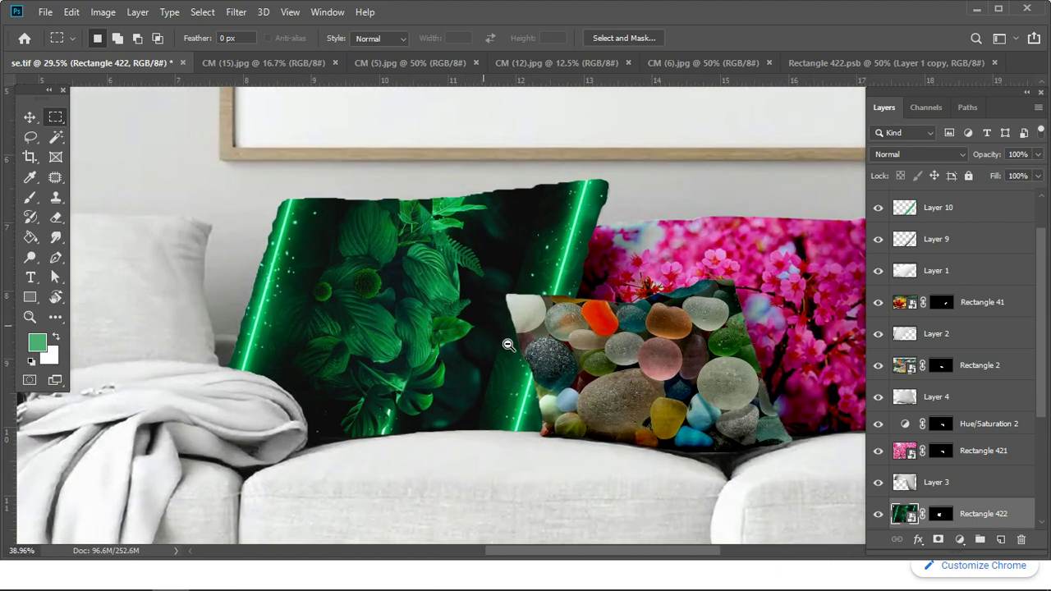
scroll(506, 345, down, 1)
key(ctrl+shift+d)
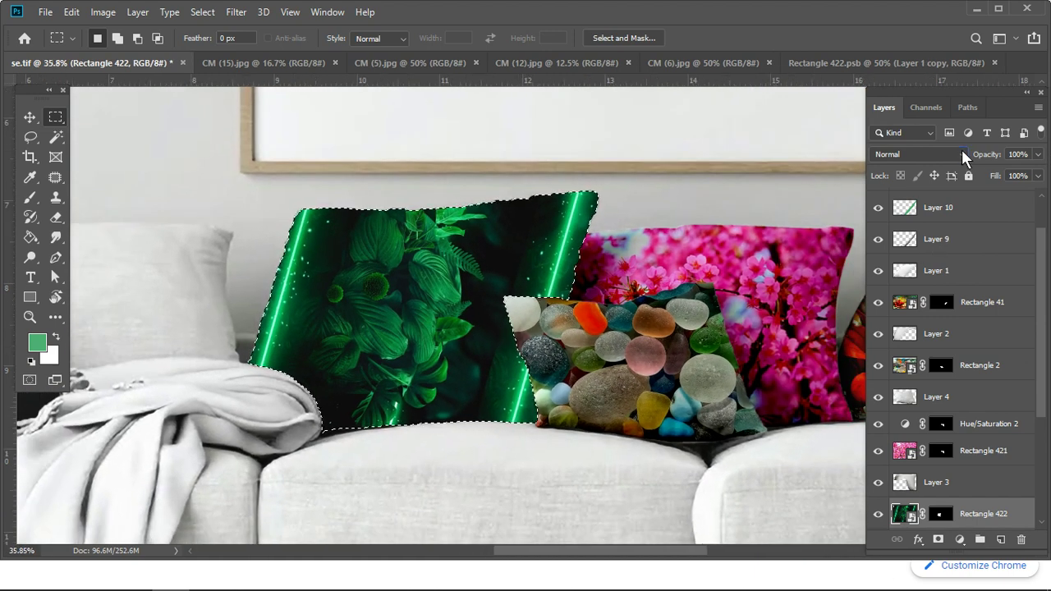
Step: Set Rectangle 422 to Linear Burn blending at 95% opacity
click(957, 153)
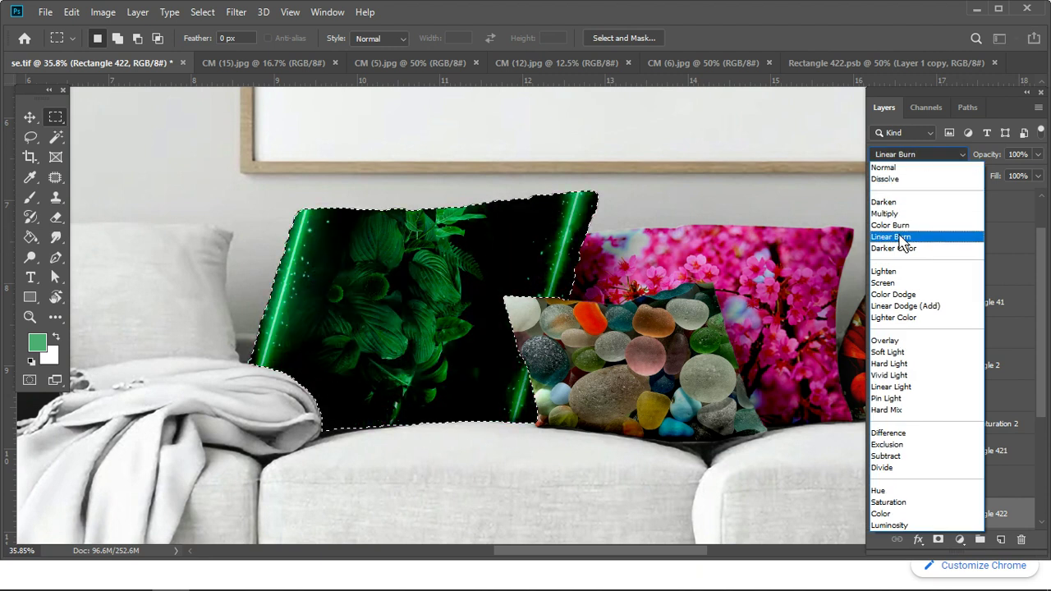
click(902, 238)
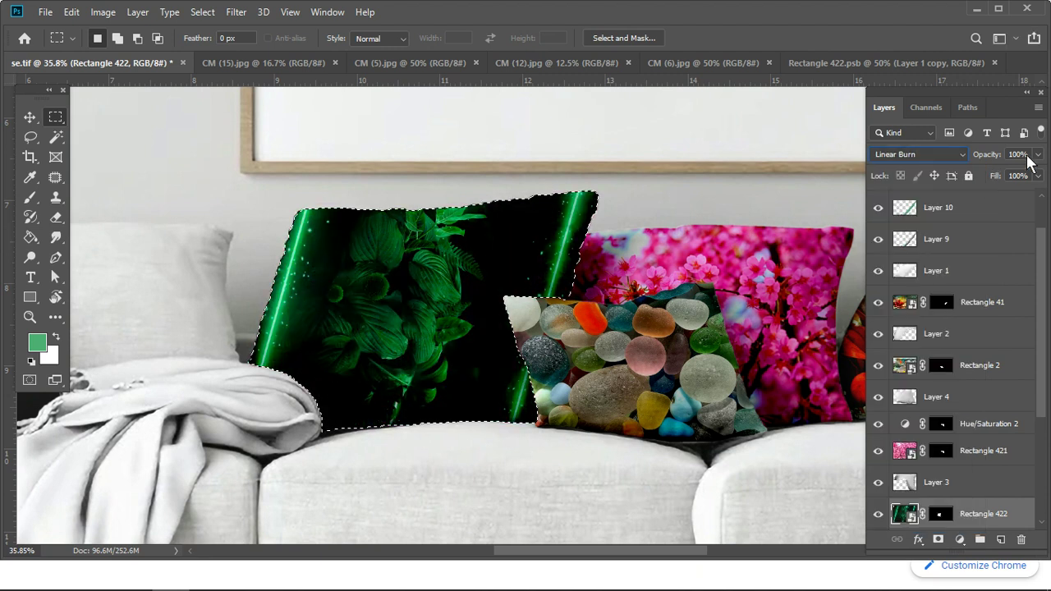
drag(1038, 155, 1008, 179)
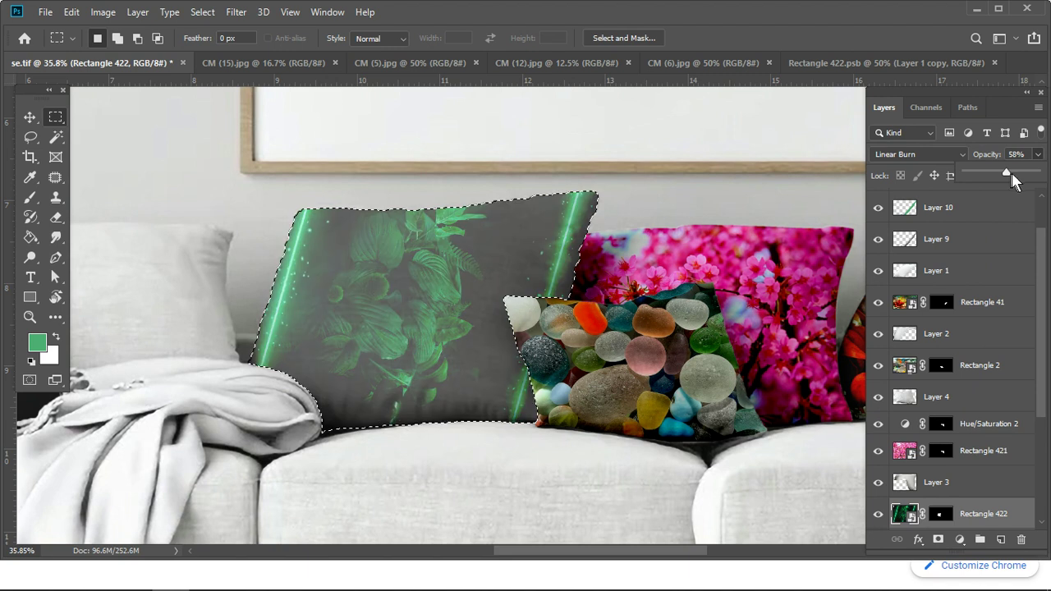
drag(1008, 179, 1033, 179)
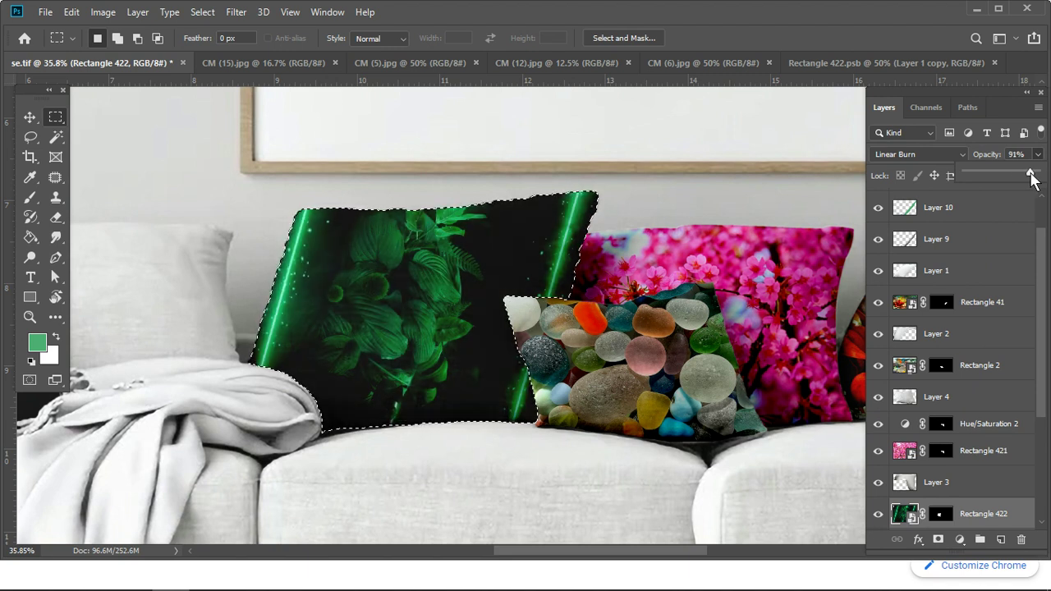
click(1038, 155)
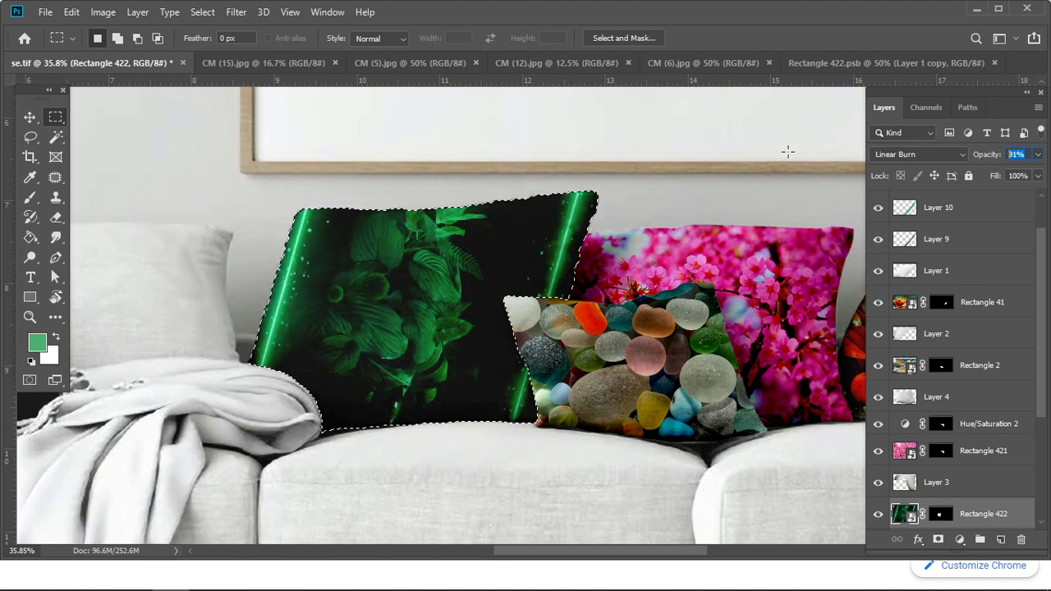
text(95)
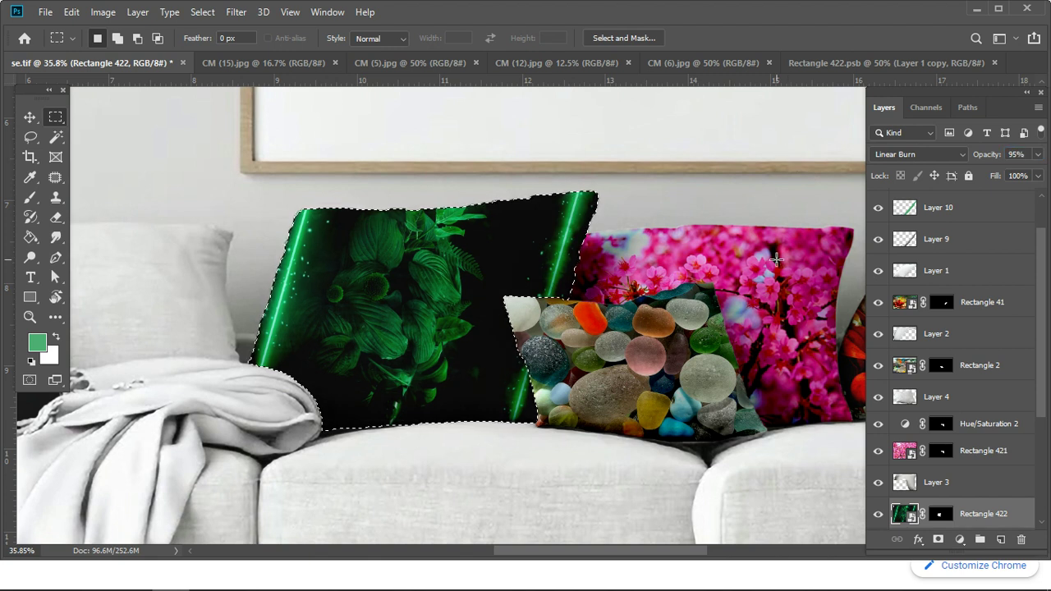
Step: Switch Rectangle 422 back to Normal blending and reopen the blend mode list
scroll(780, 263, down, 1)
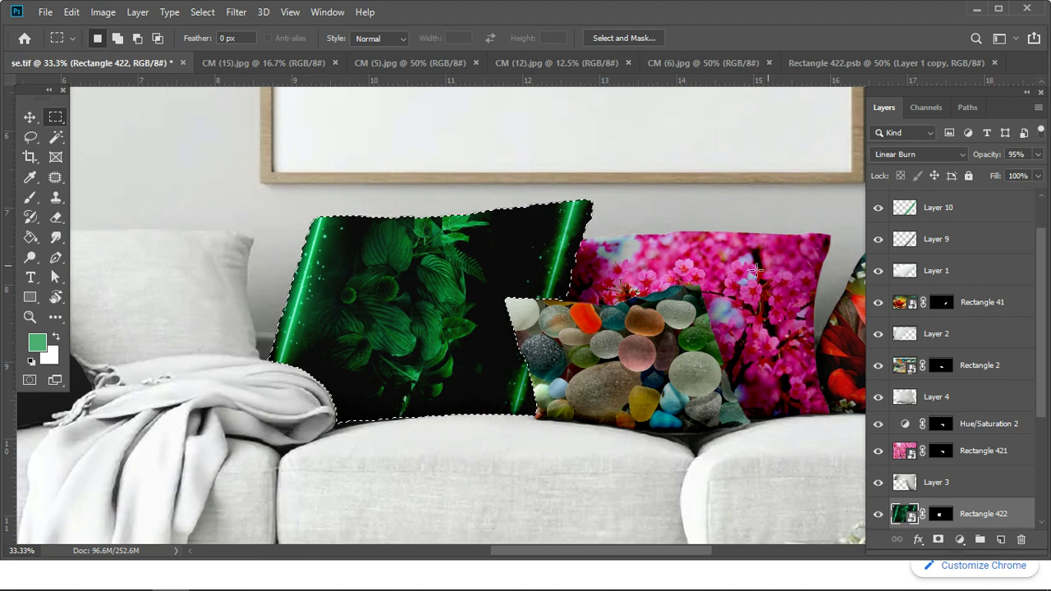
click(957, 156)
scroll(957, 164, up, 5)
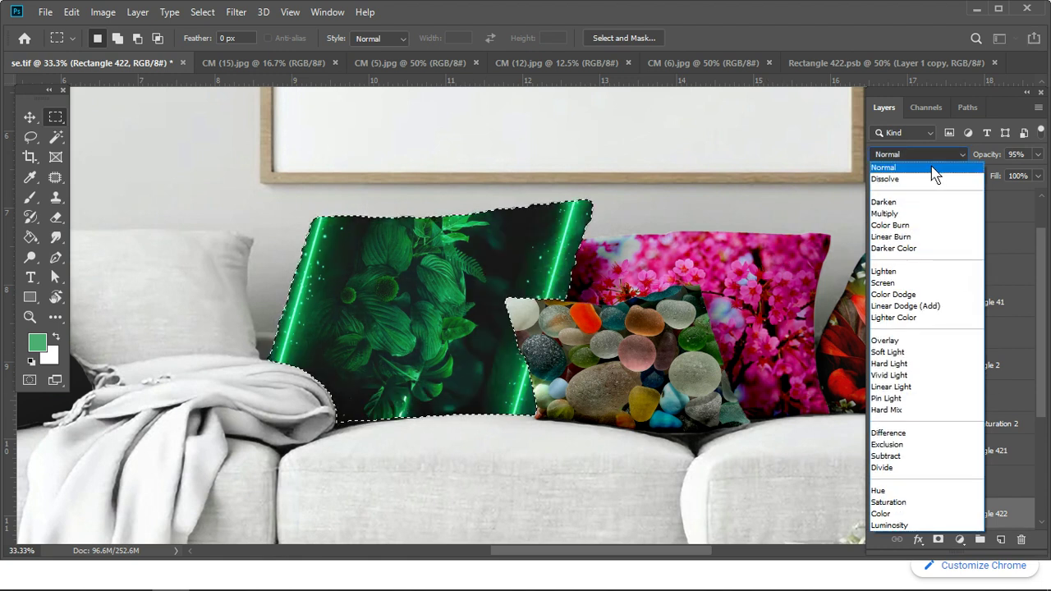
click(931, 165)
click(951, 161)
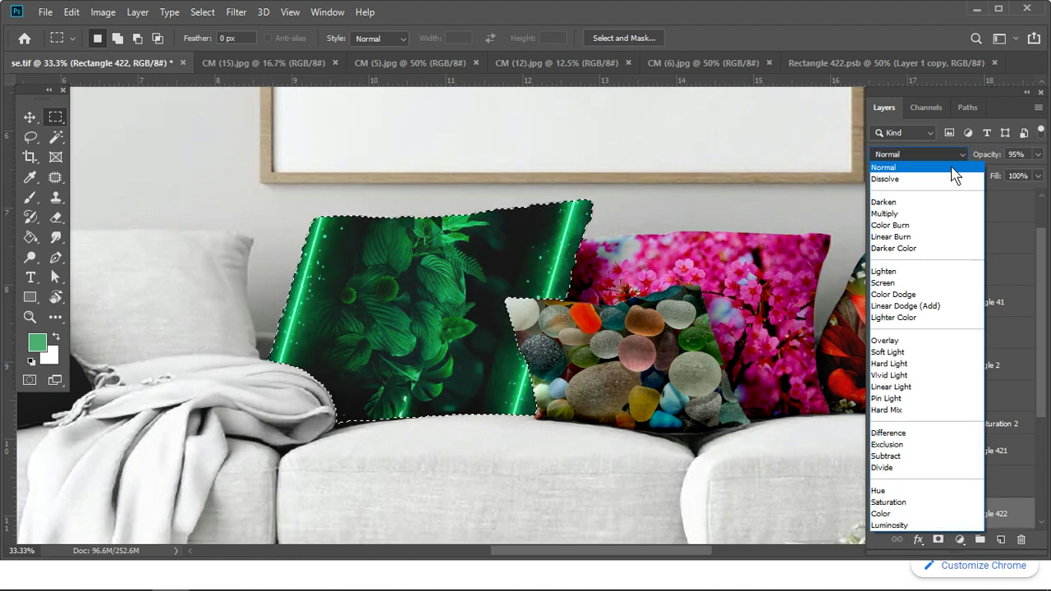
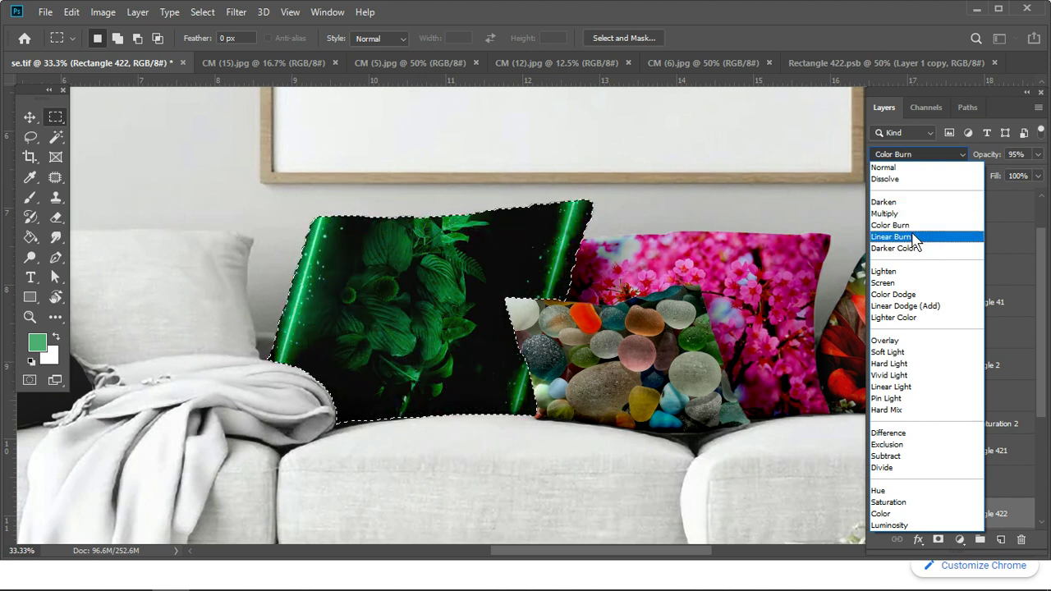
Step: Keep Linear Burn, then add Hue/Saturation with Hue 0, Saturation +26, Lightness +11
click(915, 236)
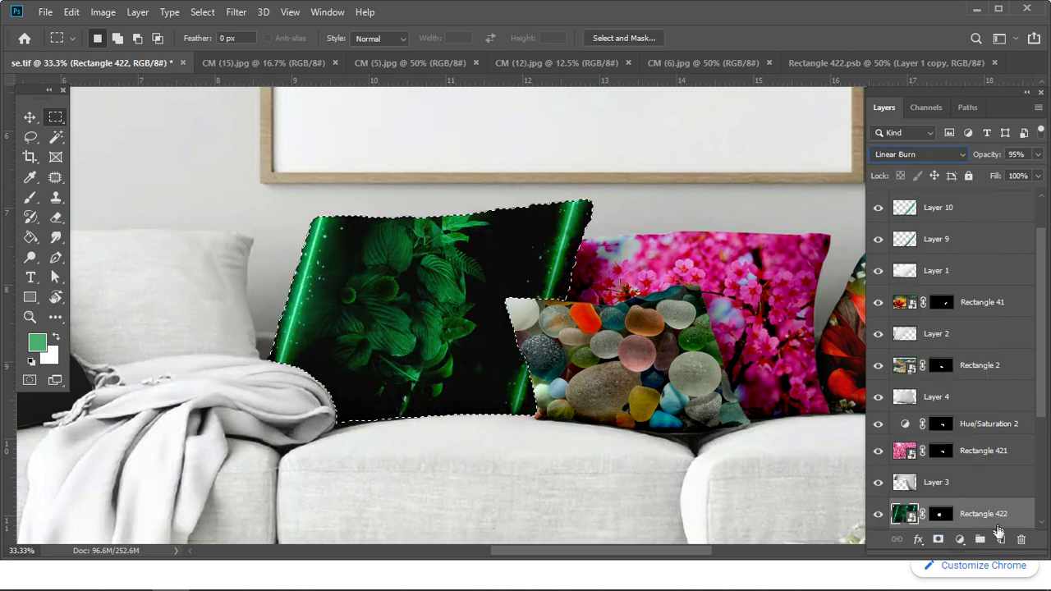
click(961, 541)
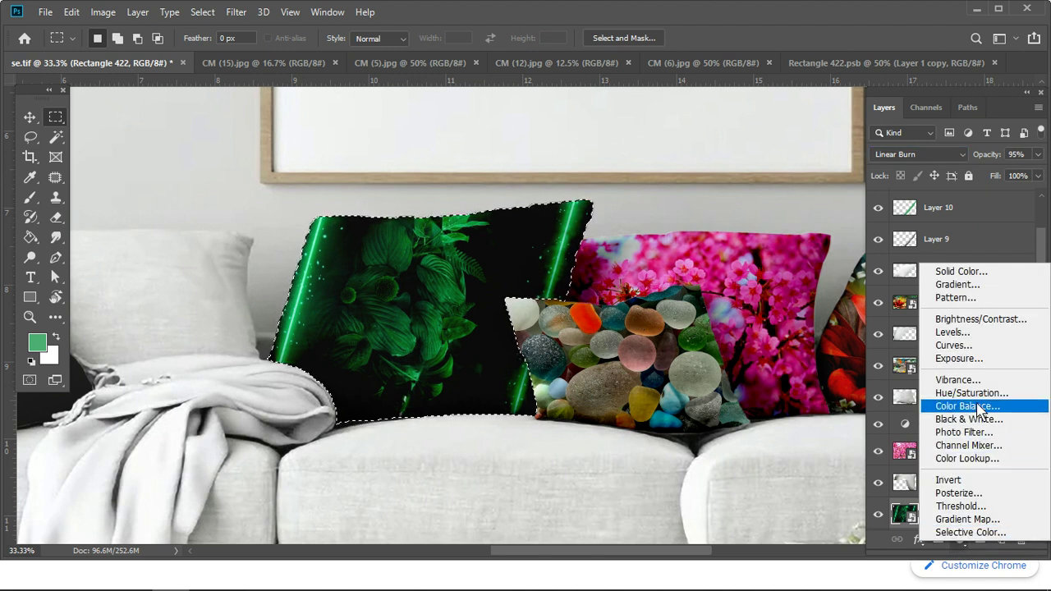
click(971, 392)
click(312, 284)
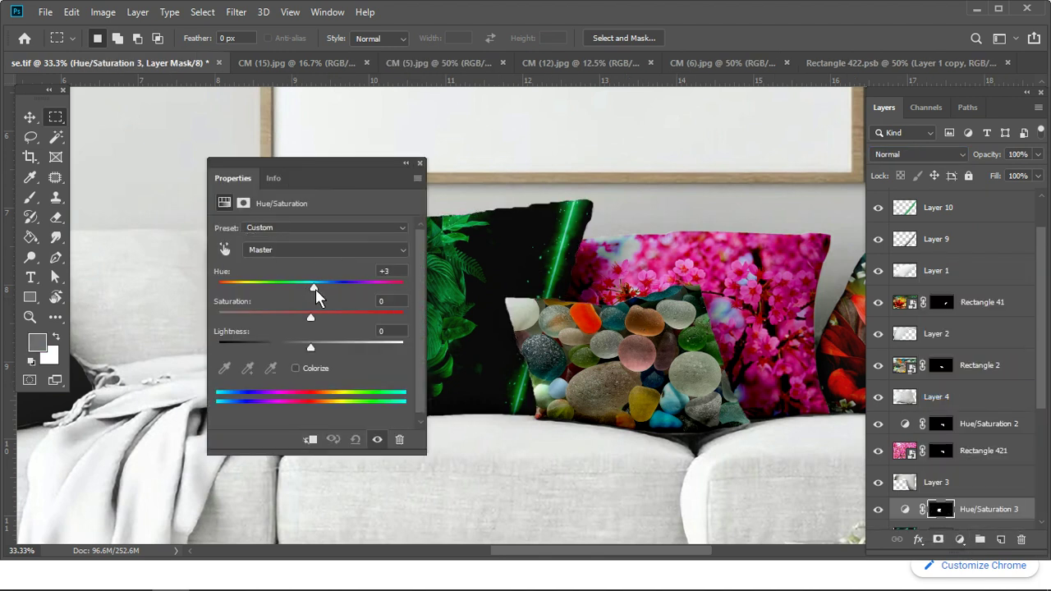
click(399, 276)
drag(313, 346, 321, 349)
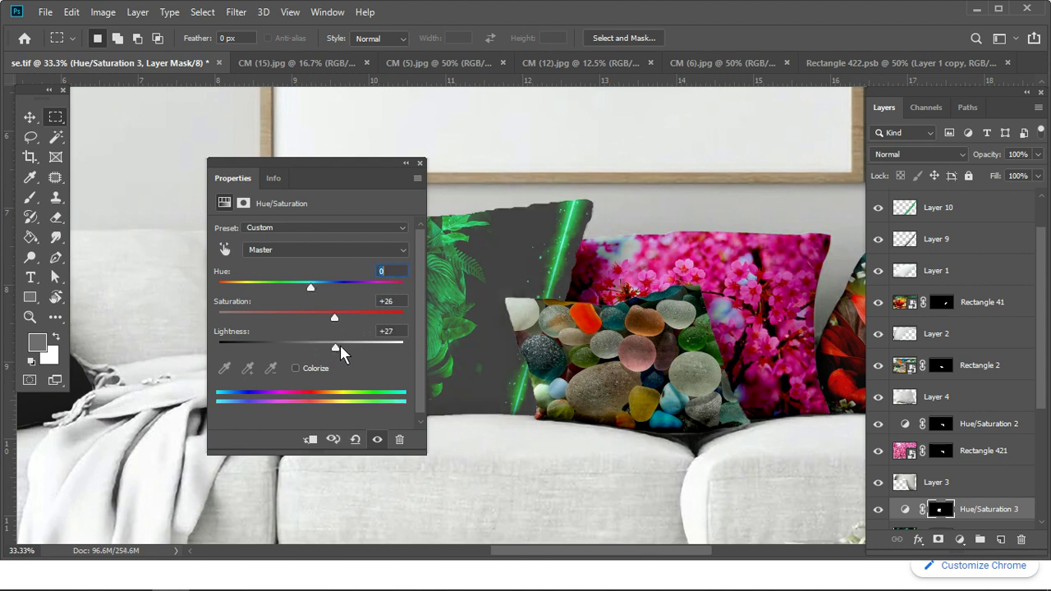
click(419, 164)
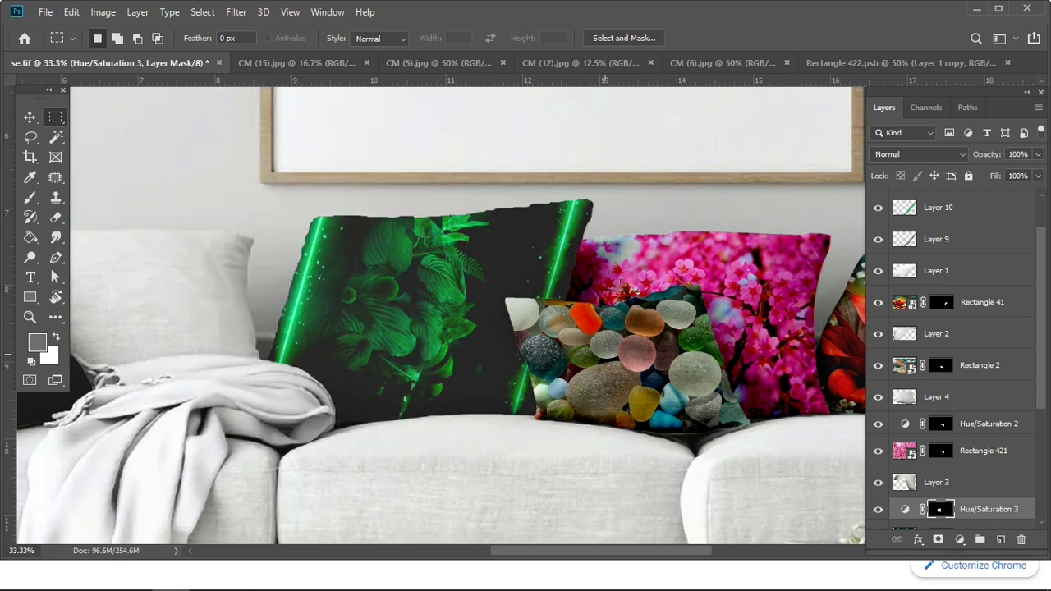
scroll(605, 353, down, 3)
scroll(560, 333, up, 1)
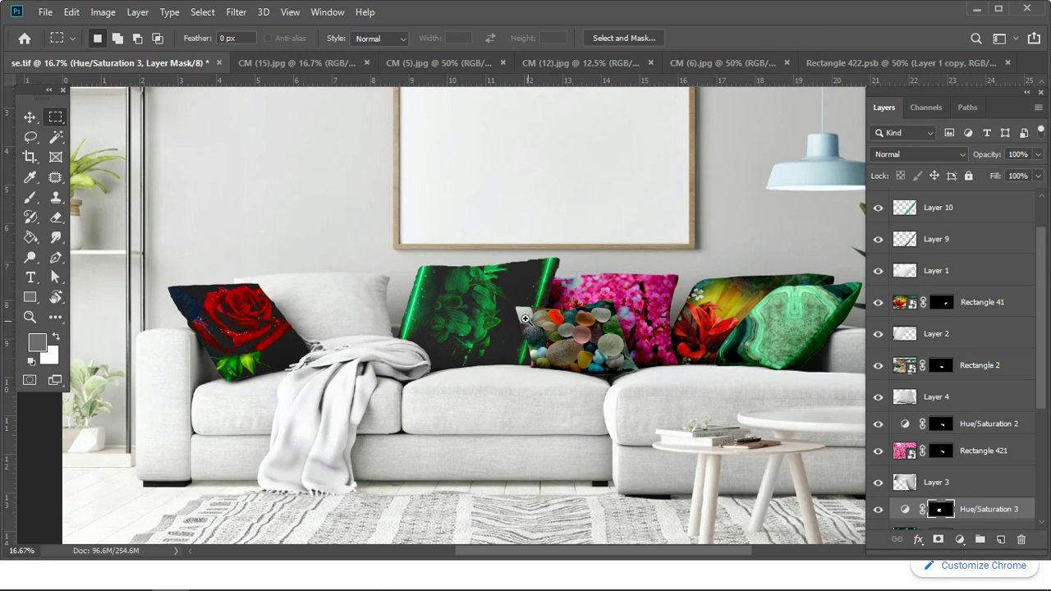
Step: Close the neon leaf image CM (15).jpg and return to se.tif
drag(290, 307, 345, 364)
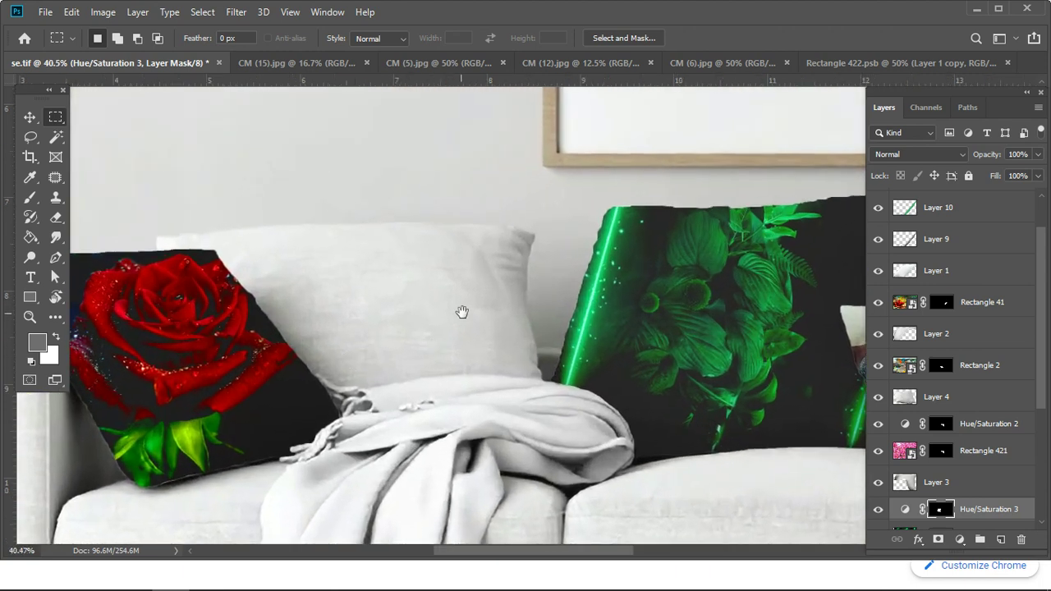
drag(457, 310, 494, 265)
click(340, 64)
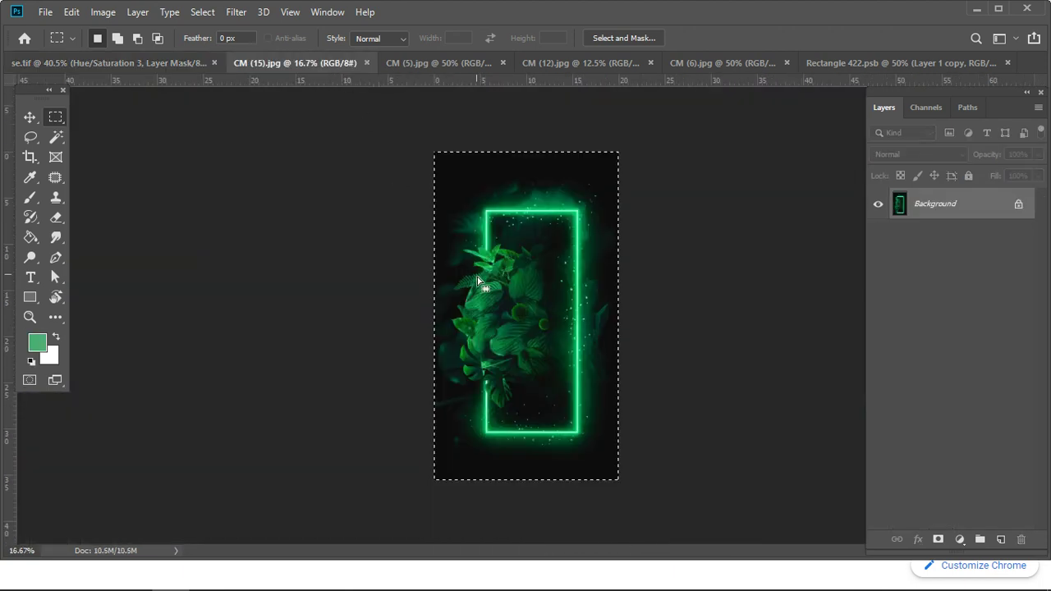
click(337, 64)
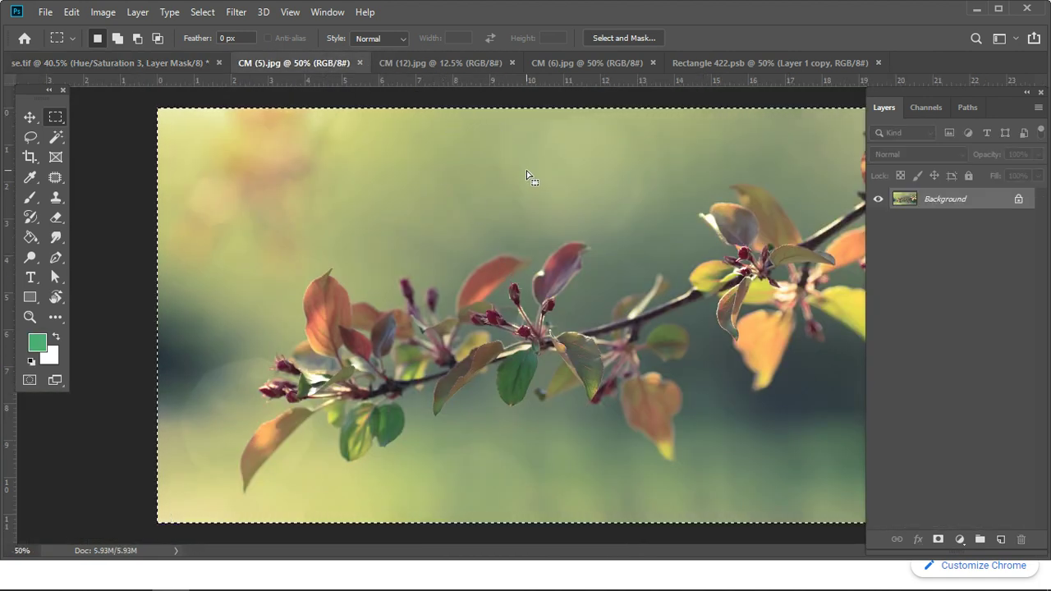
click(130, 62)
scroll(677, 334, down, 3)
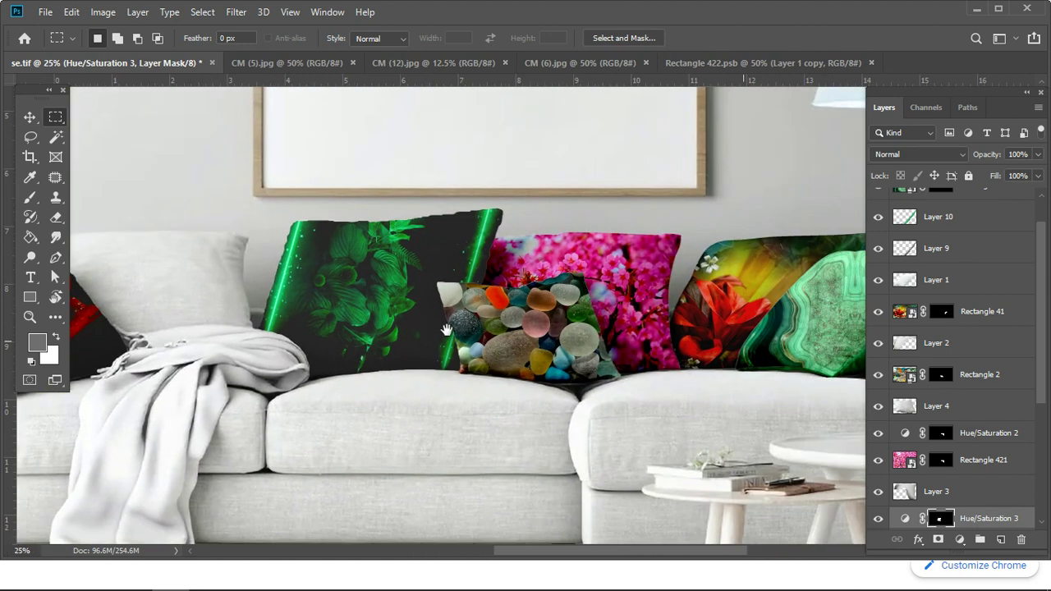
drag(682, 343, 616, 323)
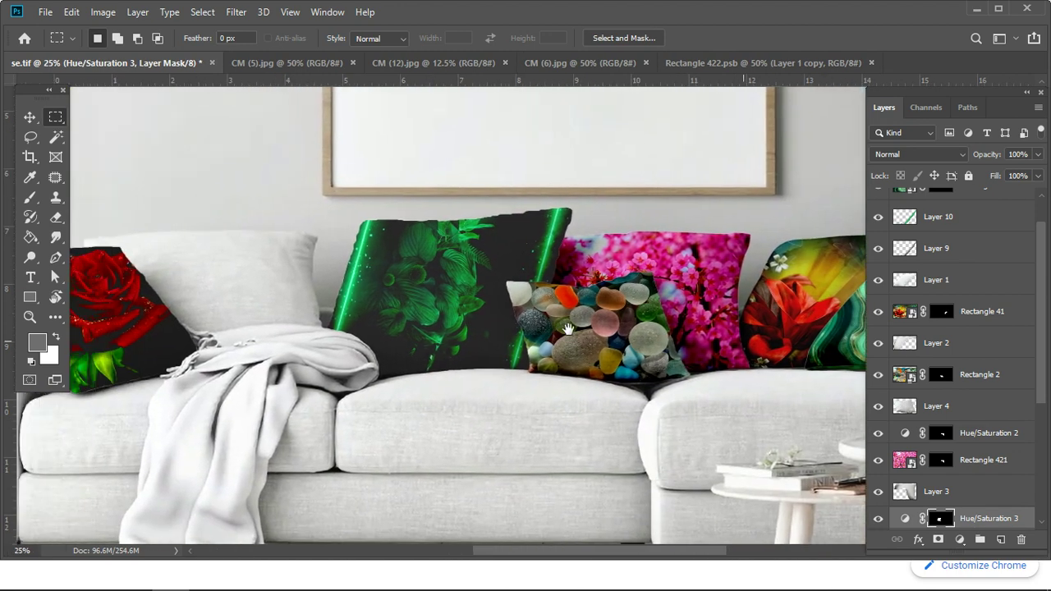
Step: Close Rectangle 422.psb, then select Layer 8 in se.tif with the Move tool
click(287, 63)
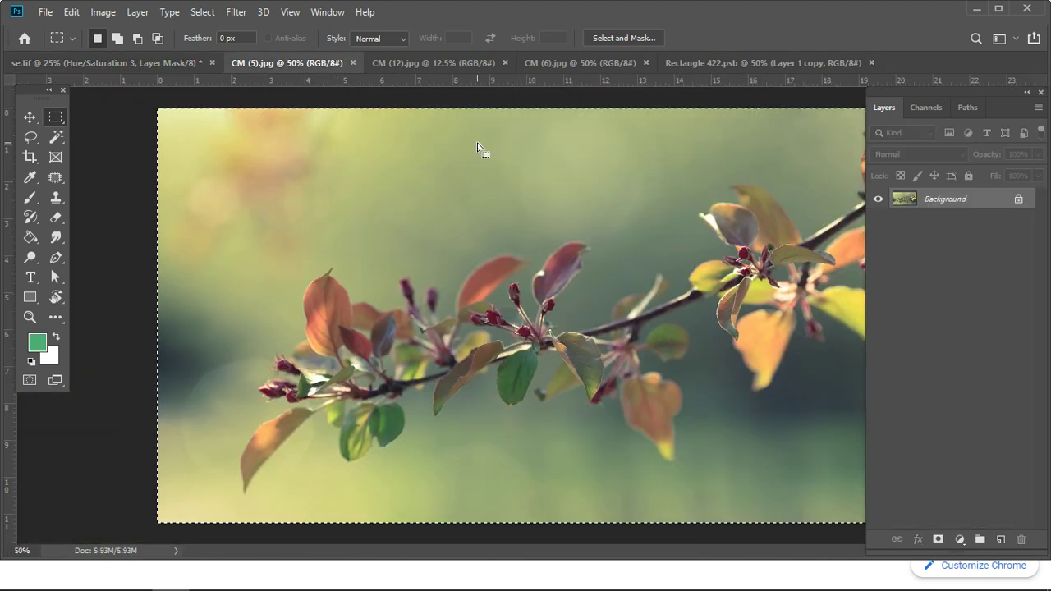
click(702, 63)
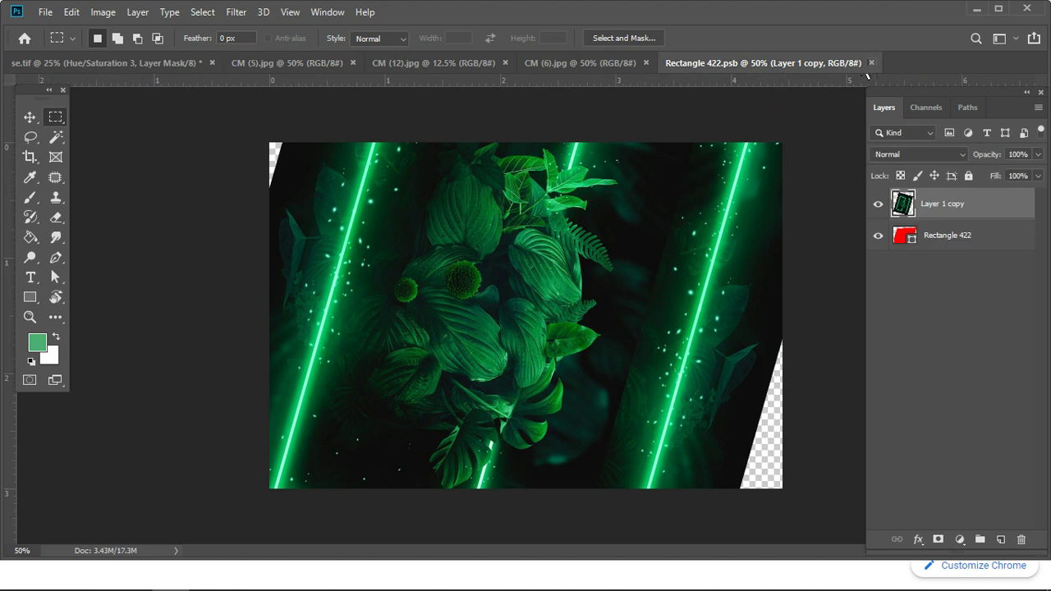
click(871, 63)
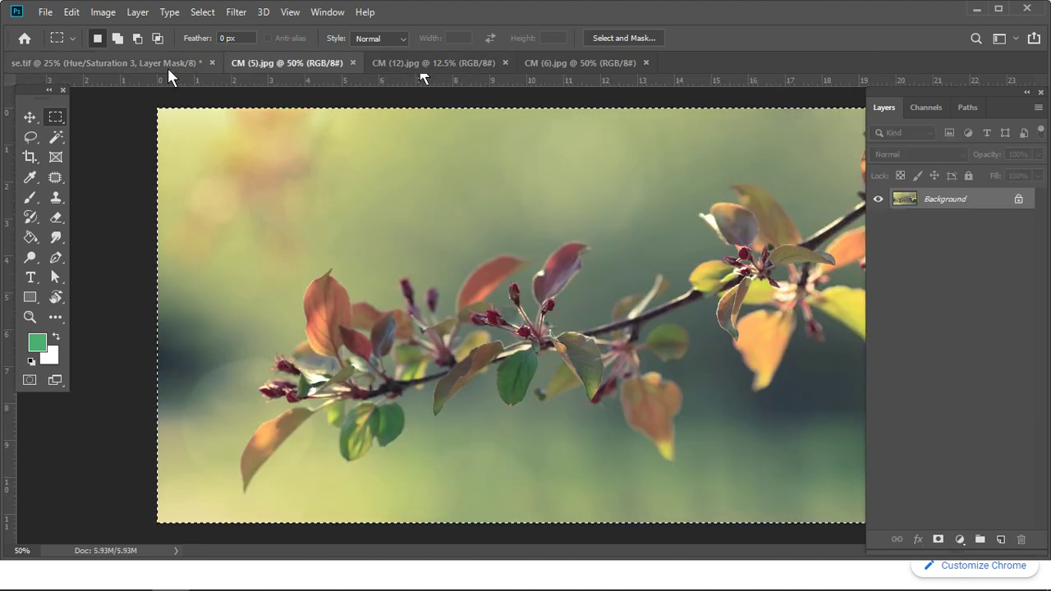
click(167, 68)
key(w)
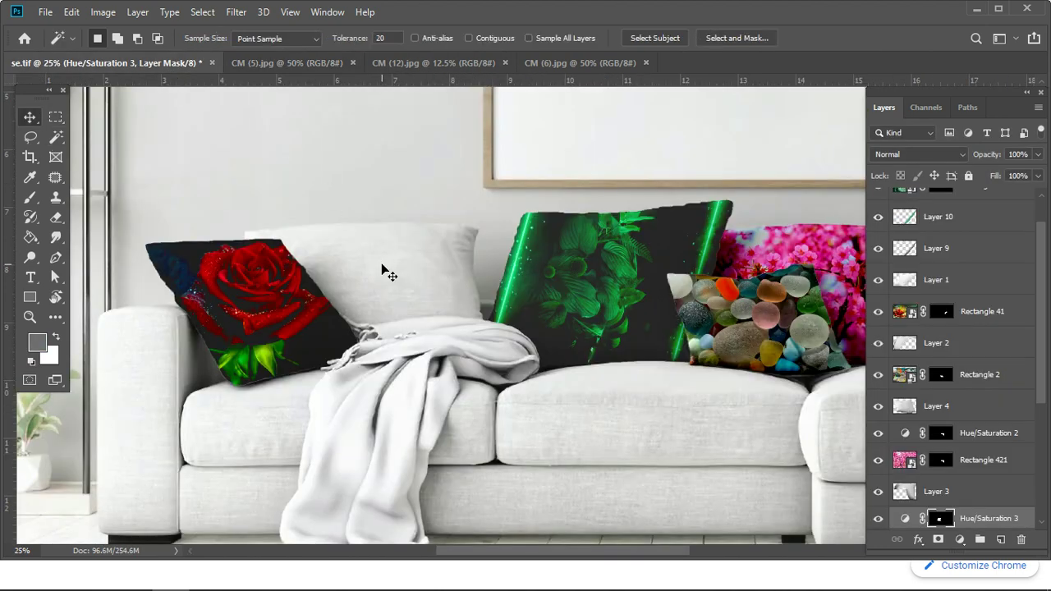
key(v)
click(382, 269)
scroll(966, 505, down, 1)
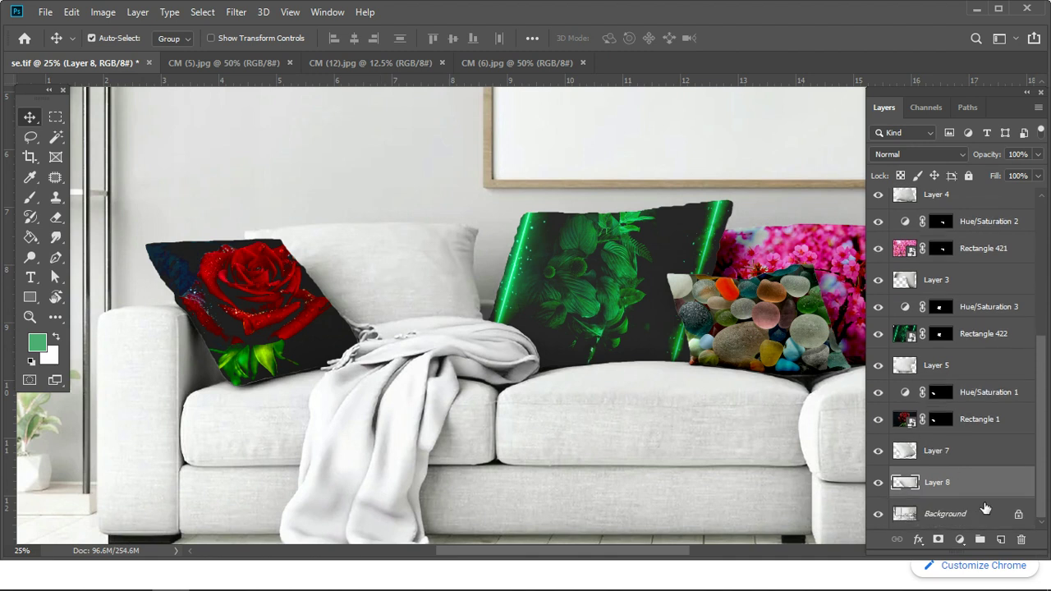
Step: Show Layer 8 and draw a red rectangle at 20% opacity over the white pillow
click(877, 486)
click(30, 297)
drag(237, 218, 487, 353)
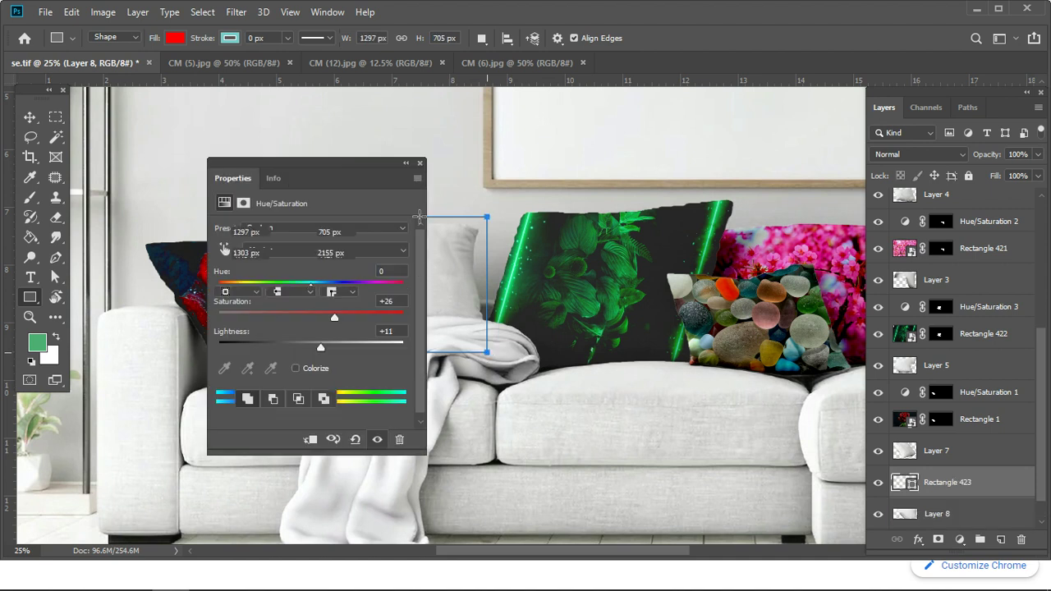
click(426, 162)
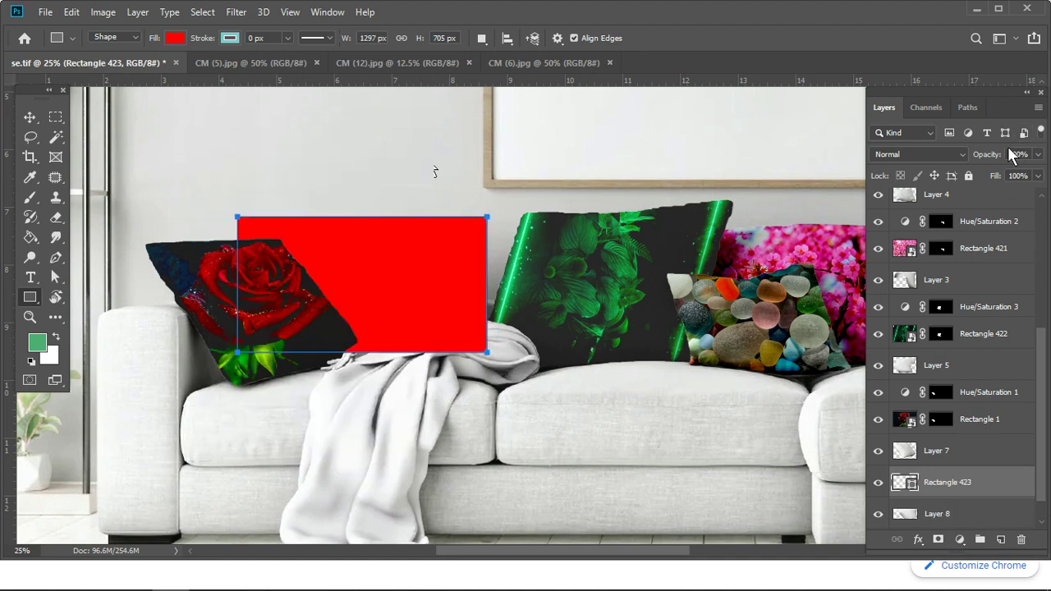
text(50)
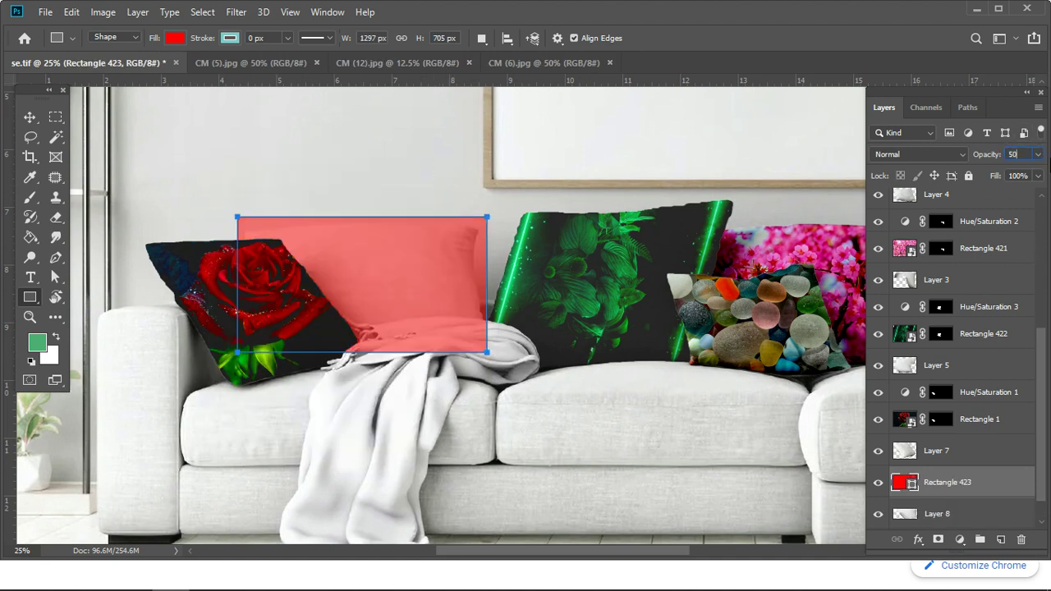
text(20)
key(Return)
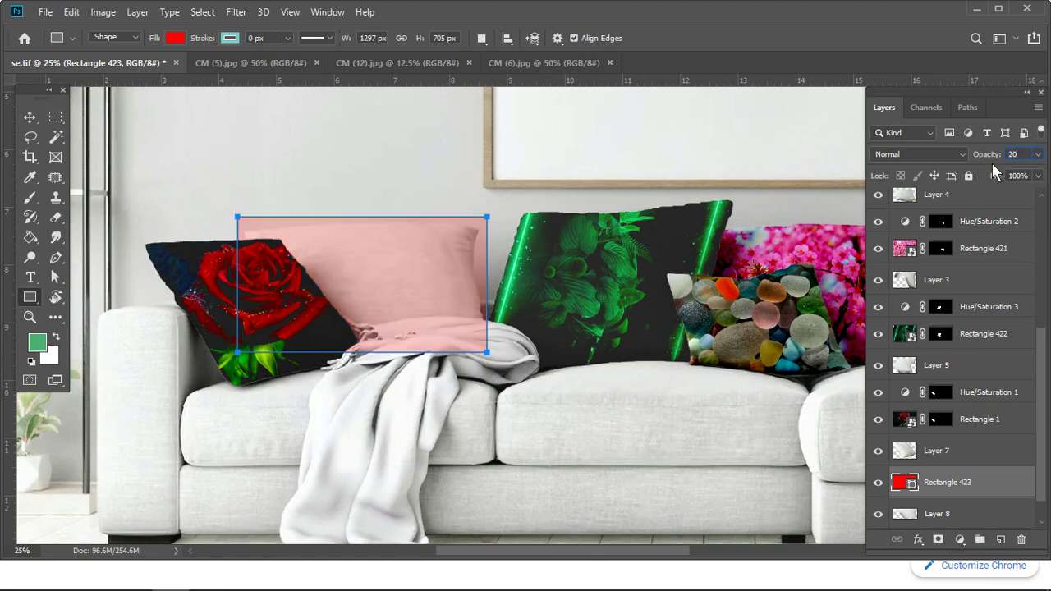
drag(301, 280, 482, 290)
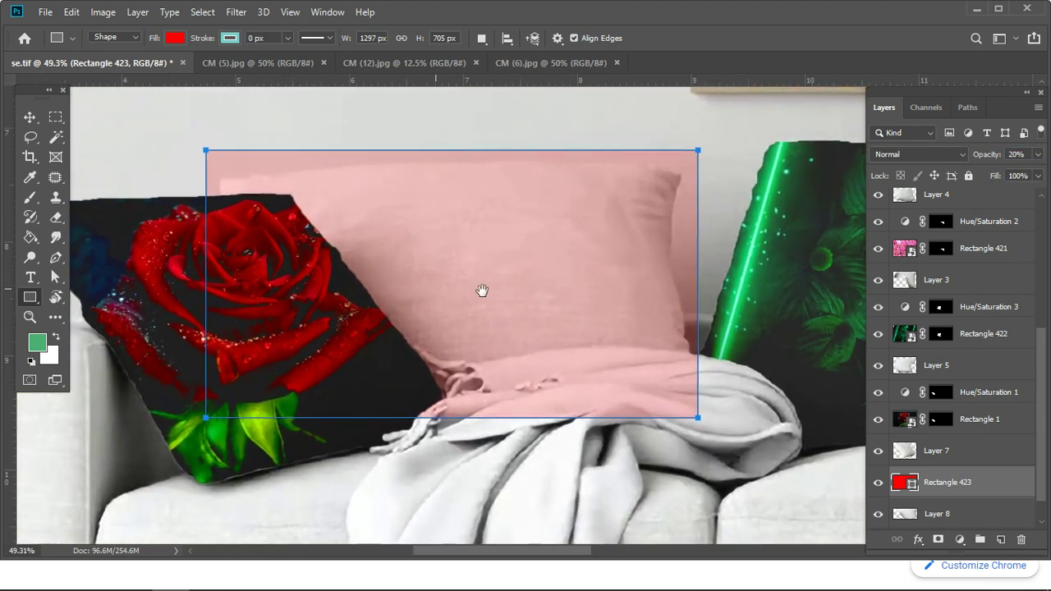
key(ctrl+t)
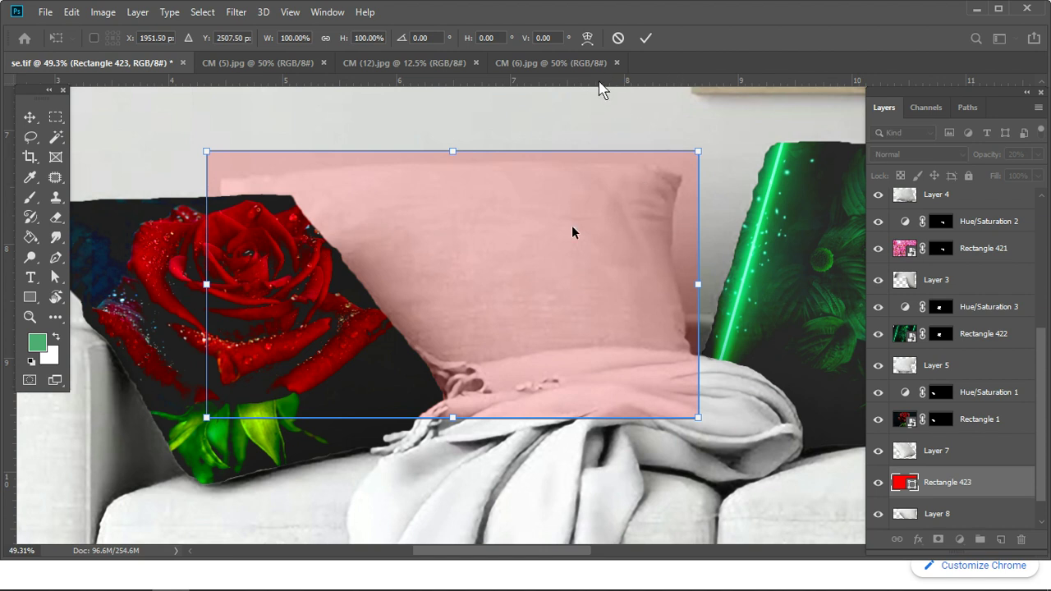
Step: Warp Rectangle 423's corners and edges to fit the white pillow, curving its lower edge
click(588, 38)
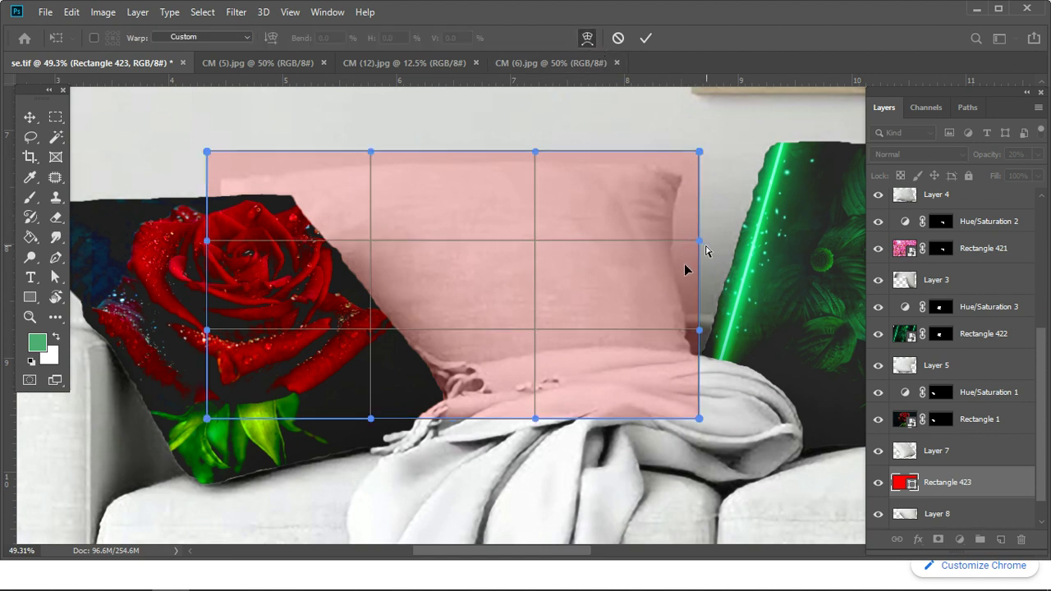
drag(698, 241, 658, 237)
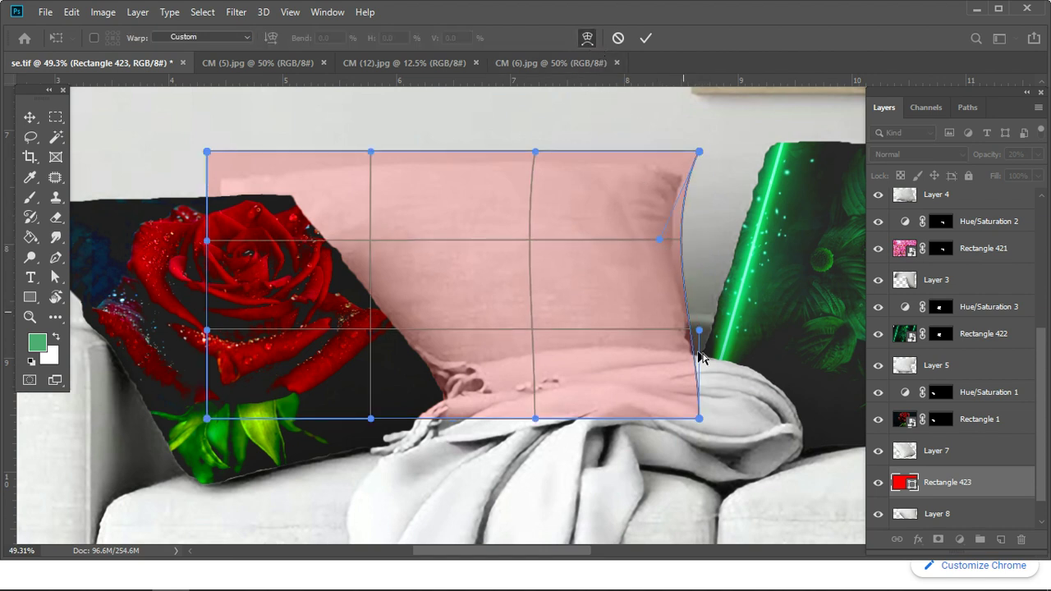
drag(699, 331, 704, 333)
drag(699, 152, 691, 168)
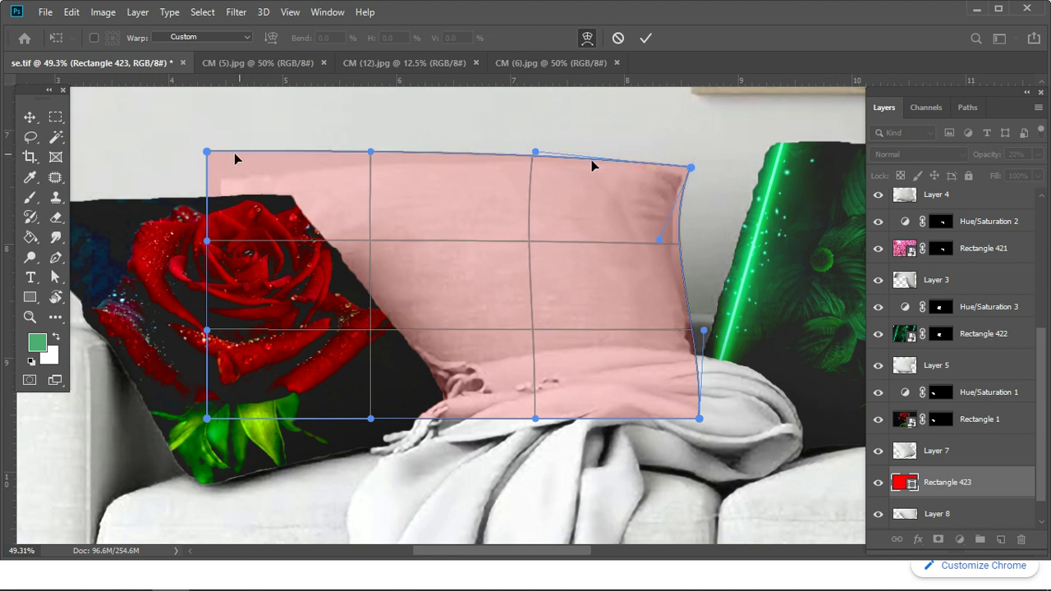
drag(207, 153, 213, 173)
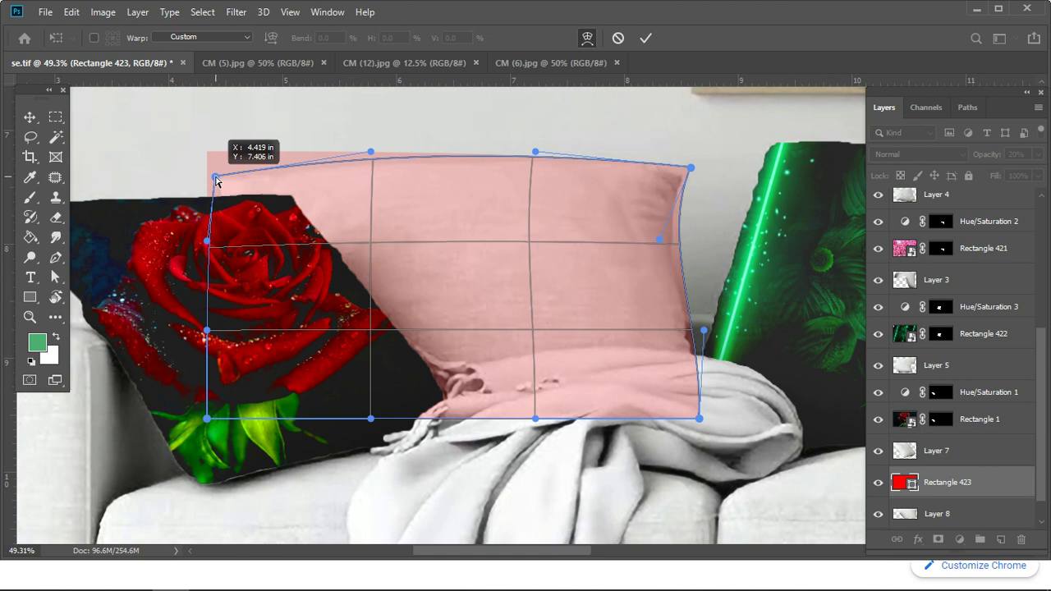
drag(419, 190, 420, 194)
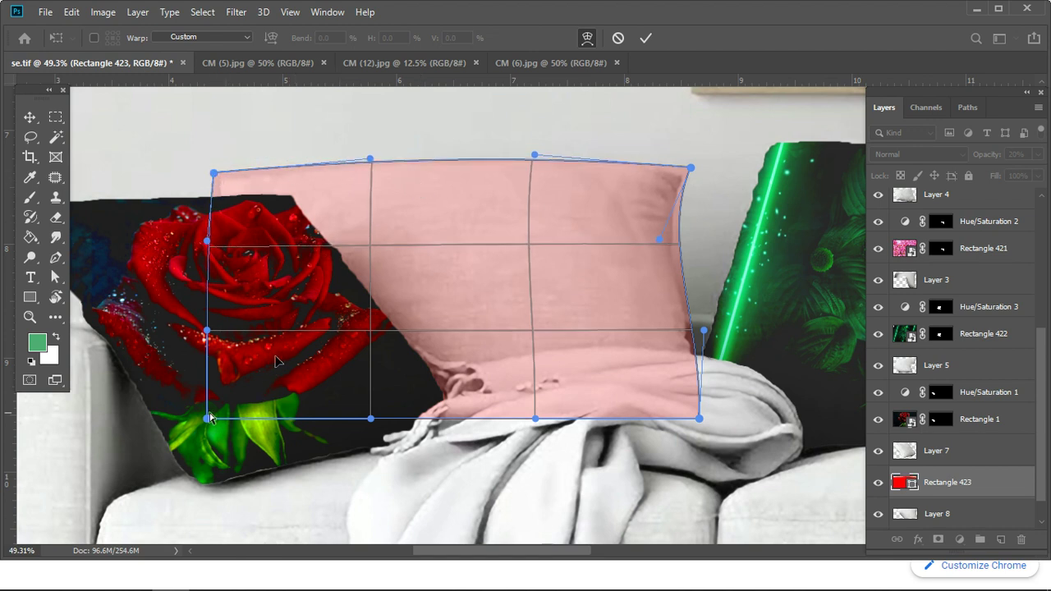
drag(206, 420, 217, 423)
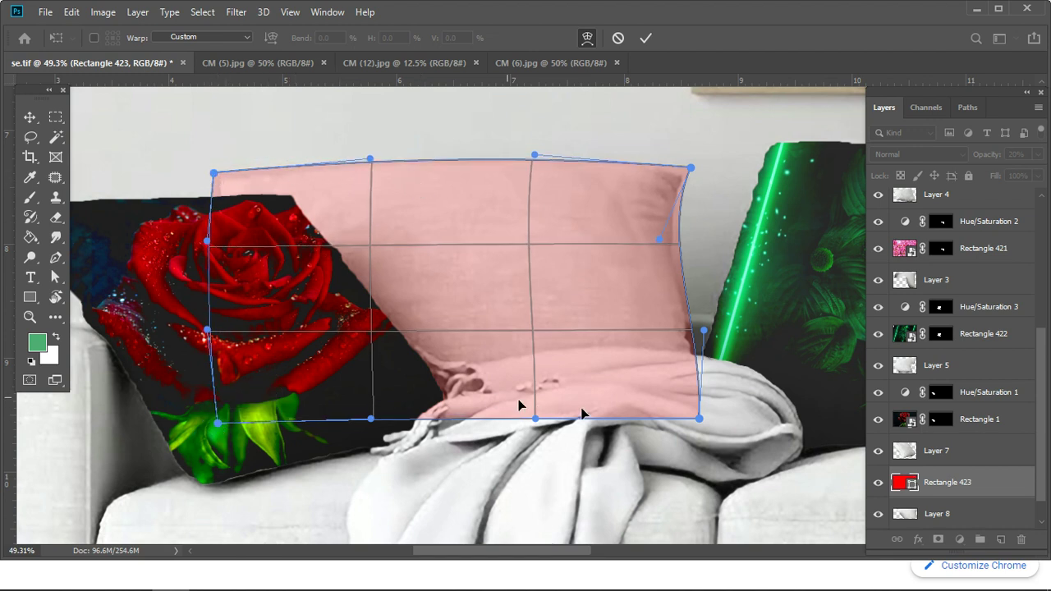
drag(601, 394, 599, 352)
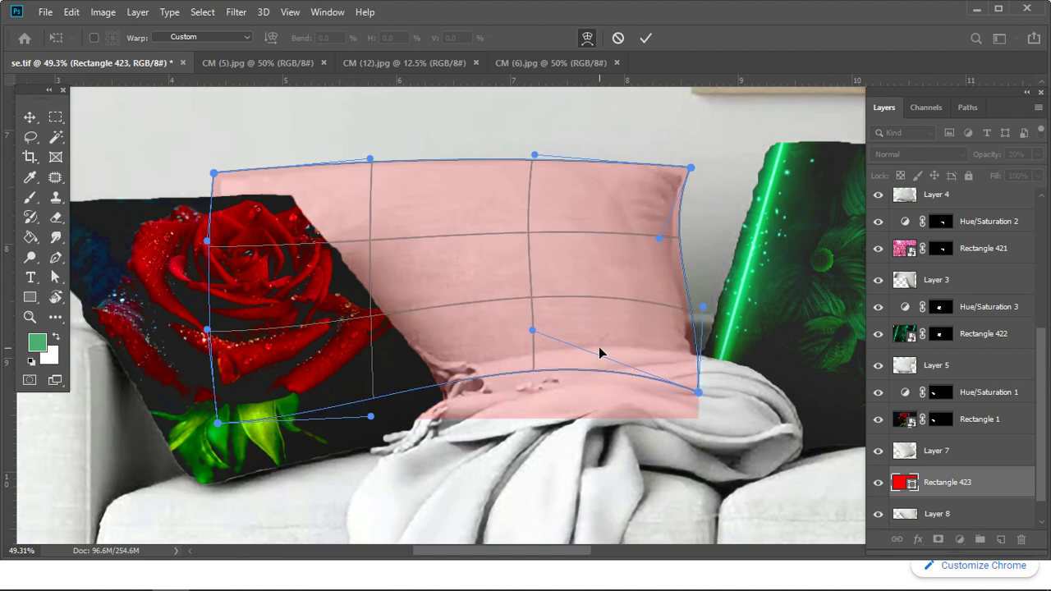
drag(277, 403, 288, 392)
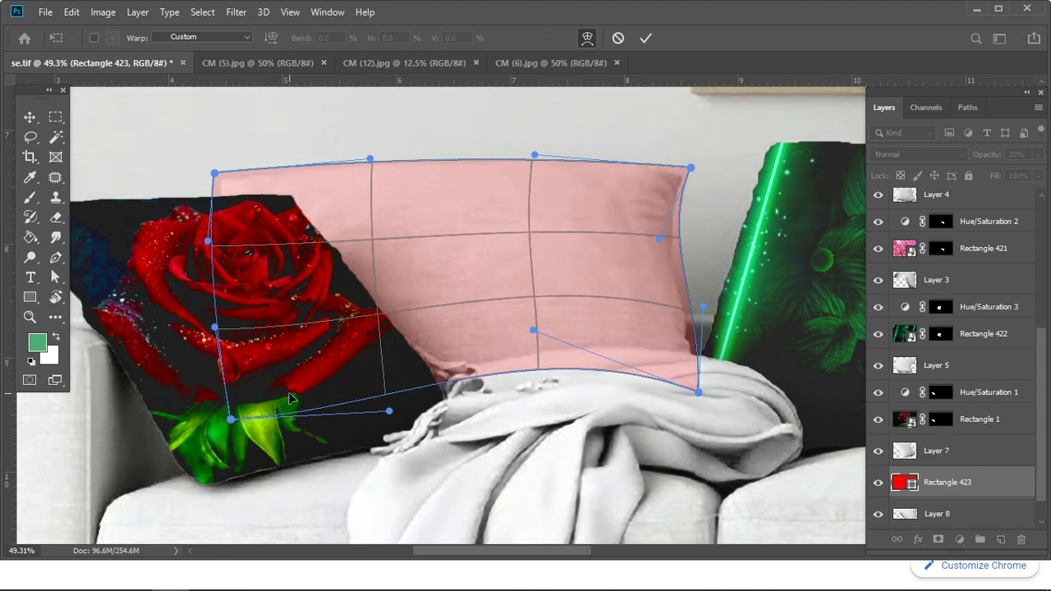
drag(691, 165, 688, 163)
drag(534, 155, 536, 149)
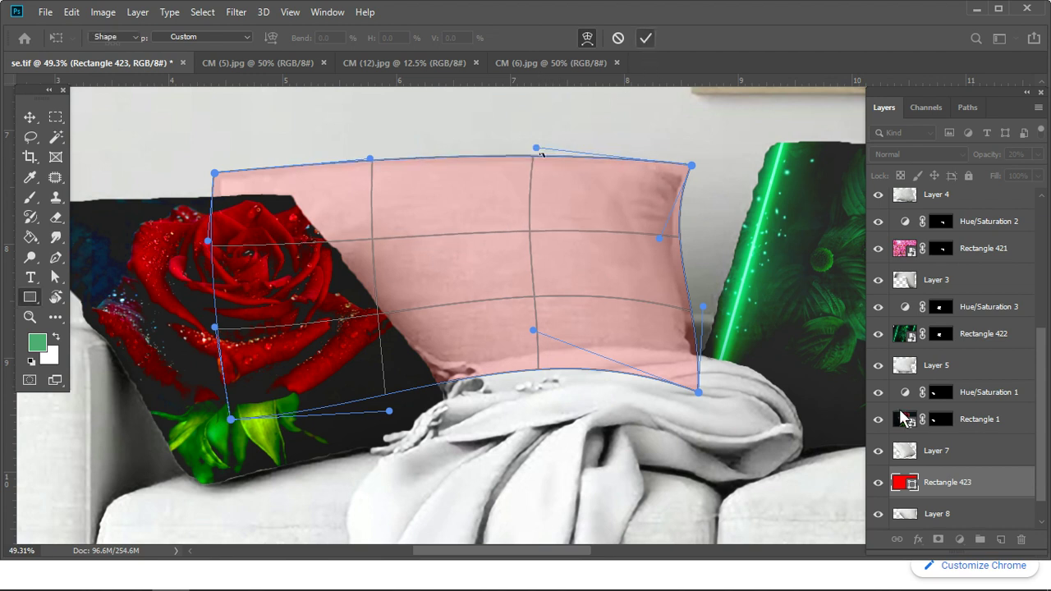
click(646, 39)
Step: Convert Rectangle 423 to a smart object, mask it with Layer 8's outline, and open it
right_click(1000, 490)
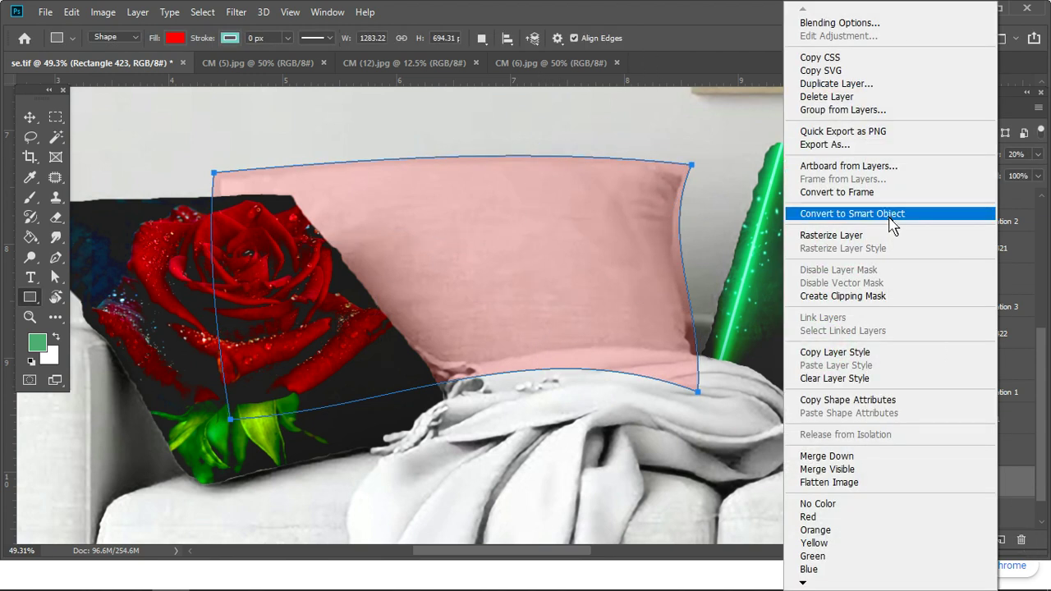
click(889, 214)
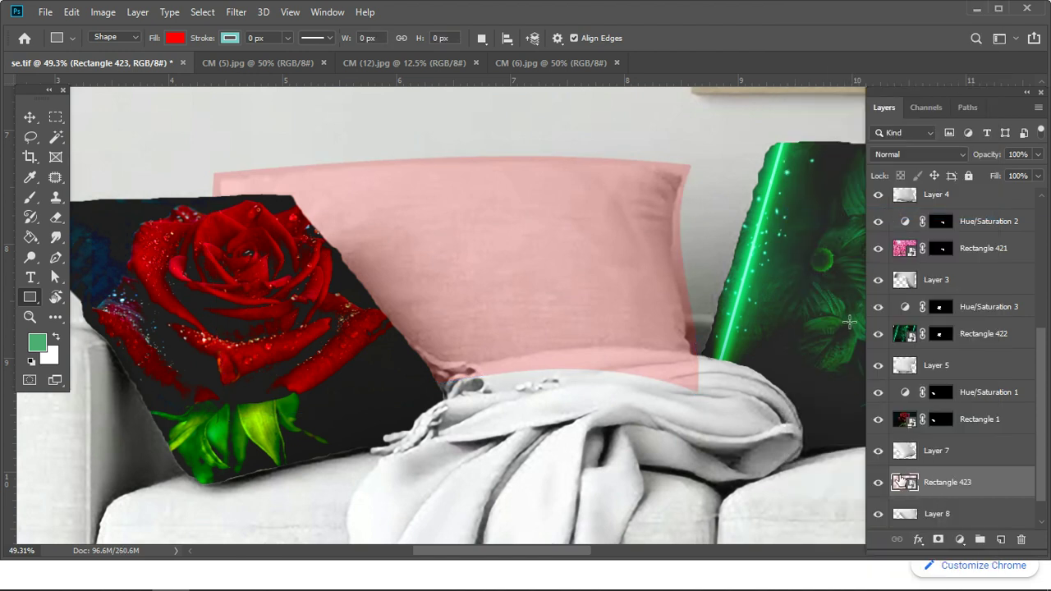
ctrl+click(907, 515)
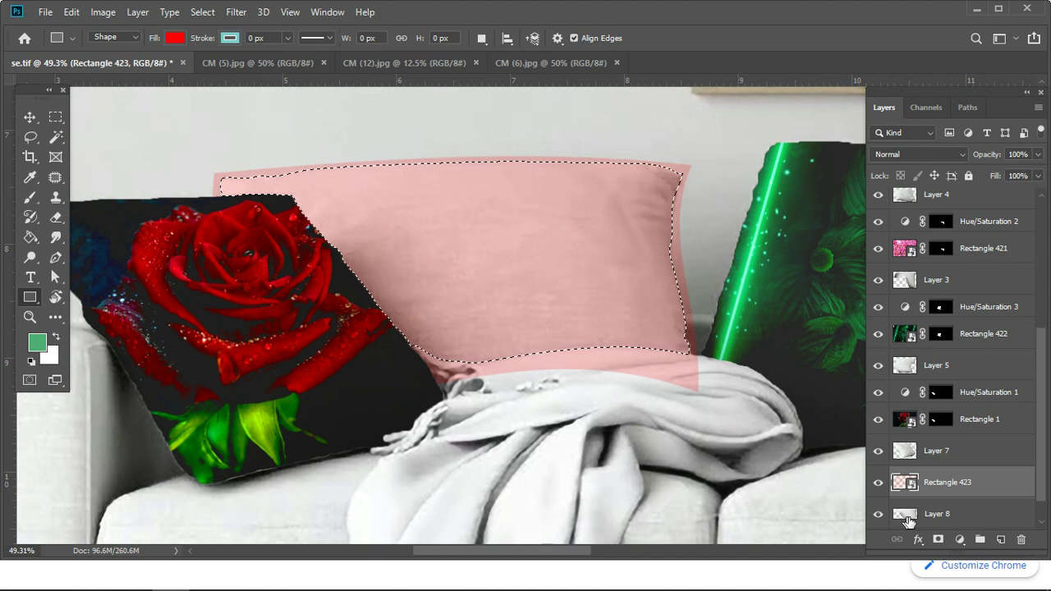
scroll(968, 515, down, 1)
click(938, 539)
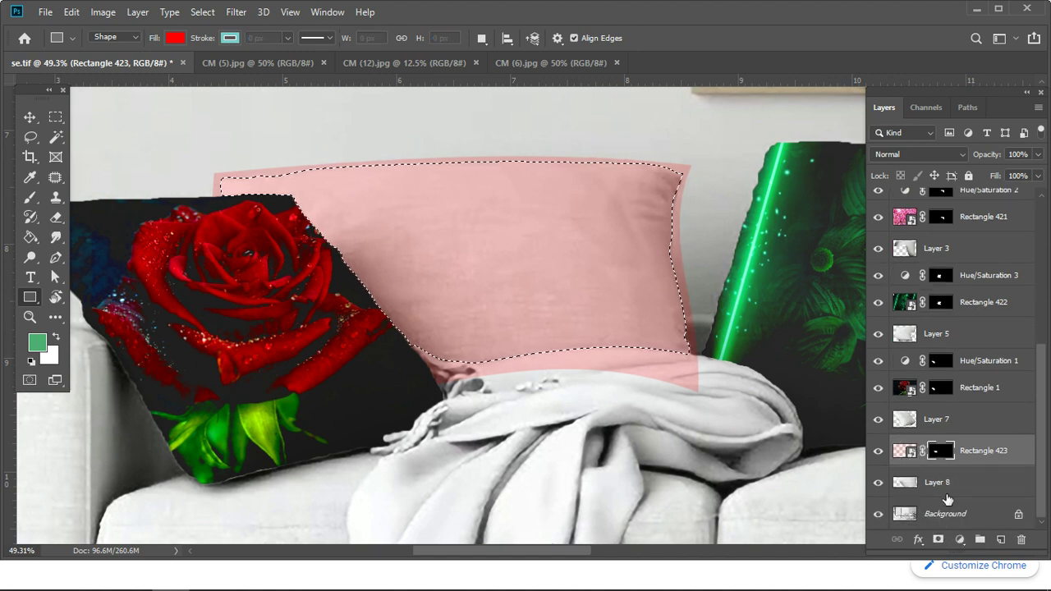
double_click(908, 454)
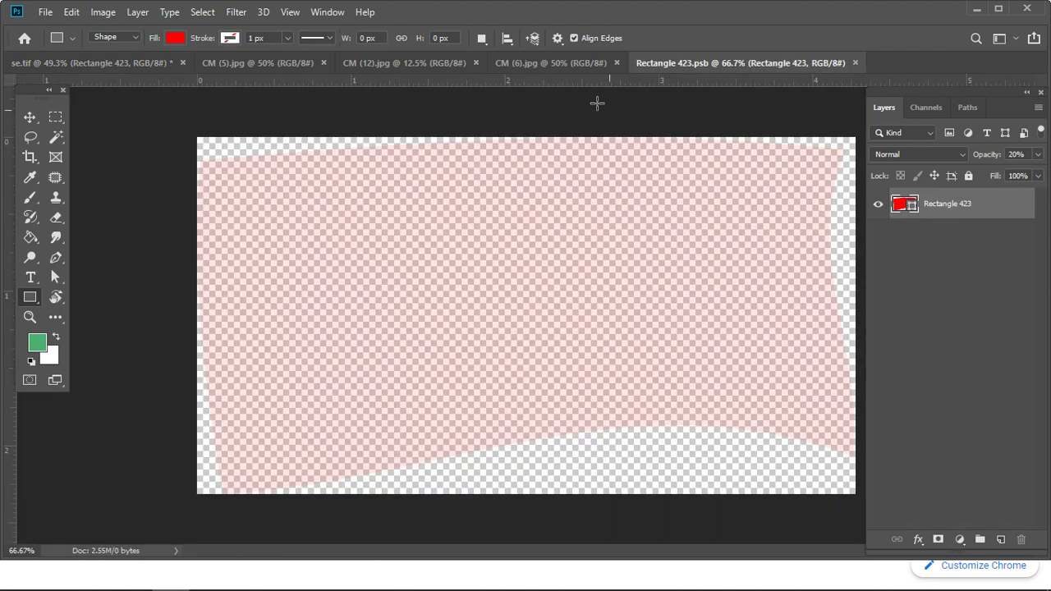
Step: Paste the leafy branch photo CM (5).jpg into Rectangle 423.psb
click(400, 64)
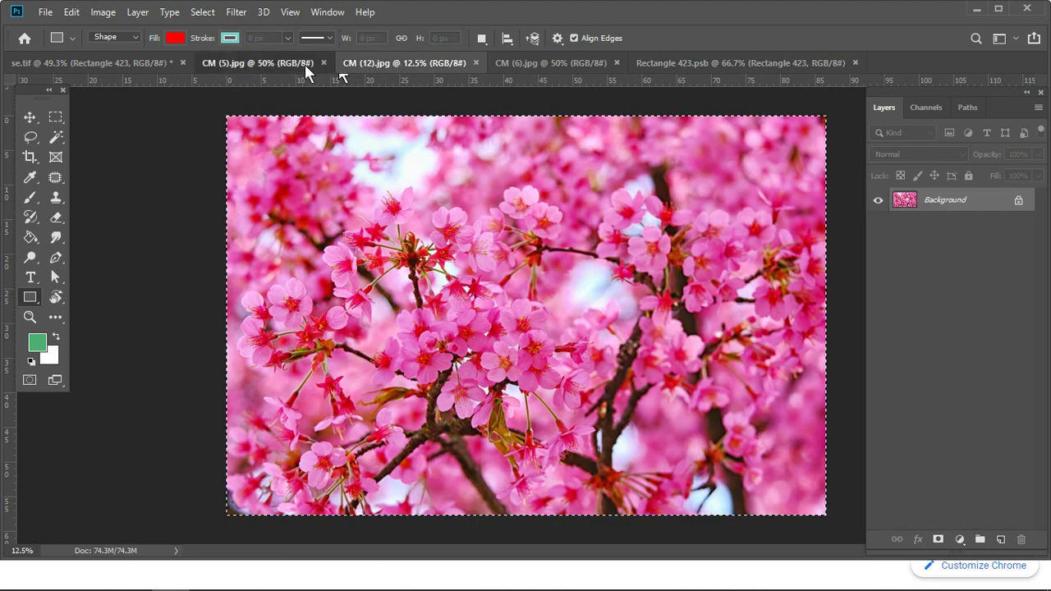
click(304, 64)
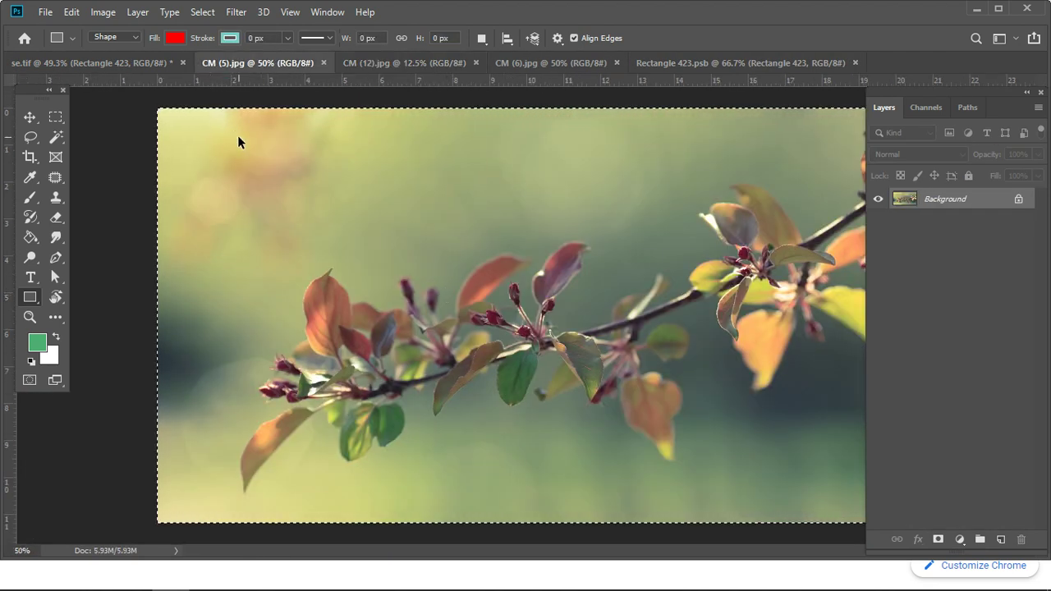
click(723, 64)
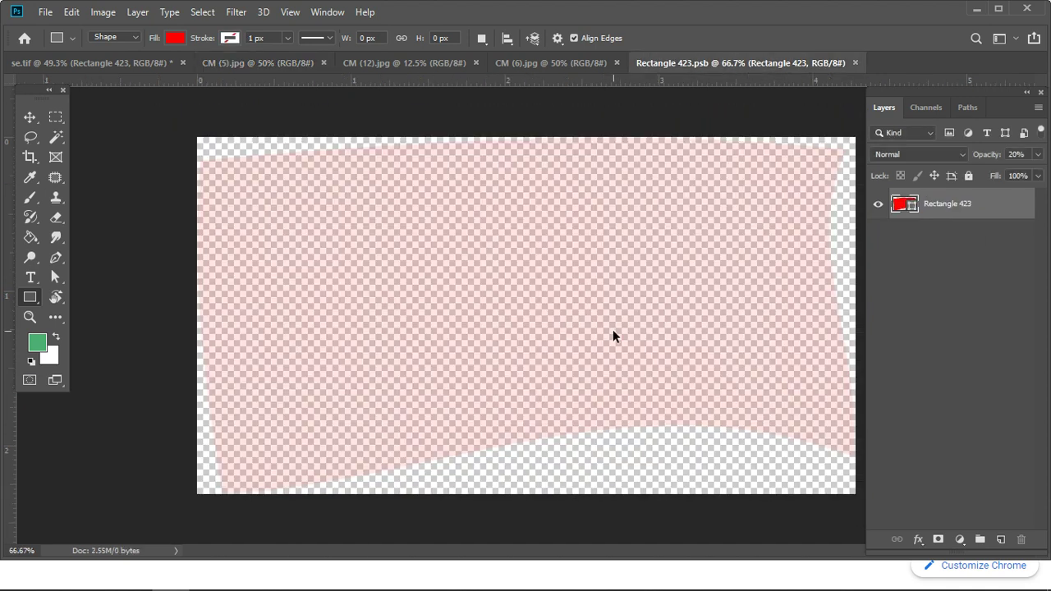
key(ctrl+v)
key(ctrl+minus)
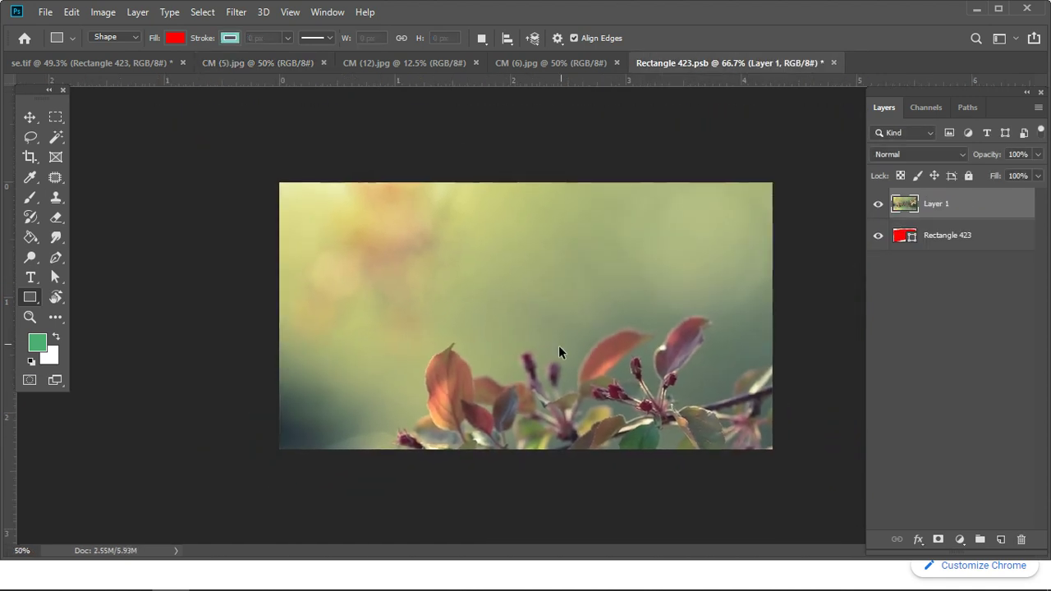
key(ctrl+minus)
Step: Scale the branch photo to cover the whole canvas and save Rectangle 423.psb
key(ctrl+t)
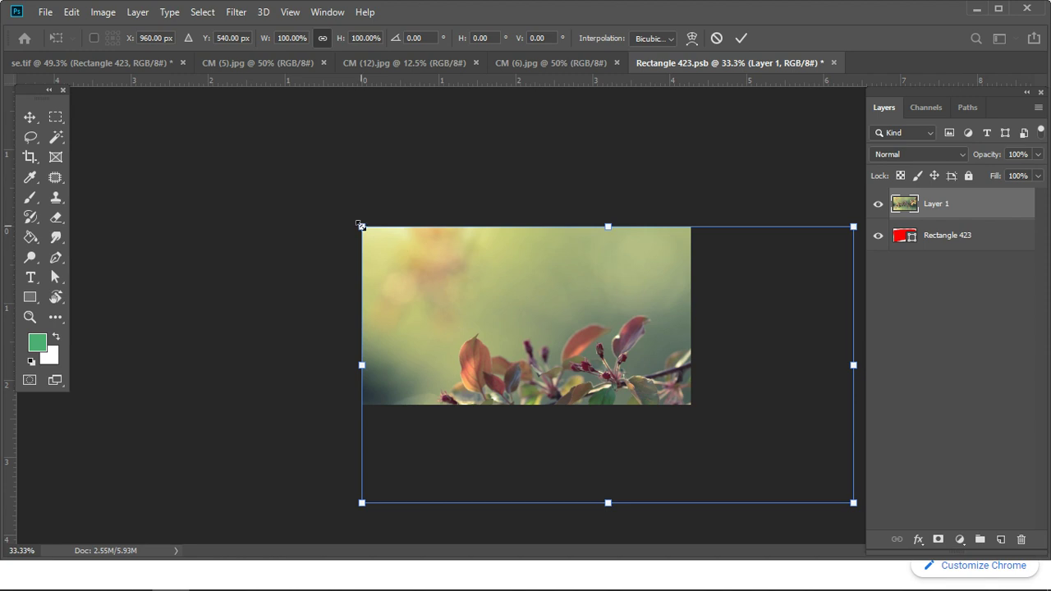
drag(360, 224, 485, 298)
drag(650, 433, 486, 349)
drag(316, 421, 402, 366)
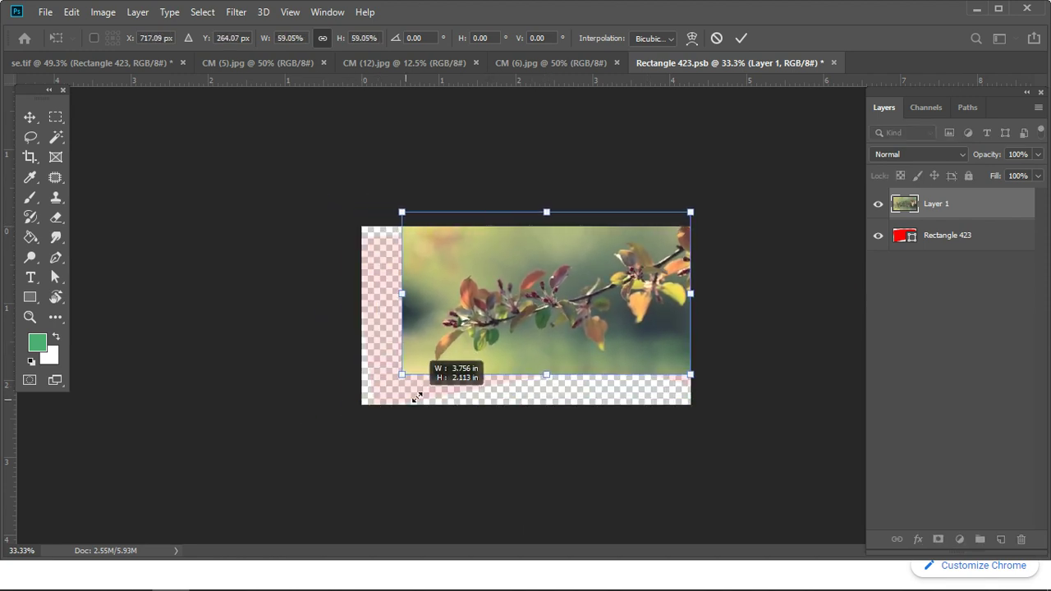
drag(523, 325, 485, 339)
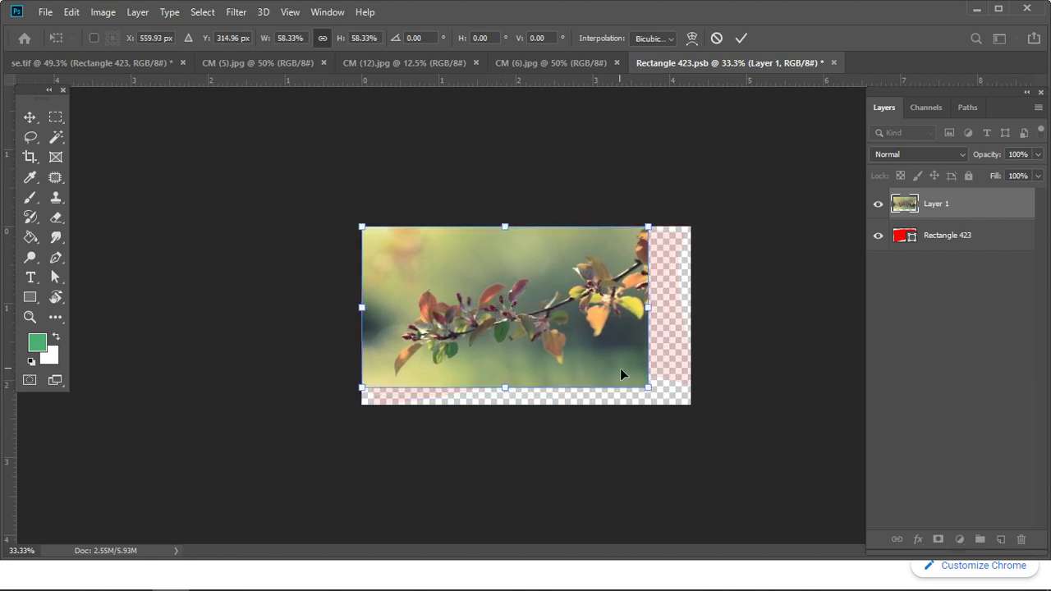
drag(648, 386, 685, 419)
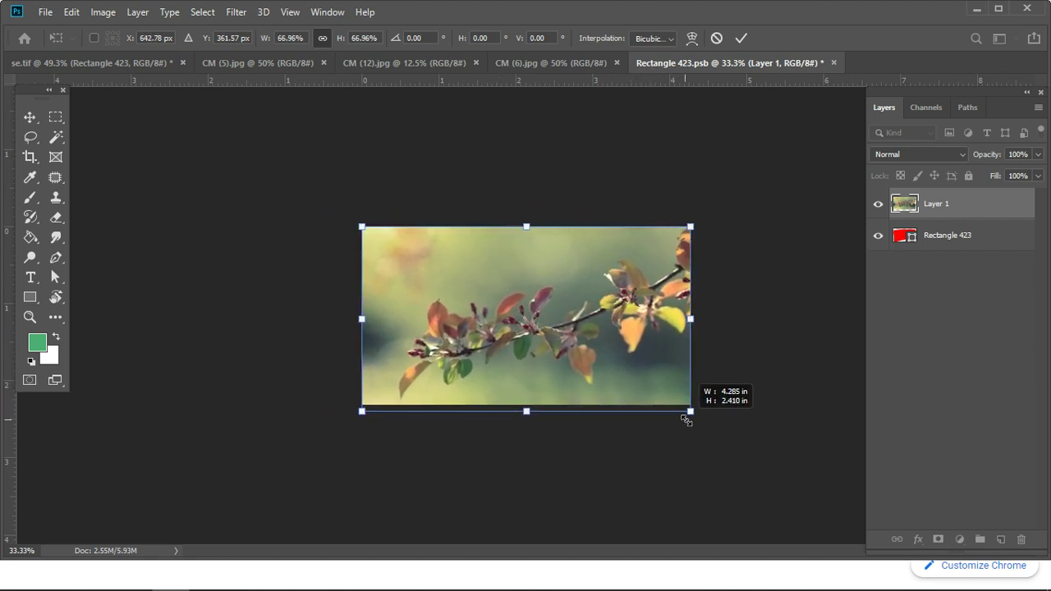
key(u)
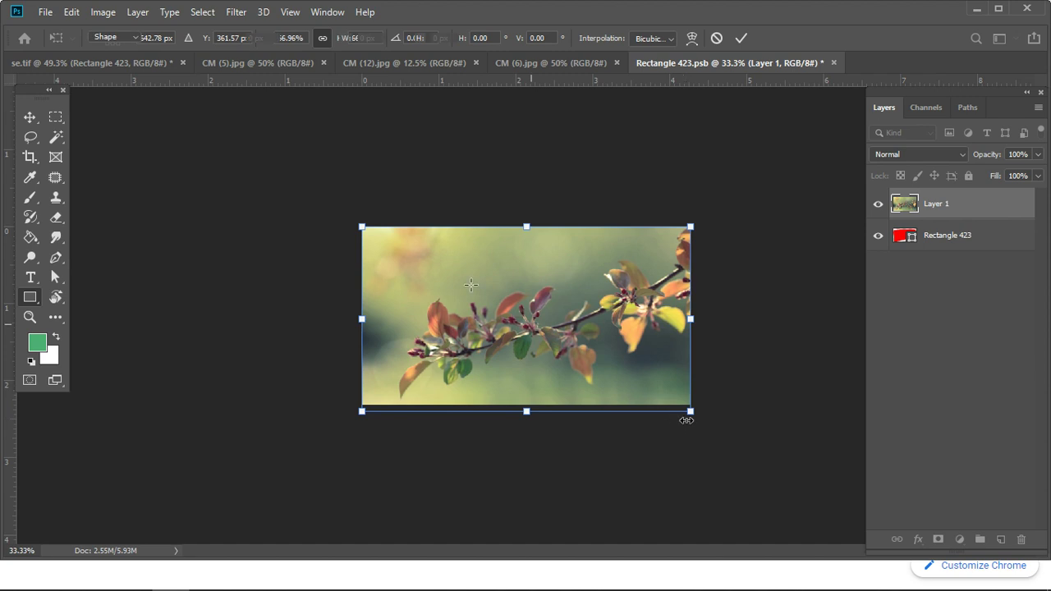
click(45, 12)
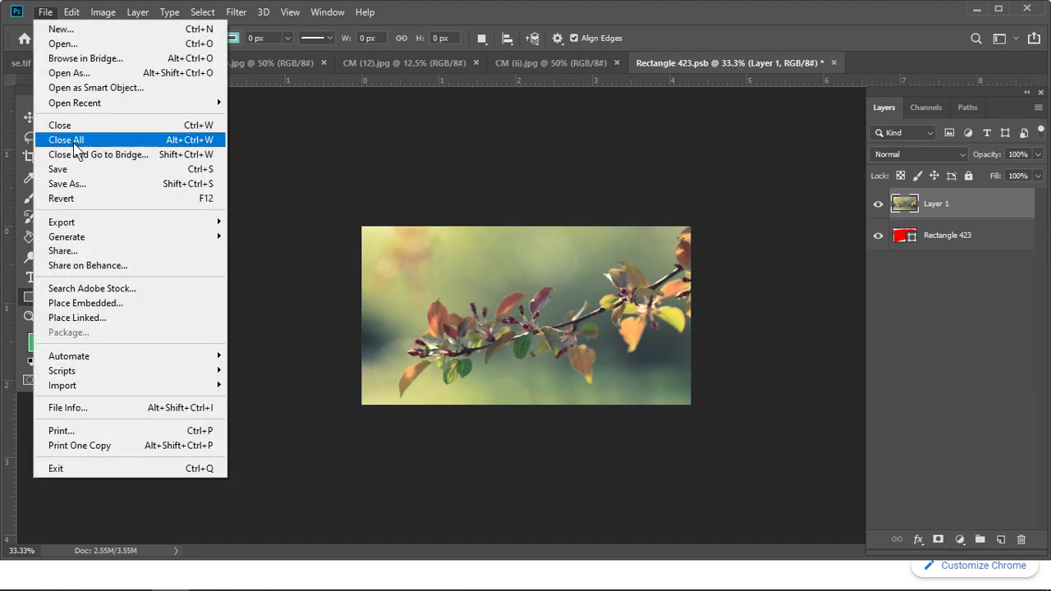
click(77, 170)
click(89, 63)
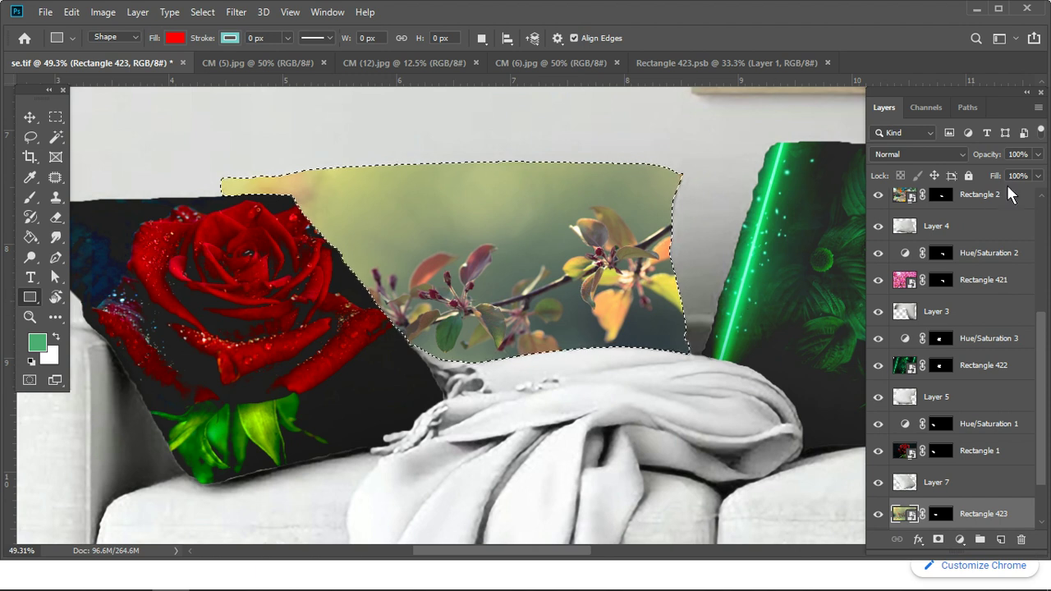
Step: Set Rectangle 423 to Linear Burn blend mode and deselect the pillow selection
click(963, 156)
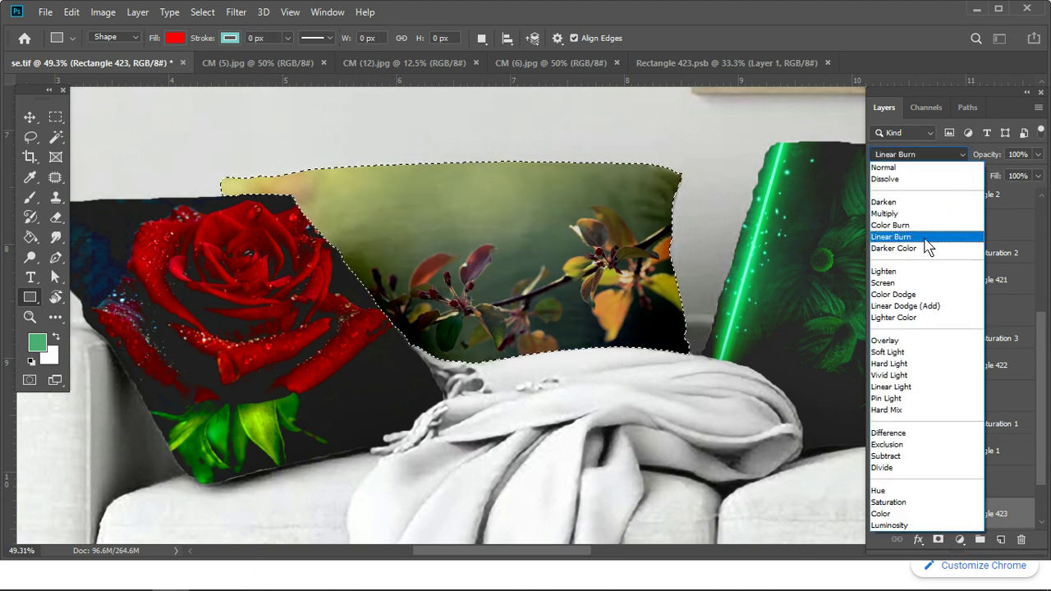
click(925, 239)
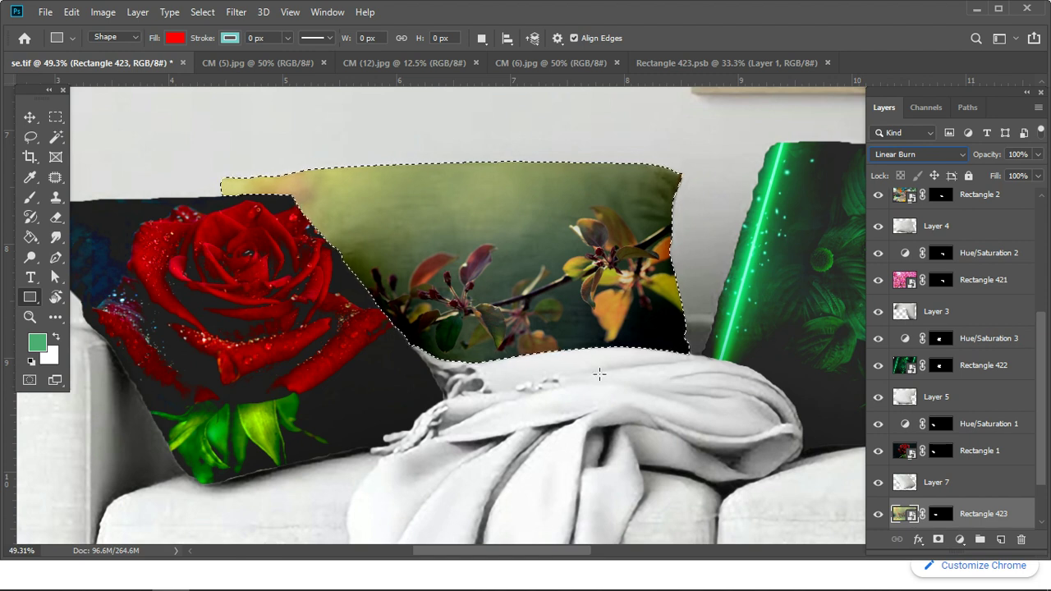
click(236, 11)
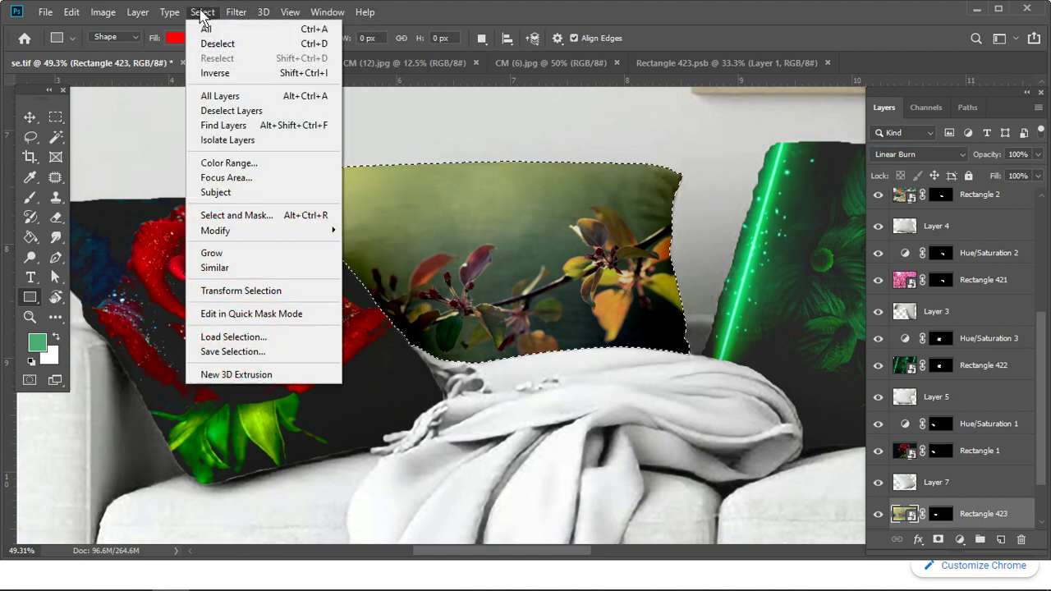
click(215, 42)
Step: Select the Background layer and zoom in on the empty wall frame above the sofa
scroll(463, 253, down, 1)
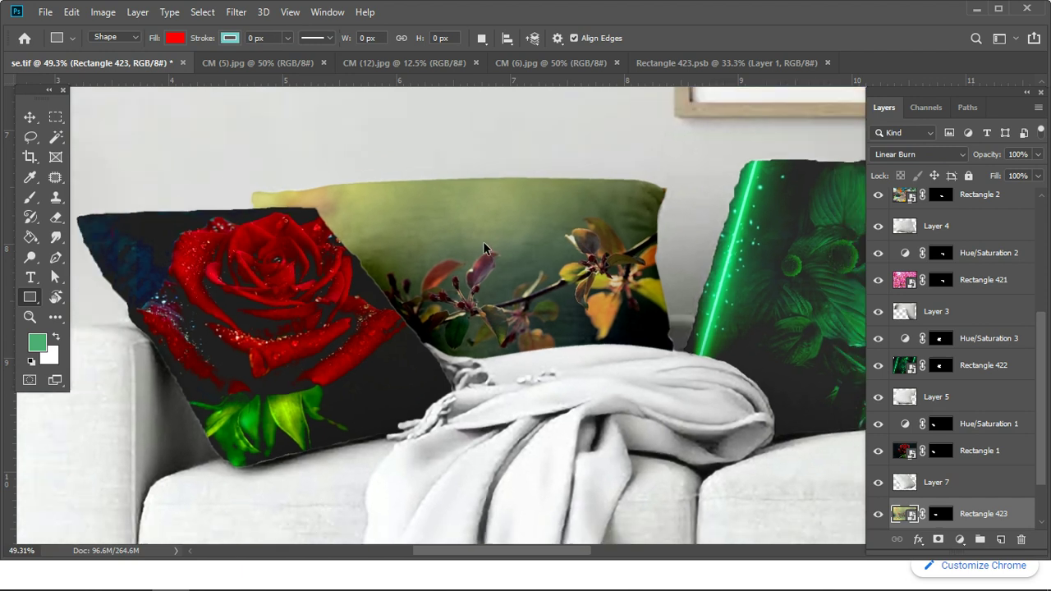
scroll(468, 251, down, 1)
scroll(476, 248, down, 1)
scroll(488, 247, down, 1)
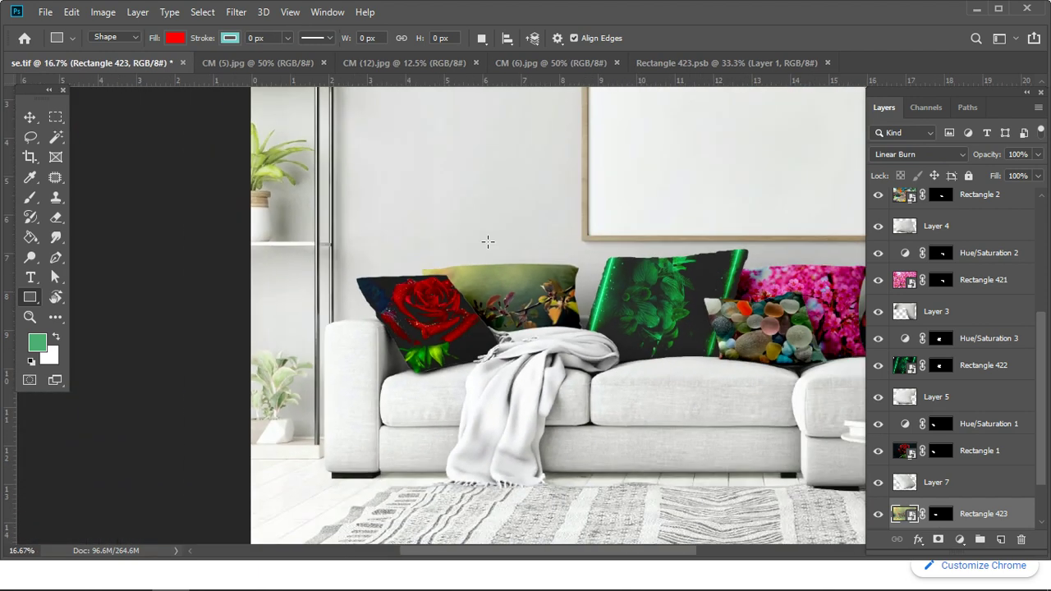
scroll(488, 244, down, 1)
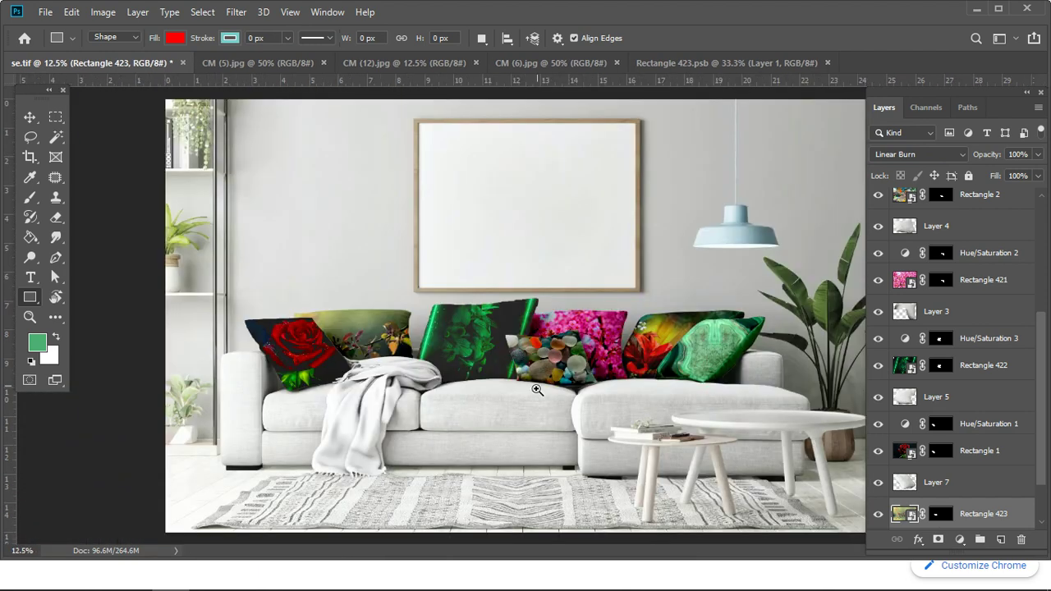
scroll(537, 390, up, 1)
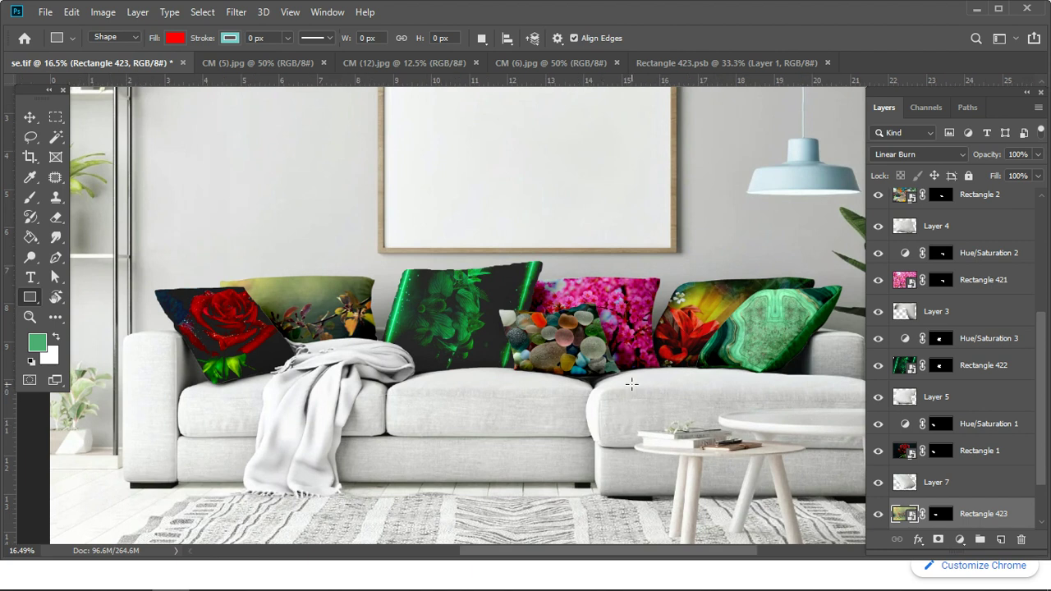
drag(570, 195, 570, 263)
scroll(969, 337, down, 1)
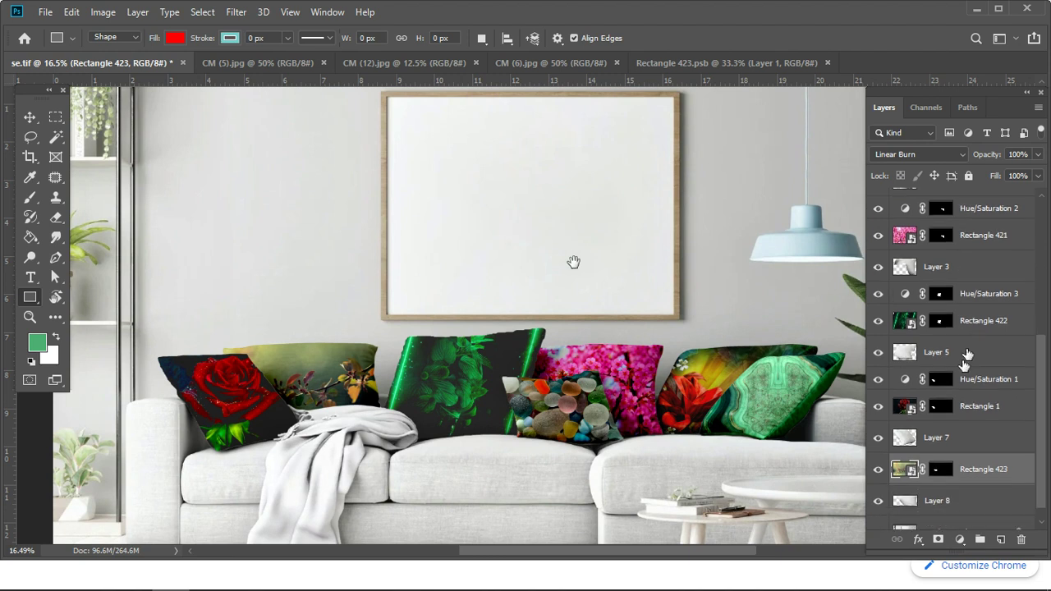
scroll(969, 378, down, 1)
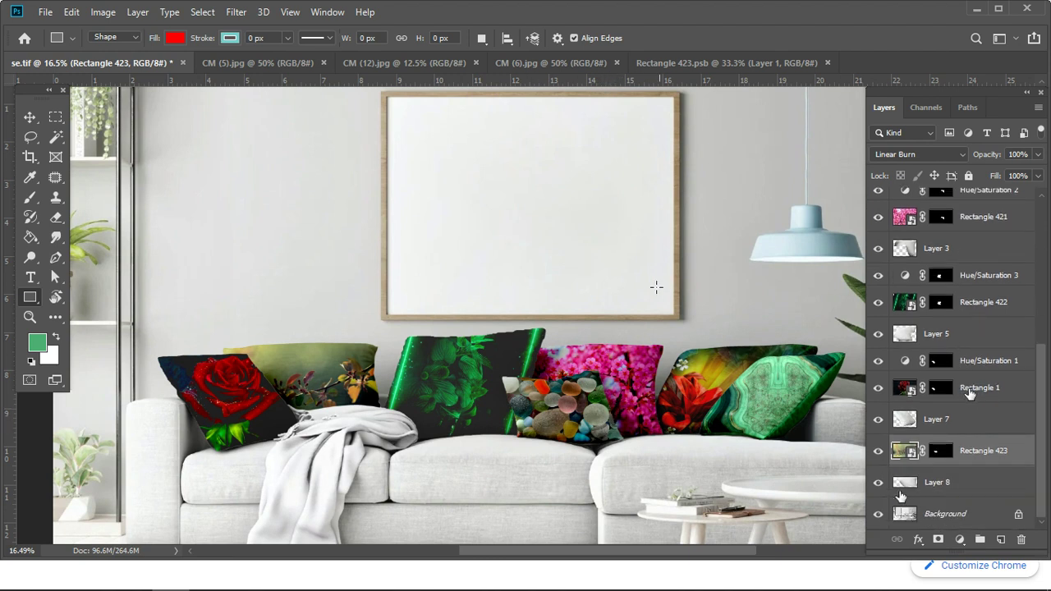
click(945, 514)
scroll(533, 178, up, 2)
drag(521, 195, 404, 247)
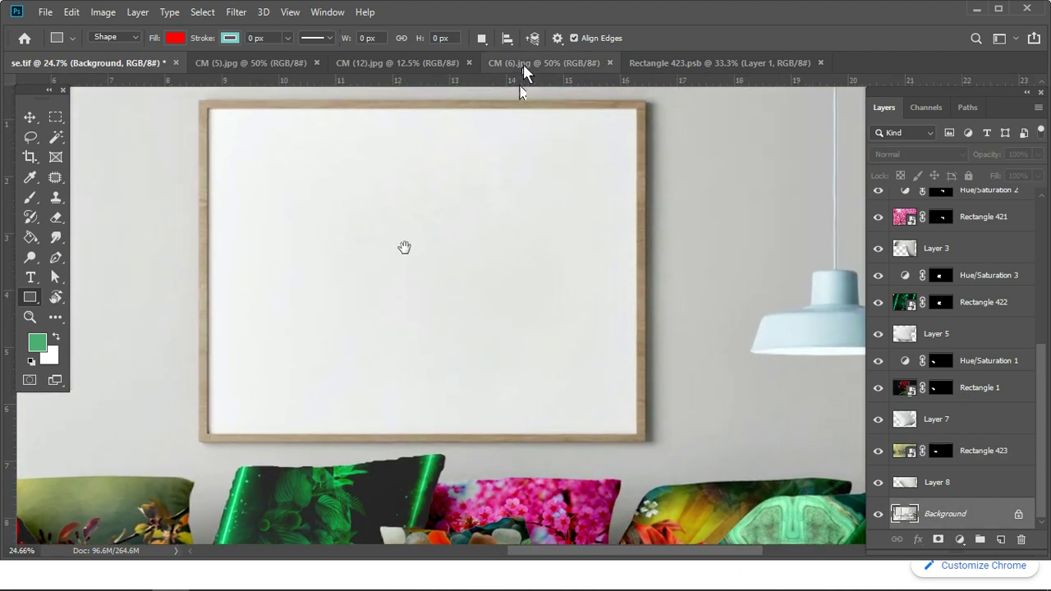
Step: Copy all of the beach photo CM (6).jpg and launch Vanishing Point on se.tif
click(577, 66)
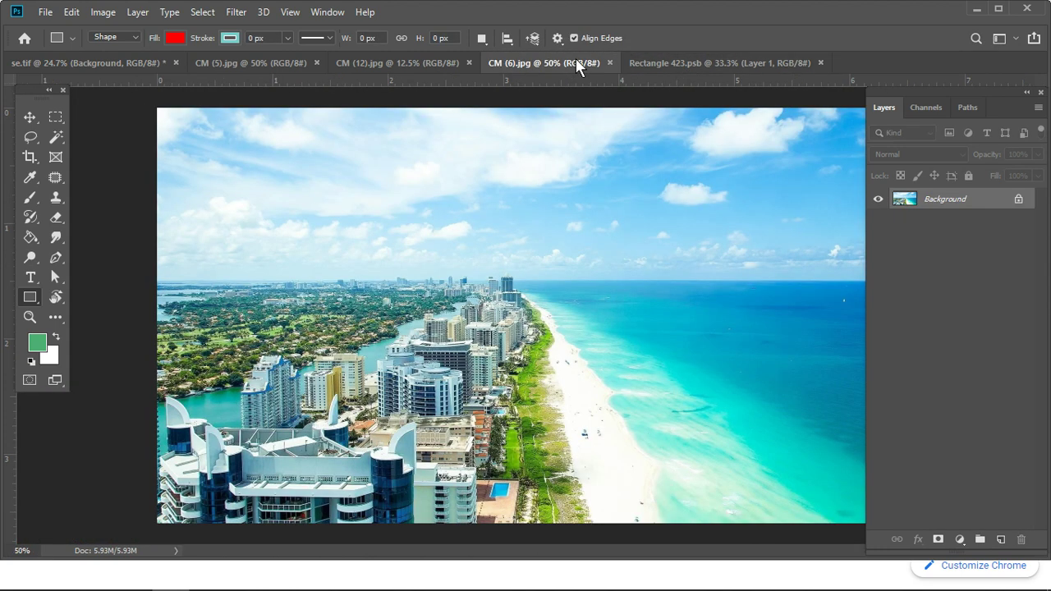
click(202, 12)
click(212, 28)
click(71, 11)
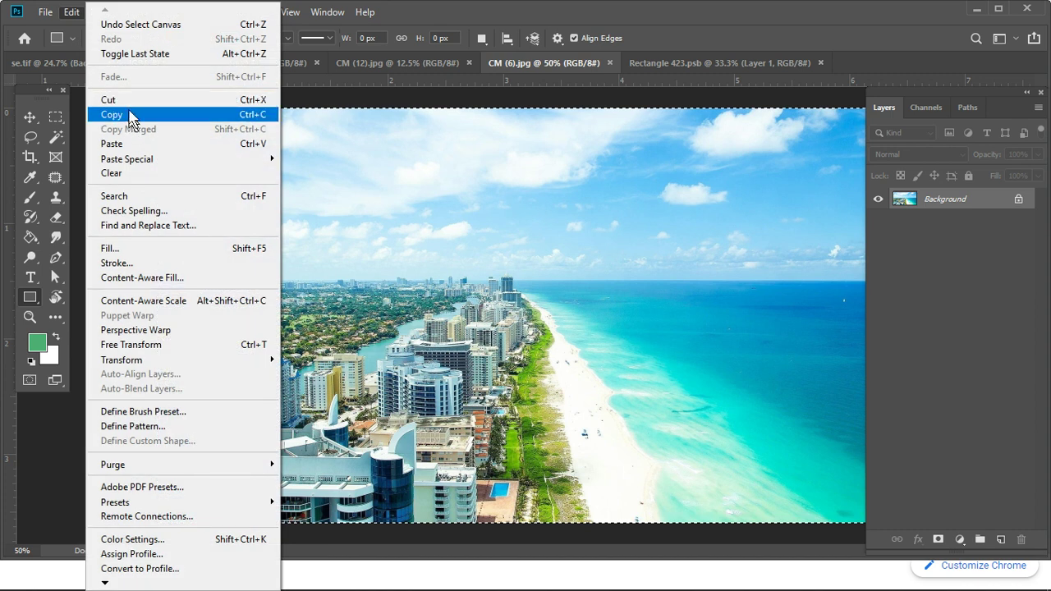
click(129, 117)
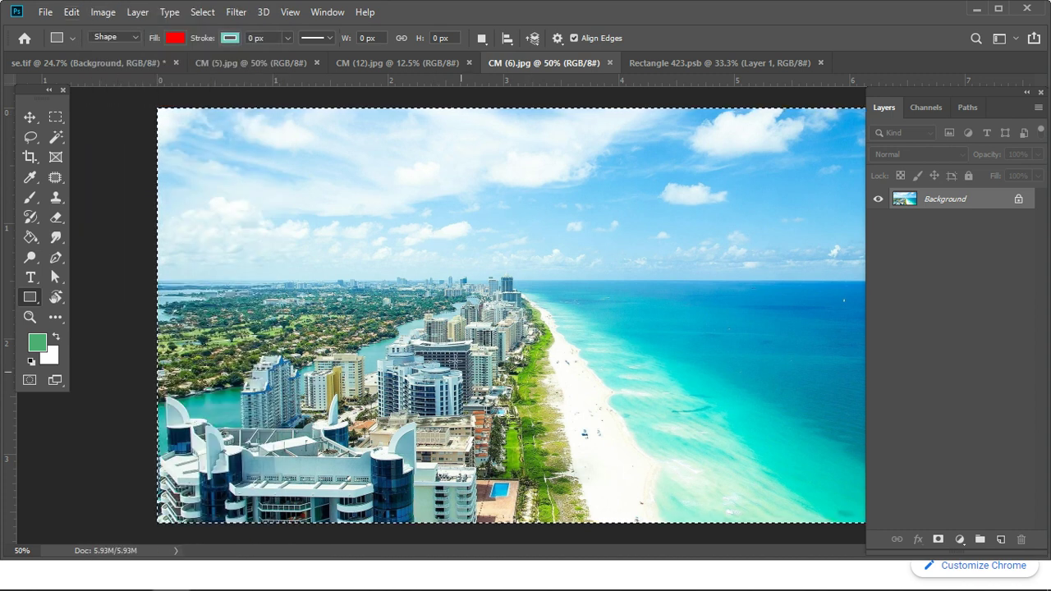
click(134, 63)
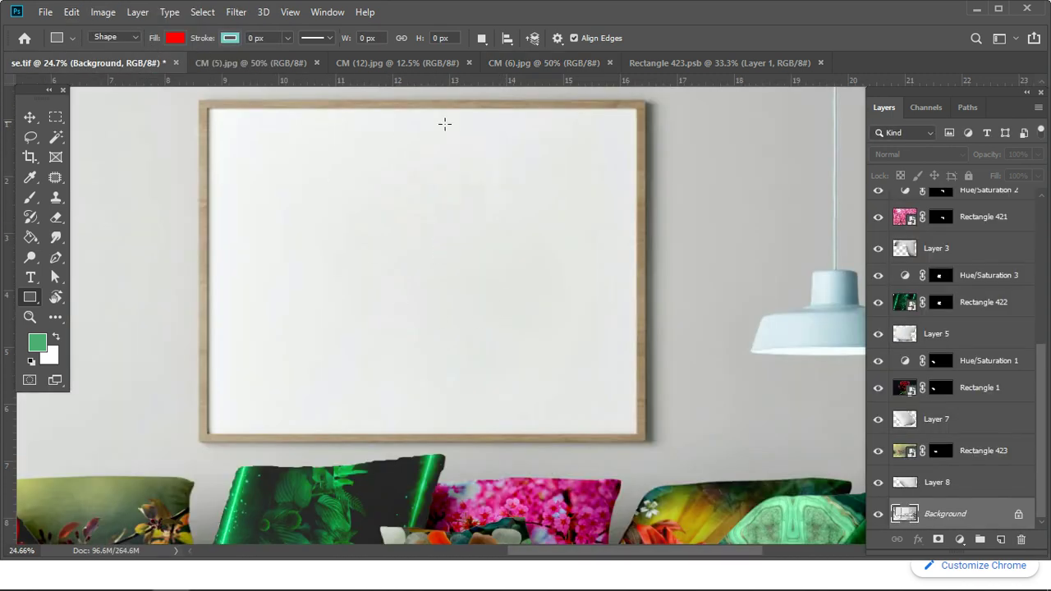
click(236, 11)
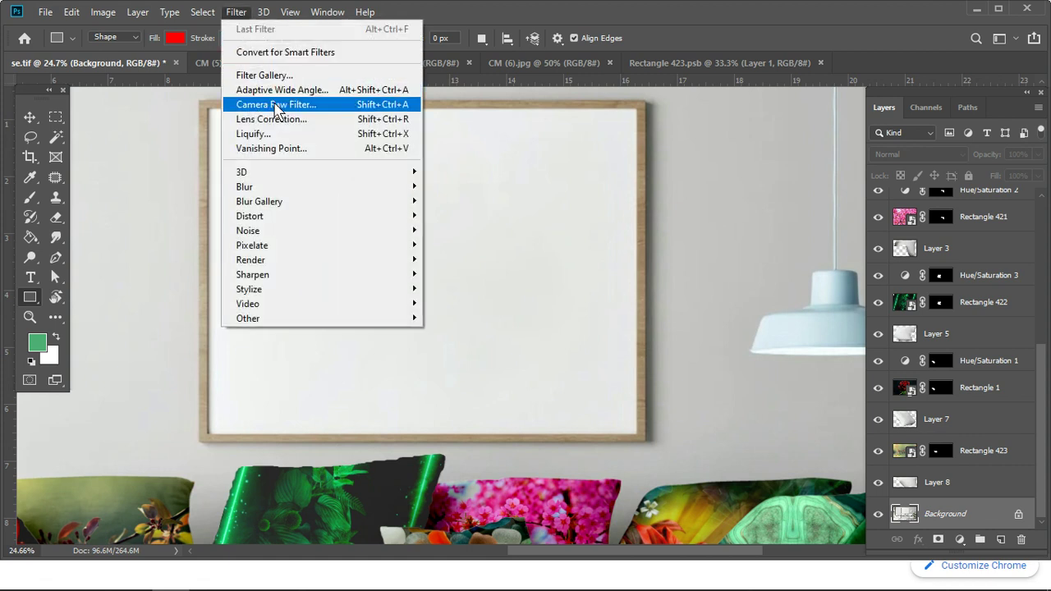
click(286, 151)
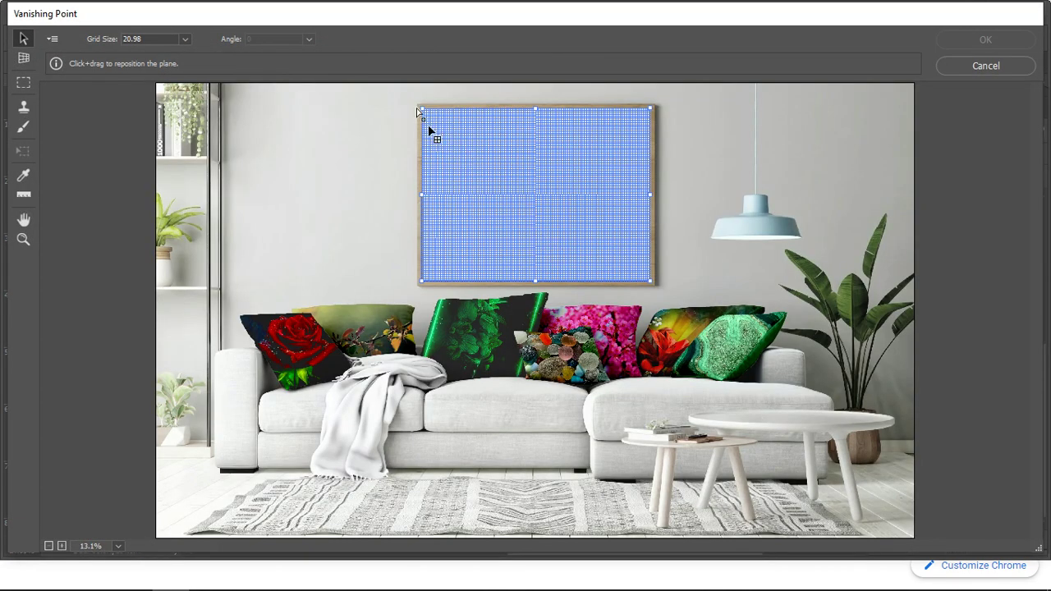
Step: Zoom in on the frame's grid in Vanishing Point and delete the existing plane
key(z)
mouse_move(405, 98)
mouse_down()
mouse_move(627, 267)
mouse_move(617, 263)
mouse_up()
key(h)
key(v)
key(z)
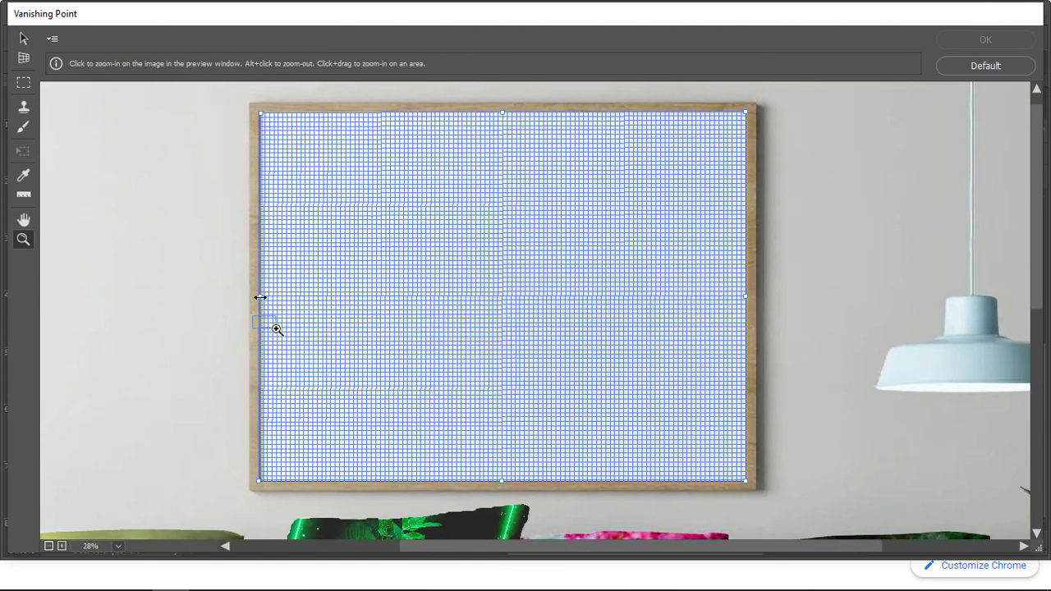
drag(276, 329, 278, 331)
key(v)
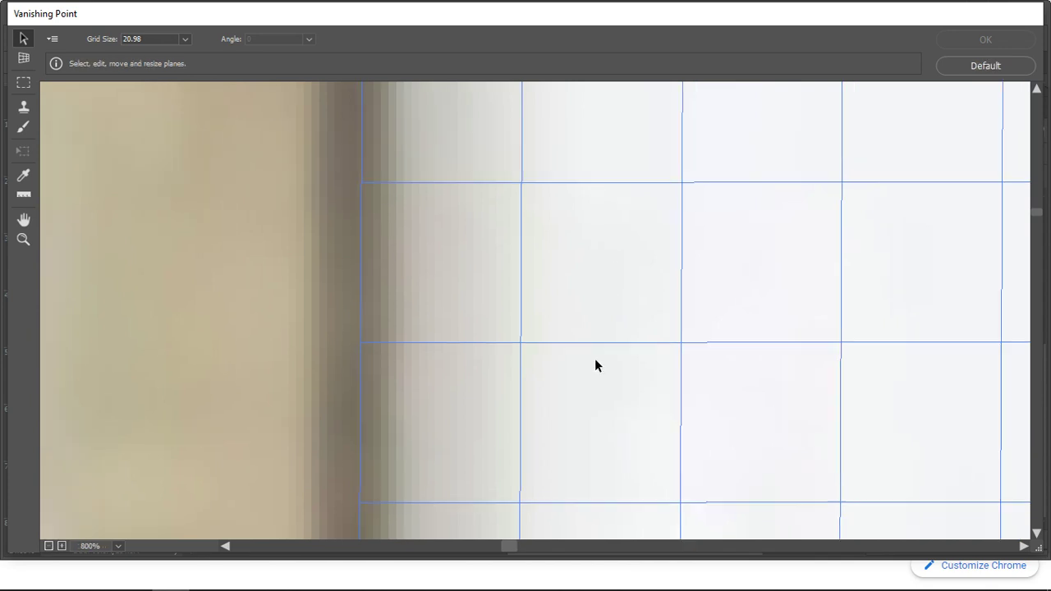
scroll(594, 358, down, 3)
scroll(595, 358, down, 4)
scroll(594, 358, down, 4)
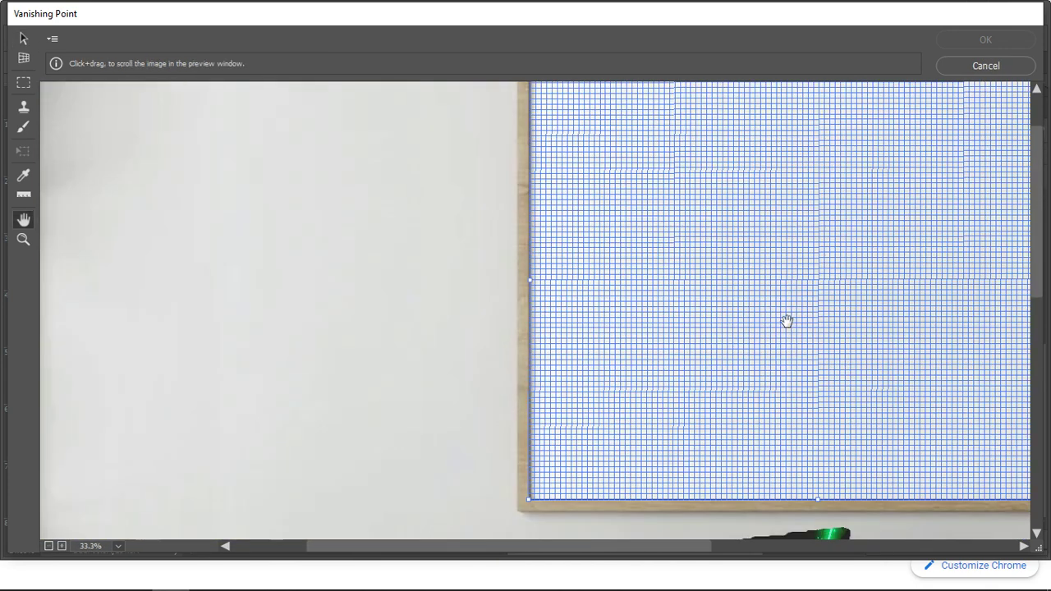
drag(786, 320, 460, 321)
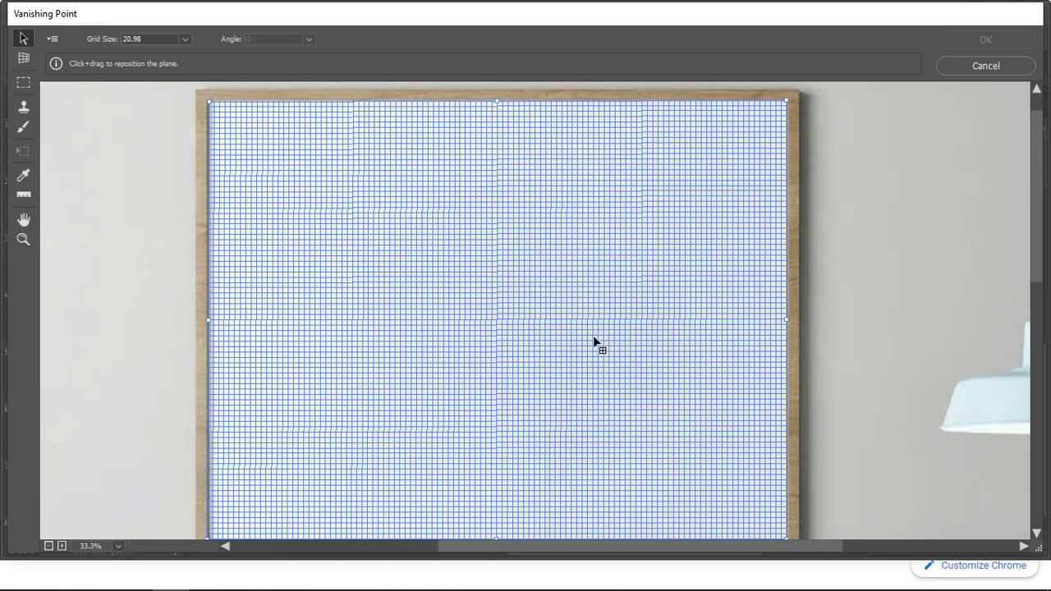
scroll(595, 343, down, 1)
key(Delete)
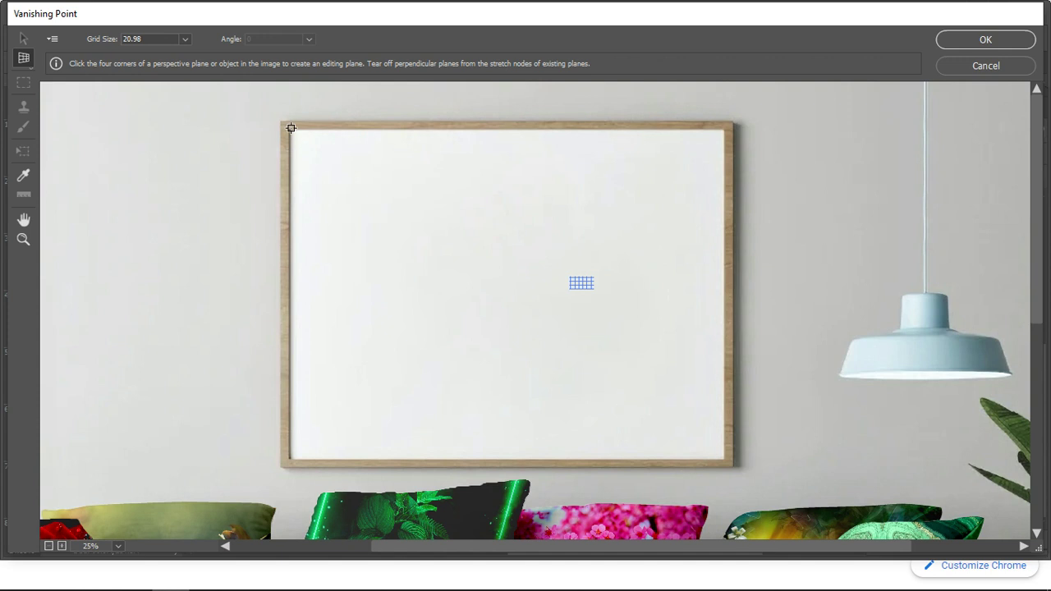
Step: Create a new plane on the frame's four inner corners and paste the beach photo
click(292, 130)
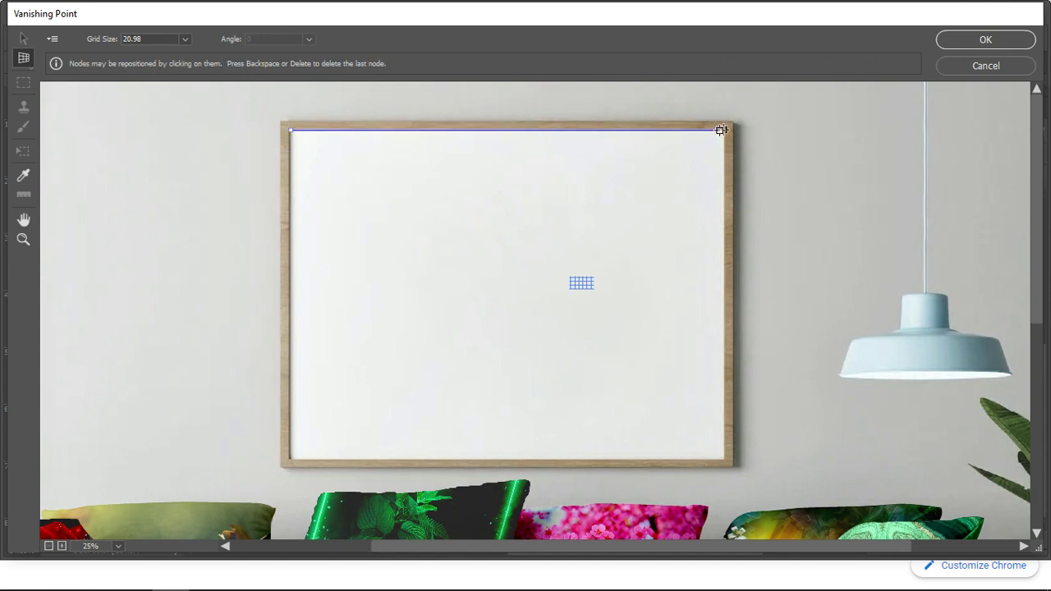
click(721, 130)
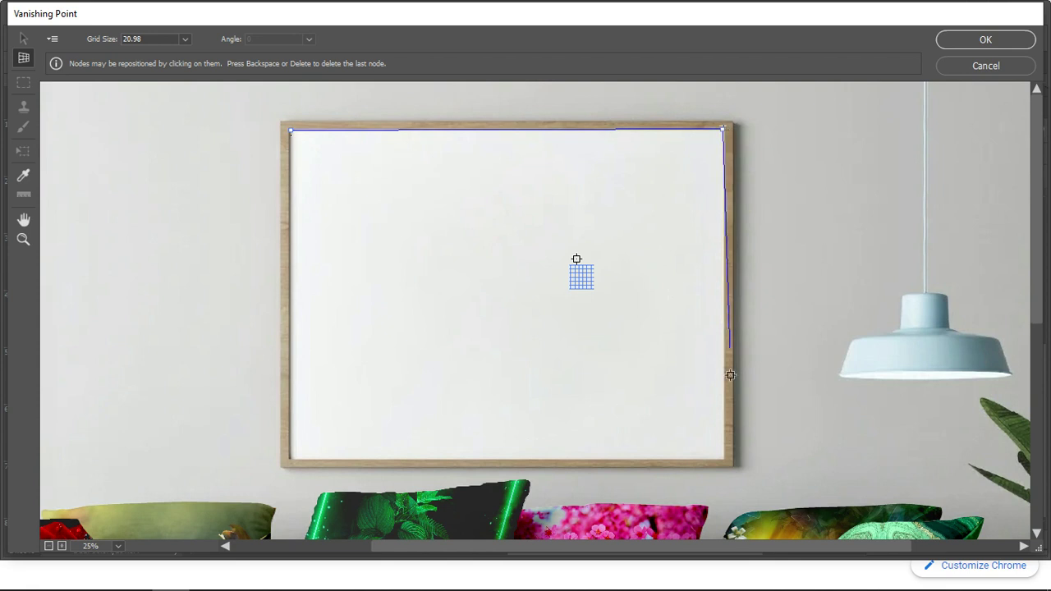
click(726, 458)
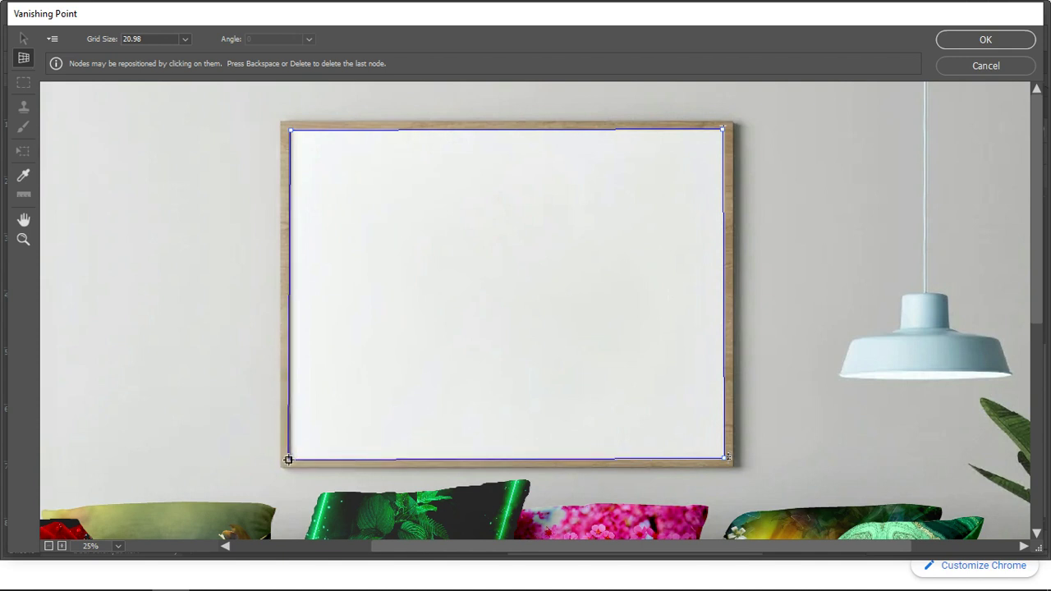
click(289, 460)
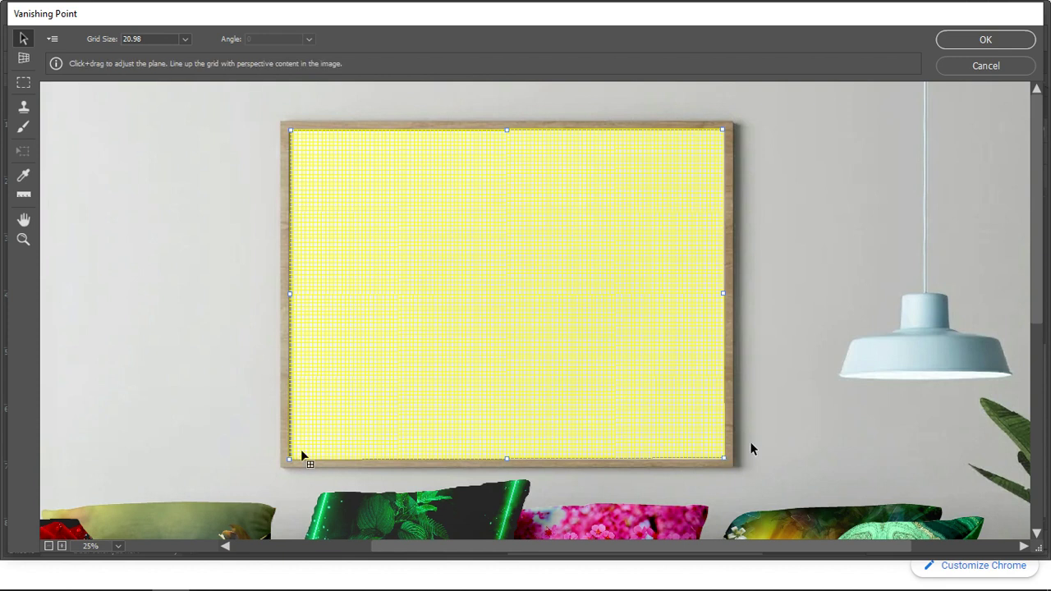
key(alt)
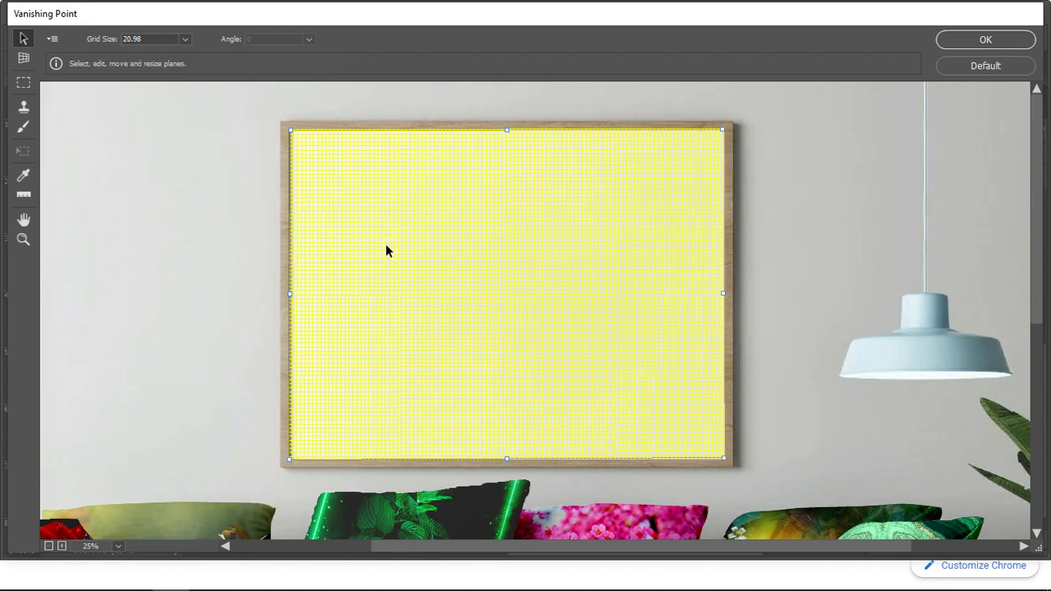
key(ctrl+v)
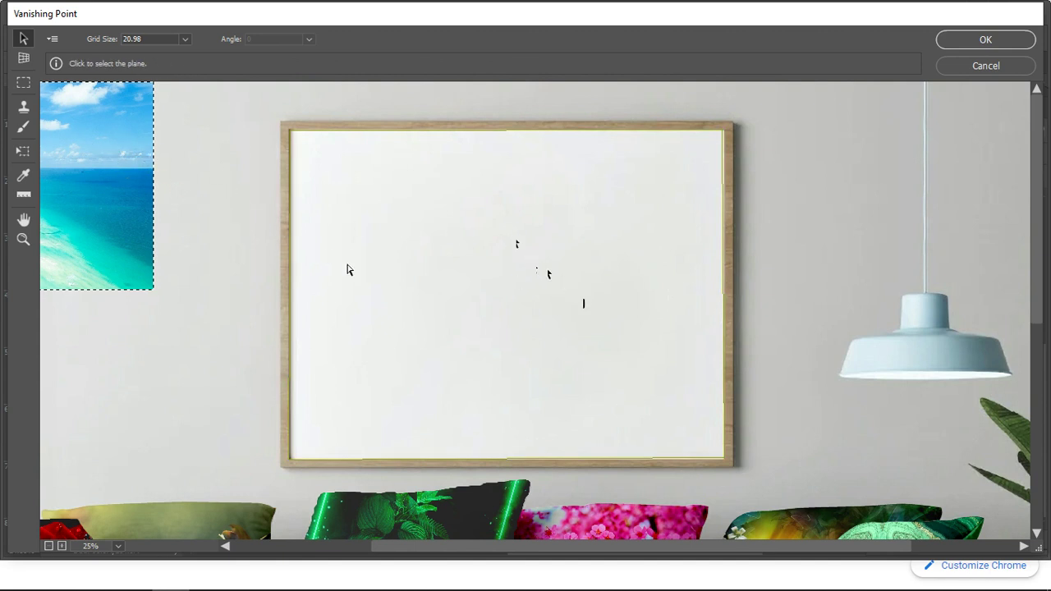
Step: Move and scale the pasted beach photo to fill the frame's plane, then apply it
scroll(405, 265, down, 1)
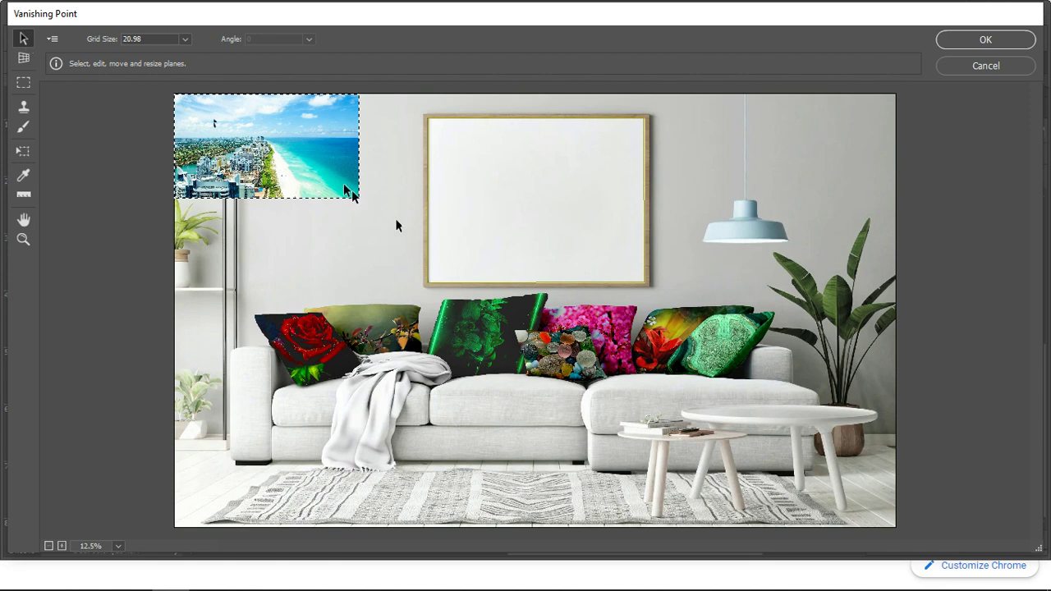
key(t)
mouse_move(277, 144)
mouse_down()
mouse_move(364, 184)
mouse_move(529, 170)
mouse_move(521, 162)
mouse_up()
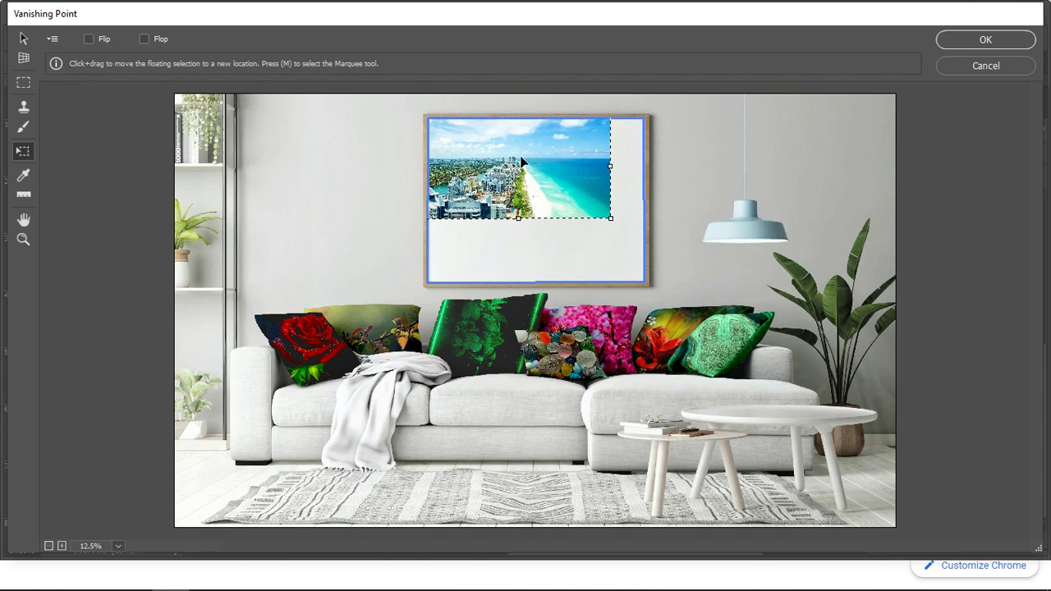
mouse_move(611, 222)
mouse_down()
mouse_move(644, 237)
mouse_move(645, 282)
mouse_up()
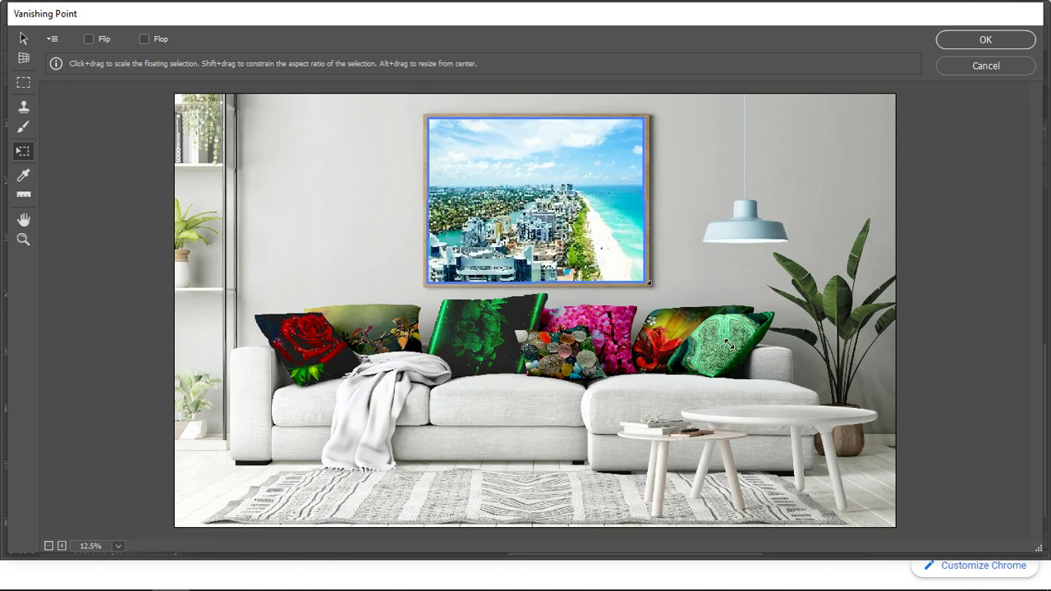
mouse_move(596, 220)
mouse_down()
mouse_move(525, 227)
mouse_move(570, 231)
mouse_up()
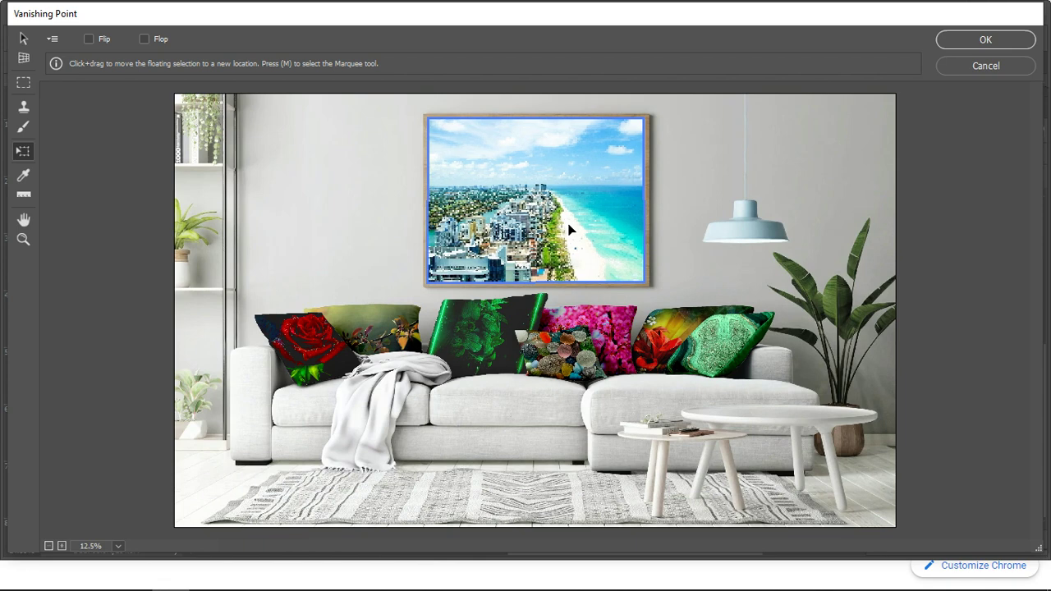
click(962, 37)
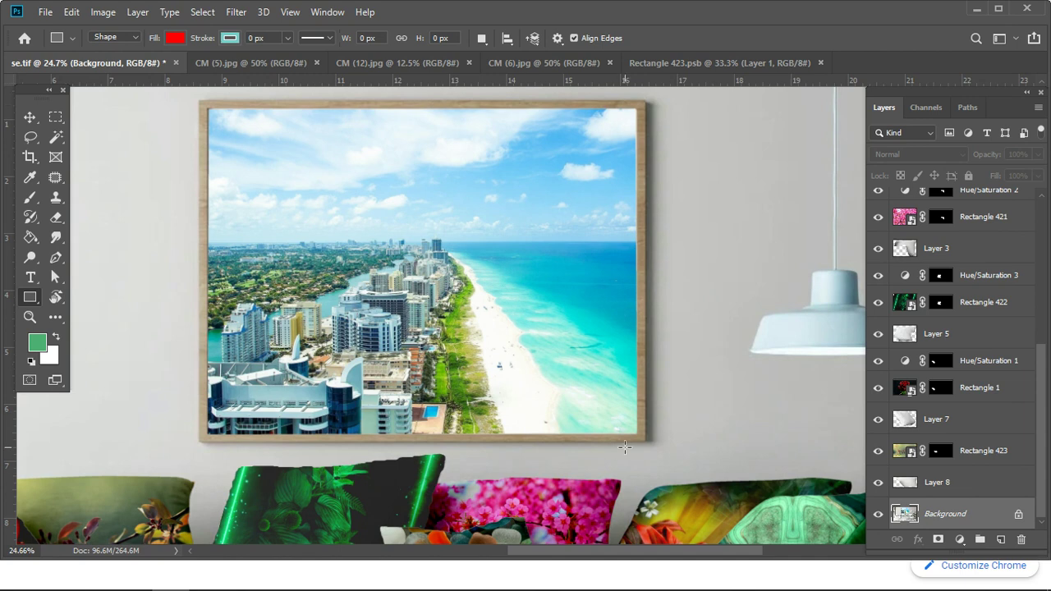
scroll(629, 441, down, 3)
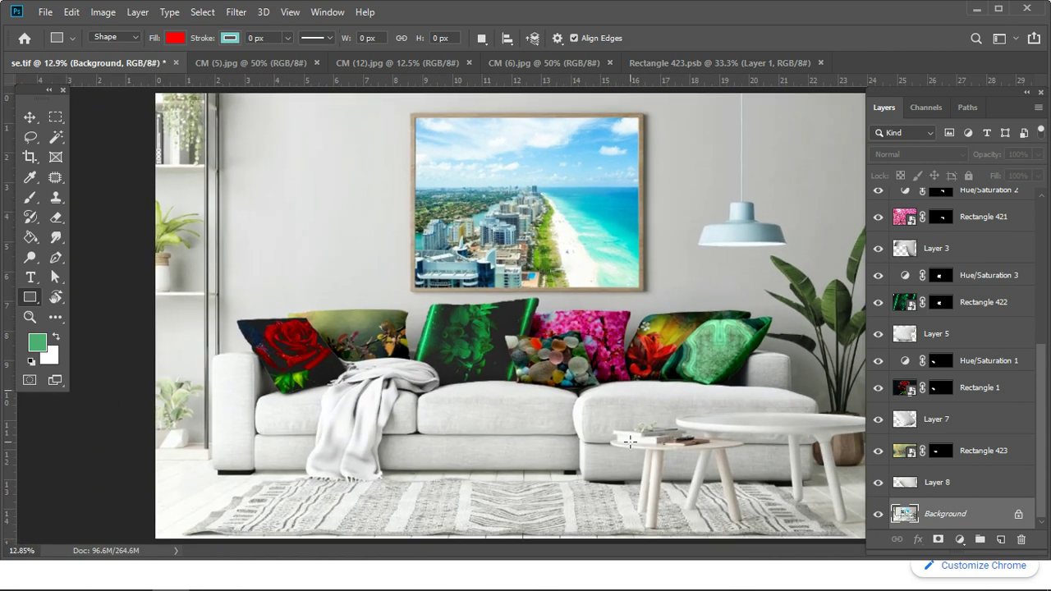